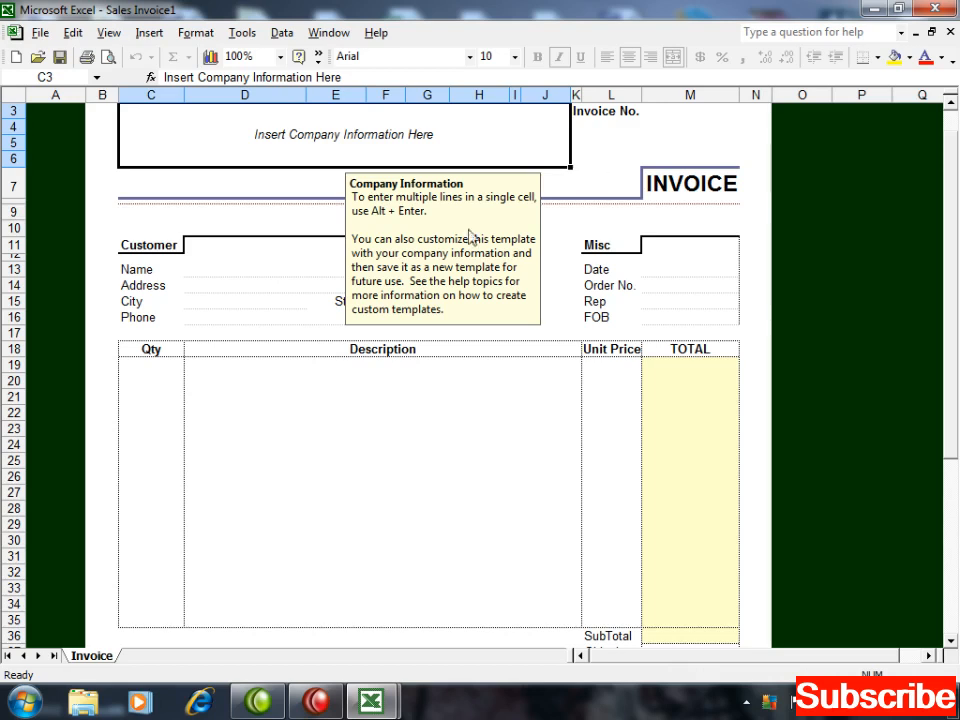
pyautogui.click(245, 272)
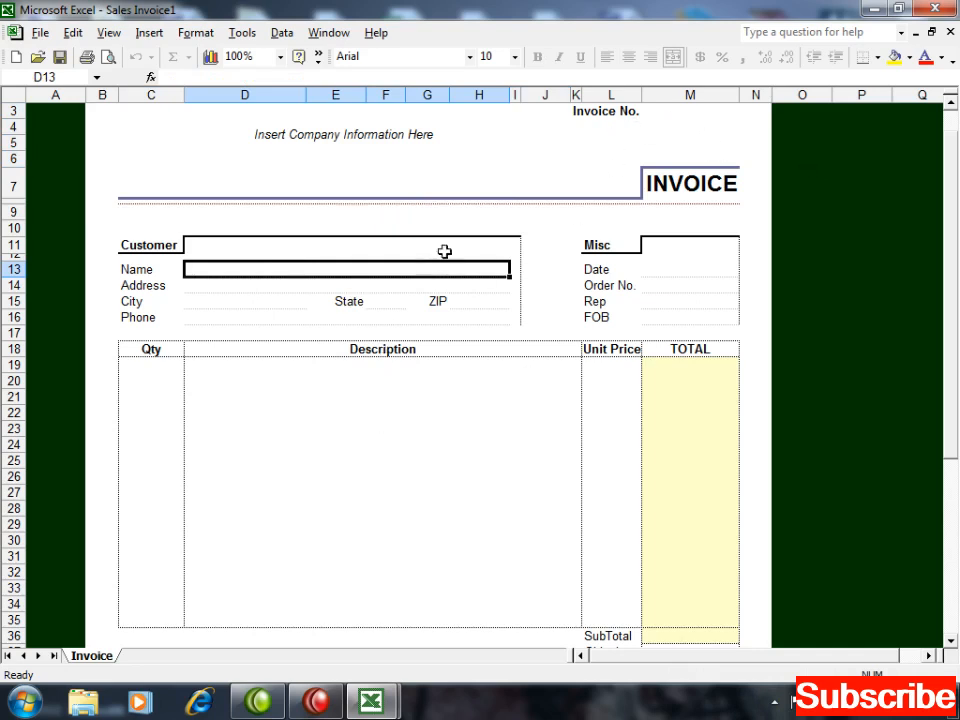
pyautogui.click(399, 425)
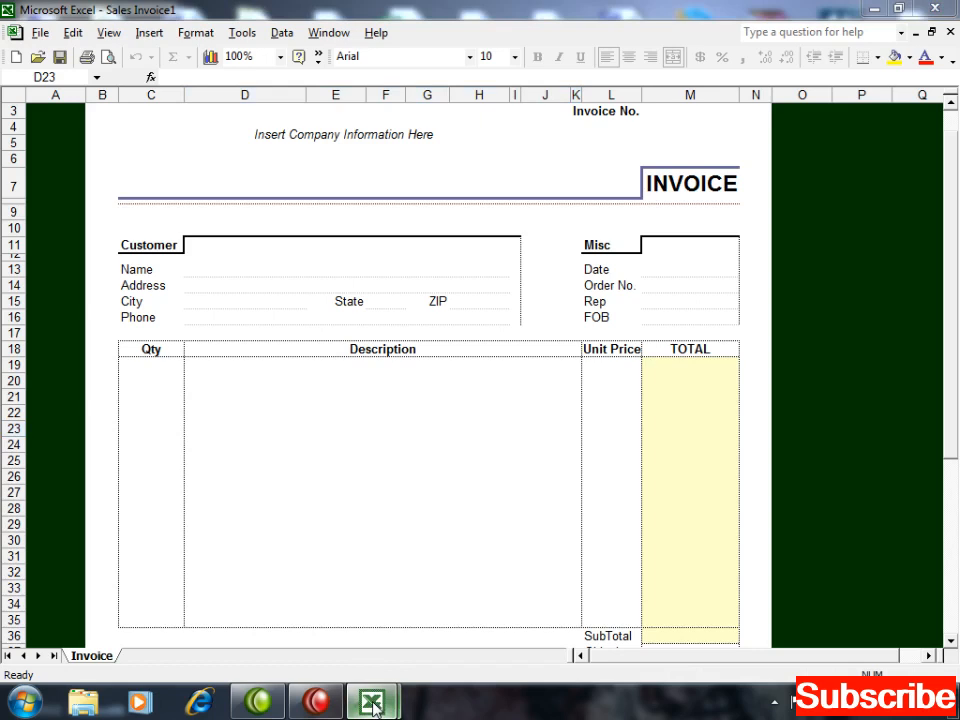
# Step: Launch Microsoft Access and start a new blank database
pyautogui.press('super')
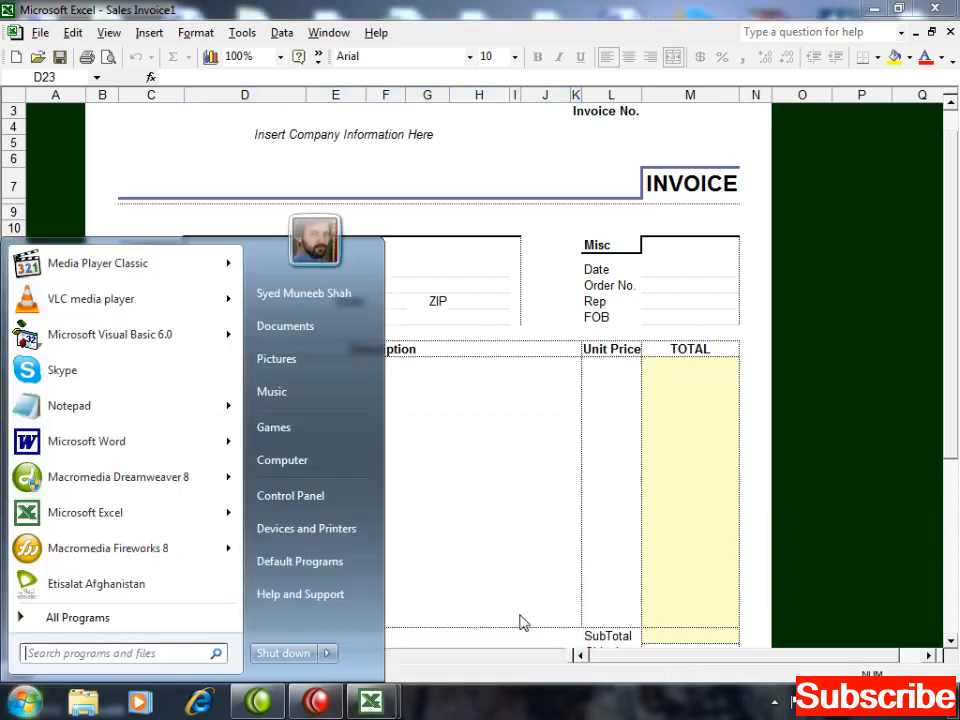
pyautogui.write('ms')
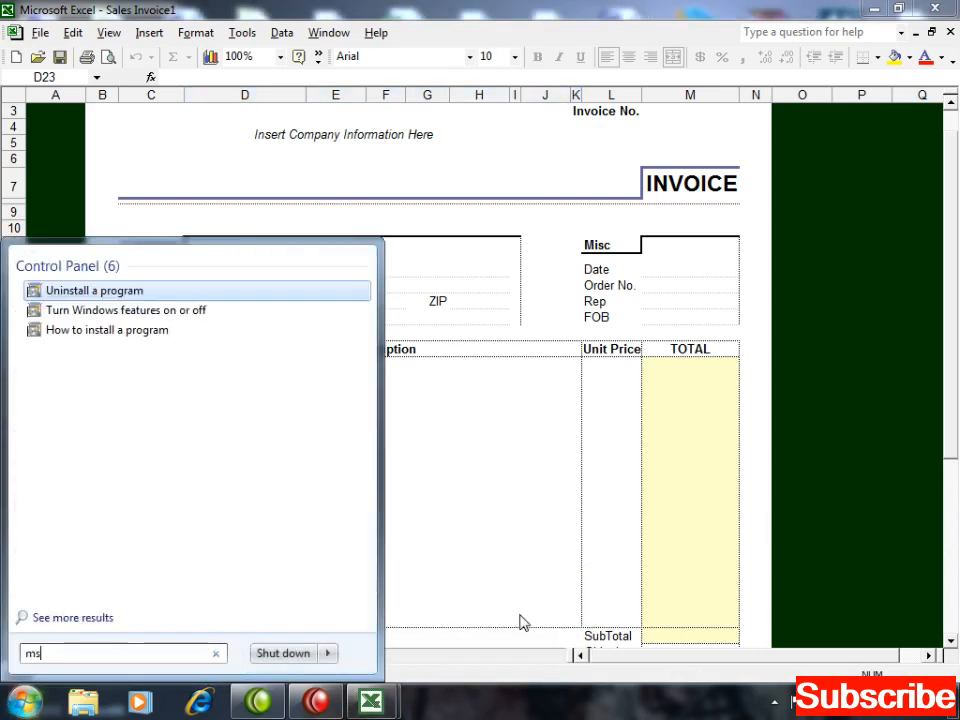
pyautogui.write('access')
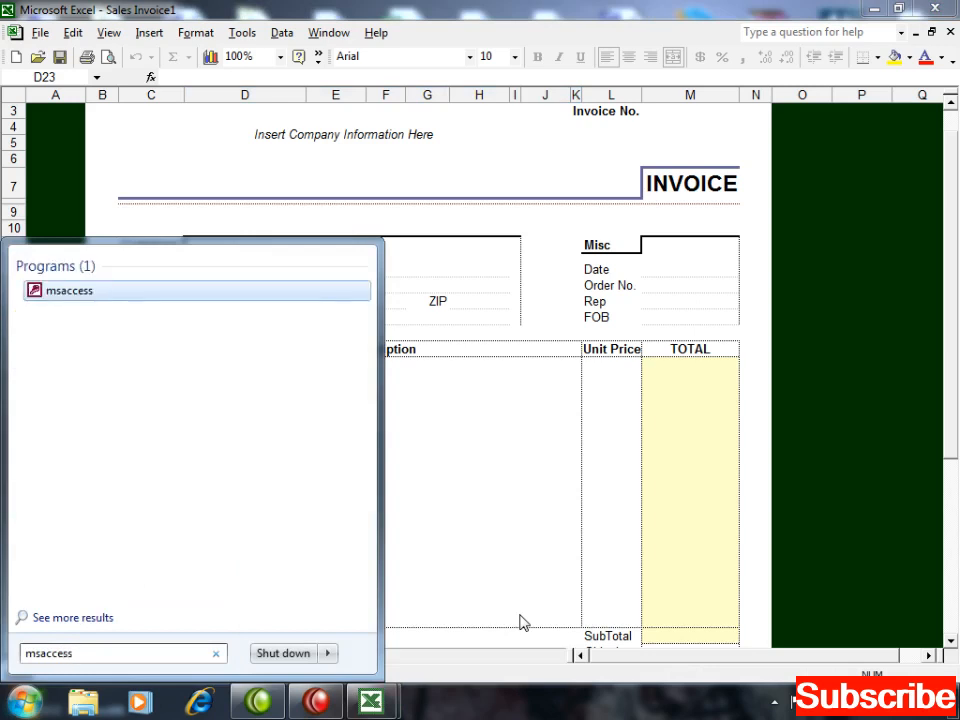
pyautogui.press('Return')
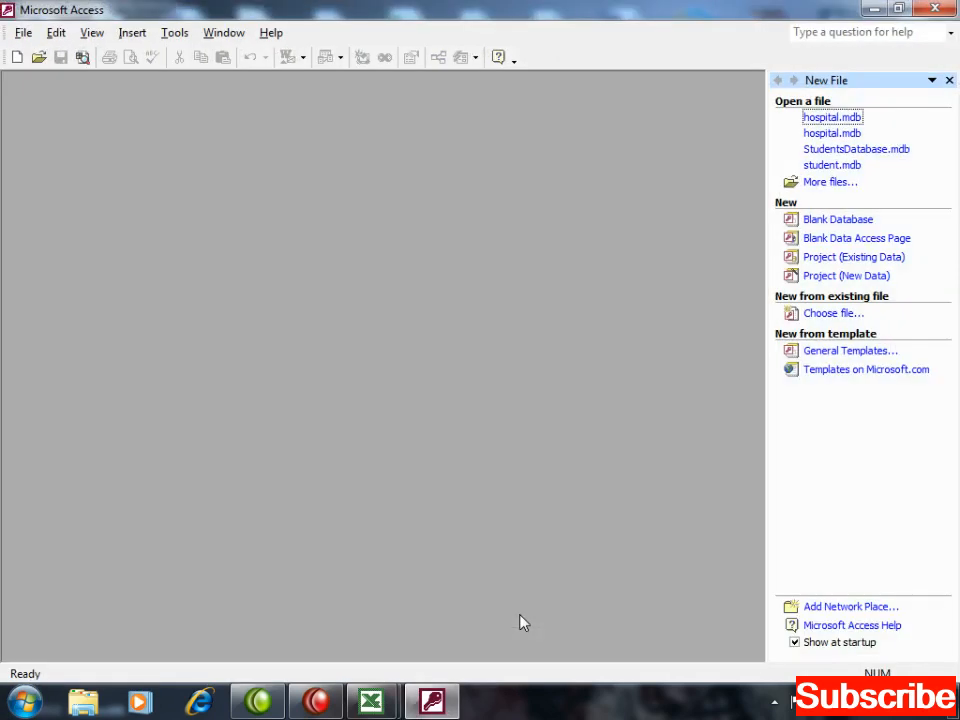
pyautogui.click(805, 219)
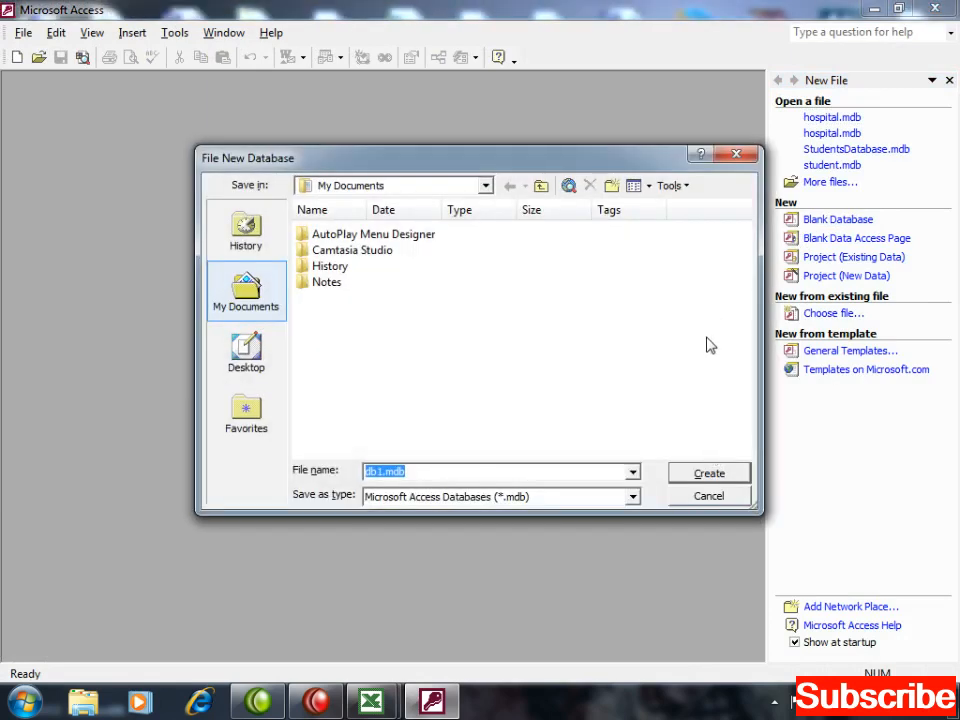
# Step: In Windows Explorer, open the Desktop folder path Classes > Evening > Term S > CR
pyautogui.click(83, 704)
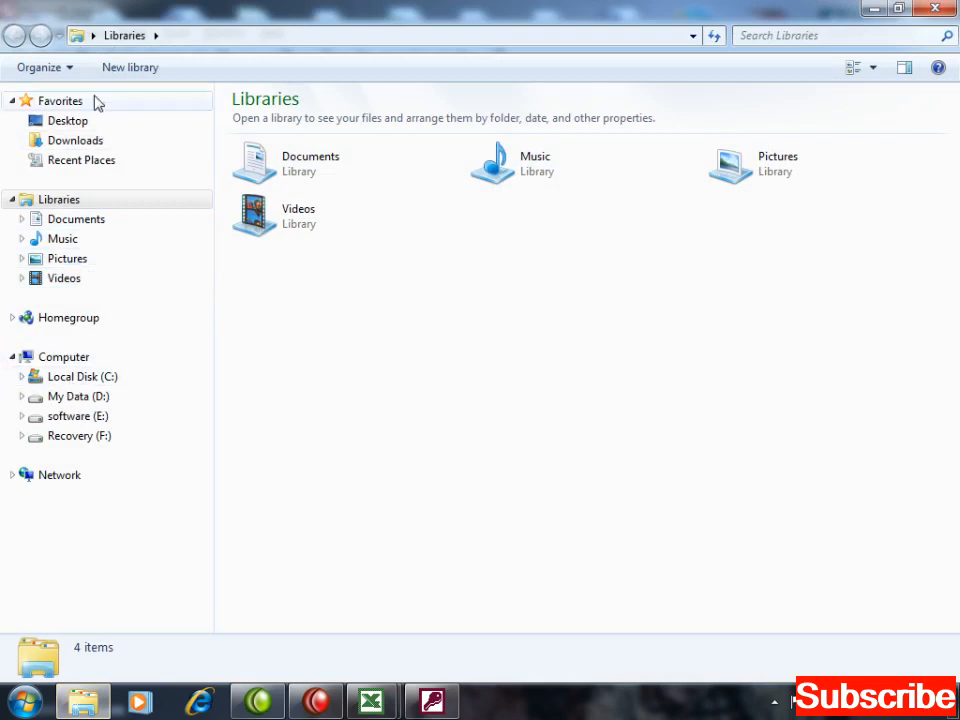
pyautogui.click(70, 124)
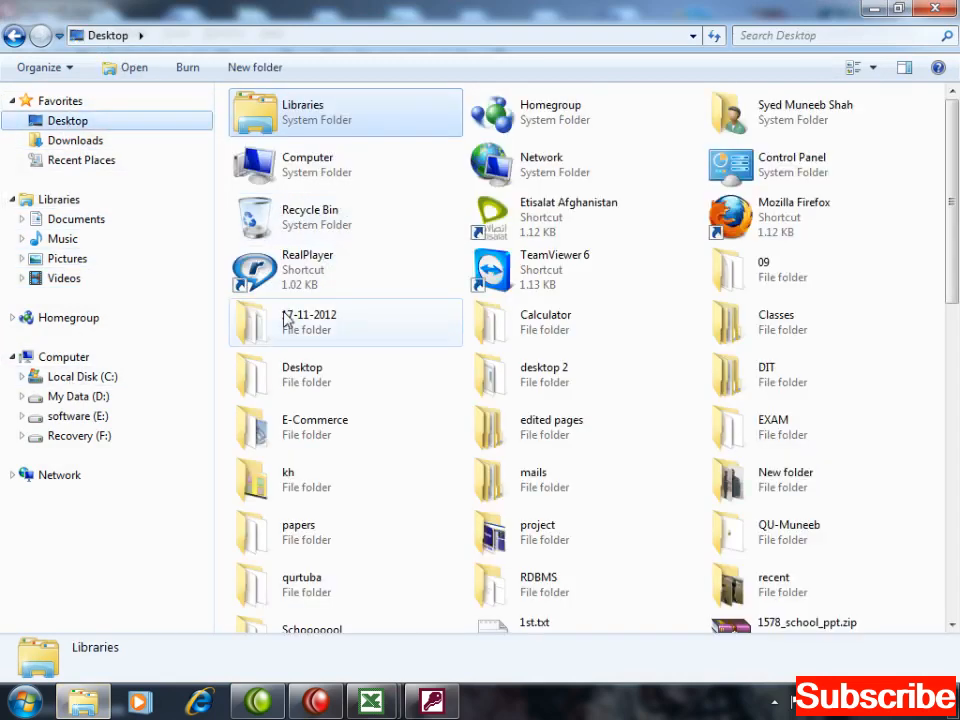
pyautogui.press('Right')
pyautogui.press('Right')
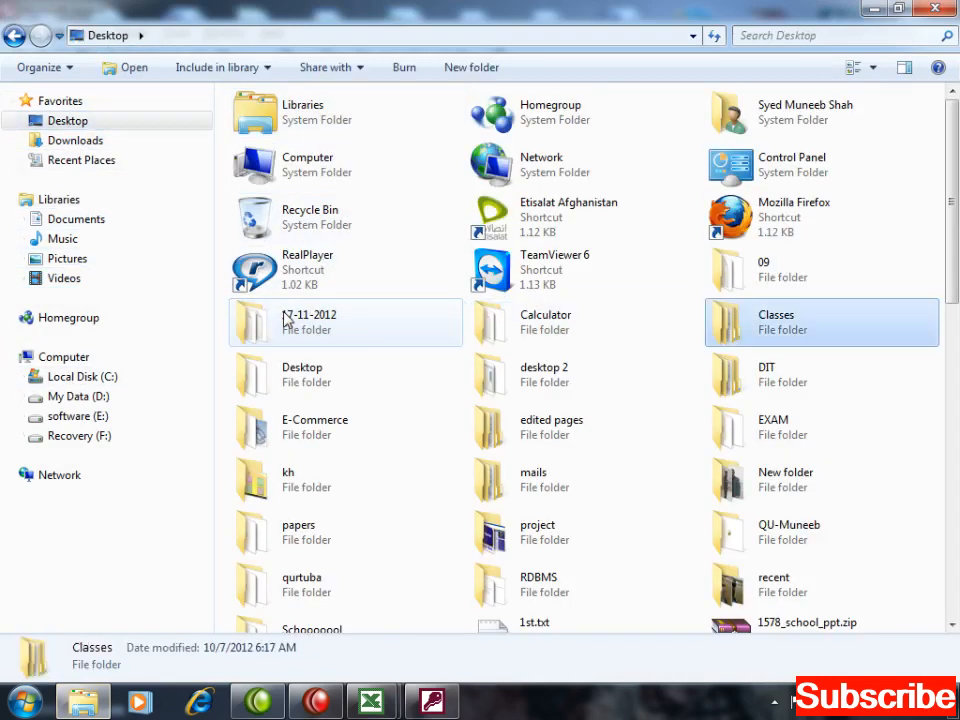
pyautogui.press('Return')
pyautogui.press('Up')
pyautogui.press('Up')
pyautogui.press('Return')
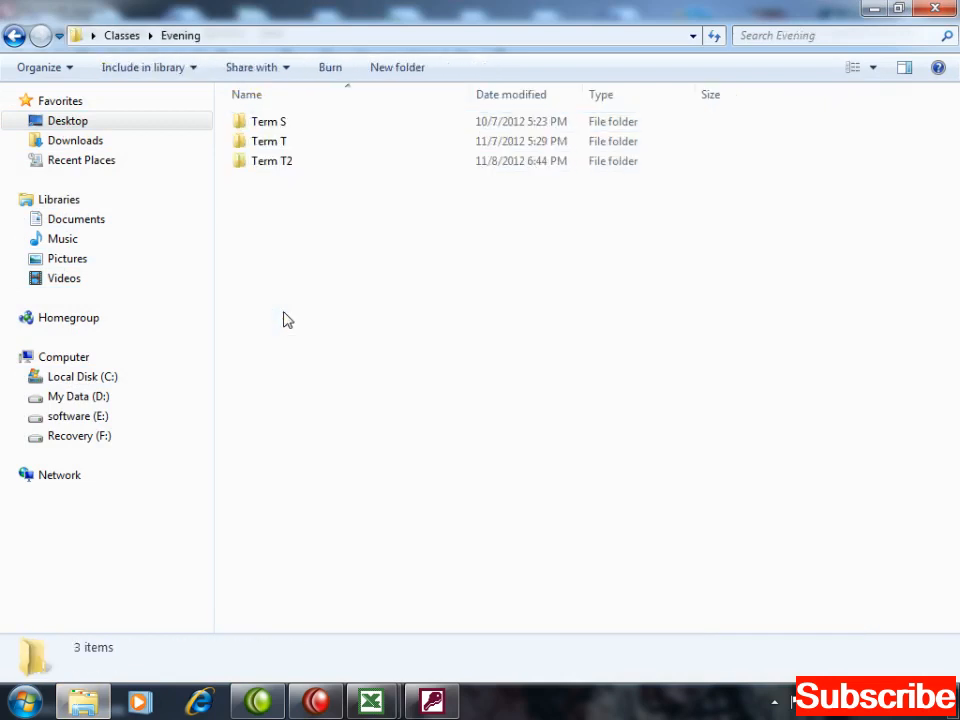
pyautogui.press('Up')
pyautogui.press('Up')
pyautogui.press('Up')
pyautogui.press('Return')
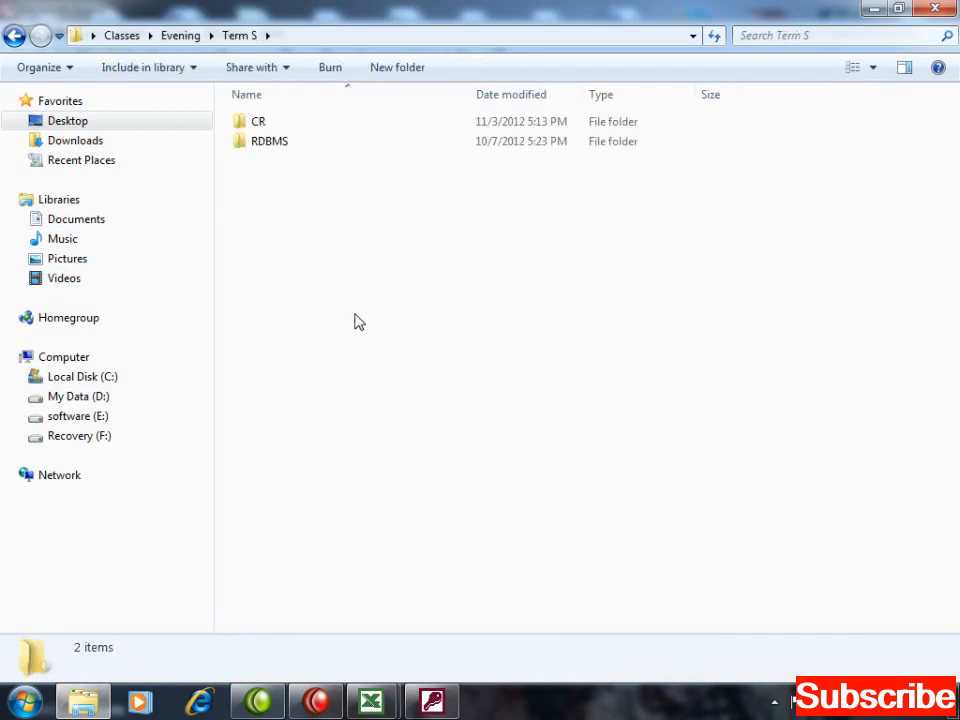
pyautogui.doubleClick(263, 122)
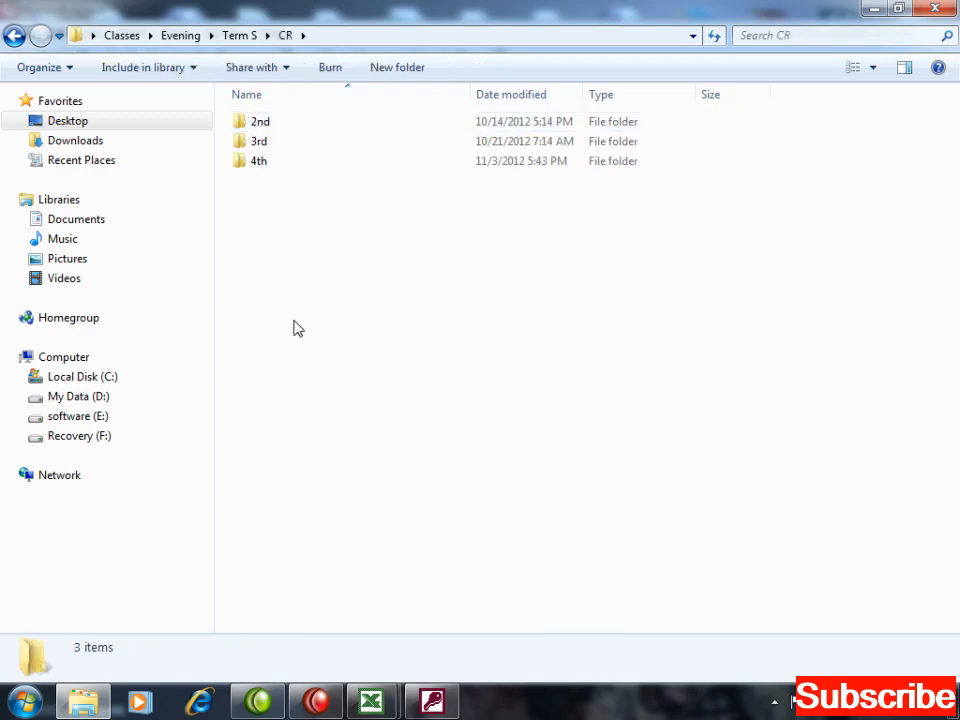
# Step: Create a new folder named "5th (Invoice)" inside the CR folder
pyautogui.hotkey('ctrl', 'shift', 'n')
pyautogui.write('5t')
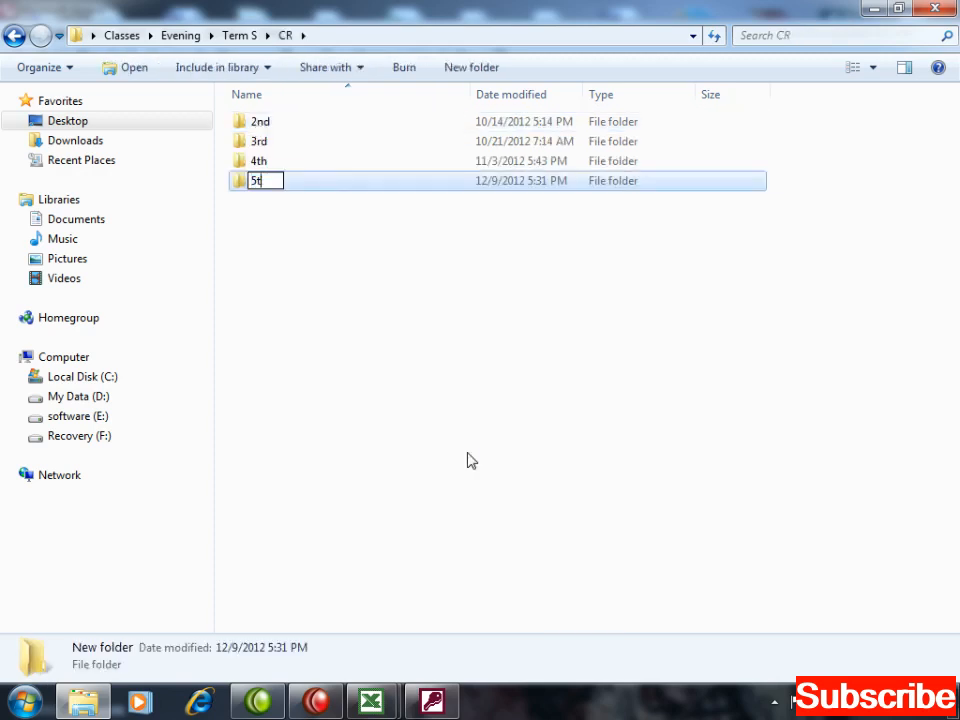
pyautogui.write('h (Invoice')
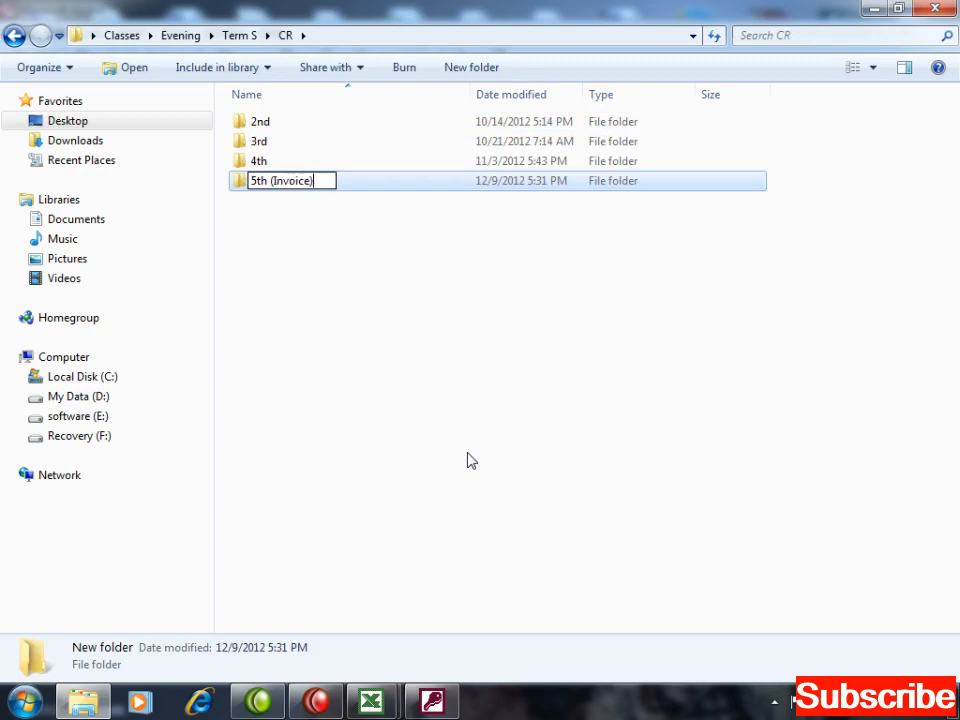
pyautogui.write(')')
pyautogui.press('Return')
# Step: Back in Access, set the new database's save location to Desktop > Classes > Evening > Term S > CR > 5th (Invoice)
pyautogui.click(469, 459)
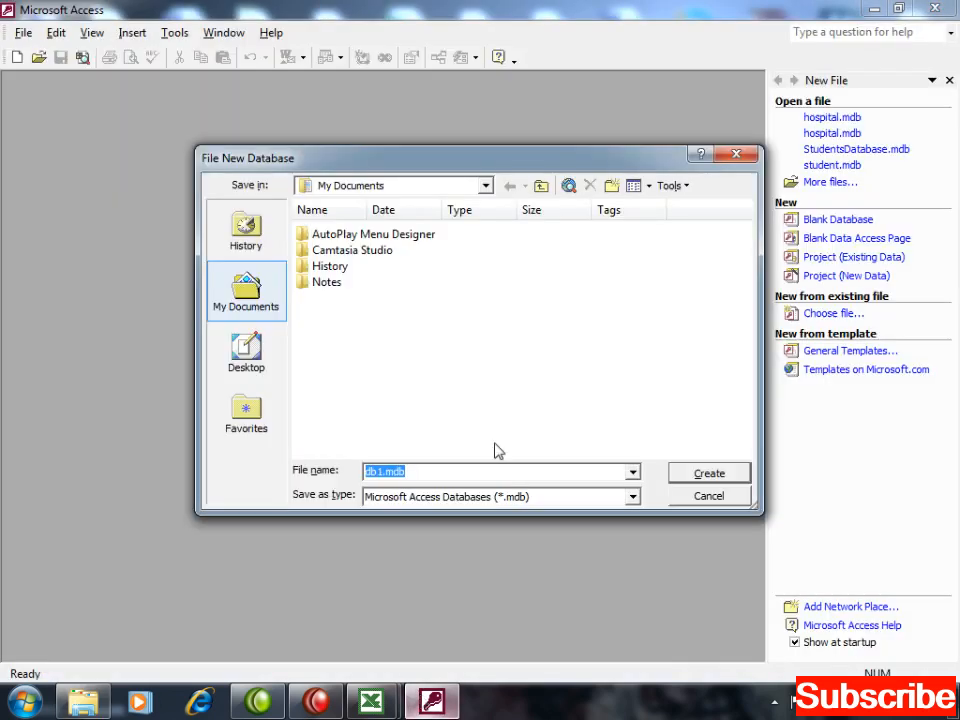
pyautogui.click(246, 352)
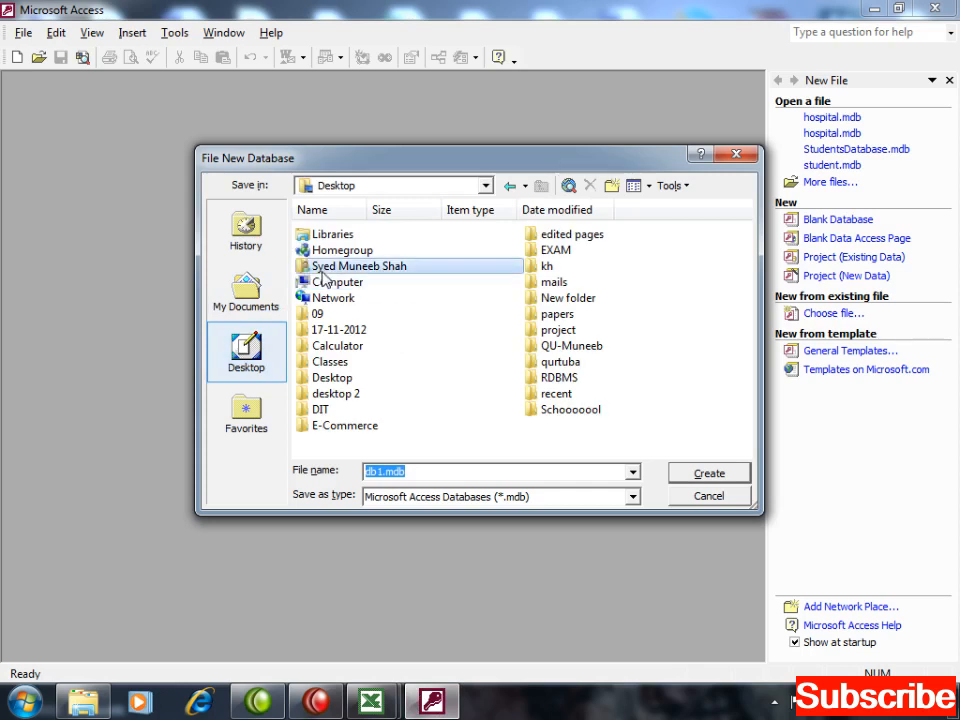
pyautogui.click(322, 271)
pyautogui.press('c')
pyautogui.press('c')
pyautogui.press('c')
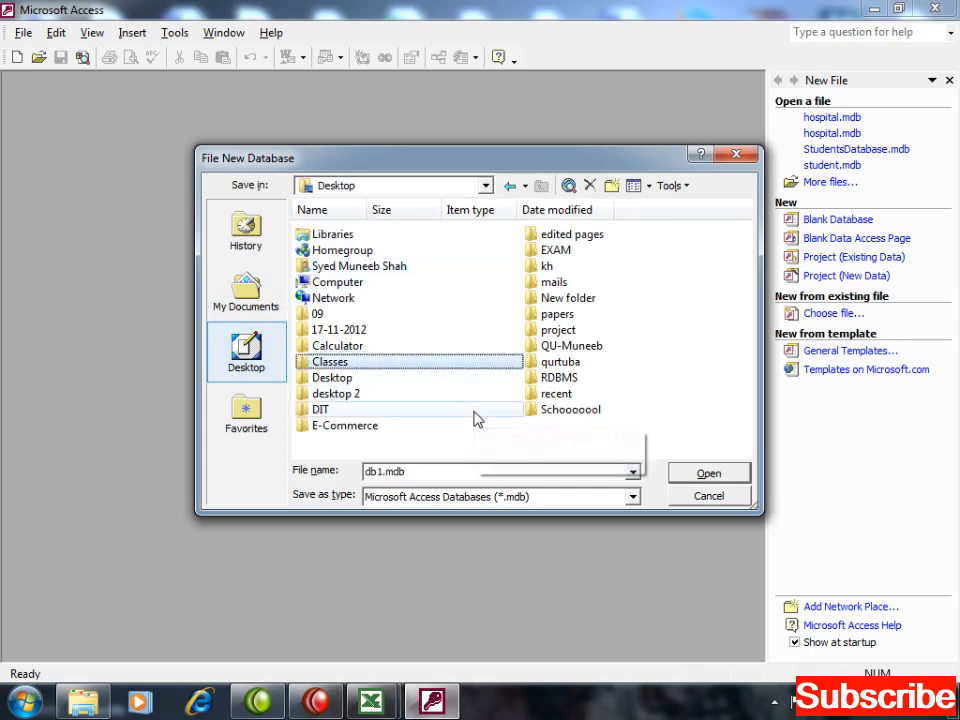
pyautogui.press('Return')
pyautogui.press('Down')
pyautogui.press('Up')
pyautogui.press('Return')
pyautogui.press('Down')
pyautogui.press('Up')
pyautogui.press('Return')
pyautogui.press('Down')
pyautogui.press('Return')
pyautogui.press('BackSpace')
pyautogui.press('Down')
pyautogui.press('Return')
pyautogui.press('4')
pyautogui.press('Down')
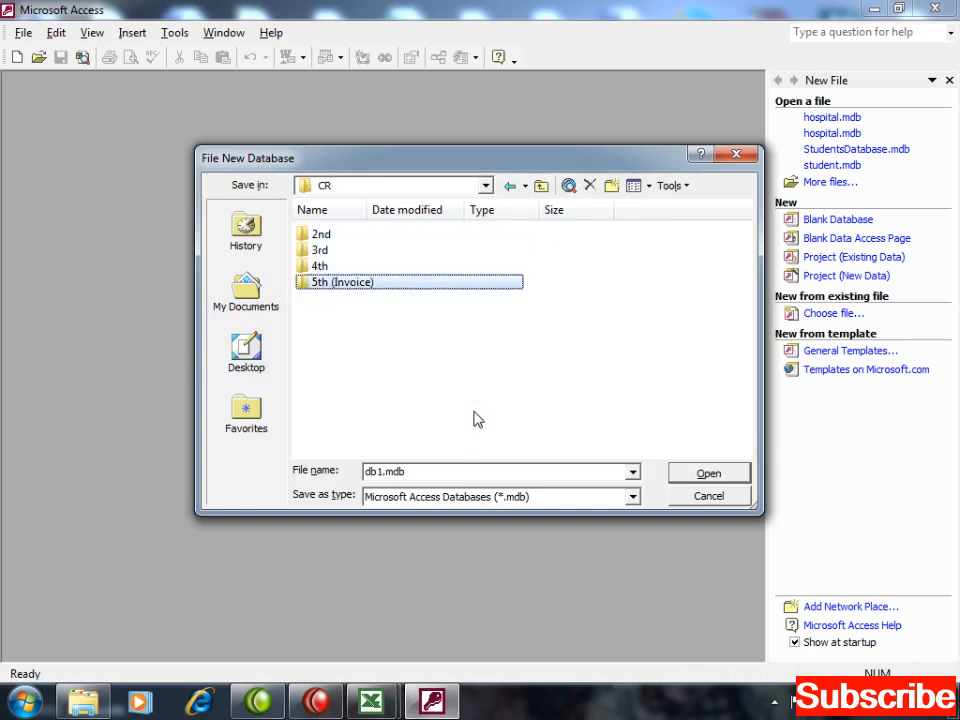
pyautogui.press('Return')
# Step: Name the new database file "shop" and create it
pyautogui.doubleClick(427, 472)
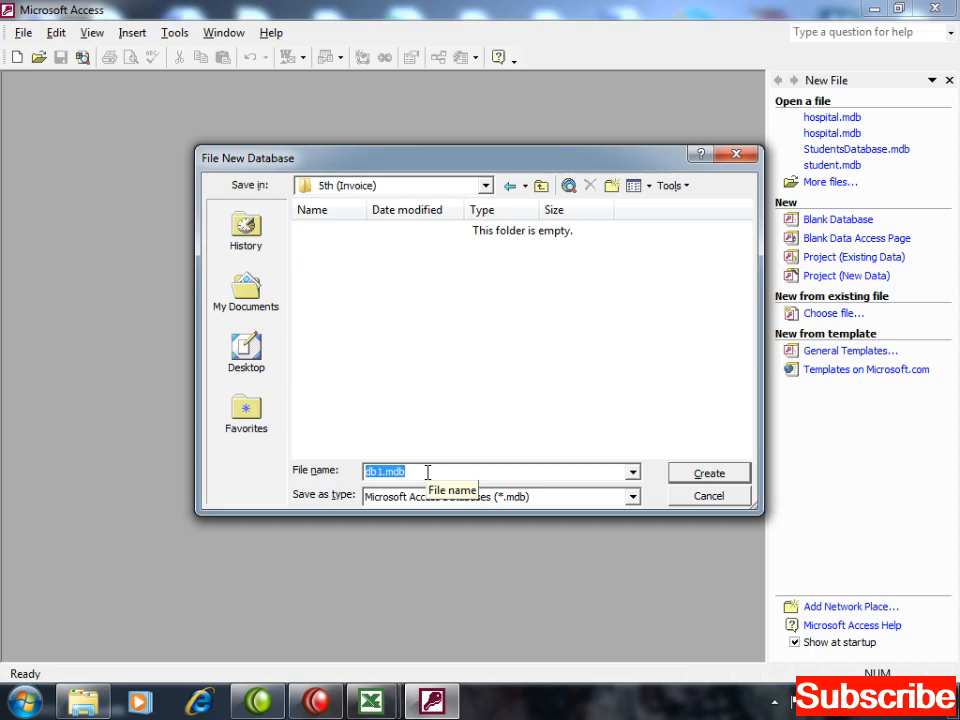
pyautogui.write('shop')
pyautogui.press('Return')
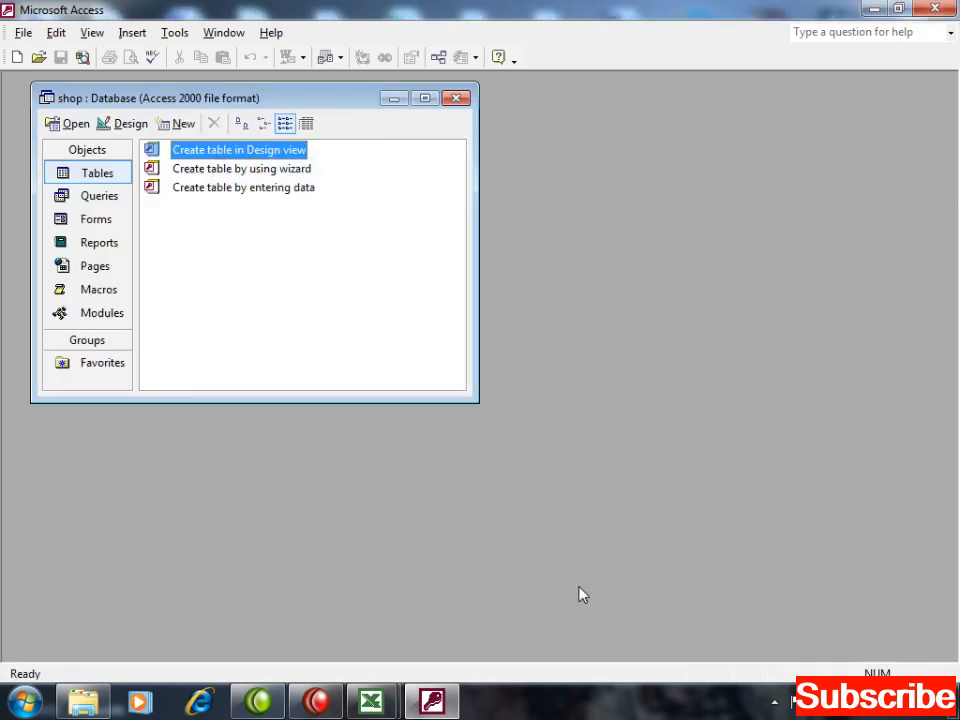
# Step: Start a new table in Design view and add the field cid with the Number data type
pyautogui.press('Return')
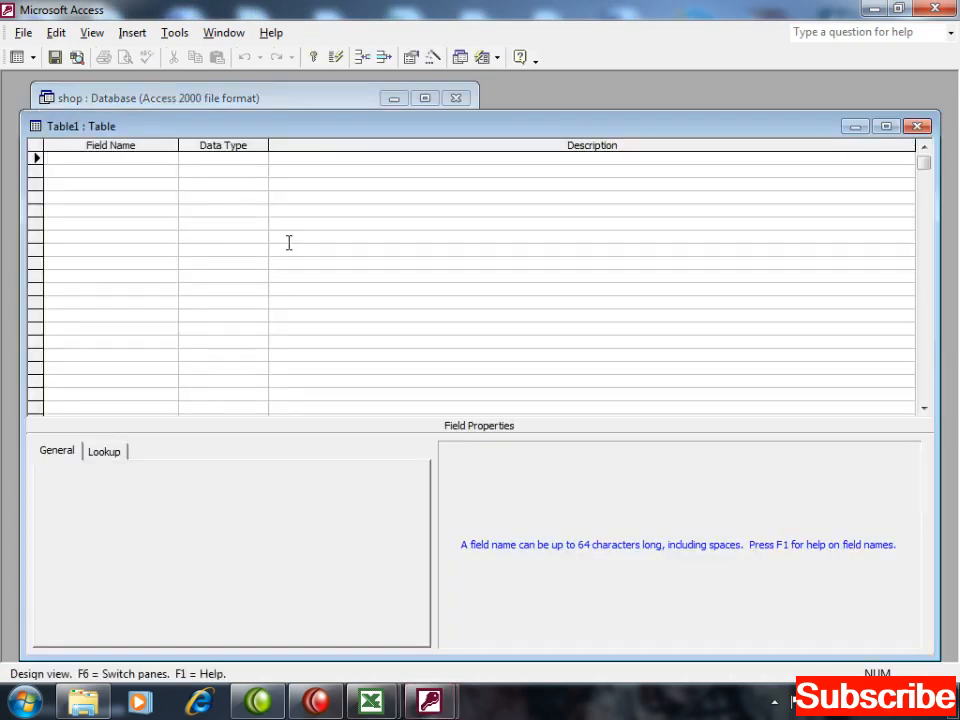
pyautogui.write('cid')
pyautogui.press('Tab')
pyautogui.write('Number')
pyautogui.press('Tab')
pyautogui.press('Tab')
# Step: Switch to the Sales Invoice1 workbook in Excel and examine the customer fields from Name to Phone
pyautogui.moveTo(371, 701)
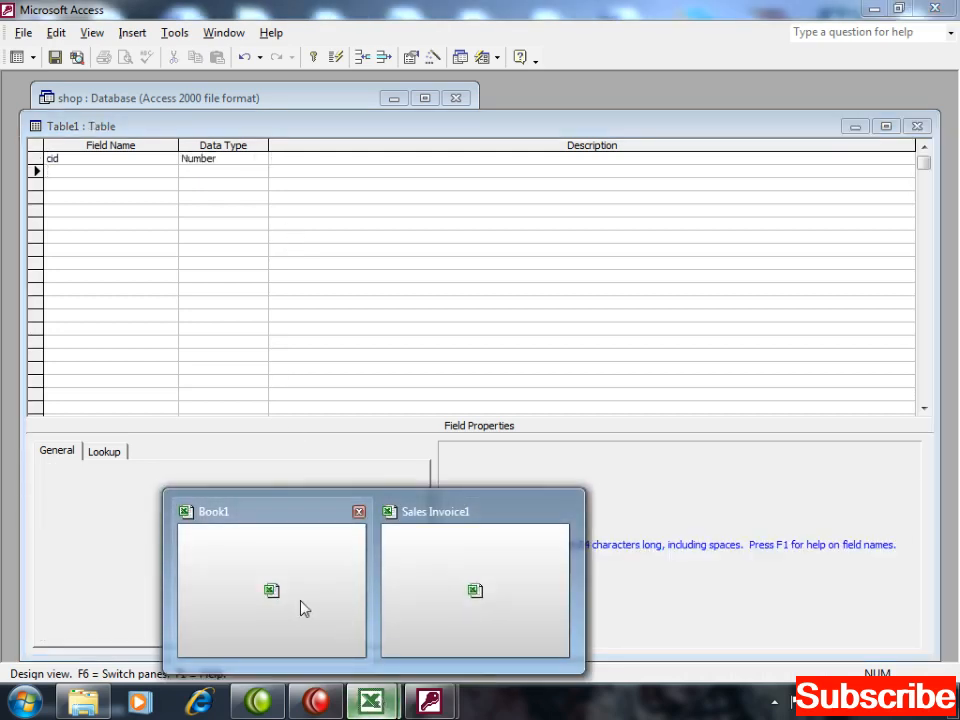
pyautogui.click(421, 582)
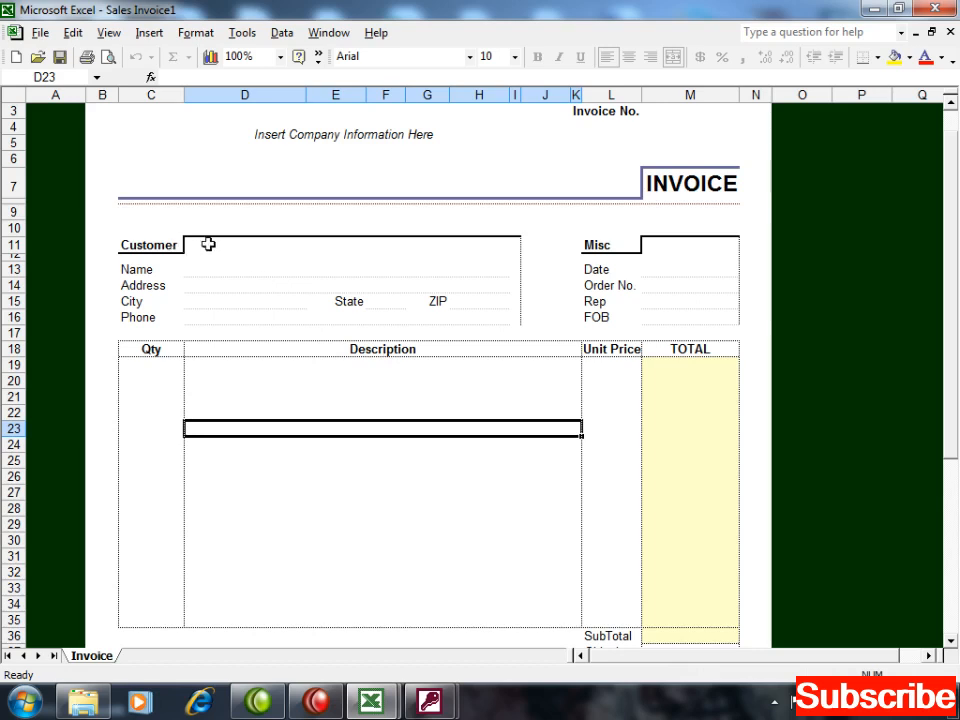
pyautogui.click(189, 270)
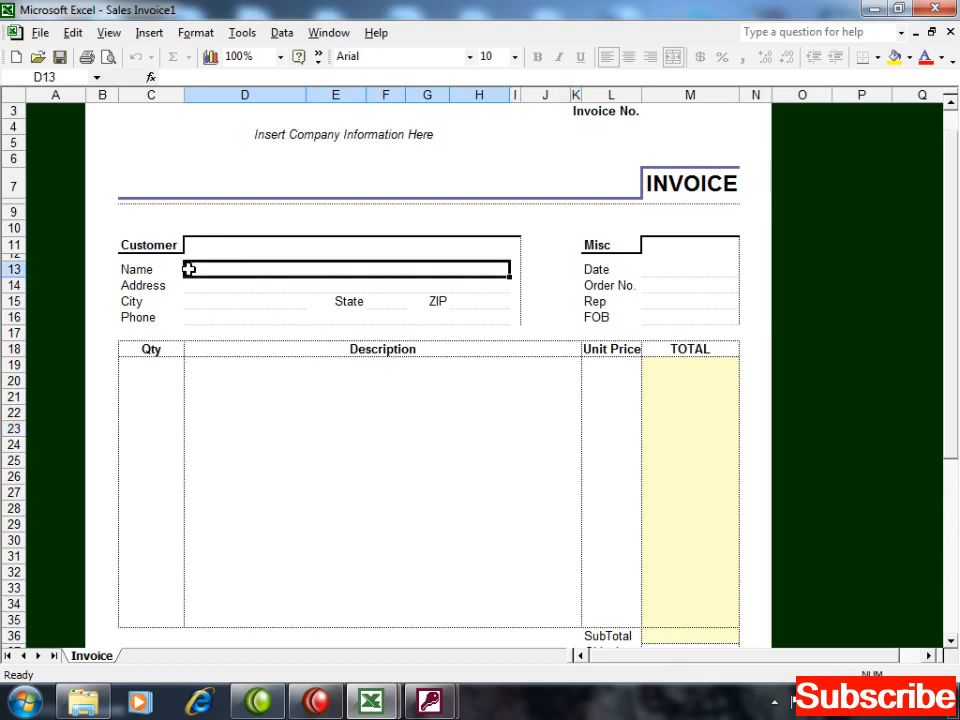
pyautogui.click(189, 284)
pyautogui.click(198, 298)
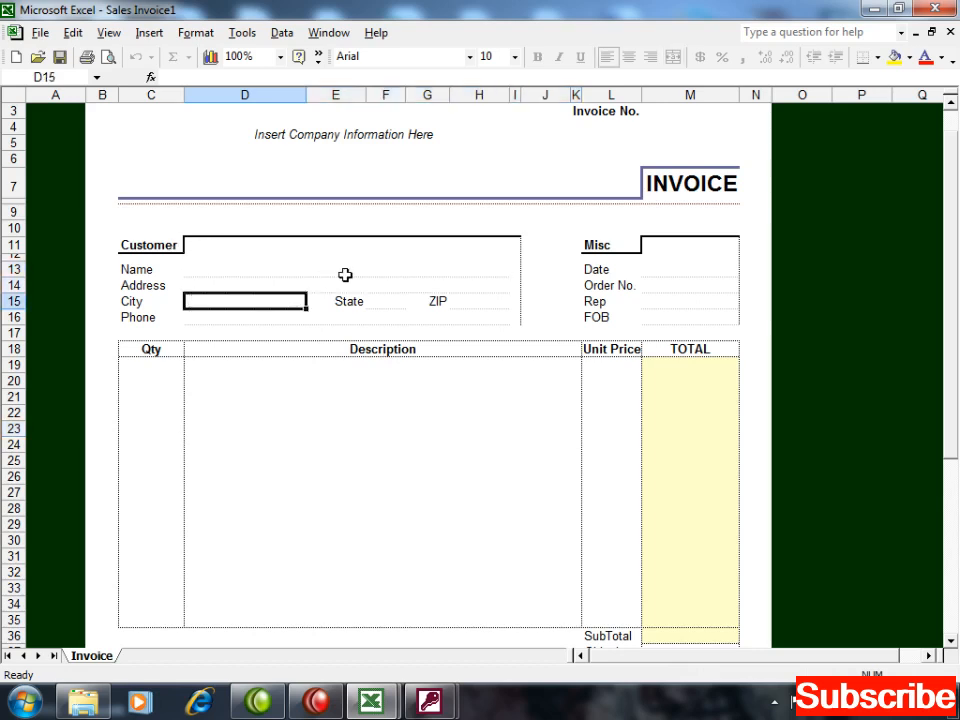
pyautogui.click(379, 301)
pyautogui.click(474, 290)
pyautogui.click(304, 317)
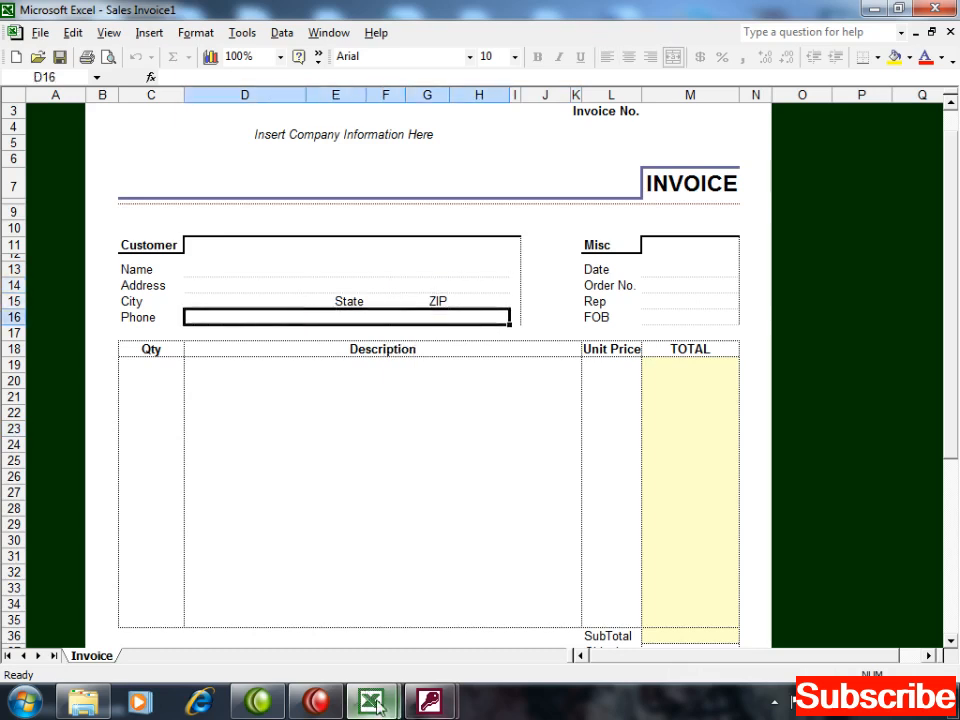
# Step: Switch back to the Access table design and place its reduced window beside the invoice's customer section
pyautogui.click(430, 700)
pyautogui.click(514, 553)
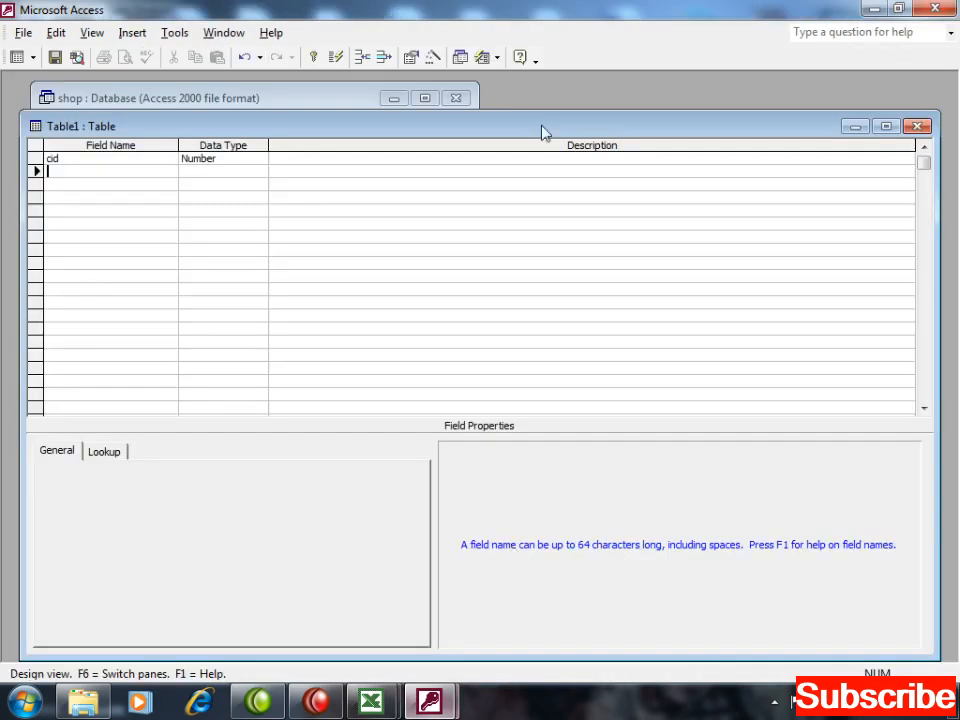
pyautogui.doubleClick(438, 15)
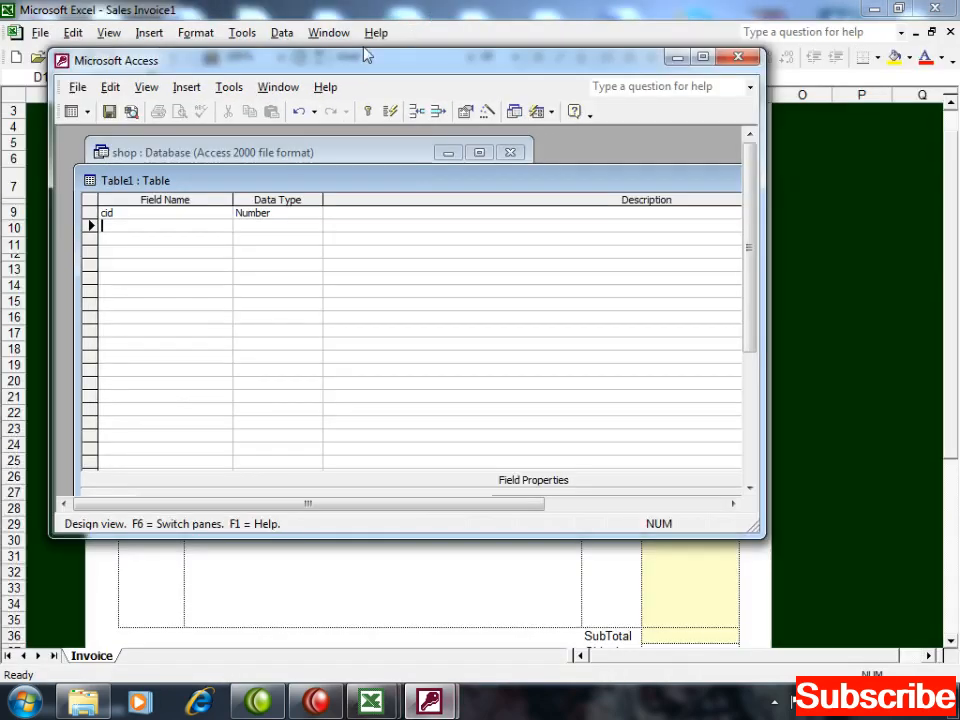
pyautogui.moveTo(355, 66); pyautogui.dragTo(836, 101)
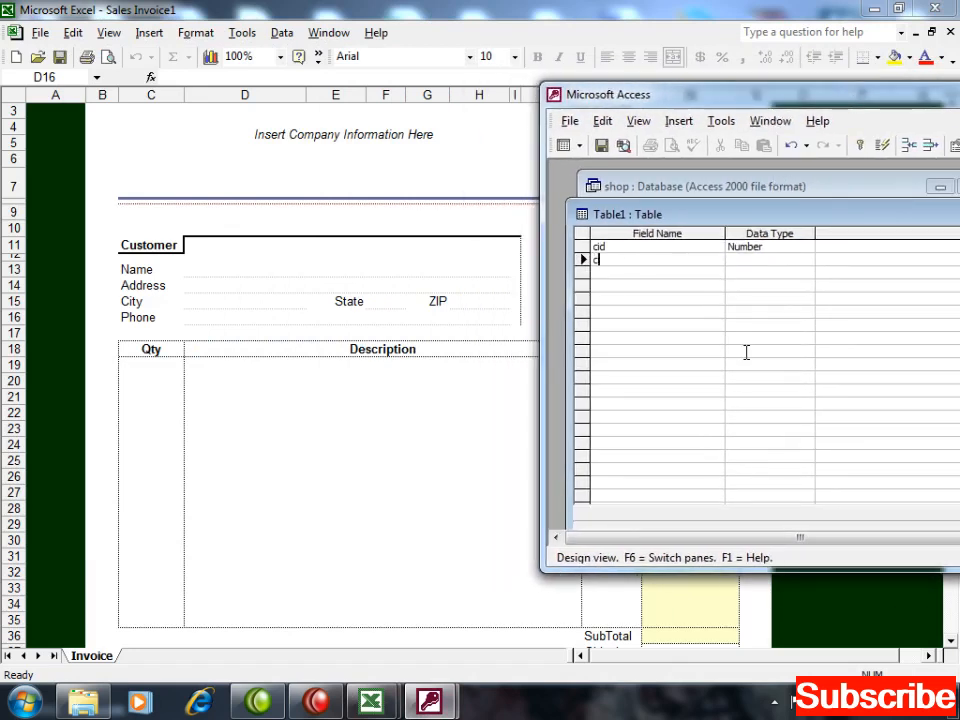
# Step: Add the fields cname as Text and caddress as Memo to the table
pyautogui.press('Tab')
pyautogui.press('Tab')
pyautogui.press('Tab')
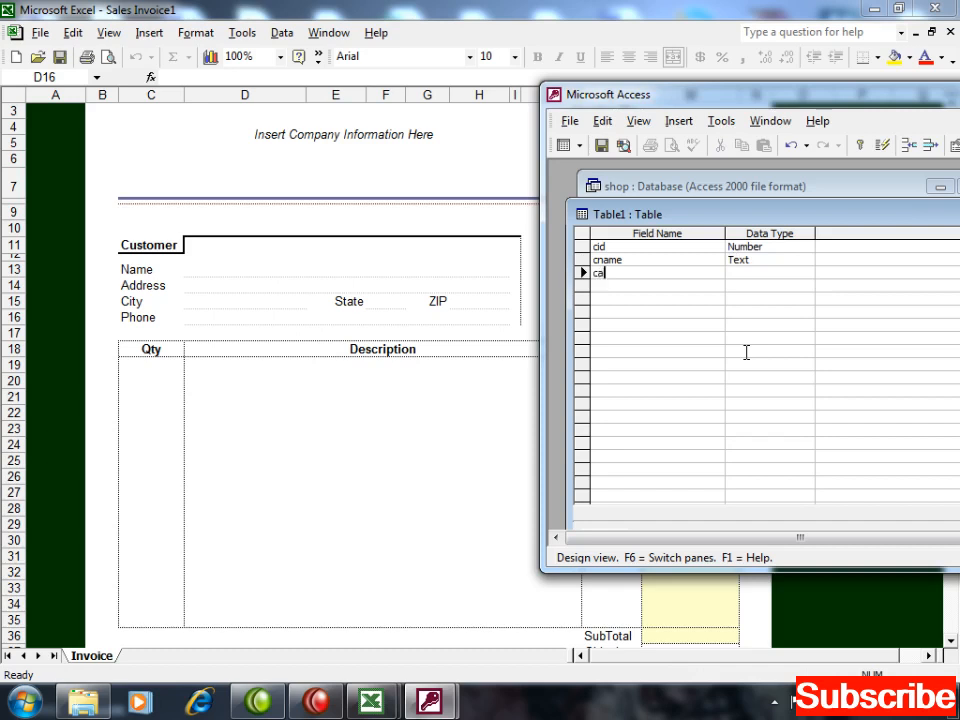
pyautogui.write('caddress')
pyautogui.press('Tab')
pyautogui.write('m')
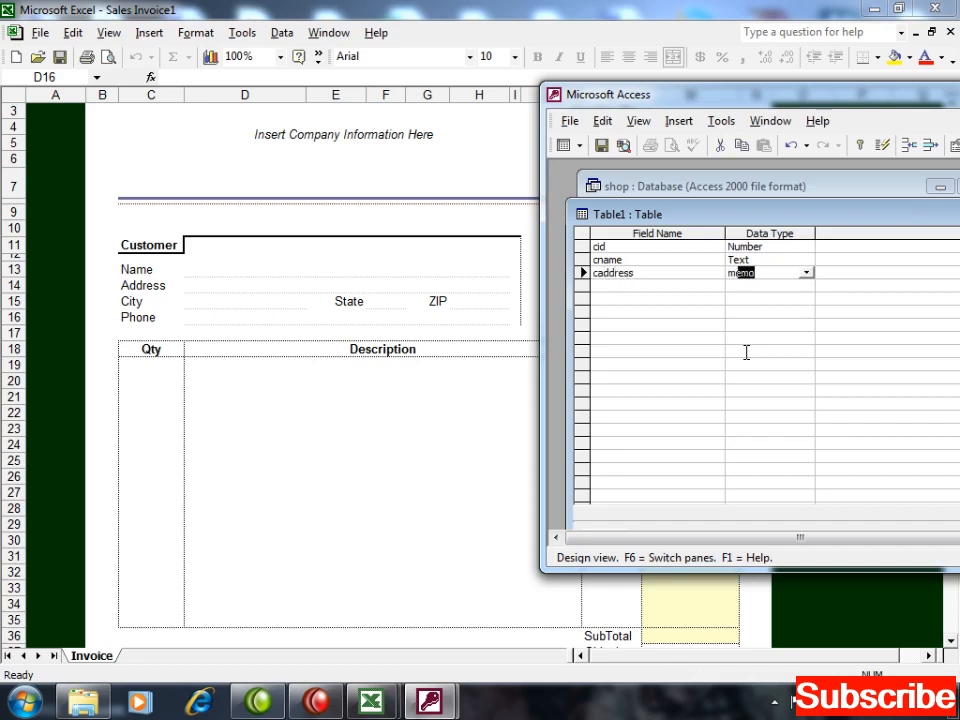
pyautogui.press('Tab')
pyautogui.press('Tab')
# Step: Add the fields ccity and cstate to the table, both with the Text data type
pyautogui.write('ccity')
pyautogui.press('Tab')
pyautogui.press('Tab')
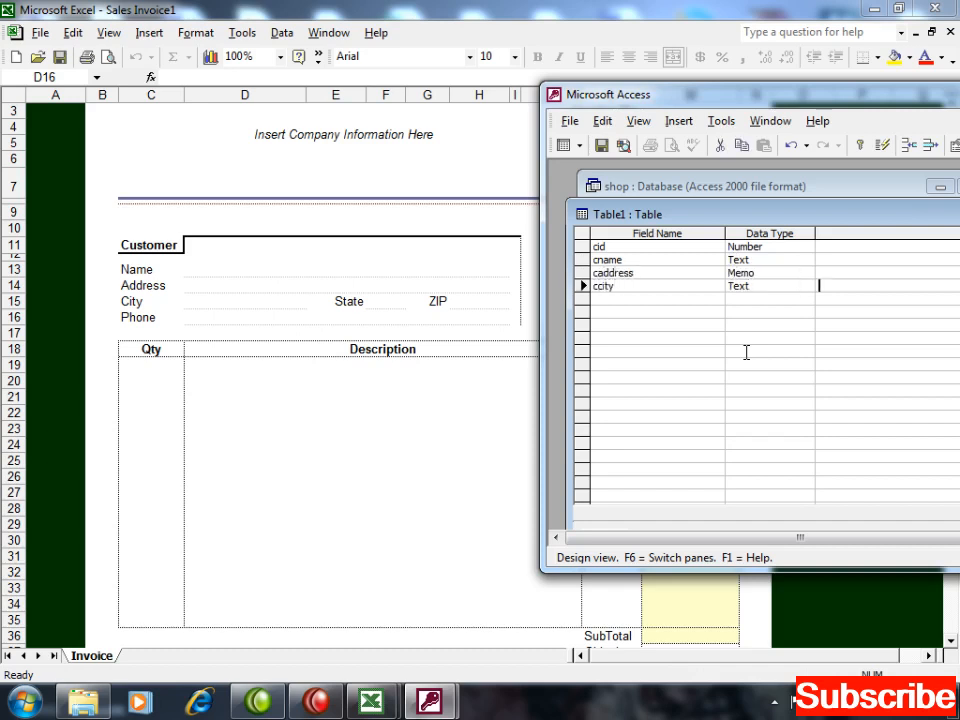
pyautogui.press('Tab')
pyautogui.write('cstate')
pyautogui.press('Tab')
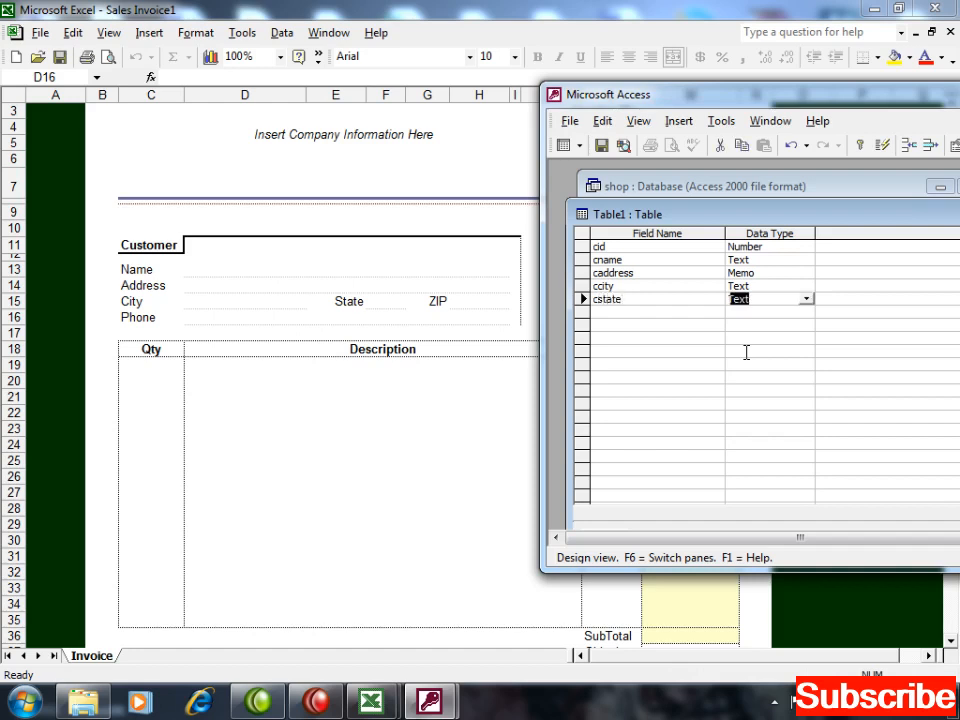
pyautogui.press('Tab')
pyautogui.press('Tab')
# Step: Add the fields czip as Memo and cpno as Text to the table
pyautogui.write('czip')
pyautogui.press('Tab')
pyautogui.write('m')
pyautogui.press('Tab')
pyautogui.press('Tab')
pyautogui.write('cpno')
pyautogui.press('Tab')
pyautogui.write('m')
pyautogui.press('BackSpace')
pyautogui.press('BackSpace')
pyautogui.write('t')
pyautogui.press('Tab')
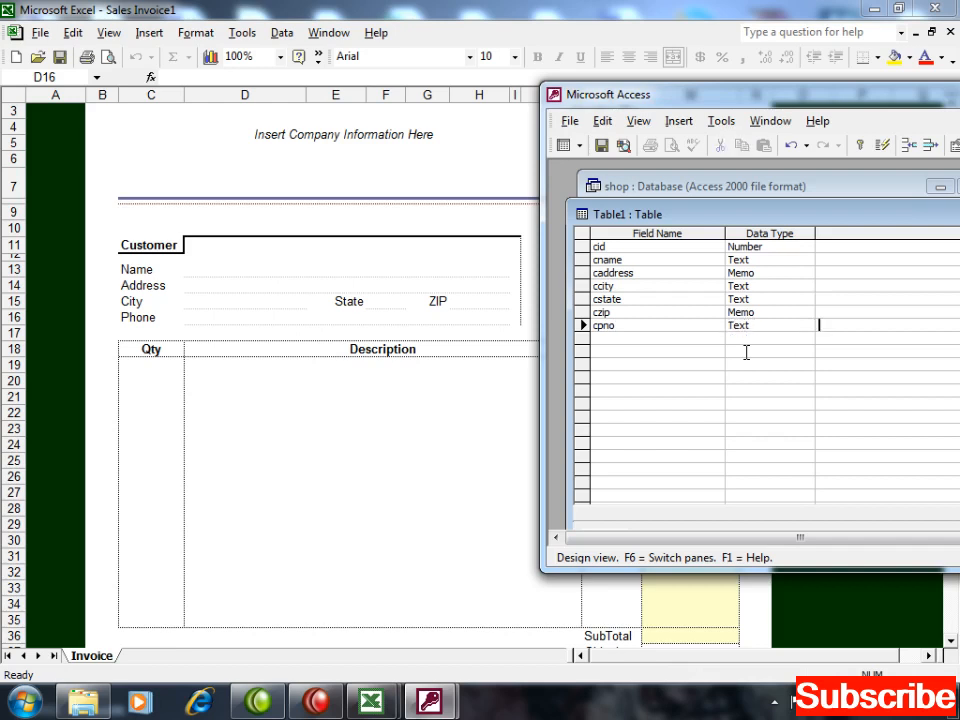
# Step: Enlarge the Access window to full screen and set cid as the table's primary key
pyautogui.click(797, 189)
pyautogui.moveTo(755, 102); pyautogui.dragTo(403, 127)
pyautogui.click(683, 238)
pyautogui.moveTo(668, 134); pyautogui.dragTo(635, 142)
pyautogui.doubleClick(635, 140)
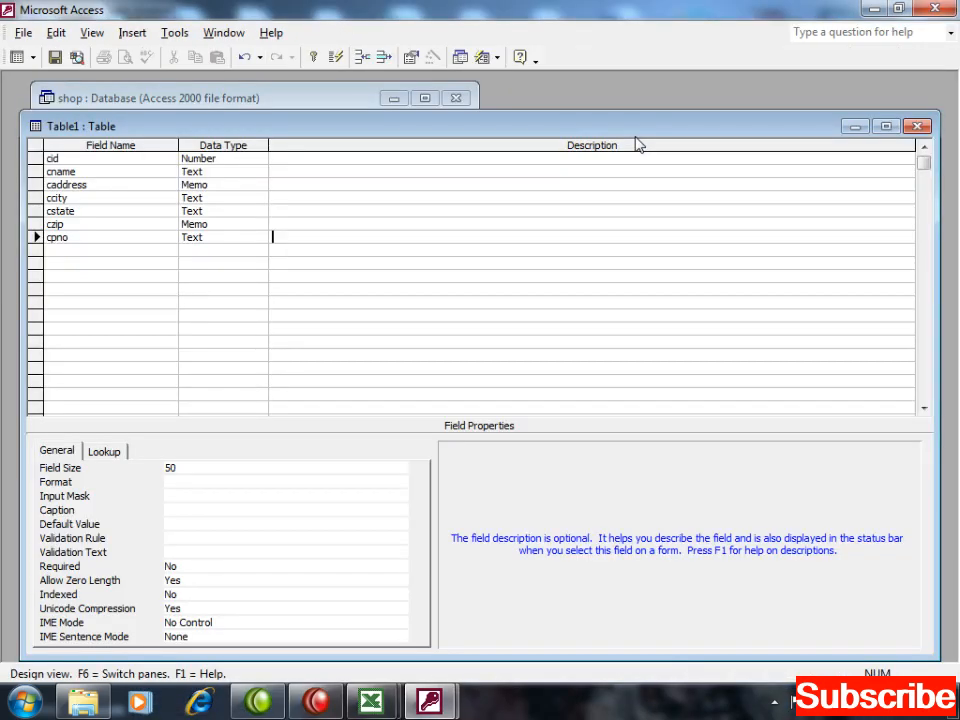
pyautogui.click(916, 128)
pyautogui.click(531, 393)
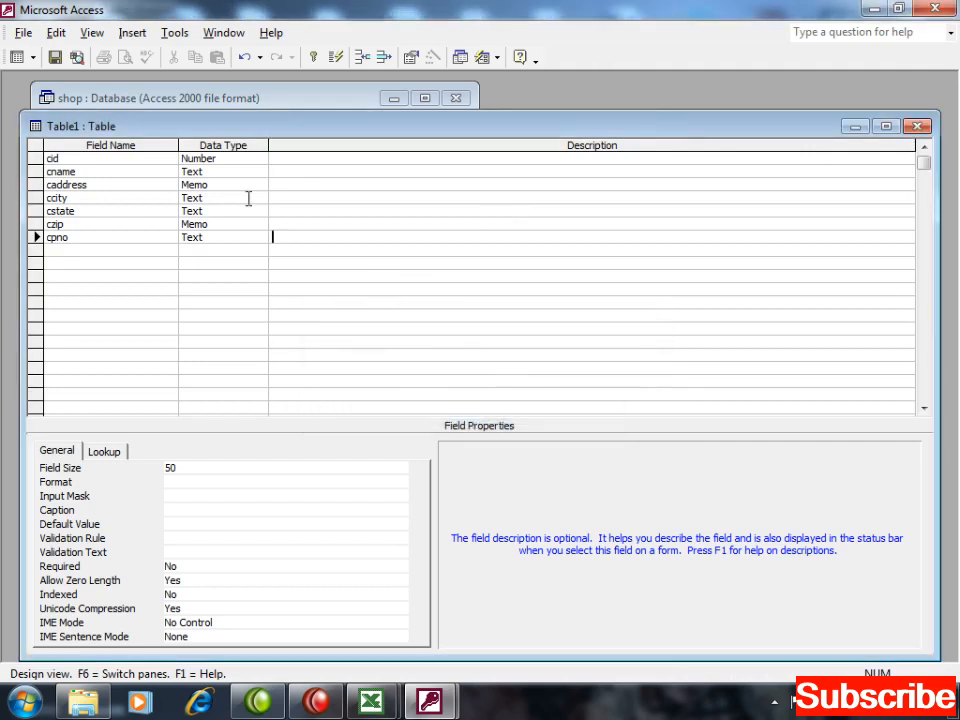
pyautogui.click(111, 158)
pyautogui.click(313, 57)
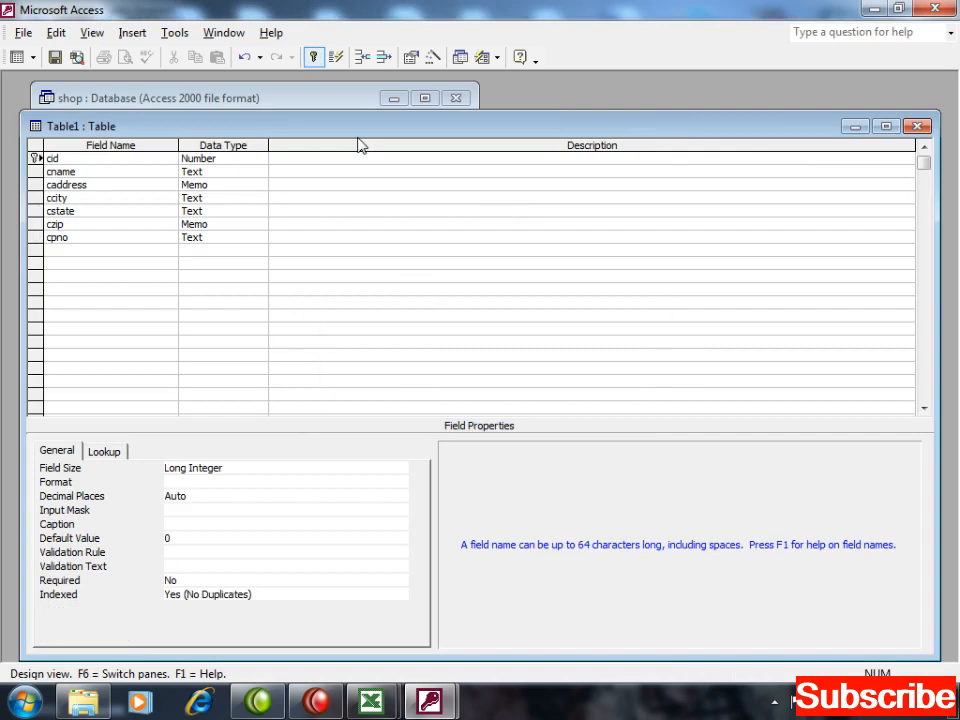
# Step: Close the table design and save the table under the name customer
pyautogui.click(917, 127)
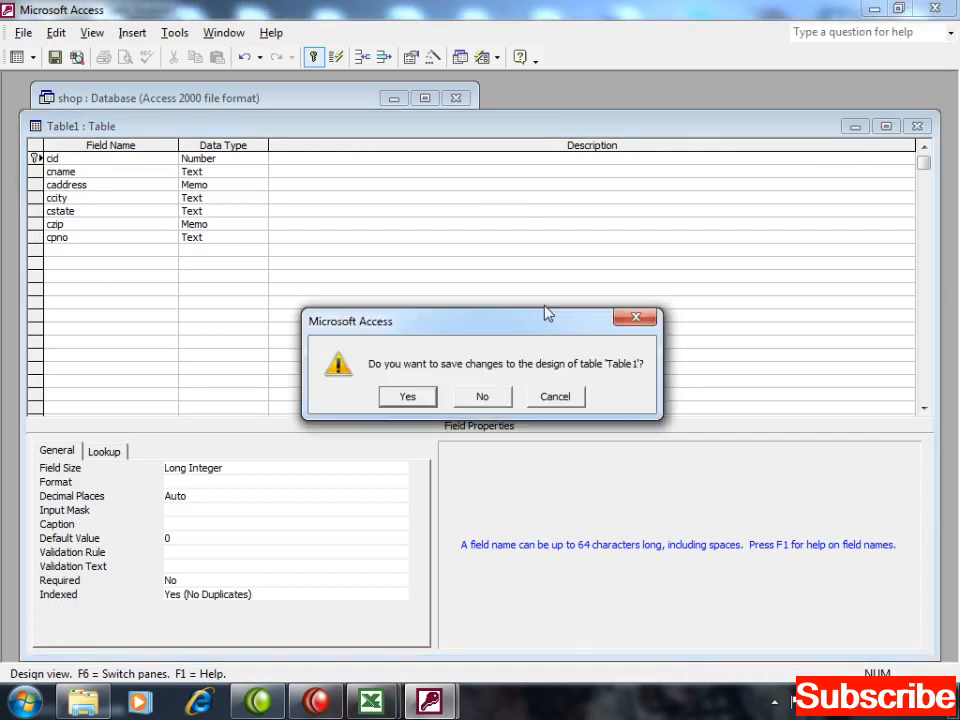
pyautogui.click(407, 397)
pyautogui.write('customer')
pyautogui.press('Return')
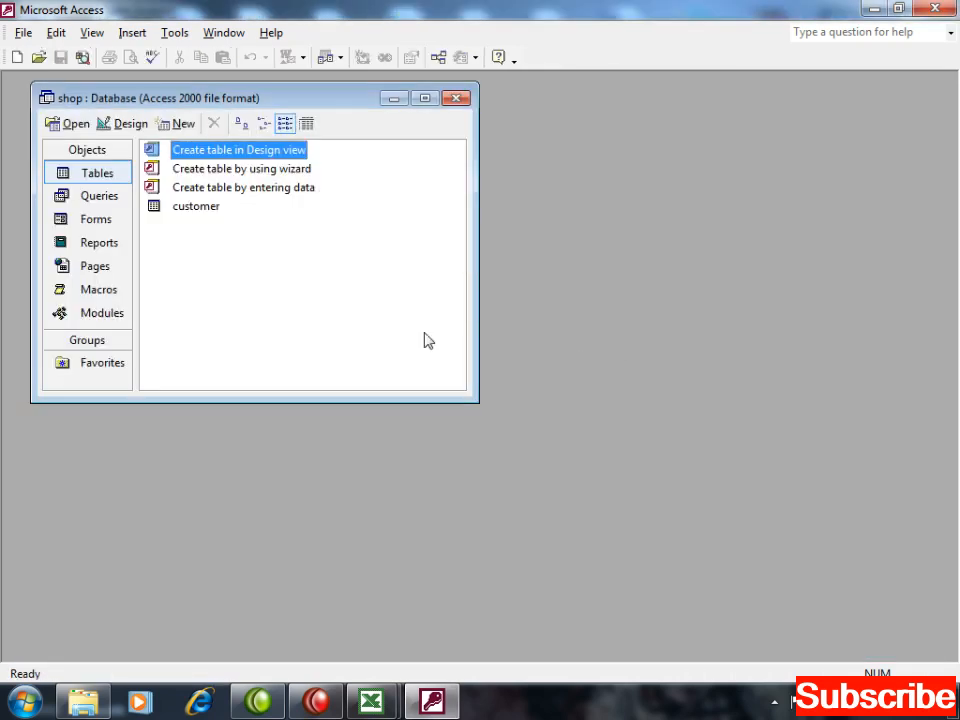
# Step: Start a second table in Design view and place the reduced Access window below the invoice's Customer and Misc sections
pyautogui.doubleClick(256, 152)
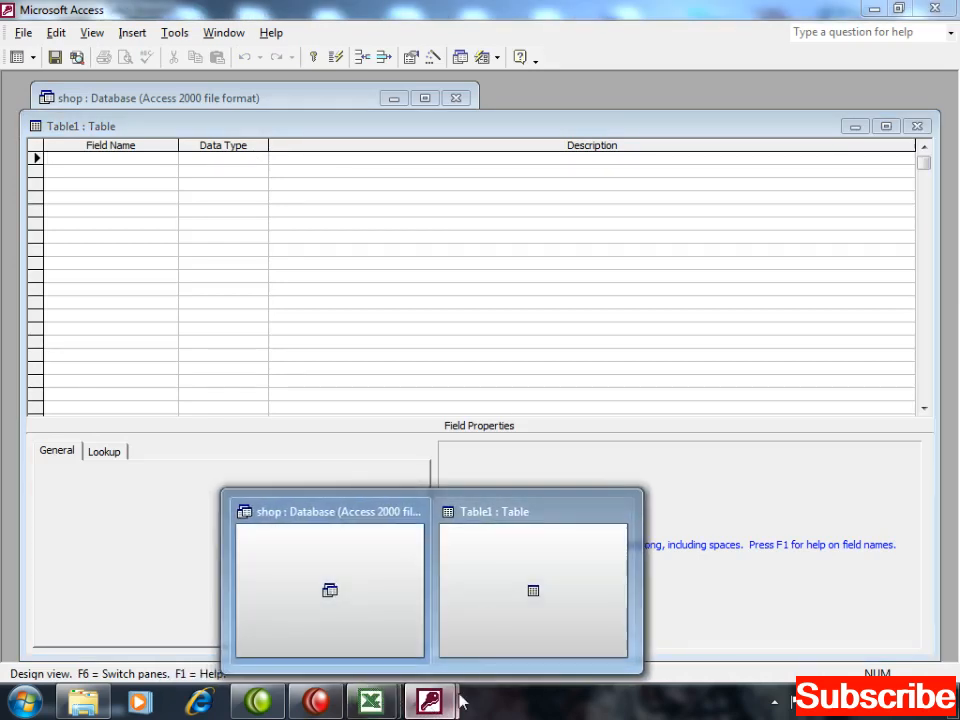
pyautogui.moveTo(373, 703)
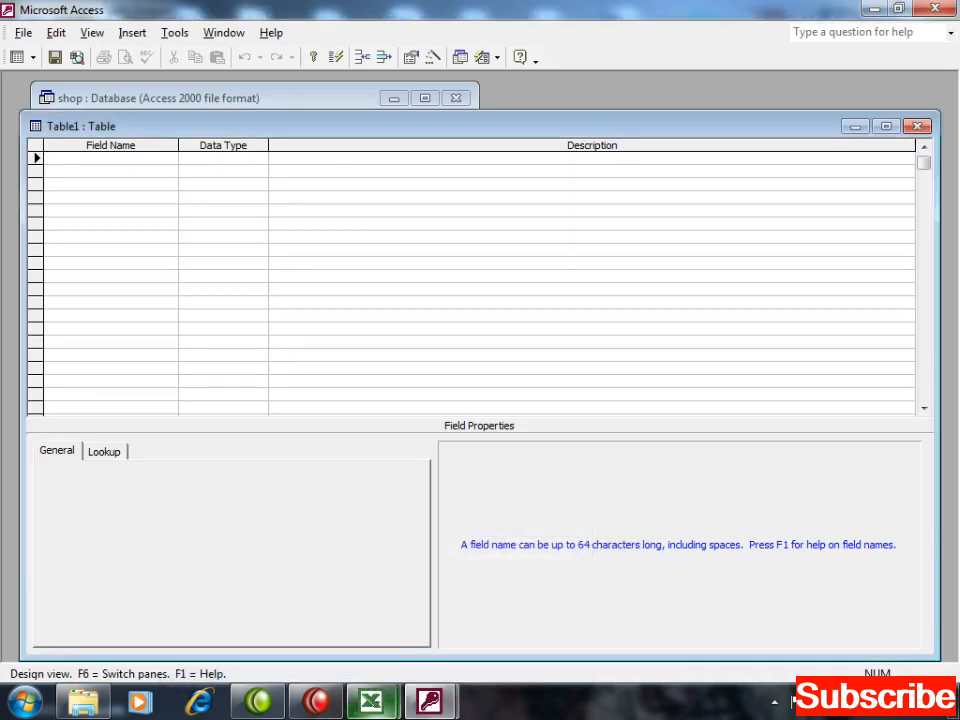
pyautogui.click(482, 598)
pyautogui.moveTo(432, 703)
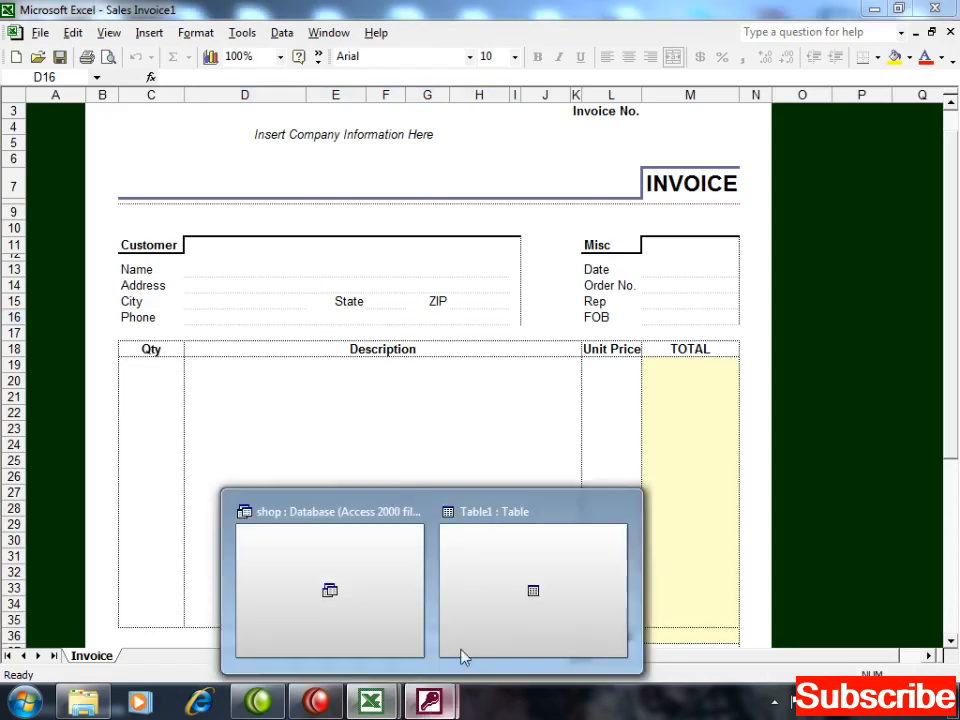
pyautogui.click(482, 589)
pyautogui.doubleClick(489, 9)
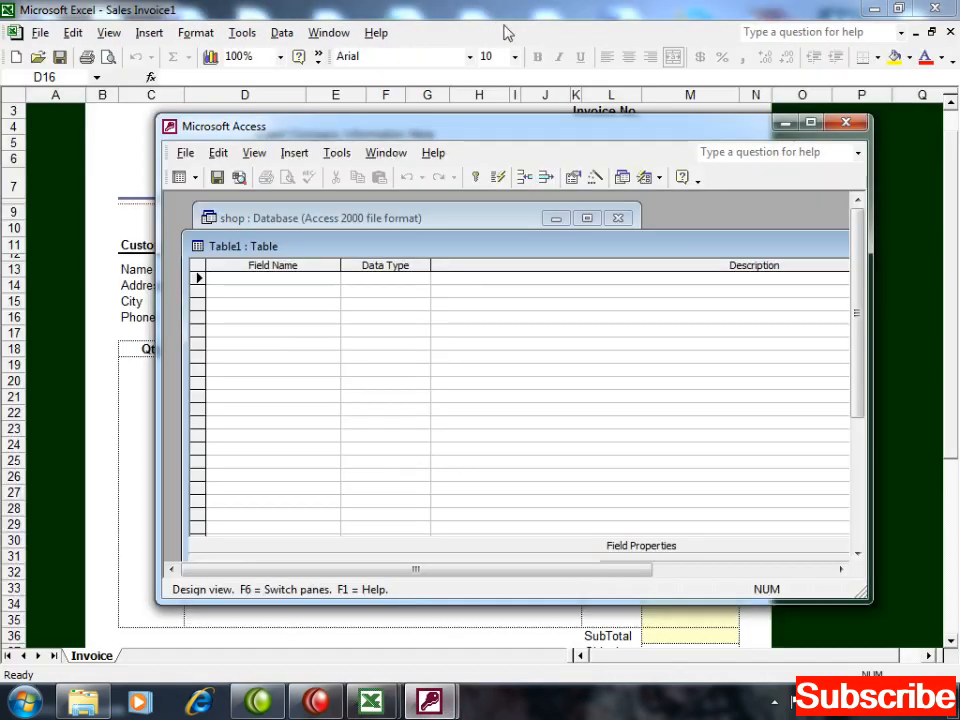
pyautogui.moveTo(434, 129); pyautogui.dragTo(791, 192)
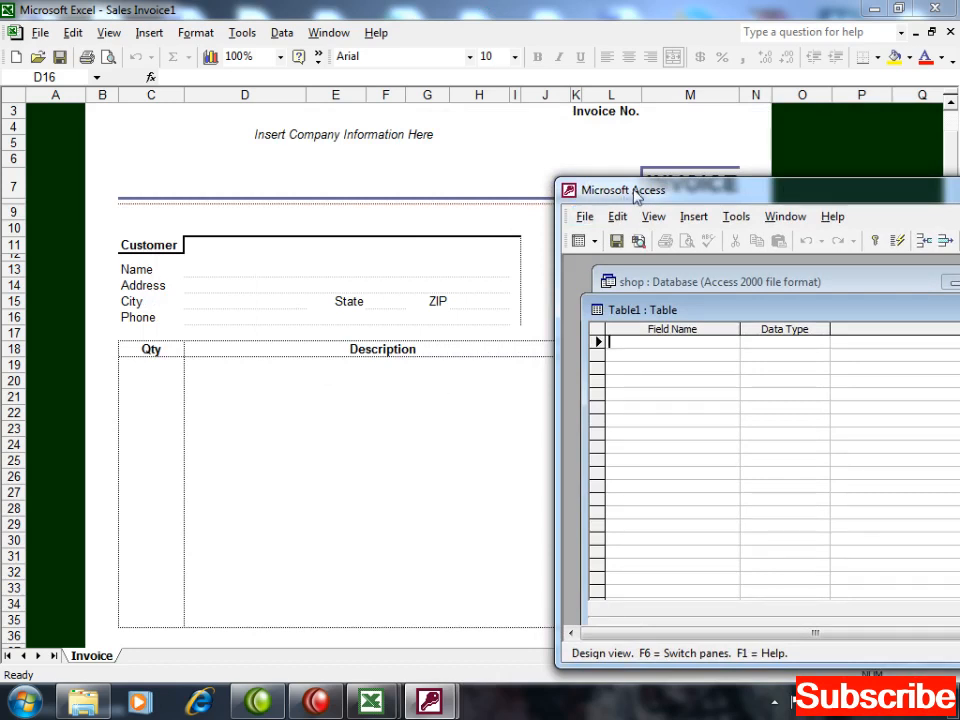
pyautogui.moveTo(632, 194); pyautogui.dragTo(372, 370)
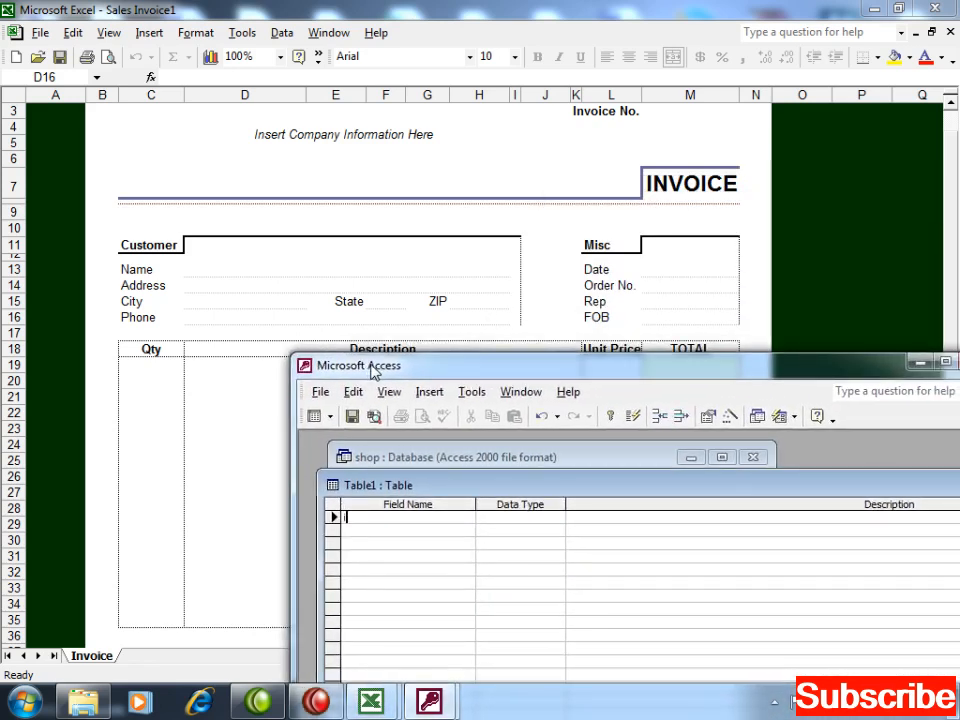
# Step: Add the fields iid as Number and iname as Text to the new table
pyautogui.press('Tab')
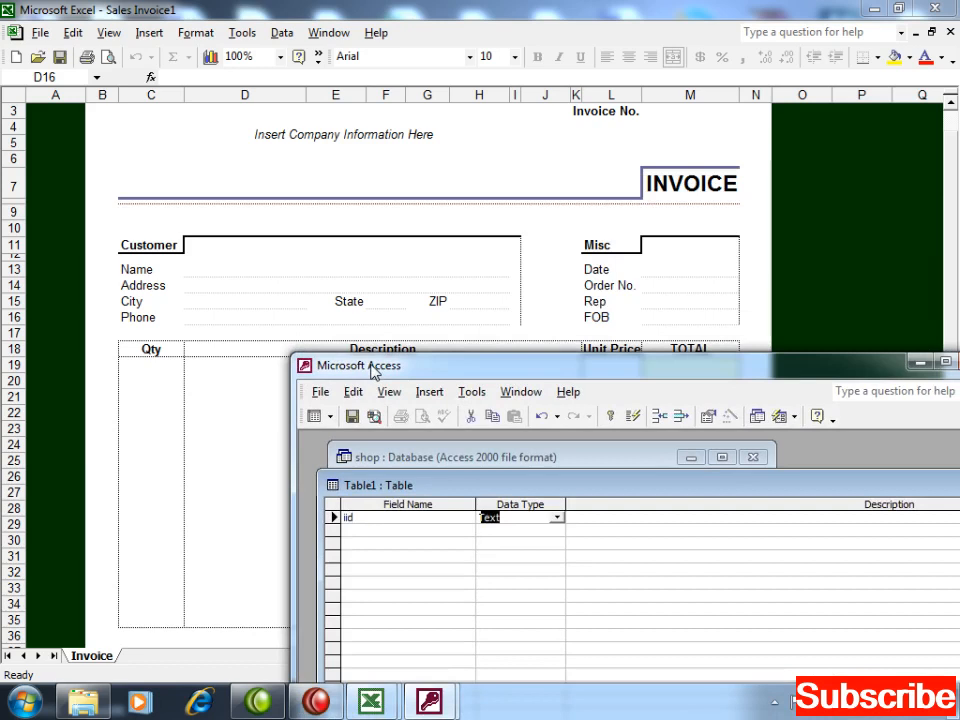
pyautogui.write('Number')
pyautogui.press('Tab')
pyautogui.press('Tab')
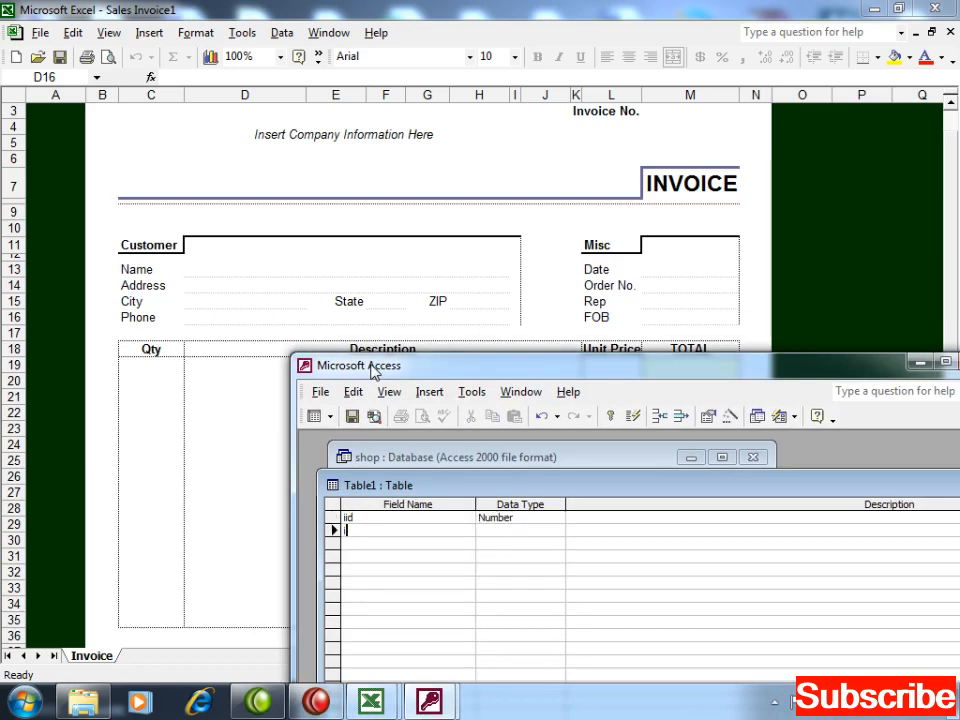
pyautogui.press('Tab')
pyautogui.press('Tab')
pyautogui.press('Tab')
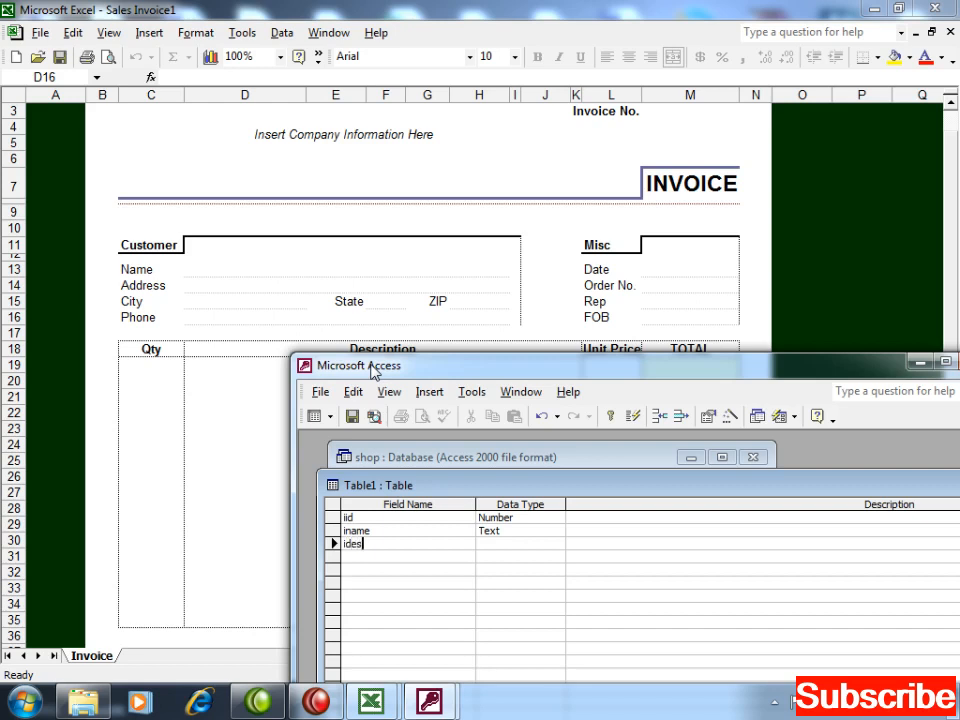
# Step: Add the fields idesc and iqty to the table, both with the Text data type
pyautogui.write('c')
pyautogui.press('Return')
pyautogui.press('Return')
pyautogui.press('Return')
pyautogui.press('Return')
pyautogui.press('Left')
pyautogui.write('iqty')
pyautogui.press('Return')
pyautogui.press('Return')
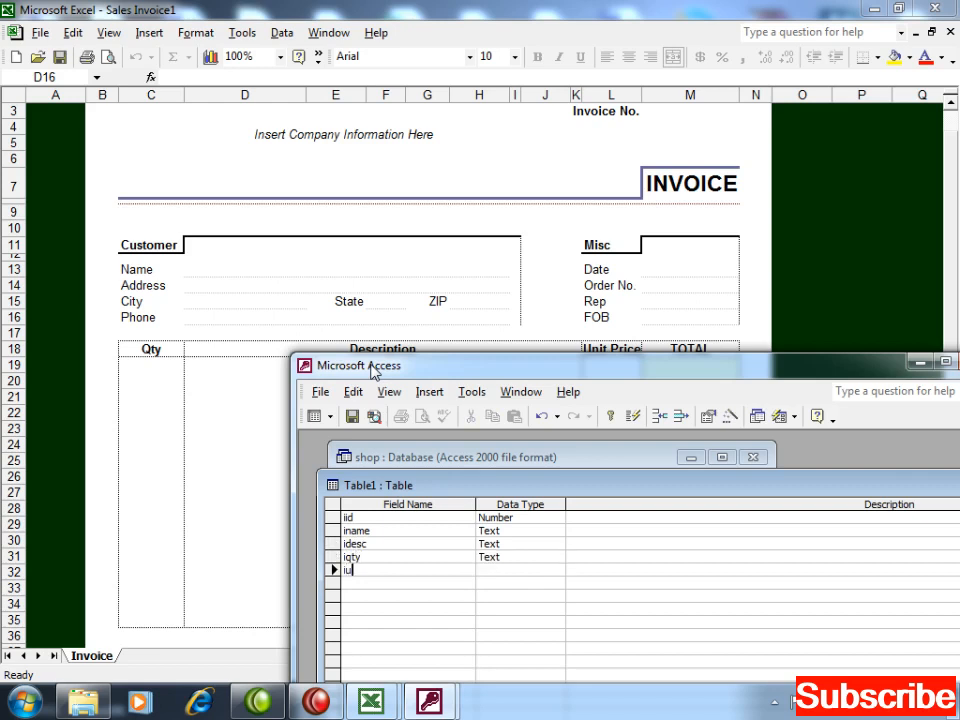
# Step: Add the field iup as Number and change the data type of iqty to Number
pyautogui.press('Return')
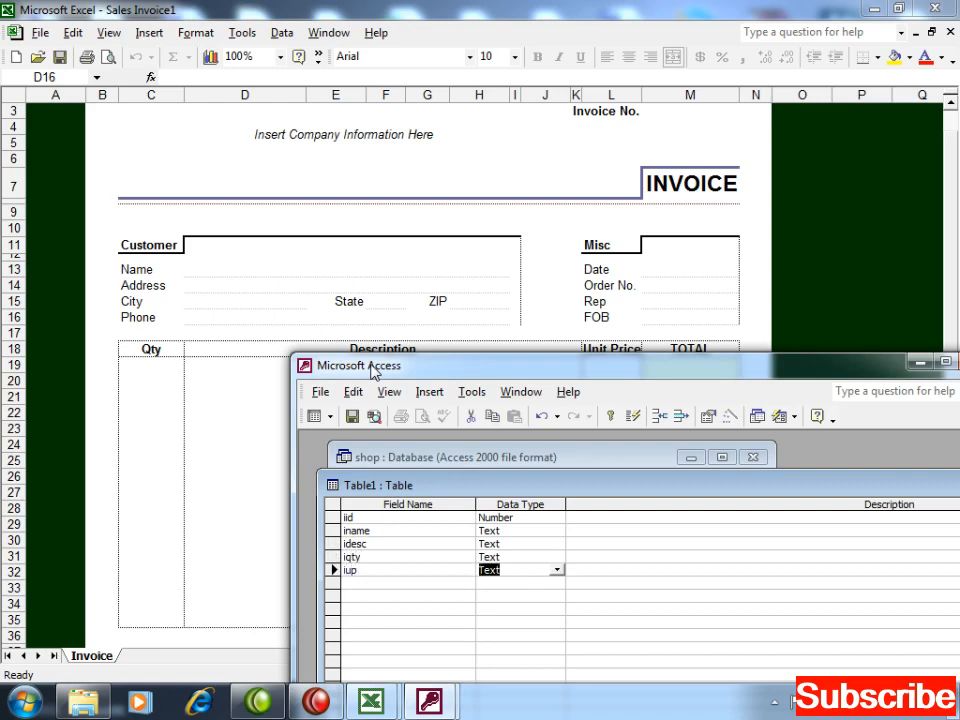
pyautogui.write('number')
pyautogui.press('Tab')
pyautogui.press('Up')
pyautogui.press('Left')
pyautogui.write('n')
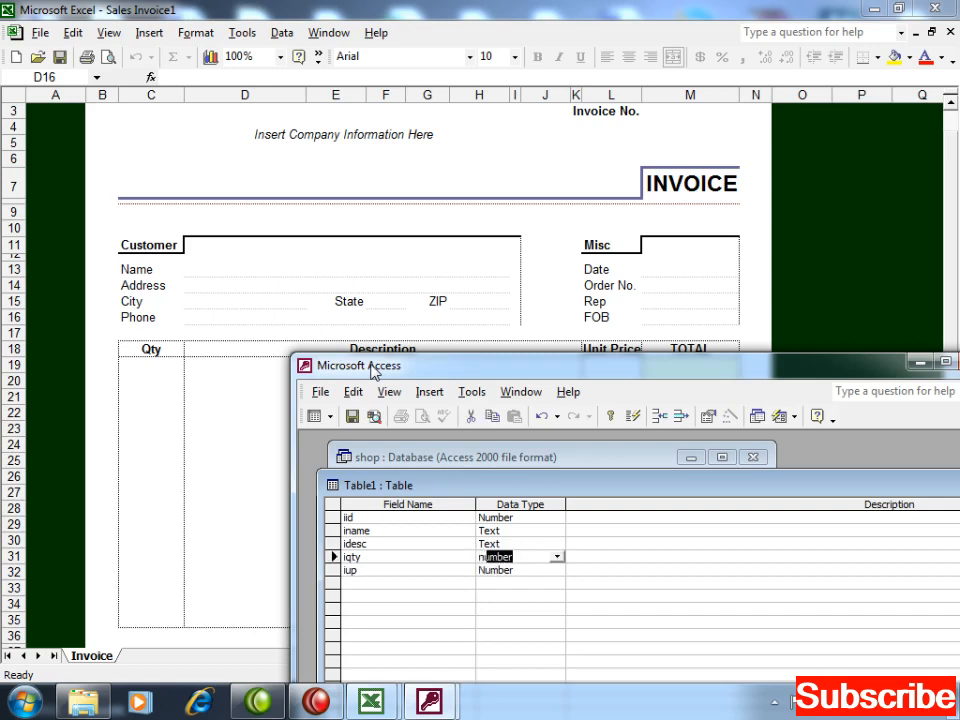
# Step: Add the field ipd as Text and make iid the table's primary key
pyautogui.click(384, 586)
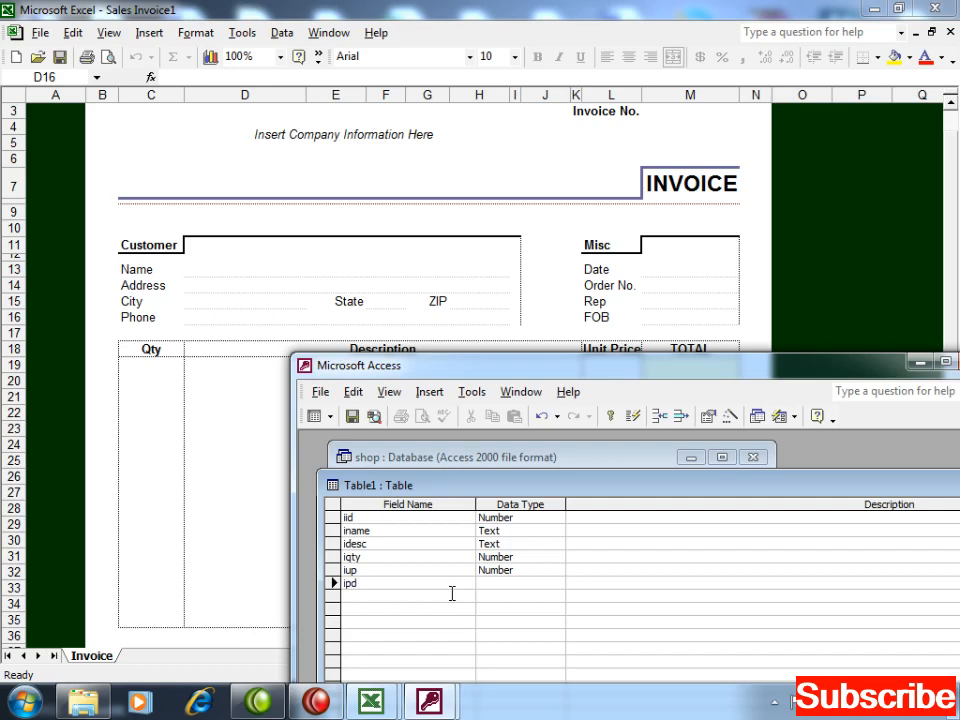
pyautogui.press('Tab')
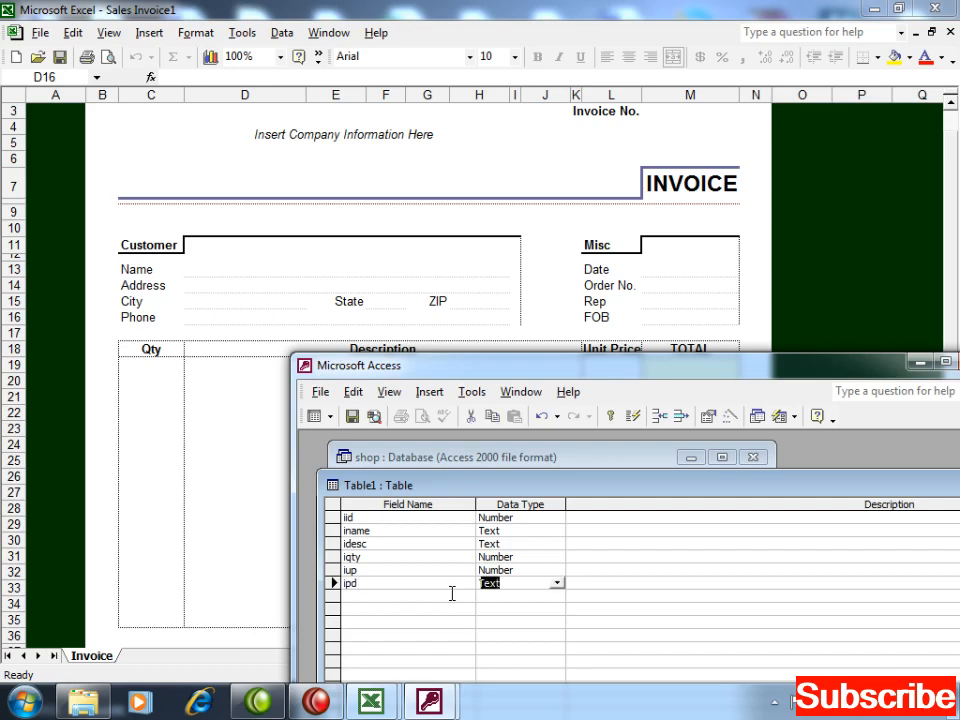
pyautogui.moveTo(669, 380); pyautogui.dragTo(480, 257)
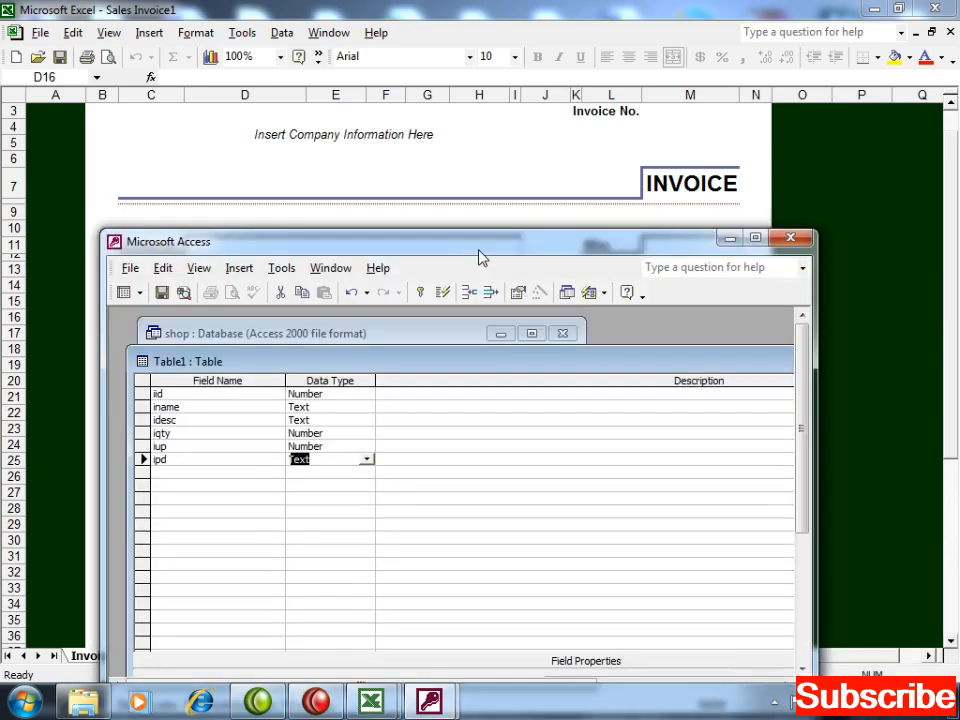
pyautogui.doubleClick(512, 243)
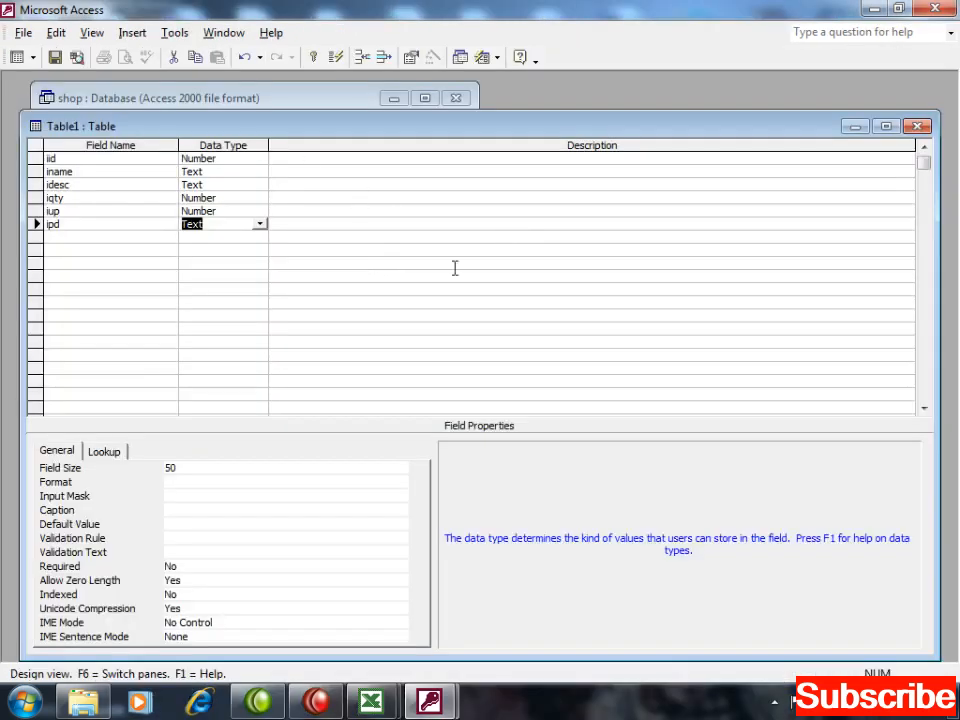
pyautogui.click(104, 160)
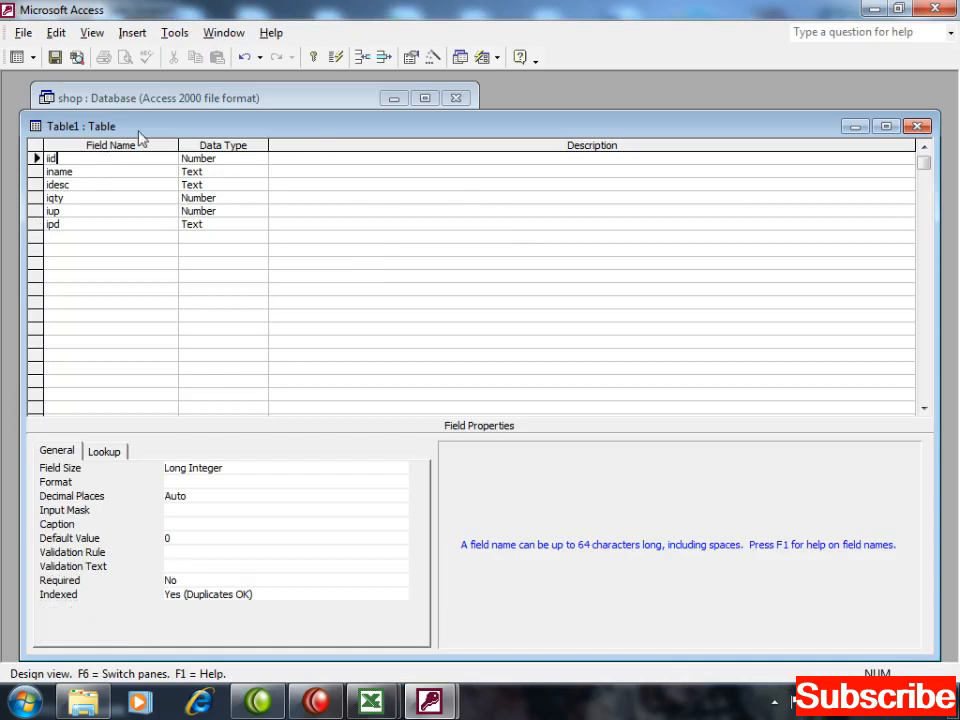
pyautogui.click(313, 57)
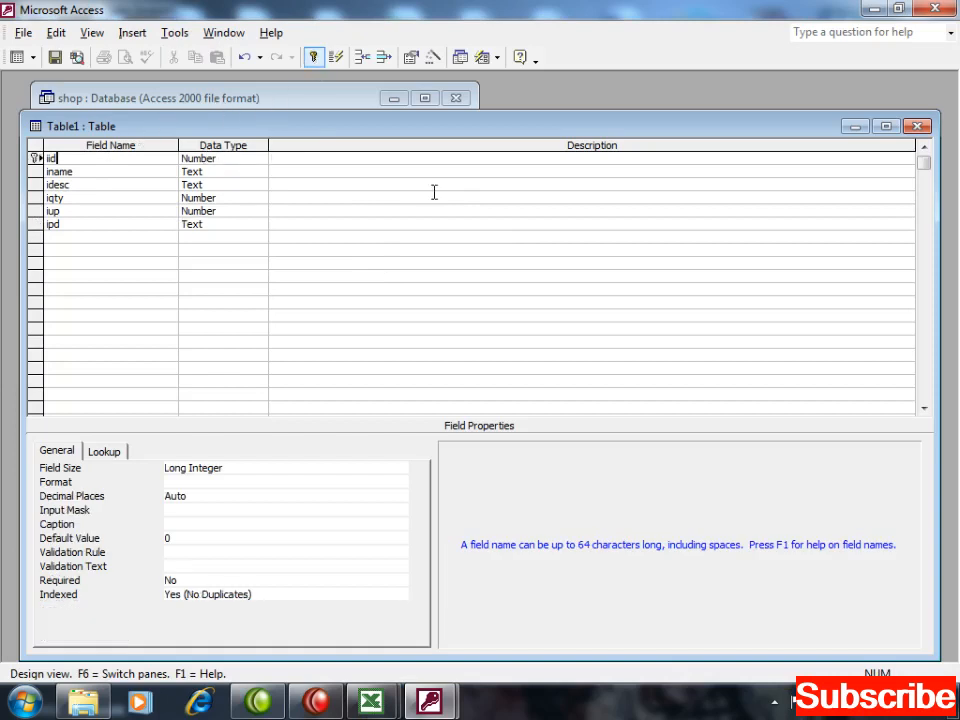
# Step: Add the field cid with the Number data type below ipd, to link items to customers
pyautogui.moveTo(222, 128); pyautogui.dragTo(463, 214)
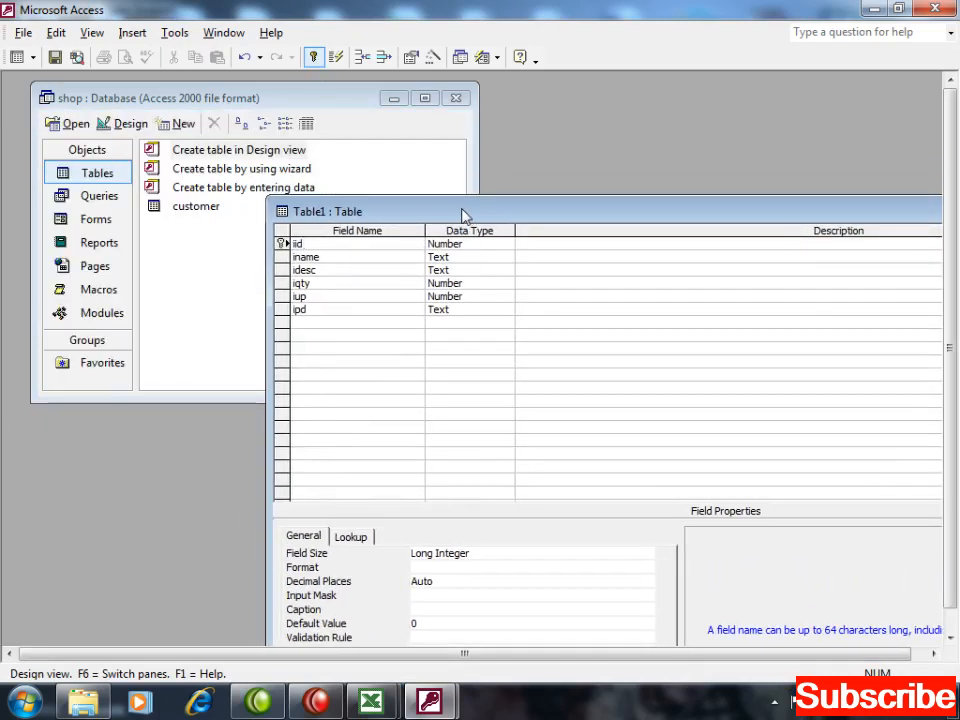
pyautogui.click(306, 321)
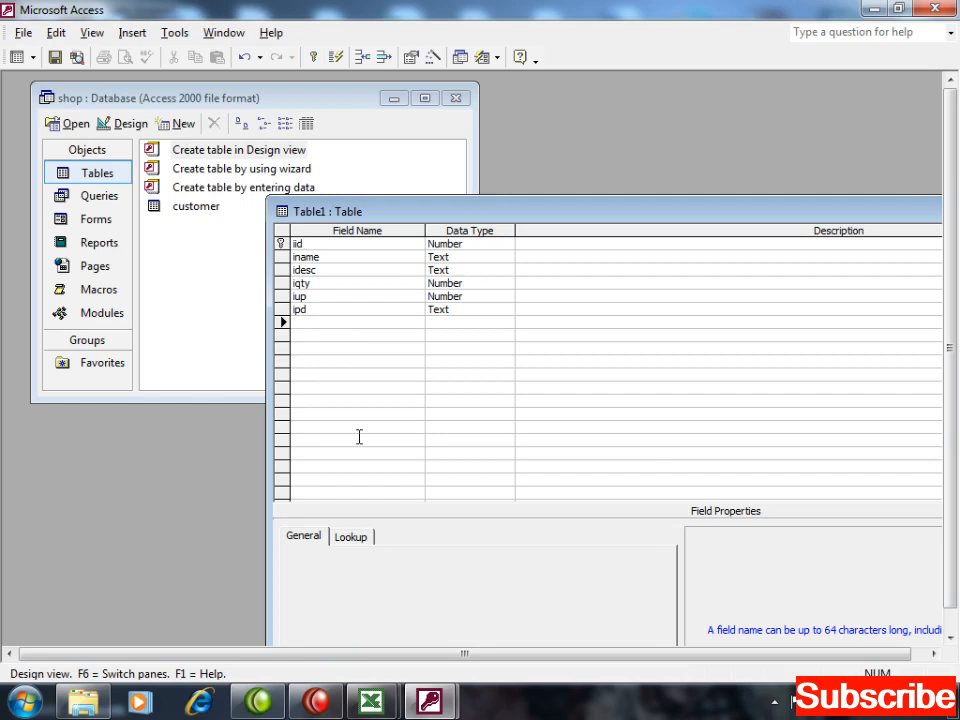
pyautogui.press('Tab')
pyautogui.write('n')
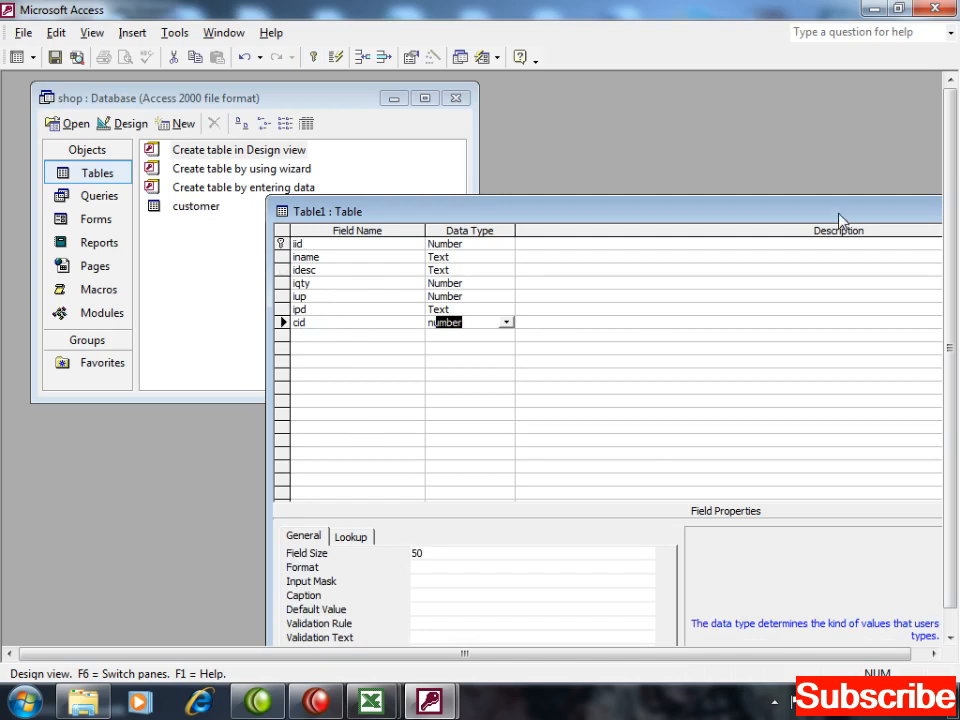
# Step: Shrink the table design window to fit, close it and save the table under the name items
pyautogui.moveTo(839, 214); pyautogui.dragTo(666, 193)
pyautogui.moveTo(100, 377); pyautogui.dragTo(354, 364)
pyautogui.moveTo(534, 197); pyautogui.dragTo(290, 189)
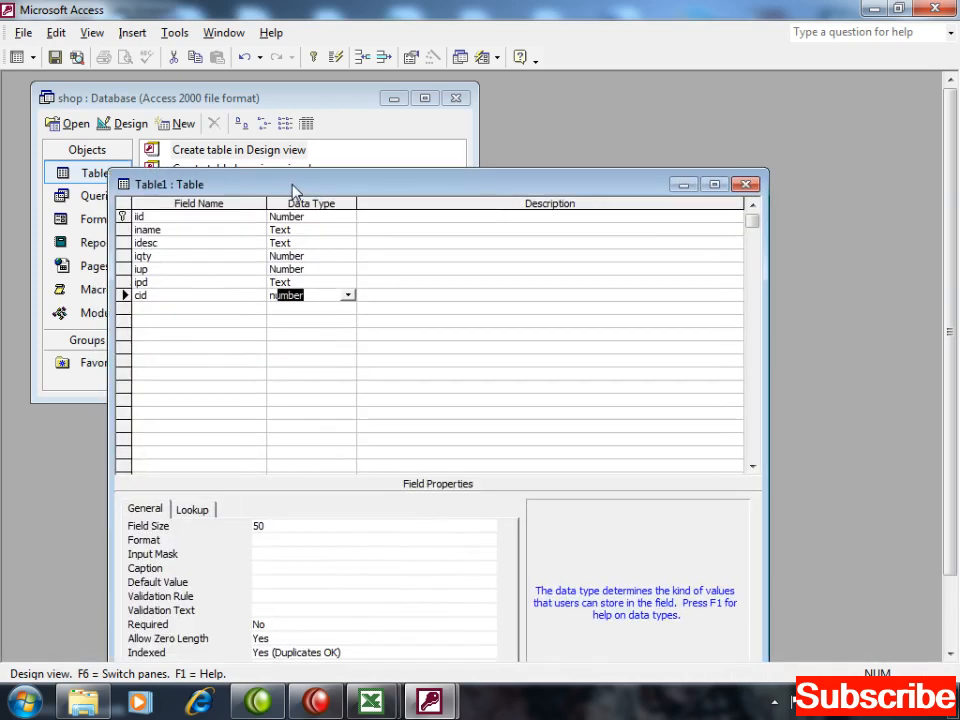
pyautogui.click(747, 184)
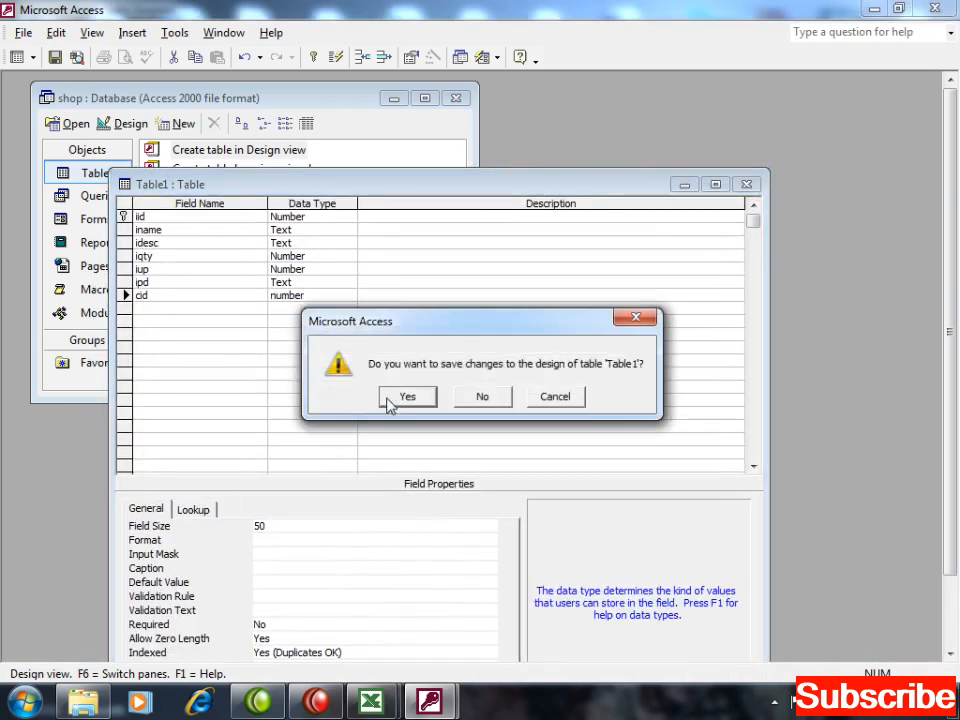
pyautogui.click(390, 398)
pyautogui.press('BackSpace')
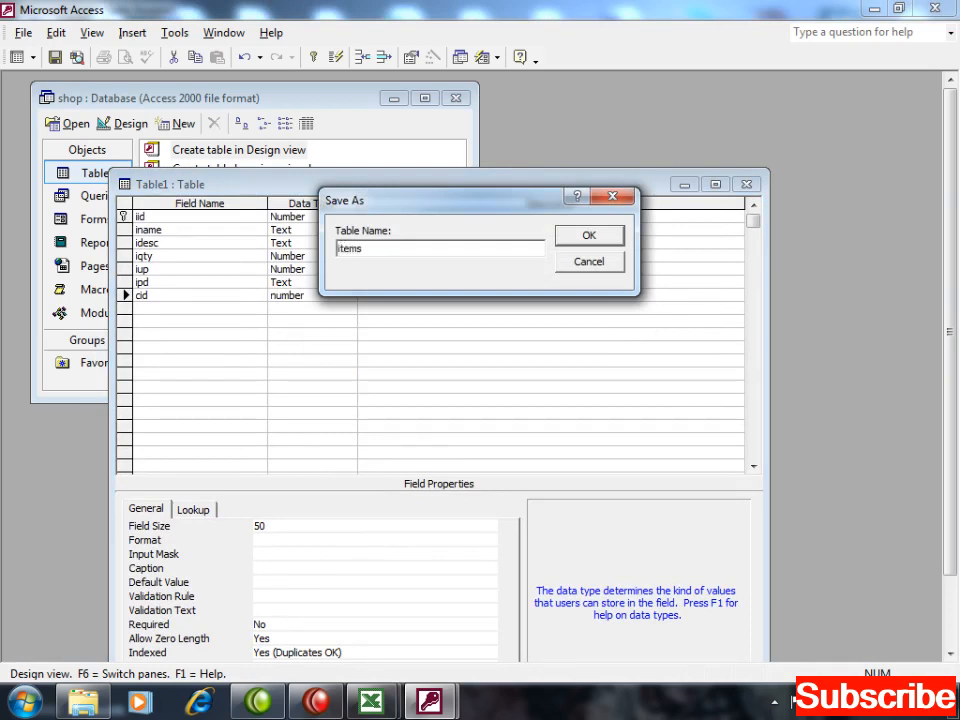
pyautogui.press('Return')
pyautogui.rightClick(298, 270)
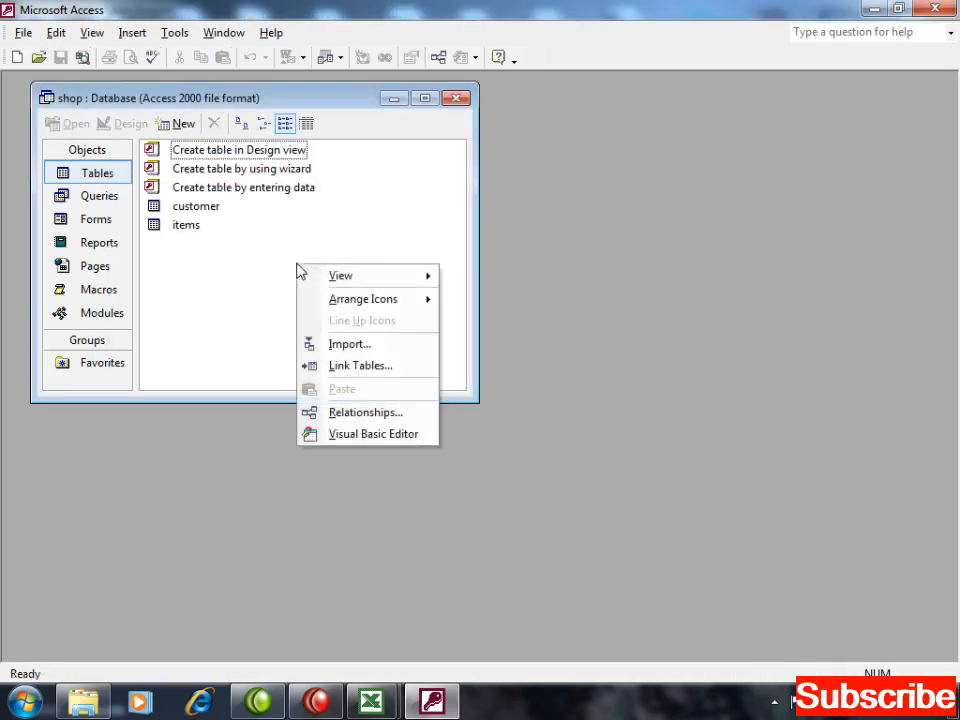
pyautogui.click(261, 356)
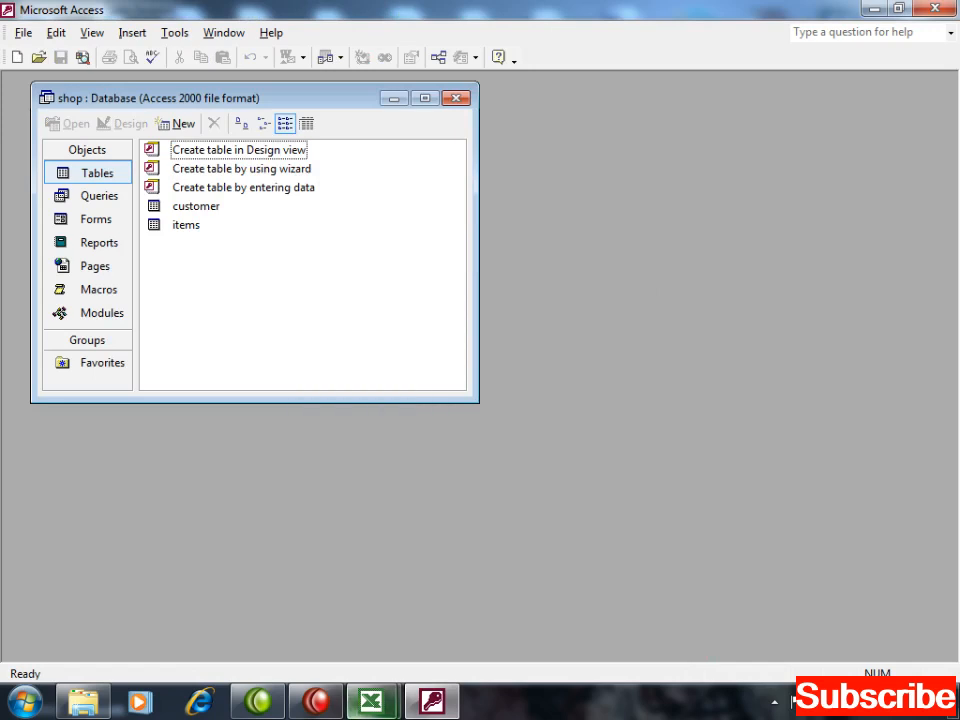
# Step: Switch to the Sales Invoice1 workbook in Excel and review the whole invoice template, including its totals and Payment section
pyautogui.moveTo(370, 700)
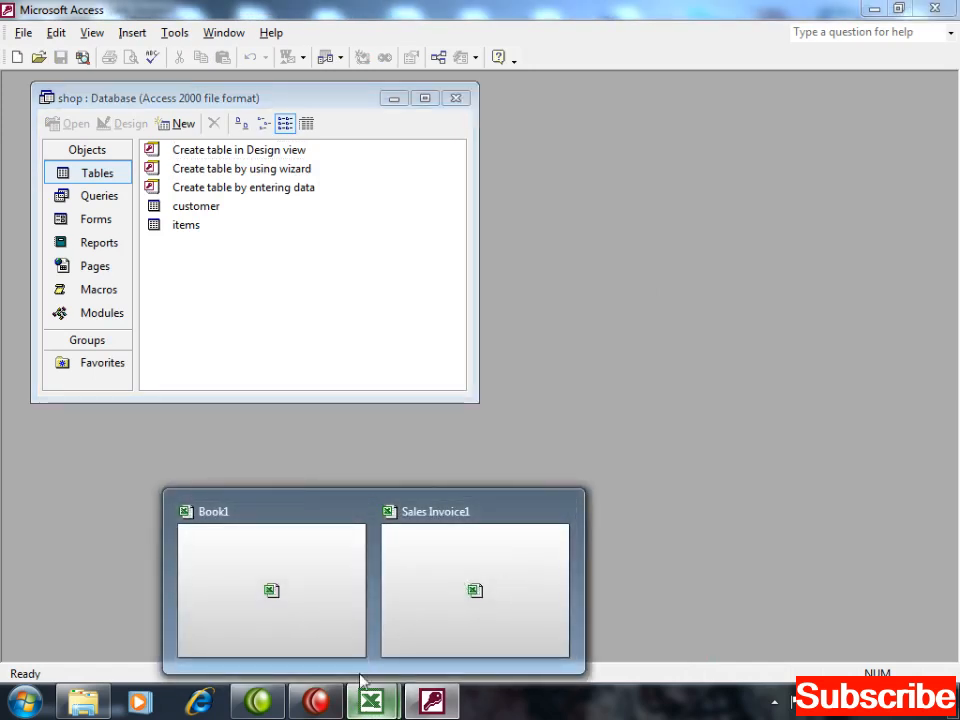
pyautogui.click(443, 602)
pyautogui.moveTo(949, 328); pyautogui.dragTo(947, 454)
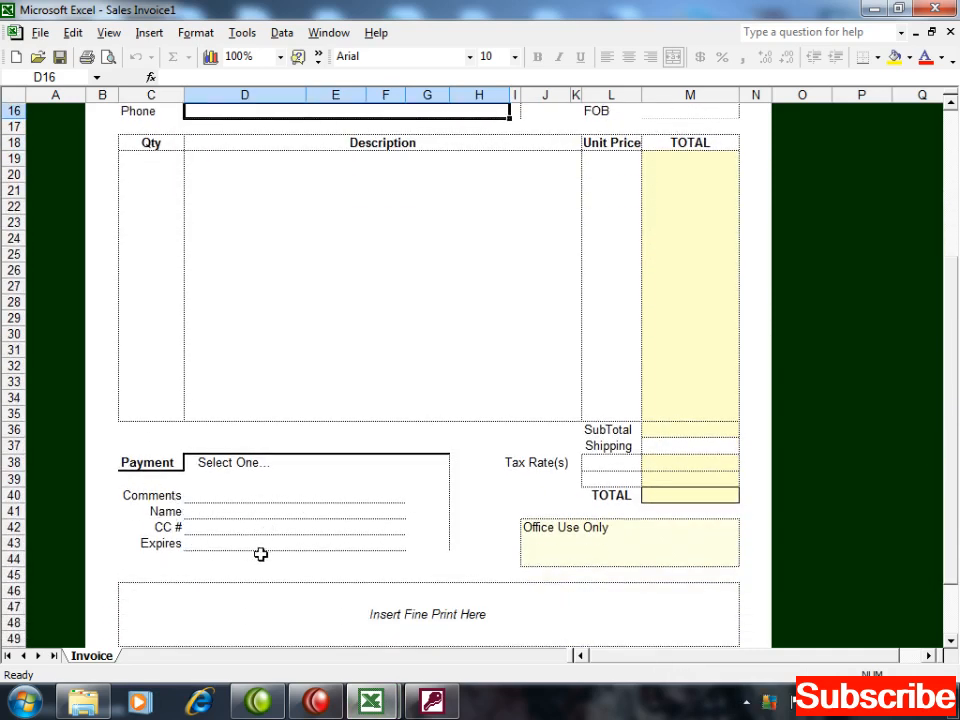
pyautogui.scroll(1, 953, 533)
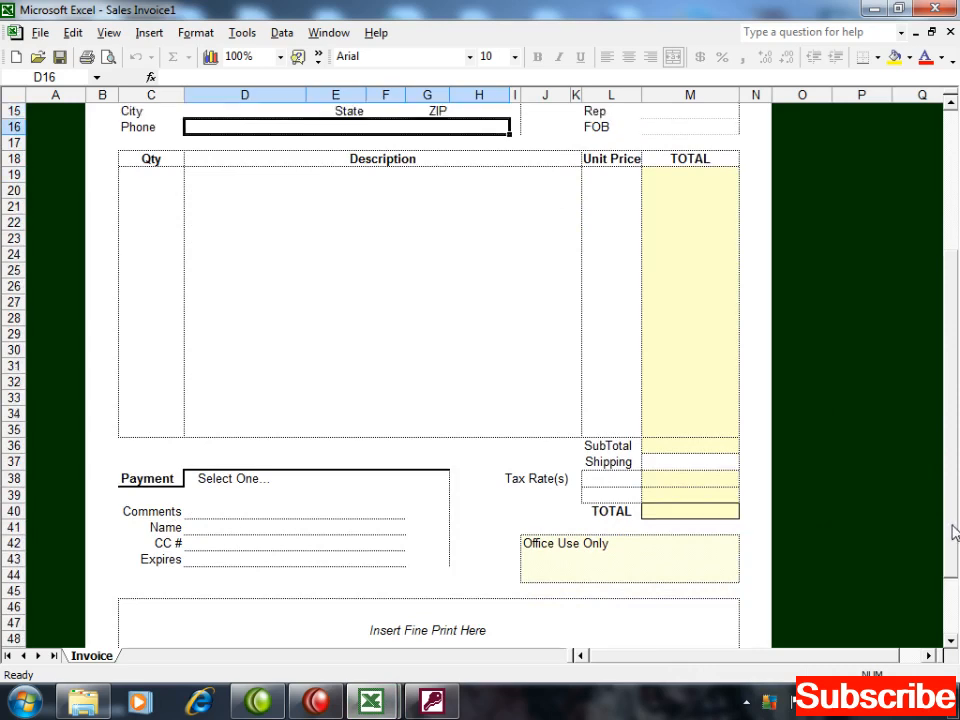
pyautogui.moveTo(953, 533); pyautogui.dragTo(954, 343)
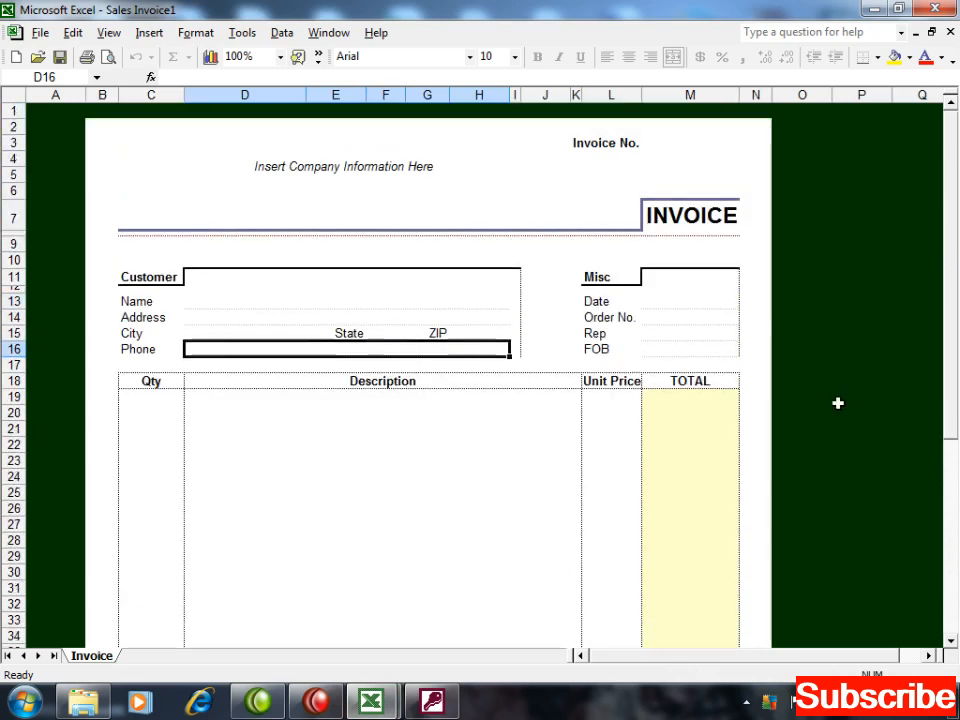
# Step: Switch back to Access, add a tax field with the Number data type to the items table and save its design
pyautogui.click(432, 701)
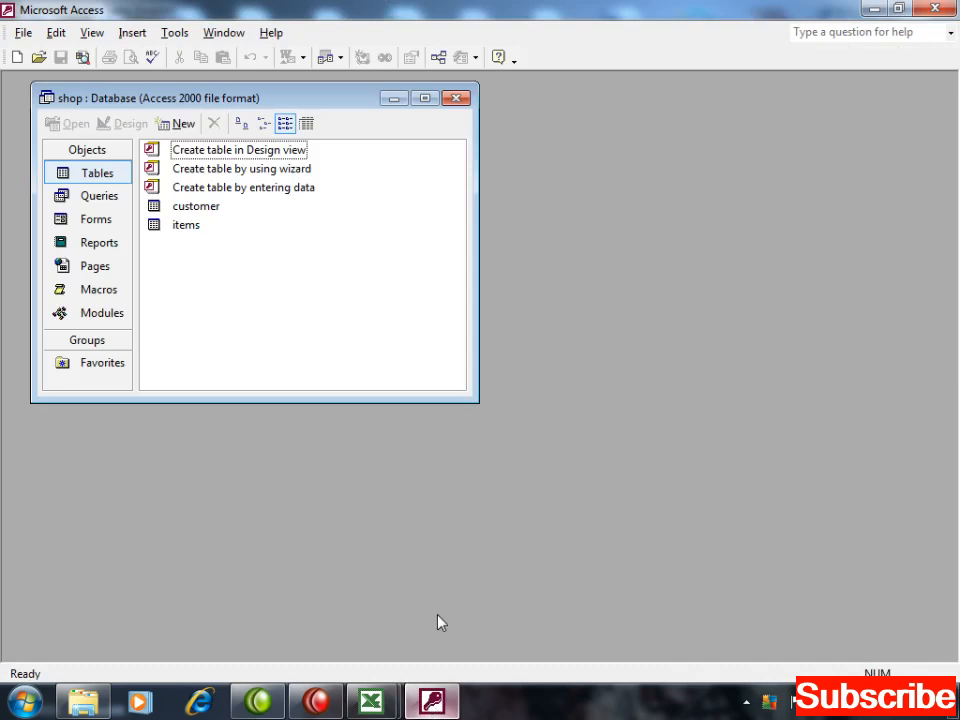
pyautogui.click(190, 226)
pyautogui.click(126, 123)
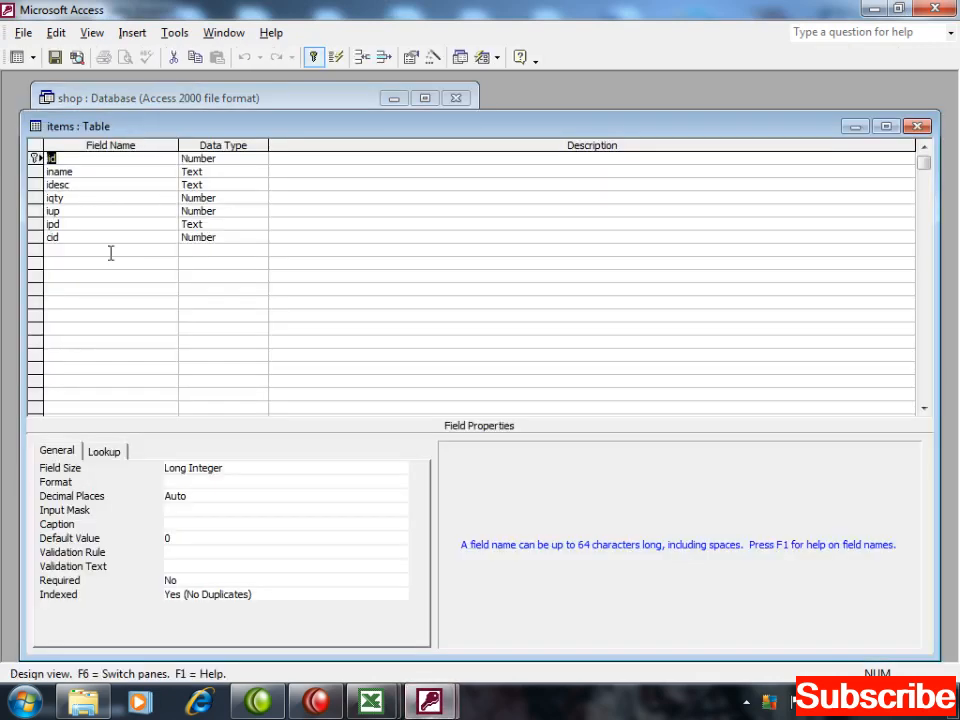
pyautogui.click(71, 250)
pyautogui.write('tax')
pyautogui.press('Tab')
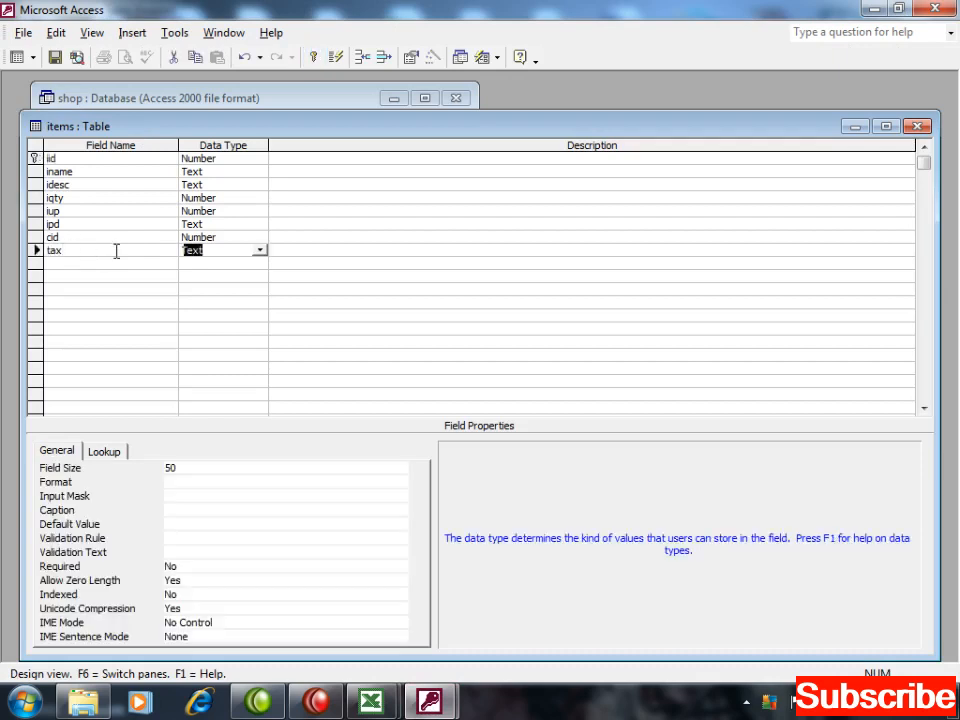
pyautogui.write('number')
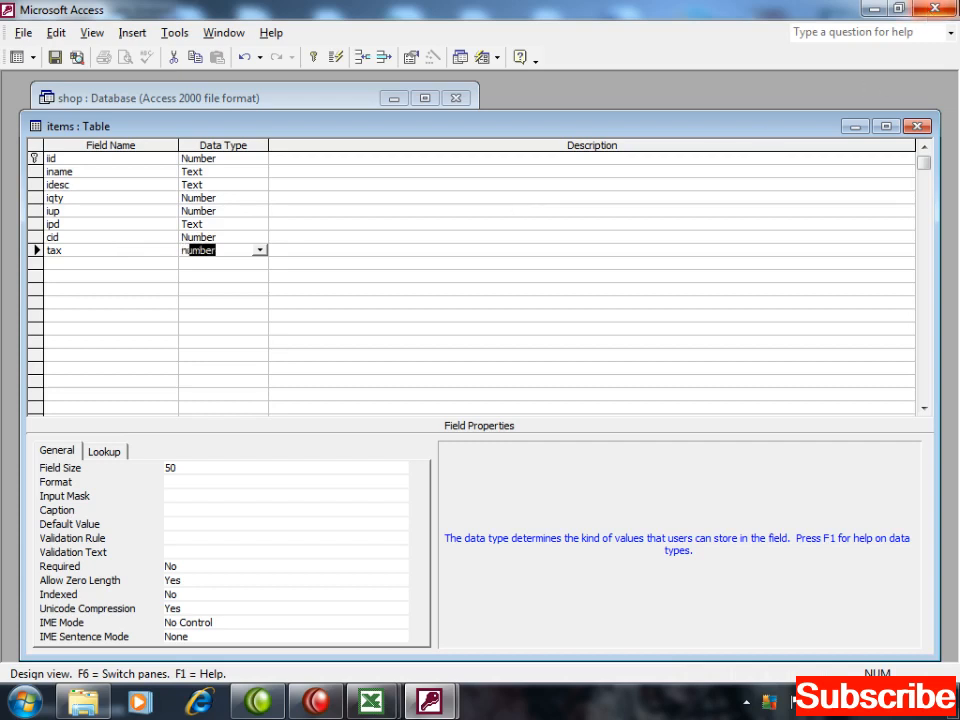
pyautogui.click(917, 126)
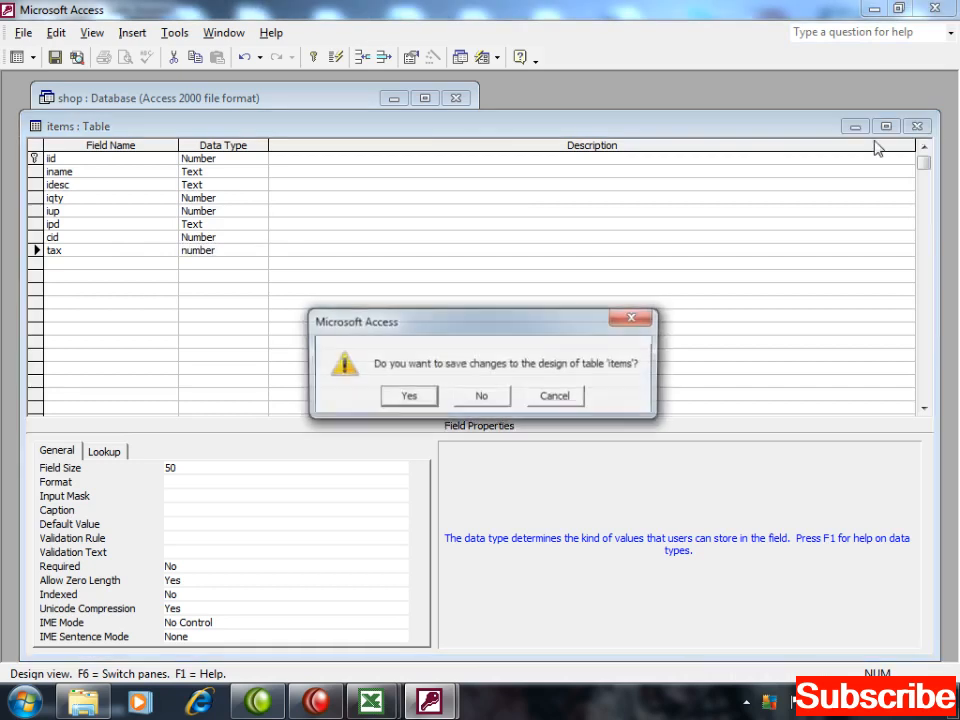
pyautogui.click(405, 396)
pyautogui.click(311, 313)
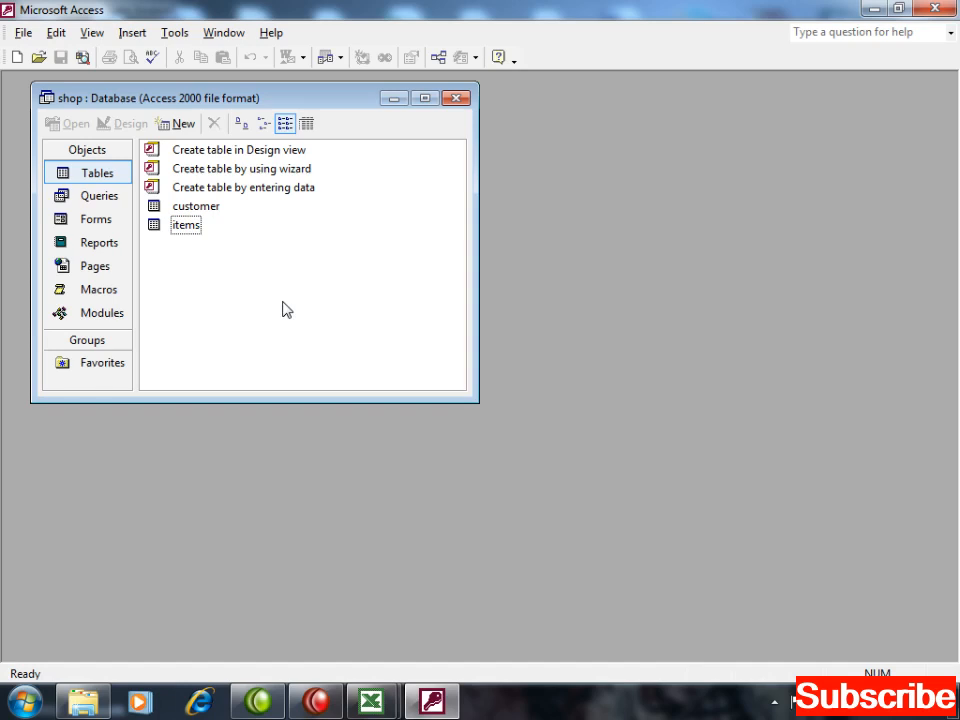
# Step: Switch to the Sales Invoice1 workbook in Excel and review the Payment section of the invoice template
pyautogui.moveTo(371, 702)
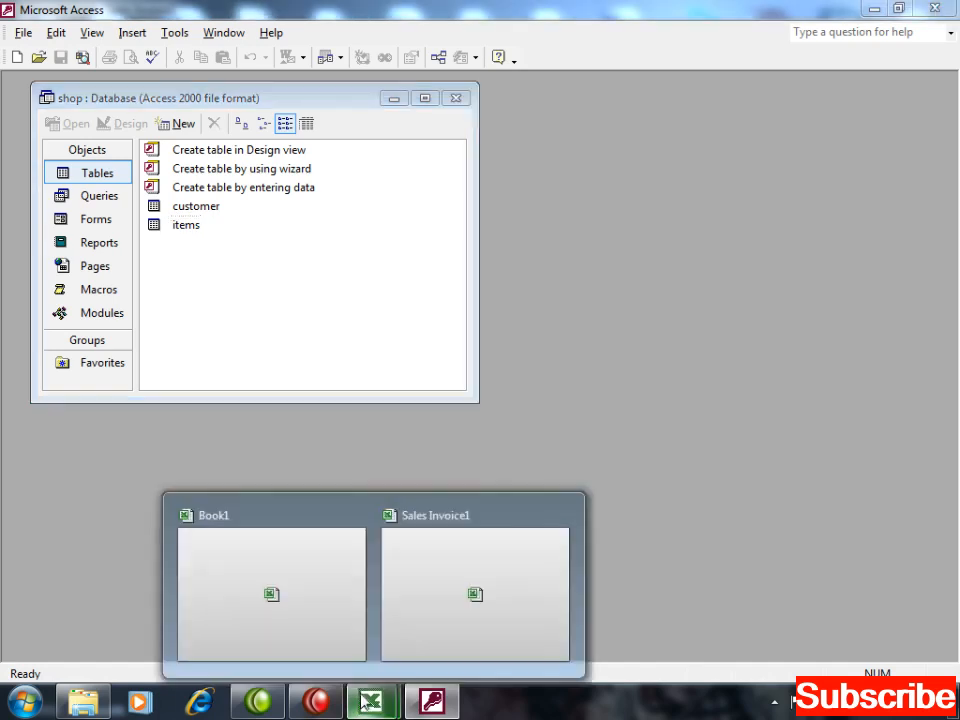
pyautogui.click(470, 575)
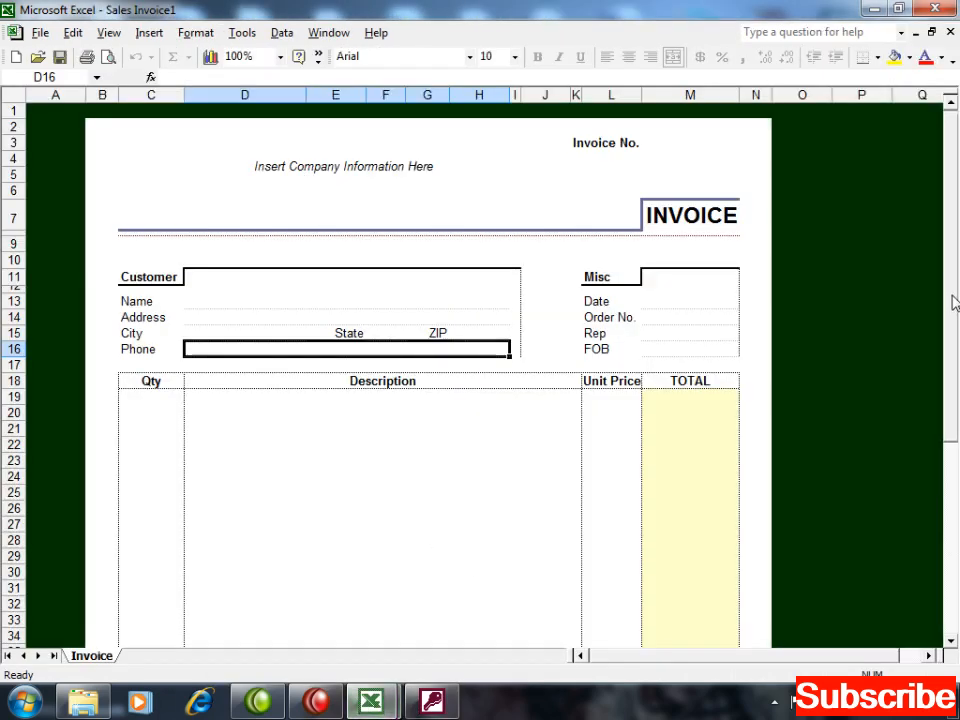
pyautogui.moveTo(955, 302); pyautogui.dragTo(952, 453)
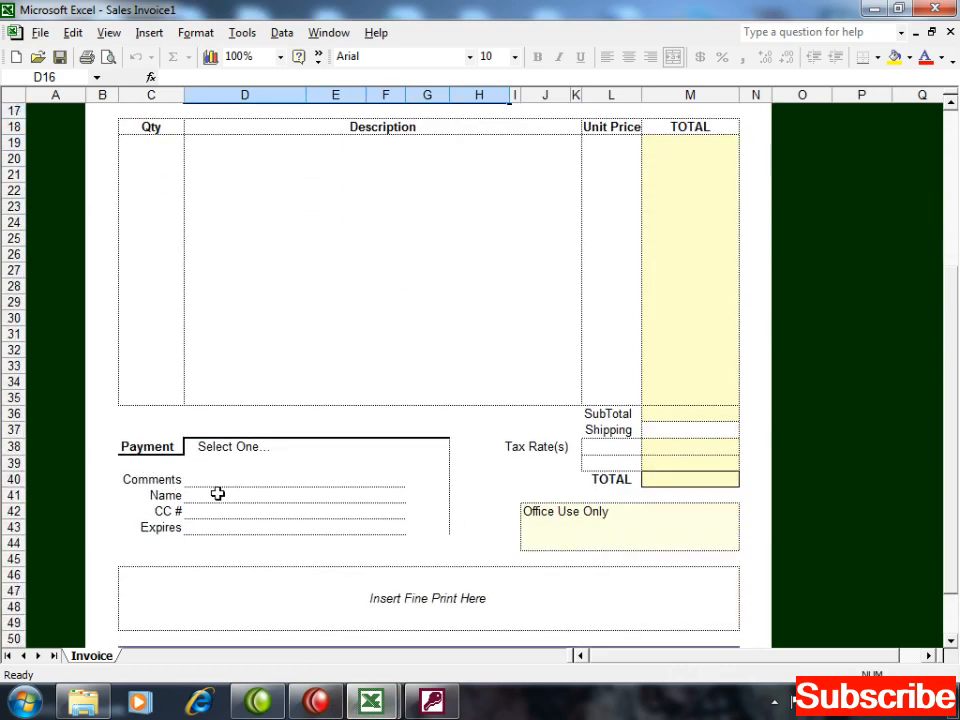
# Step: Return to Access and create a new table in Design view with a first field bid of type Number
pyautogui.click(428, 700)
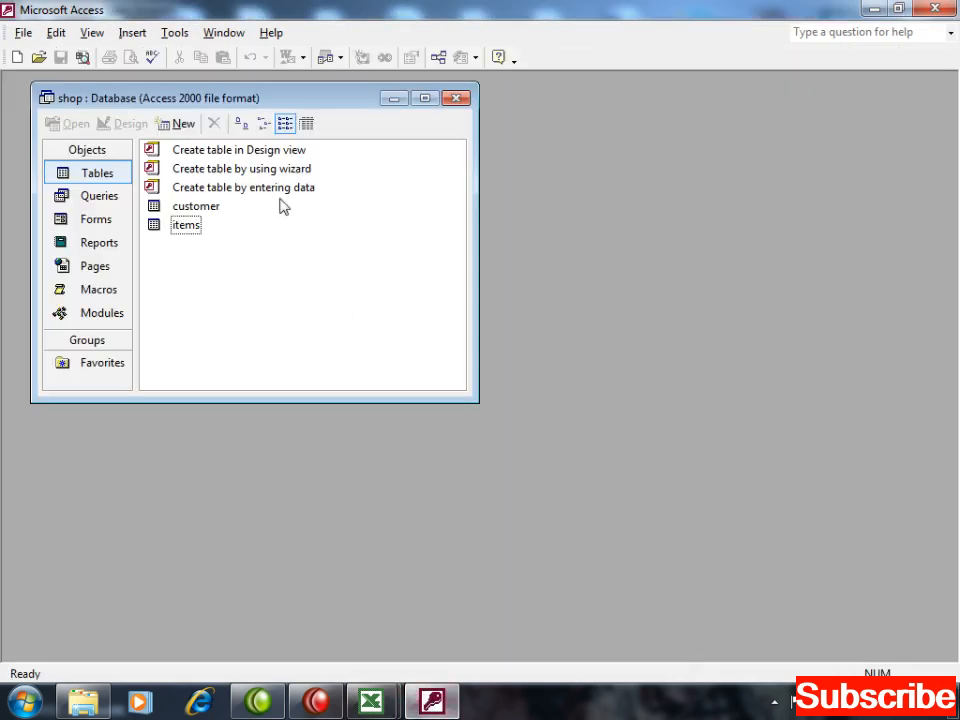
pyautogui.click(245, 149)
pyautogui.click(127, 123)
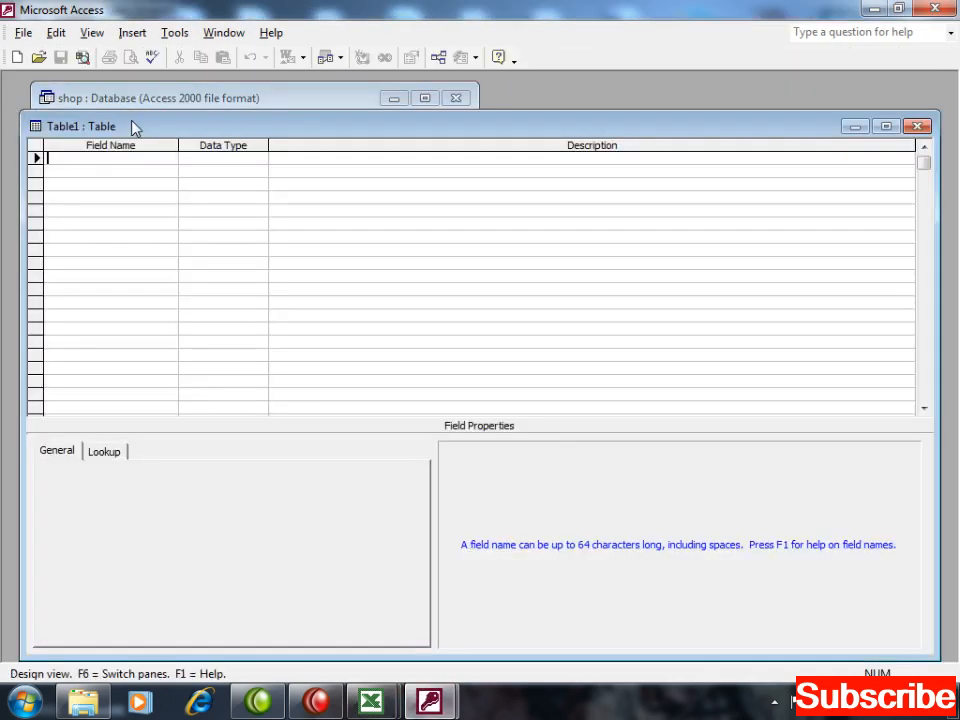
pyautogui.moveTo(240, 126); pyautogui.dragTo(502, 146)
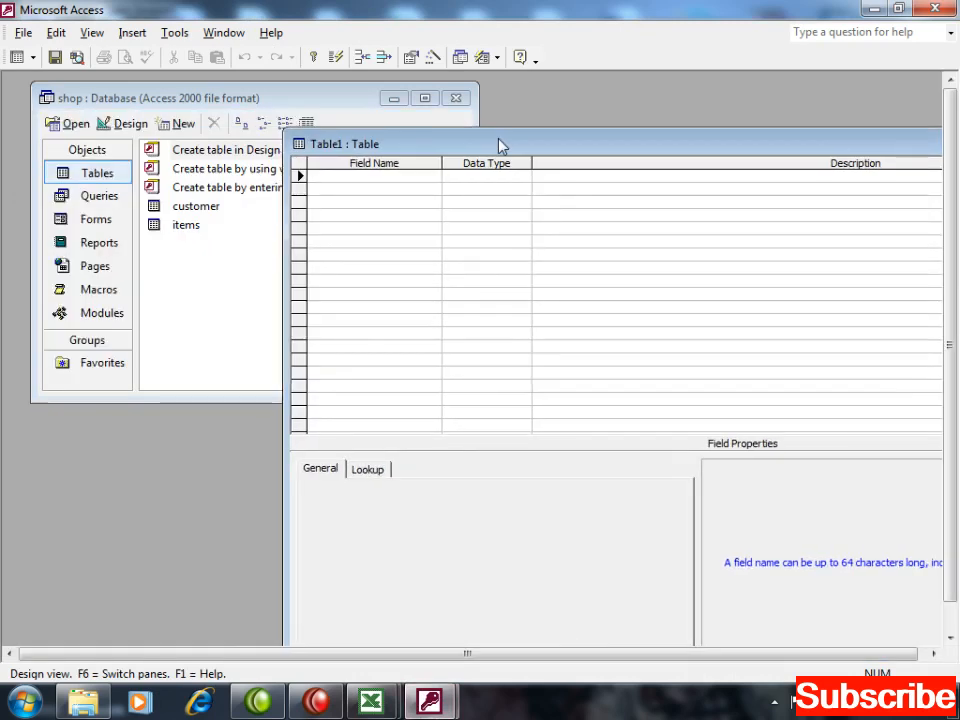
pyautogui.write('bid')
pyautogui.press('Tab')
pyautogui.write('n')
pyautogui.press('Tab')
pyautogui.press('Tab')
# Step: Add the fields bname, bcomments and bpno below bid, all with the Text data type
pyautogui.write('bname')
pyautogui.press('Tab')
pyautogui.press('Tab')
pyautogui.press('Tab')
pyautogui.write('bcomments')
pyautogui.press('Tab')
pyautogui.press('Tab')
pyautogui.press('Tab')
pyautogui.write('b')
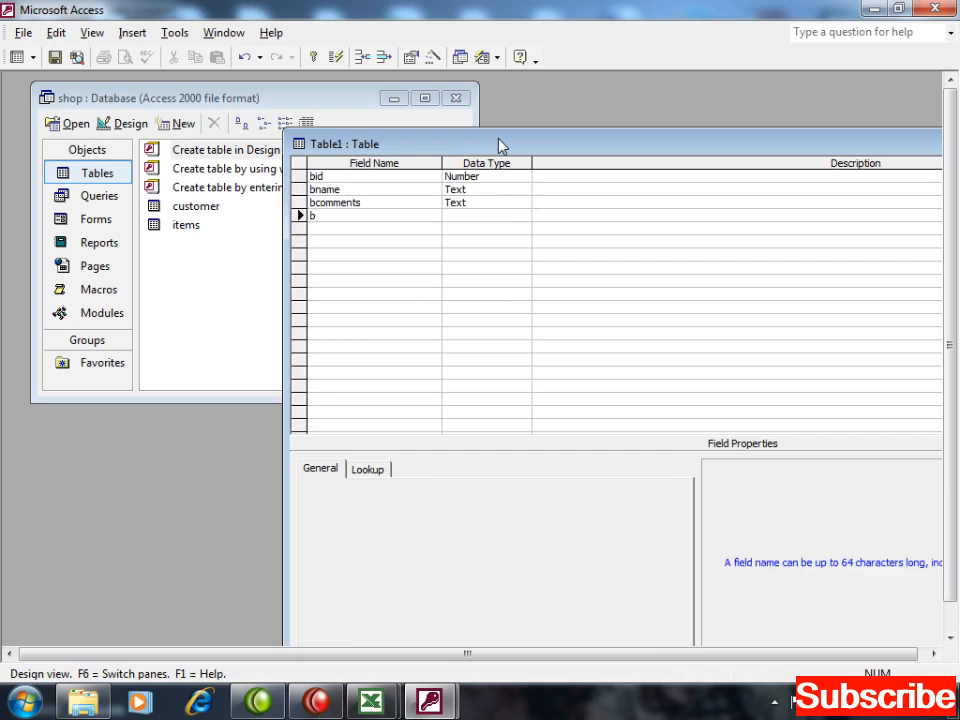
pyautogui.write('pno')
pyautogui.press('Tab')
pyautogui.press('Tab')
pyautogui.press('Tab')
# Step: Add the field baddress with the Memo data type and make bid the new table's primary key
pyautogui.write('baddress')
pyautogui.press('Tab')
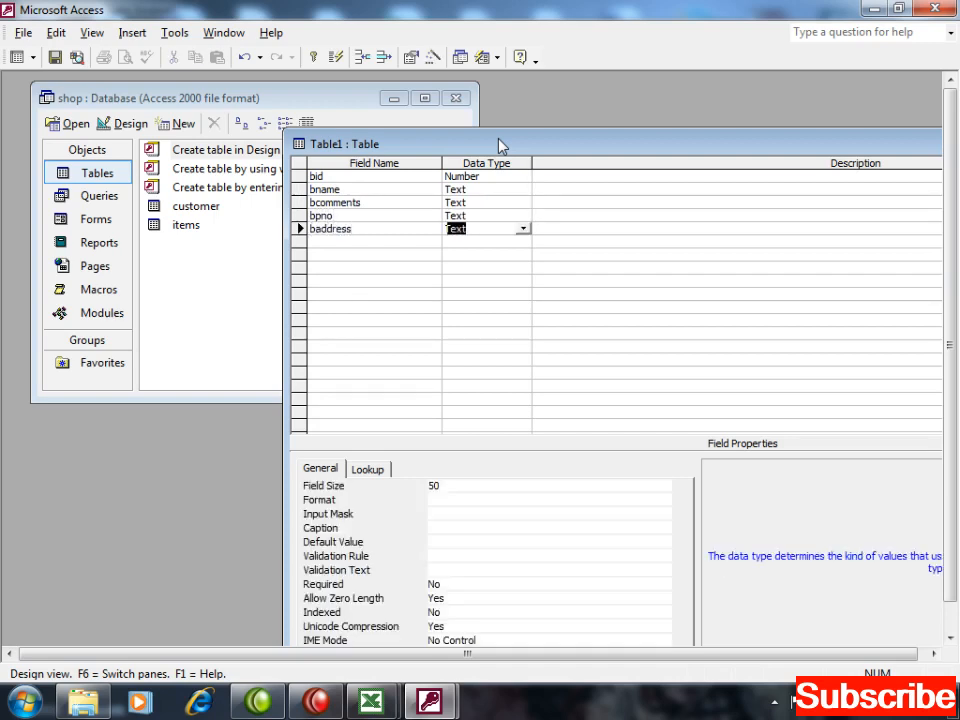
pyautogui.write('memo')
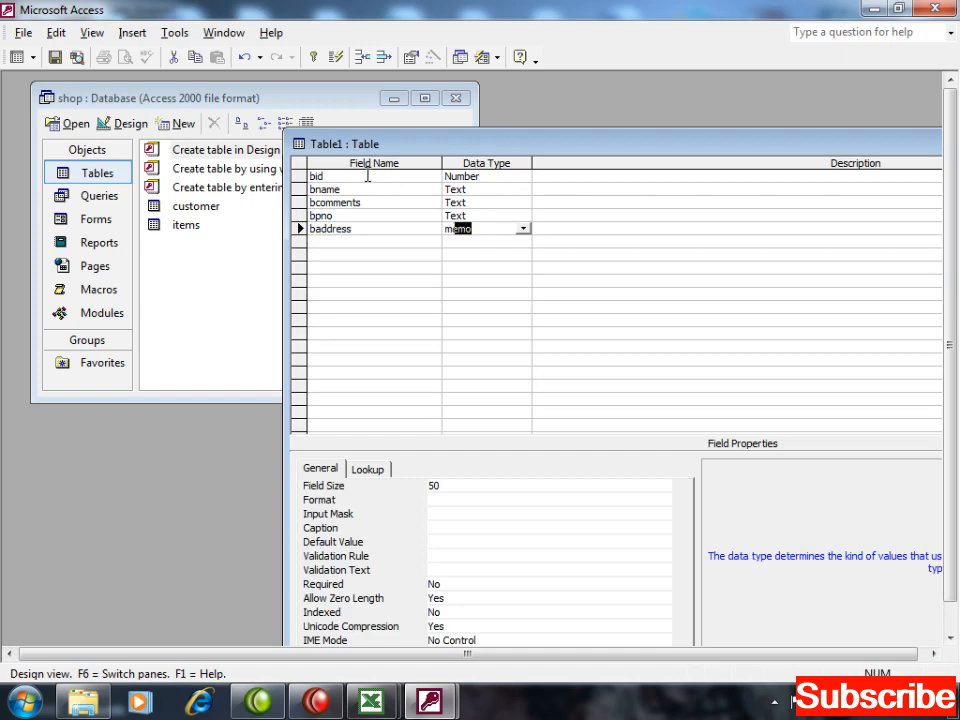
pyautogui.click(364, 175)
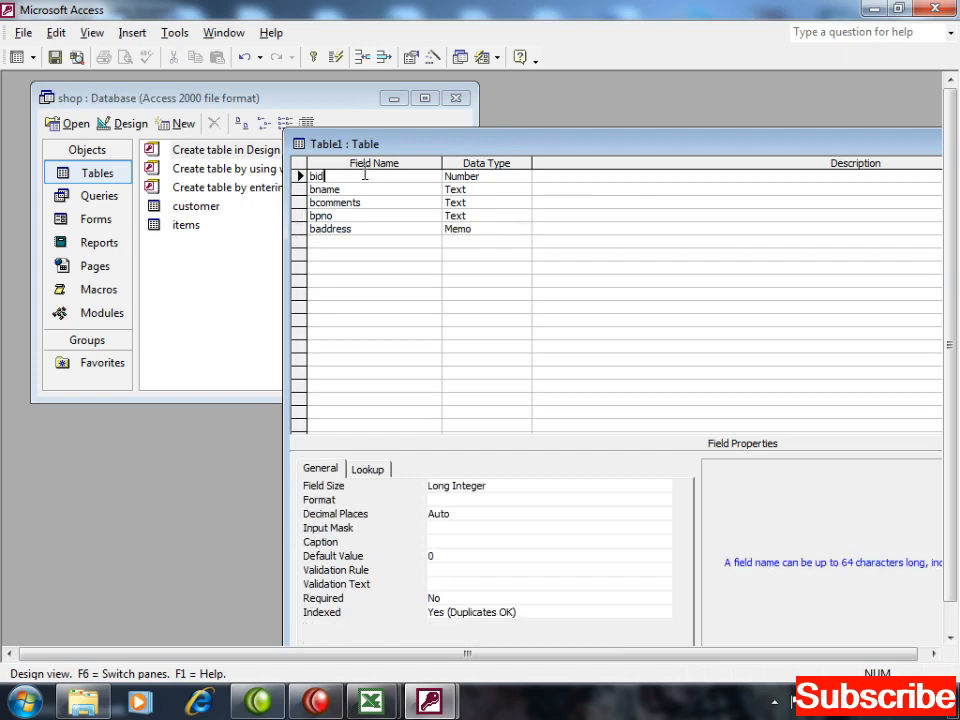
pyautogui.click(314, 58)
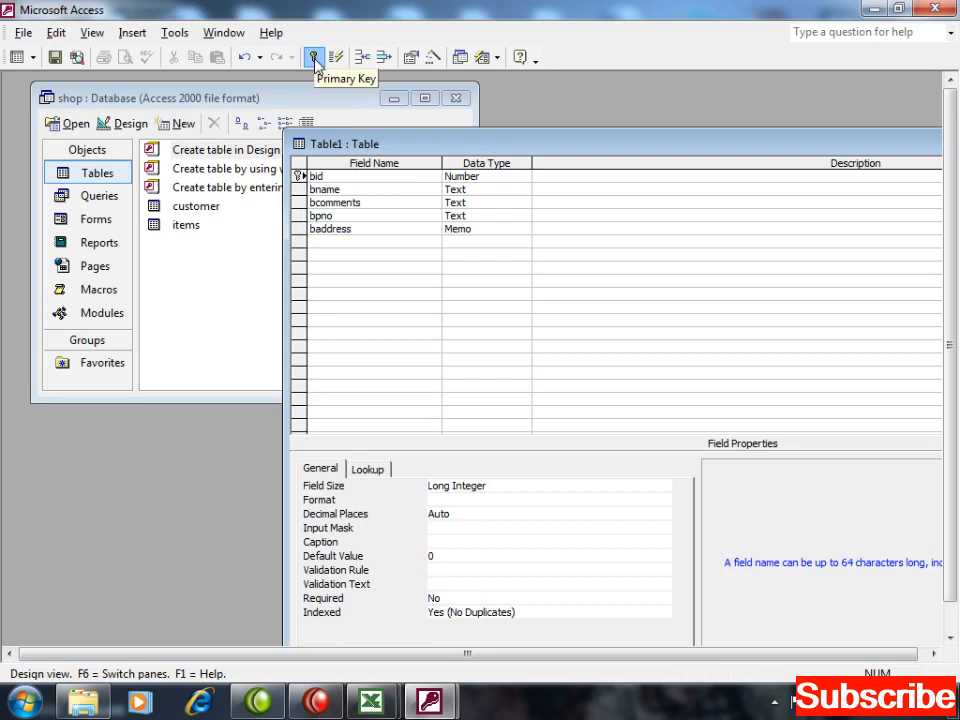
pyautogui.moveTo(326, 144); pyautogui.dragTo(389, 139)
pyautogui.click(396, 171)
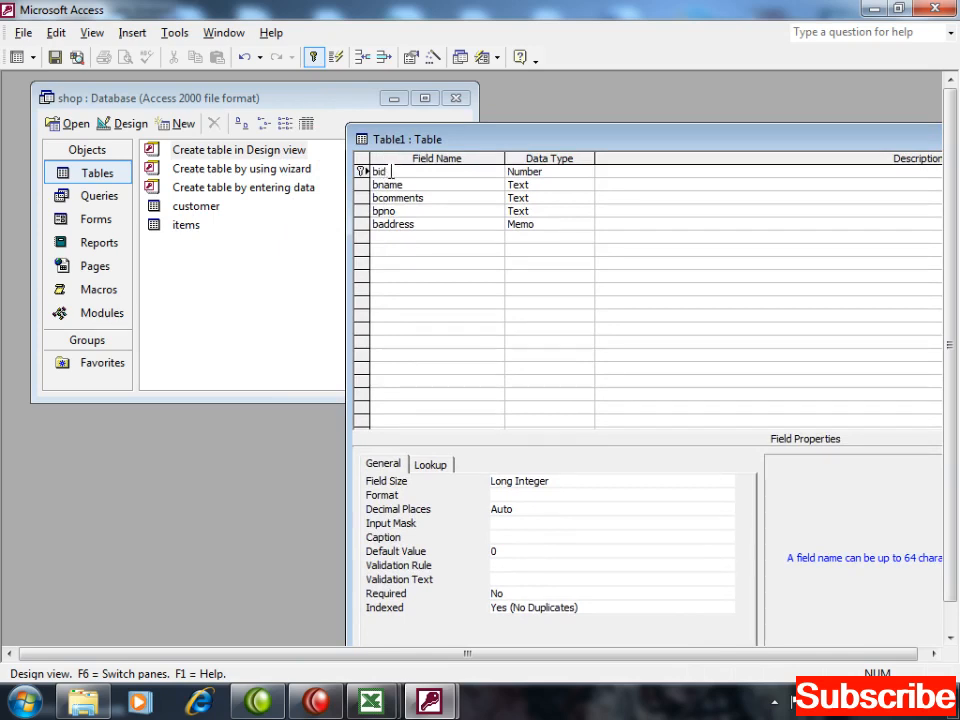
pyautogui.click(190, 229)
pyautogui.rightClick(190, 229)
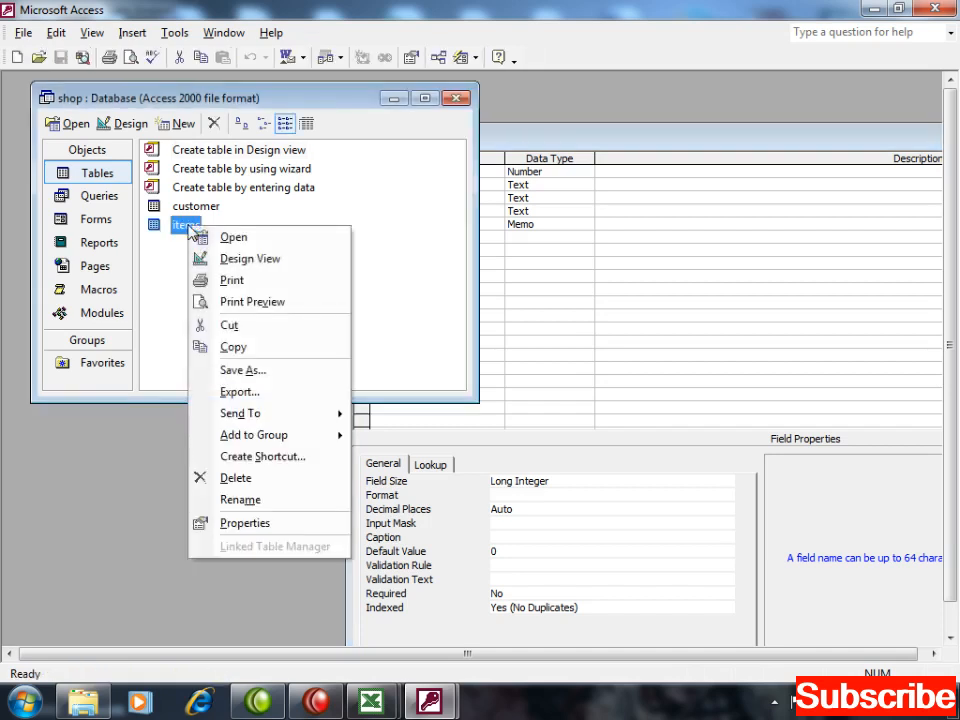
pyautogui.click(240, 499)
pyautogui.click(823, 141)
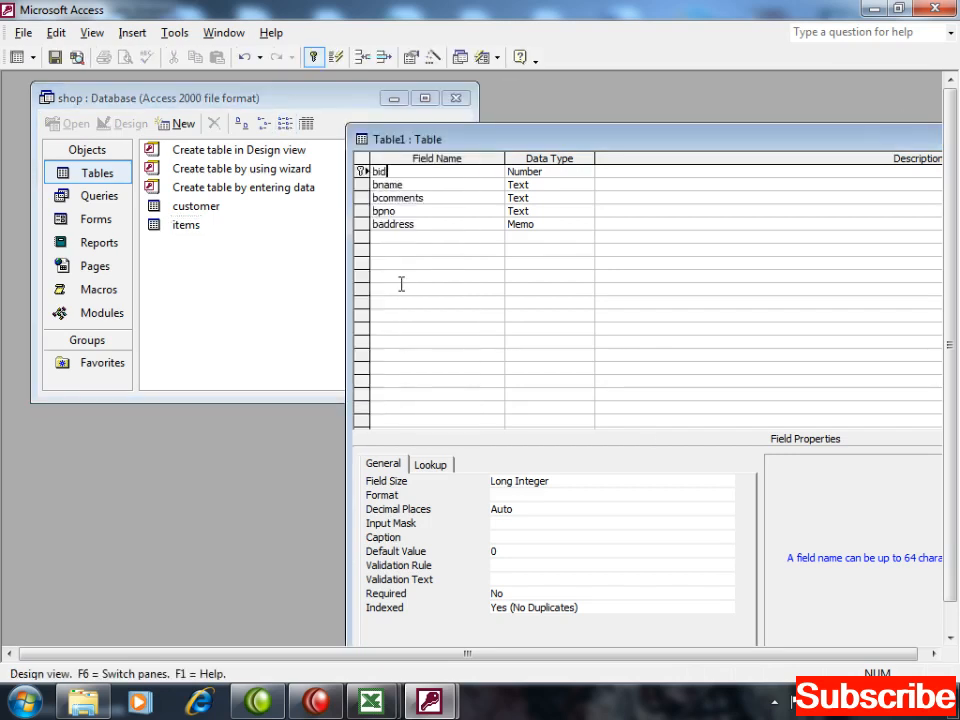
# Step: Open the items table's design, add a bid field with the Number data type and save the table
pyautogui.click(182, 226)
pyautogui.click(130, 123)
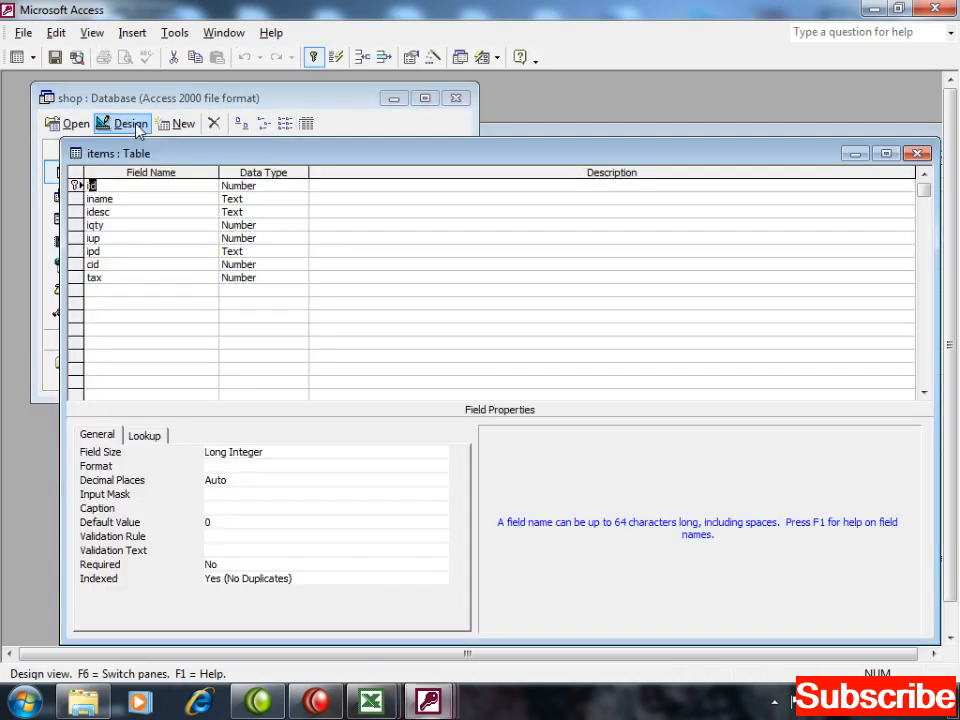
pyautogui.click(120, 289)
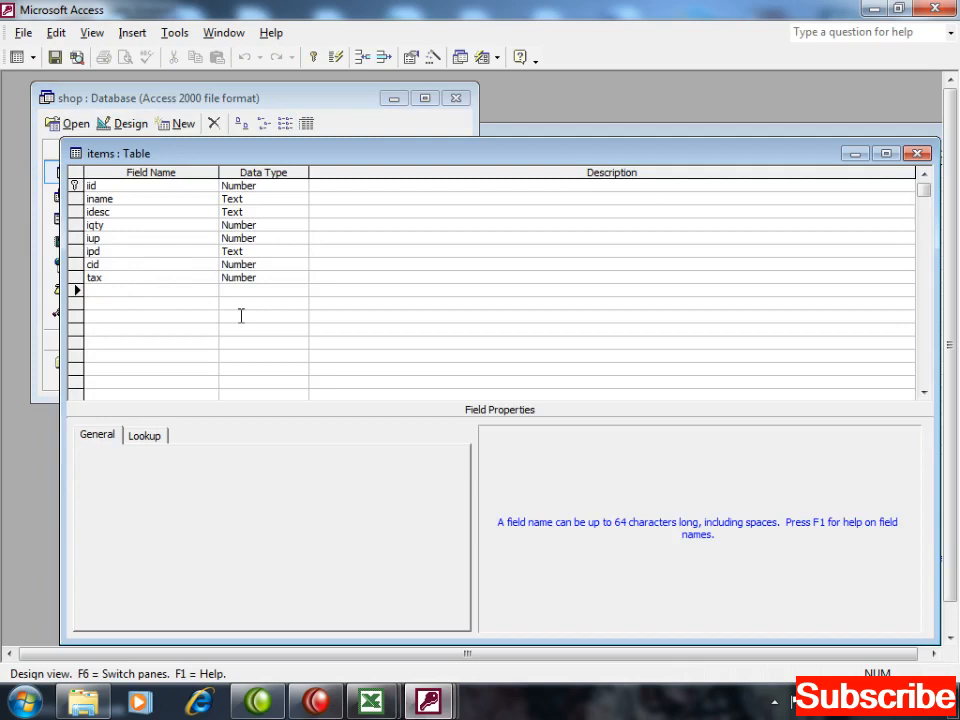
pyautogui.write('bid')
pyautogui.moveTo(337, 158); pyautogui.dragTo(337, 166)
pyautogui.click(555, 146)
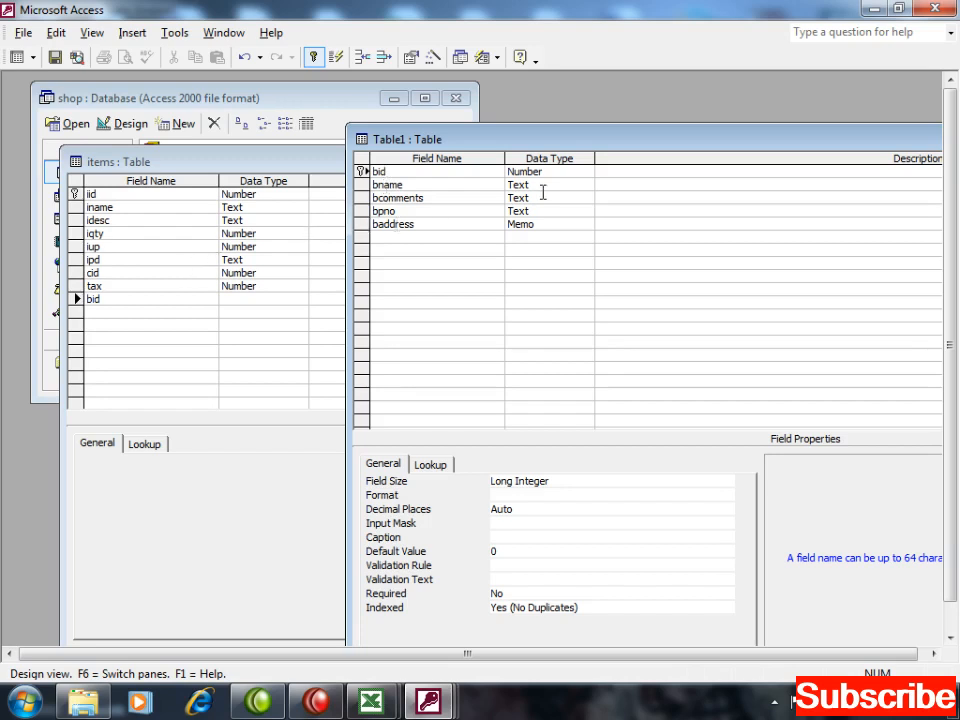
pyautogui.click(265, 298)
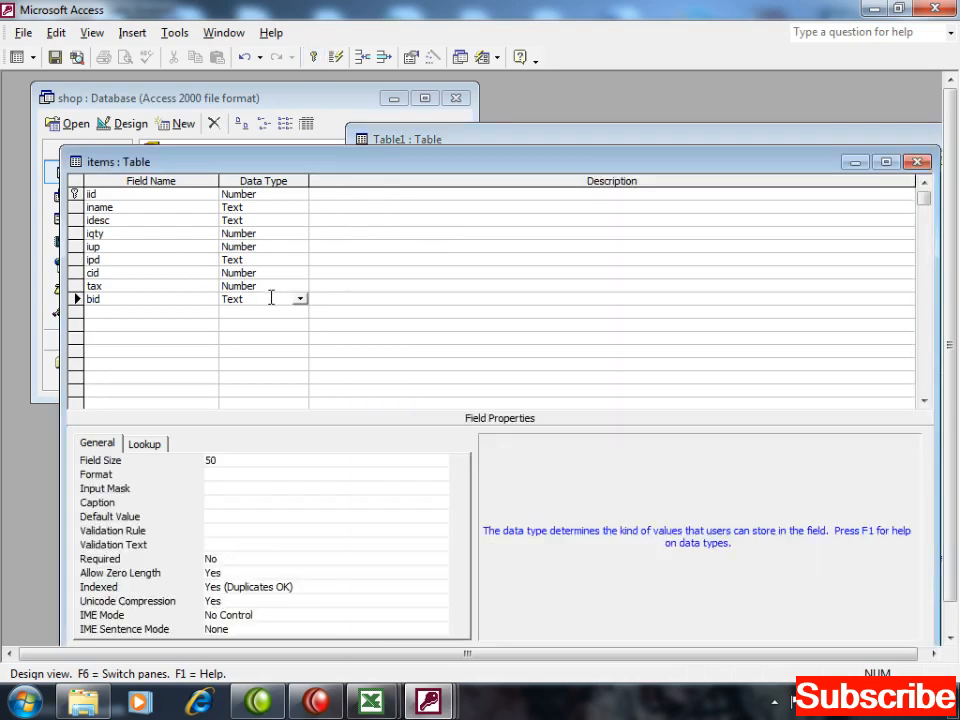
pyautogui.press('BackSpace')
pyautogui.press('BackSpace')
pyautogui.write('number')
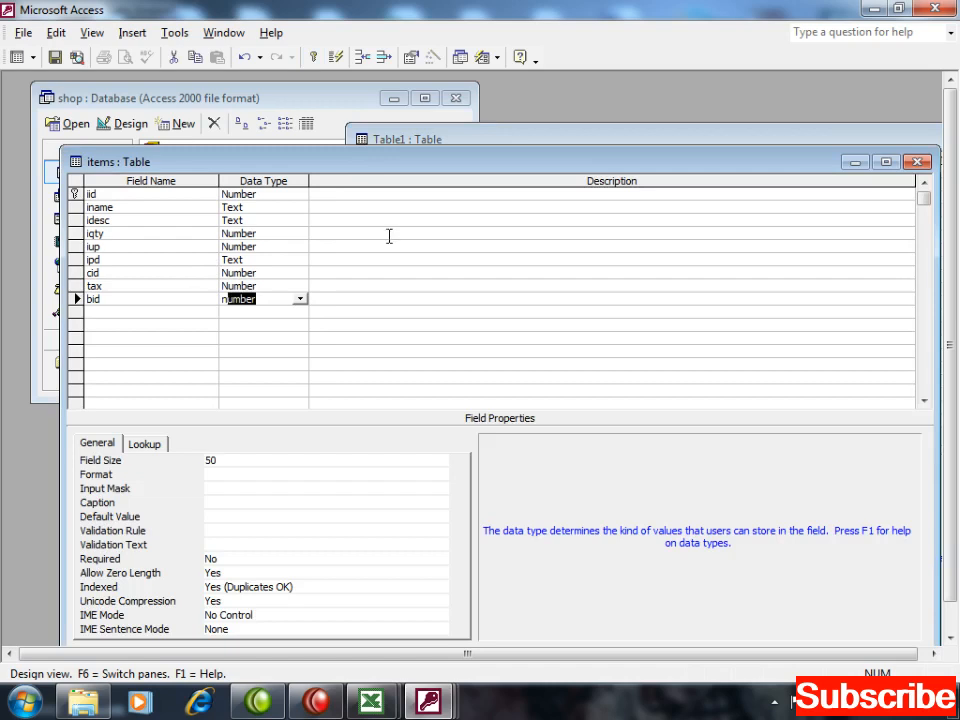
pyautogui.click(917, 161)
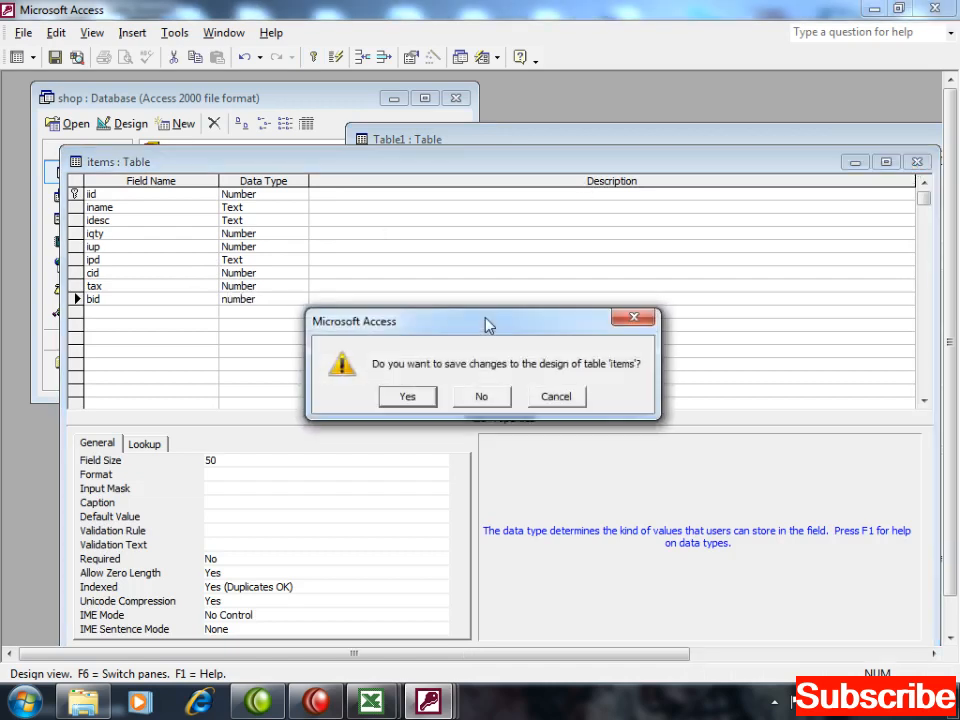
pyautogui.click(422, 394)
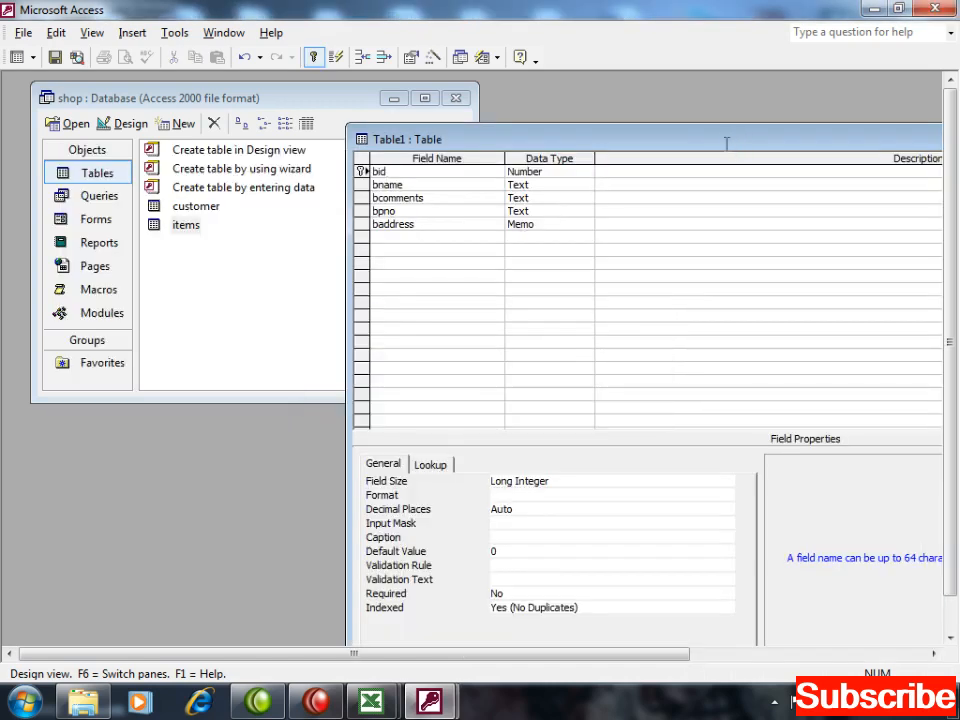
# Step: Close the new table's design window and save the table under the name buyer
pyautogui.moveTo(406, 284); pyautogui.dragTo(566, 284)
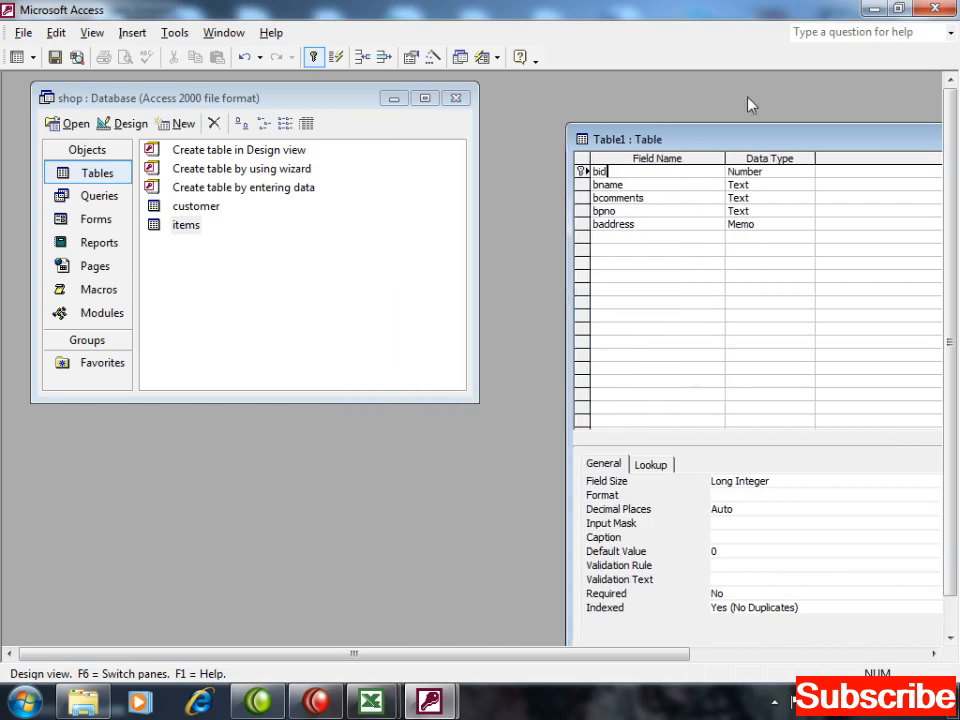
pyautogui.moveTo(745, 145); pyautogui.dragTo(385, 135)
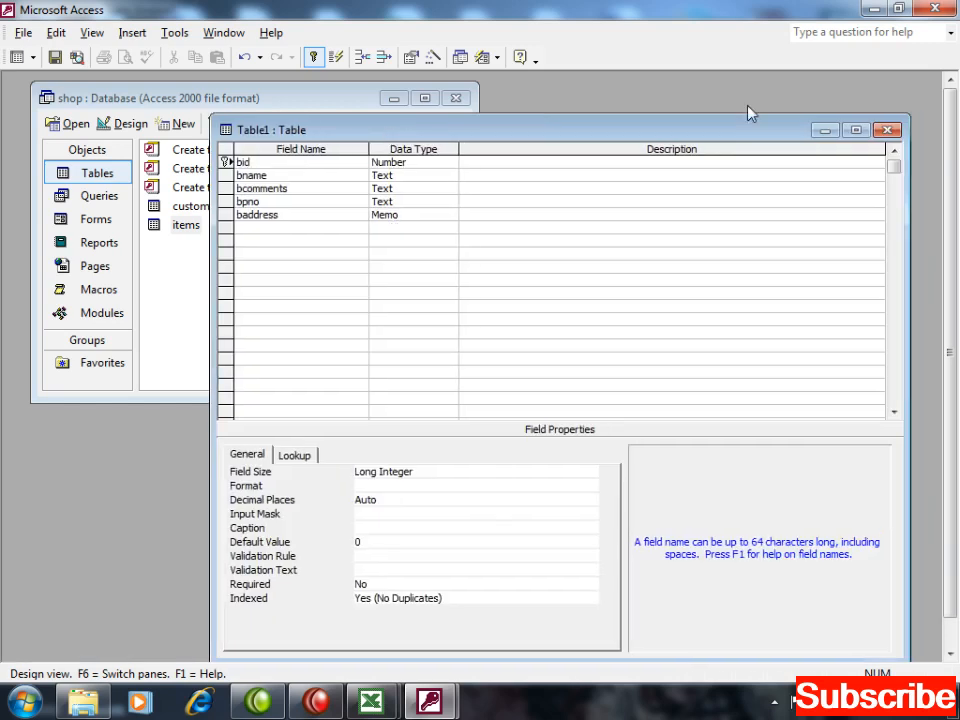
pyautogui.click(887, 130)
pyautogui.click(425, 392)
pyautogui.write('buyer')
pyautogui.press('Return')
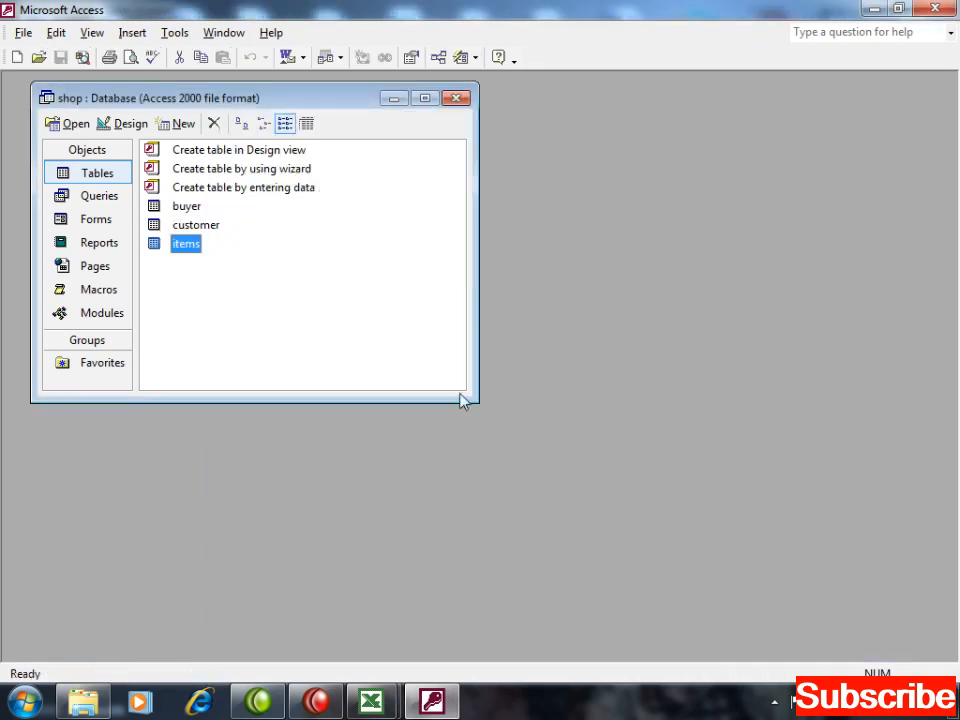
# Step: Open the database's Relationships window and add the buyer, customer and items tables to it
pyautogui.rightClick(310, 270)
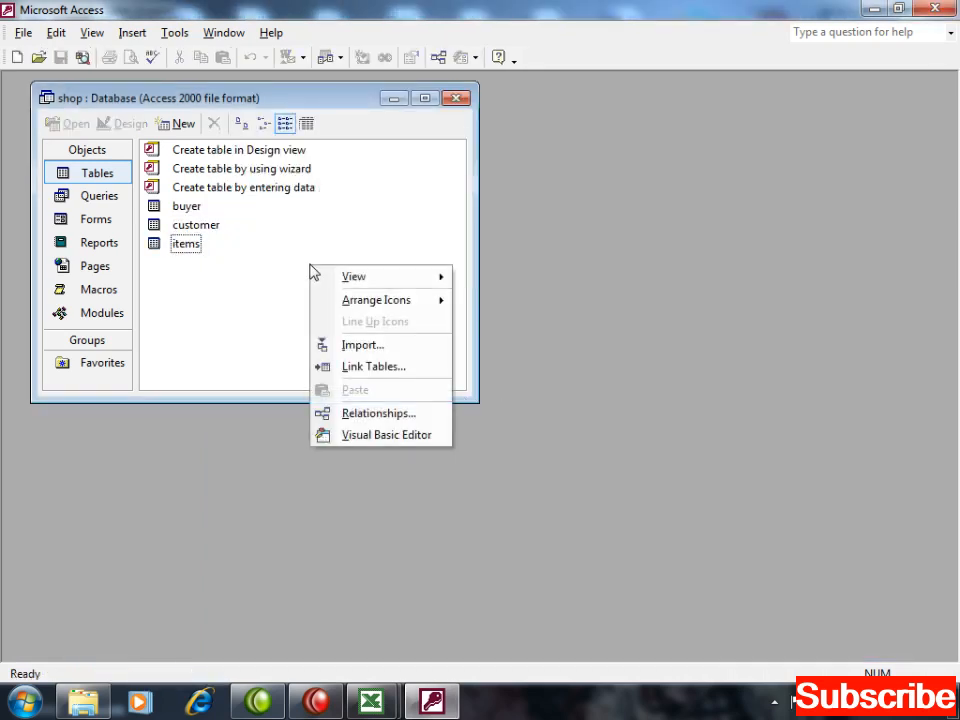
pyautogui.click(358, 413)
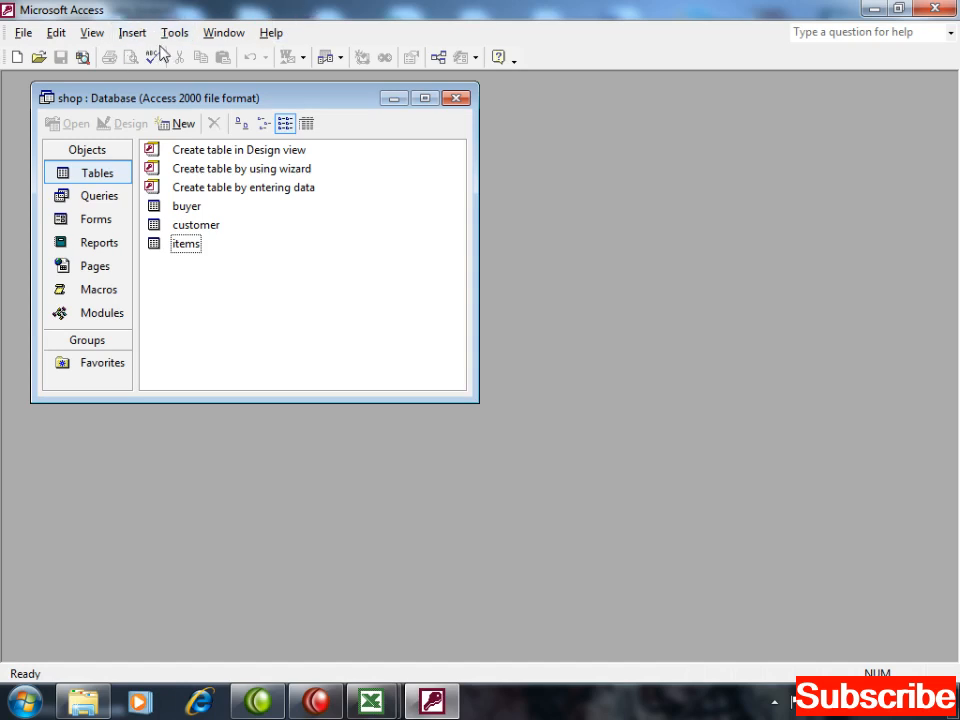
pyautogui.rightClick(338, 222)
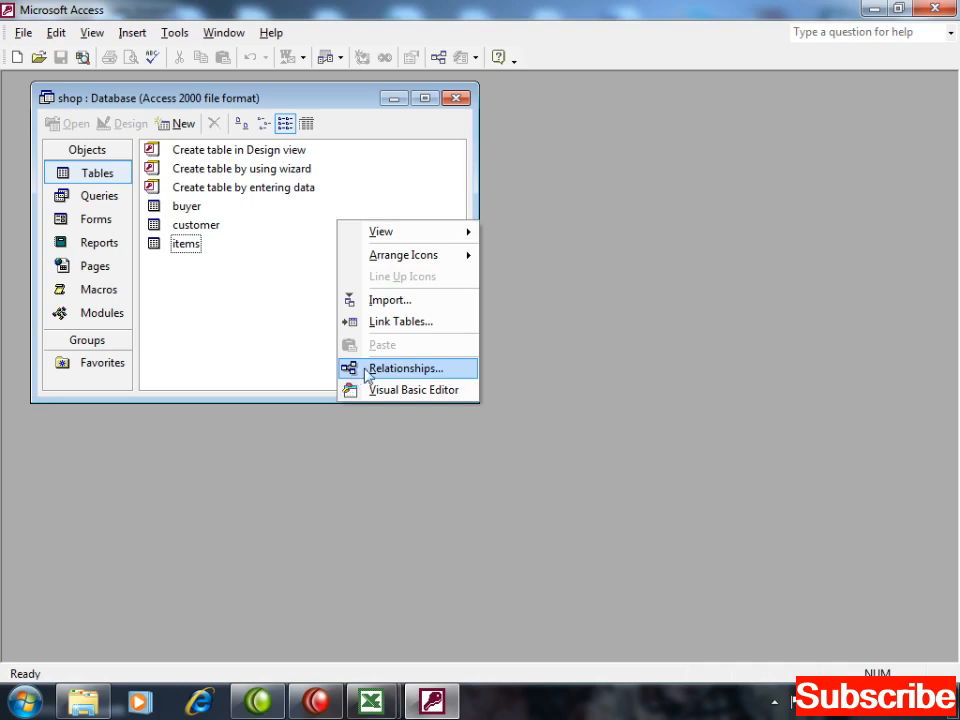
pyautogui.click(366, 371)
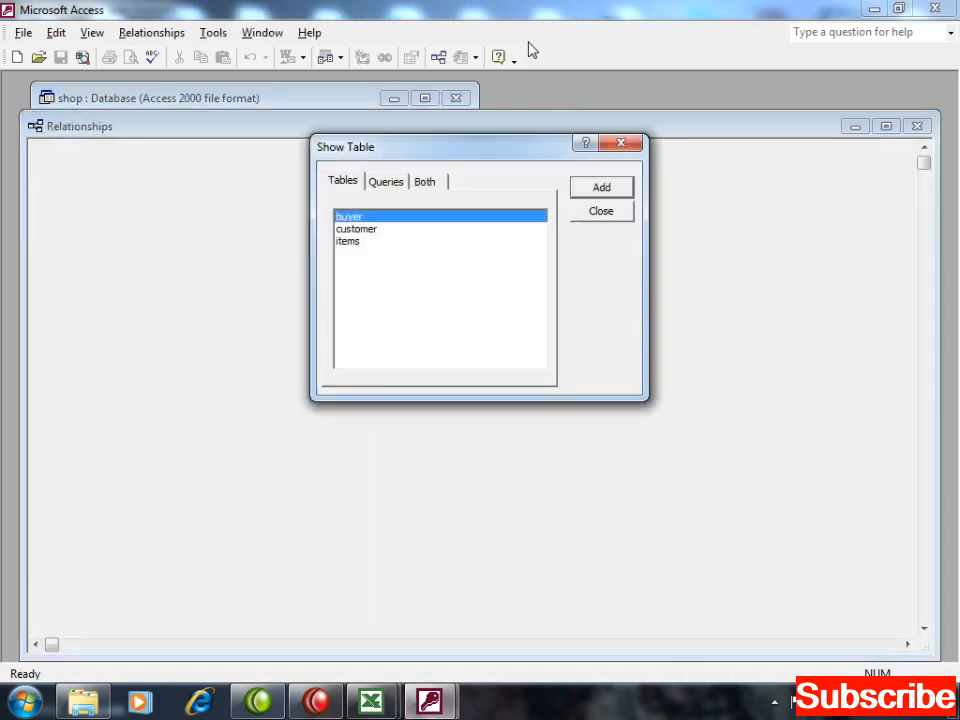
pyautogui.moveTo(360, 276); pyautogui.dragTo(351, 9)
pyautogui.click(620, 189)
pyautogui.click(603, 213)
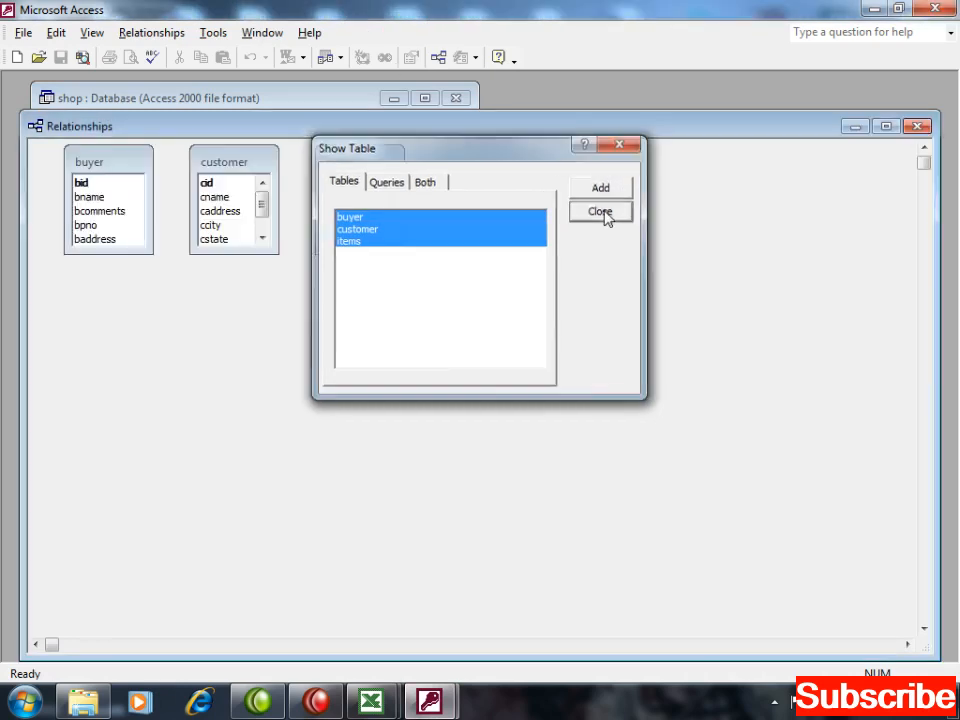
# Step: Enlarge the items and customer field lists to show all fields and arrange the tables in the order customer, items, buyer
pyautogui.moveTo(368, 250); pyautogui.dragTo(368, 310)
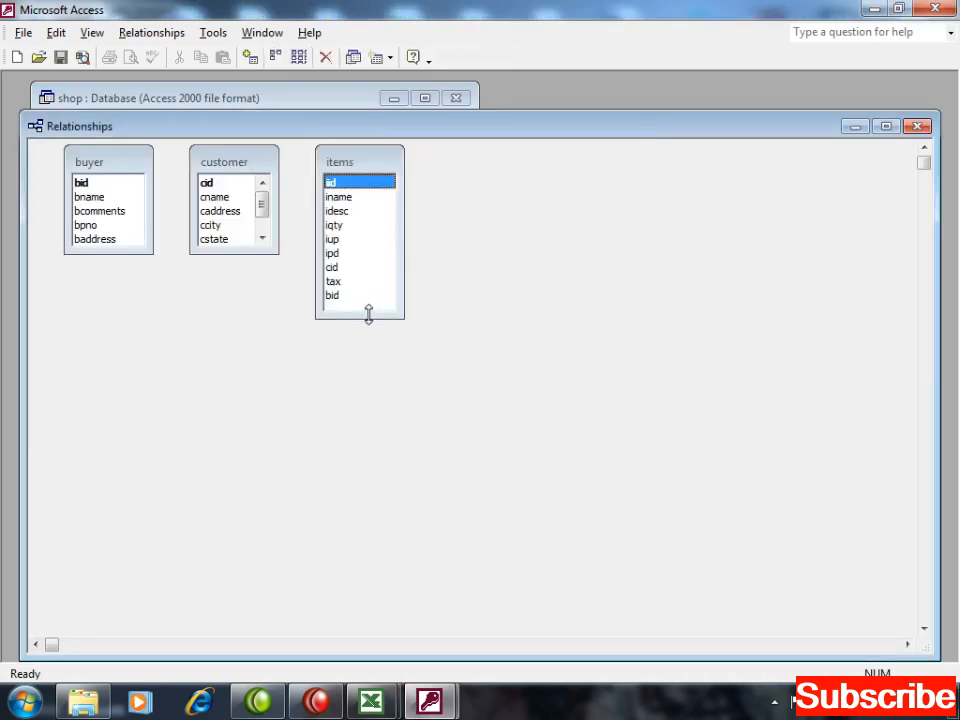
pyautogui.moveTo(231, 253); pyautogui.dragTo(231, 294)
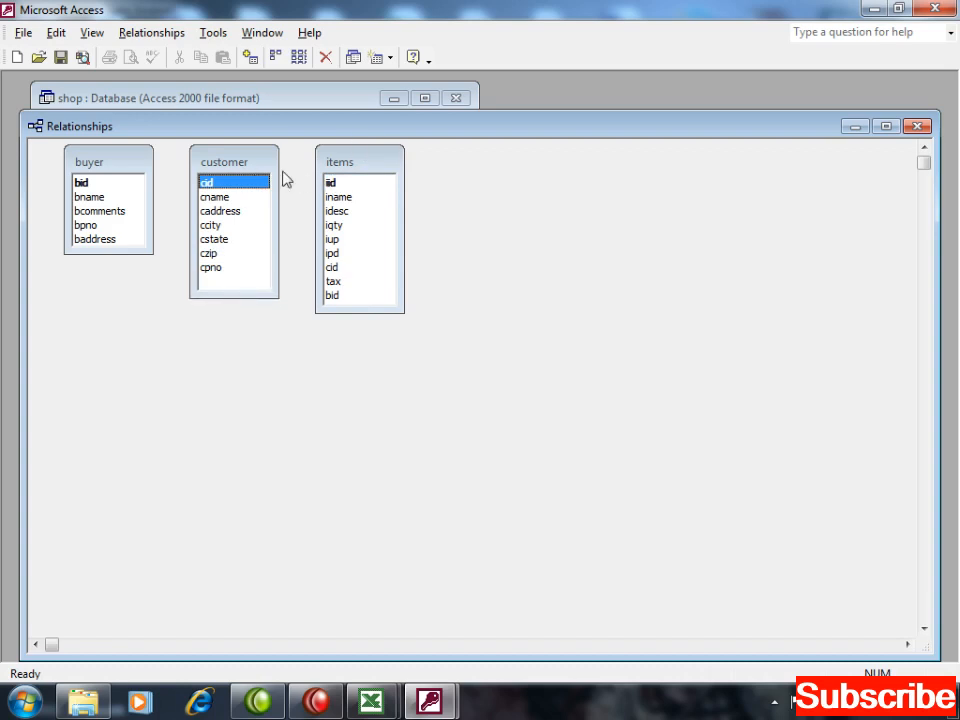
pyautogui.moveTo(125, 180); pyautogui.dragTo(332, 356)
pyautogui.moveTo(240, 166); pyautogui.dragTo(106, 170)
pyautogui.moveTo(286, 349); pyautogui.dragTo(490, 245)
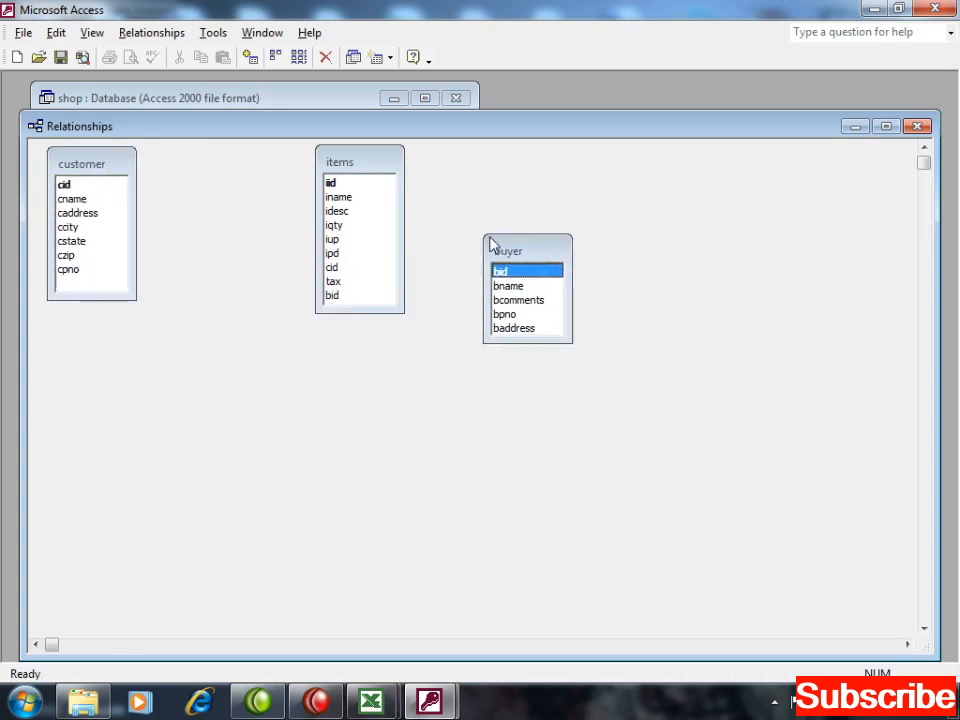
pyautogui.moveTo(349, 161); pyautogui.dragTo(223, 168)
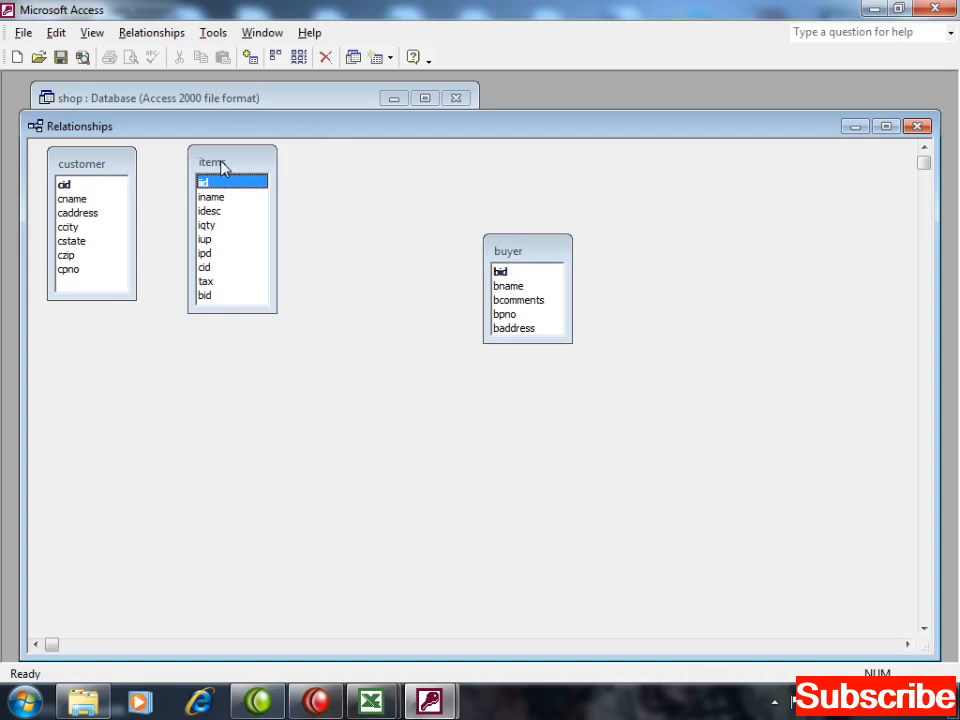
pyautogui.moveTo(540, 257); pyautogui.dragTo(370, 176)
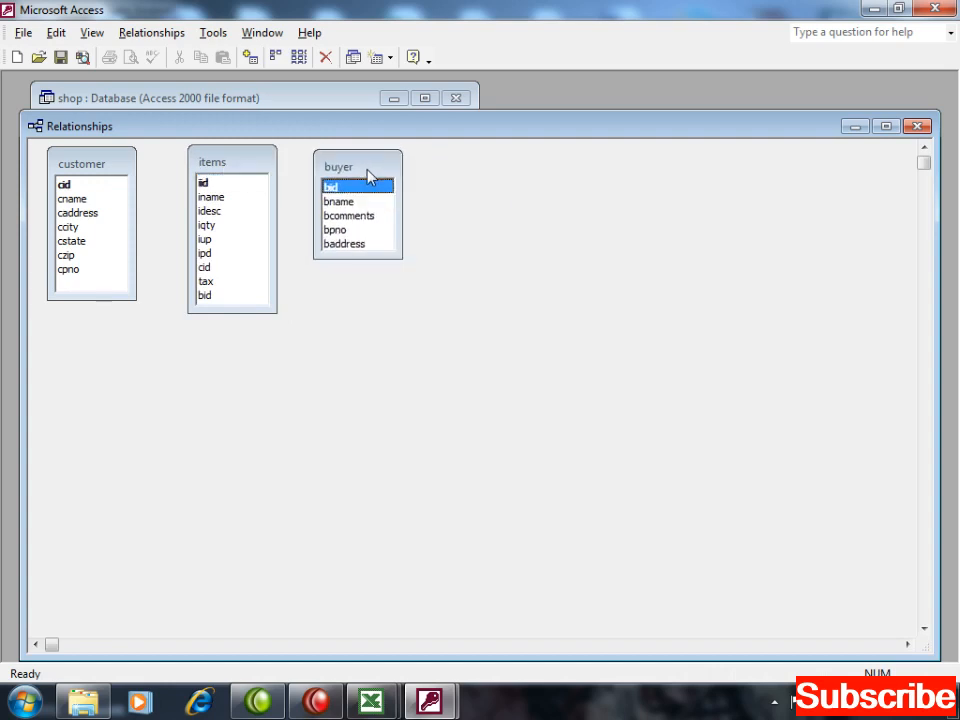
# Step: Relate the customer table's cid to the items table's cid with Enforce Referential Integrity turned on
pyautogui.moveTo(64, 185); pyautogui.dragTo(210, 267)
pyautogui.click(351, 285)
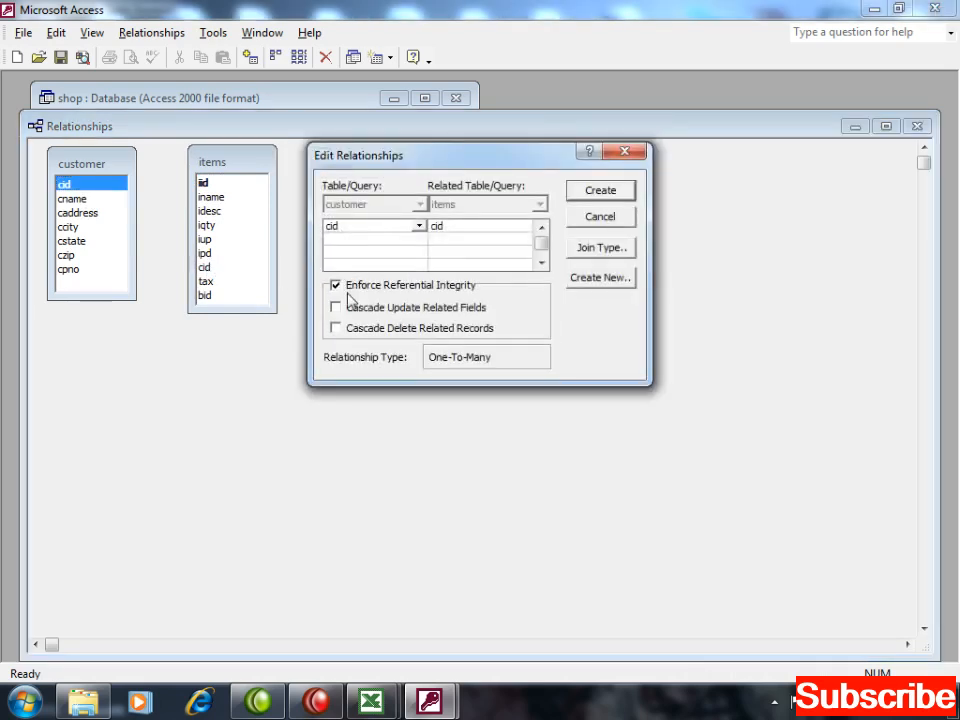
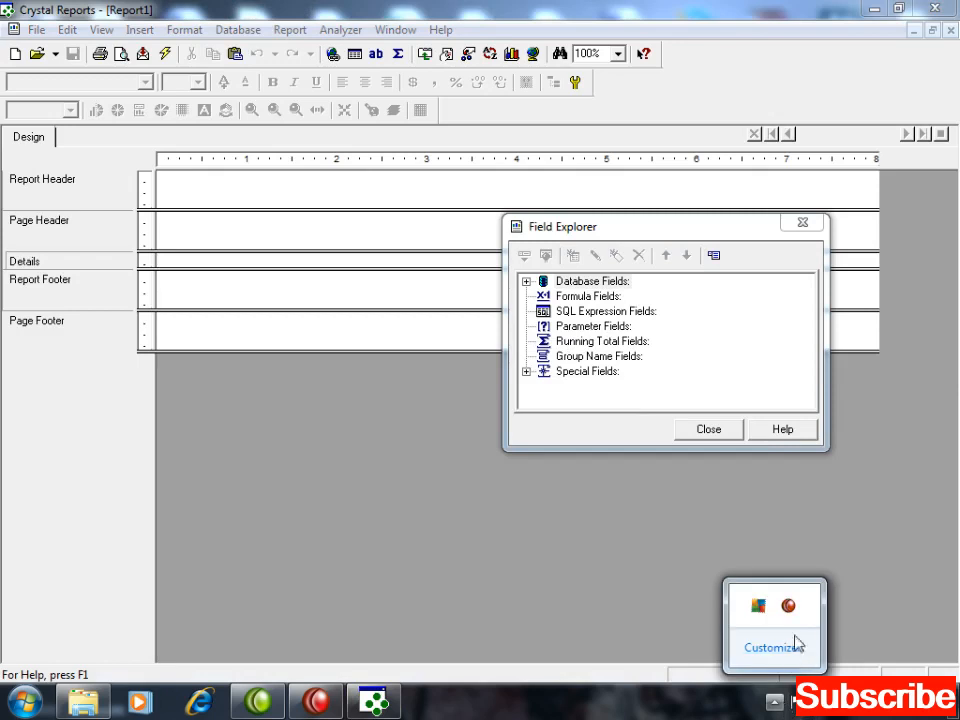
# Step: Move the Field Explorer clear of the report sections and heighten the Report Header to about 1.3 inches
pyautogui.click(437, 254)
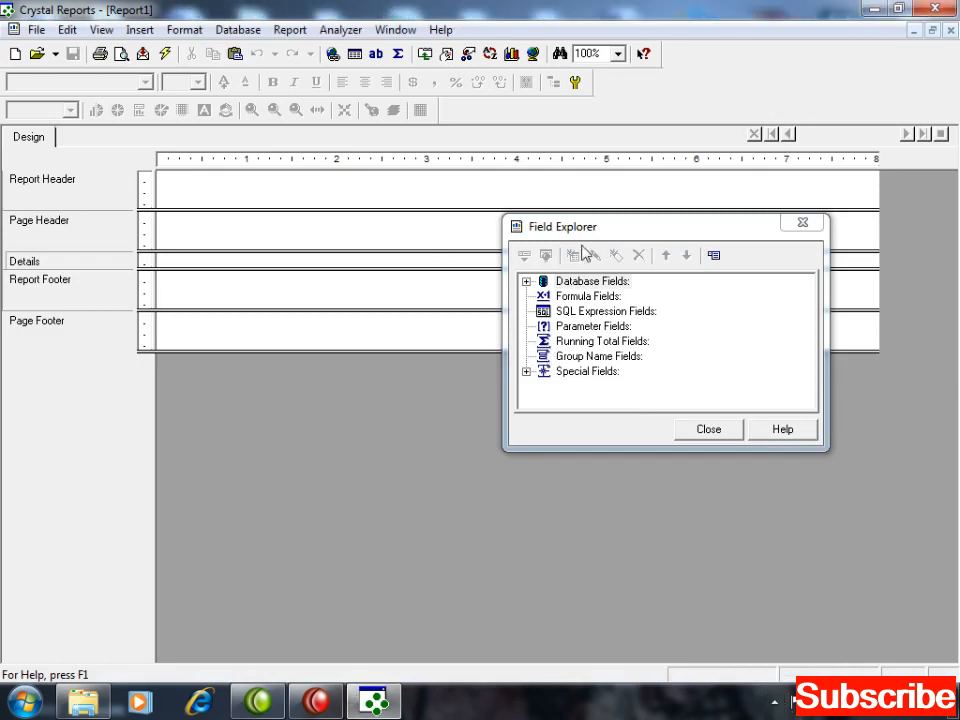
pyautogui.moveTo(741, 231); pyautogui.dragTo(761, 453)
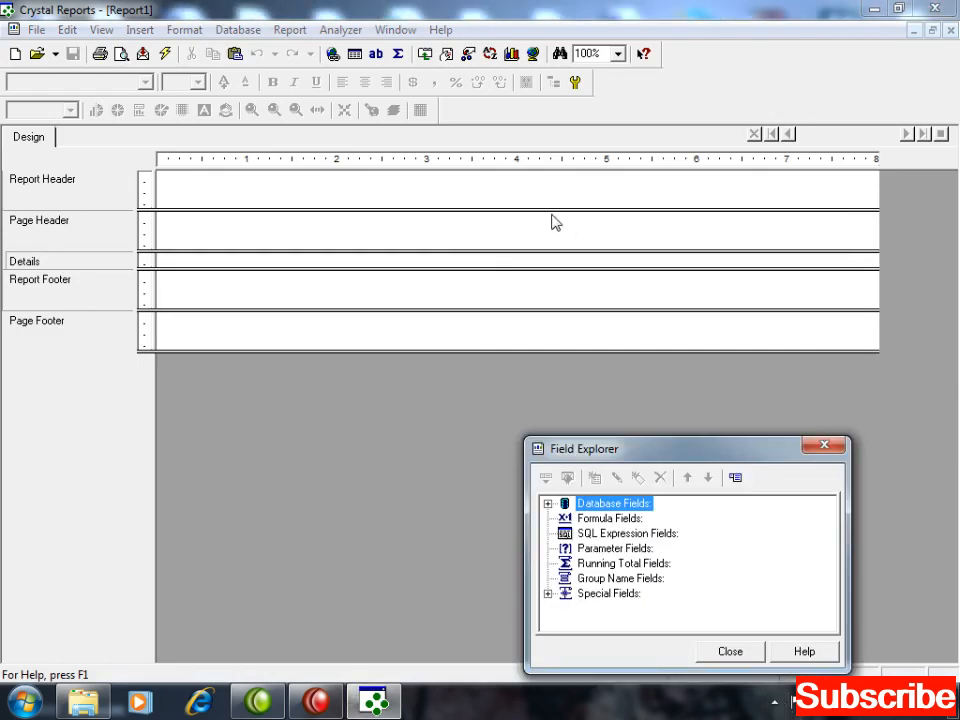
pyautogui.moveTo(552, 208); pyautogui.dragTo(556, 288)
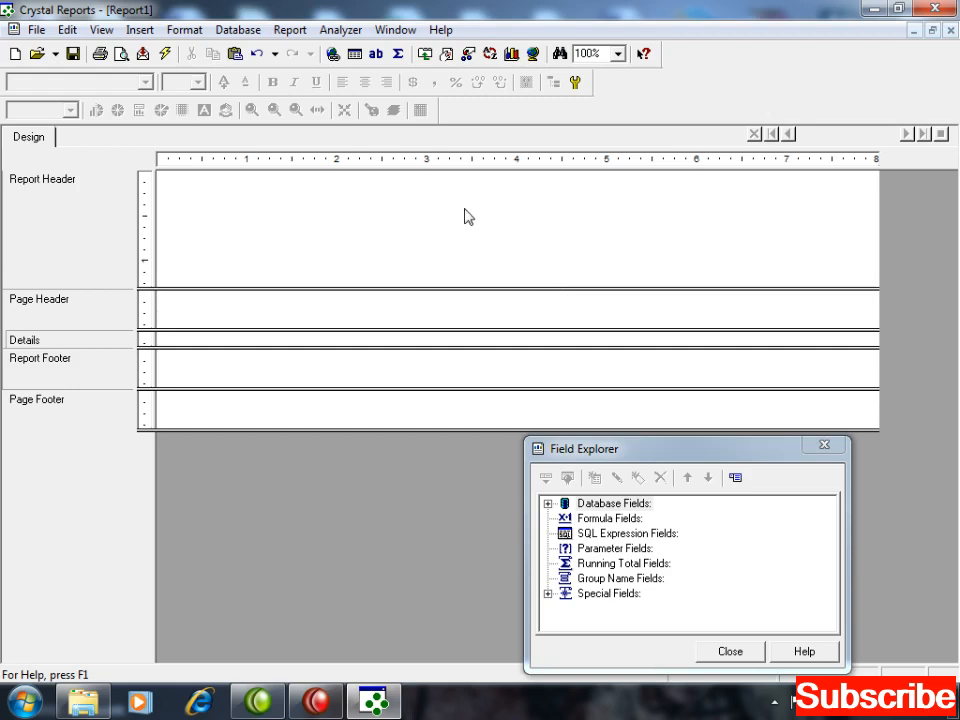
# Step: Try to insert the logo.jpg picture from the images folder inside 5th (Invoice) into the Report Header
pyautogui.click(131, 30)
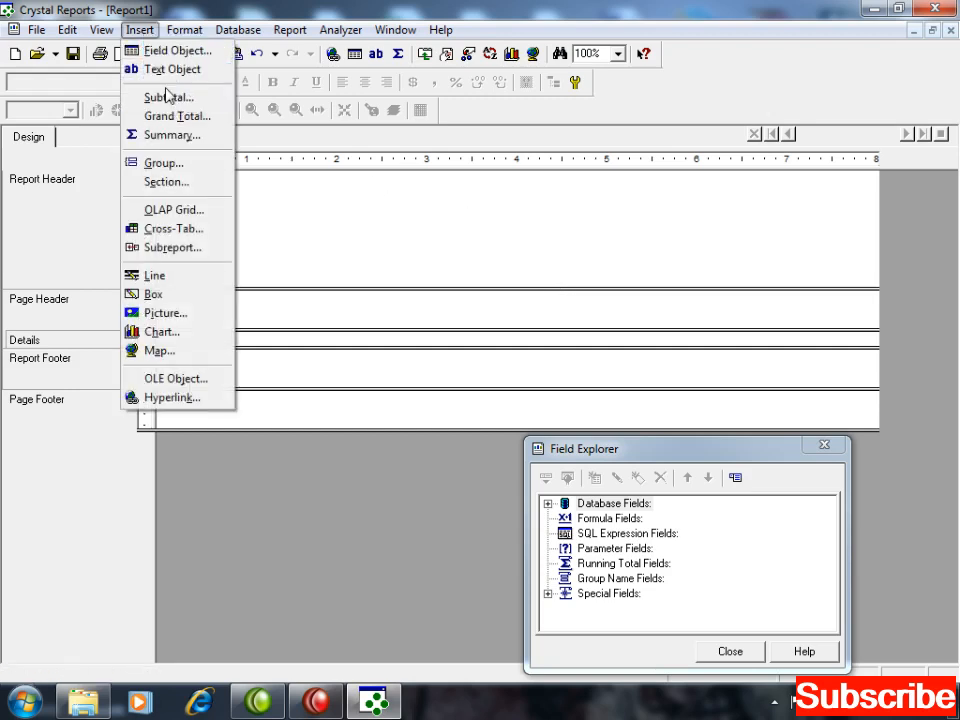
pyautogui.click(165, 314)
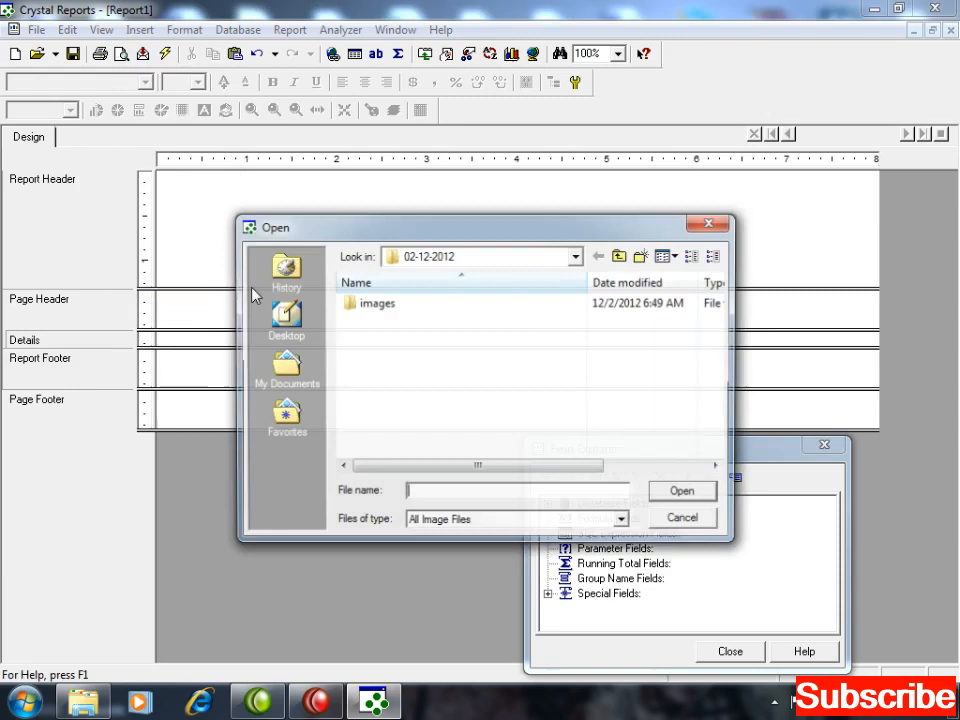
pyautogui.click(294, 310)
pyautogui.click(387, 326)
pyautogui.press('c')
pyautogui.press('c')
pyautogui.press('Return')
pyautogui.press('e')
pyautogui.press('Return')
pyautogui.press('t')
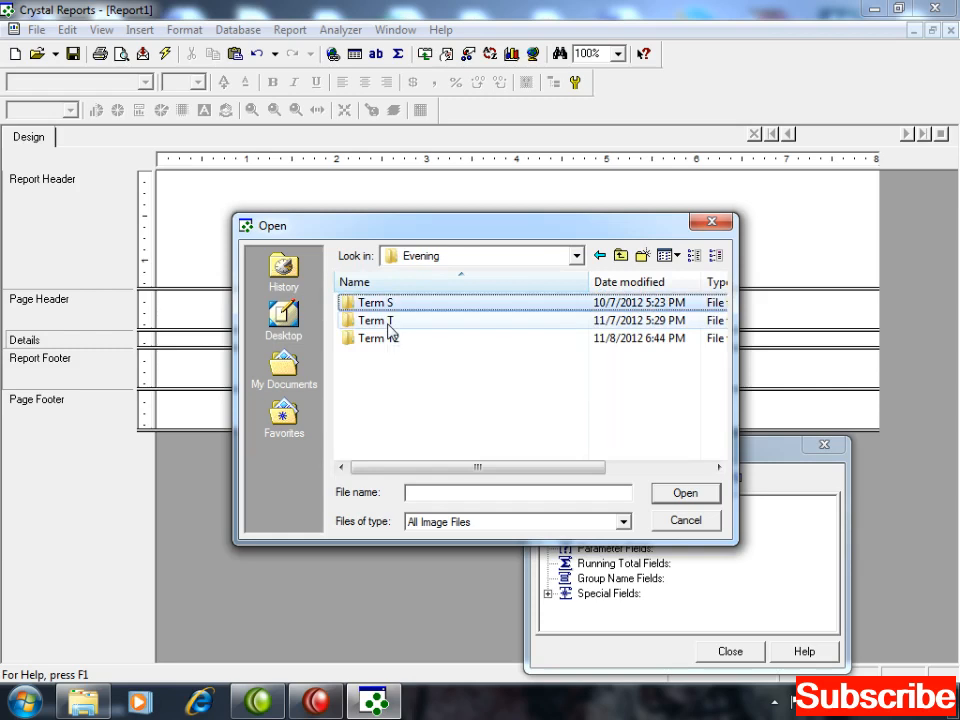
pyautogui.press('Return')
pyautogui.press('c')
pyautogui.press('Return')
pyautogui.press('5')
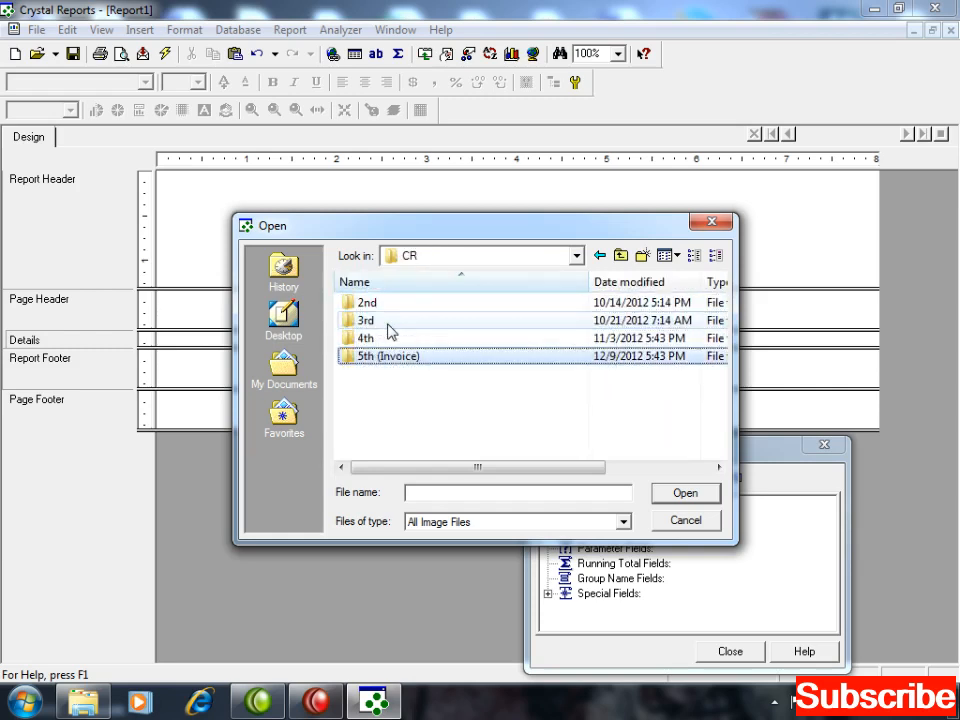
pyautogui.press('Return')
pyautogui.press('Return')
pyautogui.press('l')
pyautogui.press('Return')
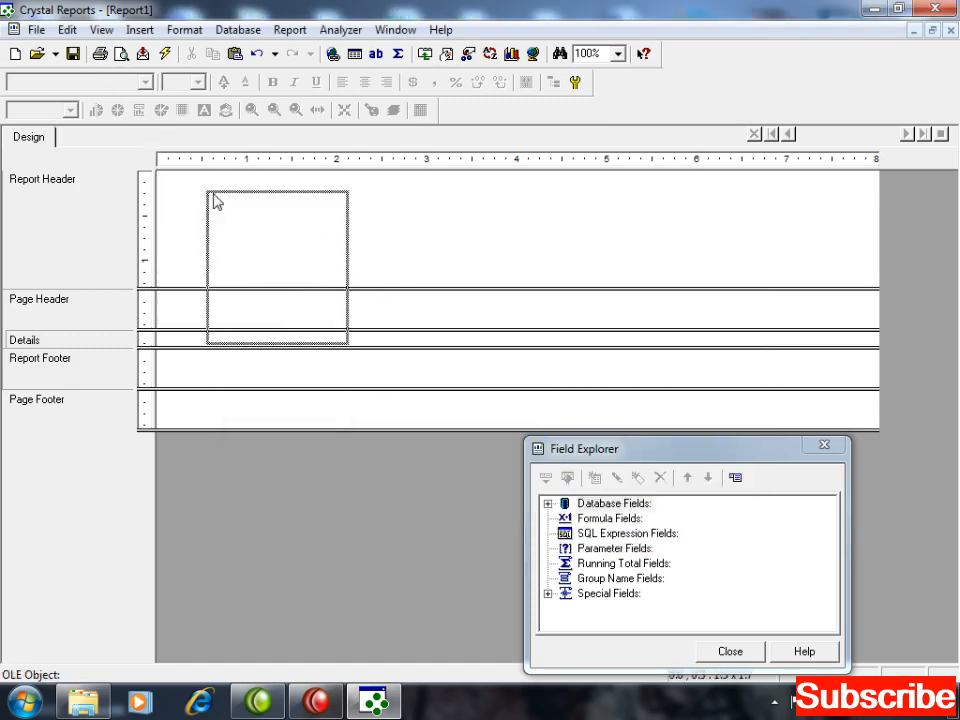
pyautogui.click(187, 171)
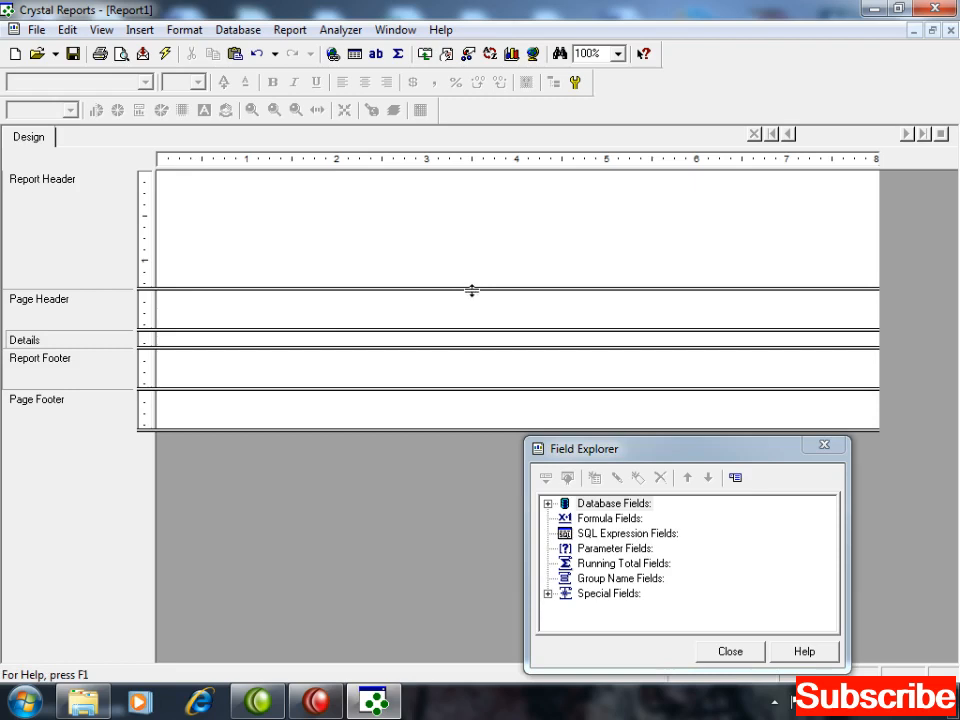
# Step: Heighten the Report Header to about 2.3 inches and insert the logo.jpg picture at its upper-left corner
pyautogui.moveTo(474, 288); pyautogui.dragTo(467, 374)
pyautogui.moveTo(414, 231); pyautogui.dragTo(138, 201)
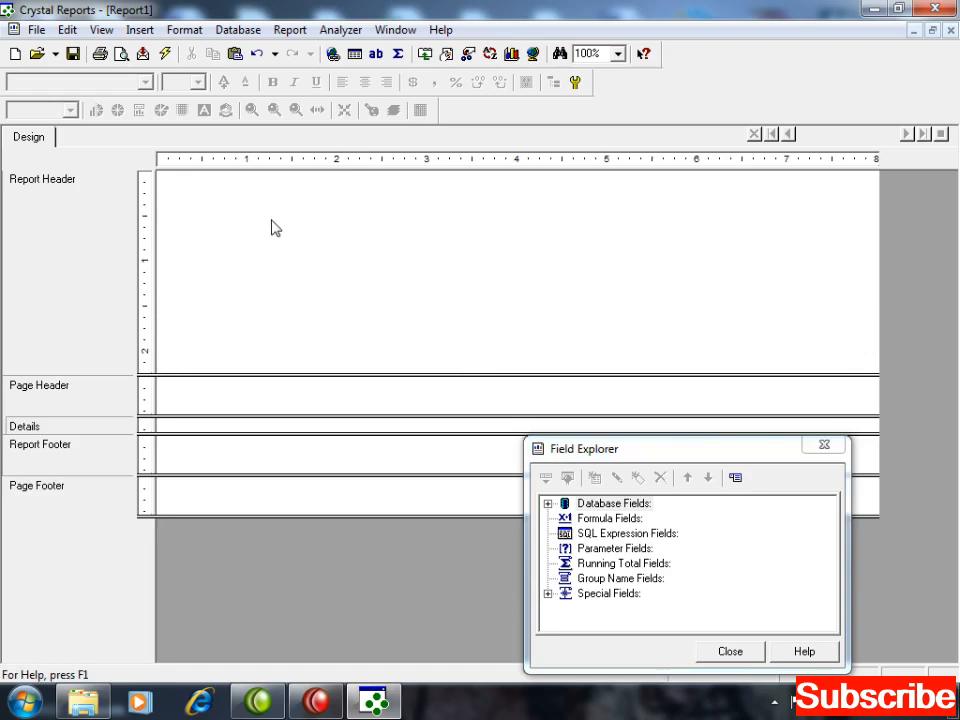
pyautogui.click(136, 30)
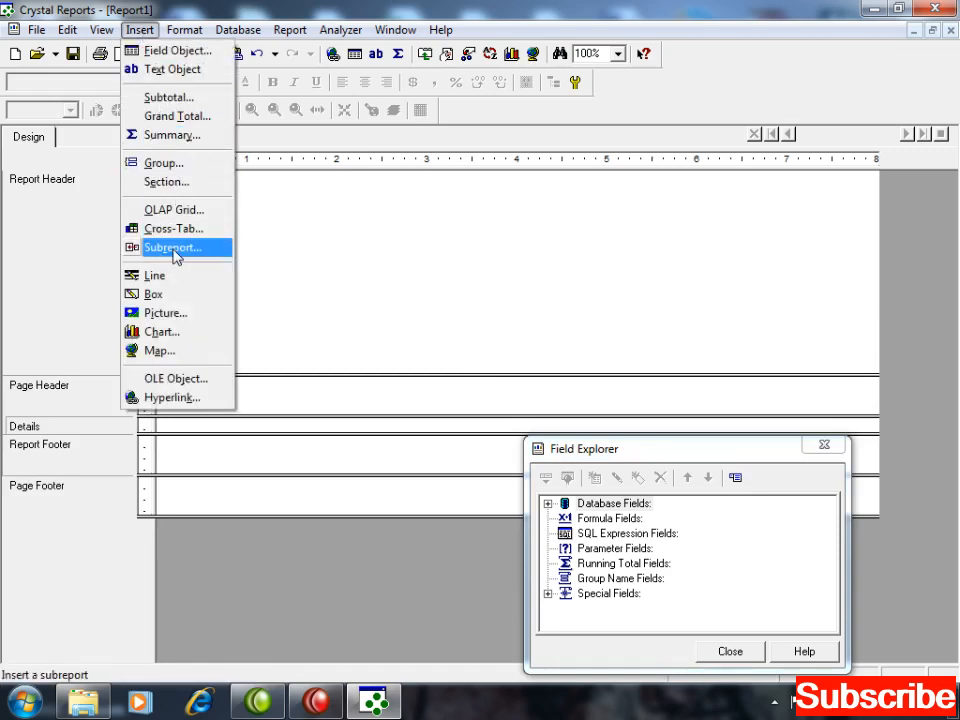
pyautogui.click(155, 313)
pyautogui.click(402, 343)
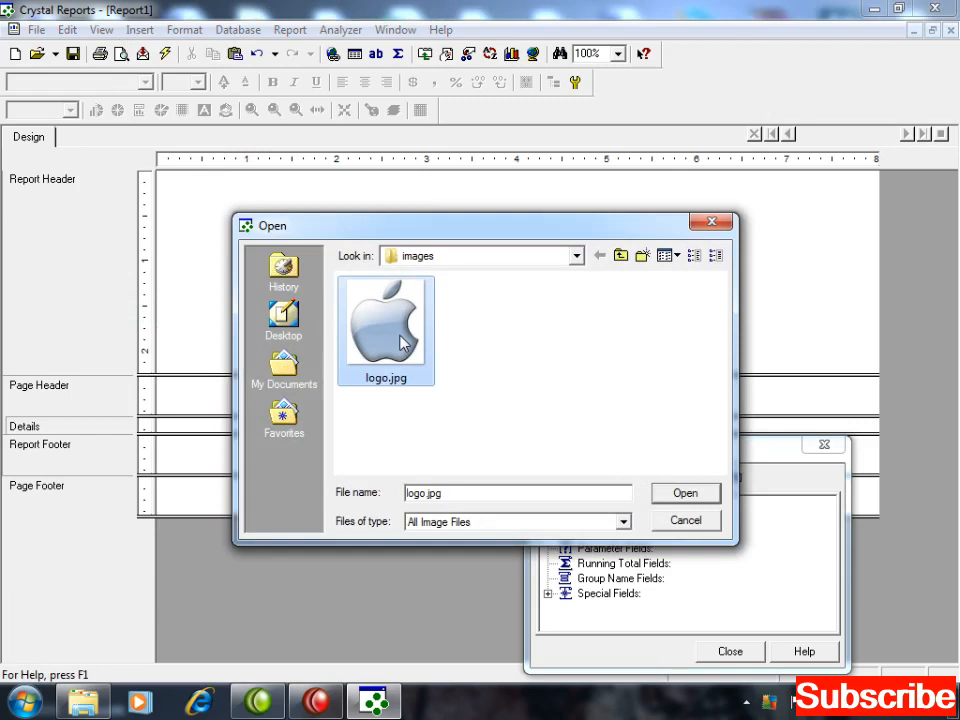
pyautogui.doubleClick(402, 343)
pyautogui.click(397, 280)
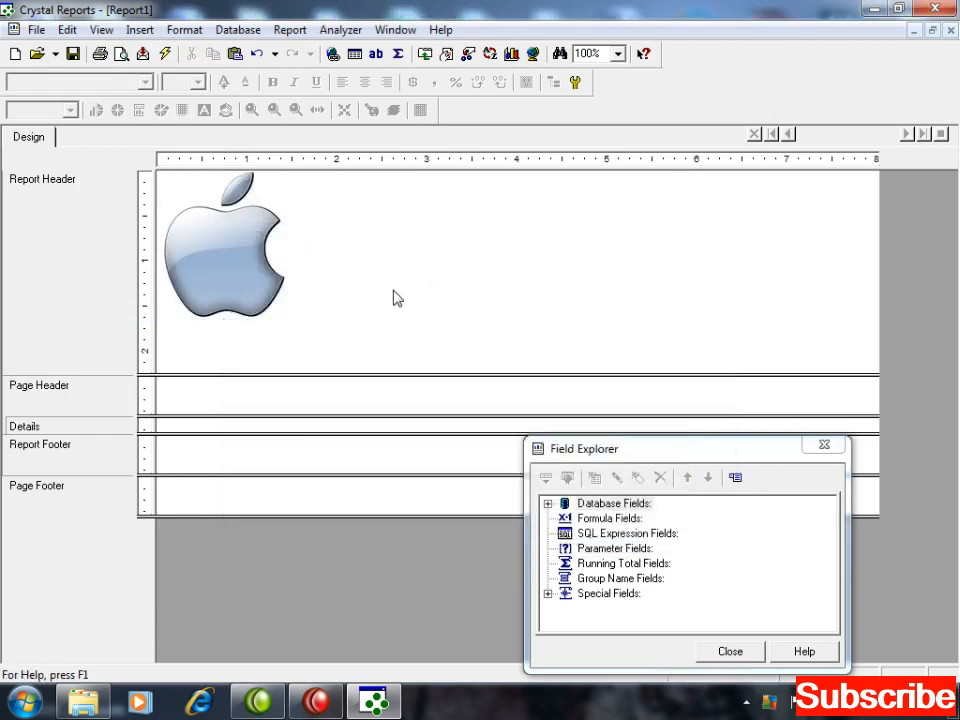
# Step: Insert a text object beside the logo in the Report Header reading "Apple Computer Services Shahr Nw Kabul Afghanistan"
pyautogui.click(136, 30)
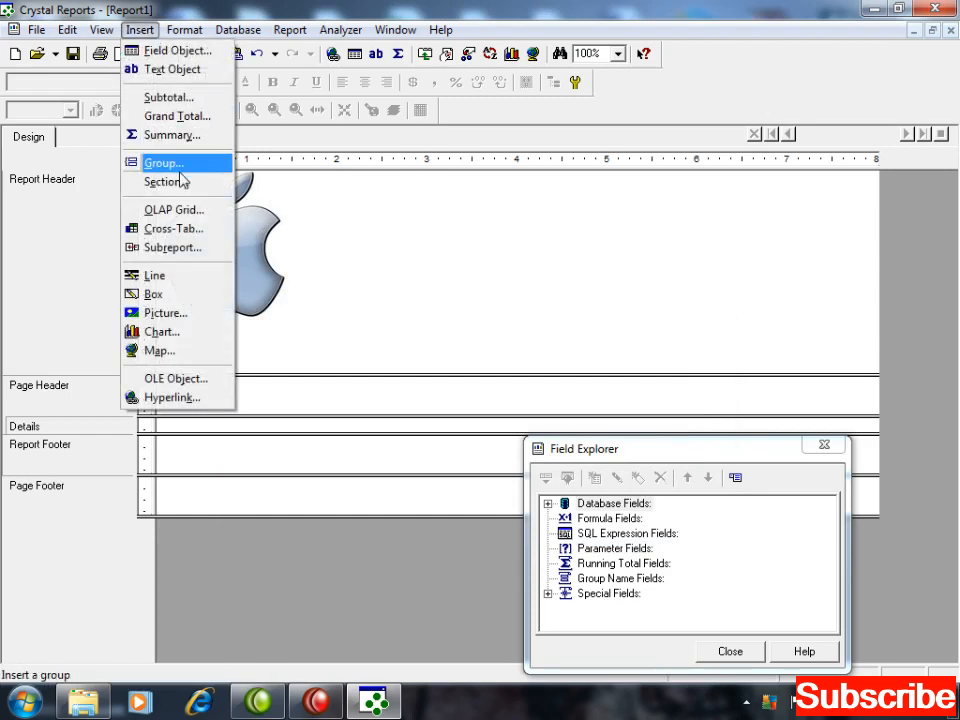
pyautogui.click(180, 72)
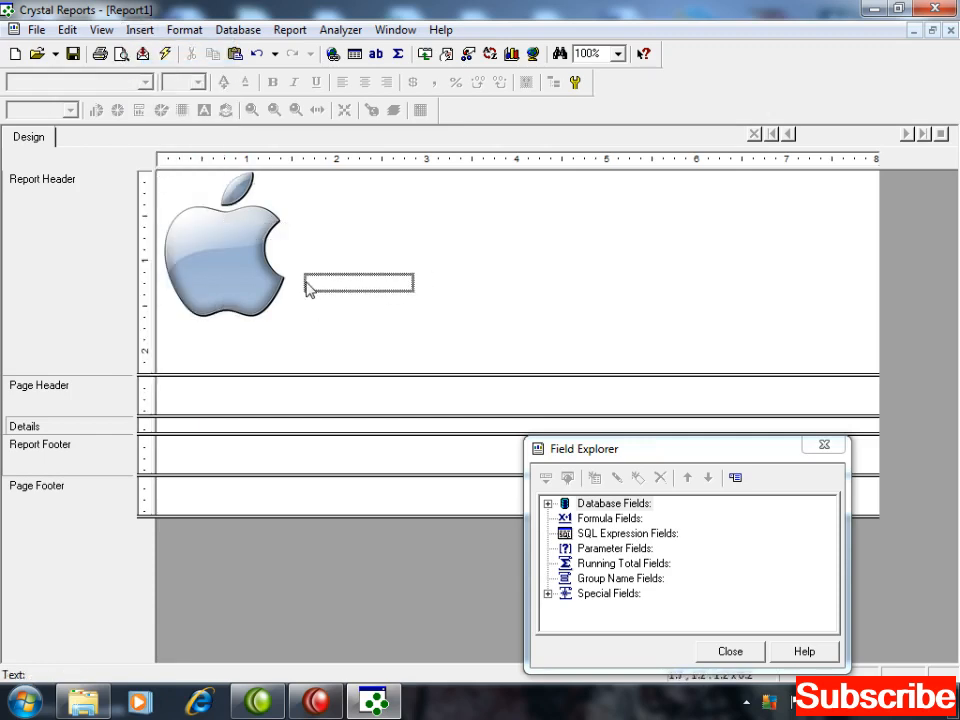
pyautogui.click(307, 285)
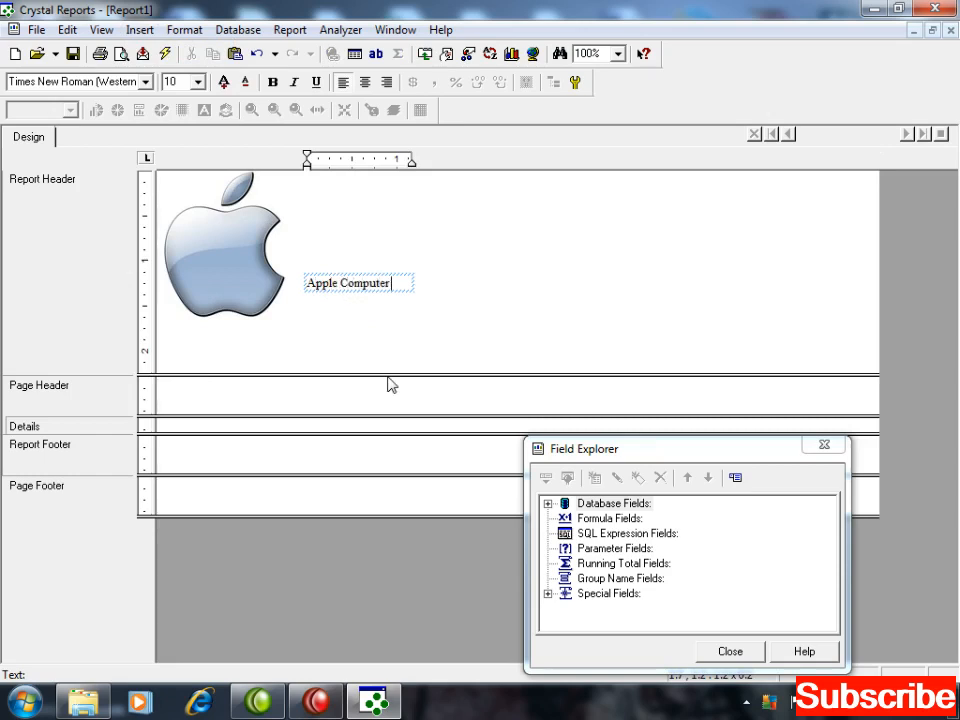
pyautogui.write('Apple Computer Service')
pyautogui.write('s K')
pyautogui.write('hahr')
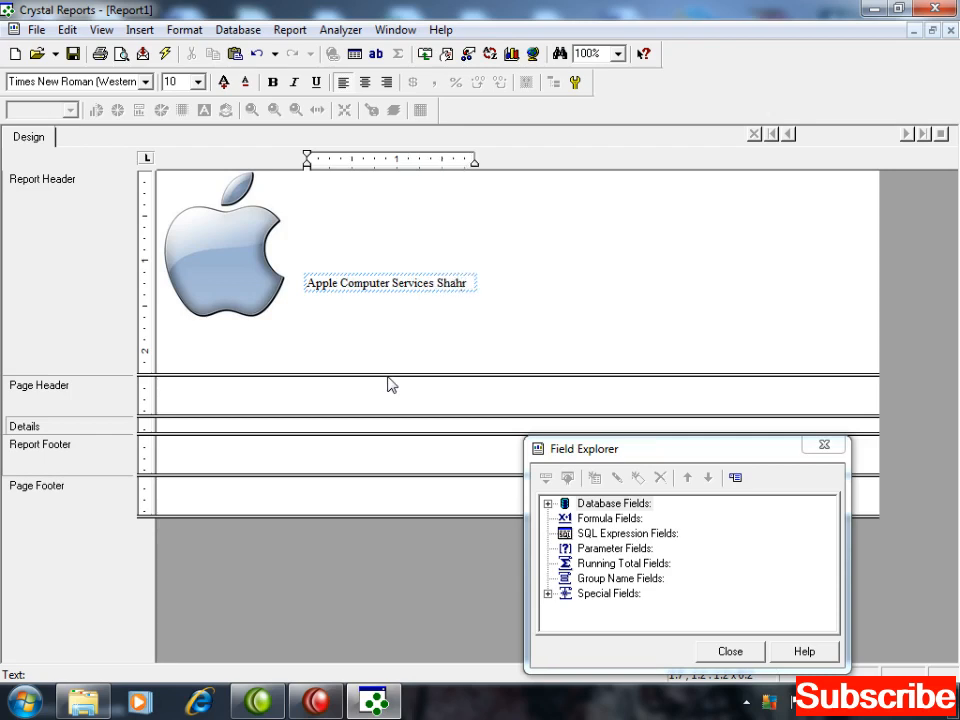
pyautogui.write(' Nw Kabul Af')
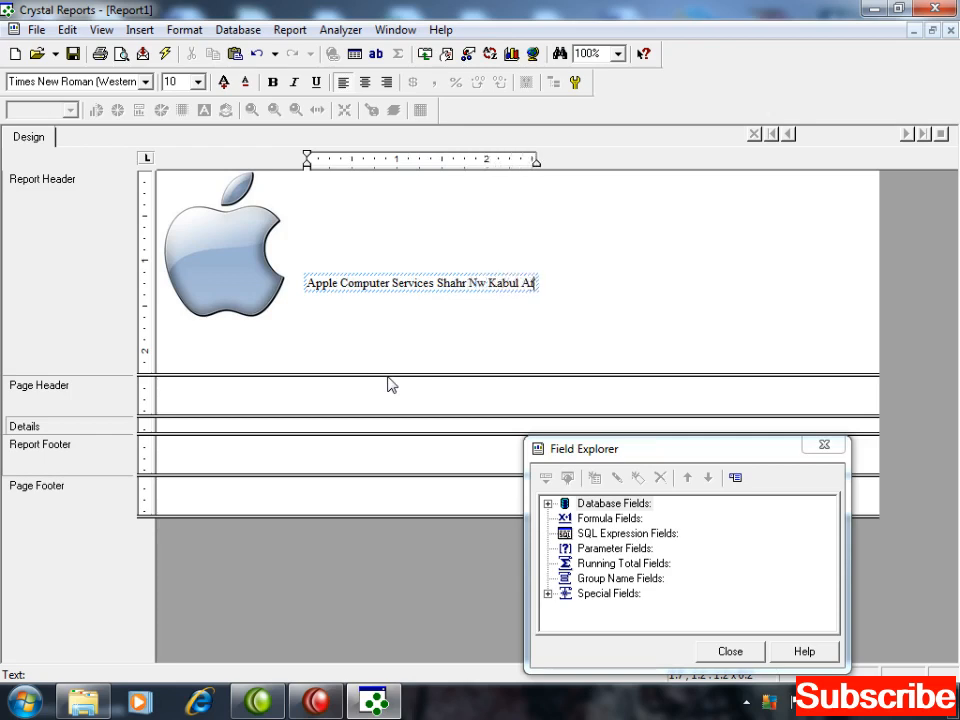
pyautogui.write('ghanistan')
pyautogui.click(413, 348)
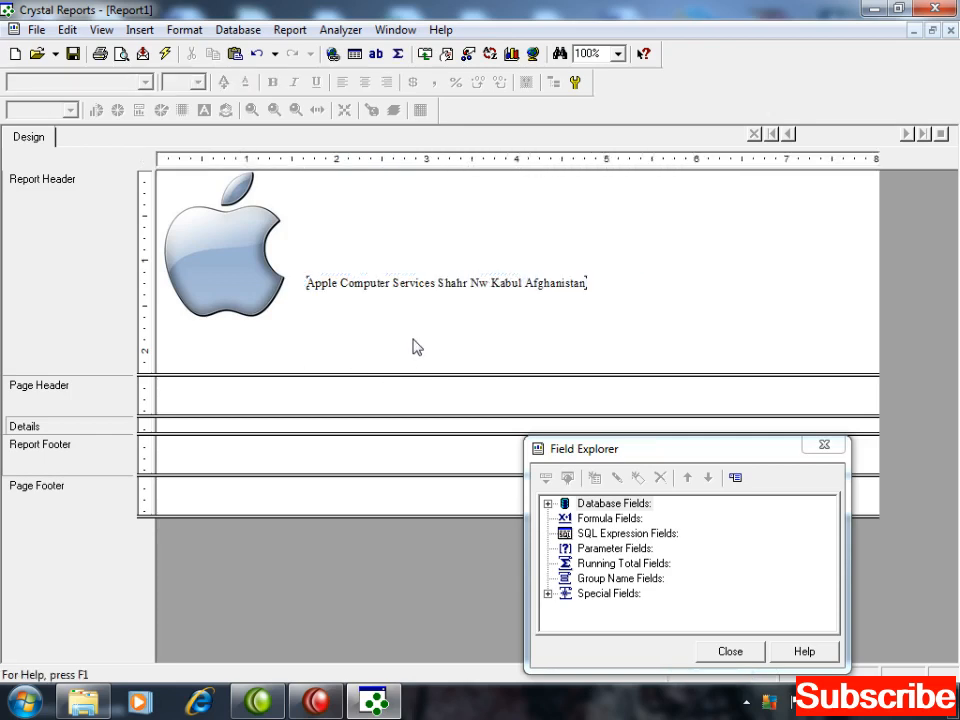
# Step: Make the header title bold at font size 24 and enlarge its frame to about 5.9 by 0.4 inches
pyautogui.click(430, 284)
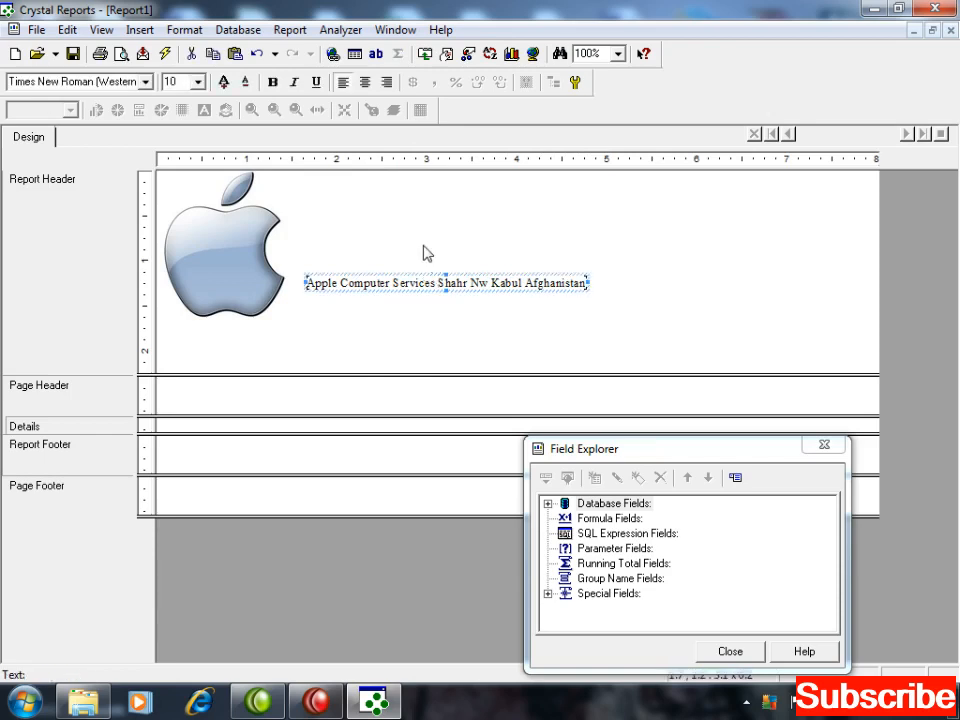
pyautogui.click(272, 82)
pyautogui.click(198, 82)
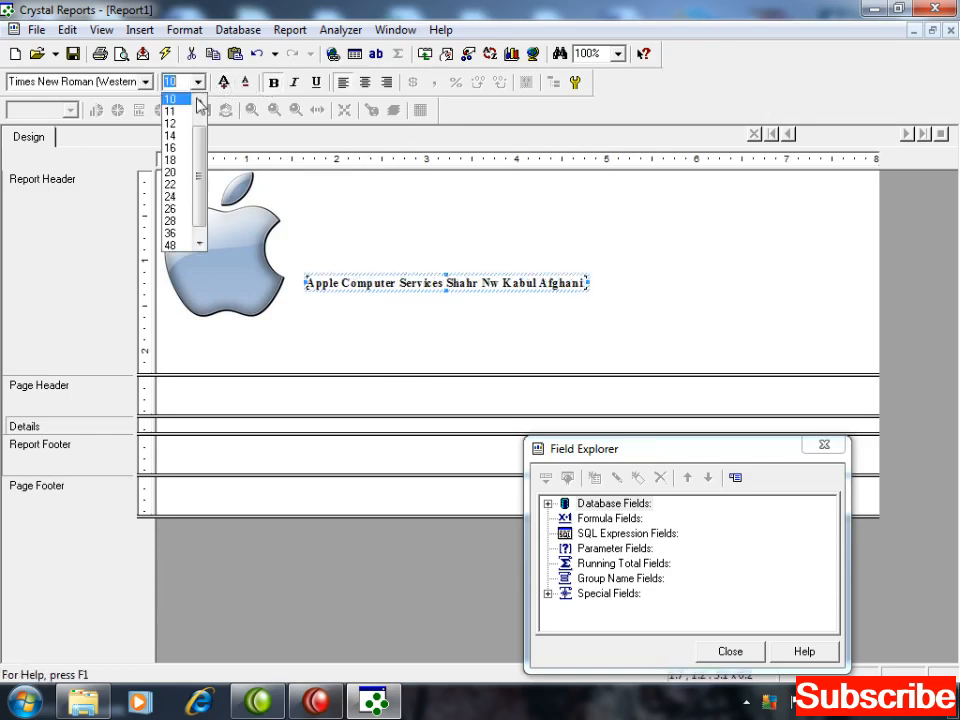
pyautogui.click(186, 217)
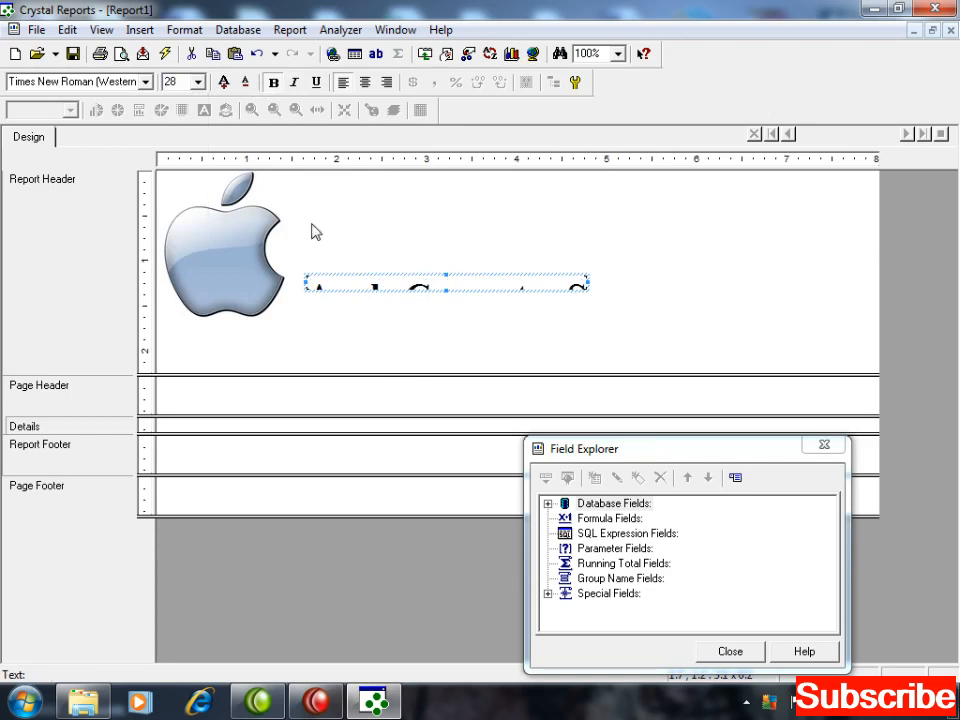
pyautogui.click(198, 82)
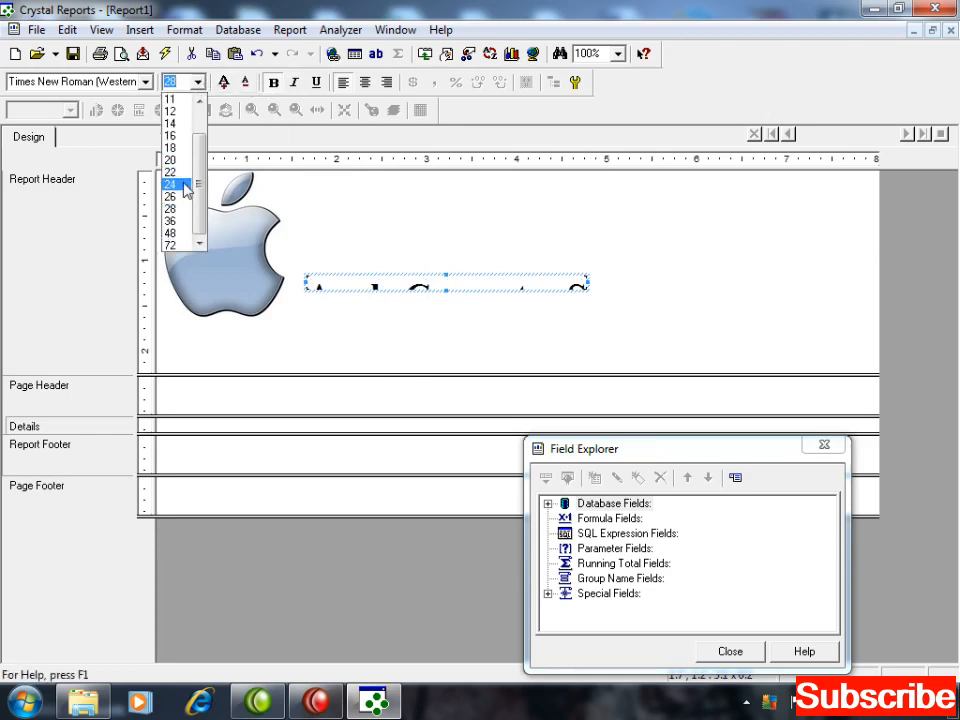
pyautogui.click(186, 186)
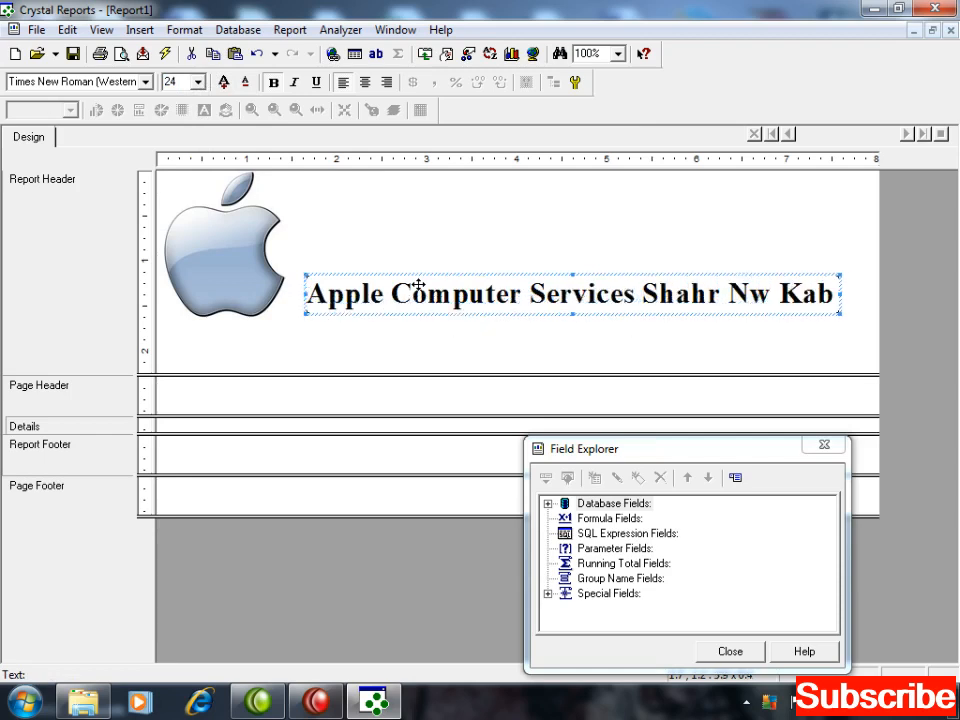
# Step: Move the title text object to just below the logo, near the left margin of the Report Header
pyautogui.press('Left')
pyautogui.press('Down')
pyautogui.press('Down')
pyautogui.press('Down')
pyautogui.press('Down')
pyautogui.press('Down')
pyautogui.press('Left')
pyautogui.press('Left')
pyautogui.press('Left')
pyautogui.press('Left')
pyautogui.press('Left')
pyautogui.press('Left')
pyautogui.press('Left')
pyautogui.press('Left')
pyautogui.press('Left')
pyautogui.press('Left')
pyautogui.press('Left')
pyautogui.press('Left')
pyautogui.press('Left')
pyautogui.press('Left')
pyautogui.press('Left')
pyautogui.press('Down')
pyautogui.press('Left')
pyautogui.press('Left')
# Step: Widen the title text object to about 8 inches so that its full text fits
pyautogui.write('A')
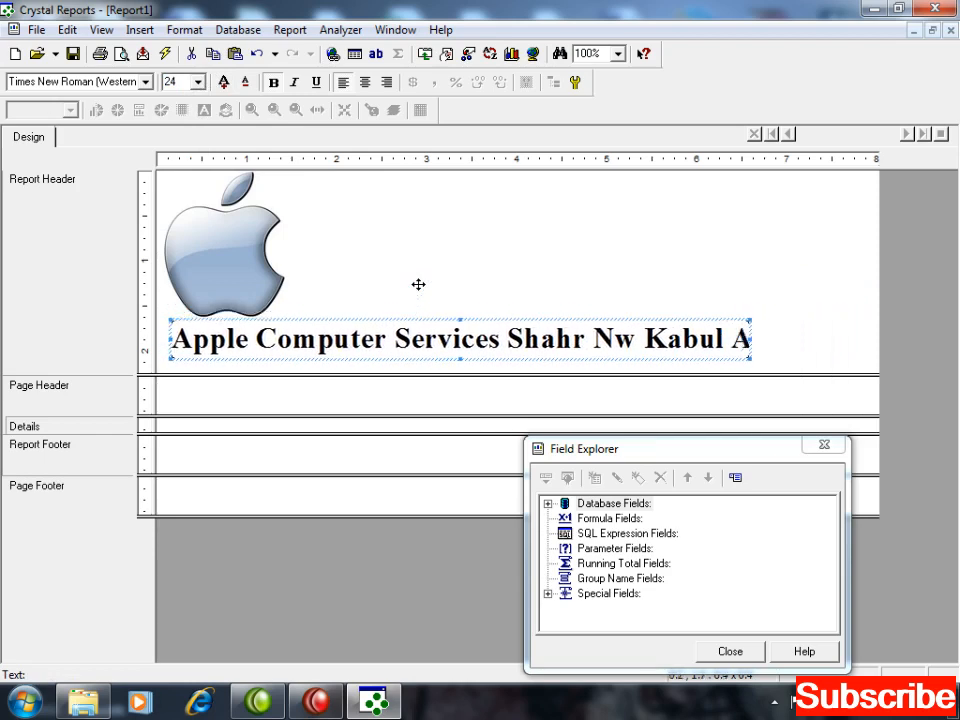
pyautogui.write('fghan')
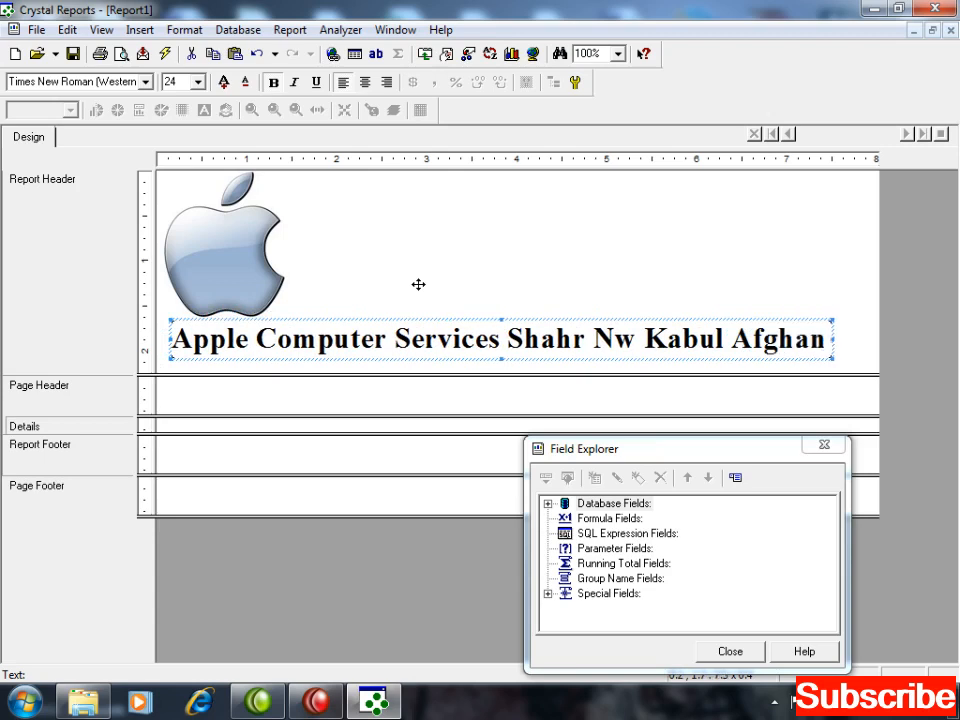
pyautogui.write('istan')
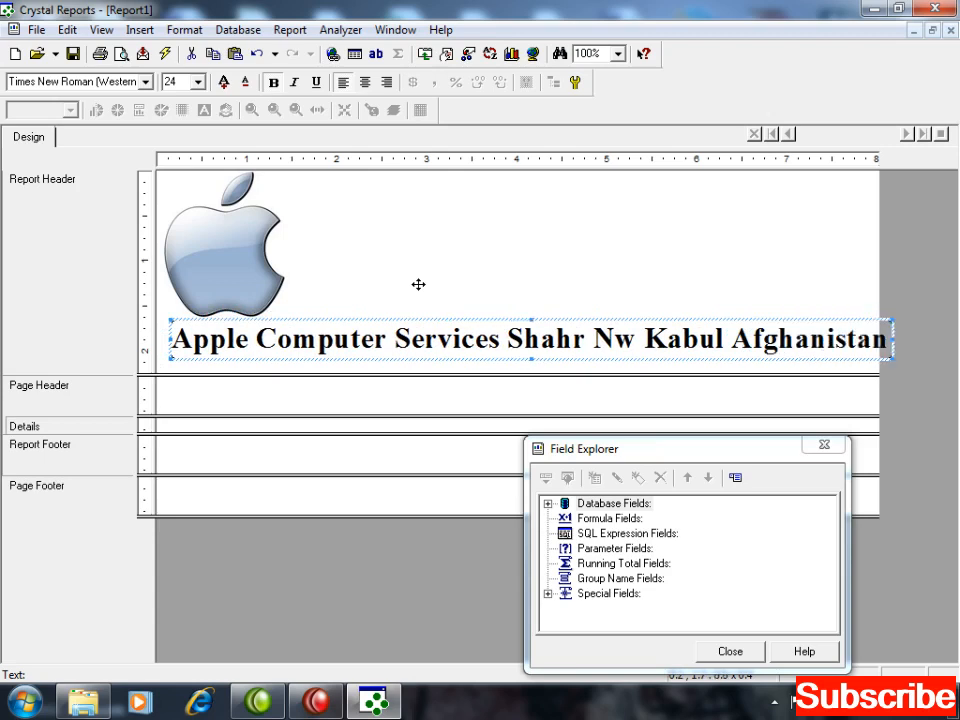
# Step: Set the header title's font size to 22 and its typeface to Univers
pyautogui.click(198, 82)
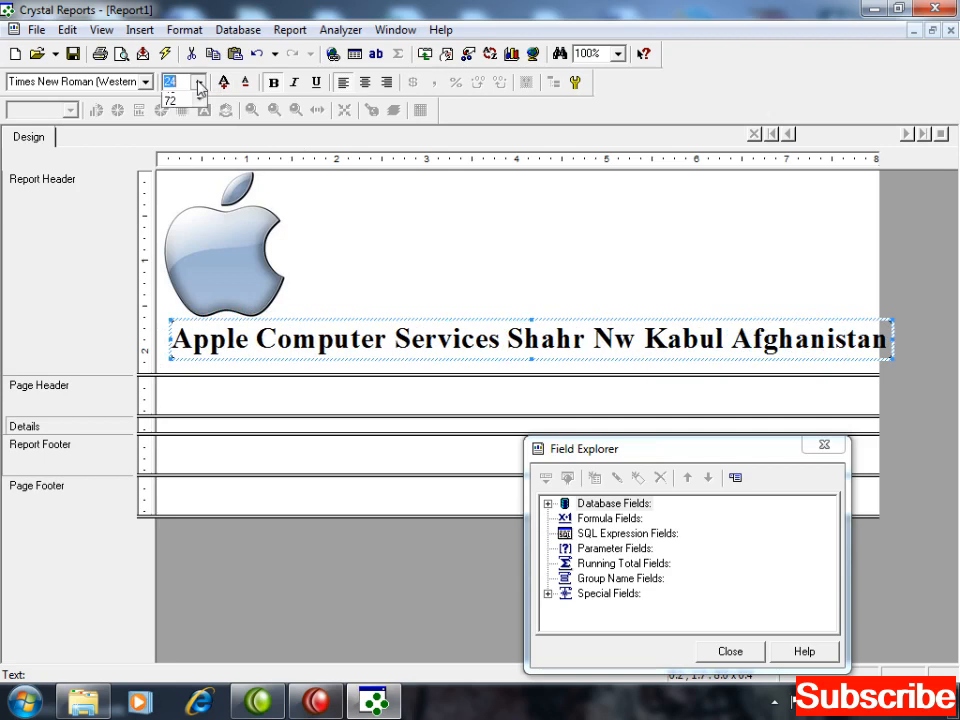
pyautogui.click(178, 172)
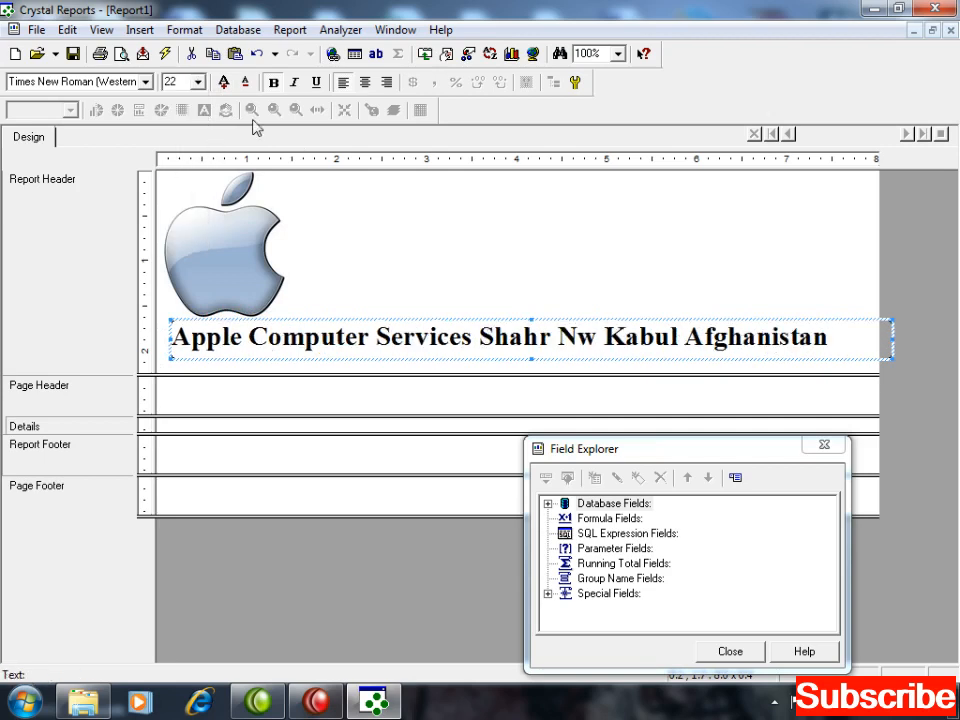
pyautogui.click(146, 82)
pyautogui.press('Down')
pyautogui.press('Down')
pyautogui.press('Down')
pyautogui.press('Down')
pyautogui.press('Down')
pyautogui.press('Down')
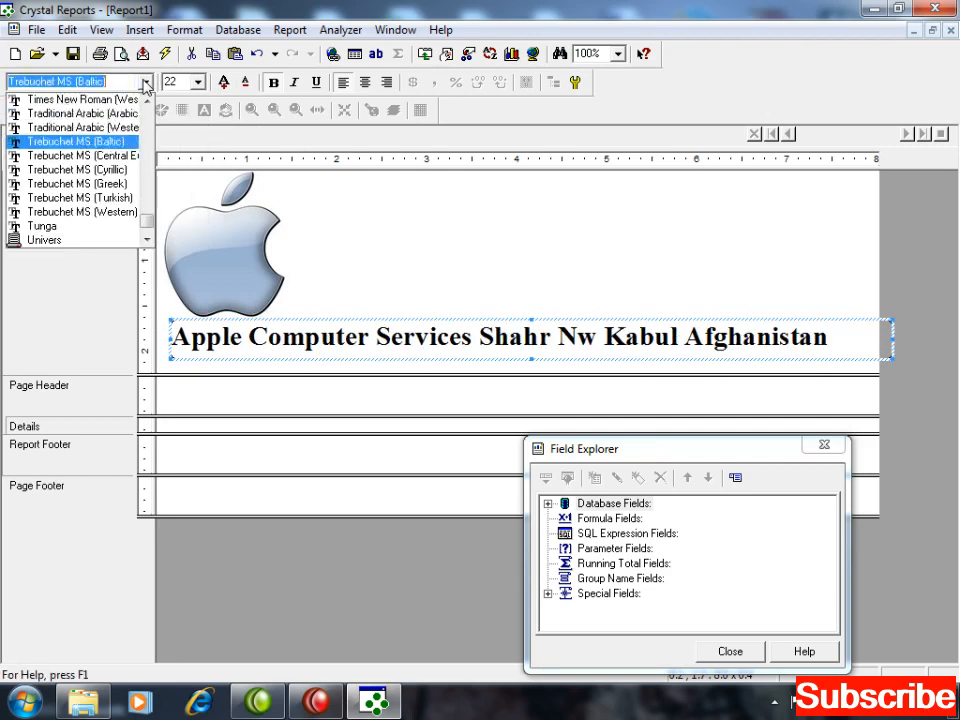
pyautogui.press('Down')
pyautogui.press('Down')
pyautogui.press('Down')
pyautogui.press('Down')
pyautogui.press('Down')
pyautogui.press('Down')
pyautogui.press('Down')
pyautogui.press('Down')
pyautogui.press('Down')
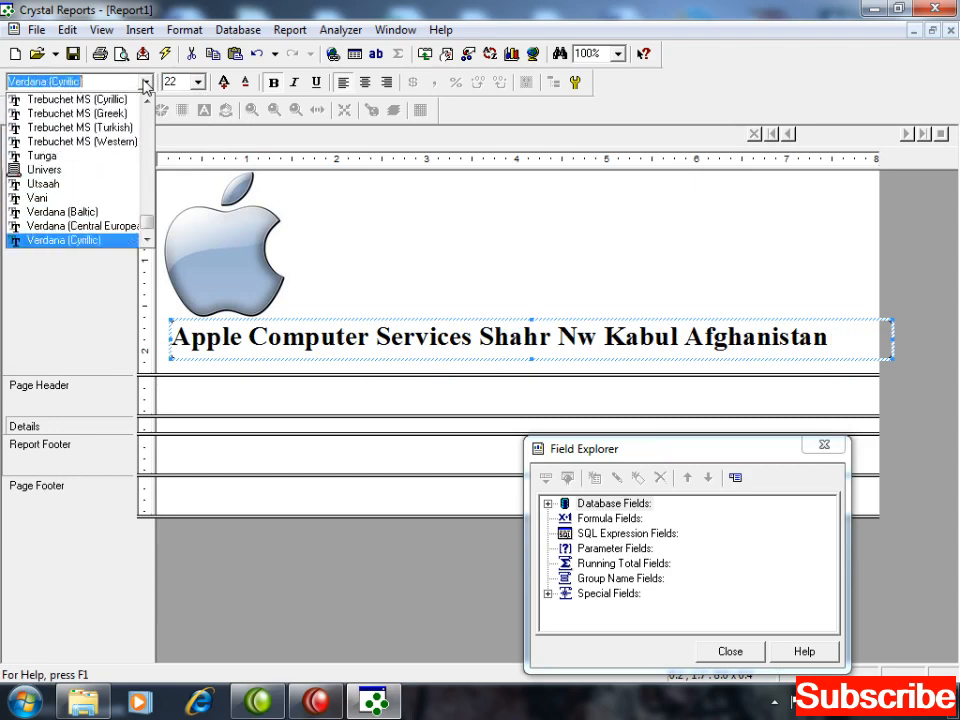
pyautogui.press('Down')
pyautogui.press('Down')
pyautogui.press('Down')
pyautogui.press('Down')
pyautogui.press('Down')
pyautogui.press('Down')
pyautogui.press('Down')
pyautogui.press('Down')
pyautogui.press('Down')
pyautogui.press('Down')
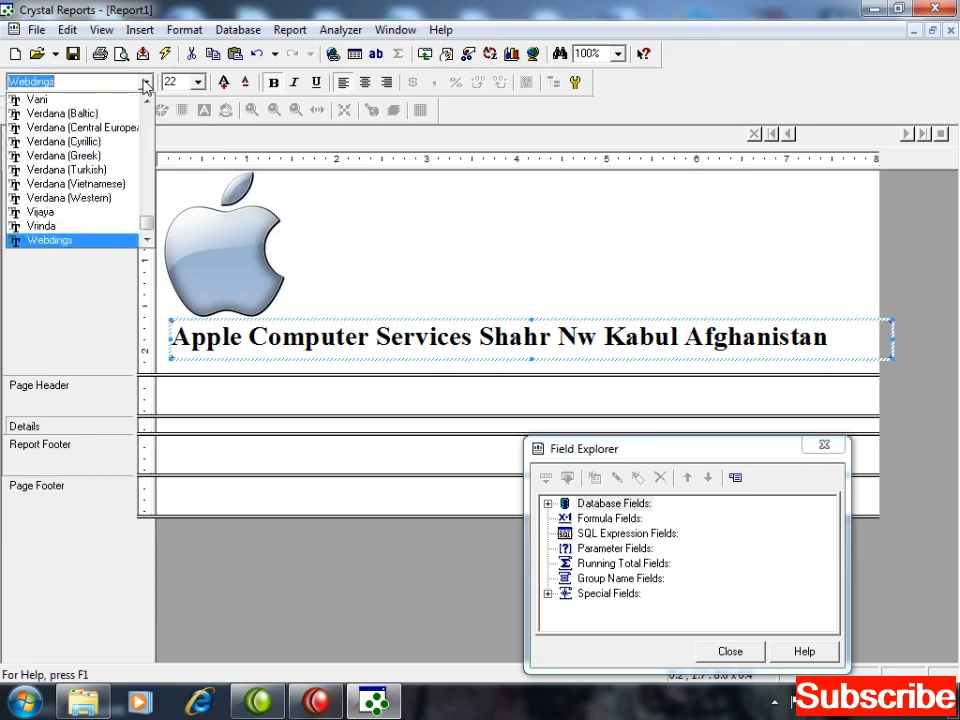
pyautogui.press('Up')
pyautogui.press('Up')
pyautogui.press('Up')
pyautogui.press('Up')
pyautogui.press('Up')
pyautogui.press('Up')
pyautogui.press('Up')
pyautogui.press('Up')
pyautogui.press('Up')
pyautogui.press('Up')
pyautogui.press('Up')
pyautogui.press('Up')
pyautogui.press('Up')
pyautogui.press('Up')
pyautogui.press('Up')
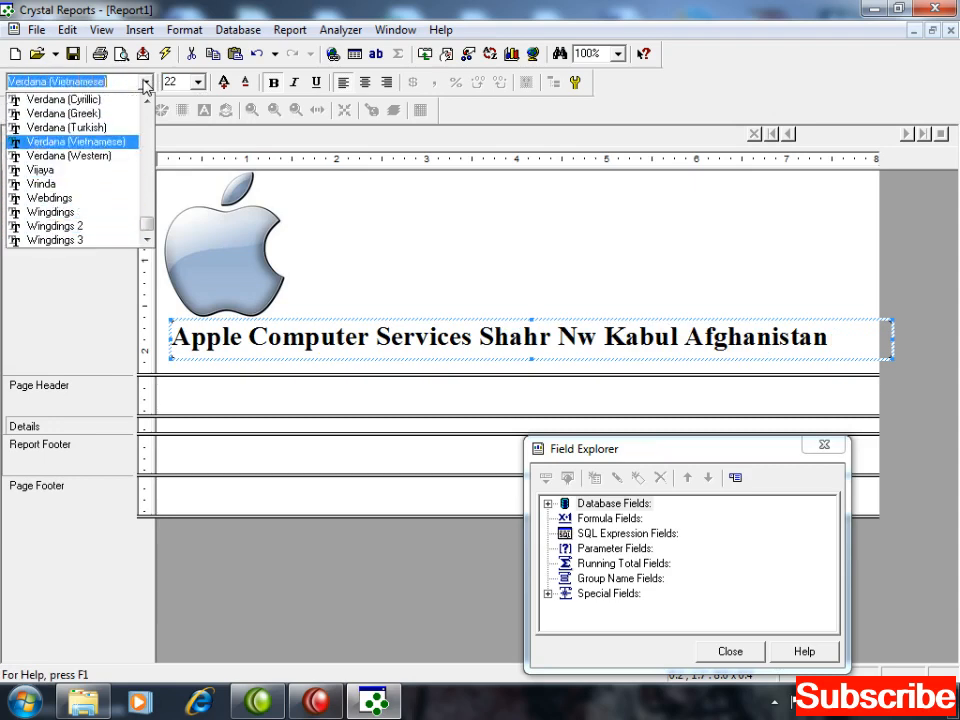
pyautogui.press('Down')
pyautogui.press('Down')
pyautogui.press('Down')
pyautogui.press('Down')
pyautogui.press('Down')
pyautogui.press('Down')
pyautogui.press('Up')
pyautogui.press('Up')
pyautogui.press('Up')
pyautogui.press('Up')
pyautogui.press('Up')
pyautogui.press('Up')
pyautogui.press('Up')
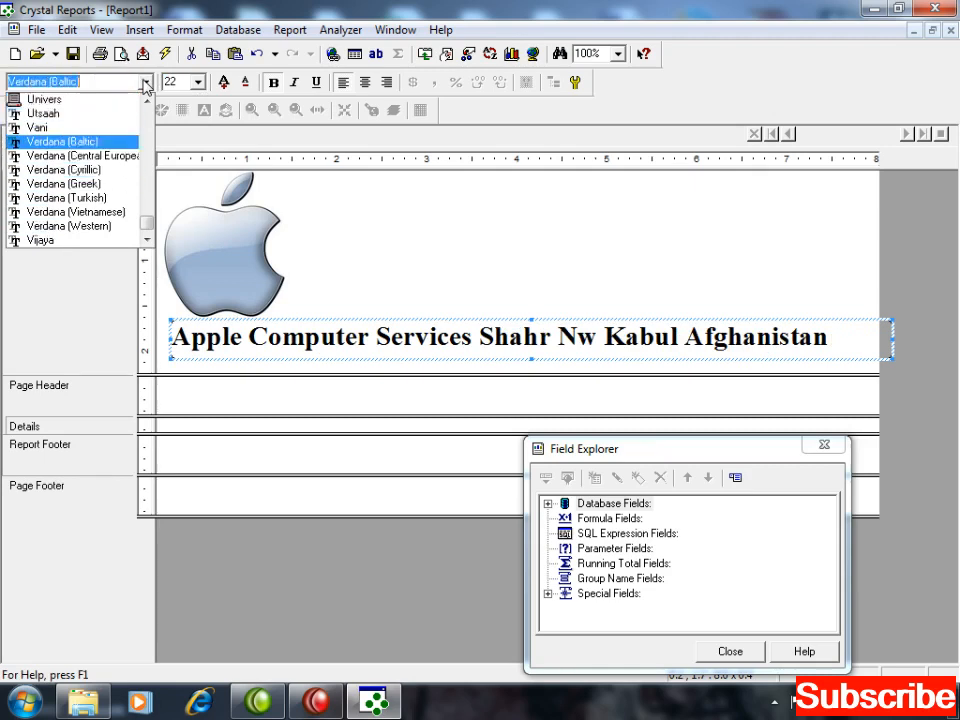
pyautogui.press('Down')
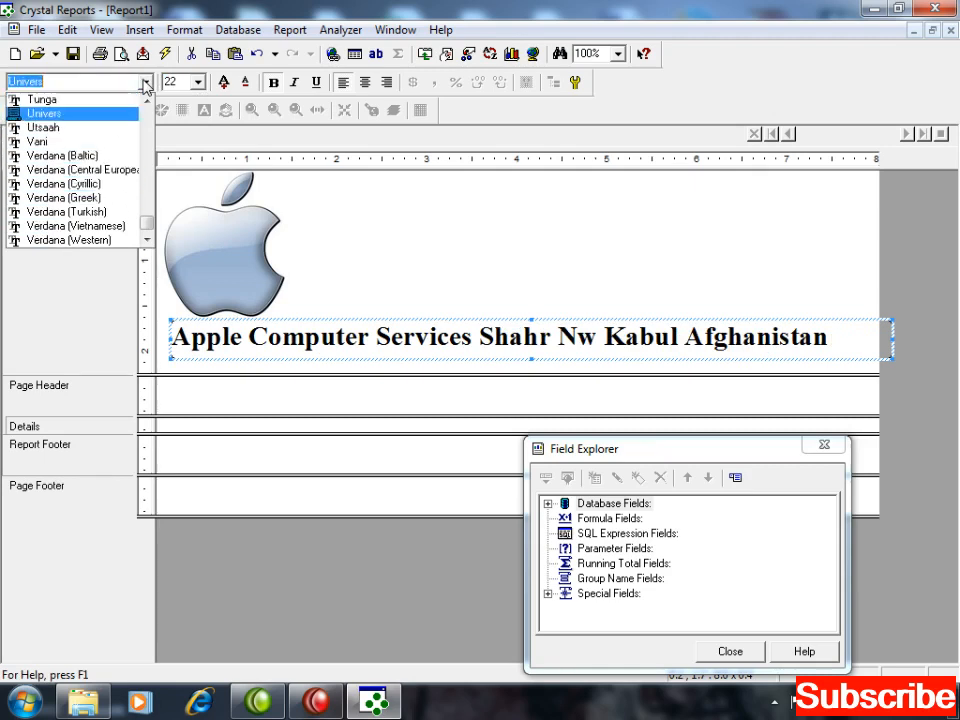
pyautogui.press('Return')
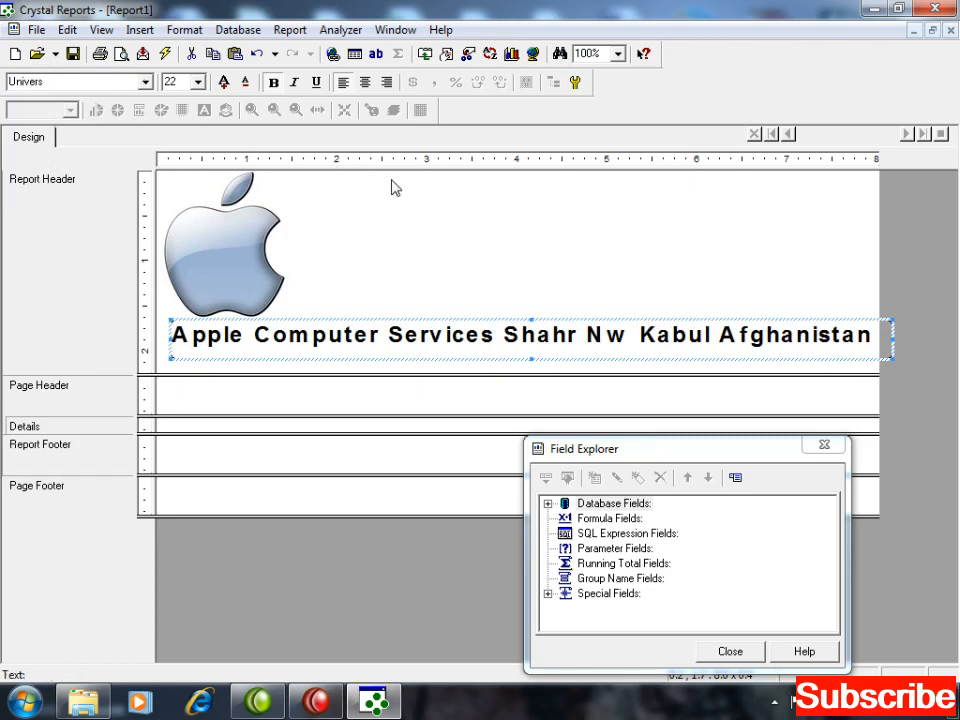
# Step: Change the header title's typeface to Comic Sans MS (Baltic)
pyautogui.click(145, 81)
pyautogui.moveTo(149, 222); pyautogui.dragTo(148, 124)
pyautogui.write('co')
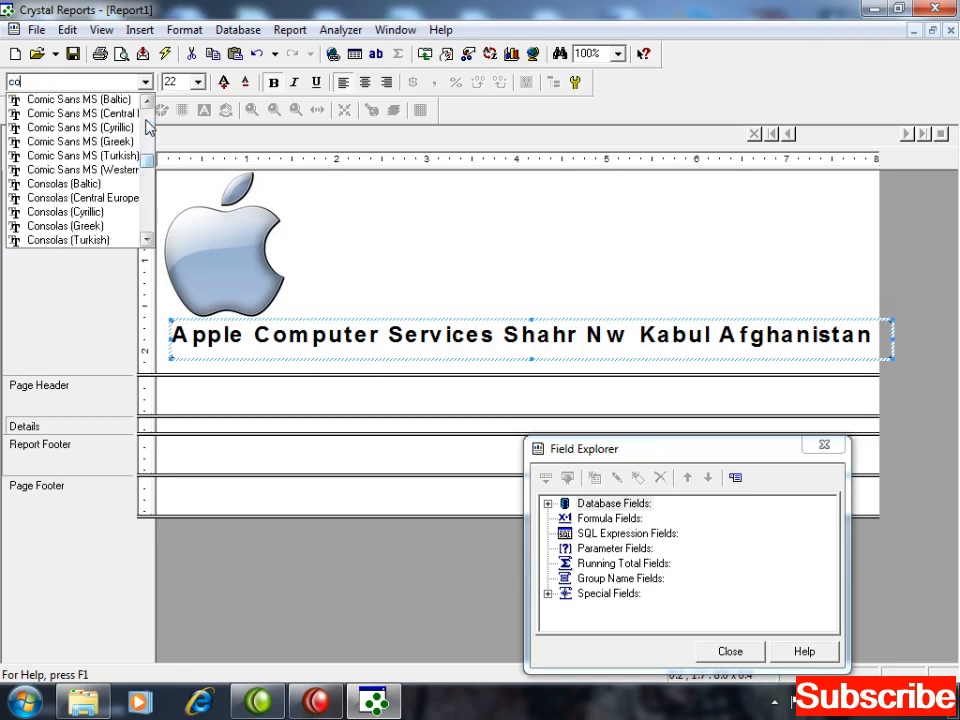
pyautogui.write('mic')
pyautogui.click(75, 99)
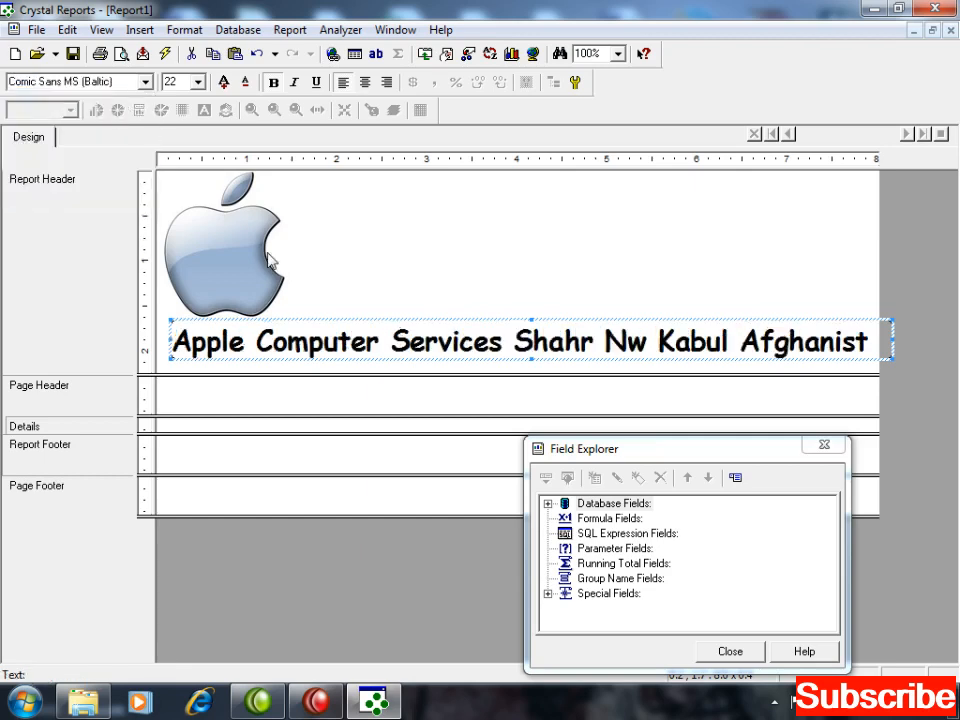
# Step: Set the header title's font size to 20 and narrow its frame to about 7.5 inches
pyautogui.click(198, 82)
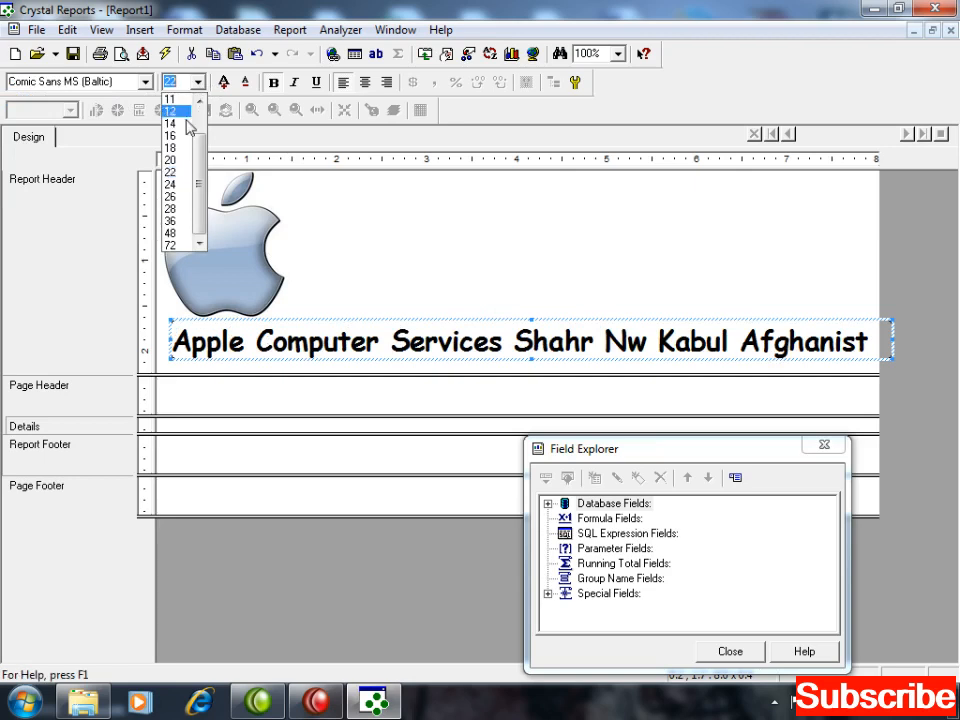
pyautogui.click(178, 161)
pyautogui.click(450, 310)
pyautogui.click(440, 341)
pyautogui.hotkey('shift', 'Left')
pyautogui.hotkey('shift', 'Left')
pyautogui.hotkey('shift', 'Left')
pyautogui.hotkey('shift', 'Left')
pyautogui.hotkey('shift', 'Left')
pyautogui.hotkey('shift', 'Left')
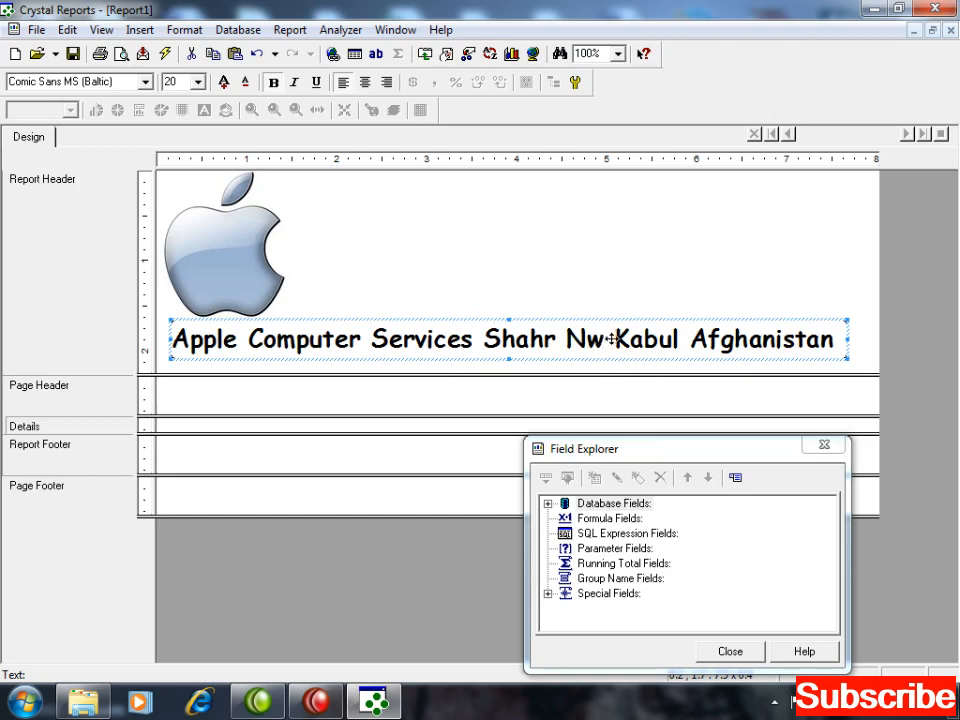
pyautogui.doubleClick(565, 339)
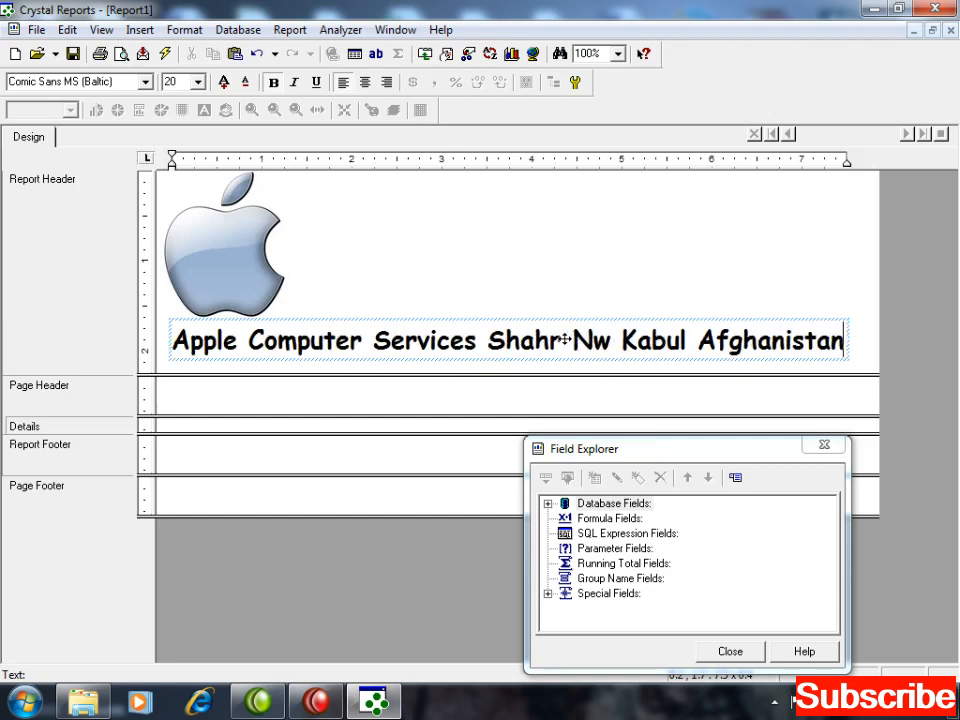
pyautogui.hotkey('ctrl', 'a')
pyautogui.press('Delete')
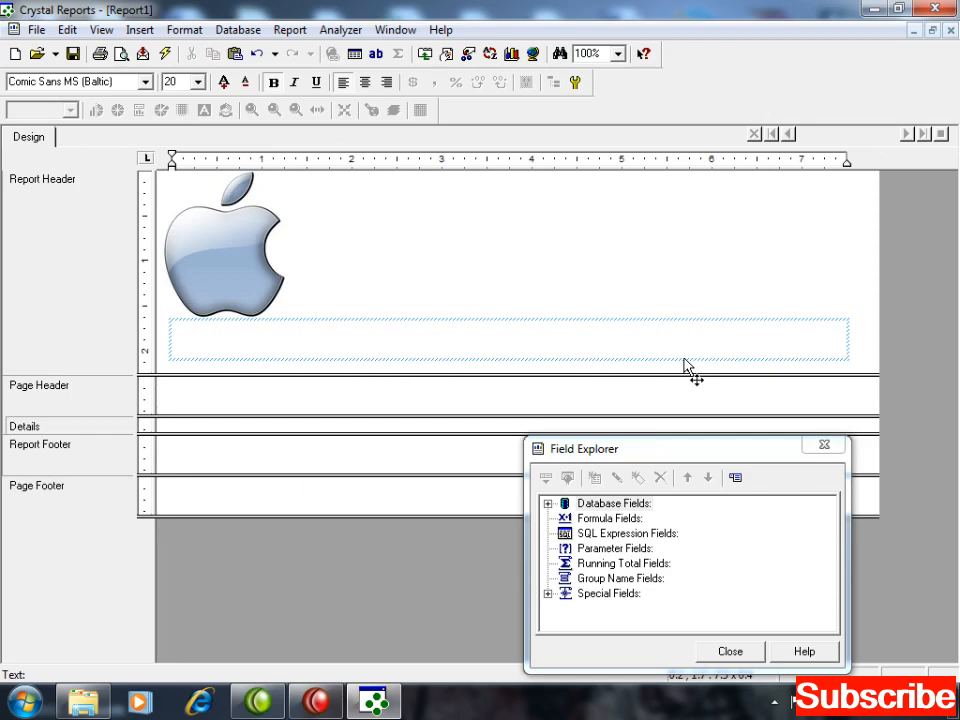
pyautogui.hotkey('ctrl', 'z')
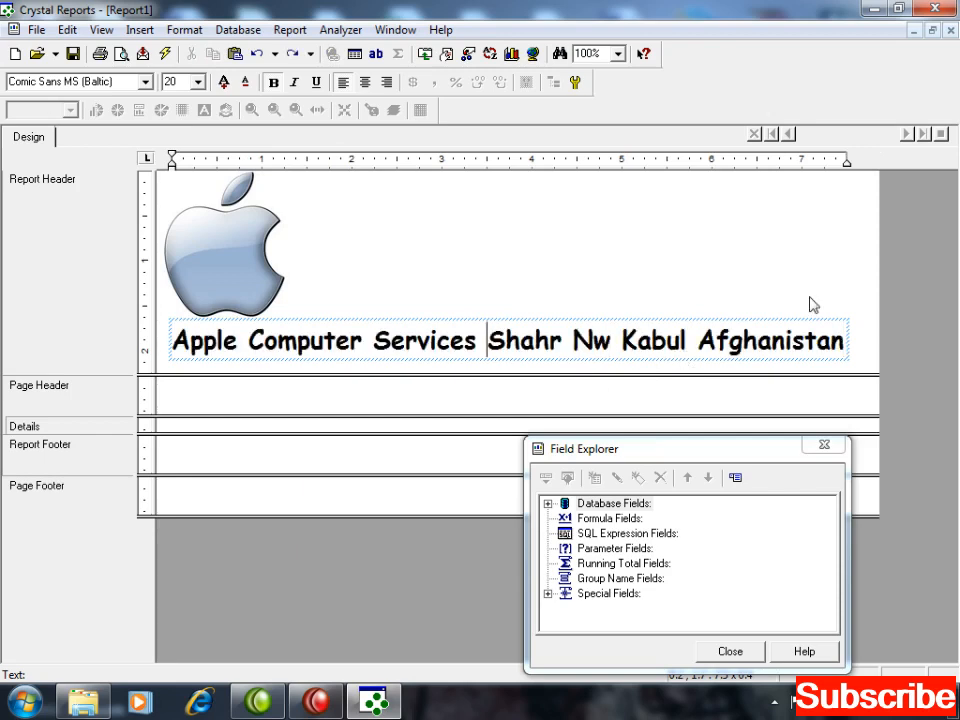
# Step: Delete "Apple Computer Services" from the beginning of the header title text
pyautogui.press('BackSpace')
pyautogui.press('BackSpace')
pyautogui.press('BackSpace')
pyautogui.press('BackSpace')
pyautogui.press('BackSpace')
pyautogui.press('BackSpace')
pyautogui.press('BackSpace')
pyautogui.press('BackSpace')
pyautogui.press('BackSpace')
pyautogui.press('BackSpace')
pyautogui.press('BackSpace')
pyautogui.press('BackSpace')
pyautogui.press('BackSpace')
pyautogui.press('BackSpace')
pyautogui.press('BackSpace')
pyautogui.press('BackSpace')
pyautogui.press('BackSpace')
pyautogui.press('BackSpace')
pyautogui.press('BackSpace')
pyautogui.press('BackSpace')
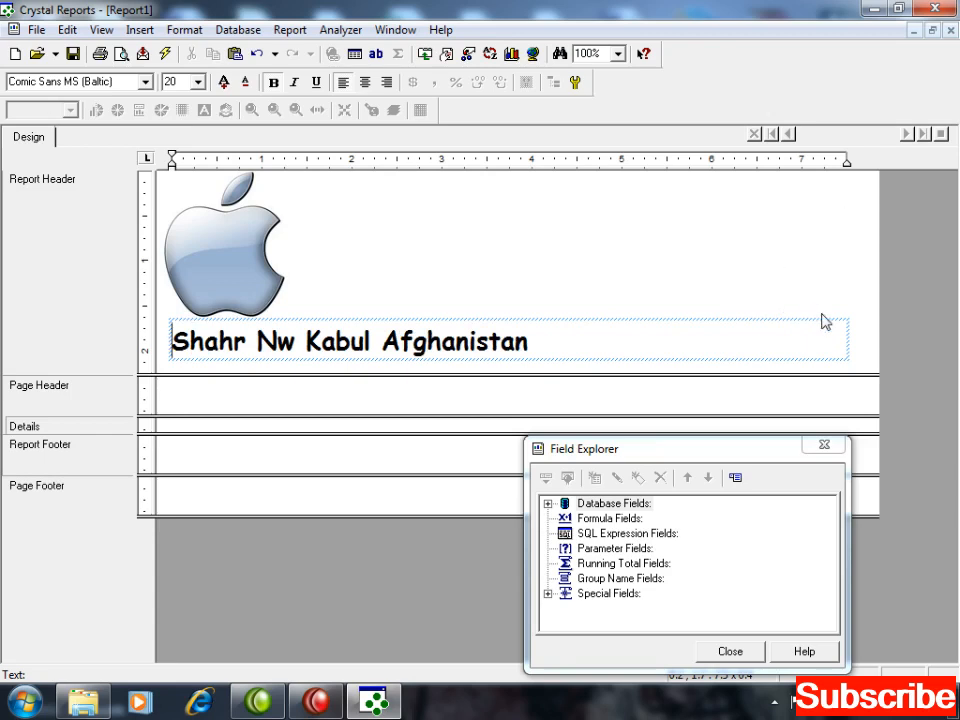
# Step: Shorten the header title to read "Apple Computer Services" and narrow its frame to about 4.5 inches
pyautogui.click(847, 338)
pyautogui.hotkey('shift', 'Left')
pyautogui.hotkey('shift', 'Left')
pyautogui.hotkey('shift', 'Left')
pyautogui.hotkey('shift', 'Left')
pyautogui.hotkey('shift', 'Left')
pyautogui.hotkey('shift', 'Left')
pyautogui.hotkey('shift', 'Left')
pyautogui.hotkey('shift', 'Left')
pyautogui.hotkey('shift', 'Left')
pyautogui.hotkey('shift', 'Left')
pyautogui.hotkey('shift', 'Left')
pyautogui.hotkey('shift', 'Left')
pyautogui.hotkey('shift', 'Left')
pyautogui.hotkey('shift', 'Left')
pyautogui.hotkey('shift', 'Left')
pyautogui.hotkey('shift', 'Left')
pyautogui.hotkey('shift', 'Left')
pyautogui.hotkey('shift', 'Left')
pyautogui.hotkey('shift', 'Left')
pyautogui.hotkey('shift', 'Left')
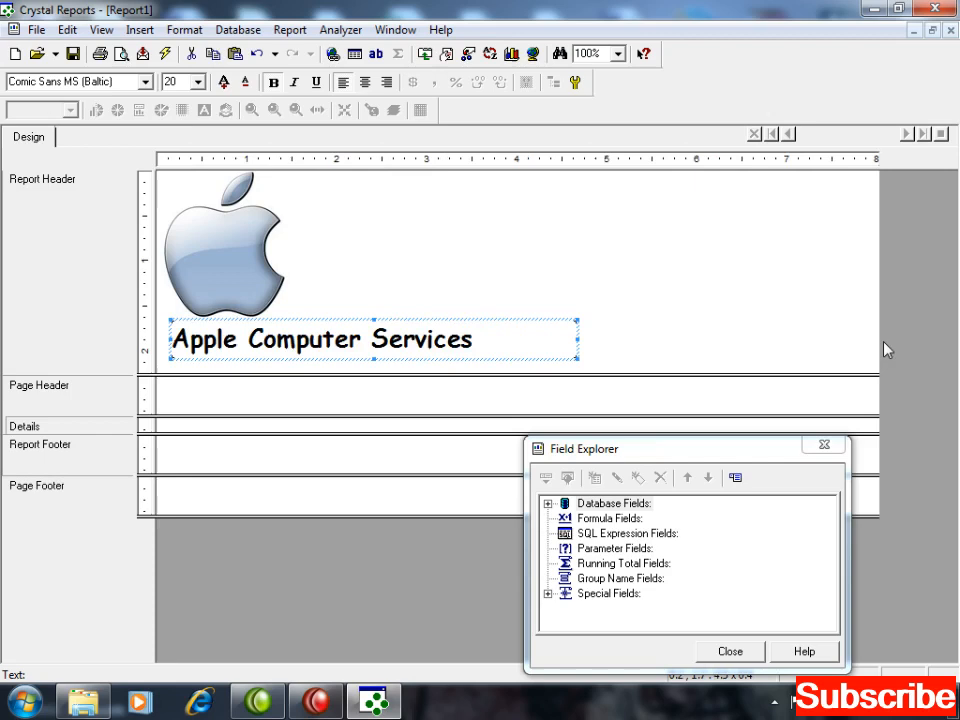
# Step: Move the header title up beside the Apple logo, about 1.4 inches across and 0.7 inches down
pyautogui.press('Up')
pyautogui.press('Up')
pyautogui.press('Up')
pyautogui.press('Up')
pyautogui.press('Up')
pyautogui.press('Up')
pyautogui.press('Up')
pyautogui.press('Up')
pyautogui.press('Up')
pyautogui.press('Up')
pyautogui.press('Up')
pyautogui.press('Up')
pyautogui.press('Right')
pyautogui.press('Right')
pyautogui.press('Right')
pyautogui.press('Right')
pyautogui.press('Right')
pyautogui.press('Right')
pyautogui.press('Right')
pyautogui.press('Right')
pyautogui.press('Right')
pyautogui.press('Right')
pyautogui.press('Right')
pyautogui.press('Right')
pyautogui.press('Up')
pyautogui.press('Up')
pyautogui.press('Up')
pyautogui.press('Up')
pyautogui.press('Up')
pyautogui.press('Up')
pyautogui.press('Right')
pyautogui.press('Right')
pyautogui.press('Right')
pyautogui.press('Right')
pyautogui.press('Right')
pyautogui.press('Right')
pyautogui.press('Right')
pyautogui.press('Right')
pyautogui.press('Right')
pyautogui.press('Right')
pyautogui.press('Right')
pyautogui.press('Right')
pyautogui.press('Up')
pyautogui.press('Up')
pyautogui.press('Up')
pyautogui.press('Up')
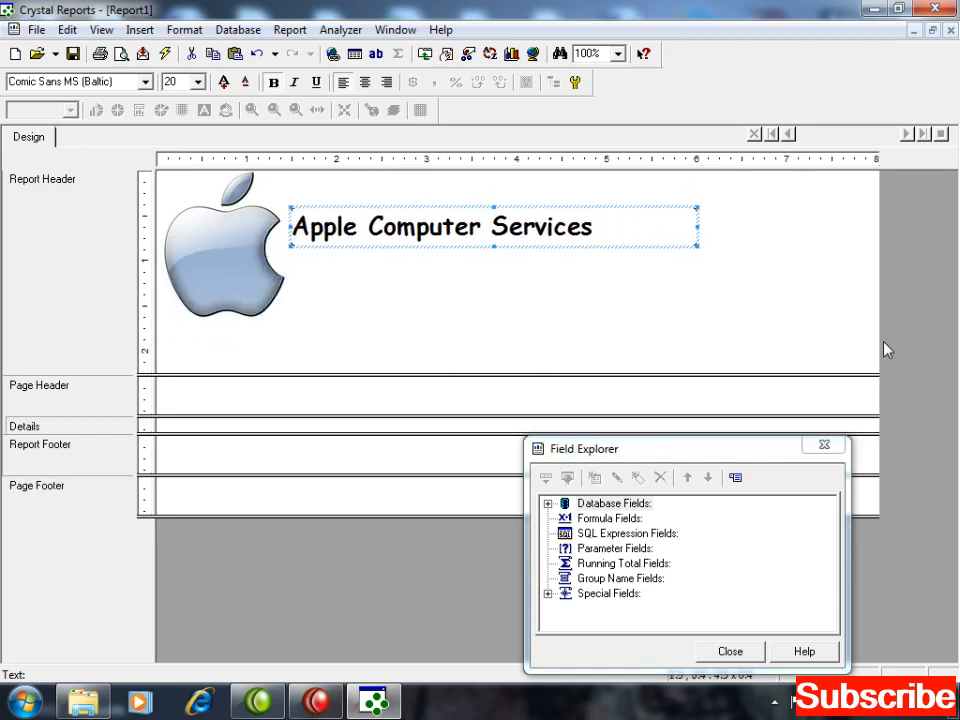
pyautogui.press('Down')
pyautogui.press('Down')
pyautogui.press('Down')
pyautogui.press('Down')
pyautogui.press('Down')
pyautogui.press('Down')
pyautogui.press('Left')
pyautogui.press('Left')
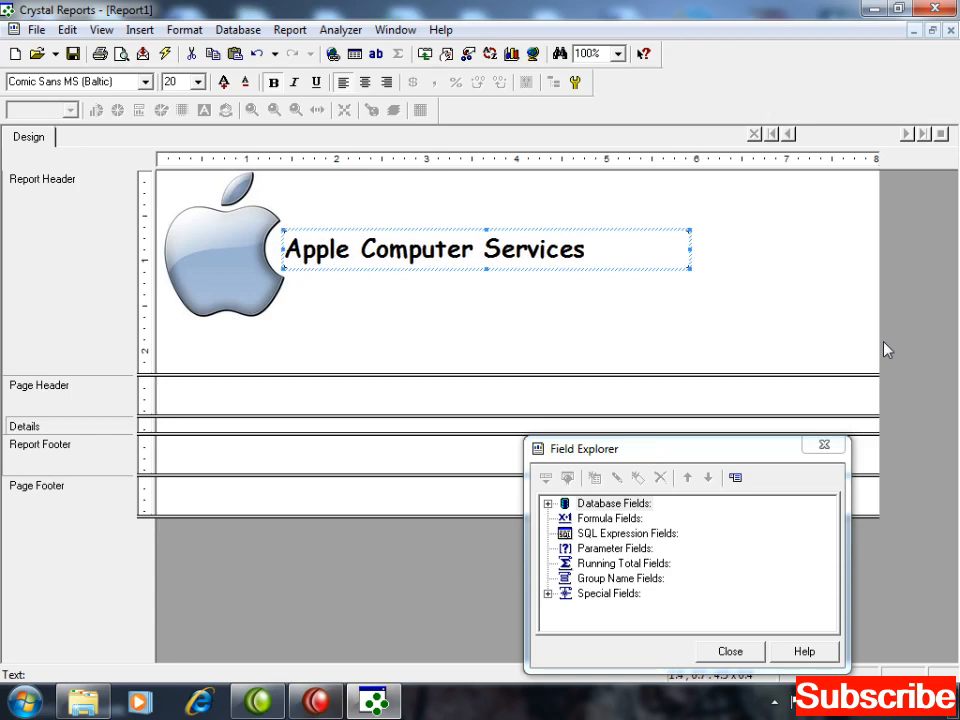
# Step: Increase the height of the header title's frame to about 0.8 inches to fit two lines of text
pyautogui.click(551, 336)
pyautogui.click(489, 251)
pyautogui.click(490, 293)
pyautogui.click(491, 250)
pyautogui.hotkey('shift', 'Down')
pyautogui.hotkey('shift', 'Down')
pyautogui.hotkey('shift', 'Down')
pyautogui.hotkey('shift', 'Down')
pyautogui.hotkey('shift', 'Down')
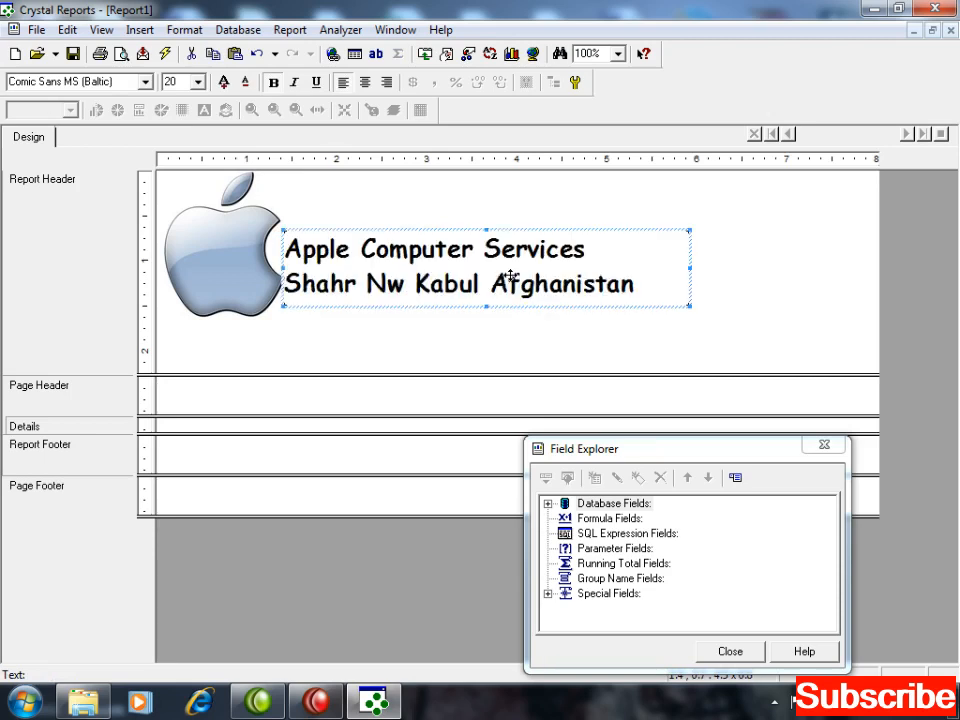
pyautogui.click(542, 363)
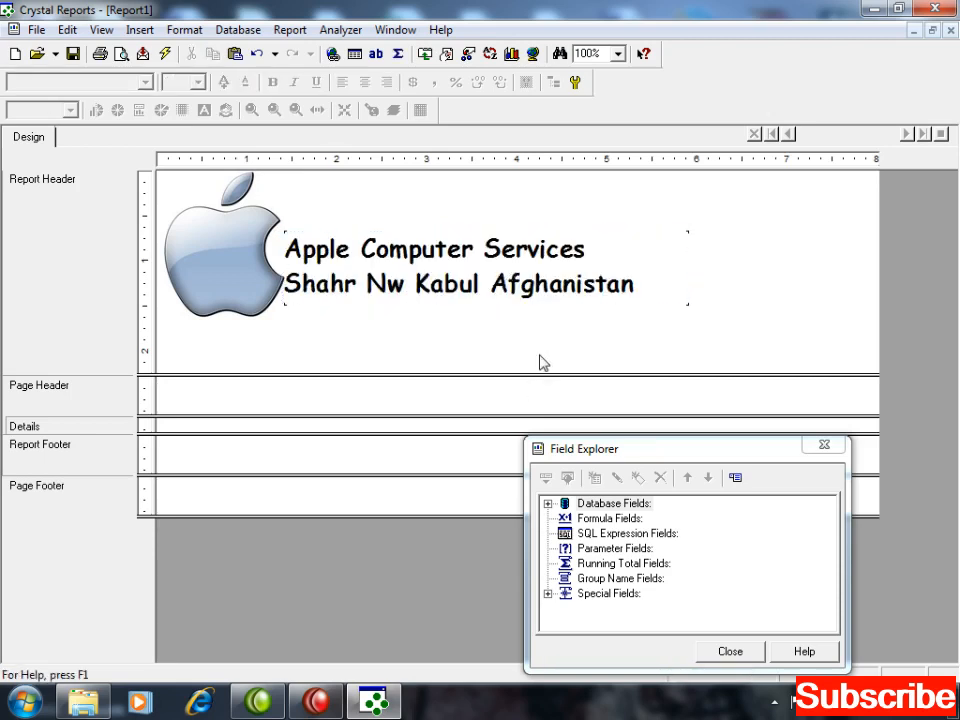
# Step: Recolour both lines of the header title in a custom light blue of red 132, green 132, blue 255
pyautogui.click(628, 284)
pyautogui.doubleClick(644, 285)
pyautogui.moveTo(647, 286); pyautogui.dragTo(306, 229)
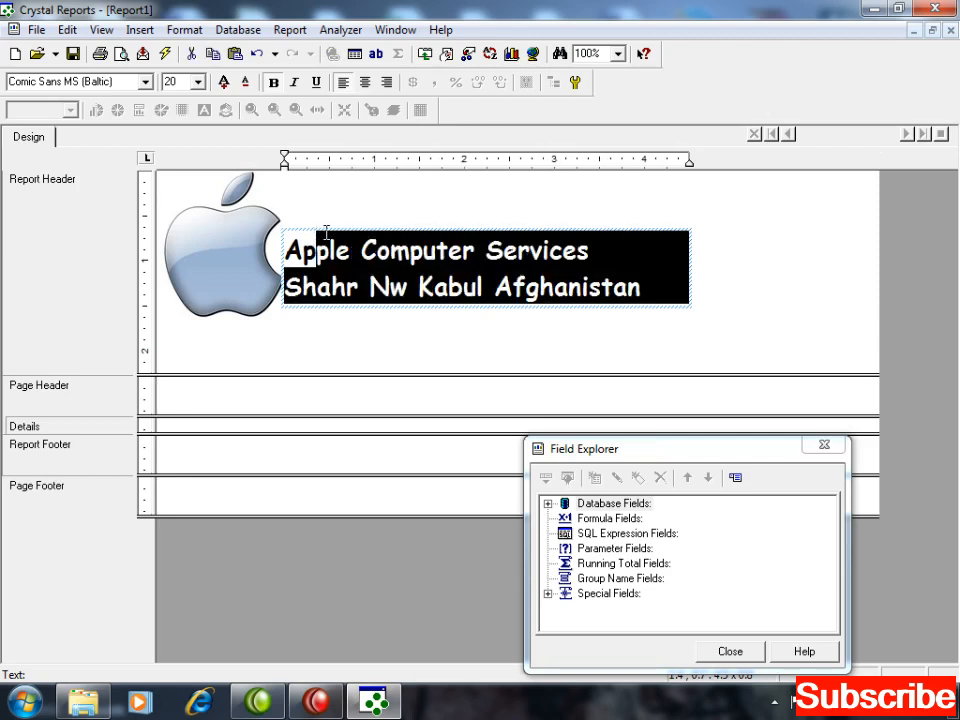
pyautogui.moveTo(287, 248); pyautogui.dragTo(697, 300)
pyautogui.rightClick(580, 287)
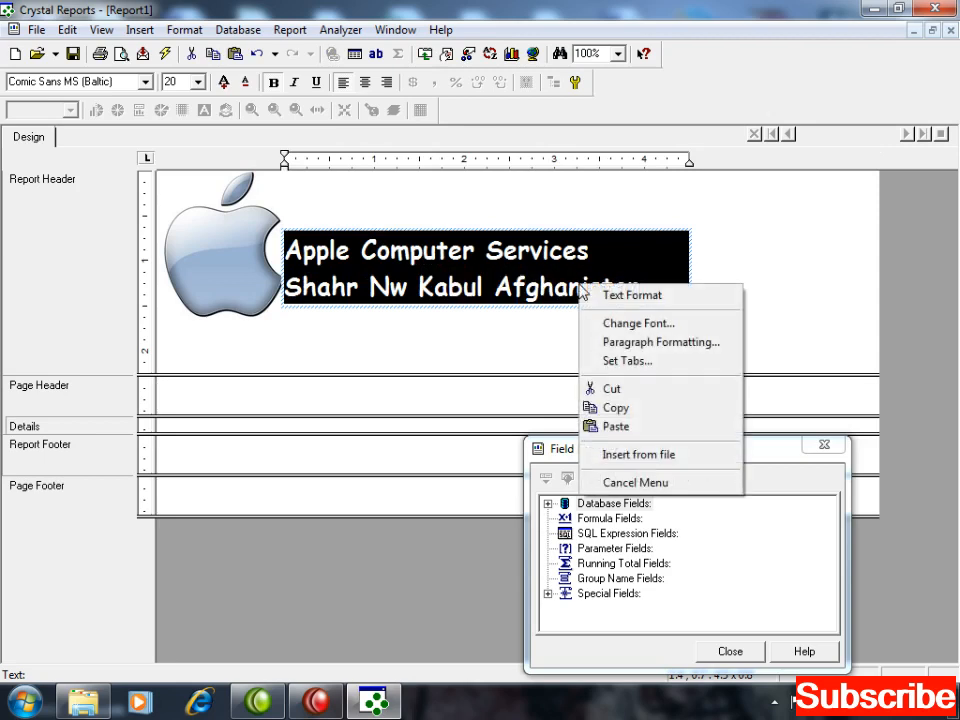
pyautogui.click(651, 328)
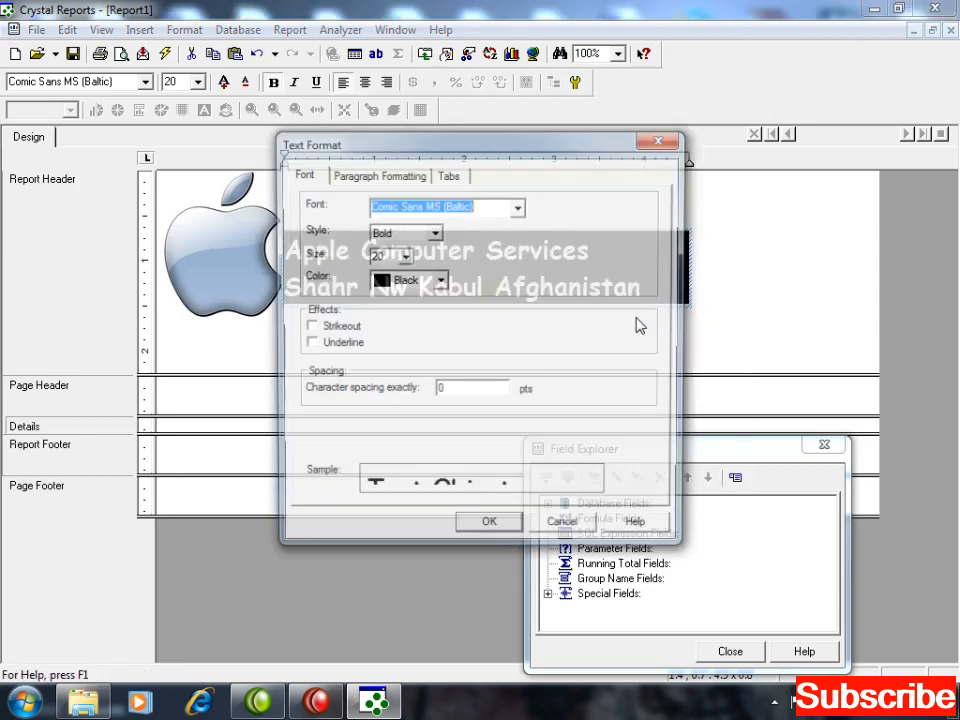
pyautogui.click(440, 281)
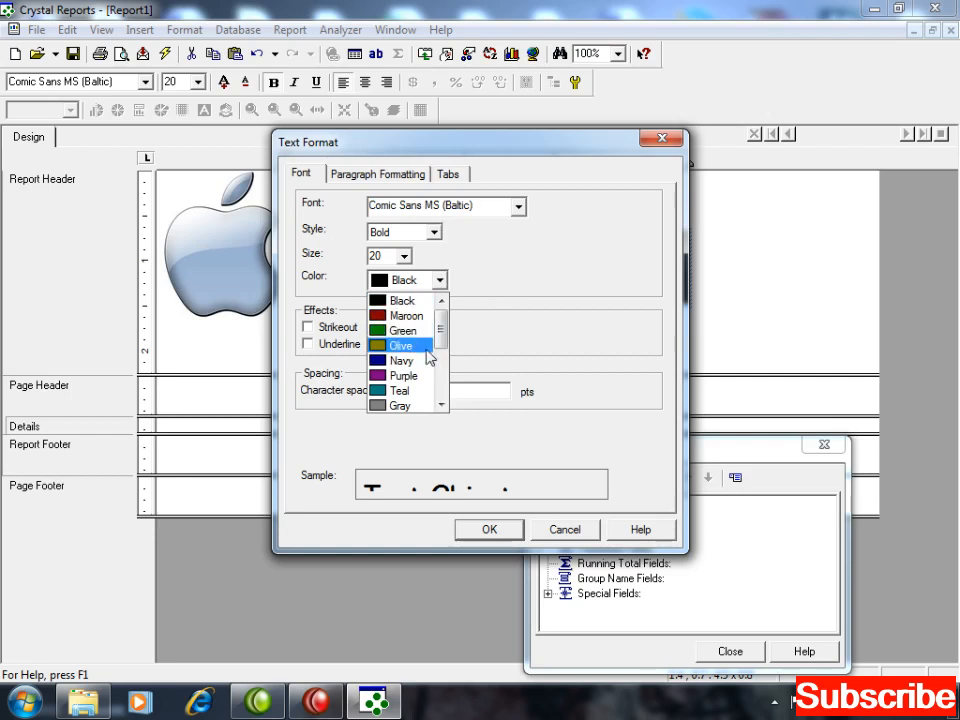
pyautogui.moveTo(445, 333); pyautogui.dragTo(443, 378)
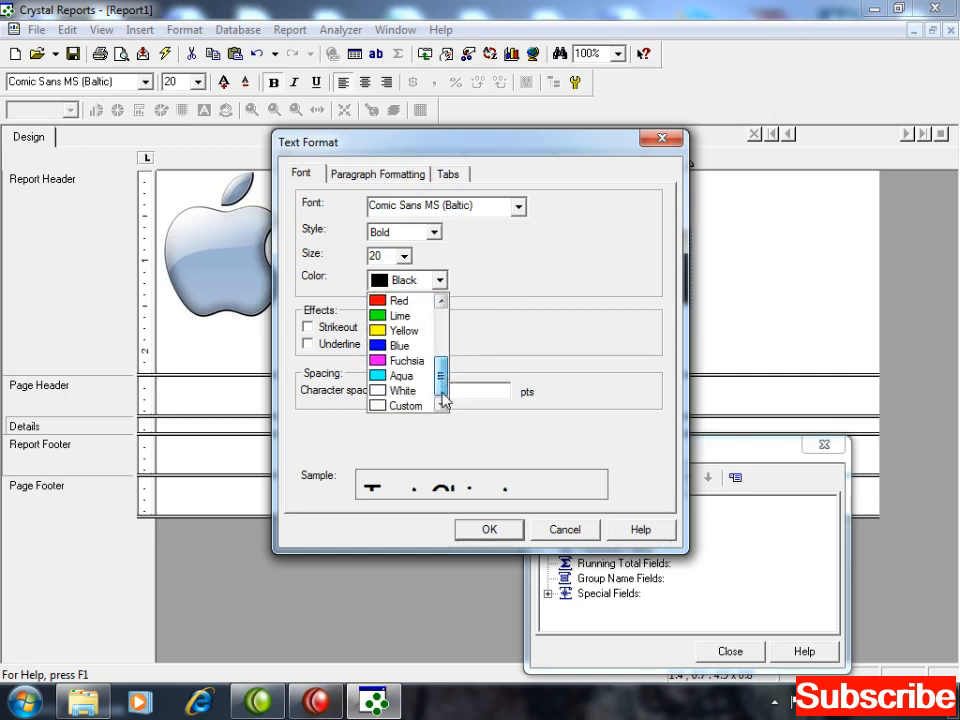
pyautogui.click(412, 406)
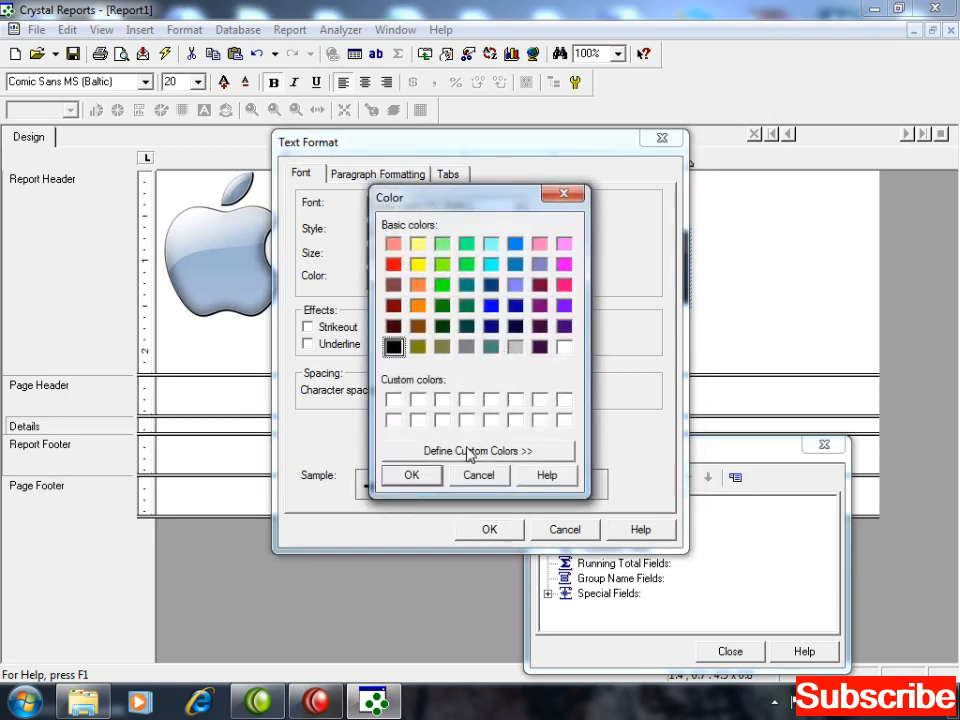
pyautogui.click(471, 451)
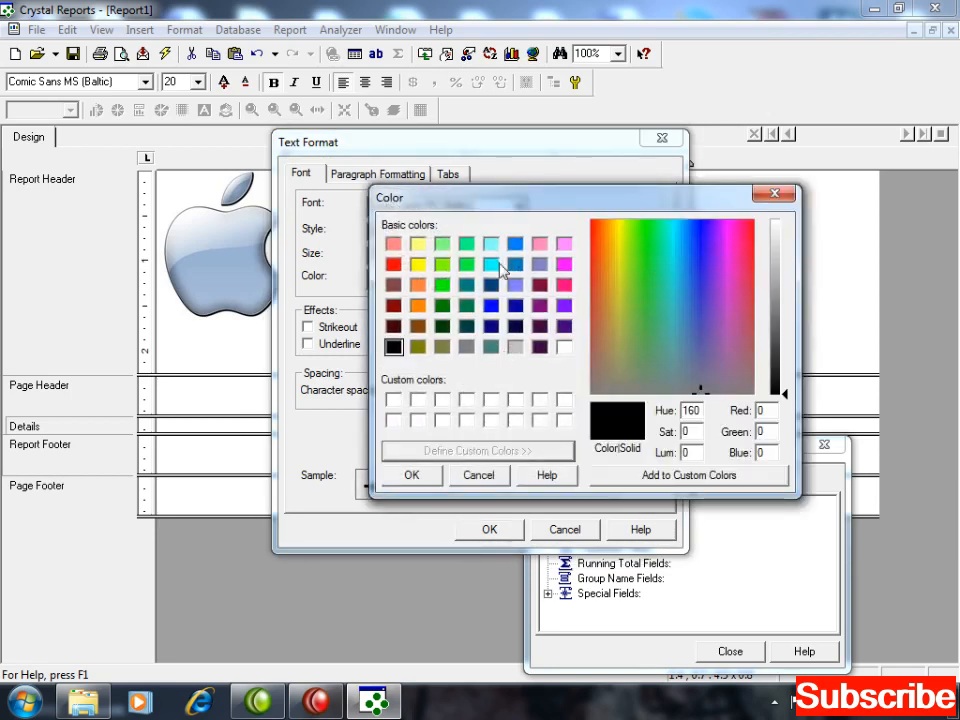
pyautogui.click(515, 305)
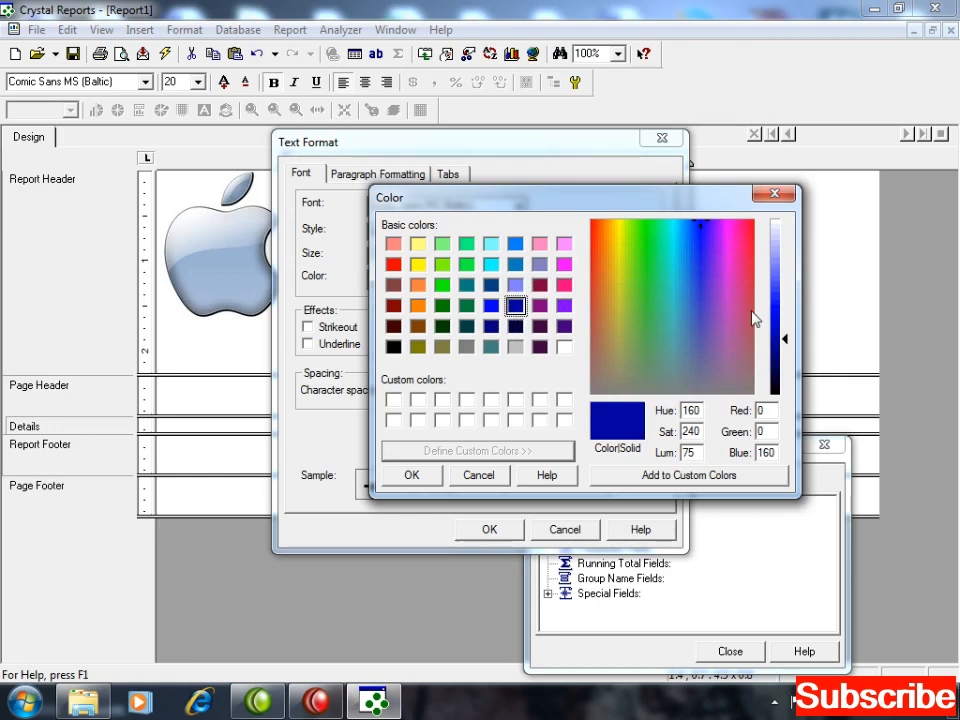
pyautogui.moveTo(786, 343); pyautogui.dragTo(787, 263)
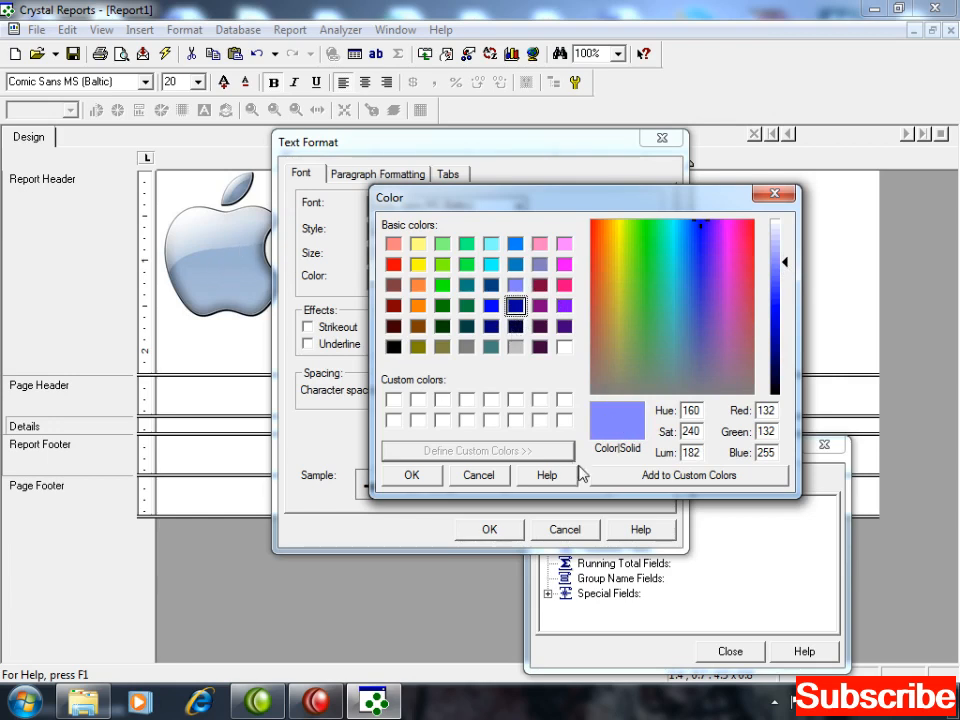
pyautogui.click(615, 475)
pyautogui.click(411, 475)
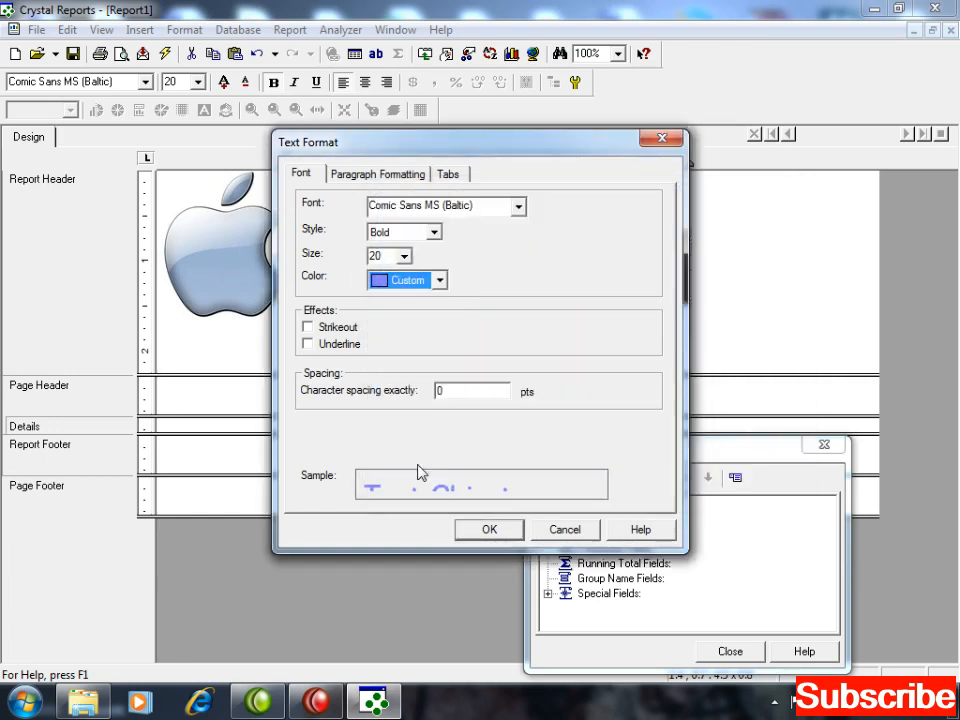
pyautogui.click(505, 532)
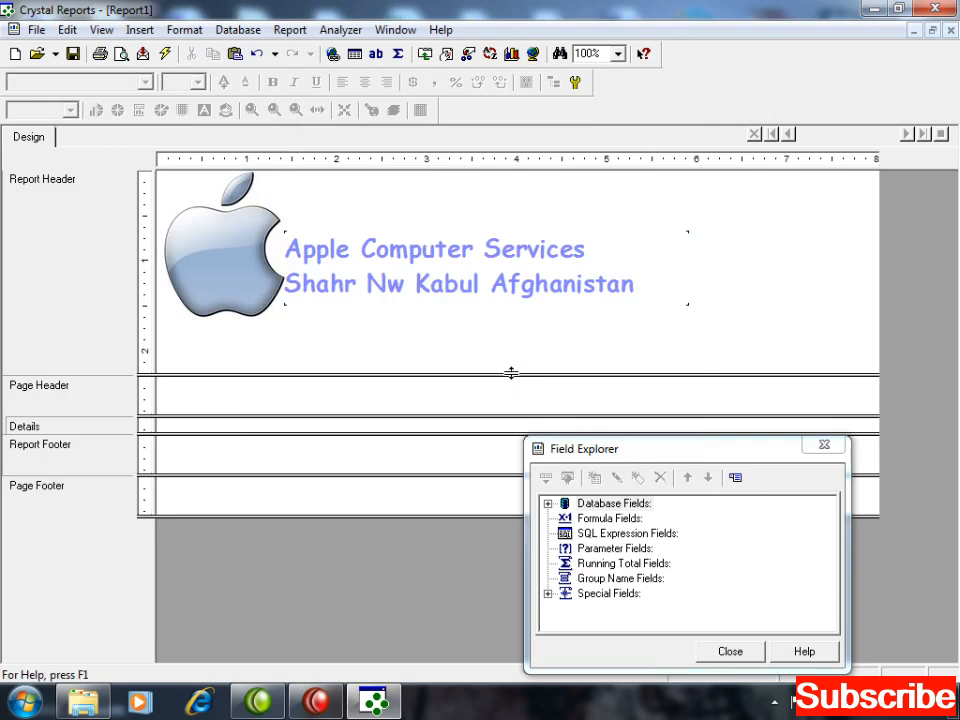
# Step: Draw a horizontal line about 8 inches long across the Report Header, just beneath the logo and title
pyautogui.click(139, 30)
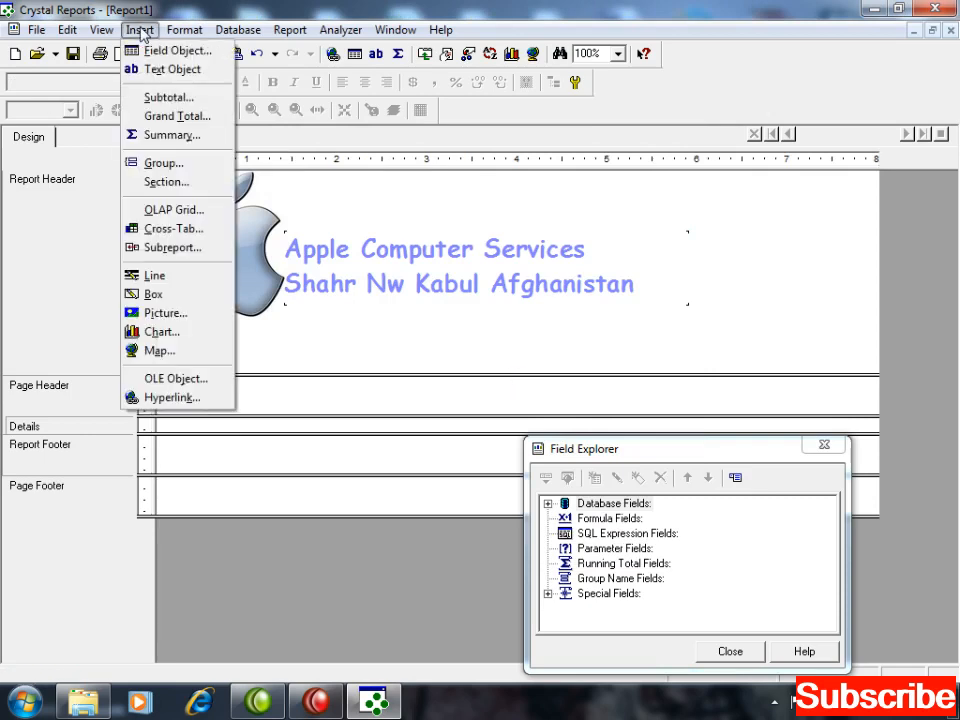
pyautogui.click(158, 277)
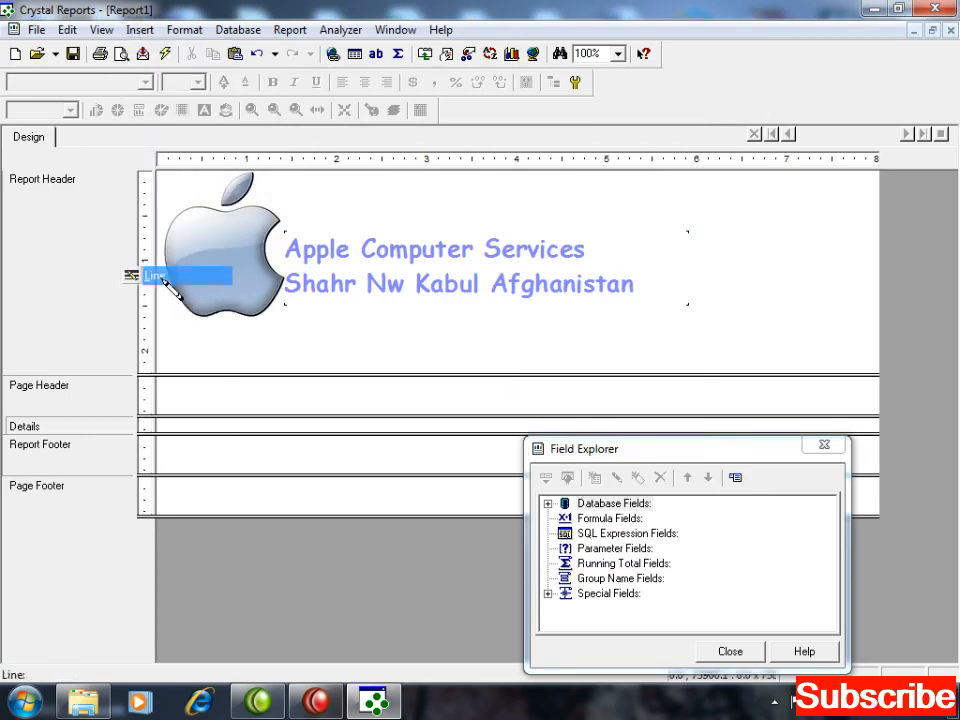
pyautogui.moveTo(160, 328); pyautogui.dragTo(880, 330)
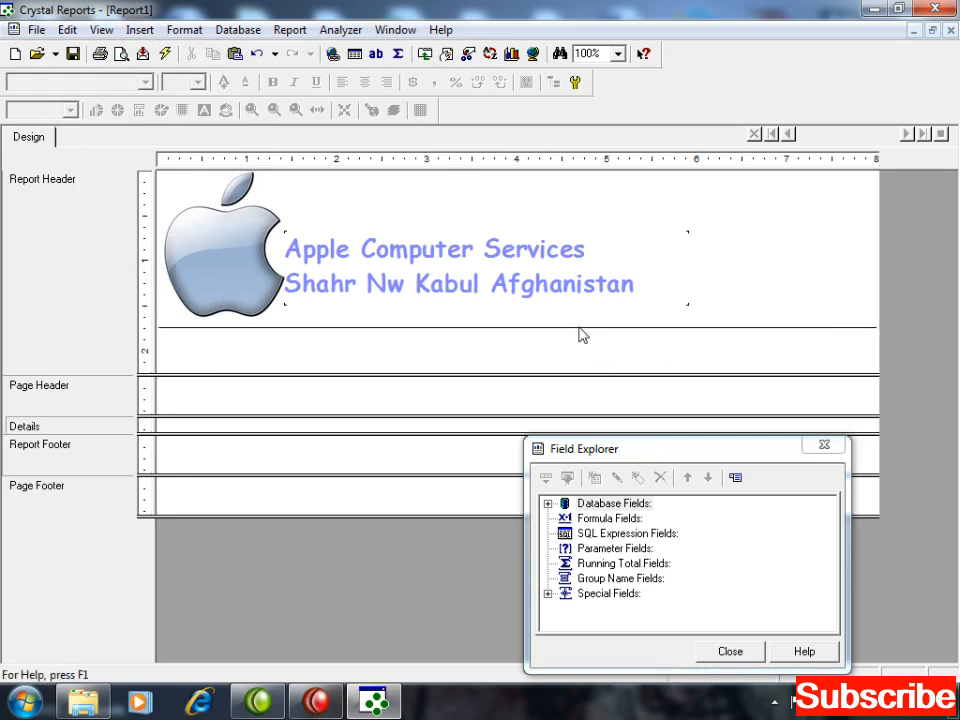
# Step: Paste a copy of the header line just below it and move the original down against the copy as a thicker rule
pyautogui.hotkey('ctrl', 'v')
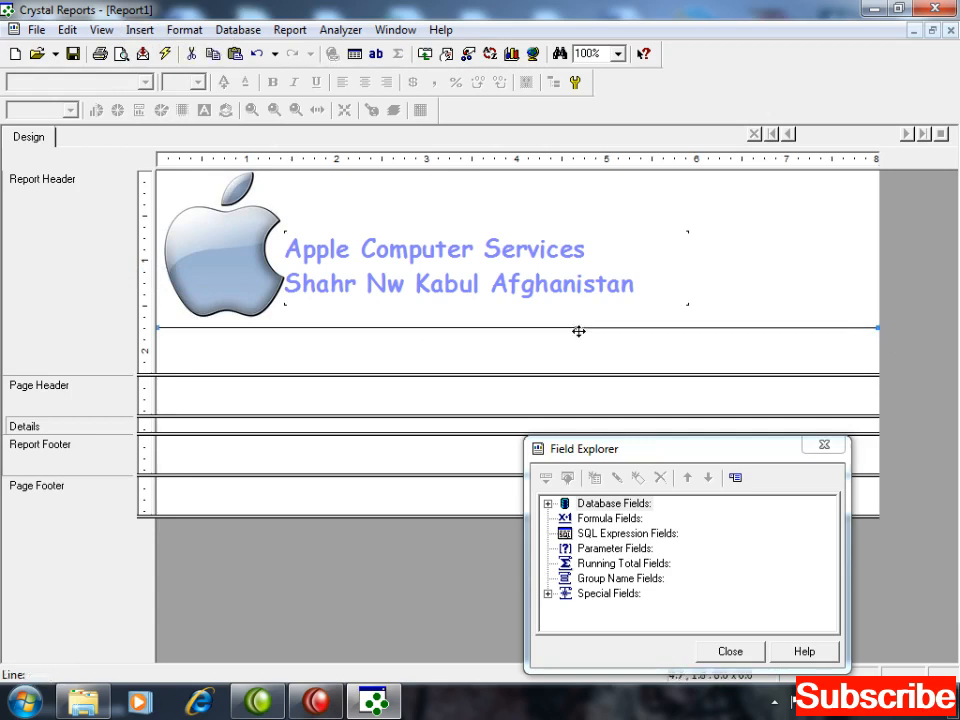
pyautogui.click(160, 335)
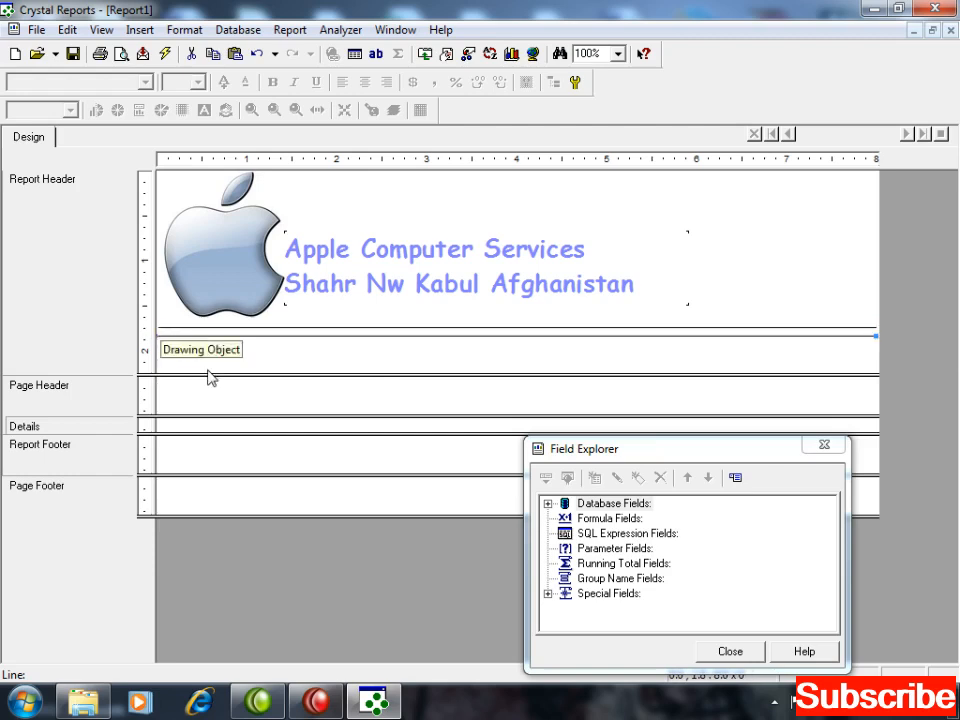
pyautogui.click(205, 328)
pyautogui.press('Down')
pyautogui.press('Down')
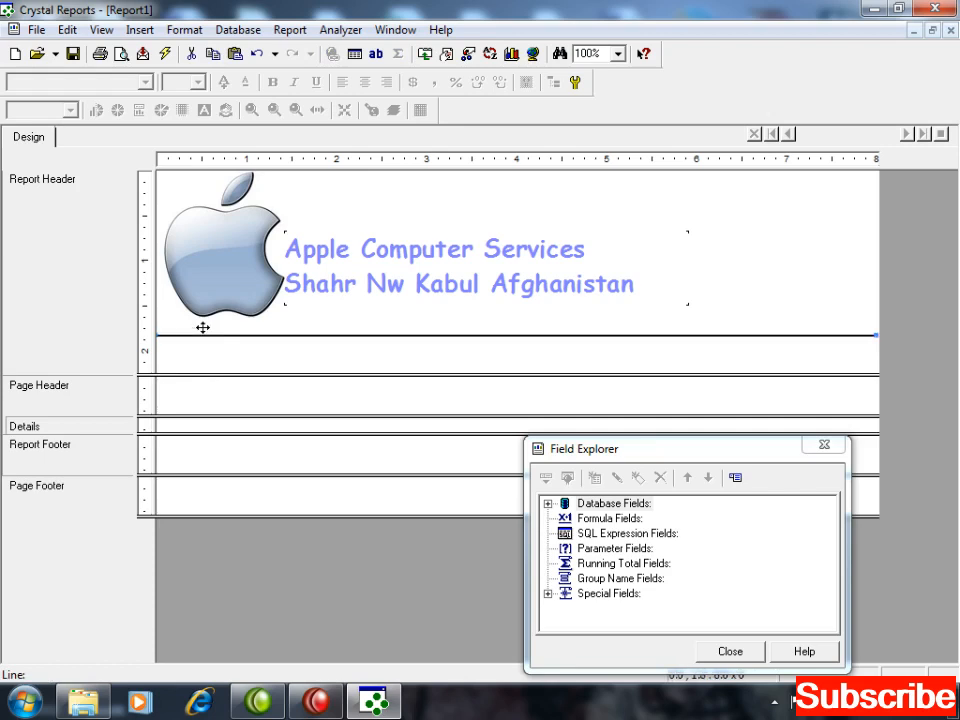
pyautogui.click(248, 355)
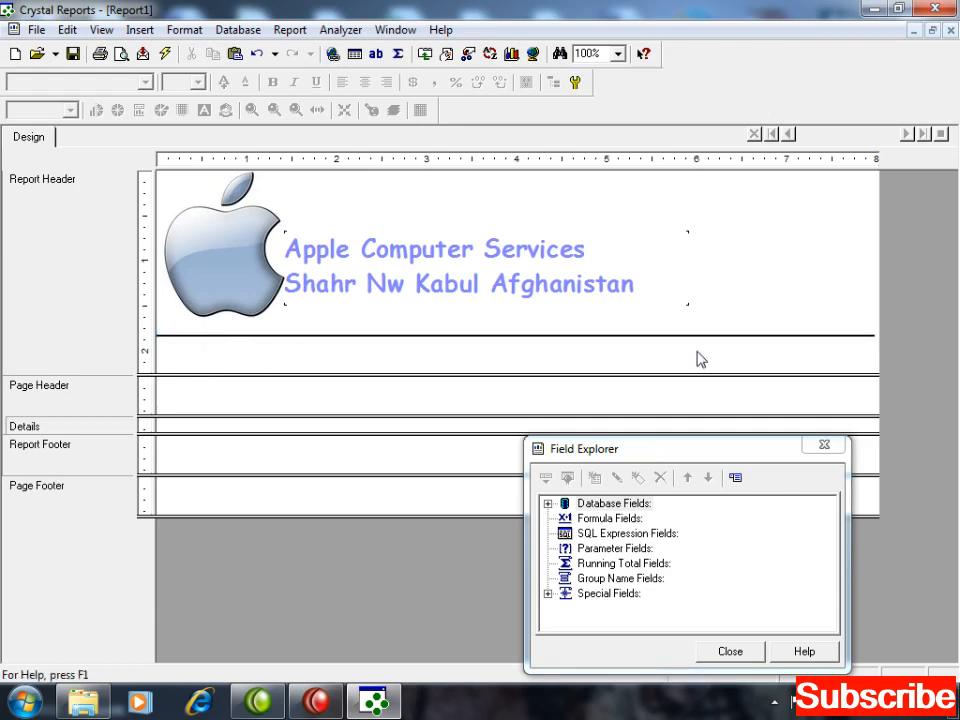
pyautogui.moveTo(706, 365); pyautogui.dragTo(730, 280)
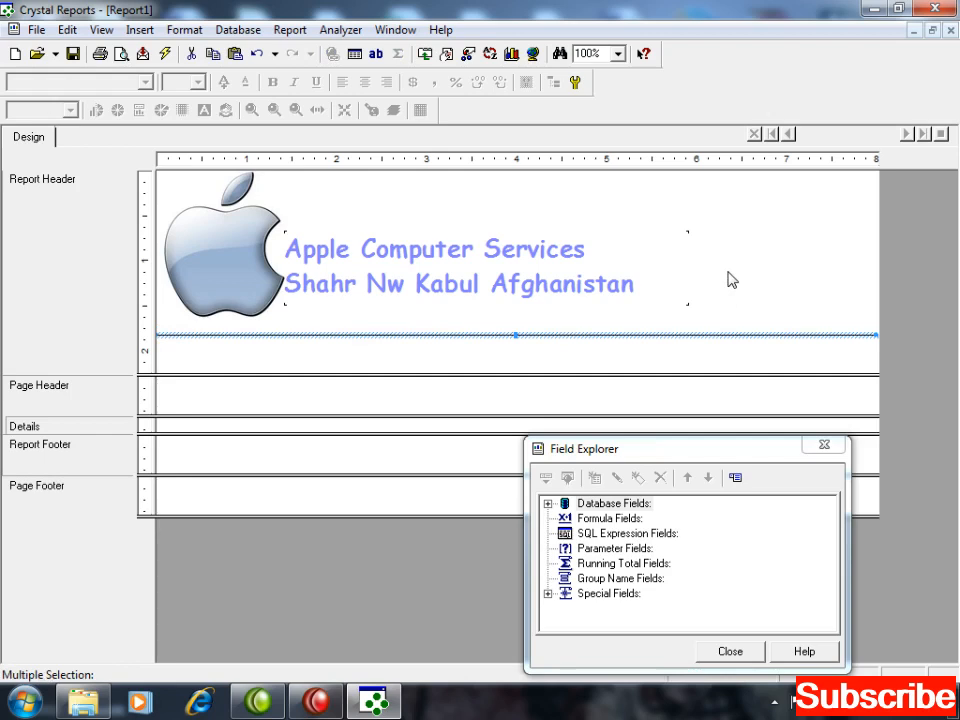
pyautogui.click(730, 280)
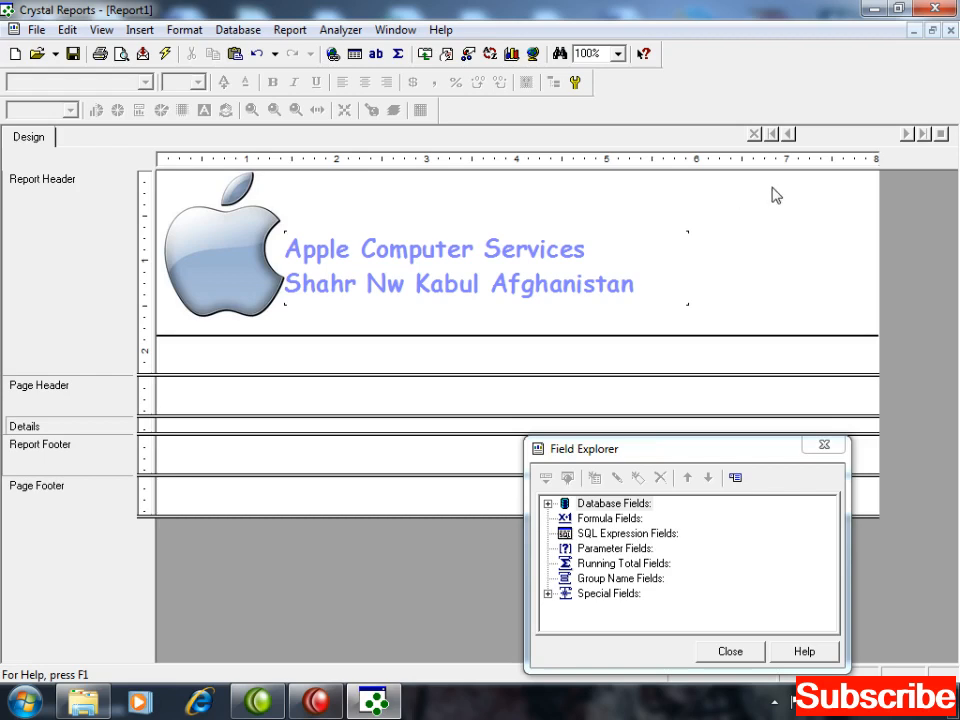
# Step: Add a text object reading "INVOICE # :" to the Report Header, about 5.3 inches across and 0.1 inches down
pyautogui.click(133, 29)
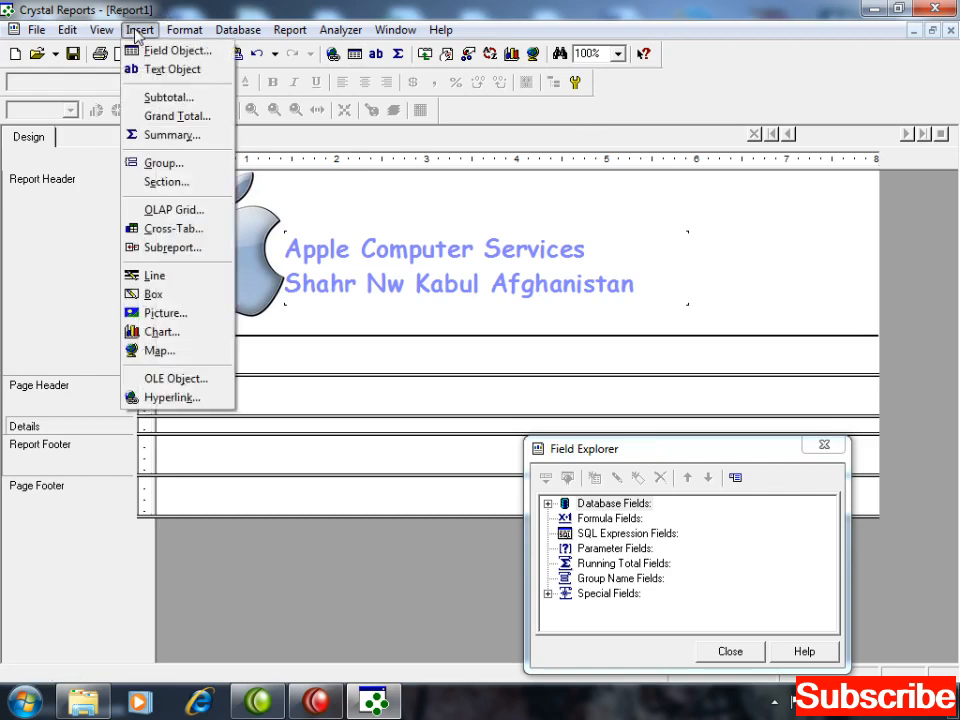
pyautogui.click(174, 69)
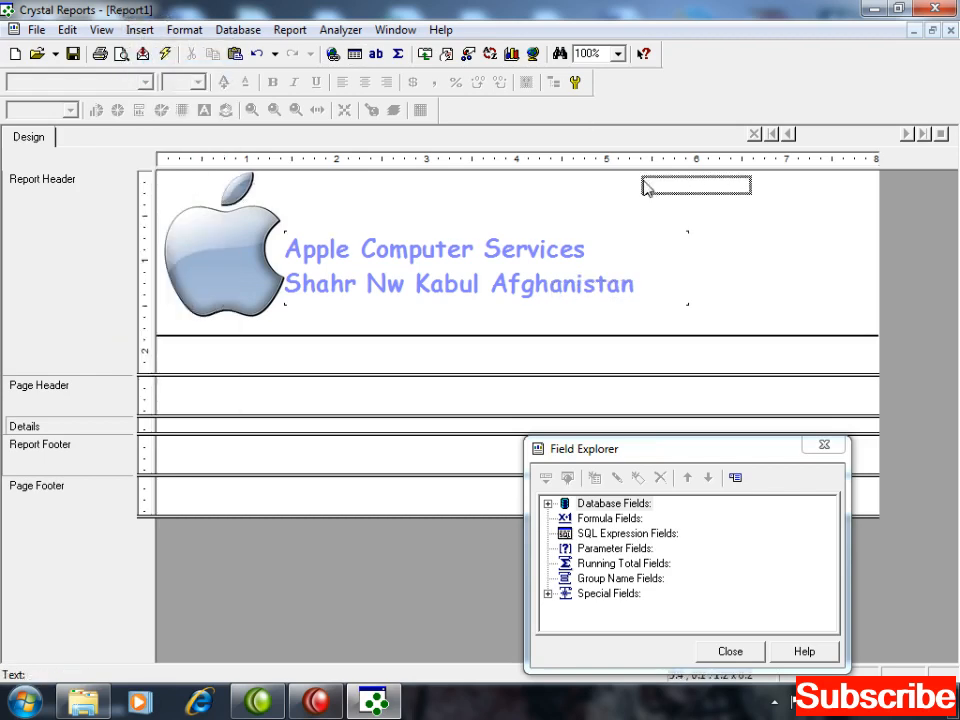
pyautogui.click(641, 188)
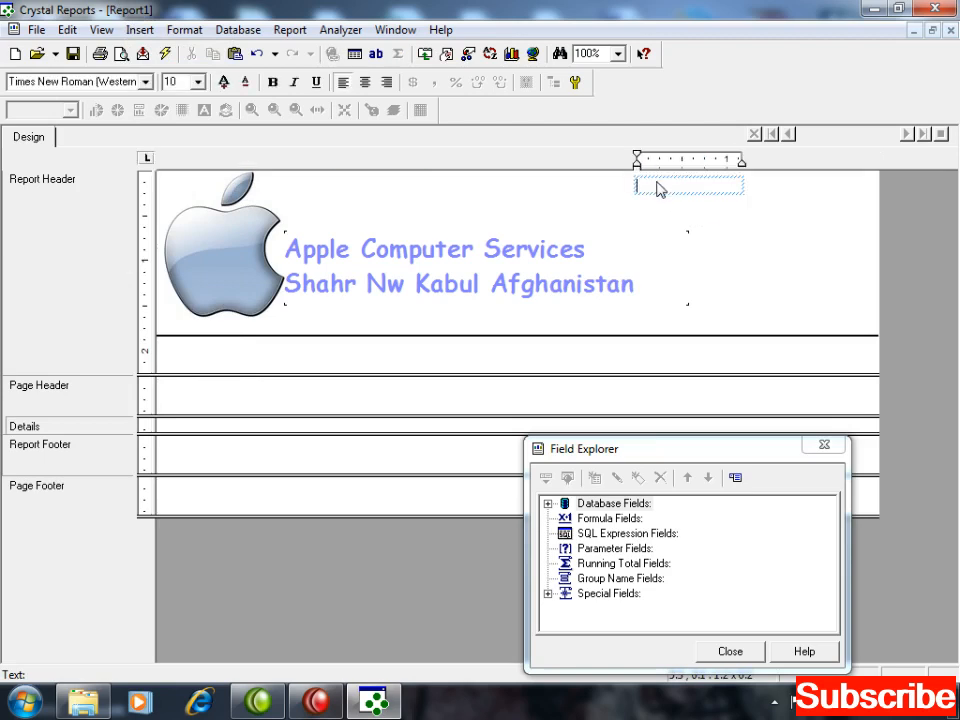
pyautogui.click(724, 235)
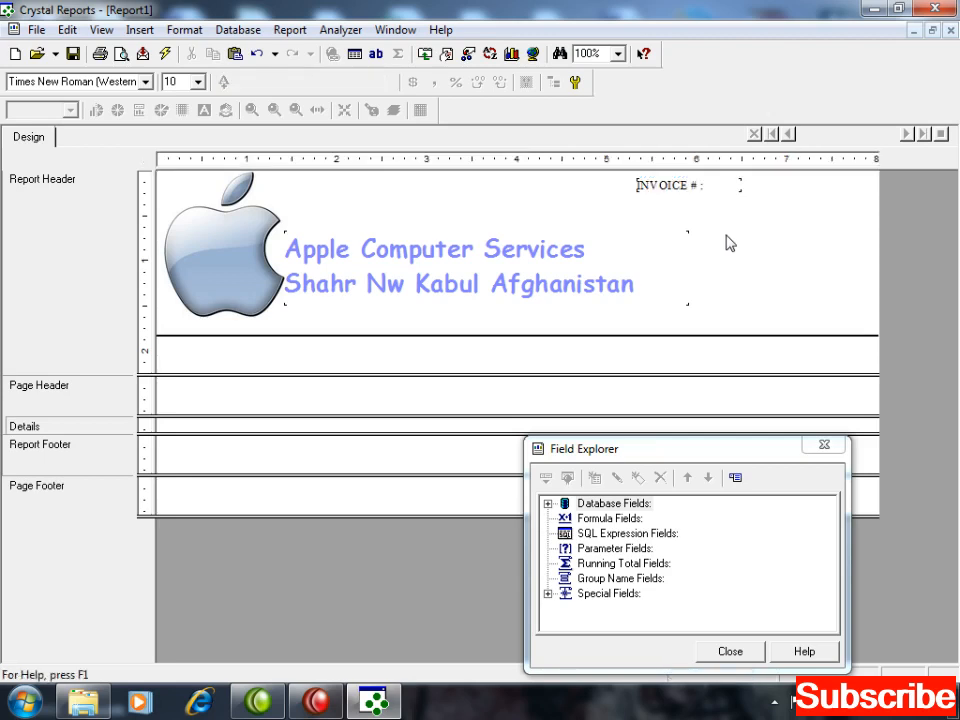
# Step: Format the invoice number label as bold Calibri (Baltic) at size 8
pyautogui.click(692, 185)
pyautogui.click(272, 82)
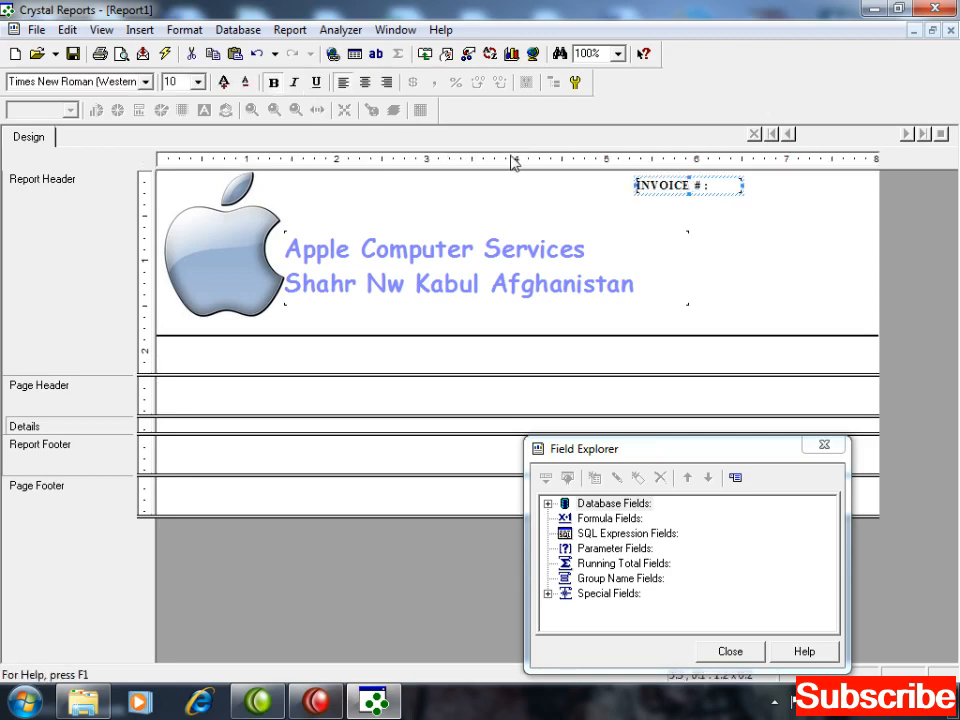
pyautogui.click(198, 83)
pyautogui.click(200, 101)
pyautogui.click(200, 101)
pyautogui.click(172, 99)
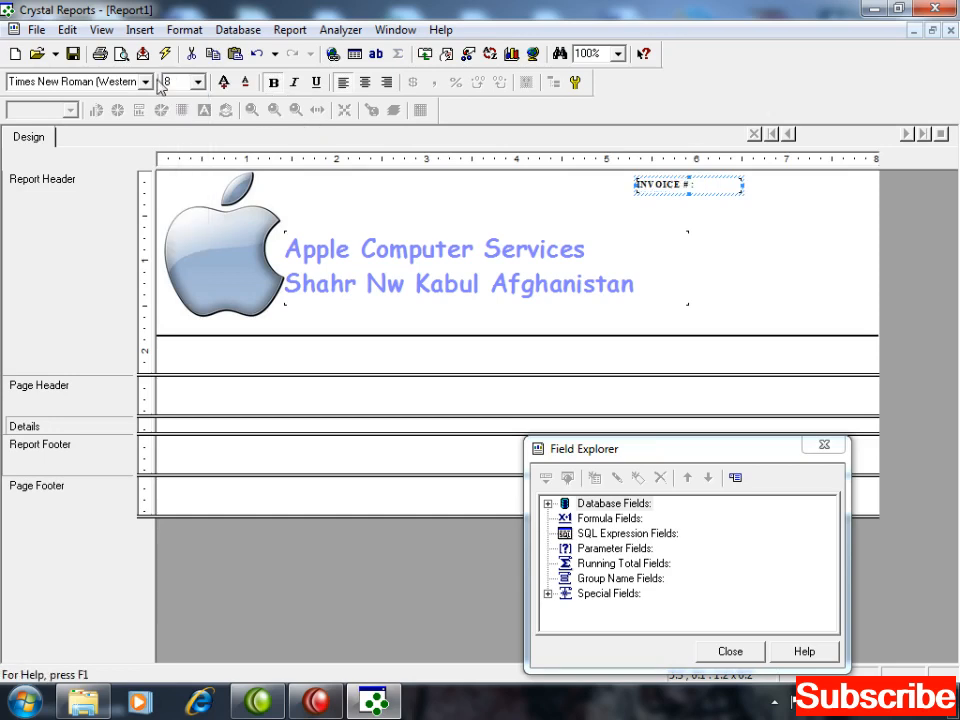
pyautogui.click(146, 82)
pyautogui.write('c')
pyautogui.press('Down')
pyautogui.press('Return')
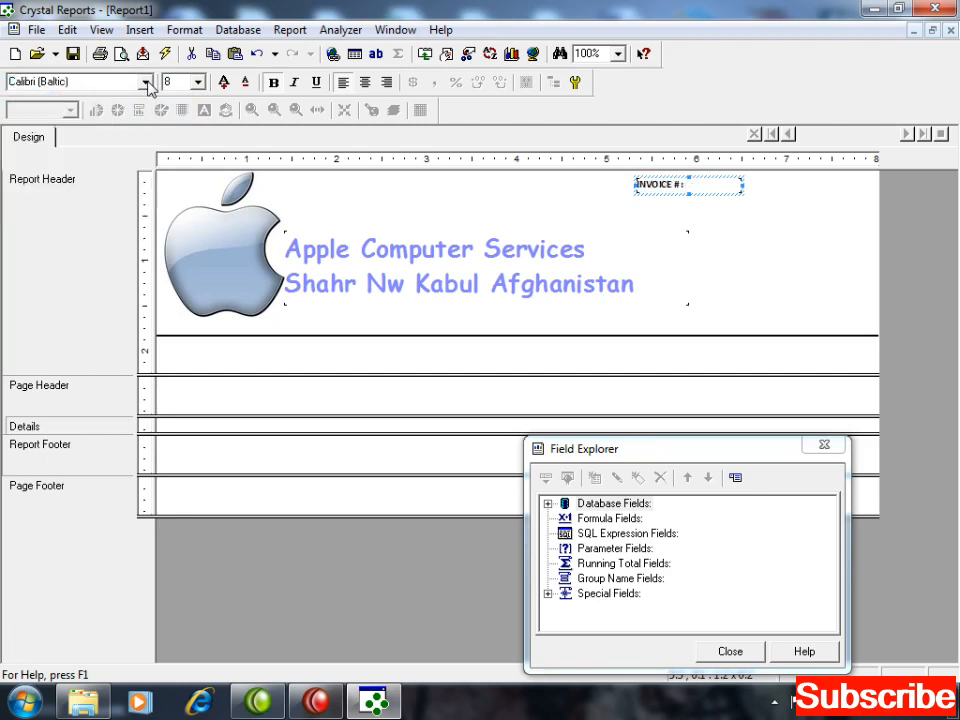
# Step: Narrow the invoice number label's frame to about 0.6 inches
pyautogui.click(634, 231)
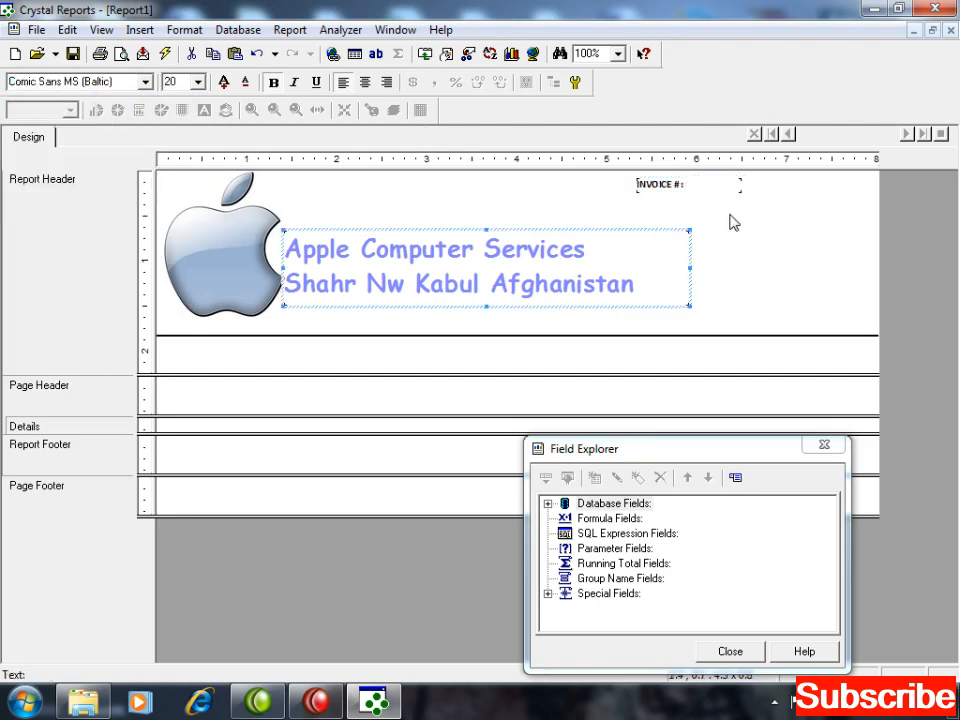
pyautogui.click(731, 220)
pyautogui.click(715, 187)
pyautogui.hotkey('shift', 'Left')
pyautogui.hotkey('shift', 'Left')
pyautogui.hotkey('shift', 'Left')
pyautogui.hotkey('shift', 'Left')
pyautogui.hotkey('shift', 'Left')
pyautogui.hotkey('shift', 'Left')
pyautogui.hotkey('shift', 'Left')
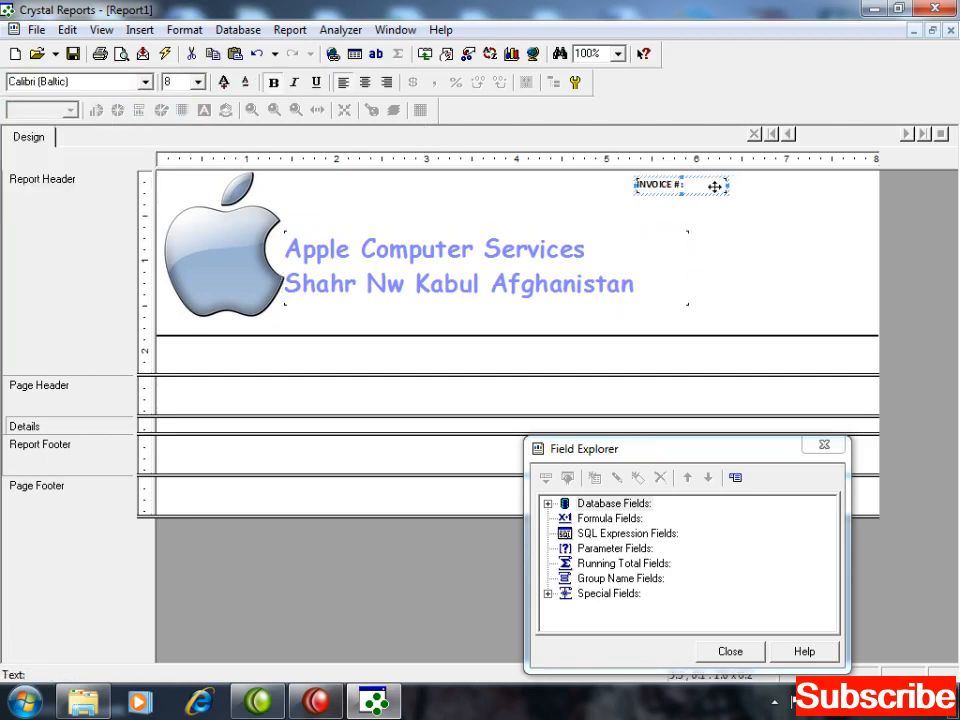
# Step: Place the customer table's cid field in the Report Header, to the right of the invoice number label
pyautogui.click(548, 504)
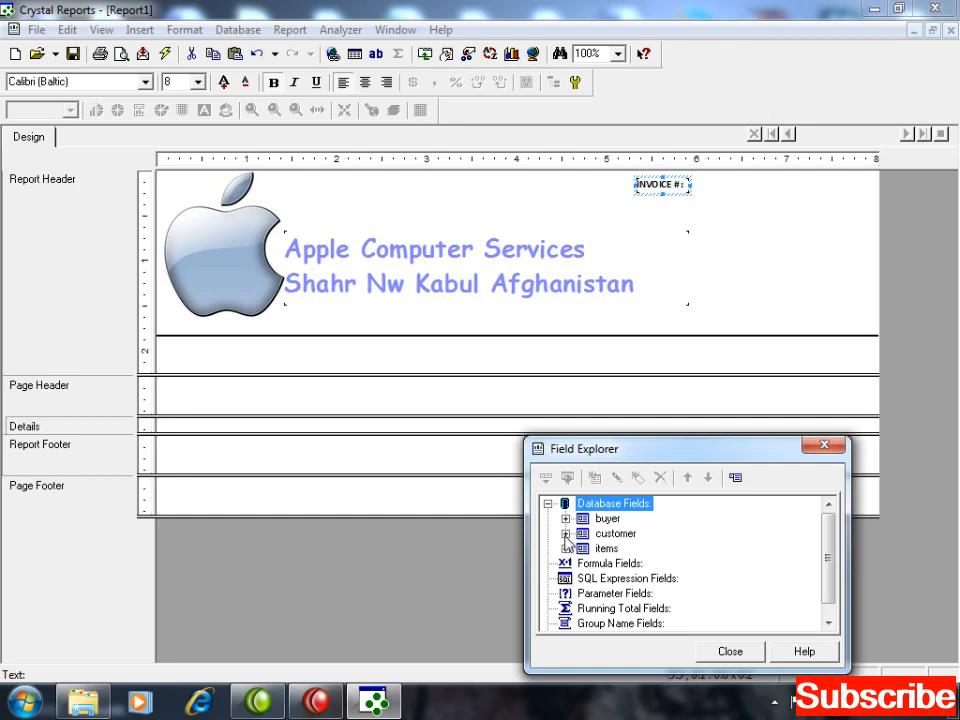
pyautogui.click(566, 534)
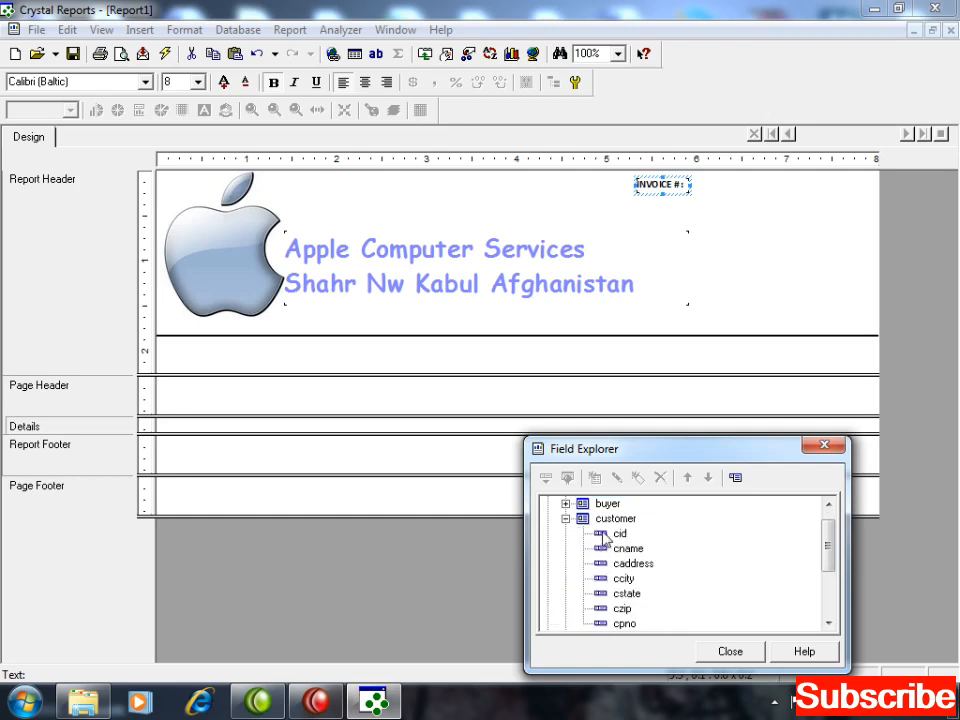
pyautogui.moveTo(604, 535); pyautogui.dragTo(780, 182)
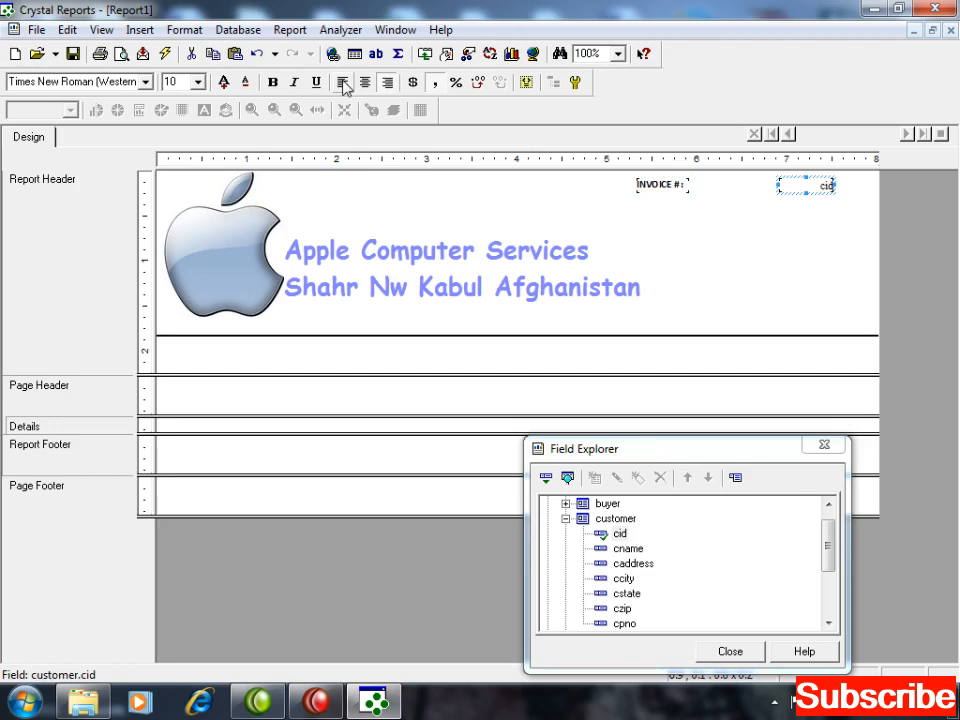
# Step: Format the cid field as left-aligned Calibri (Baltic) at size 8
pyautogui.click(199, 83)
pyautogui.click(200, 99)
pyautogui.click(200, 99)
pyautogui.click(180, 100)
pyautogui.click(146, 82)
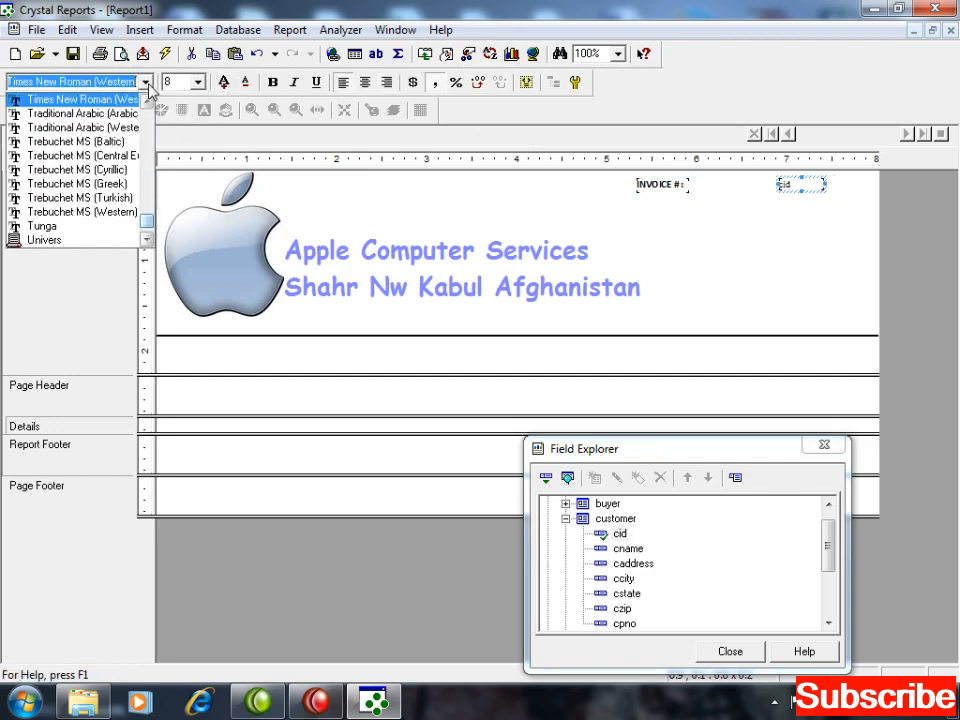
pyautogui.press('c')
pyautogui.press('Return')
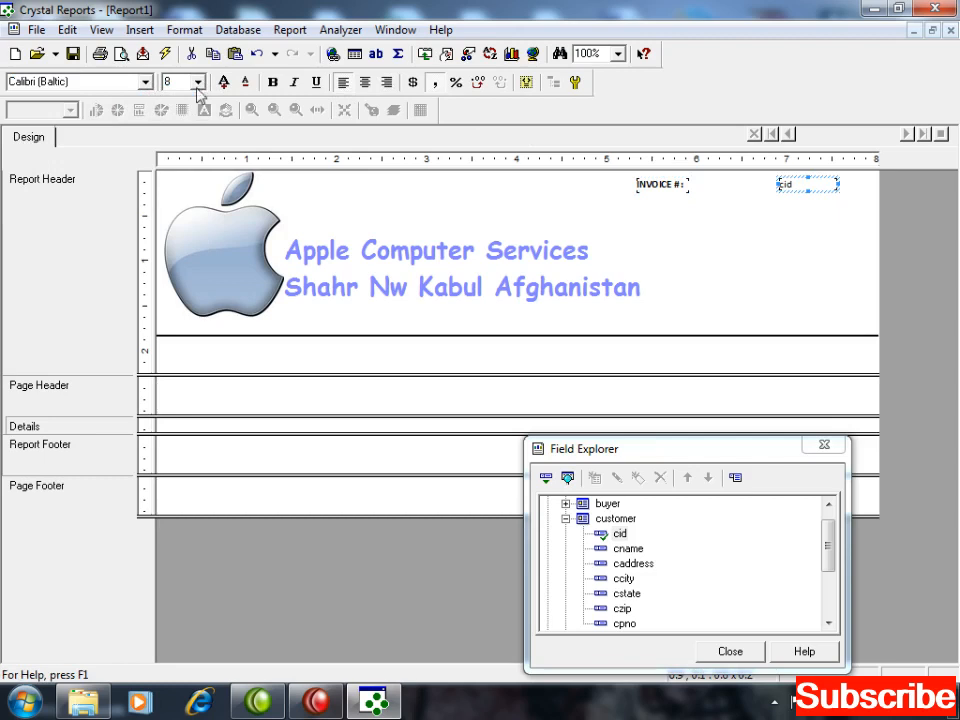
# Step: Shift the invoice number label right until it sits near the cid field, and preview the report
pyautogui.click(661, 183)
pyautogui.press('Right')
pyautogui.press('Right')
pyautogui.press('Right')
pyautogui.press('Right')
pyautogui.press('Right')
pyautogui.press('Right')
pyautogui.press('Right')
pyautogui.press('Right')
pyautogui.press('Right')
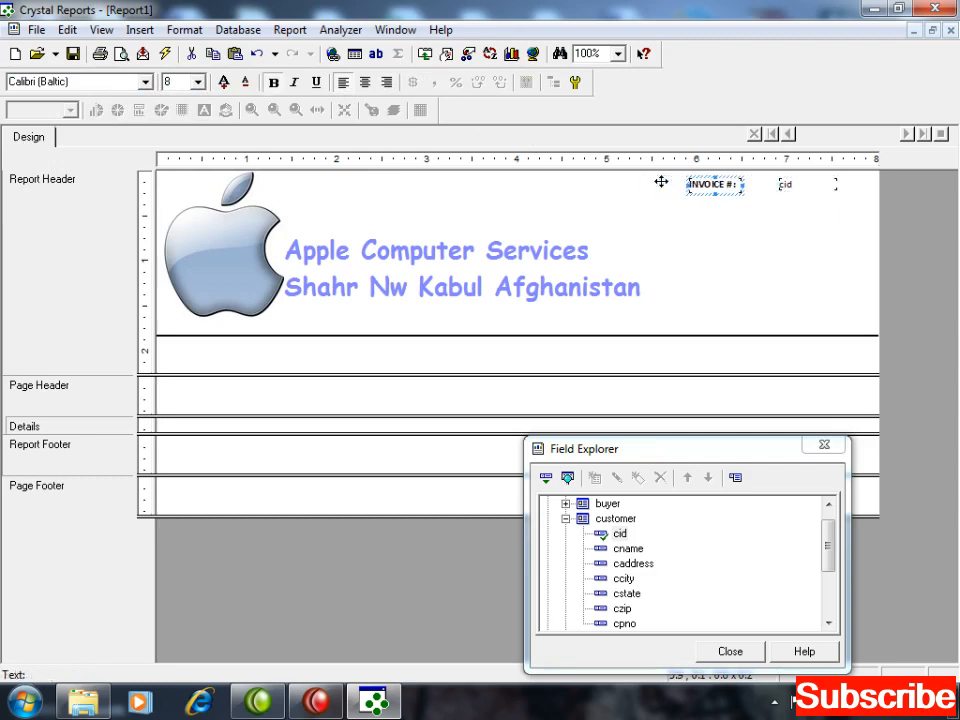
pyautogui.click(652, 328)
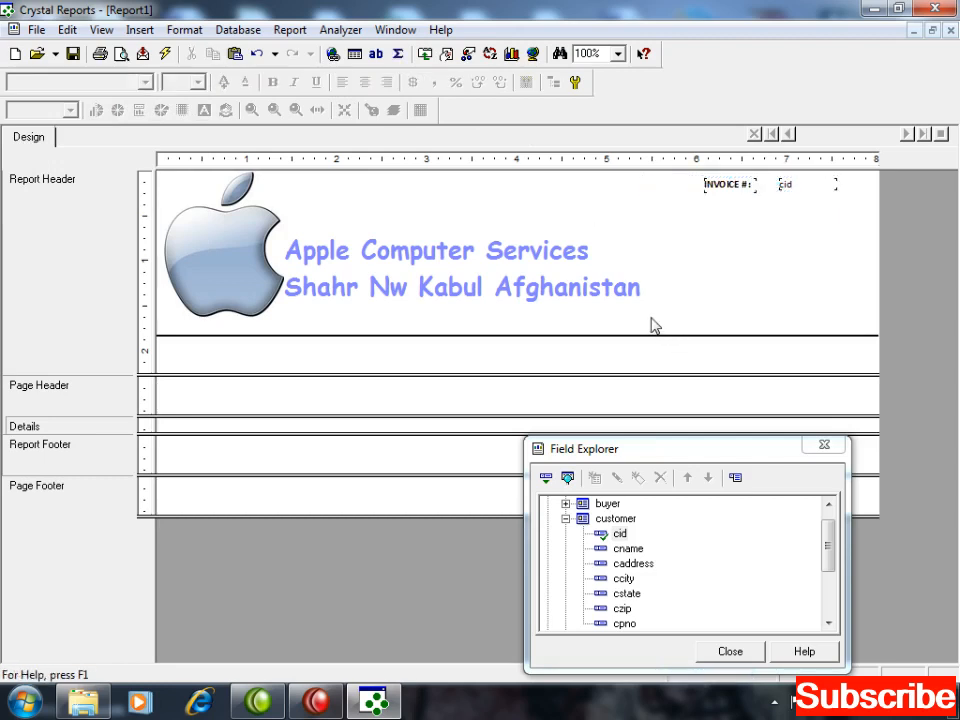
pyautogui.click(166, 56)
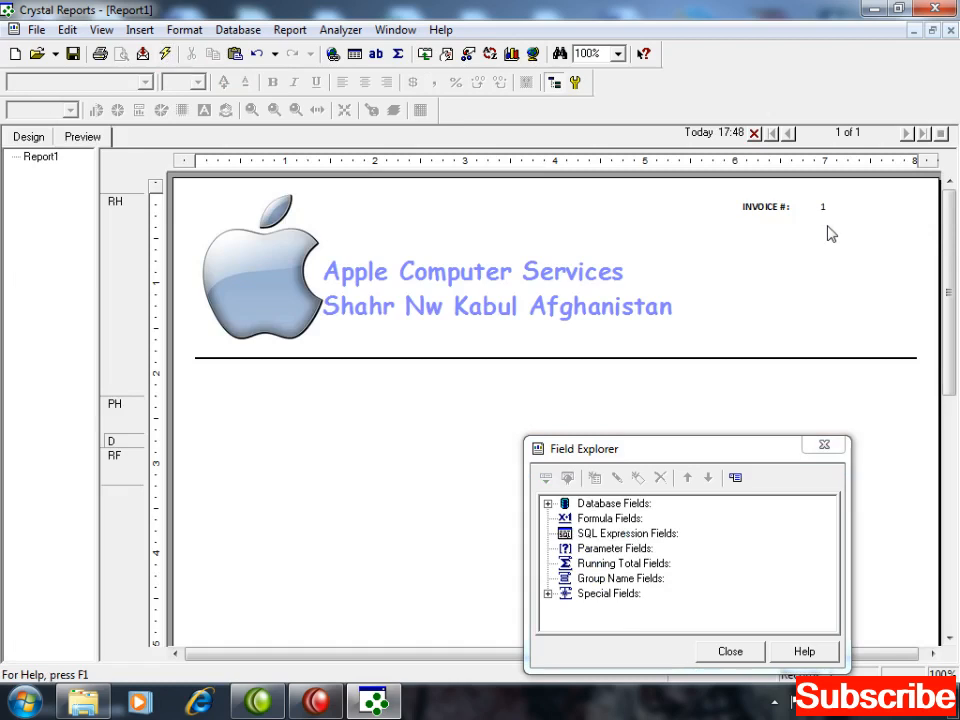
pyautogui.click(30, 138)
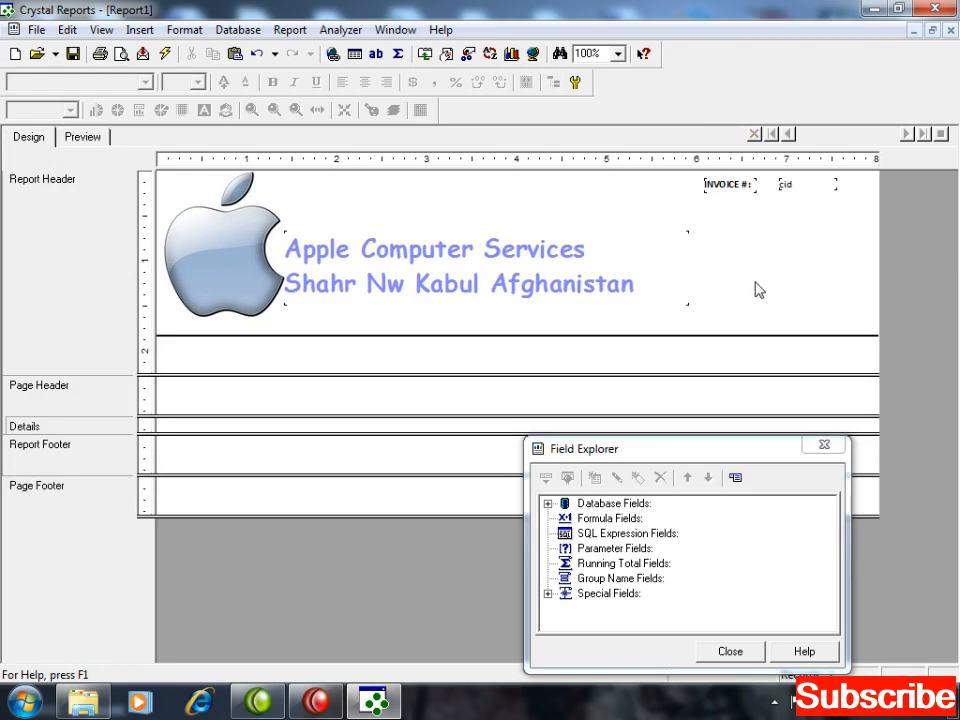
# Step: Draw a horizontal line about 1.3 inches long under the cid field, reaching the report's right edge
pyautogui.click(139, 30)
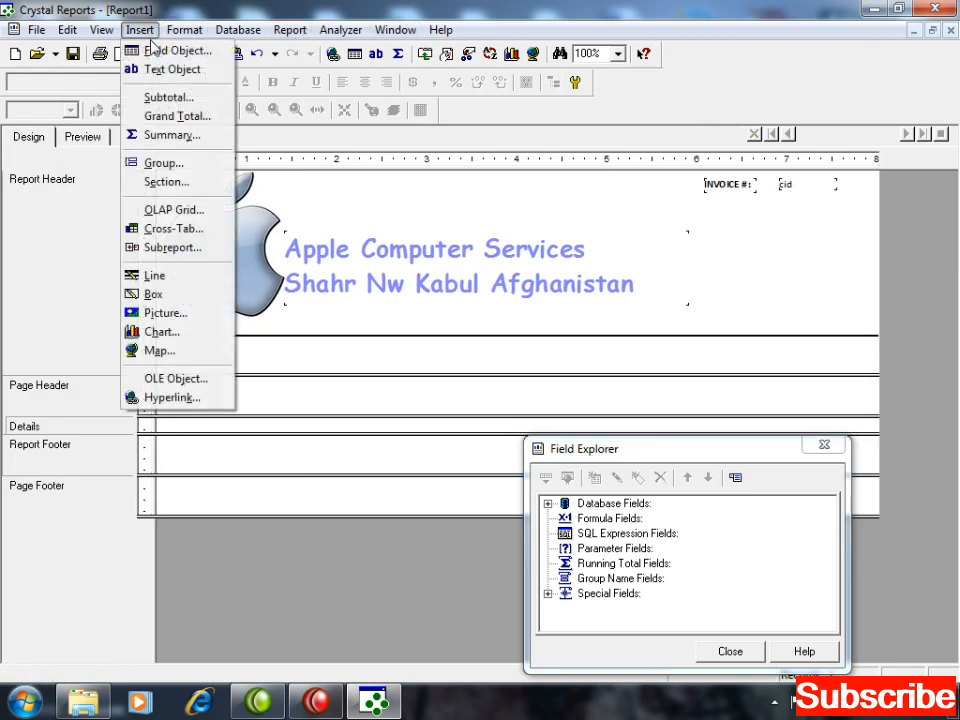
pyautogui.click(165, 275)
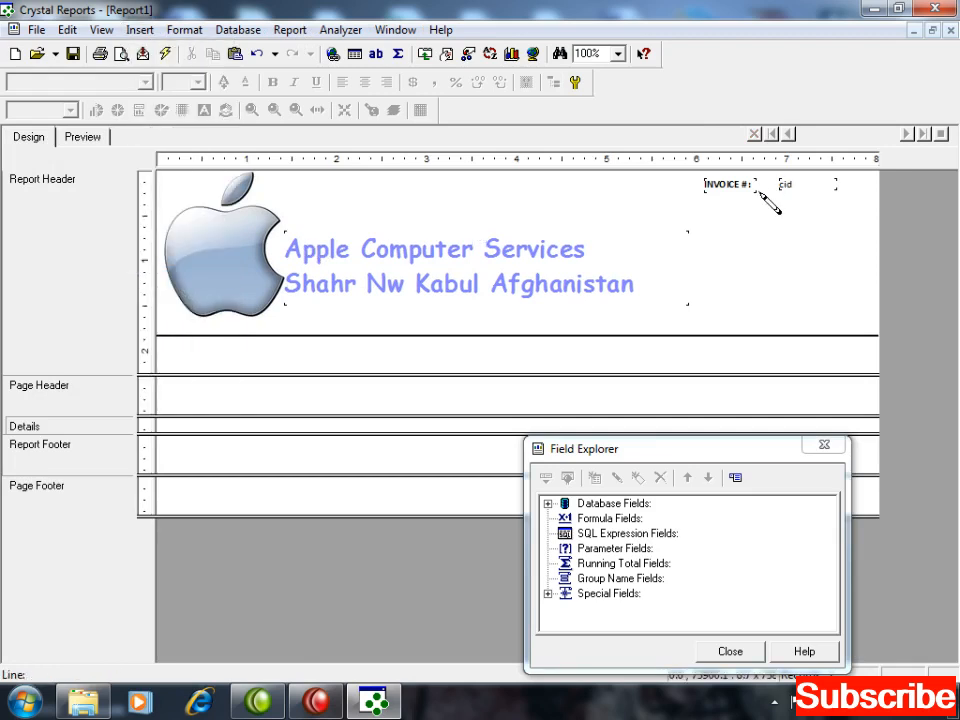
pyautogui.moveTo(760, 191); pyautogui.dragTo(878, 191)
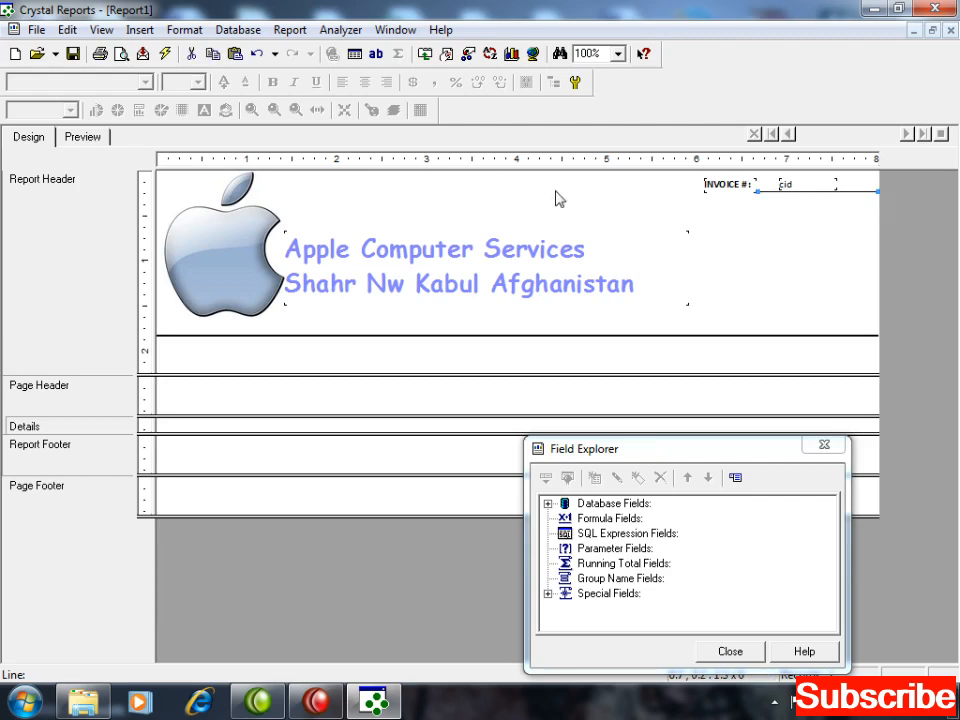
# Step: Colour the line under the cid field with the saved light violet-blue custom colour and check it in the preview
pyautogui.rightClick(861, 191)
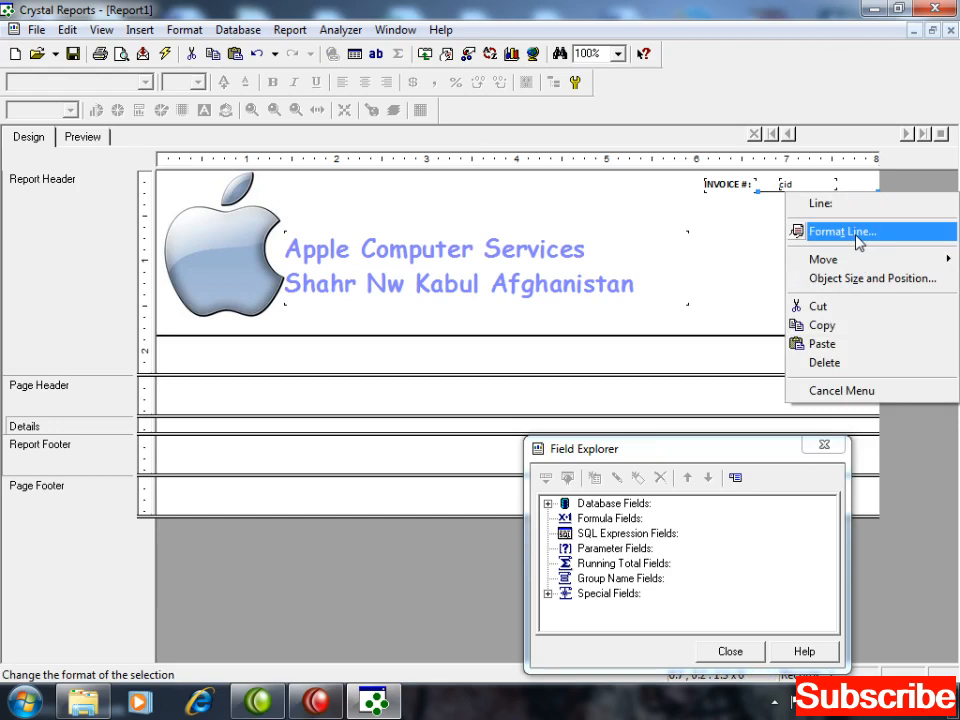
pyautogui.click(820, 229)
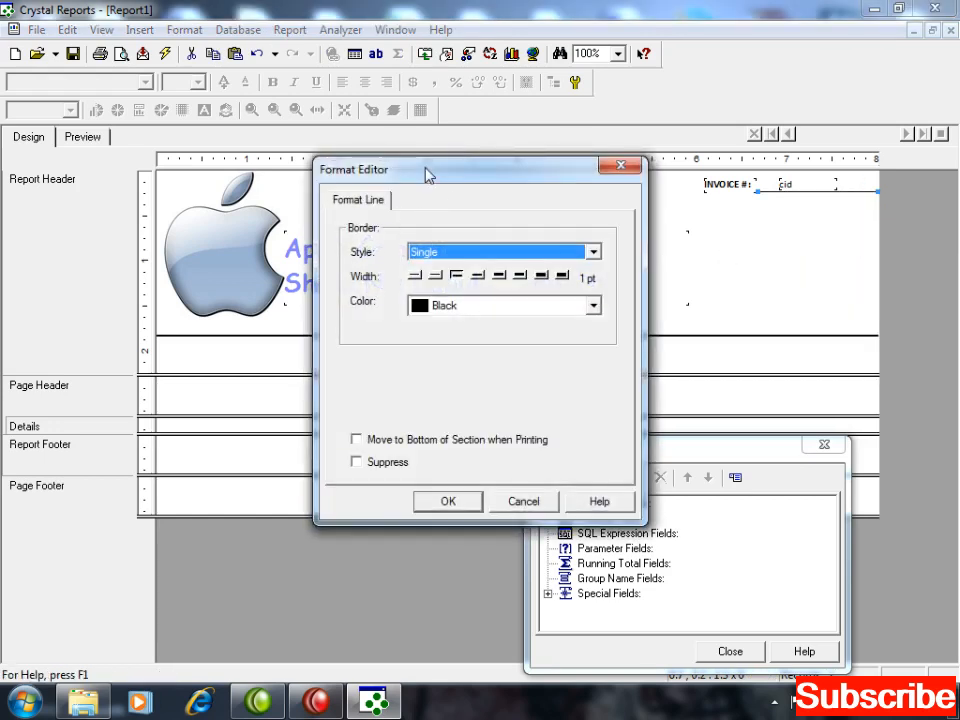
pyautogui.moveTo(427, 172); pyautogui.dragTo(541, 168)
pyautogui.click(563, 299)
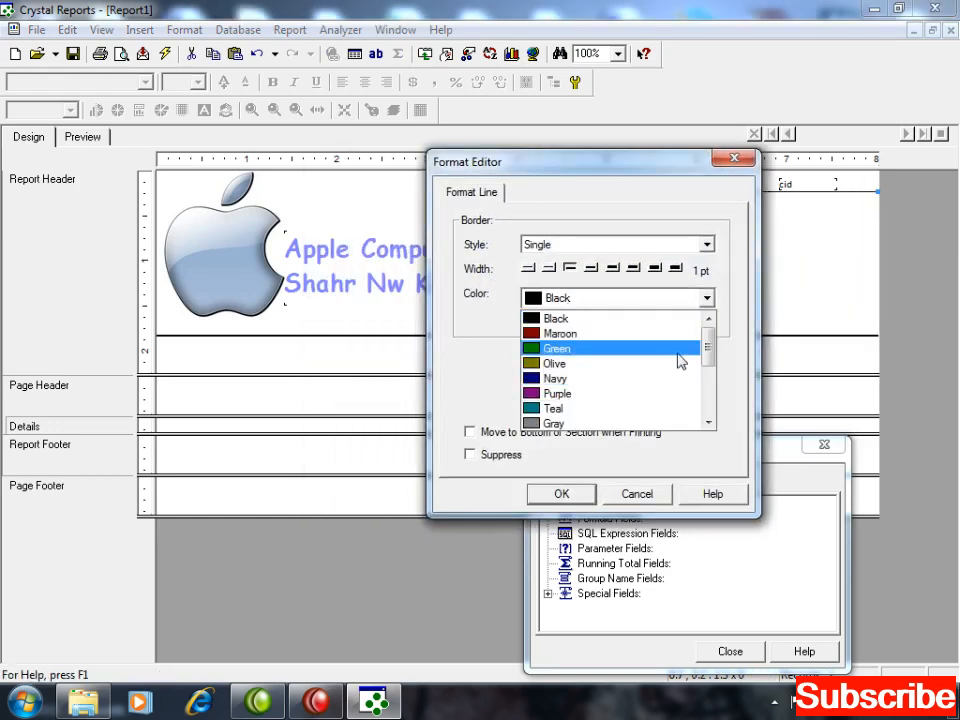
pyautogui.moveTo(707, 354); pyautogui.dragTo(708, 416)
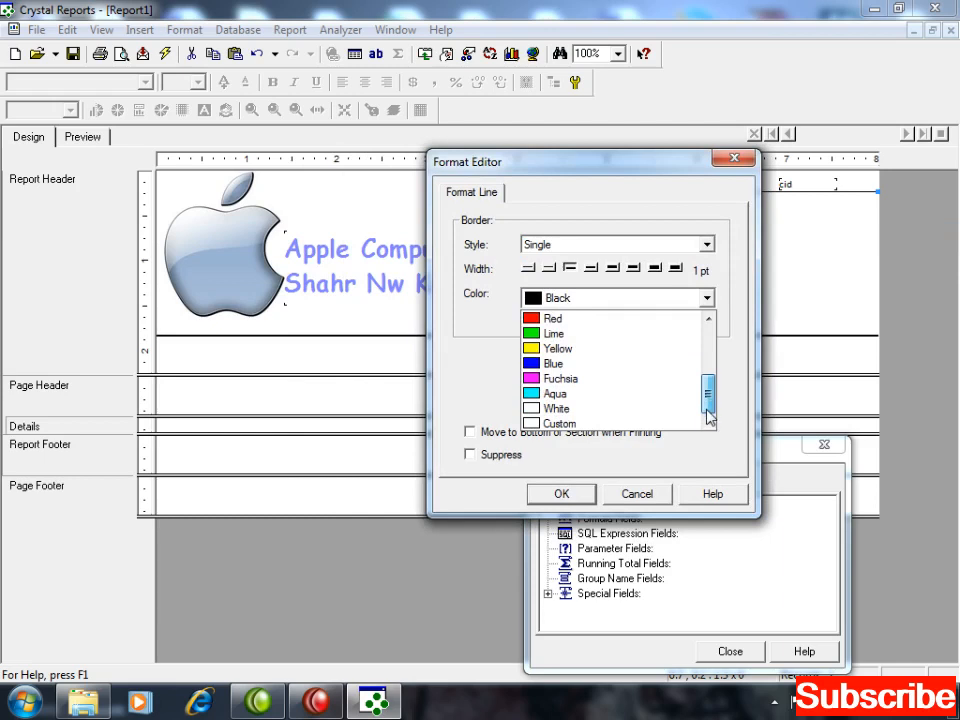
pyautogui.click(613, 421)
pyautogui.click(507, 392)
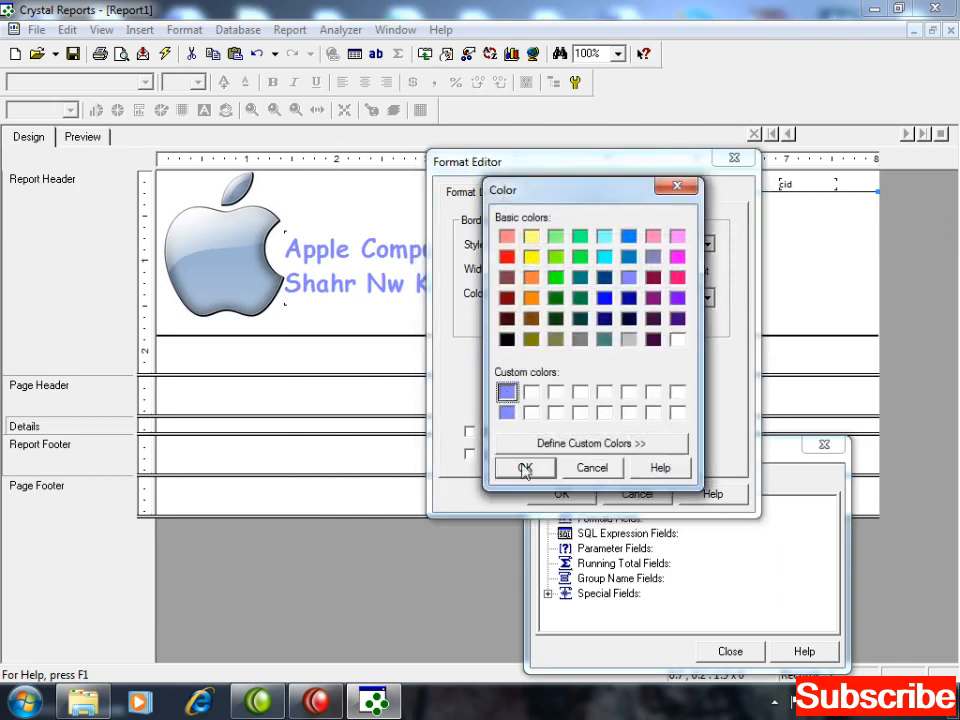
pyautogui.click(523, 467)
pyautogui.click(561, 494)
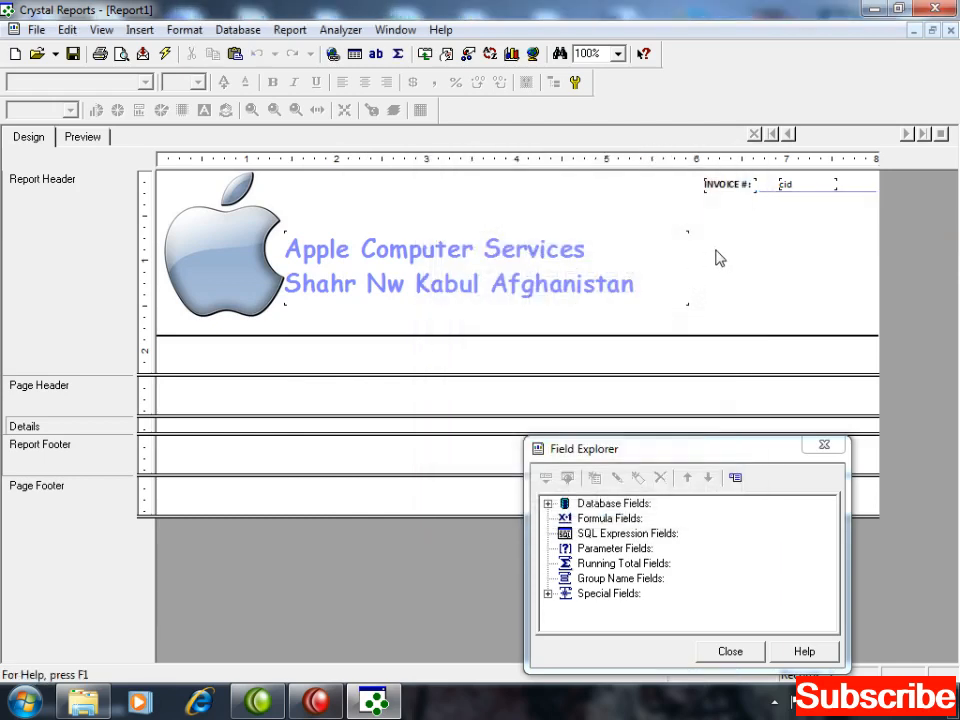
pyautogui.click(83, 137)
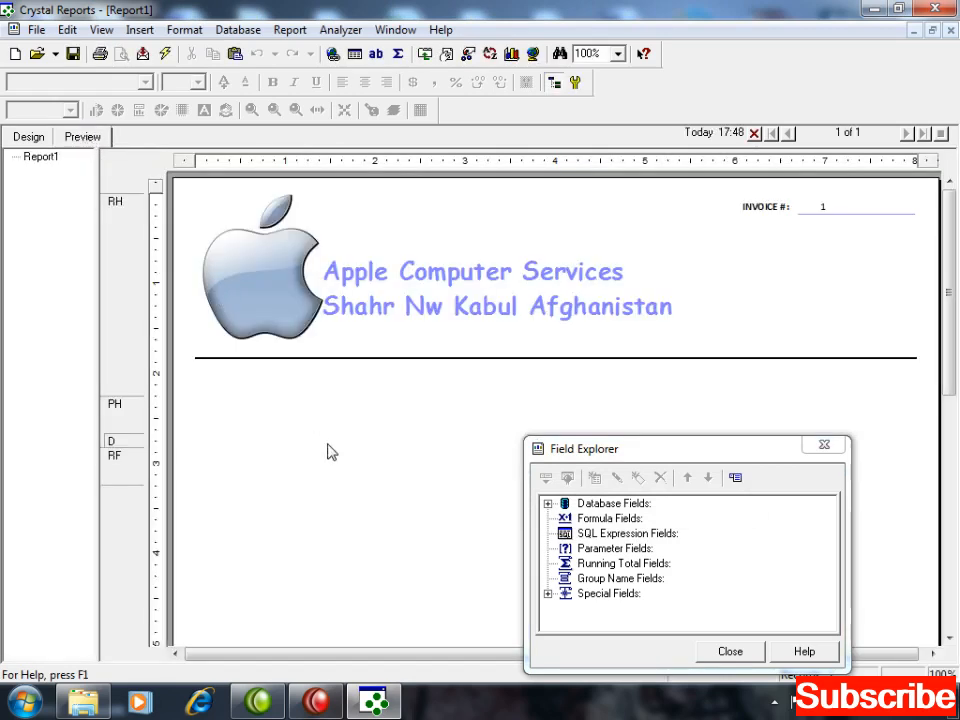
pyautogui.click(27, 137)
# Step: Add a text object reading "INVOICE" to the Report Header, about 6.2 inches across and 1.6 inches down
pyautogui.moveTo(649, 457); pyautogui.dragTo(451, 495)
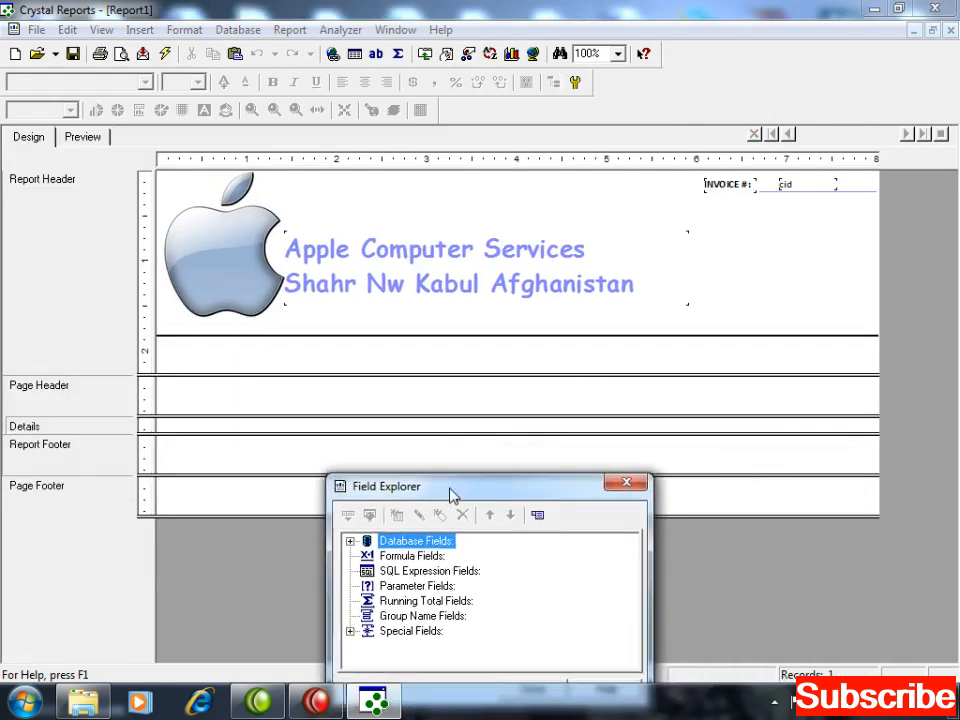
pyautogui.click(743, 310)
pyautogui.click(138, 30)
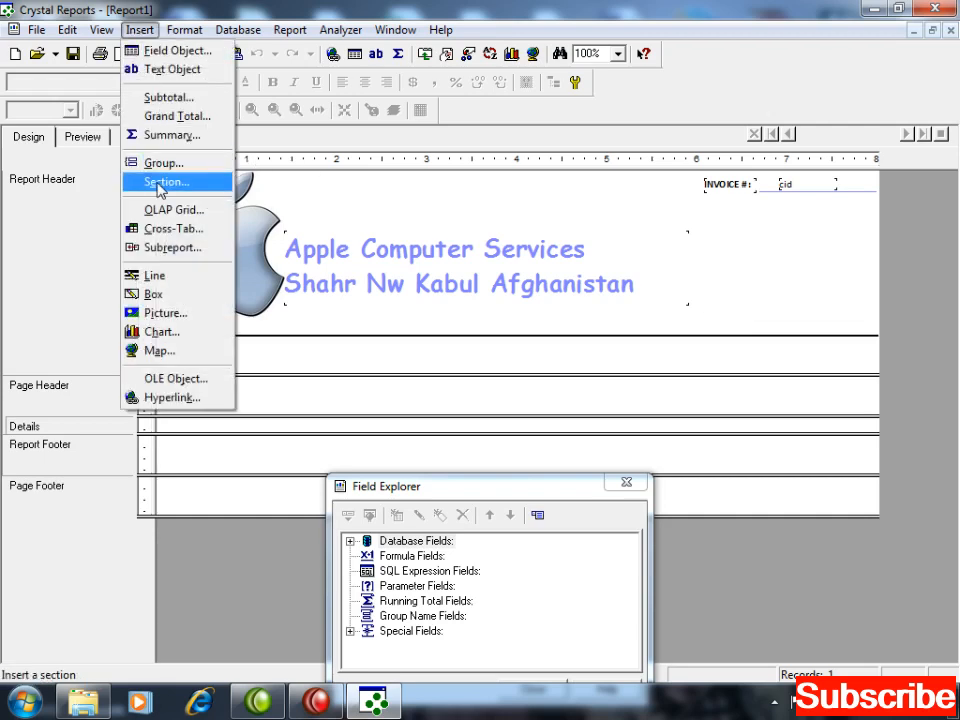
pyautogui.click(172, 69)
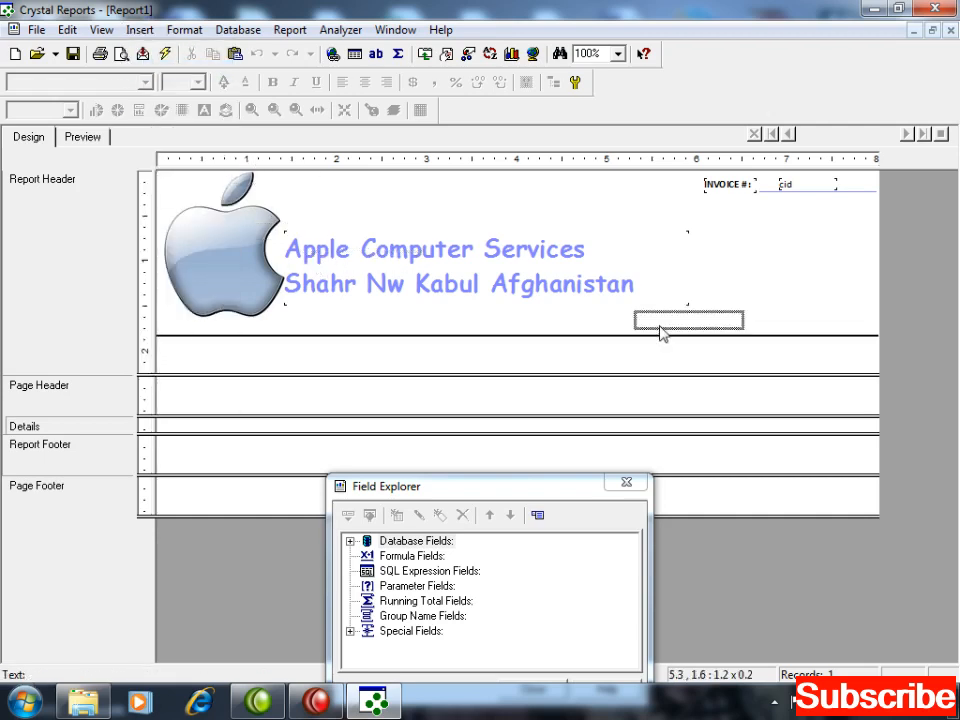
pyautogui.click(713, 321)
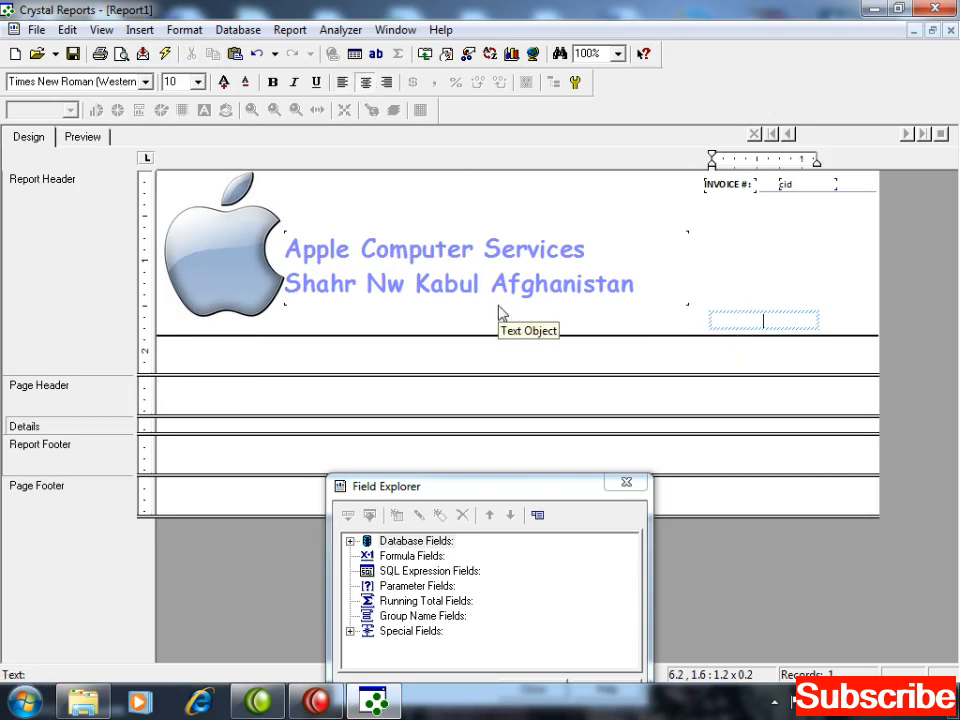
pyautogui.write('INVOICE')
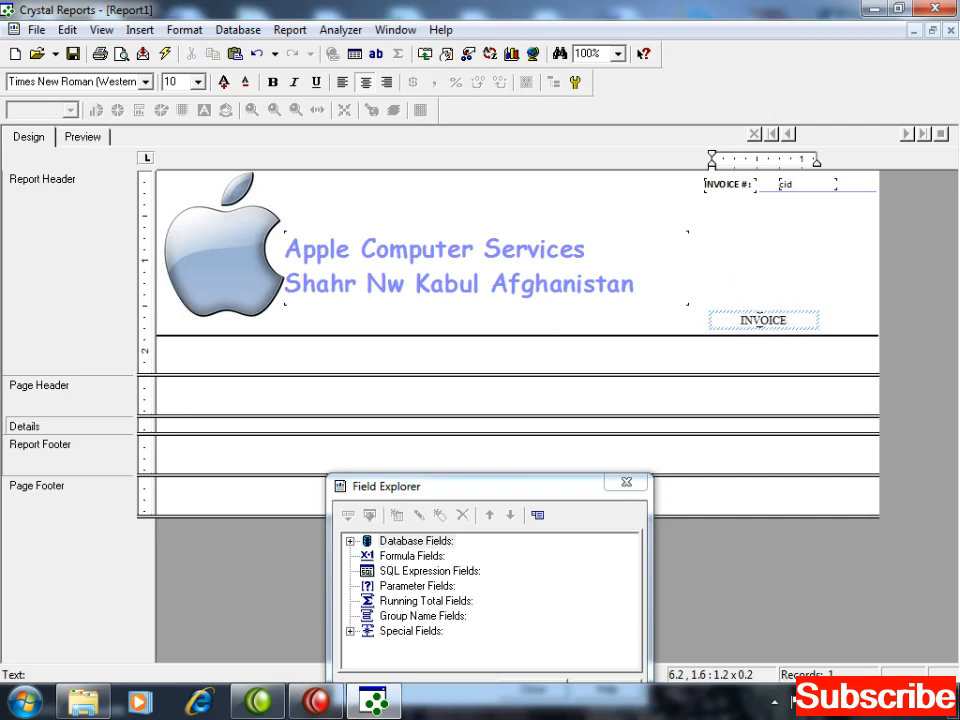
# Step: Format the INVOICE title as bold Calibri (Baltic) at size 20
pyautogui.doubleClick(759, 318)
pyautogui.click(273, 82)
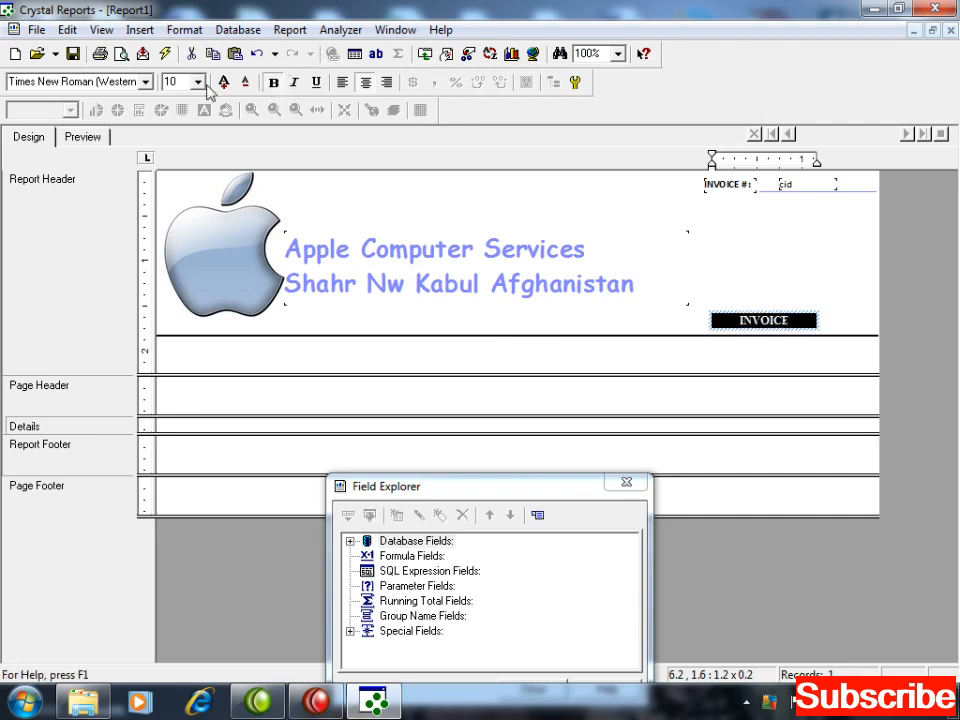
pyautogui.click(203, 84)
pyautogui.click(170, 122)
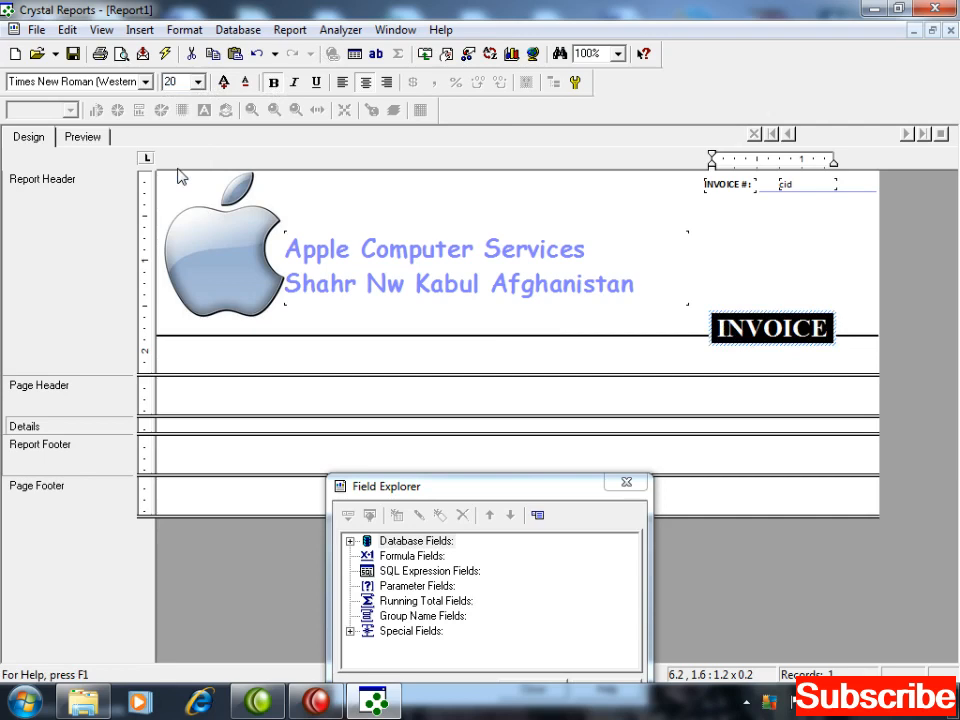
pyautogui.click(146, 82)
pyautogui.write('ca')
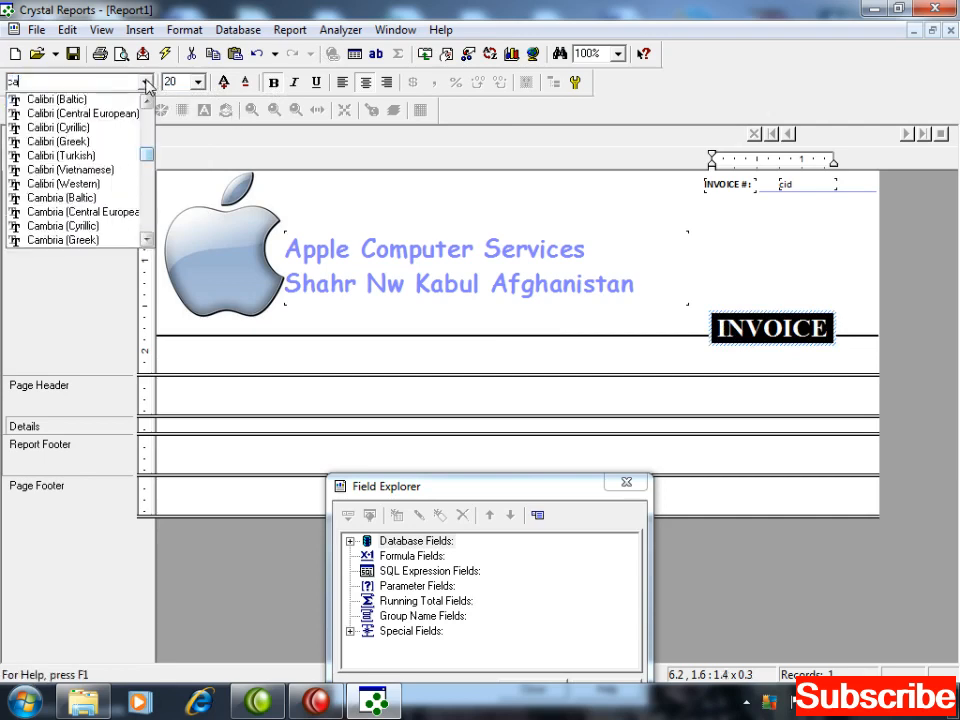
pyautogui.press('Return')
pyautogui.click(833, 318)
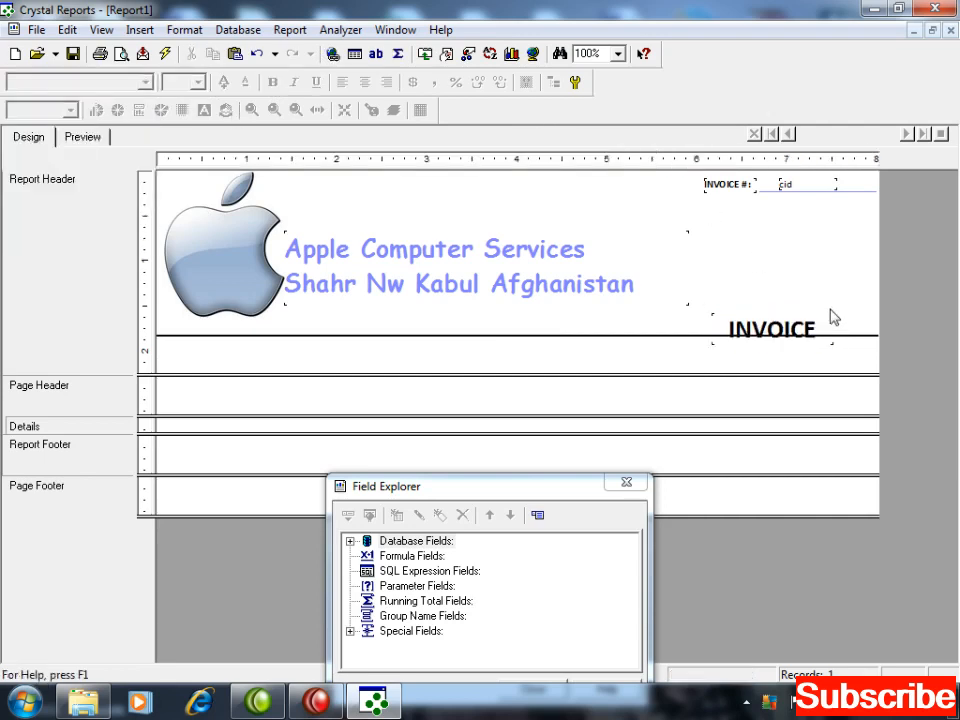
# Step: Move the INVOICE title just above the divider's right end, about 1.4 inches down, and right-align its text
pyautogui.moveTo(768, 342); pyautogui.dragTo(791, 327)
pyautogui.click(387, 82)
pyautogui.press('Right')
pyautogui.press('Right')
pyautogui.press('Right')
pyautogui.press('Left')
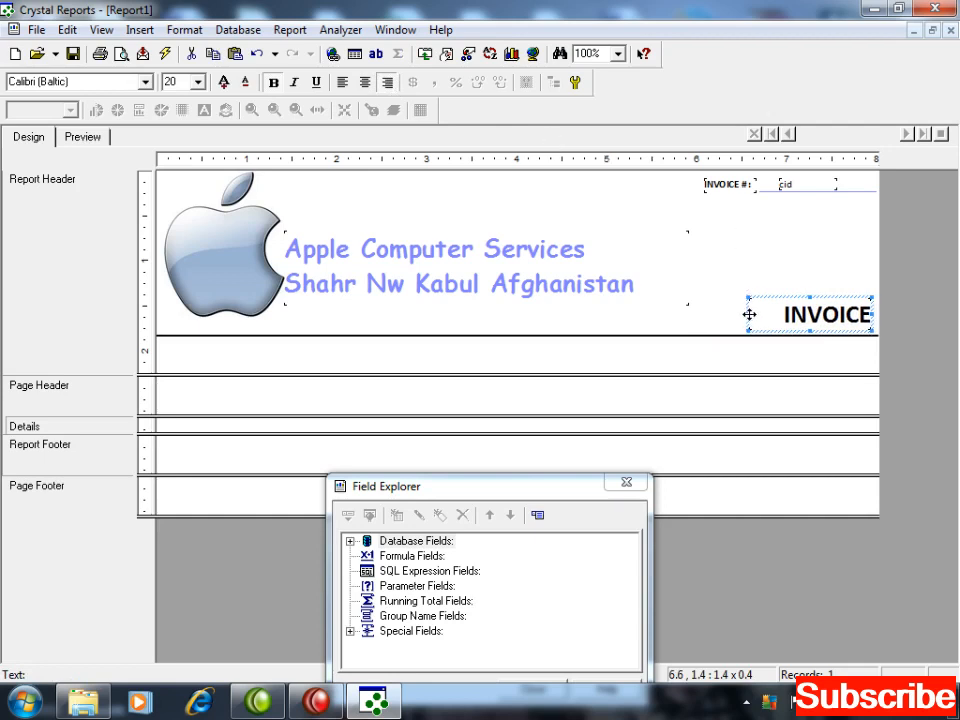
# Step: Narrow the INVOICE title's frame from its left side to about 1.0 inch and preview the report
pyautogui.moveTo(748, 314); pyautogui.dragTo(782, 314)
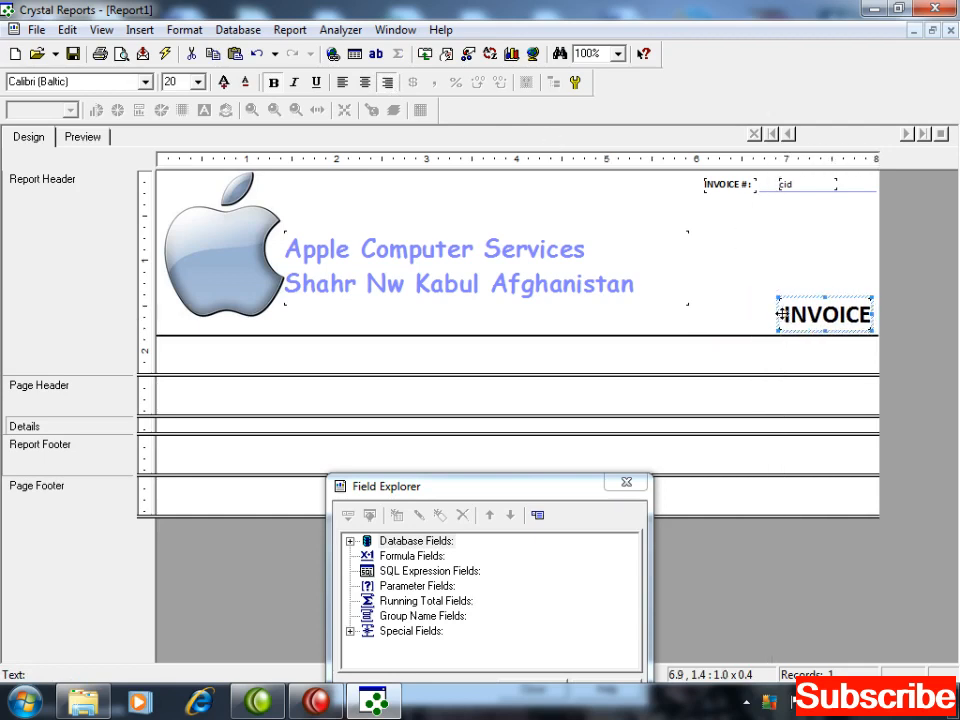
pyautogui.click(793, 358)
pyautogui.click(82, 136)
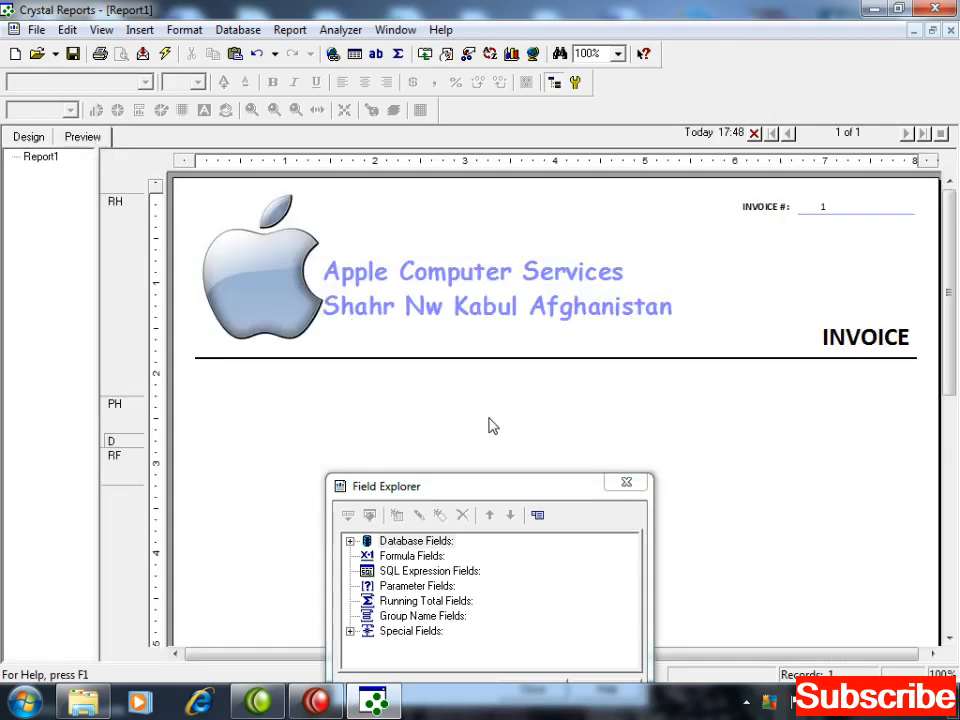
pyautogui.click(32, 136)
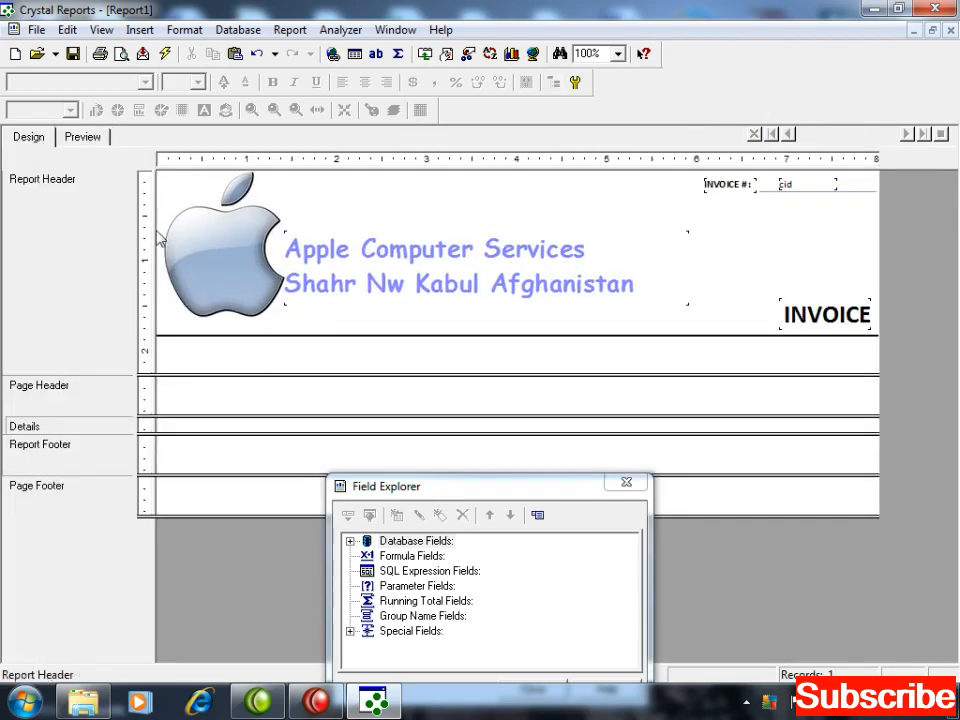
# Step: Change the divider line beneath the INVOICE title to Gray, check it in the preview, and return to the design view
pyautogui.moveTo(740, 348); pyautogui.dragTo(733, 313)
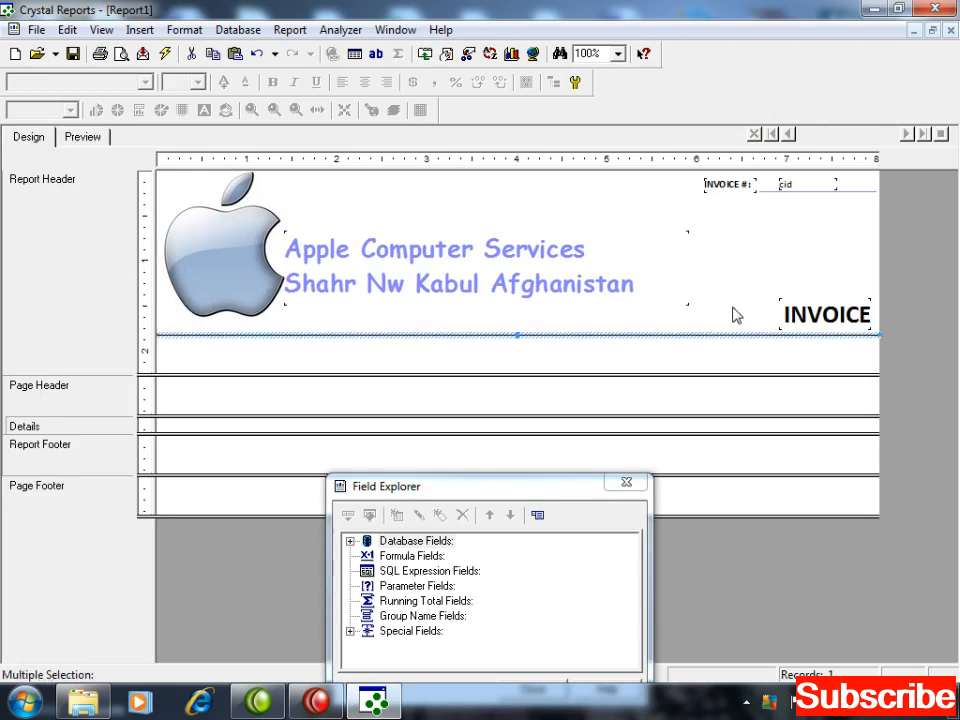
pyautogui.rightClick(722, 340)
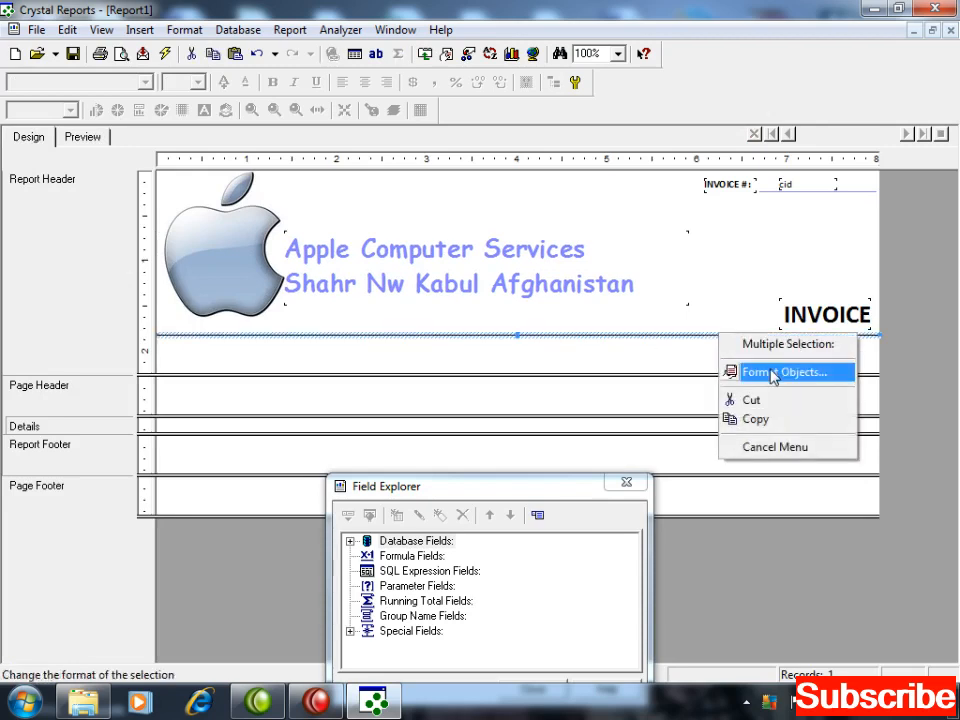
pyautogui.click(756, 372)
pyautogui.click(500, 308)
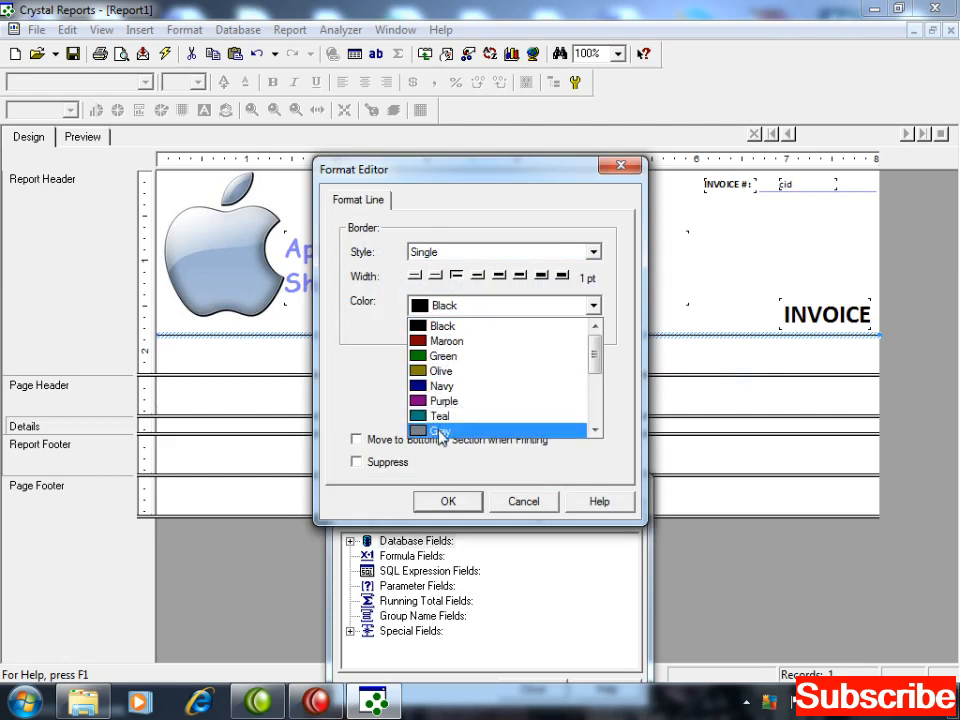
pyautogui.click(450, 436)
pyautogui.click(448, 501)
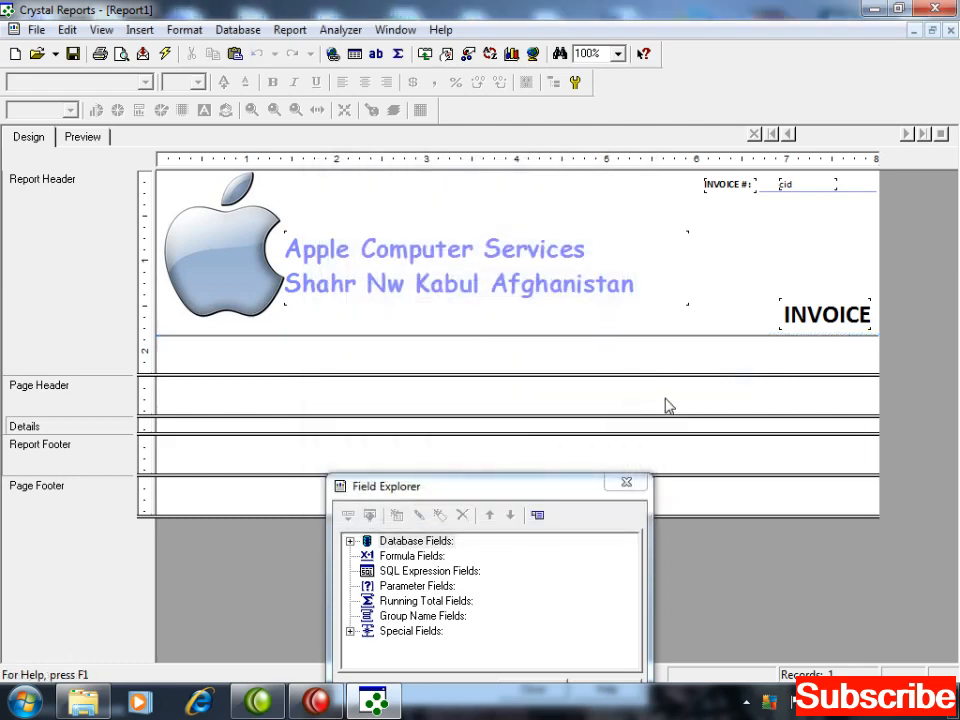
pyautogui.click(98, 136)
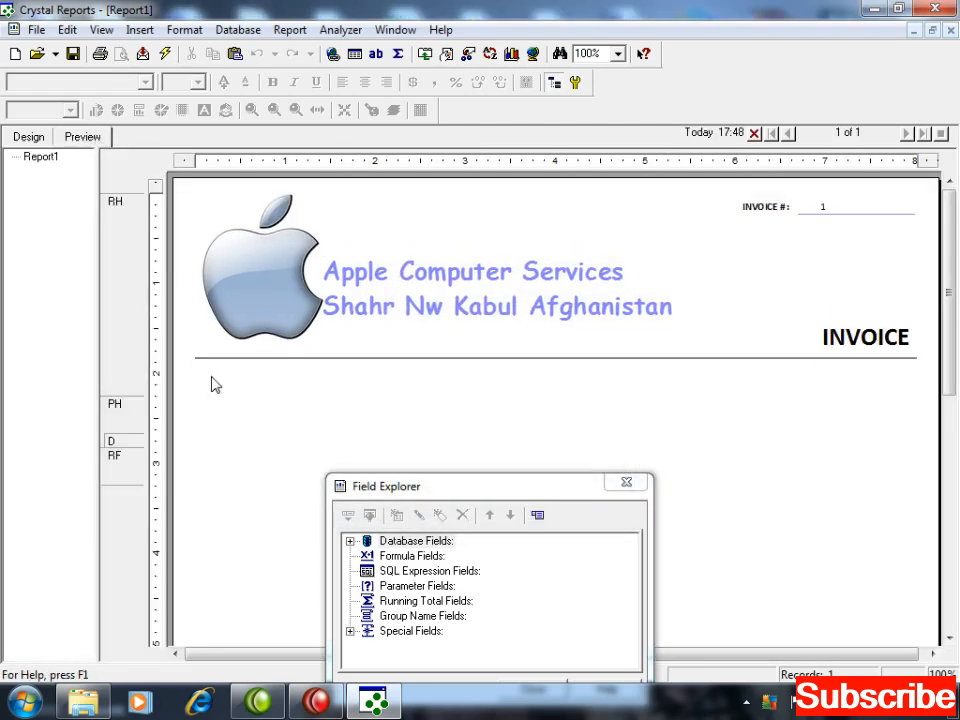
pyautogui.click(38, 140)
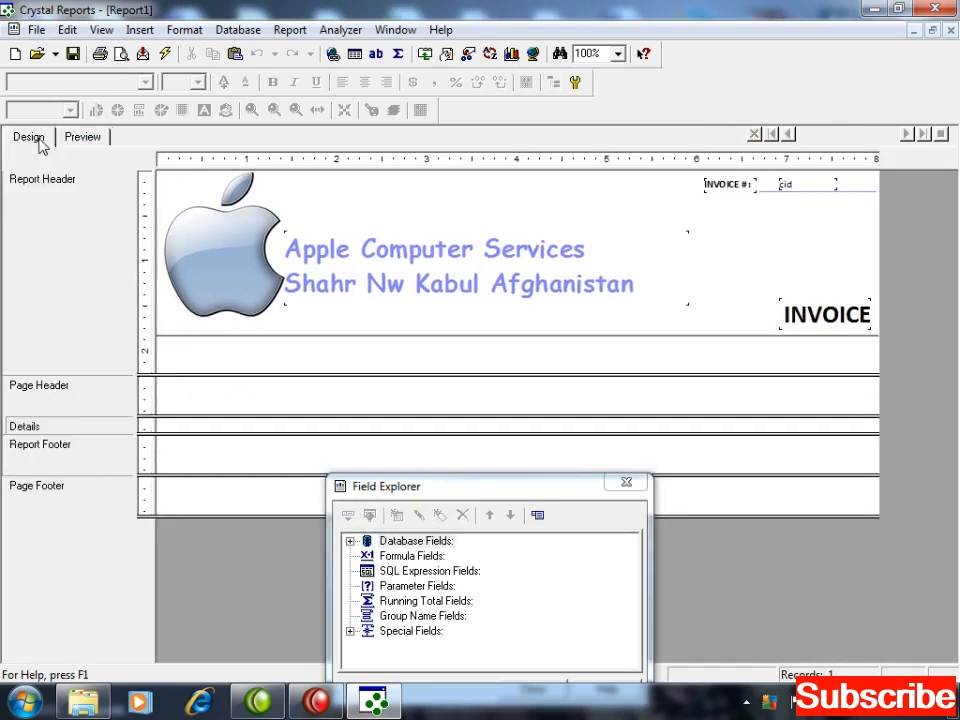
# Step: Reopen the Field Explorer and list the customer table's database fields
pyautogui.moveTo(424, 492); pyautogui.dragTo(612, 44)
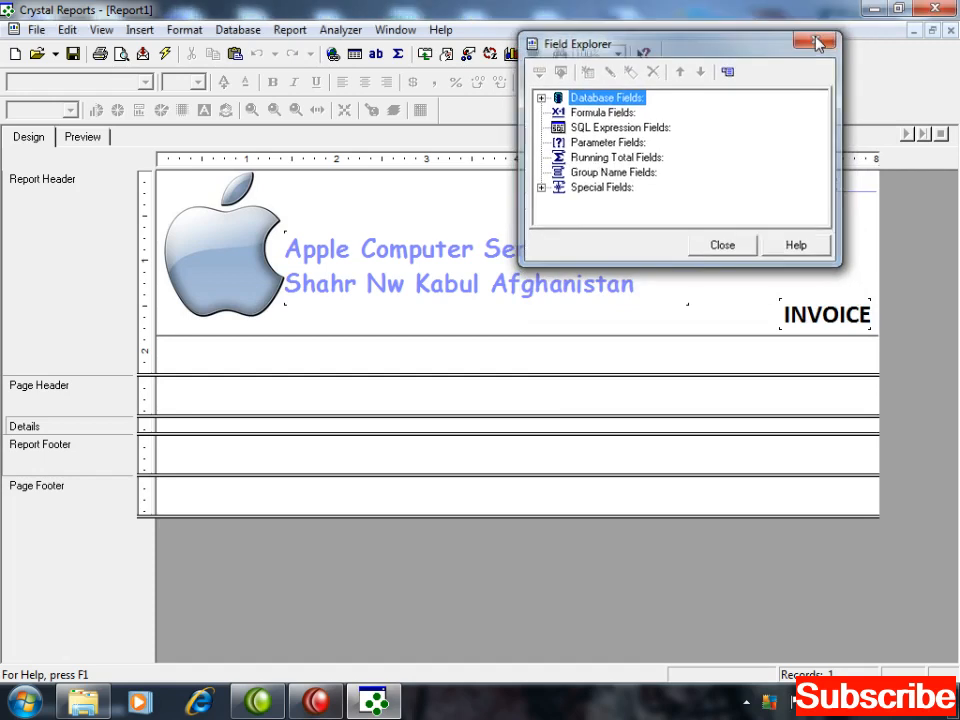
pyautogui.click(819, 40)
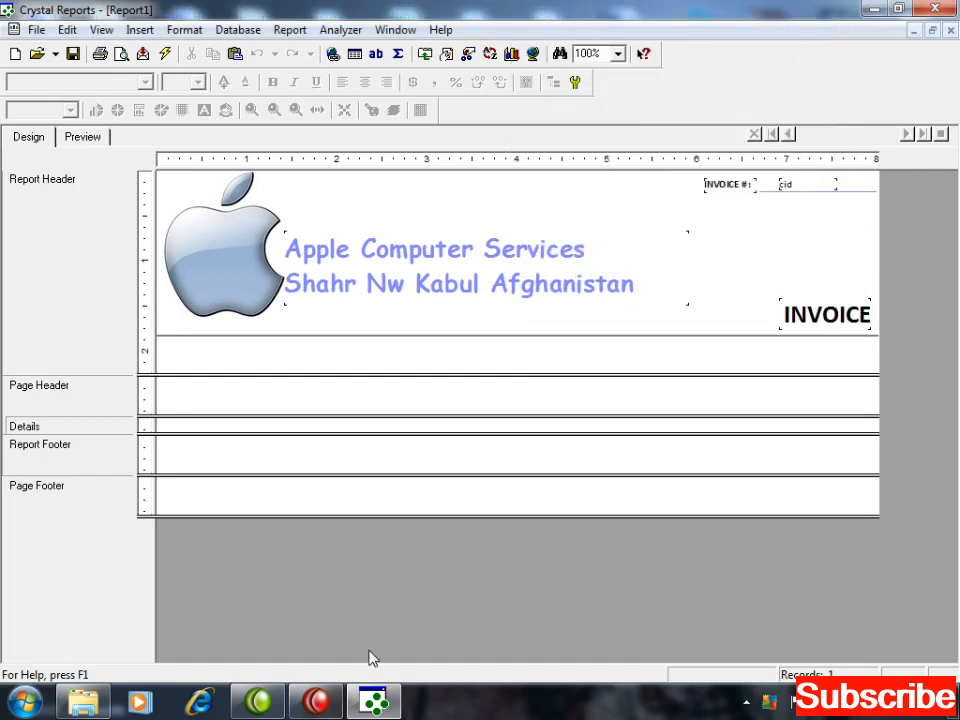
pyautogui.click(139, 29)
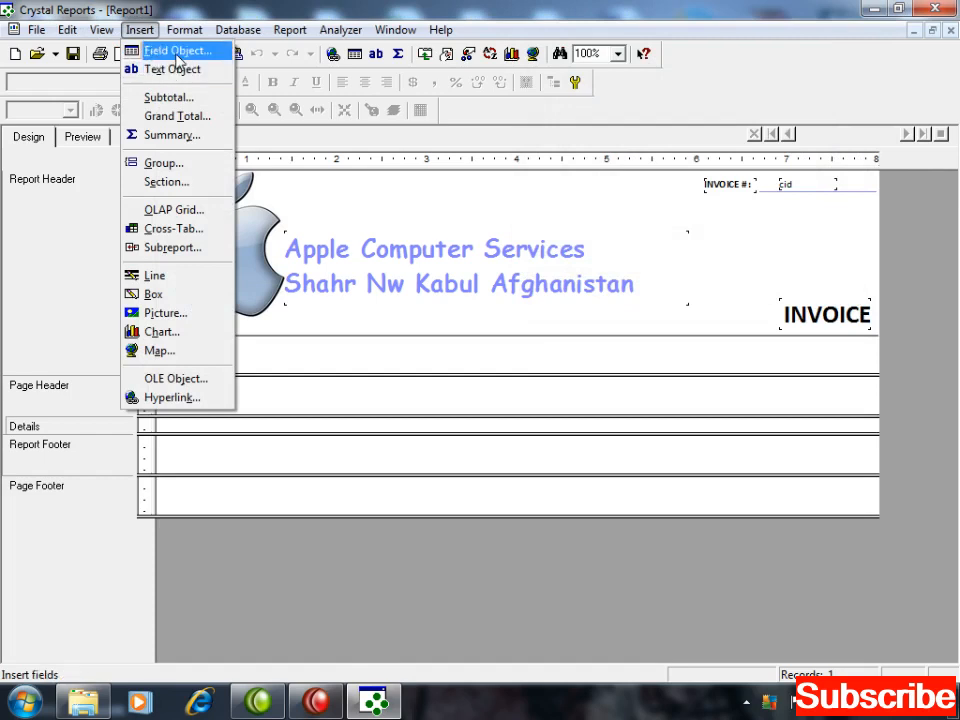
pyautogui.click(179, 52)
pyautogui.click(540, 98)
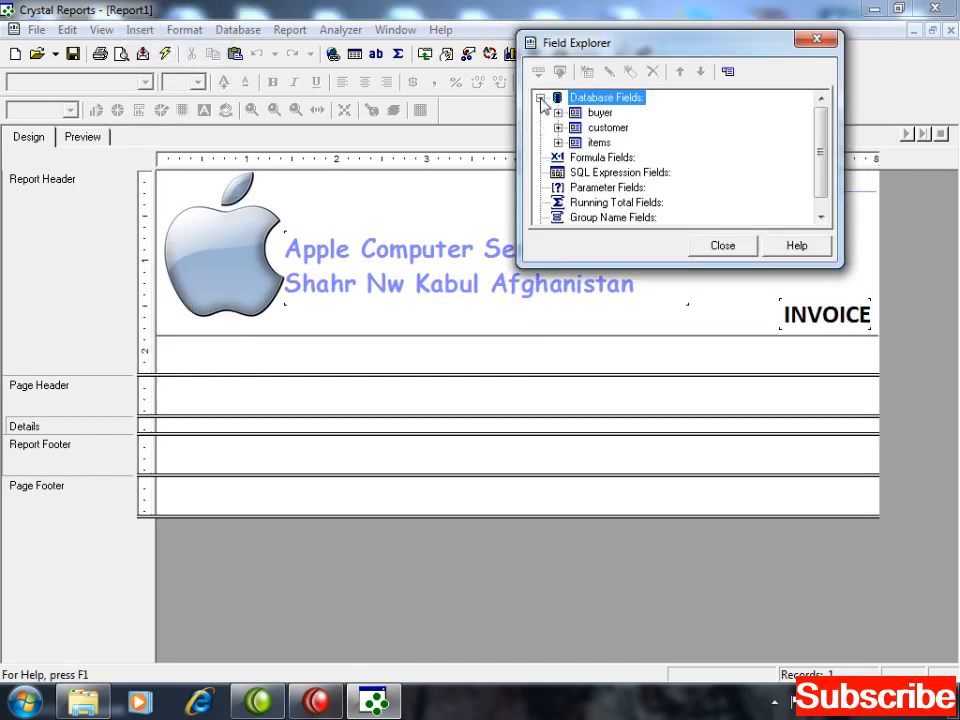
pyautogui.click(558, 128)
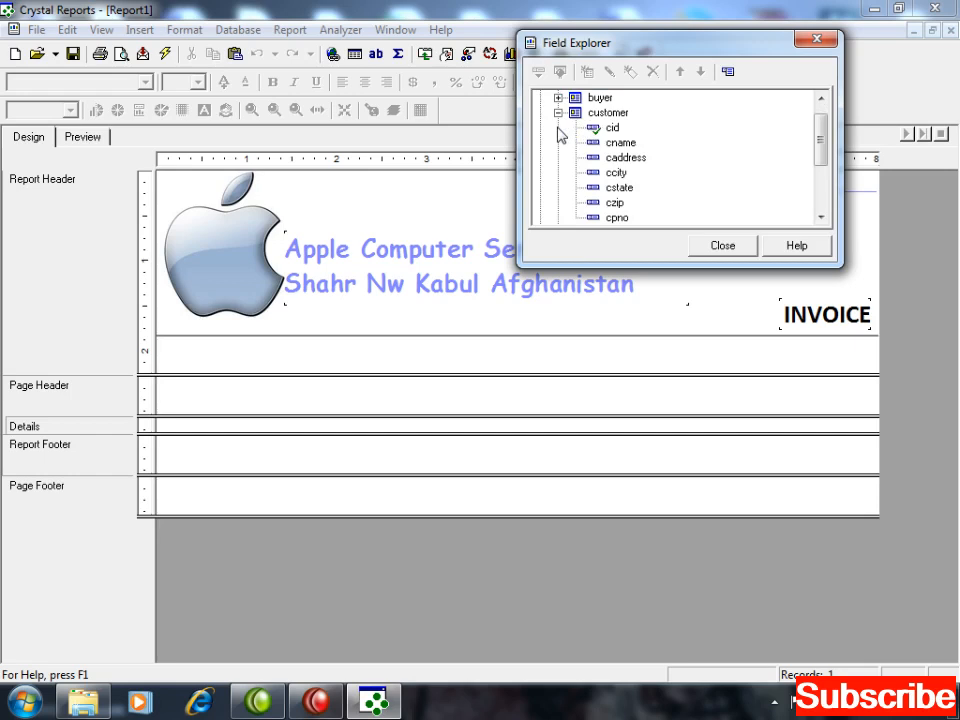
pyautogui.moveTo(821, 141); pyautogui.dragTo(826, 148)
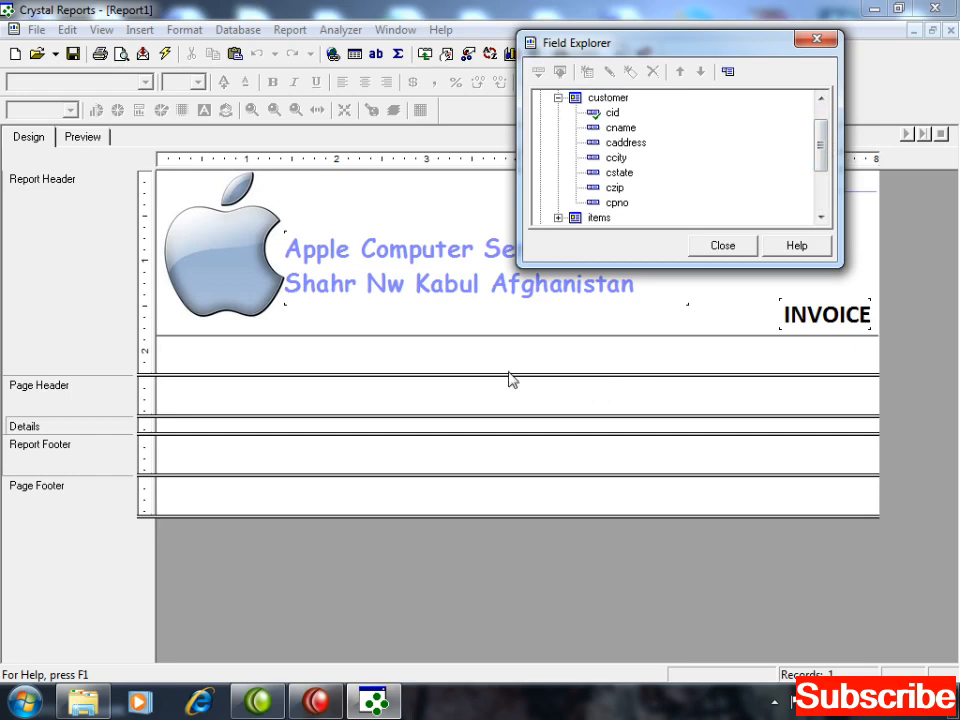
# Step: Enlarge the Page Header to about 3 inches high and add a text object reading "Customer Information" near its upper-left corner
pyautogui.moveTo(506, 375); pyautogui.dragTo(497, 626)
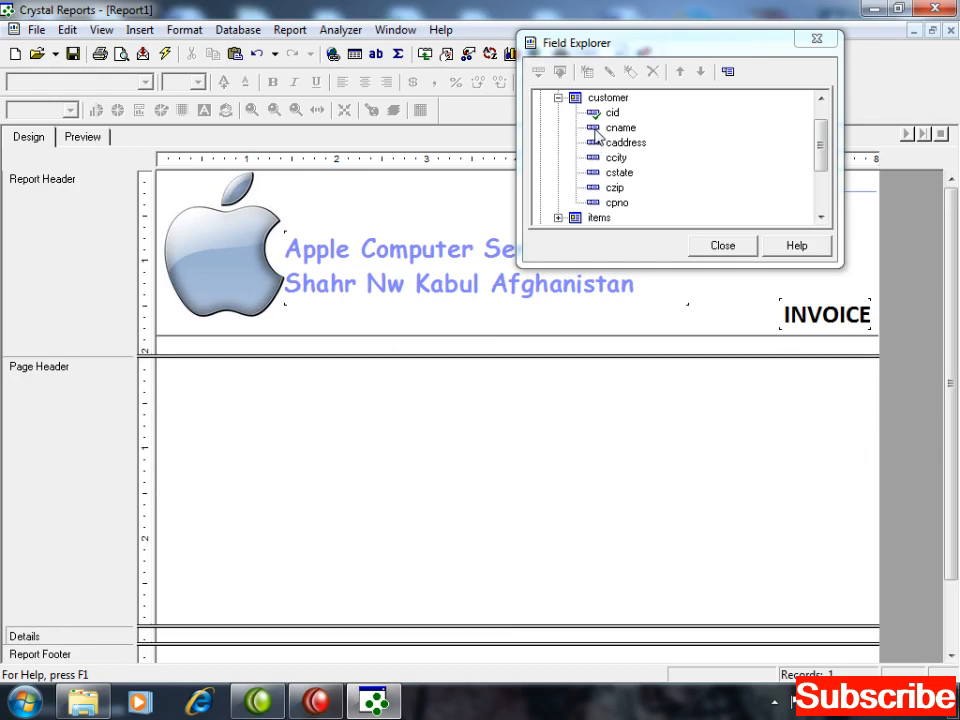
pyautogui.click(133, 30)
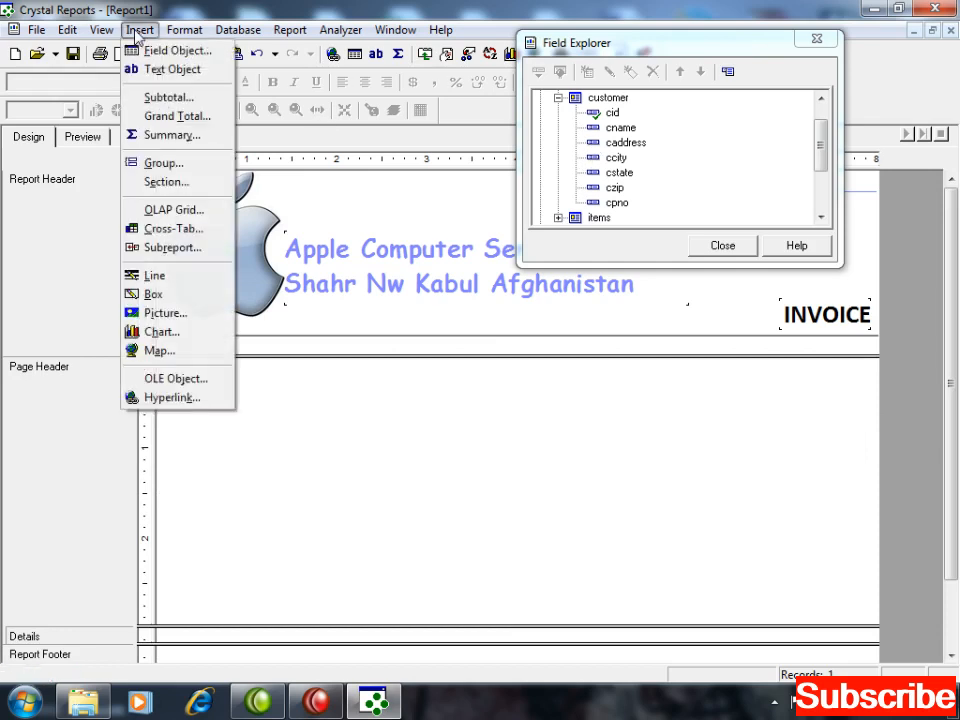
pyautogui.click(157, 58)
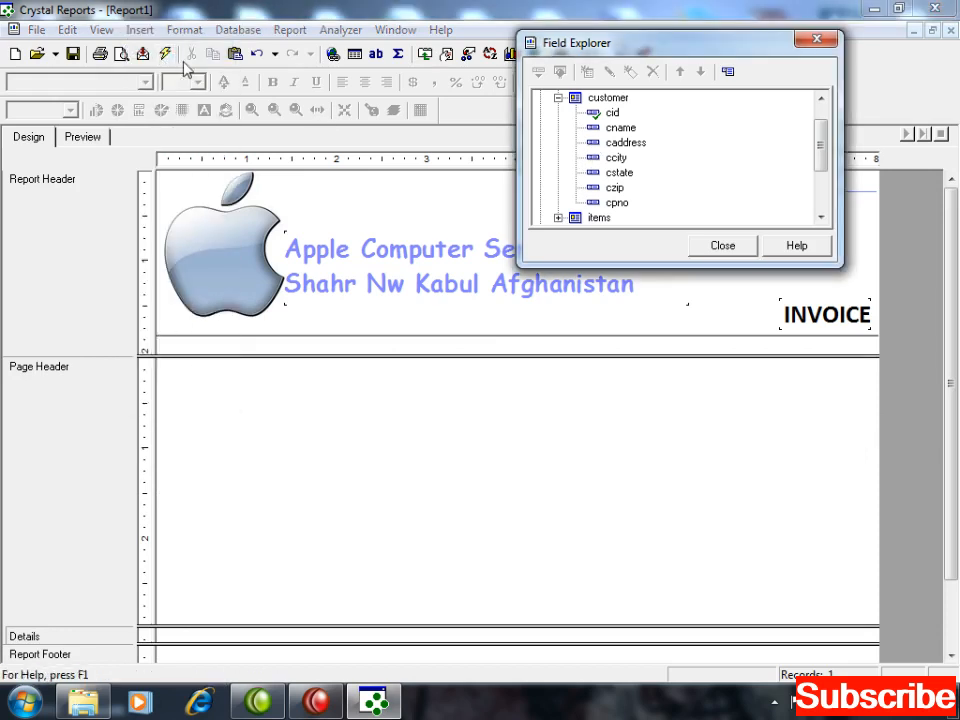
pyautogui.click(140, 30)
pyautogui.click(160, 70)
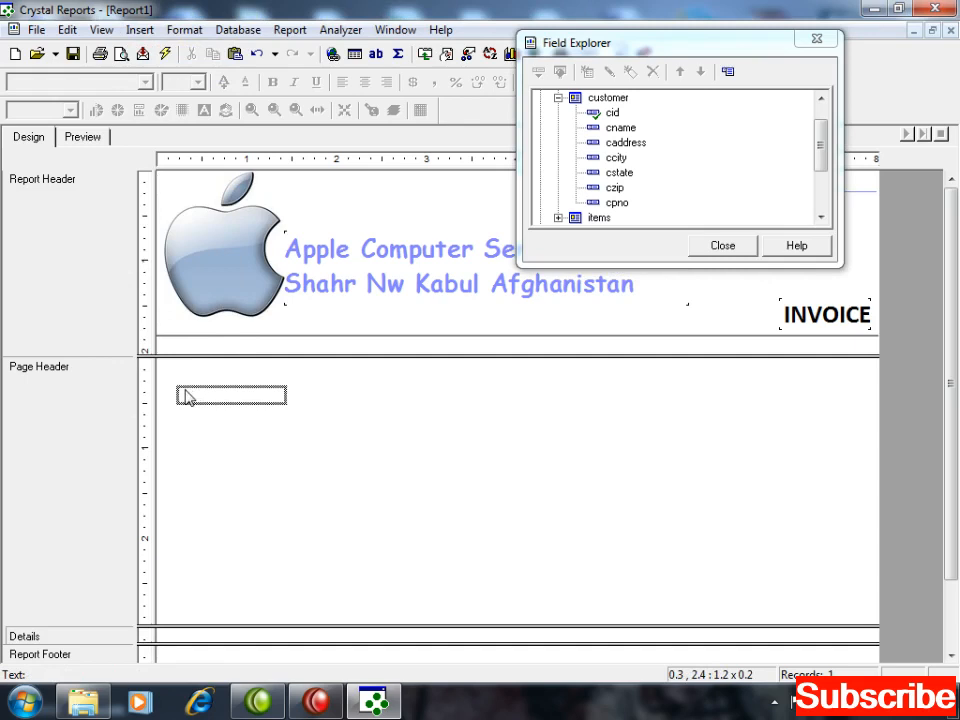
pyautogui.click(187, 397)
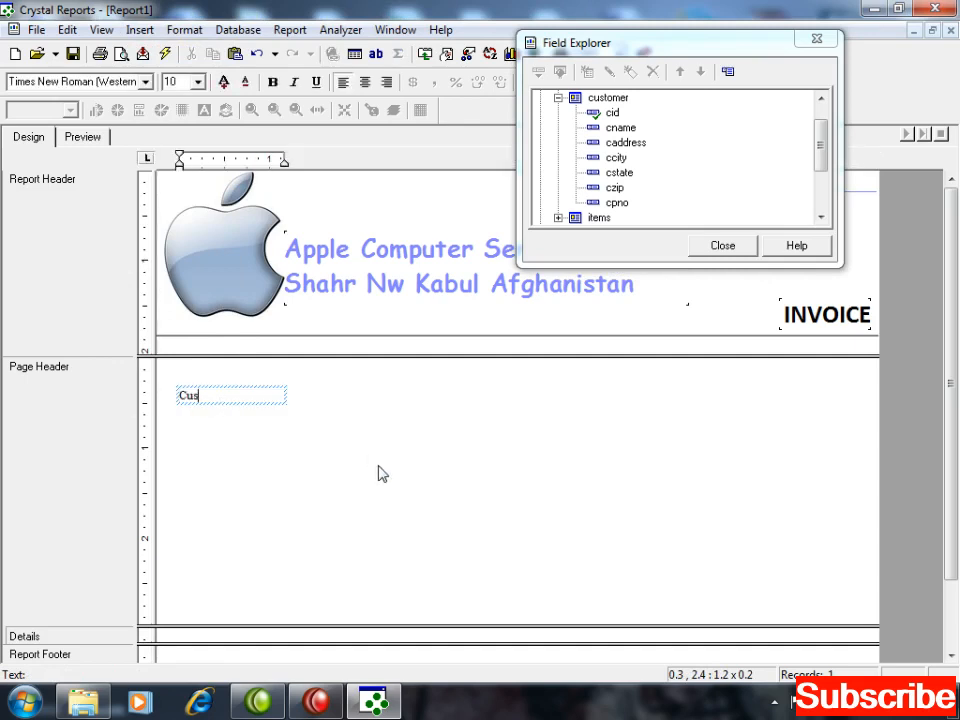
pyautogui.write('Customer Information')
pyautogui.click(343, 440)
# Step: Format the Customer Information heading as bold Calibri (Baltic) at size 9
pyautogui.click(271, 394)
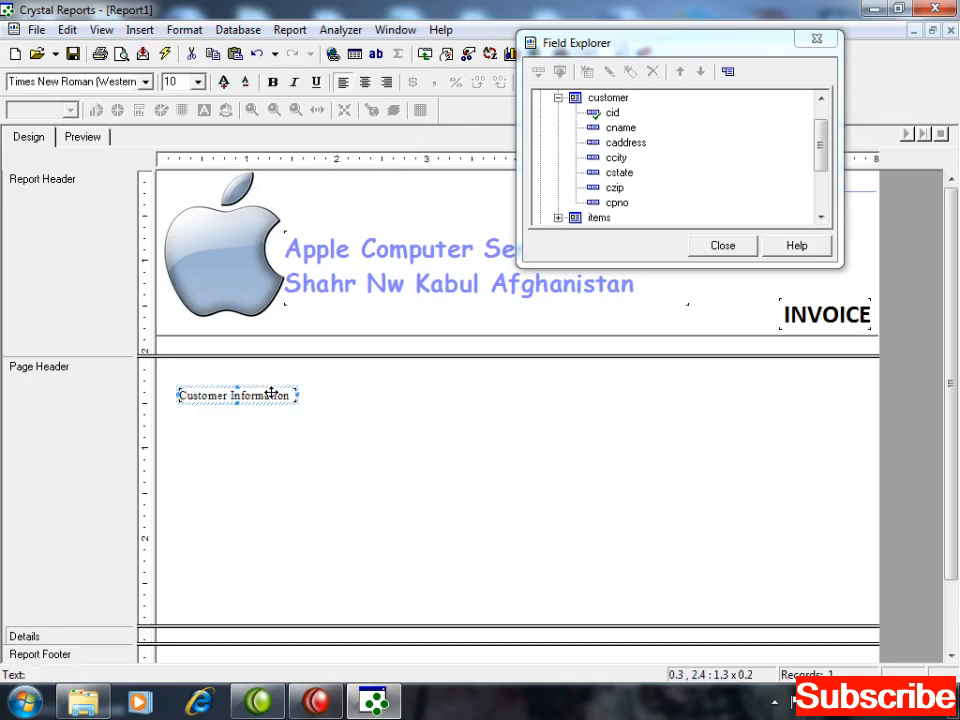
pyautogui.click(273, 82)
pyautogui.click(199, 82)
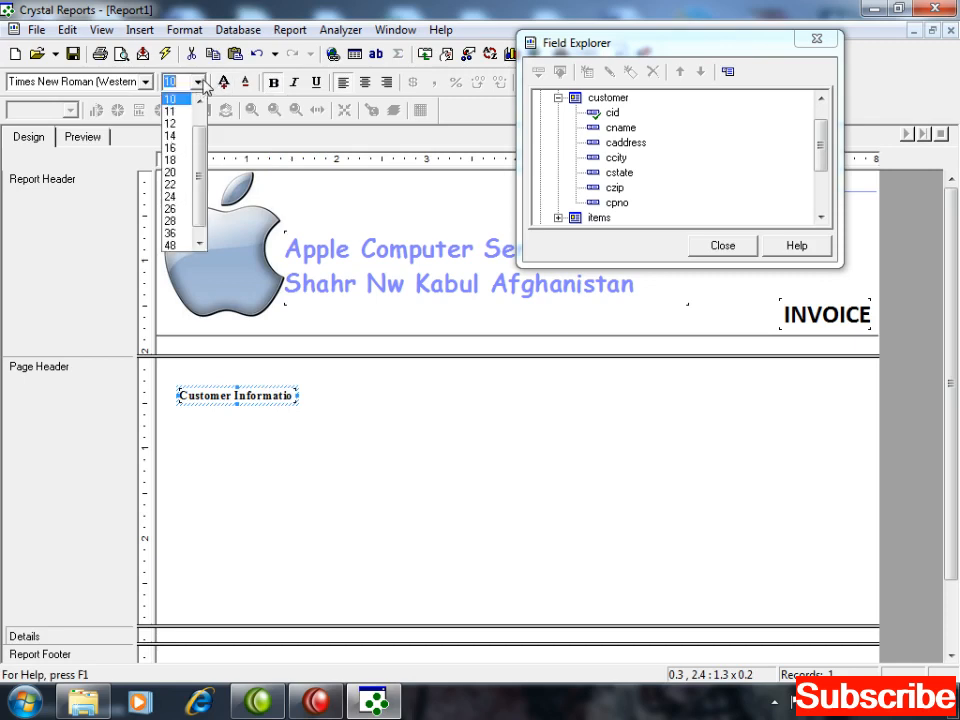
pyautogui.click(199, 100)
pyautogui.click(199, 100)
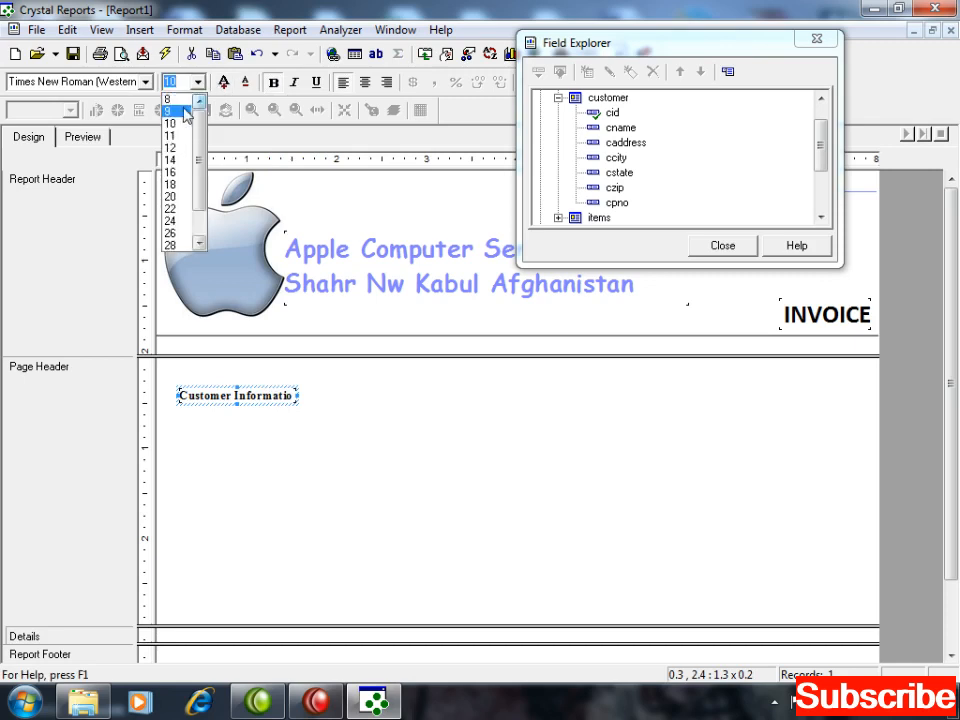
pyautogui.click(184, 110)
pyautogui.click(148, 87)
pyautogui.write('ca')
pyautogui.press('Down')
pyautogui.press('Return')
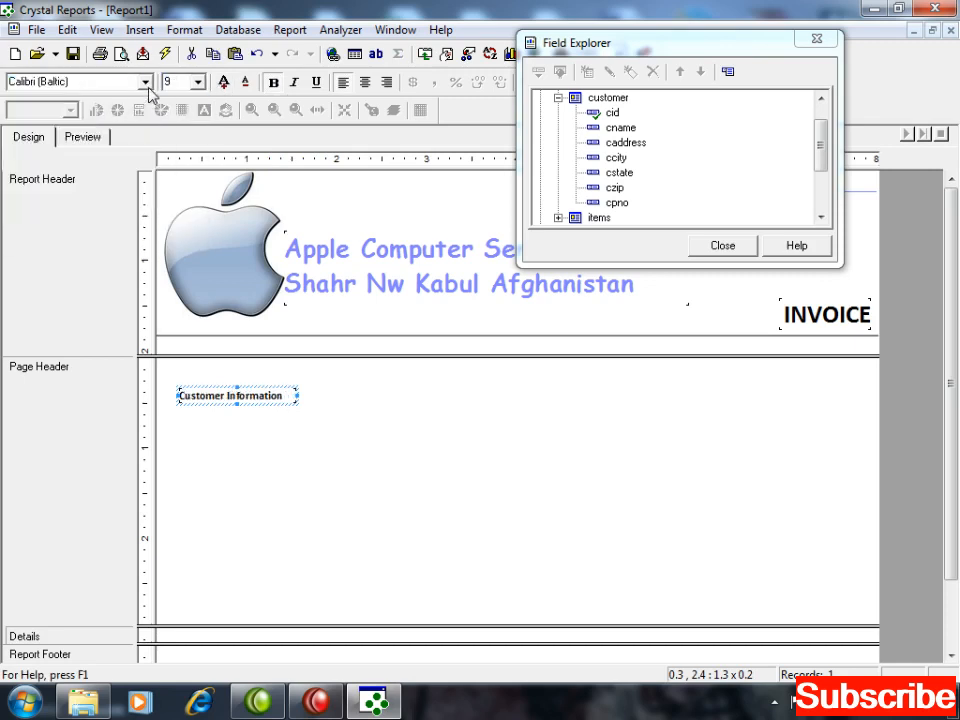
pyautogui.click(279, 497)
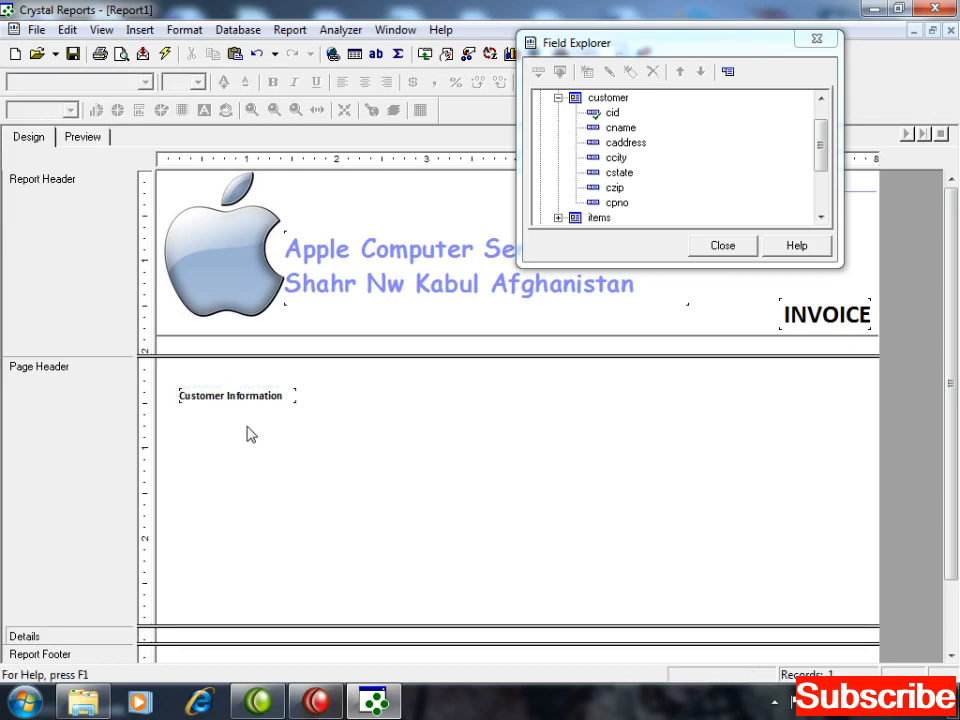
# Step: Draw a box about 4.0 by 1.5 inches directly beneath the Customer Information heading
pyautogui.click(139, 29)
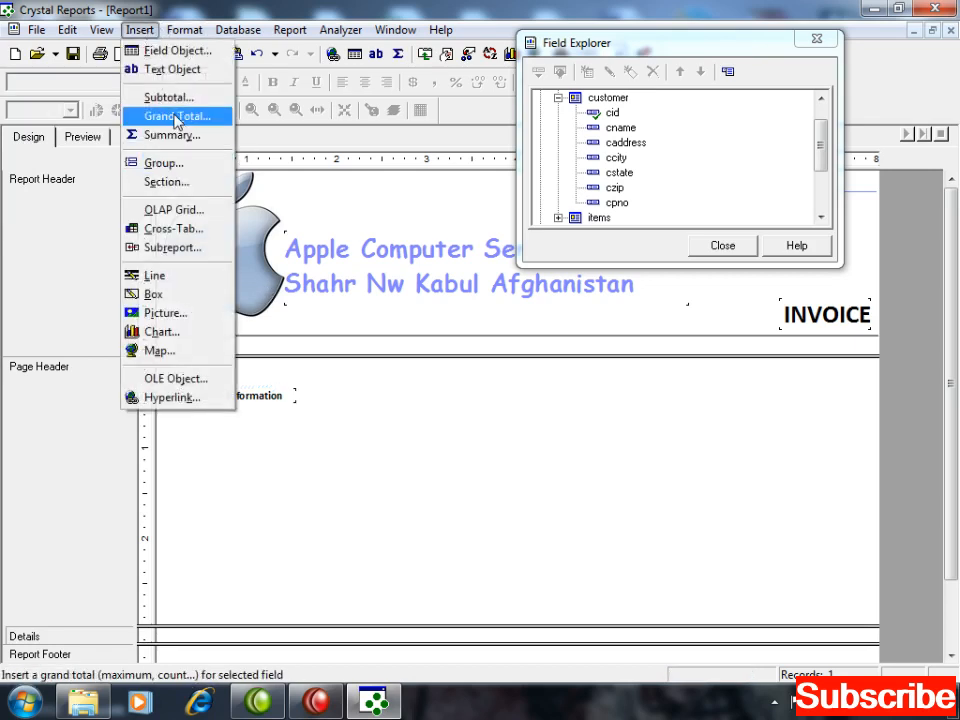
pyautogui.click(166, 296)
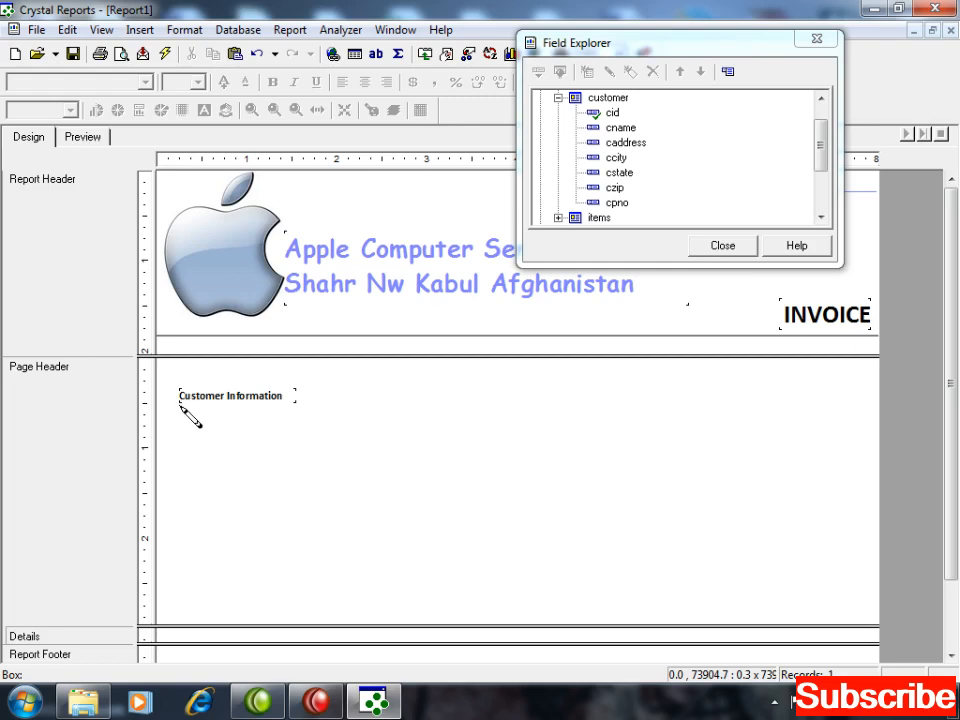
pyautogui.moveTo(180, 406)
pyautogui.mouseDown()
pyautogui.moveTo(276, 461)
pyautogui.moveTo(601, 561)
pyautogui.moveTo(543, 542)
pyautogui.mouseUp()
pyautogui.click(617, 498)
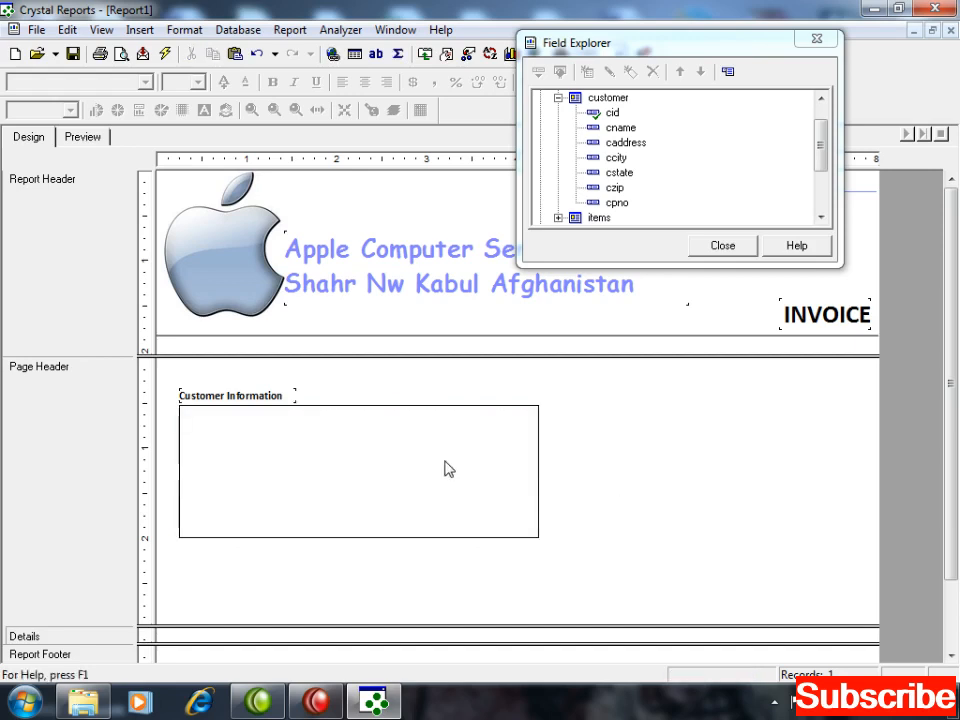
# Step: Add a text object reading "Name :-" in the upper-left corner of the customer box
pyautogui.click(594, 130)
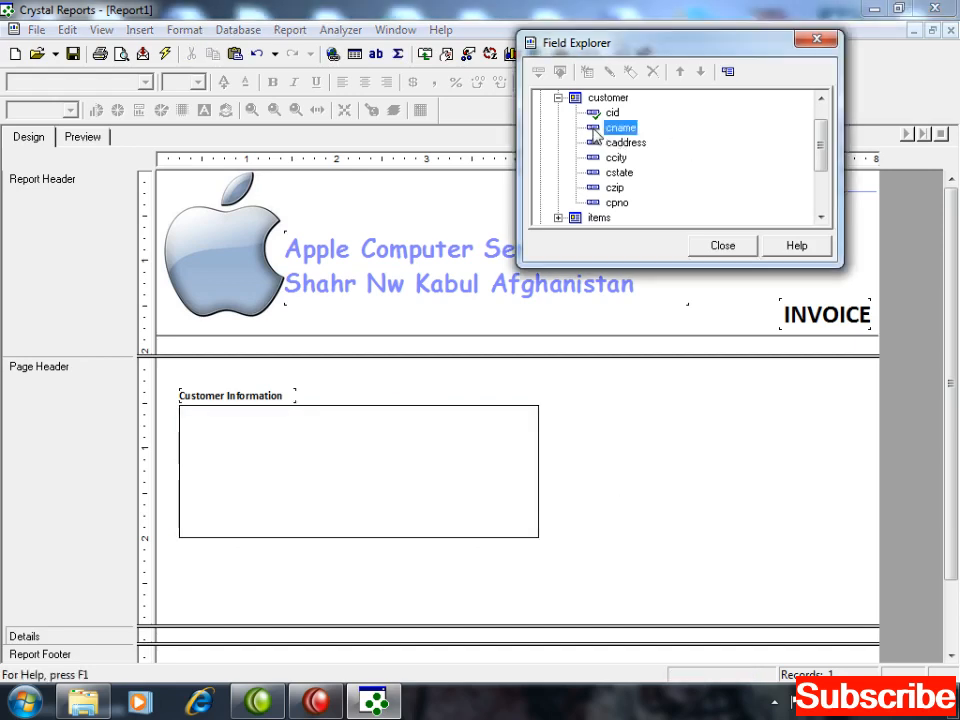
pyautogui.click(140, 29)
pyautogui.click(165, 69)
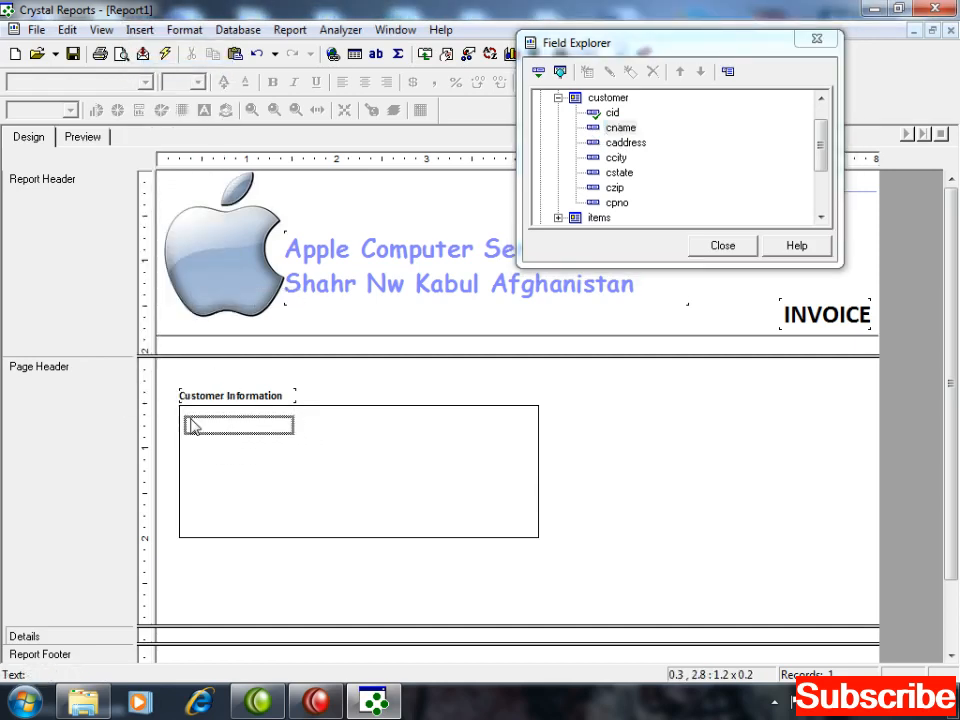
pyautogui.click(192, 426)
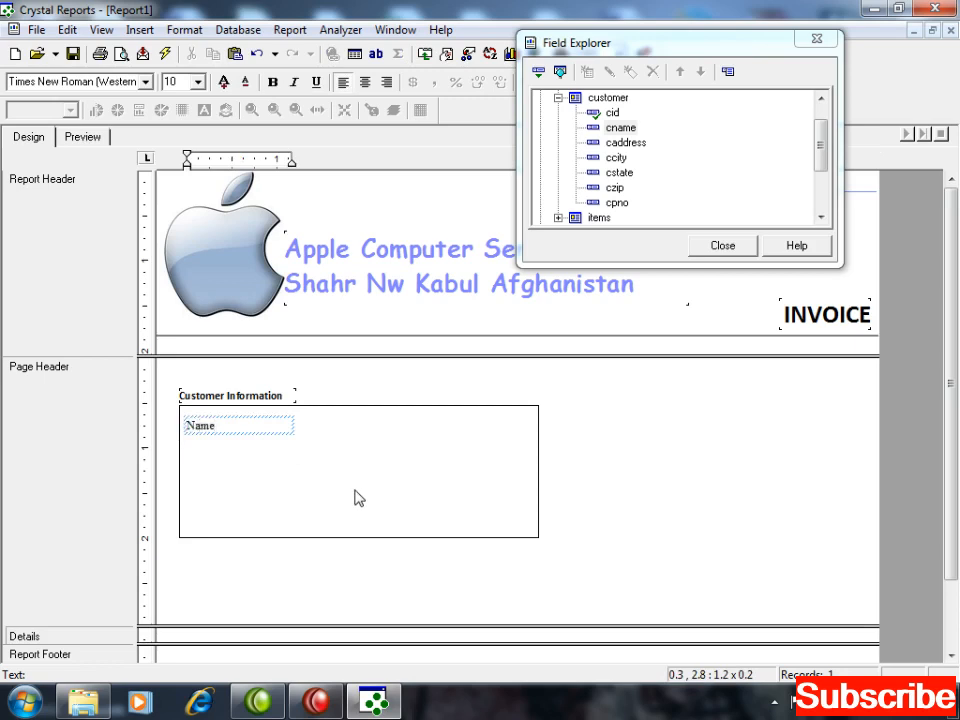
pyautogui.write('Name :-')
pyautogui.click(279, 465)
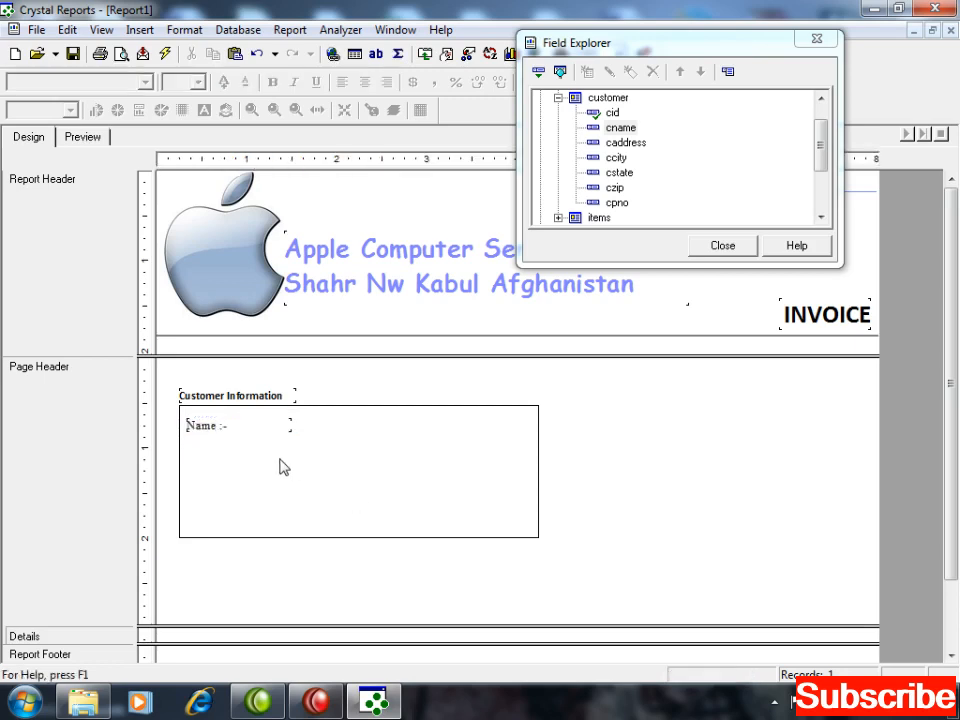
# Step: Narrow the "Name :-" label's frame to about 0.8 inch
pyautogui.click(238, 432)
pyautogui.hotkey('shift', 'Left')
pyautogui.hotkey('shift', 'Left')
pyautogui.hotkey('shift', 'Left')
pyautogui.hotkey('shift', 'Left')
pyautogui.hotkey('shift', 'Left')
pyautogui.hotkey('shift', 'Left')
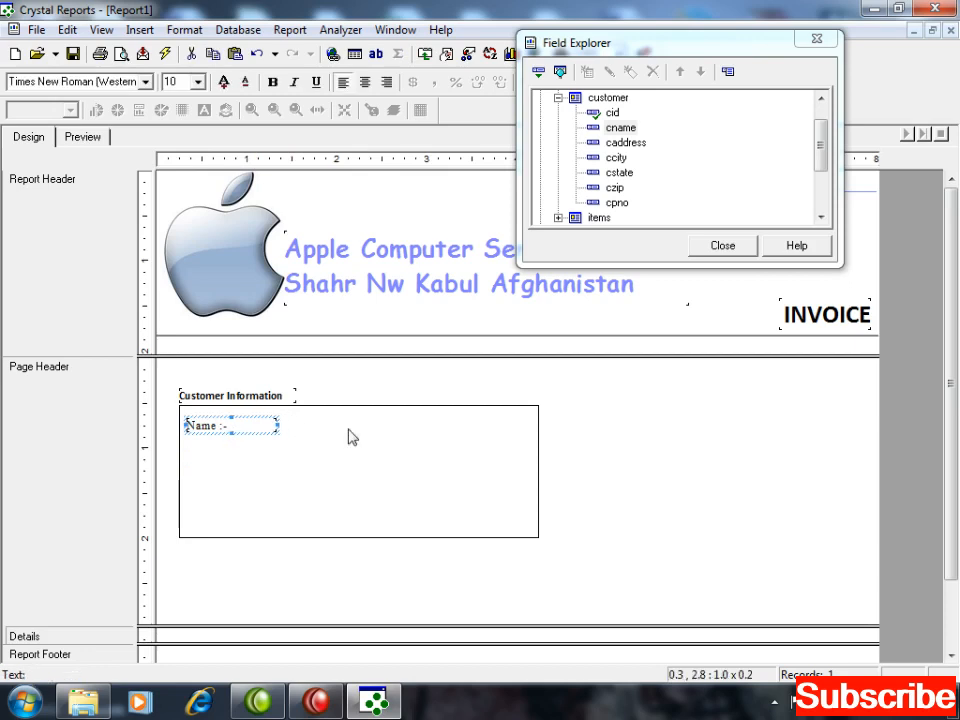
pyautogui.hotkey('shift', 'Right')
pyautogui.hotkey('shift', 'Right')
pyautogui.hotkey('shift', 'Right')
# Step: Duplicate the Name label directly below itself and change the copy's text to "Address :-"
pyautogui.hotkey('ctrl', 'c')
pyautogui.hotkey('ctrl', 'v')
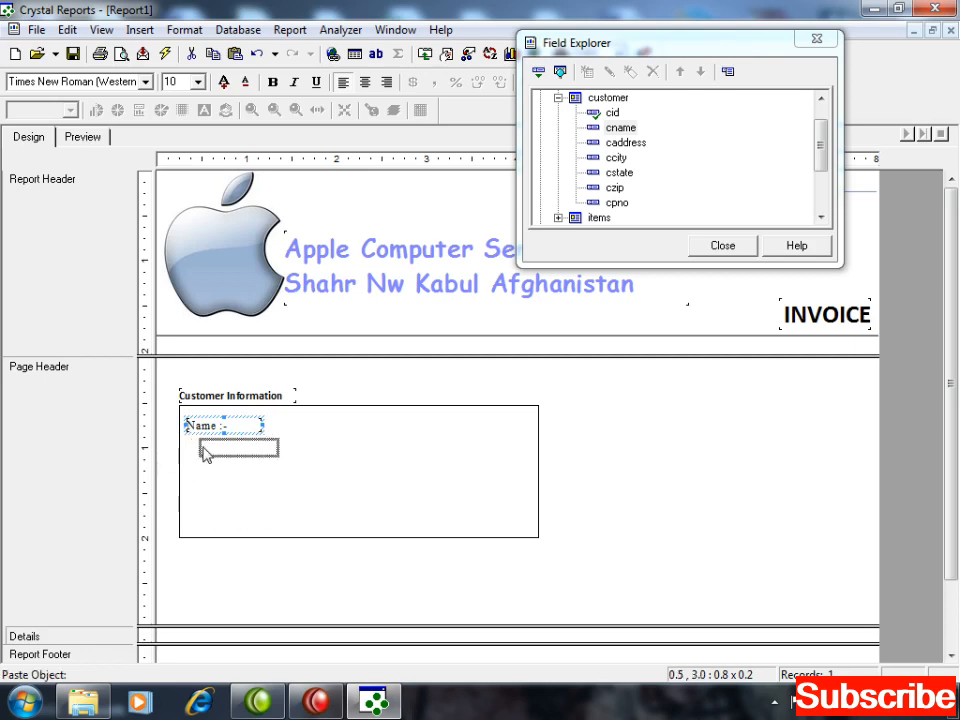
pyautogui.click(193, 452)
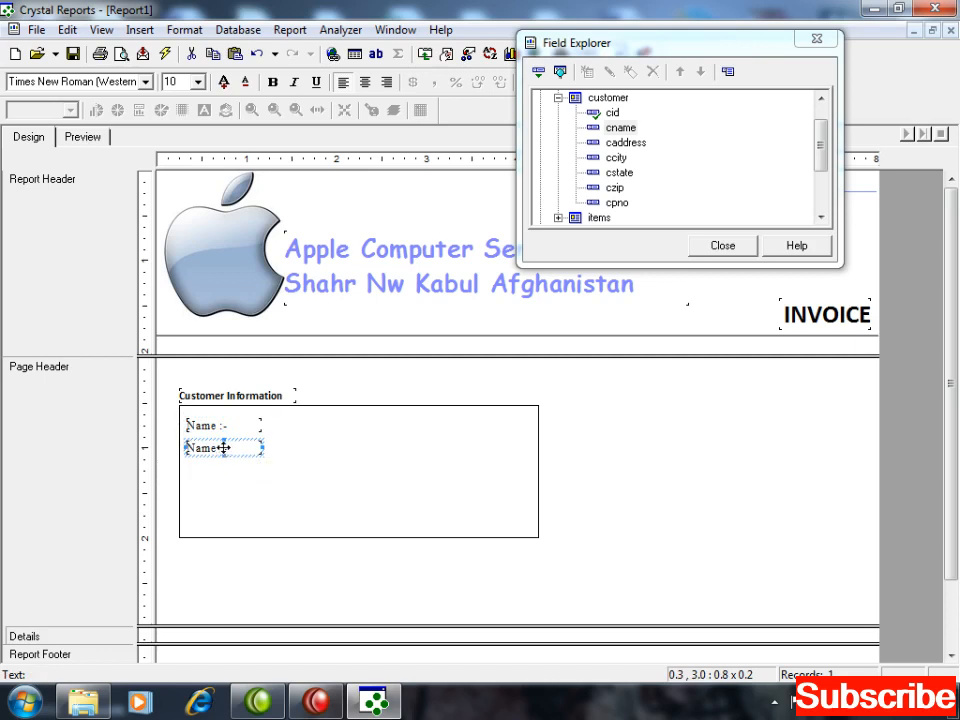
pyautogui.doubleClick(224, 447)
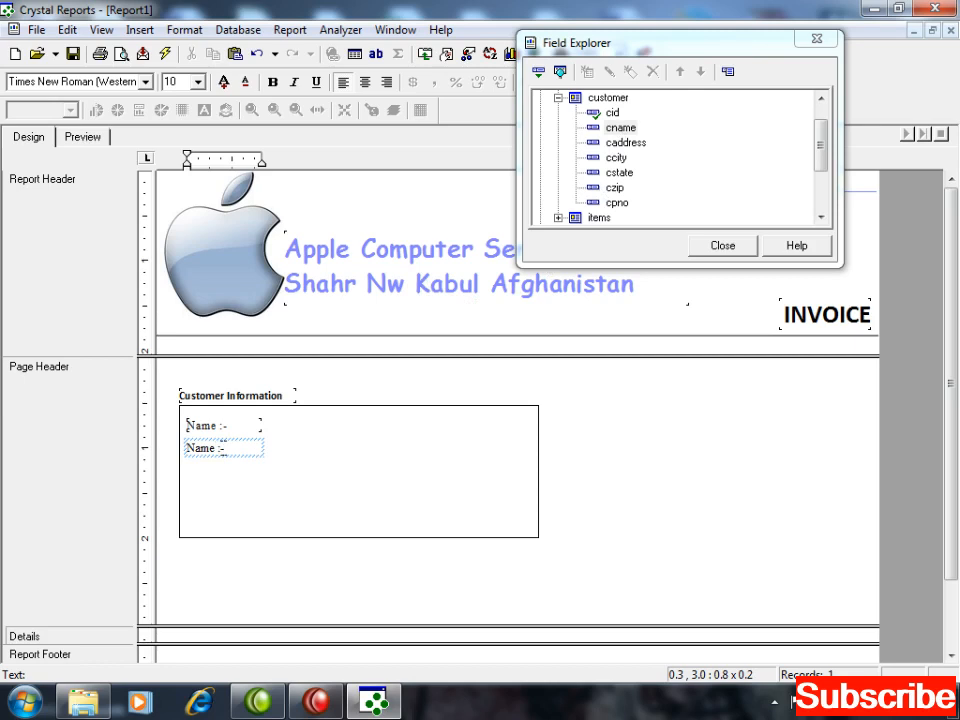
pyautogui.hotkey('ctrl', 'a')
pyautogui.write('Ad')
pyautogui.click(611, 476)
# Step: Round the corners of the customer information box slightly
pyautogui.click(537, 451)
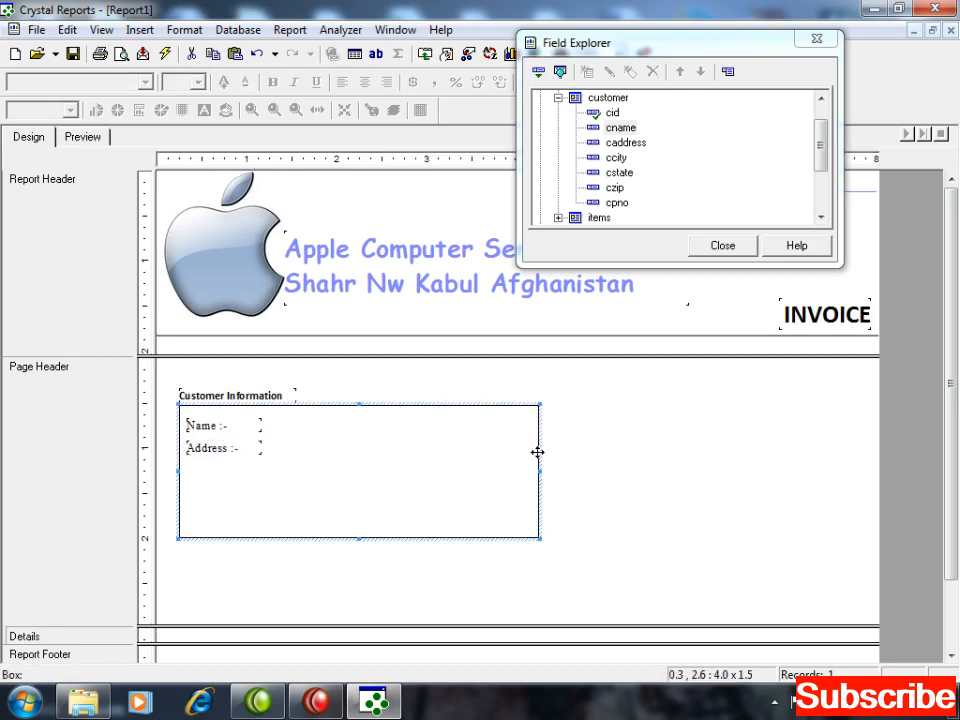
pyautogui.rightClick(537, 451)
pyautogui.click(550, 491)
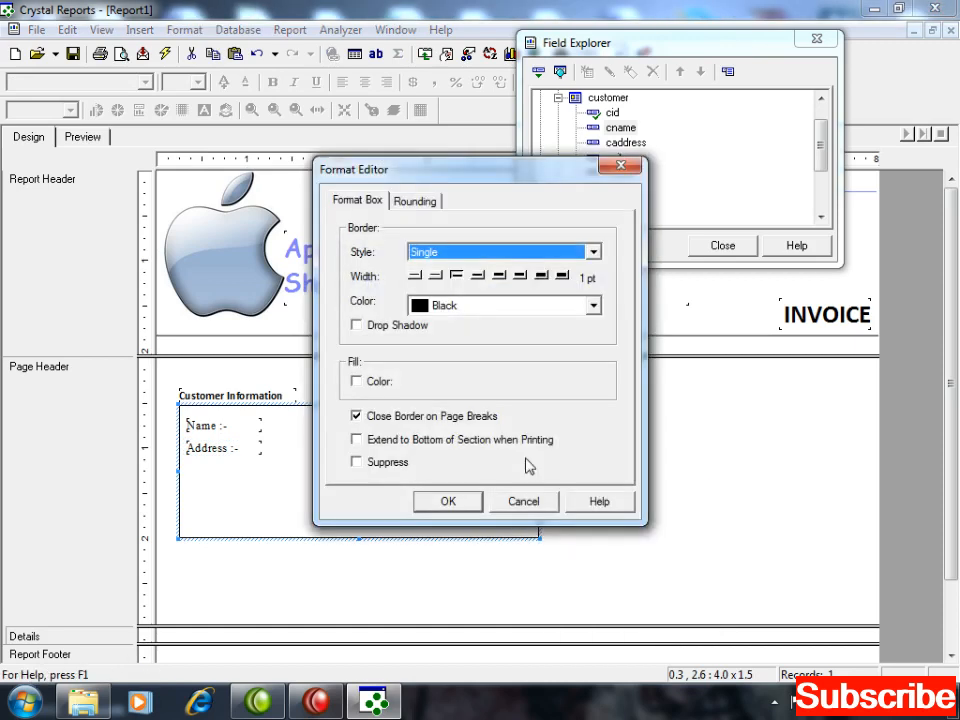
pyautogui.click(414, 203)
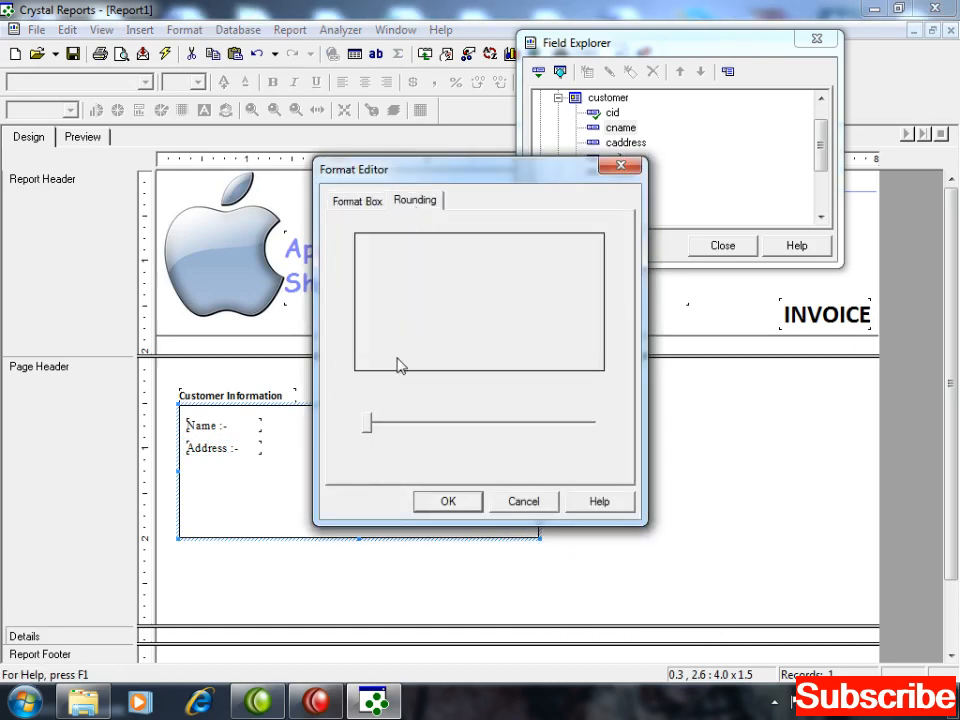
pyautogui.moveTo(373, 423); pyautogui.dragTo(390, 423)
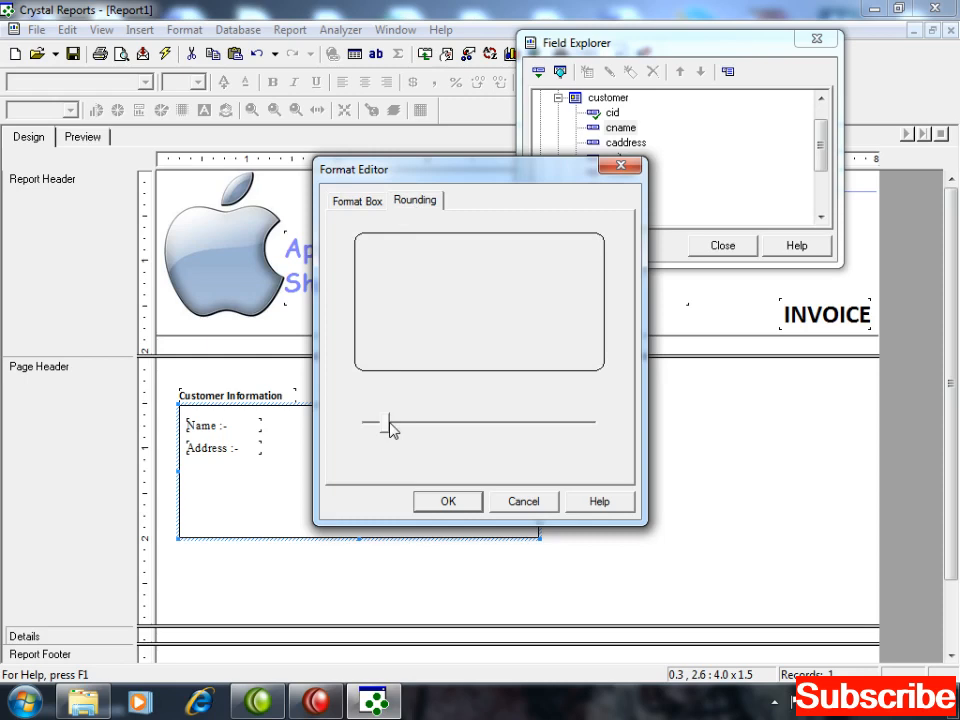
pyautogui.click(478, 502)
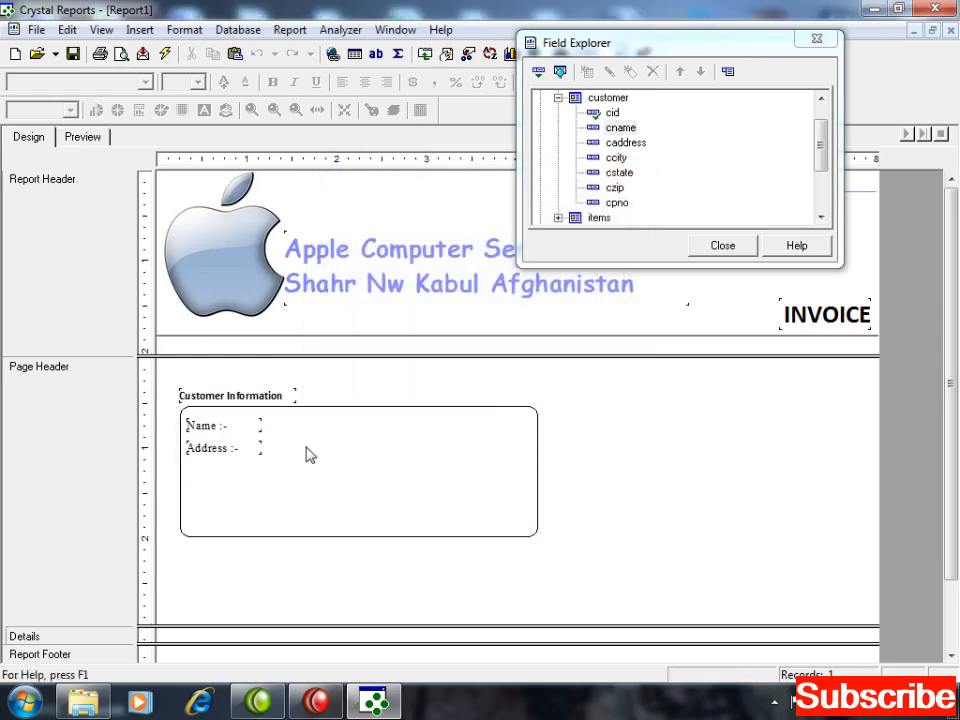
# Step: Nudge the Customer Information heading up slightly, keeping it aligned with the box's left edge
pyautogui.click(254, 393)
pyautogui.press('Right')
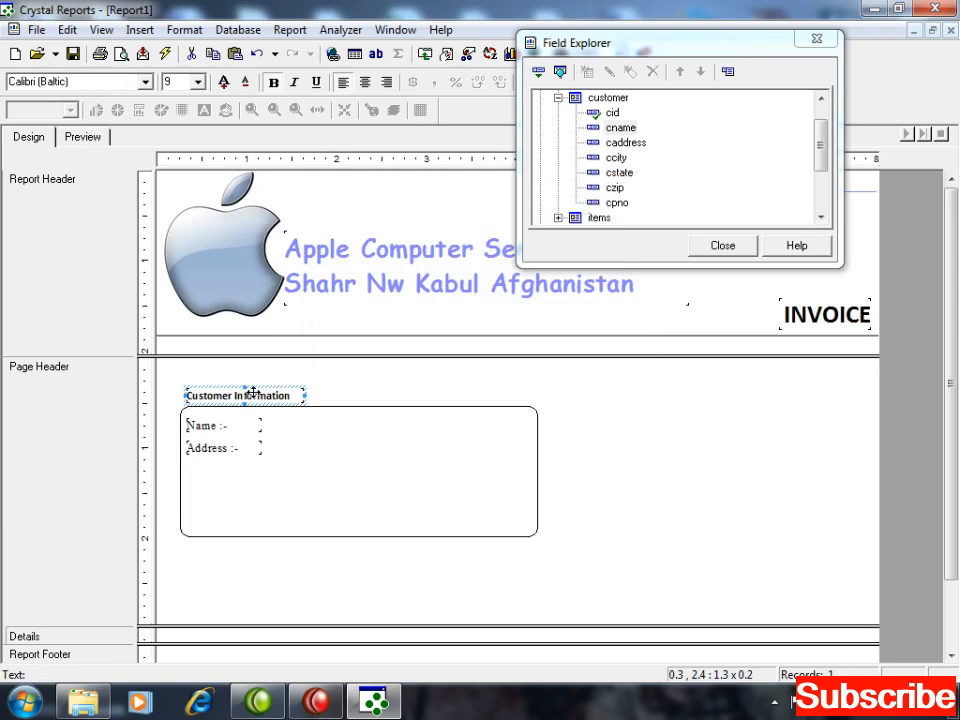
pyautogui.press('Left')
pyautogui.press('Up')
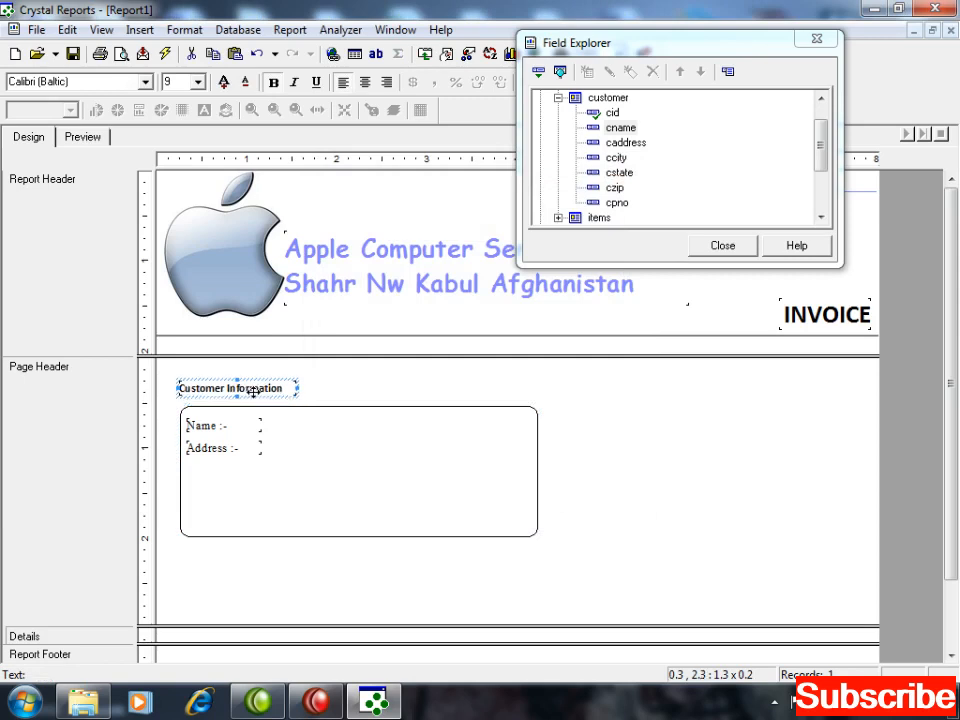
pyautogui.click(274, 513)
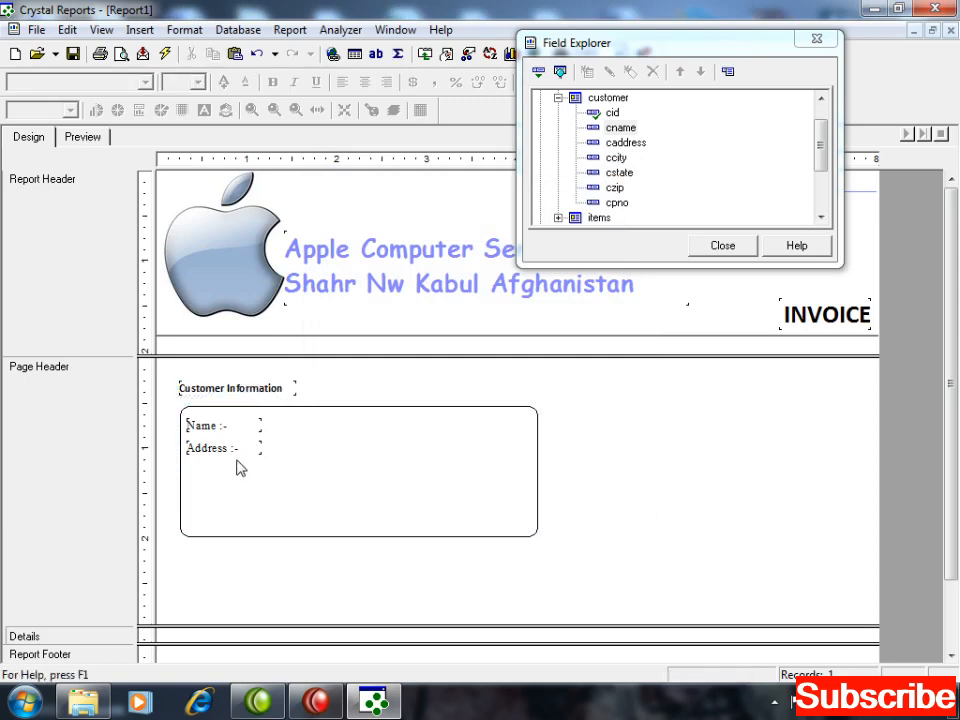
pyautogui.hotkey('ctrl', 'v')
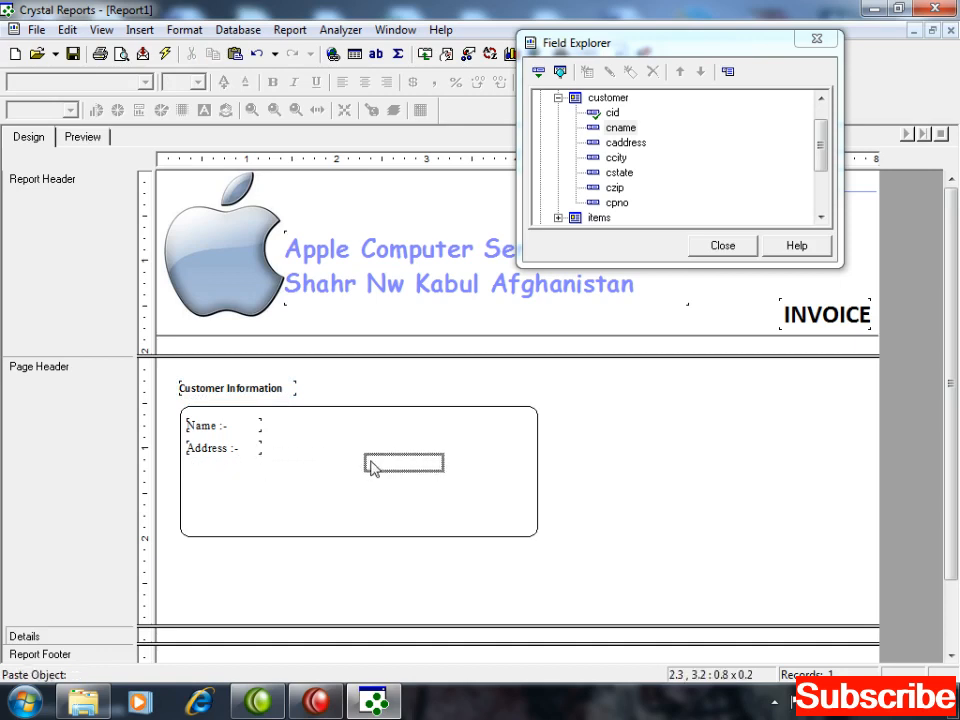
pyautogui.click(389, 455)
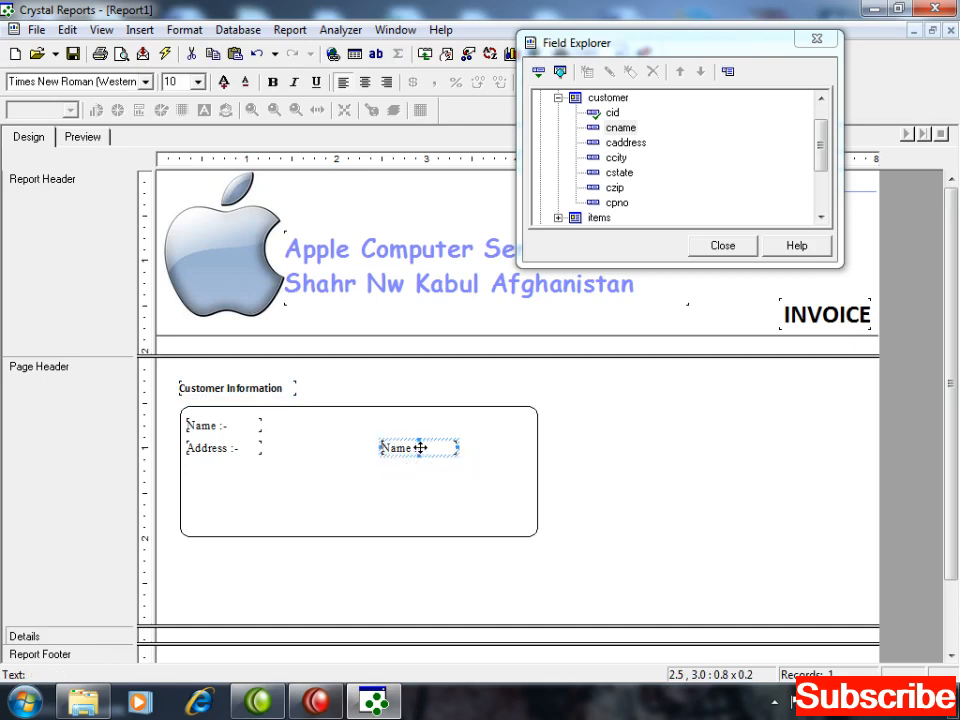
pyautogui.moveTo(400, 450); pyautogui.dragTo(296, 488)
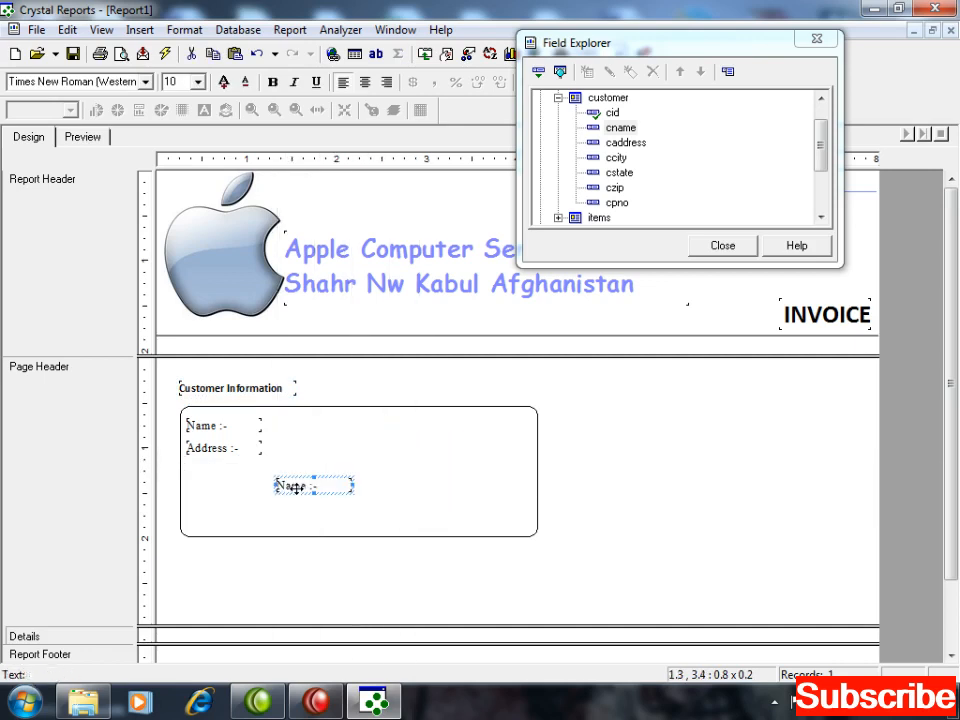
pyautogui.hotkey('ctrl', 'z')
pyautogui.hotkey('ctrl', 'z')
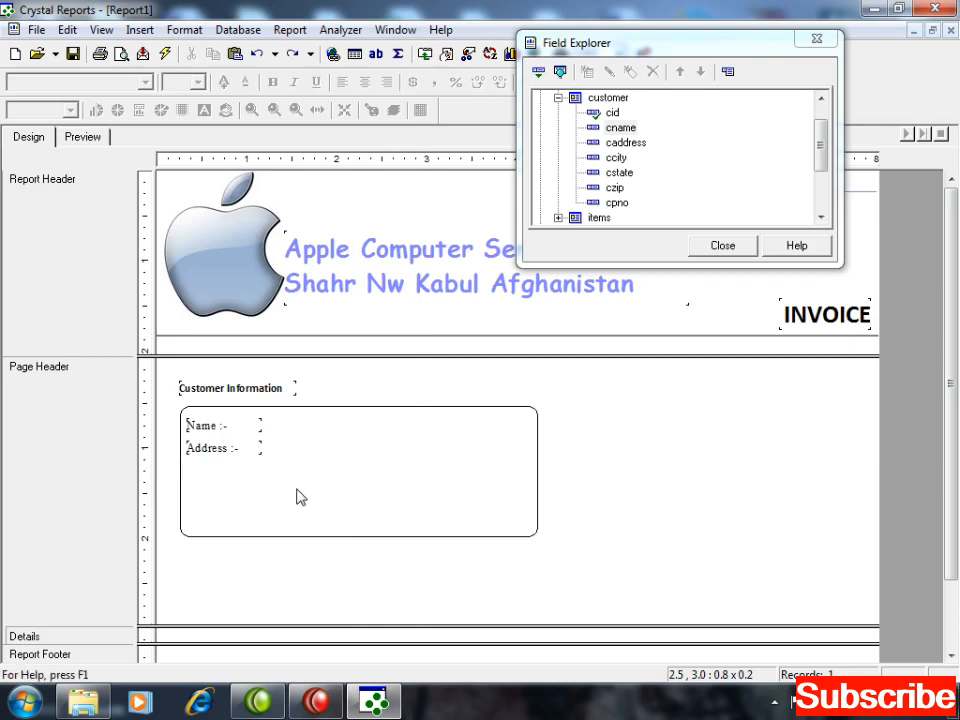
# Step: Paste a copy of the Name label directly below the Address label and change its text to "City :-"
pyautogui.hotkey('ctrl', 'v')
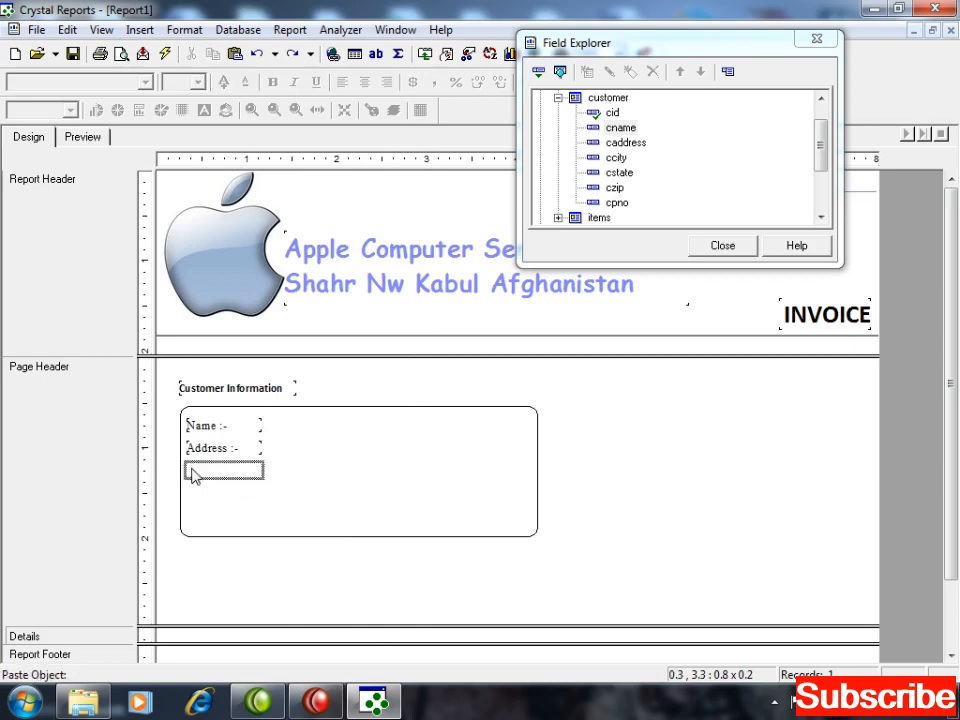
pyautogui.click(193, 476)
pyautogui.doubleClick(223, 472)
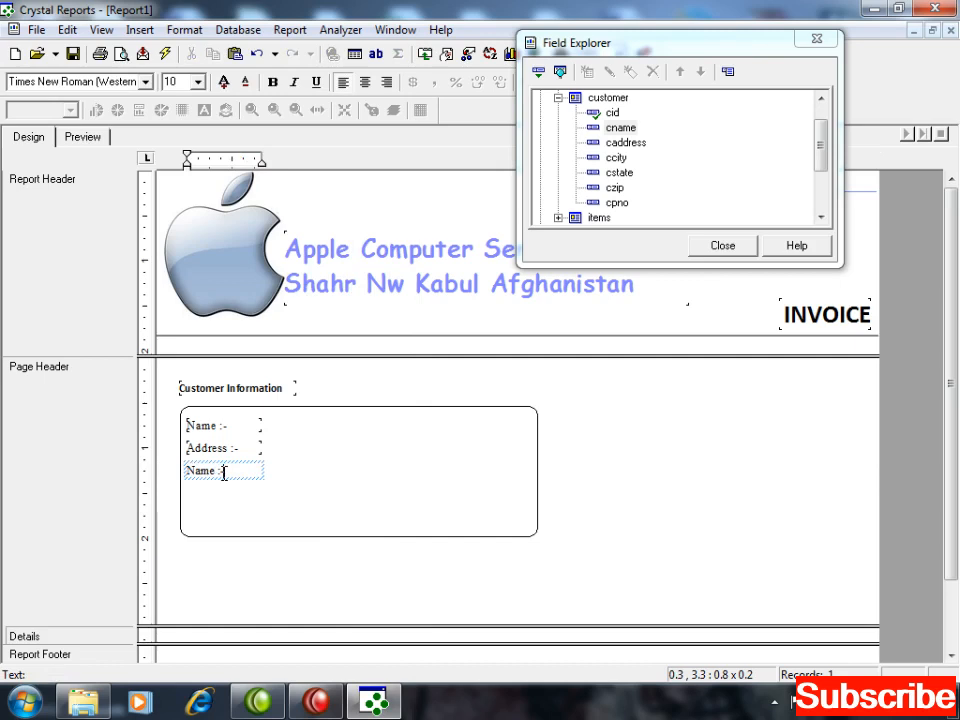
pyautogui.moveTo(235, 472); pyautogui.dragTo(185, 471)
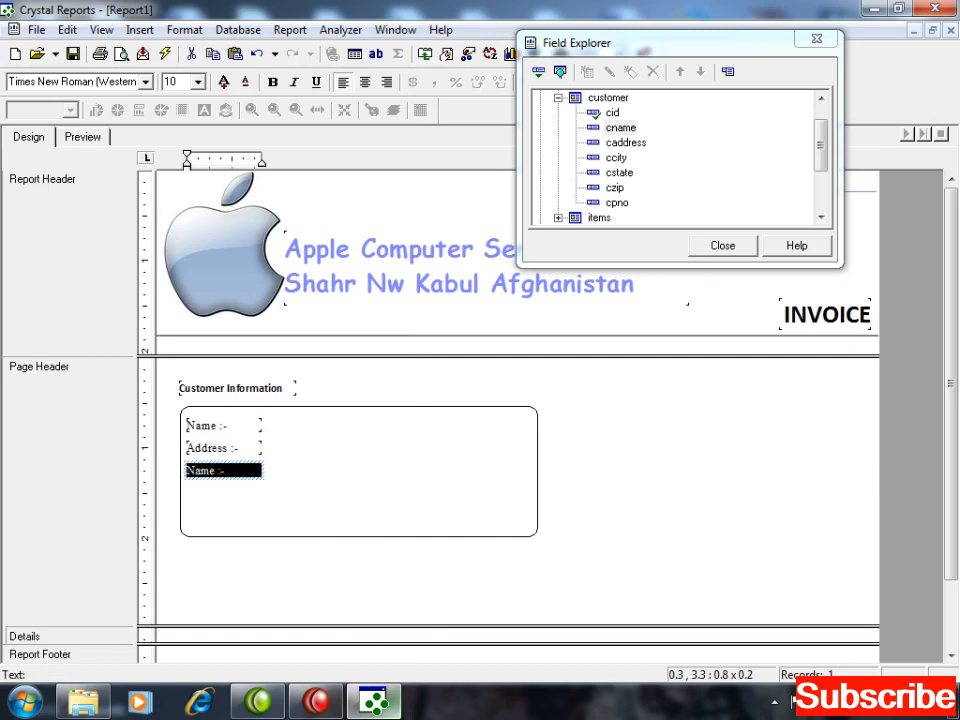
pyautogui.moveTo(382, 712)
pyautogui.write('City')
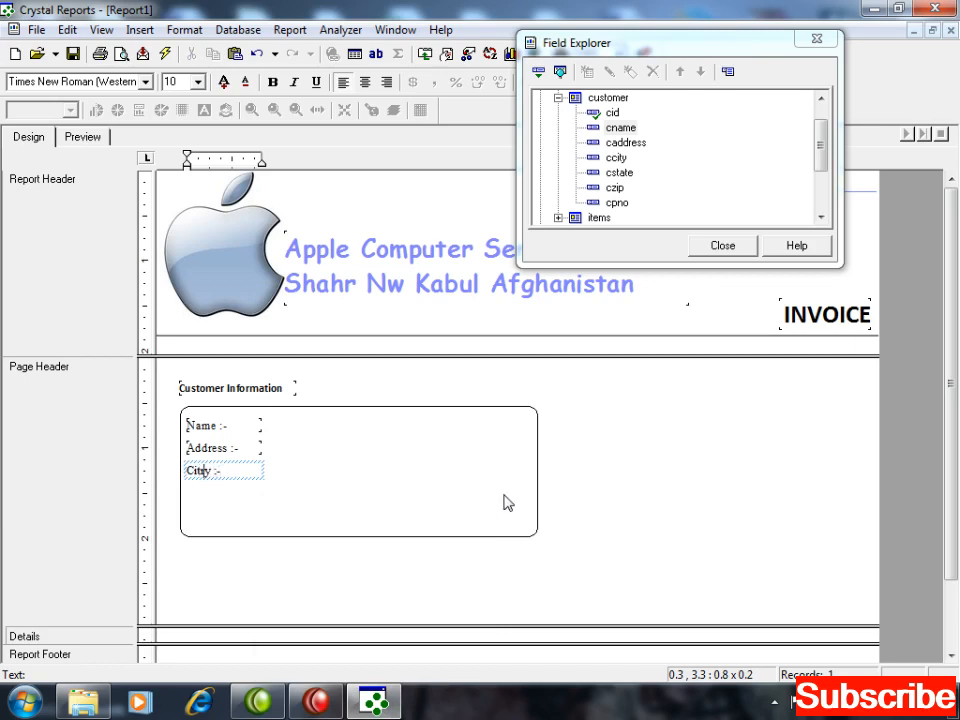
pyautogui.click(387, 486)
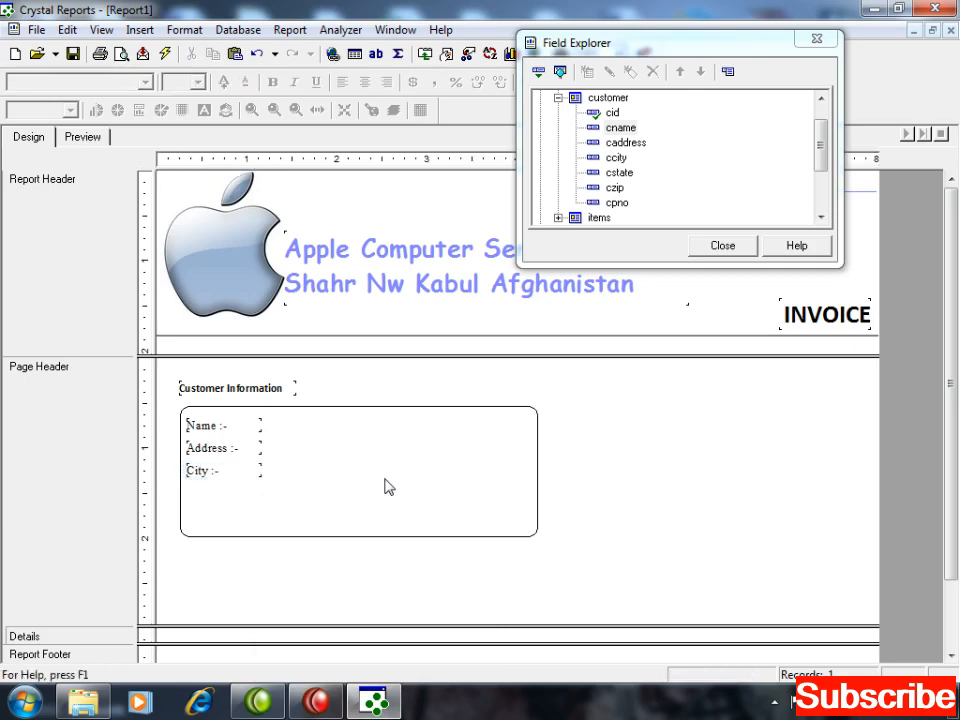
# Step: Paste another Name label copy in the City row, near the box's middle, and change its text to "State :-"
pyautogui.hotkey('ctrl', 'v')
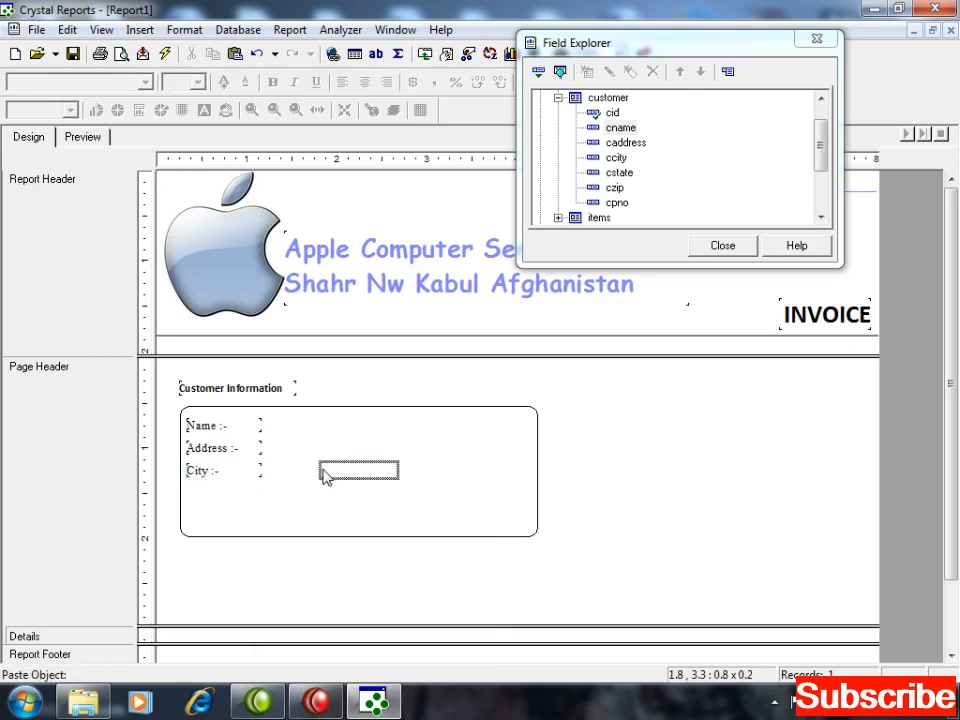
pyautogui.click(322, 475)
pyautogui.doubleClick(348, 471)
pyautogui.doubleClick(348, 471)
pyautogui.write('State :-')
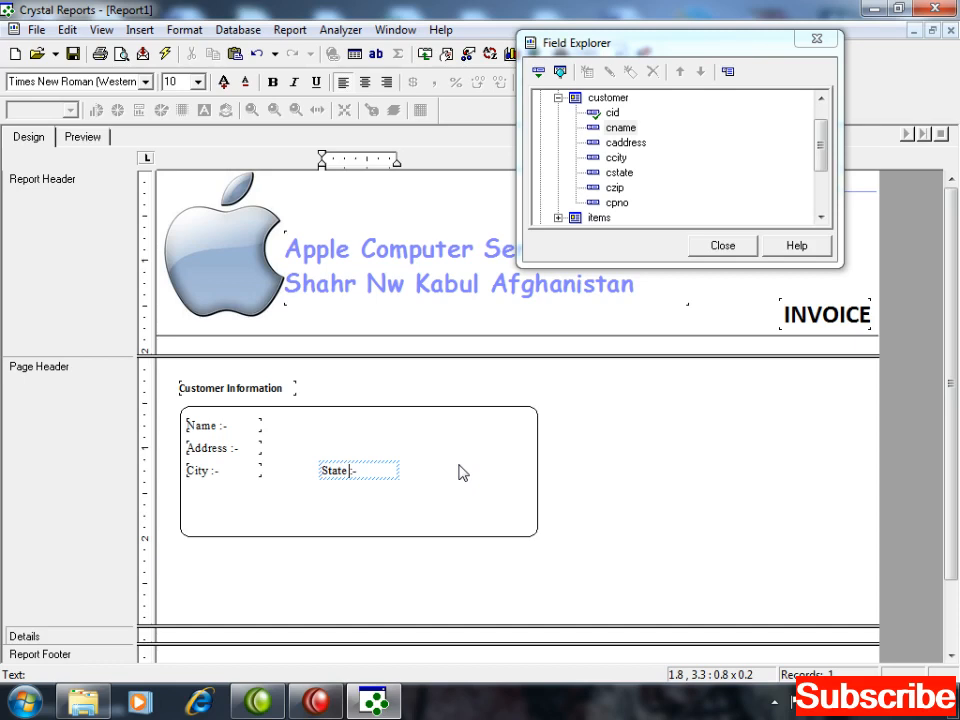
pyautogui.click(463, 472)
# Step: Paste a Name label copy to the right of the State label and change its text to "Zip :-"
pyautogui.hotkey('ctrl', 'v')
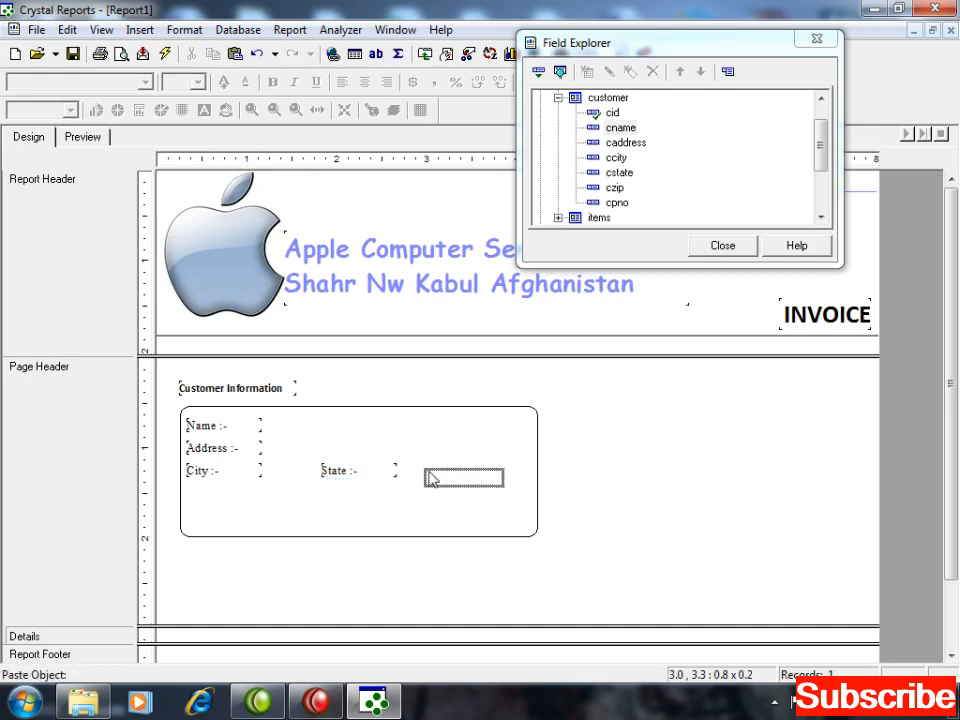
pyautogui.click(435, 466)
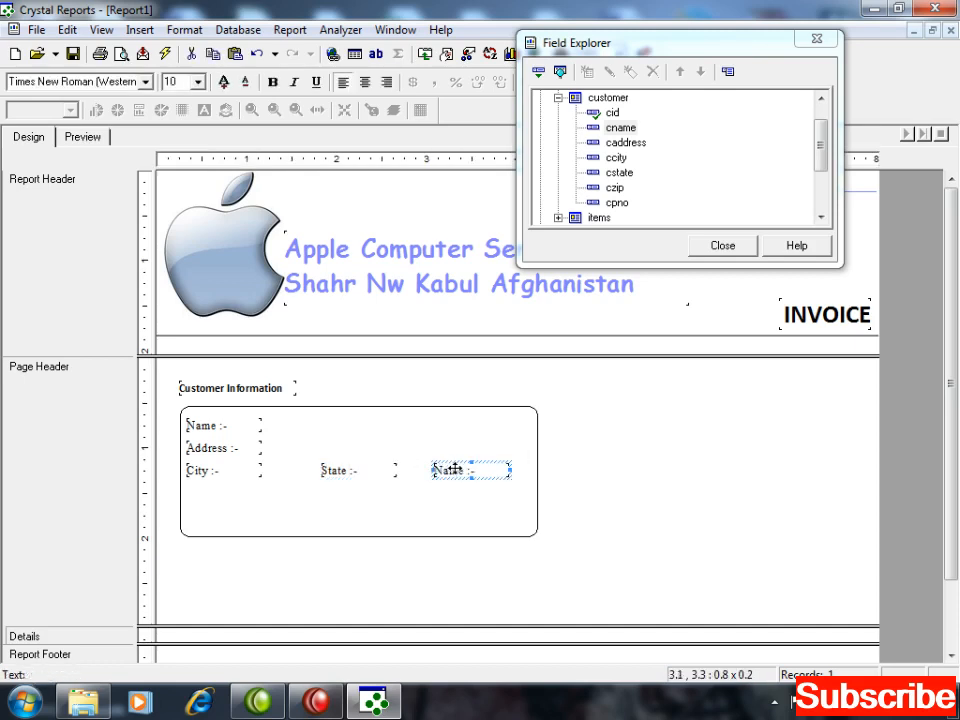
pyautogui.doubleClick(456, 472)
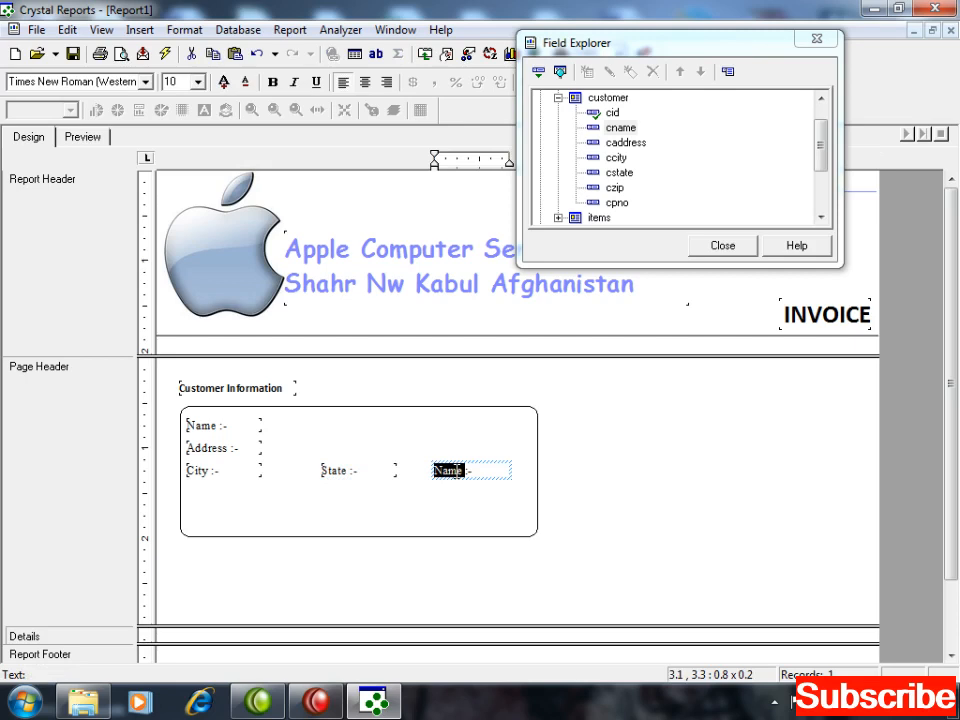
pyautogui.press('BackSpace')
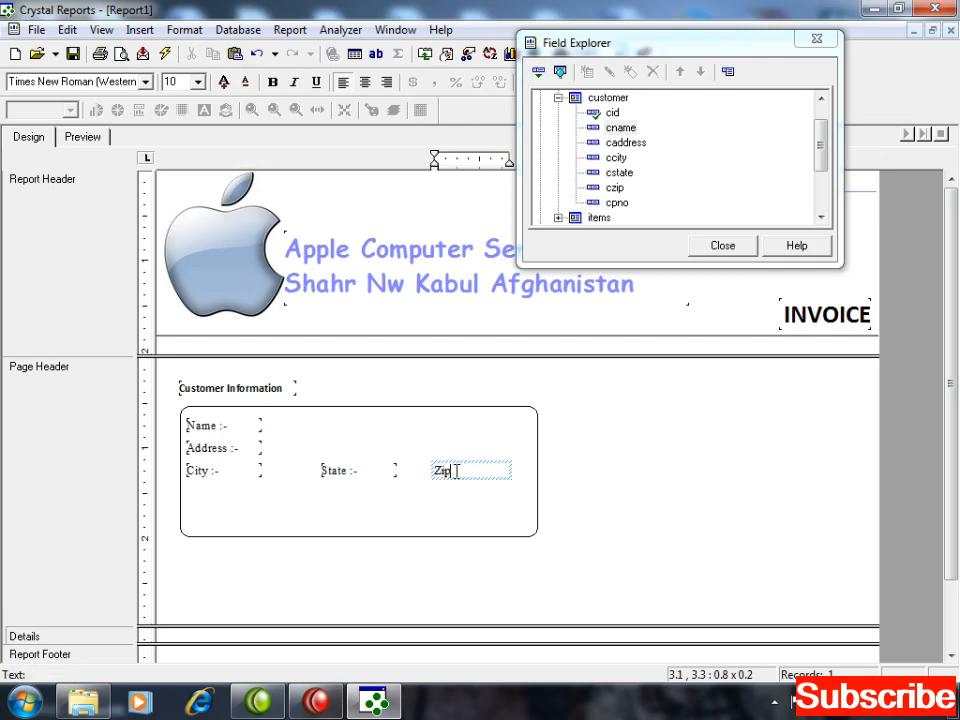
pyautogui.click(407, 501)
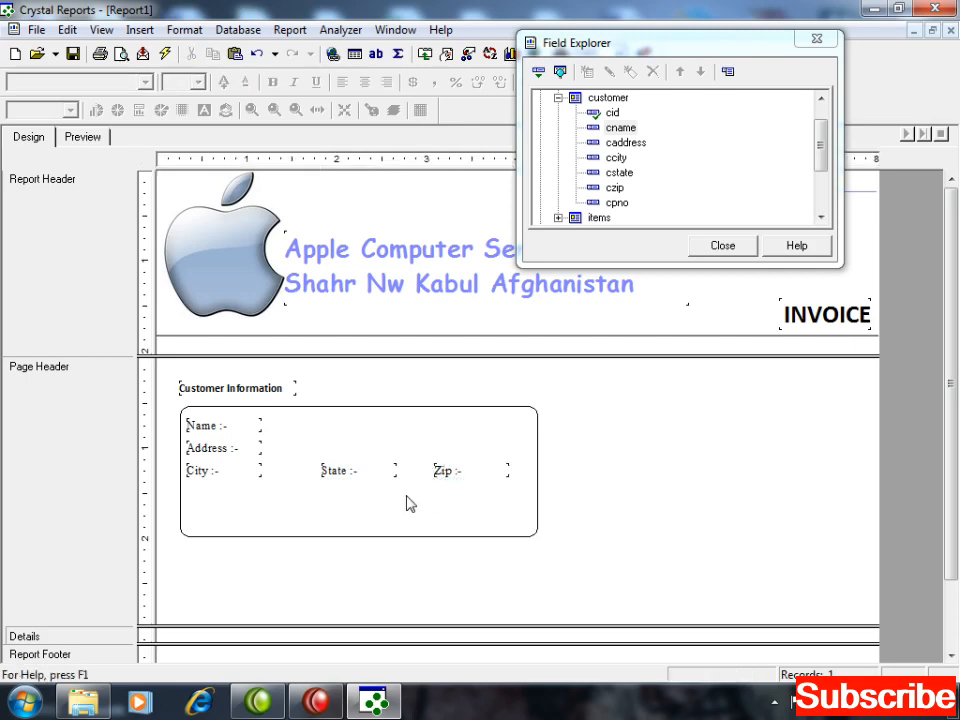
# Step: Narrow the frames of the Name, Address and City labels together until they closely fit the Address text
pyautogui.moveTo(277, 418); pyautogui.dragTo(294, 437)
pyautogui.click(257, 431)
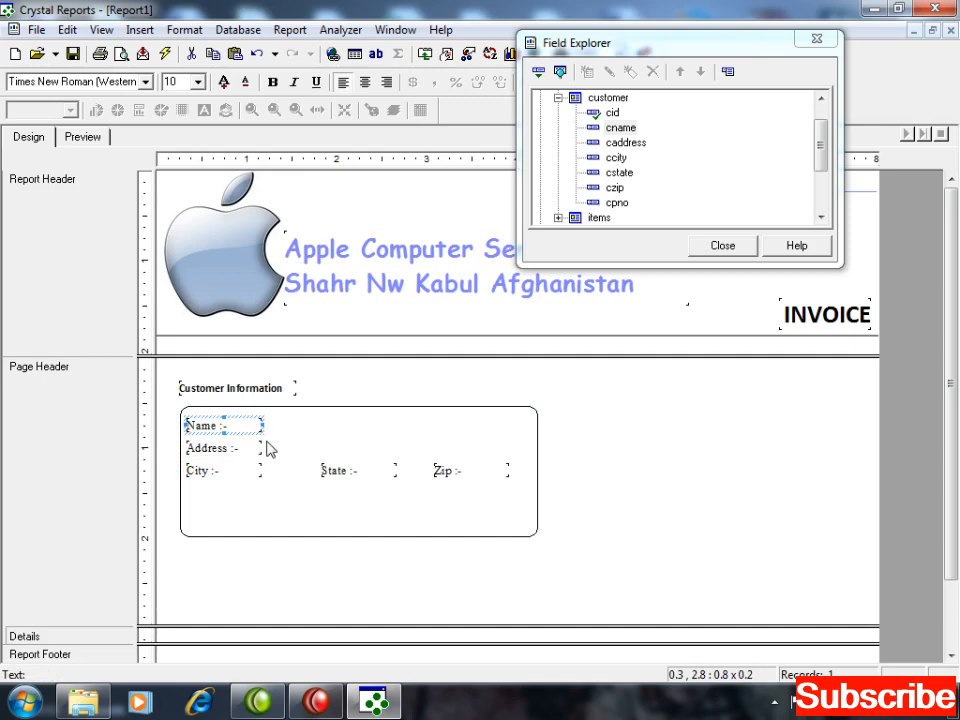
pyautogui.keyDown('ctrl'); pyautogui.click(252, 448); pyautogui.keyUp('ctrl')
pyautogui.keyDown('ctrl'); pyautogui.click(255, 470); pyautogui.keyUp('ctrl')
pyautogui.hotkey('shift', 'Left')
pyautogui.hotkey('shift', 'Left')
pyautogui.hotkey('shift', 'Left')
pyautogui.hotkey('shift', 'Left')
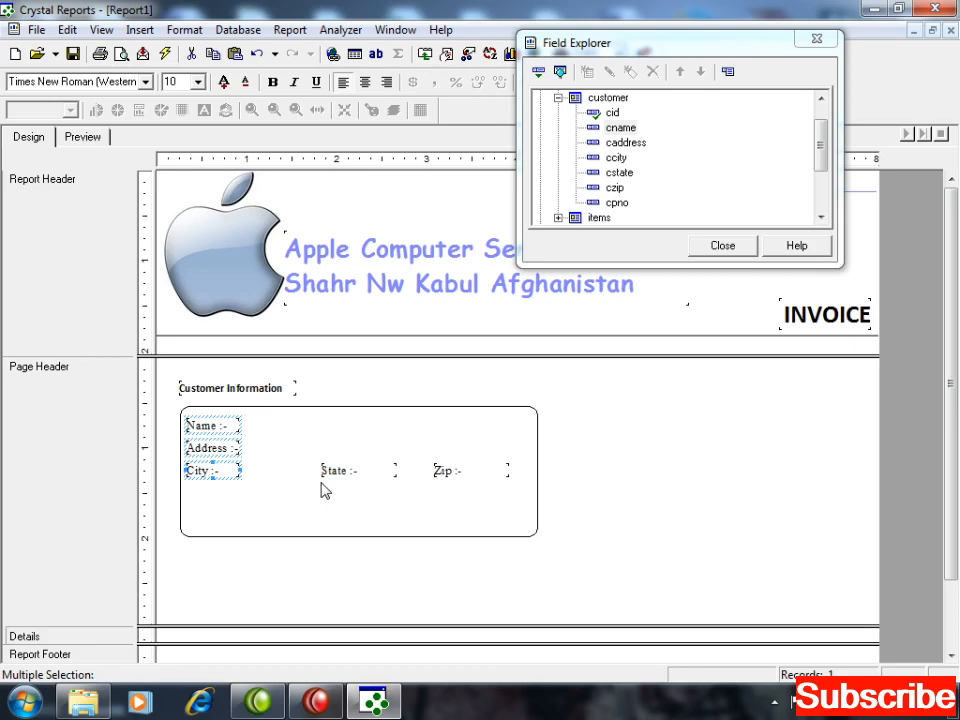
# Step: Narrow the frames of the State and Zip labels together until they closely fit the State text
pyautogui.click(368, 472)
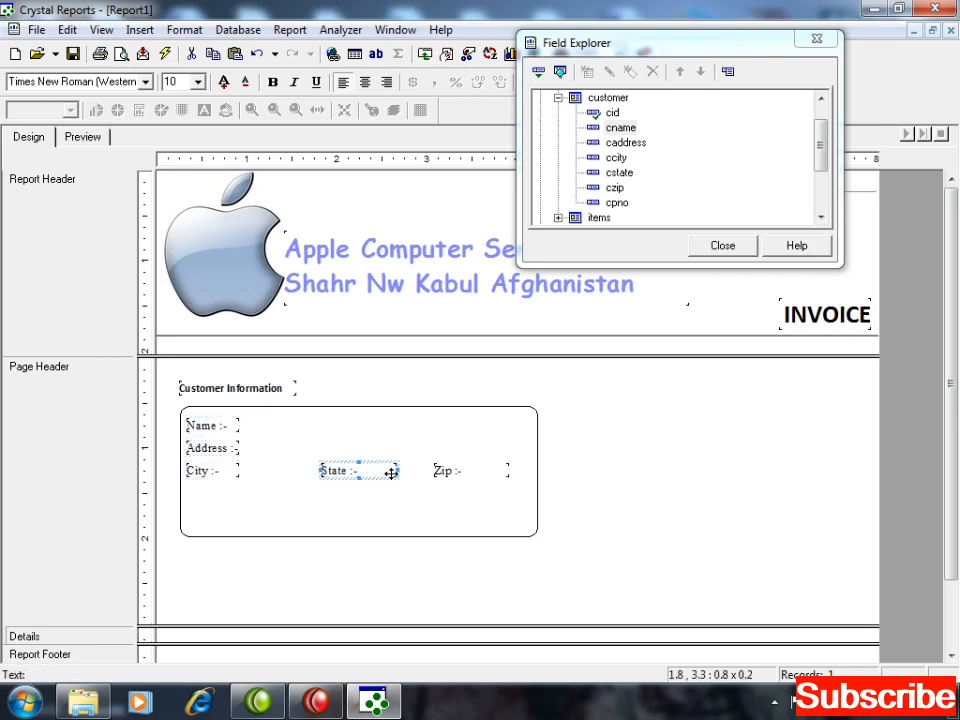
pyautogui.keyDown('ctrl'); pyautogui.click(458, 472); pyautogui.keyUp('ctrl')
pyautogui.hotkey('shift', 'Left')
pyautogui.hotkey('shift', 'Left')
pyautogui.hotkey('shift', 'Left')
pyautogui.hotkey('shift', 'Left')
pyautogui.hotkey('shift', 'Left')
pyautogui.hotkey('shift', 'Left')
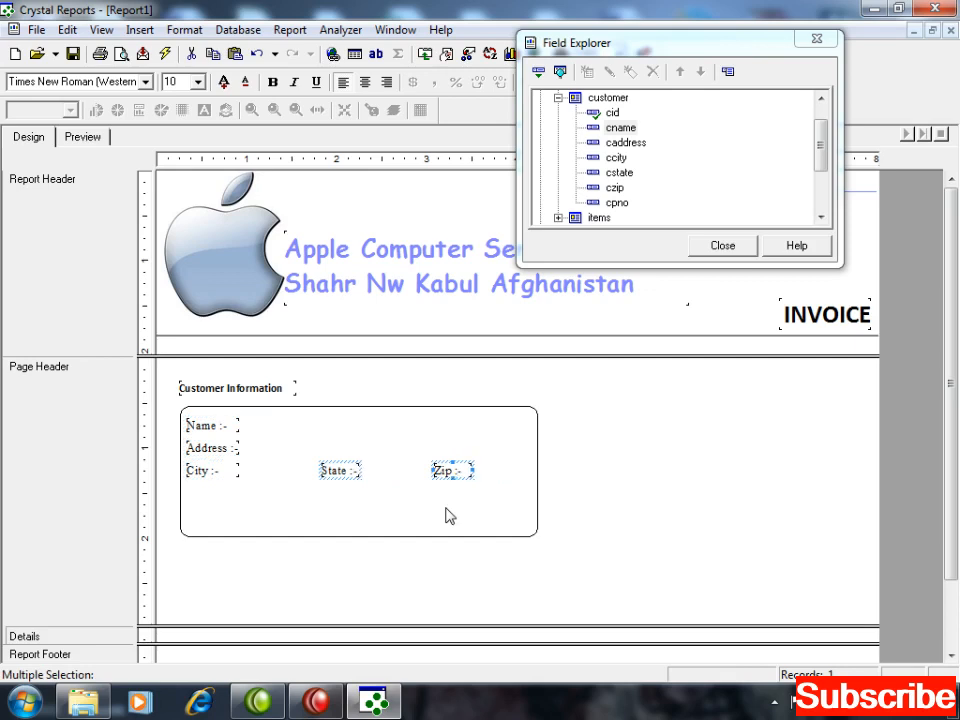
pyautogui.click(462, 503)
# Step: Narrow the Zip label's frame further to about 0.3 inch
pyautogui.click(455, 470)
pyautogui.hotkey('shift', 'Left')
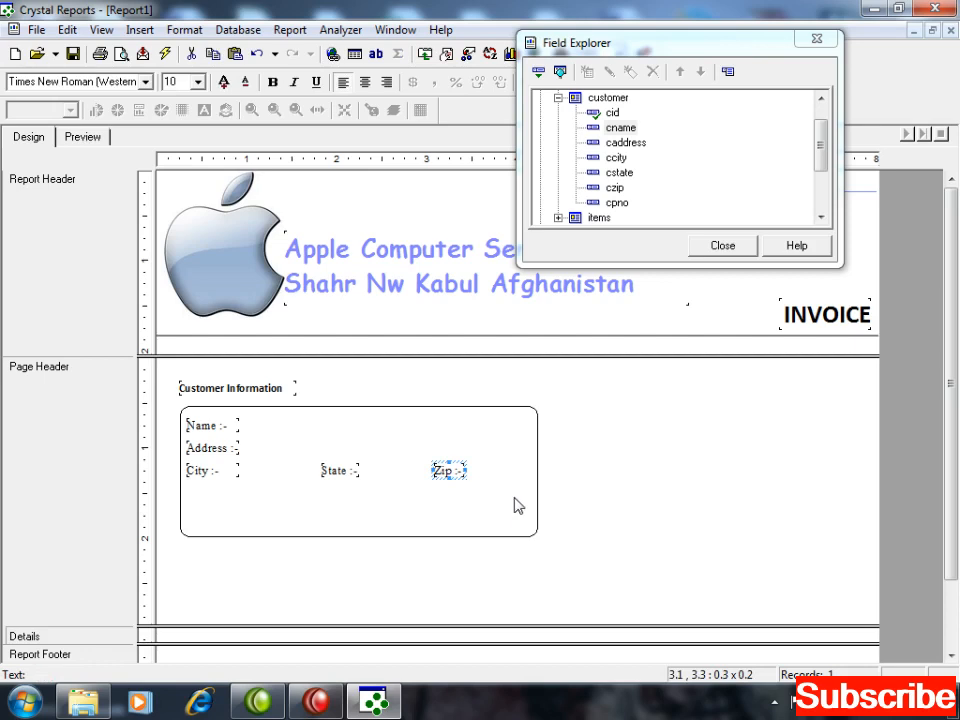
pyautogui.click(440, 519)
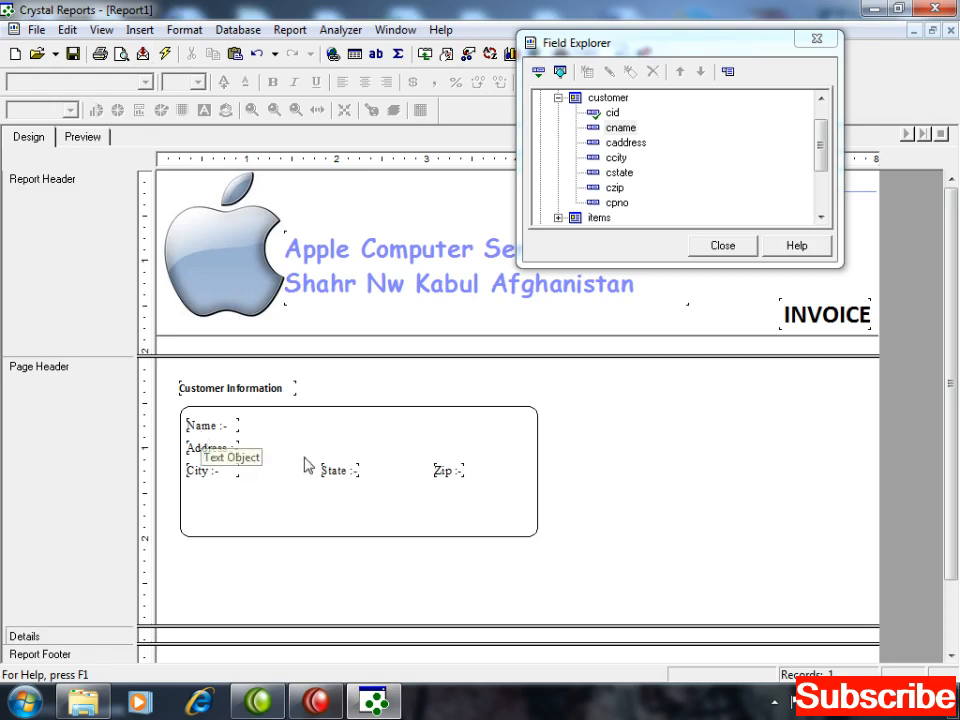
# Step: Paste a Name label copy in the Address row, above and left of Zip, and change its text to "Phone #:-"
pyautogui.hotkey('ctrl', 'v')
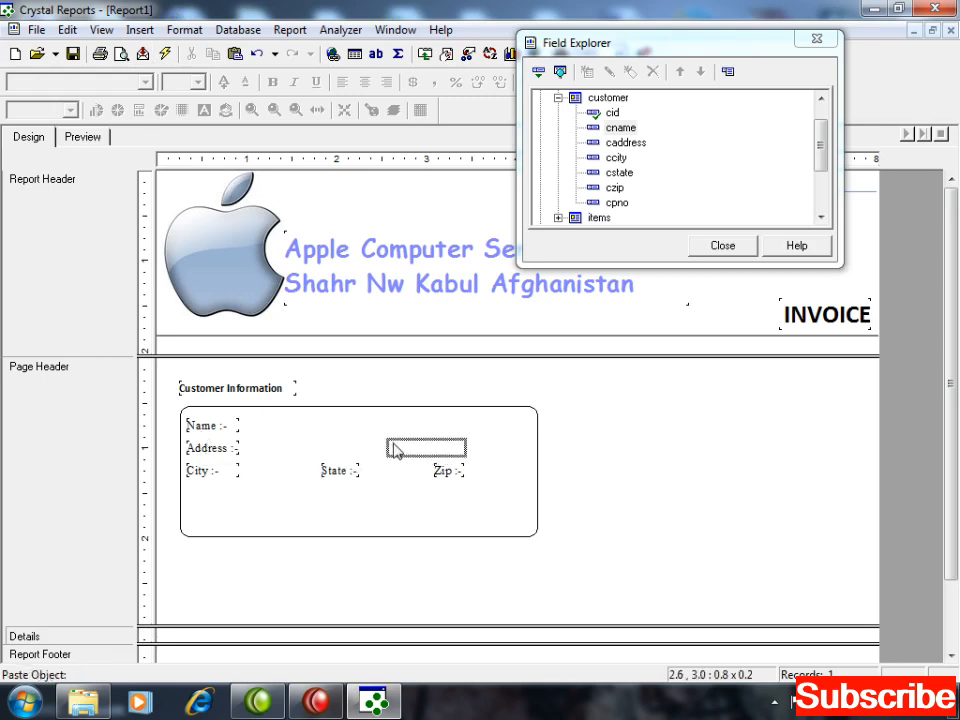
pyautogui.click(398, 445)
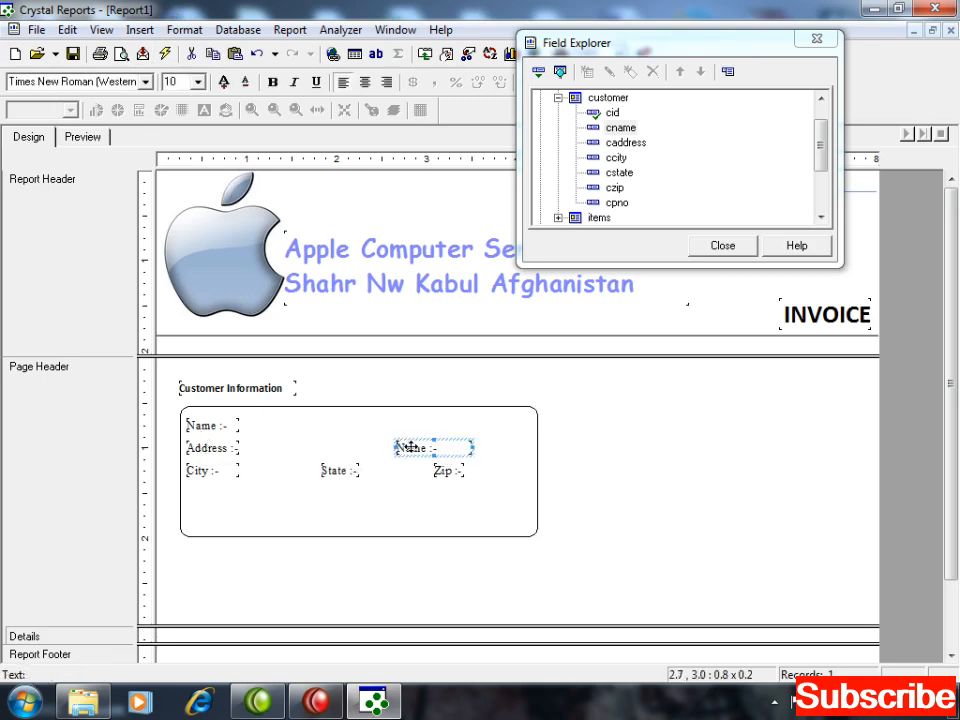
pyautogui.doubleClick(412, 448)
pyautogui.doubleClick(412, 448)
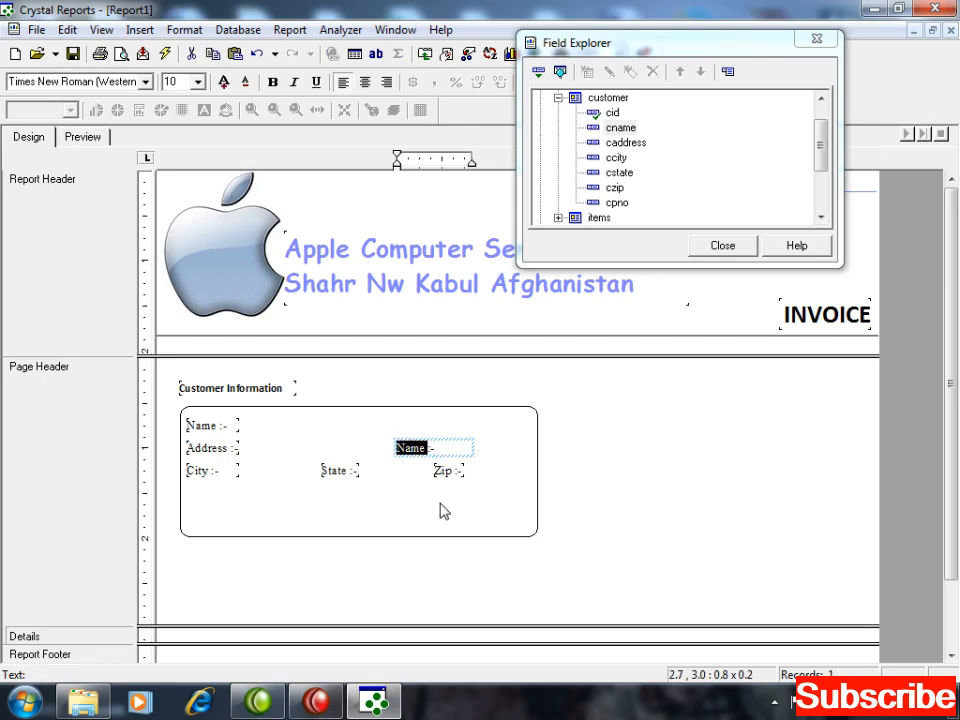
pyautogui.write('Phon')
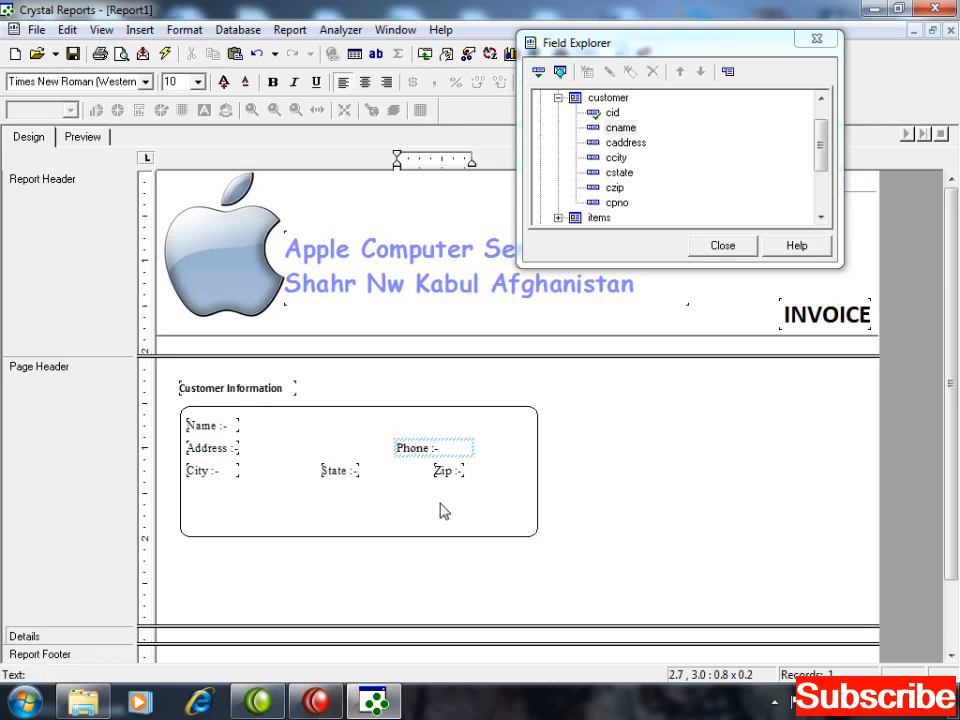
pyautogui.click(440, 518)
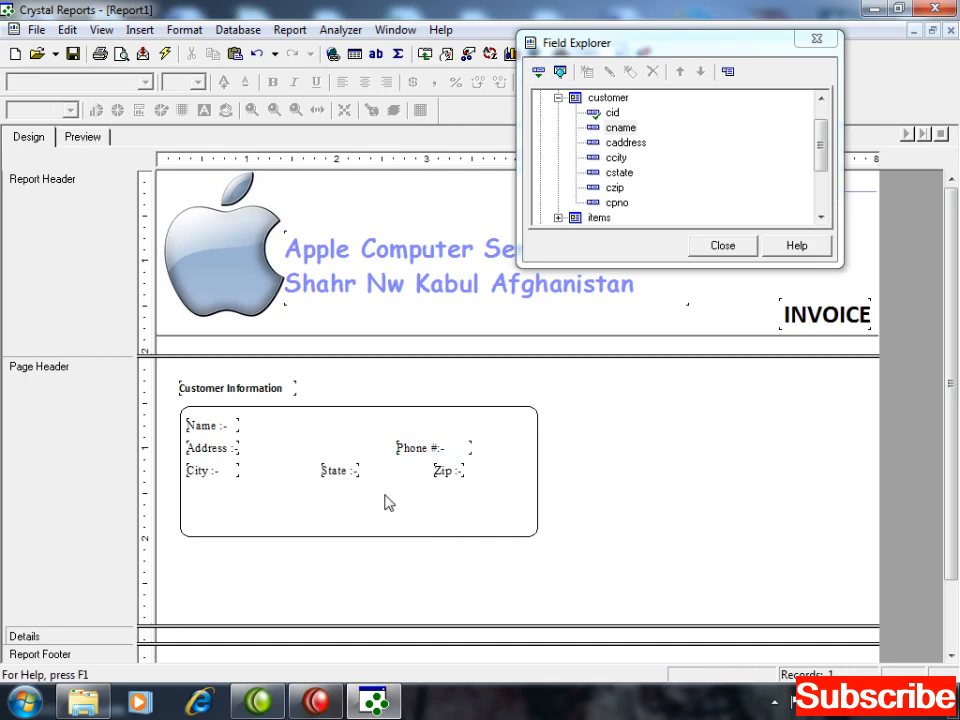
# Step: Move the City, State and Zip labels down together to one level row near the lower edge of the customer box
pyautogui.click(218, 471)
pyautogui.press('Down')
pyautogui.press('Down')
pyautogui.press('Down')
pyautogui.click(335, 470)
pyautogui.press('Down')
pyautogui.press('Down')
pyautogui.press('Down')
pyautogui.click(452, 470)
pyautogui.press('Down')
pyautogui.press('Down')
pyautogui.press('Down')
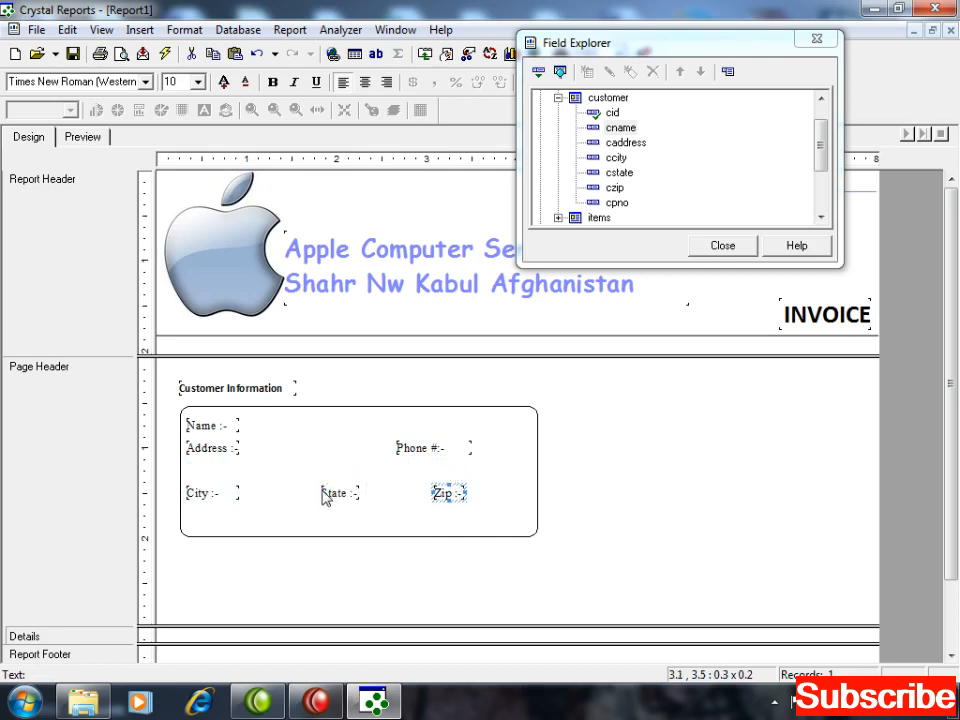
pyautogui.click(228, 494)
pyautogui.press('Down')
pyautogui.click(333, 492)
pyautogui.press('Down')
pyautogui.click(447, 495)
pyautogui.press('Down')
# Step: Move the Address and Phone # labels down midway between the Name and City rows, and narrow the Phone # frame to about 0.6 inch
pyautogui.click(228, 452)
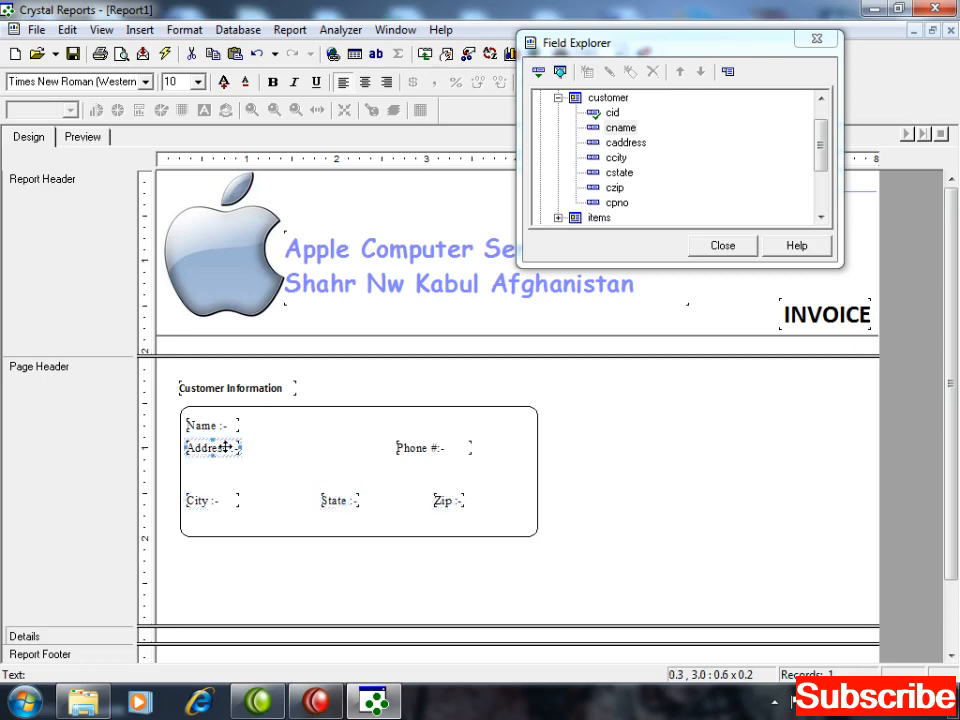
pyautogui.press('Down')
pyautogui.press('Down')
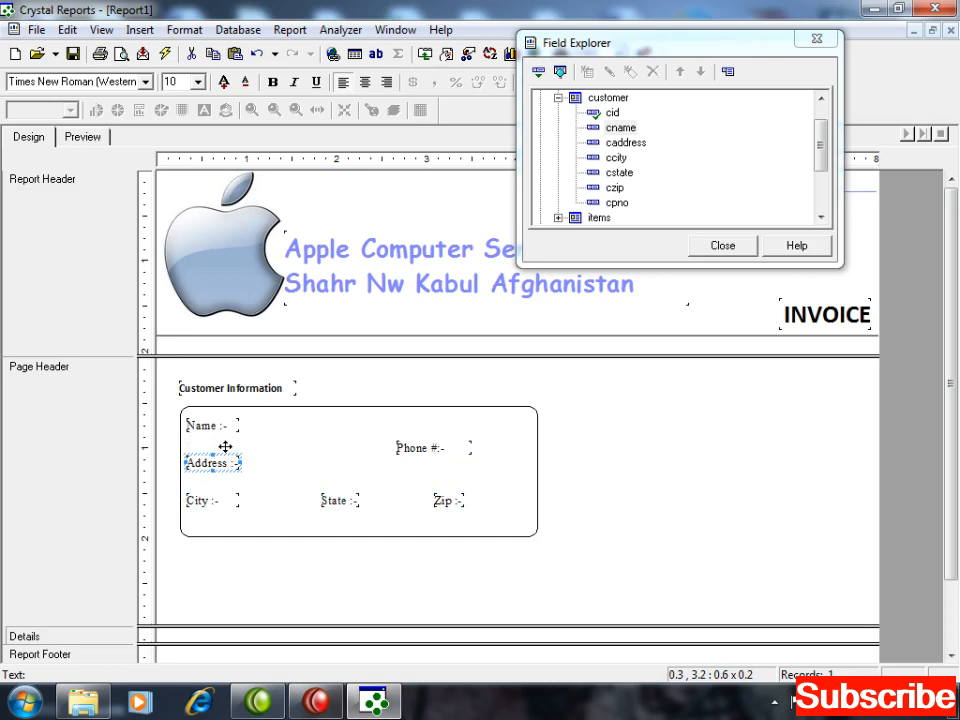
pyautogui.click(412, 446)
pyautogui.press('Down')
pyautogui.press('Down')
pyautogui.click(619, 476)
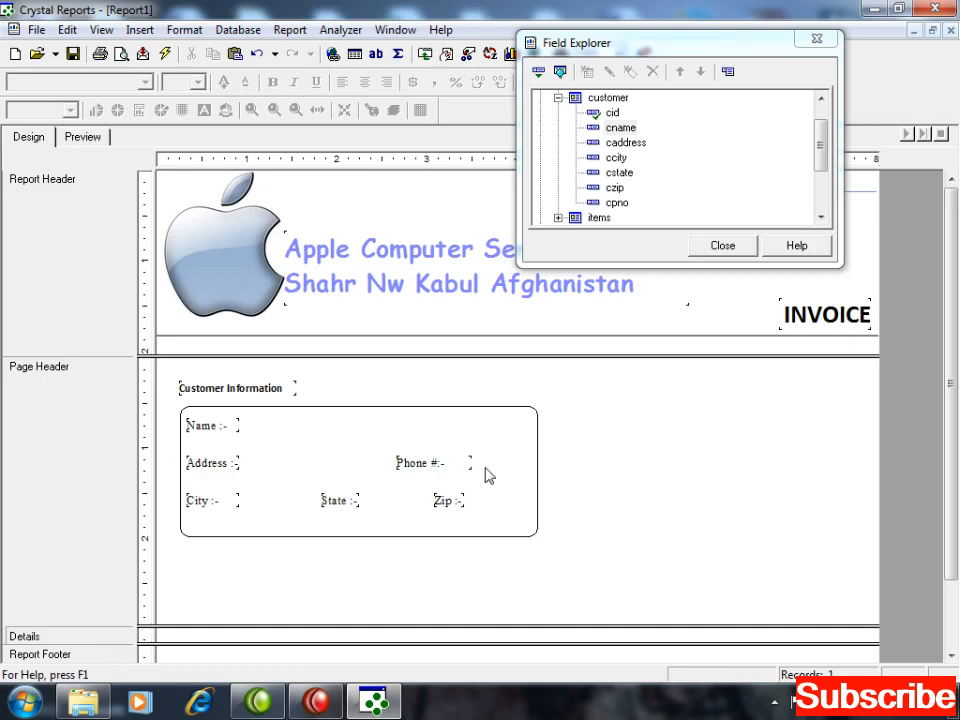
pyautogui.click(454, 466)
pyautogui.moveTo(465, 464); pyautogui.dragTo(408, 463)
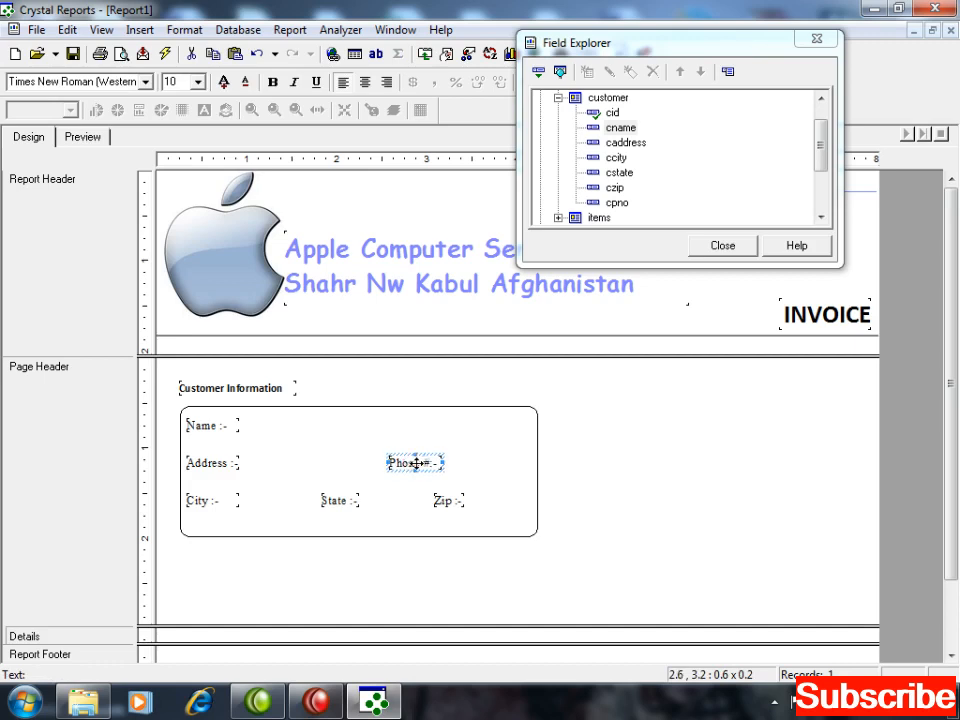
# Step: Format all six customer labels together as bold Calibri (Baltic), size 9
pyautogui.click(234, 428)
pyautogui.keyDown('ctrl'); pyautogui.click(210, 462); pyautogui.keyUp('ctrl')
pyautogui.keyDown('ctrl'); pyautogui.click(213, 502); pyautogui.keyUp('ctrl')
pyautogui.keyDown('ctrl'); pyautogui.click(336, 502); pyautogui.keyUp('ctrl')
pyautogui.keyDown('ctrl'); pyautogui.click(442, 500); pyautogui.keyUp('ctrl')
pyautogui.keyDown('ctrl'); pyautogui.click(409, 464); pyautogui.keyUp('ctrl')
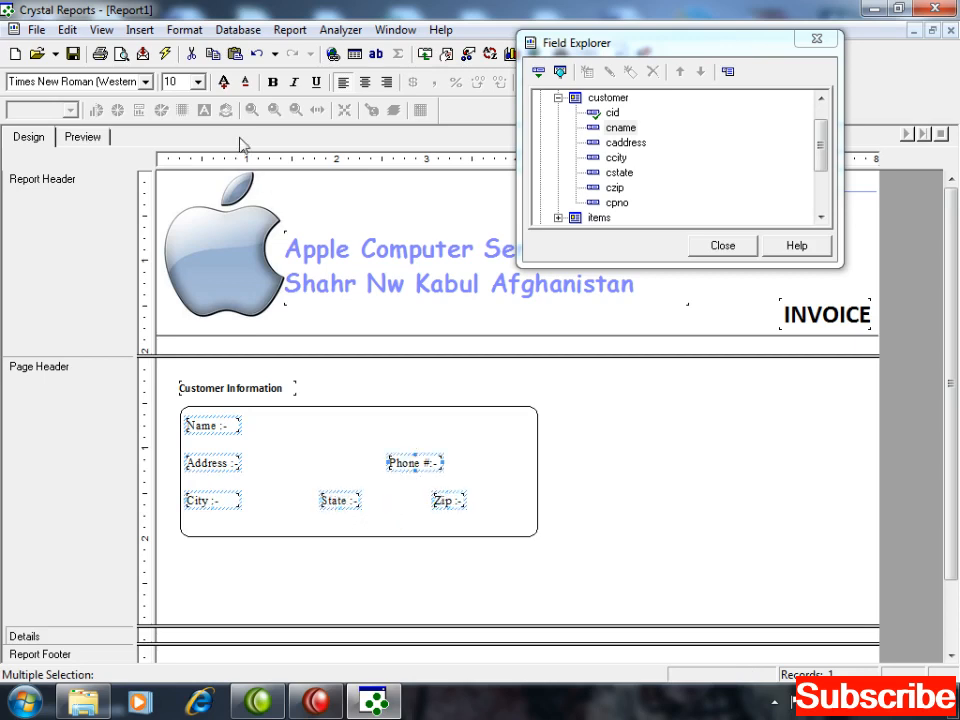
pyautogui.click(272, 82)
pyautogui.click(199, 83)
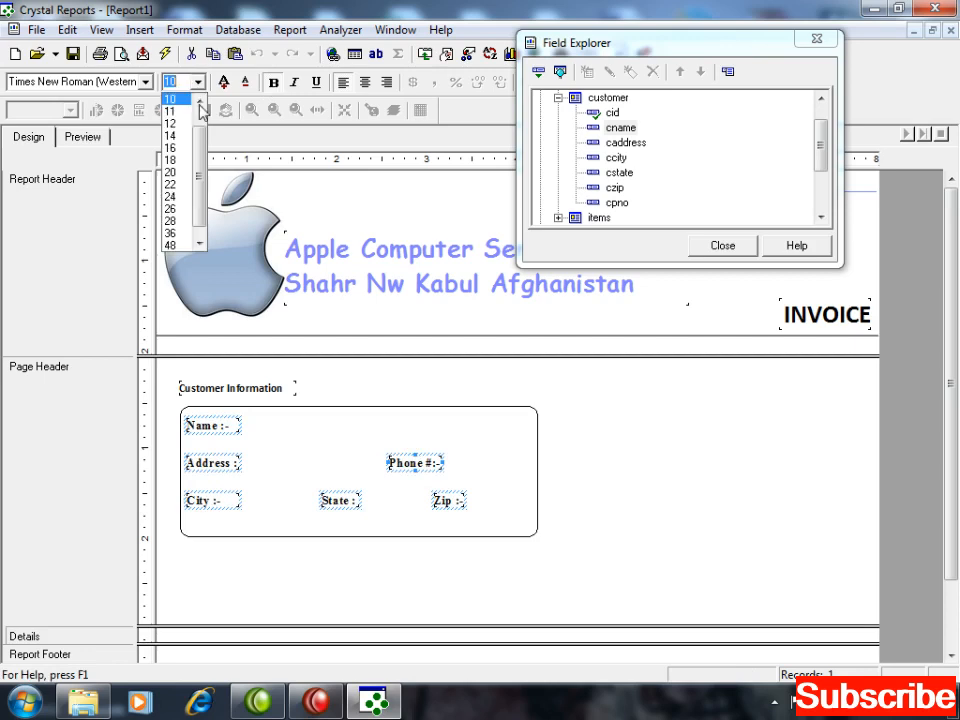
pyautogui.click(183, 111)
pyautogui.click(145, 82)
pyautogui.write('Ca')
pyautogui.press('Return')
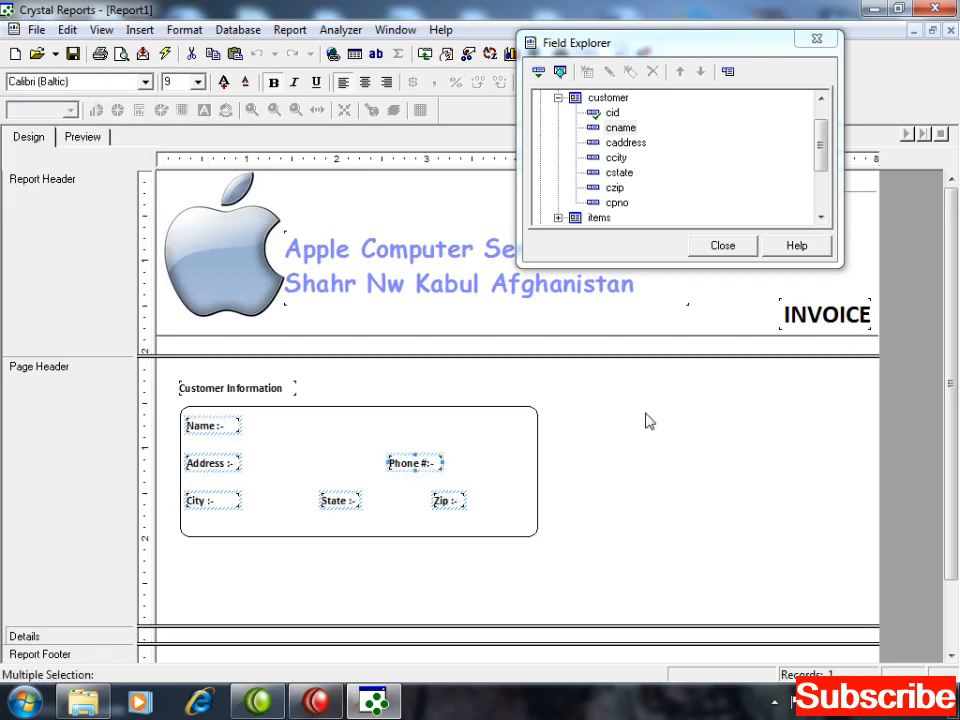
pyautogui.click(670, 495)
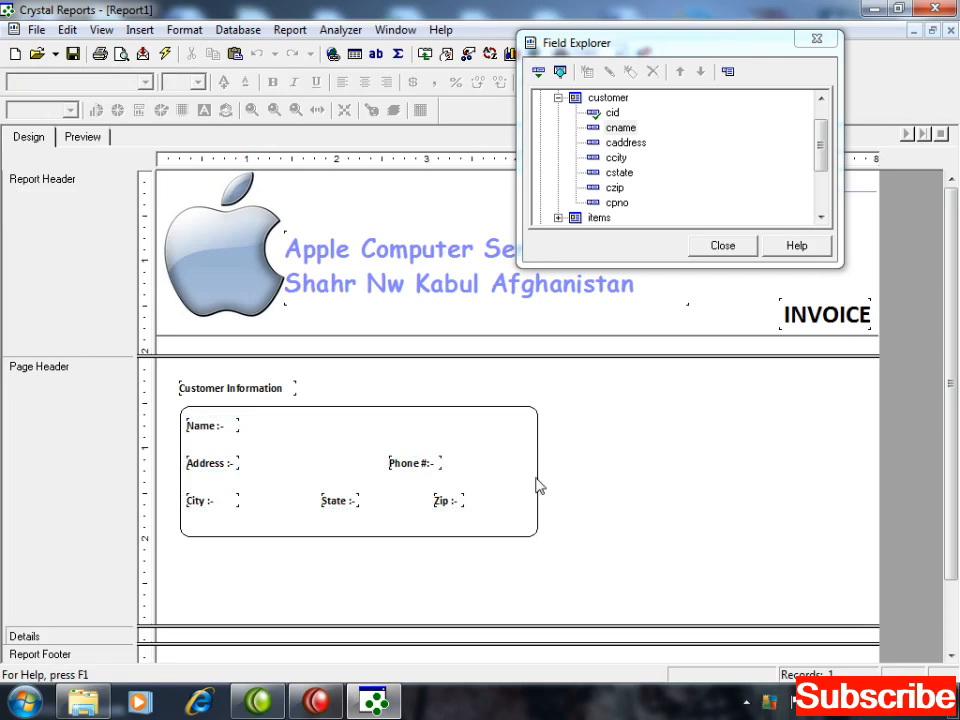
# Step: Shorten the customer information box from its lower edge to a height of about 1.3 inches
pyautogui.click(326, 535)
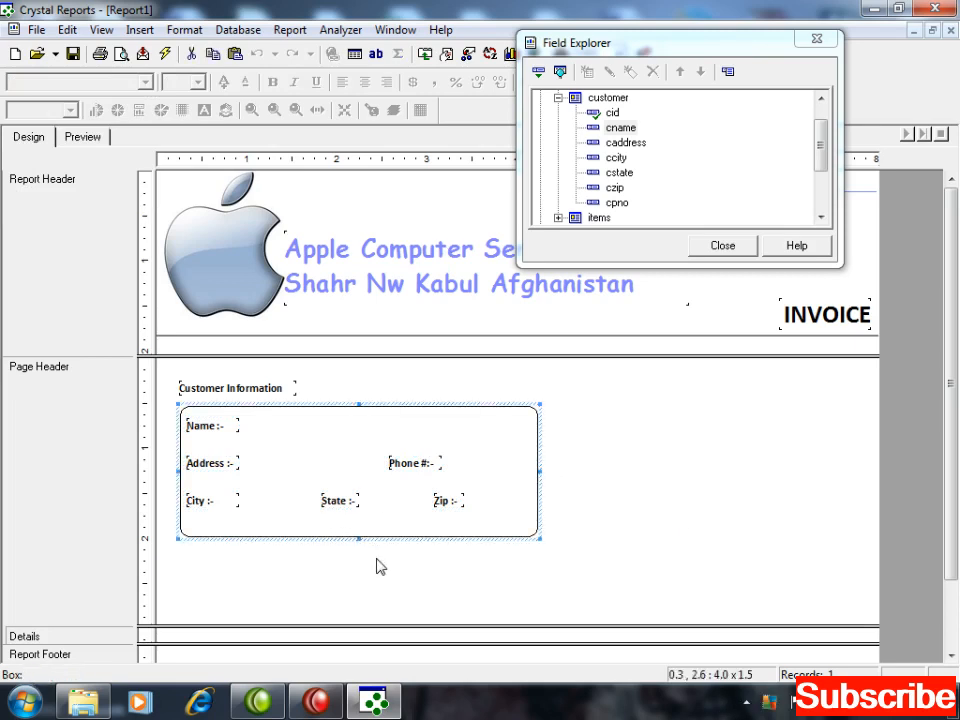
pyautogui.hotkey('shift', 'Up')
pyautogui.hotkey('shift', 'Up')
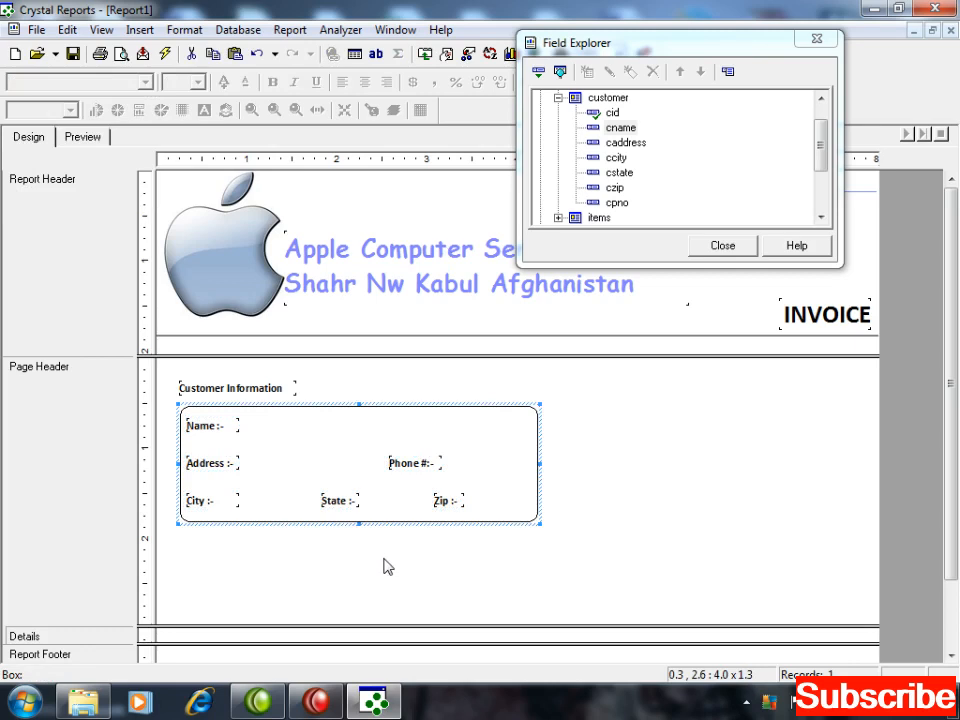
pyautogui.click(384, 568)
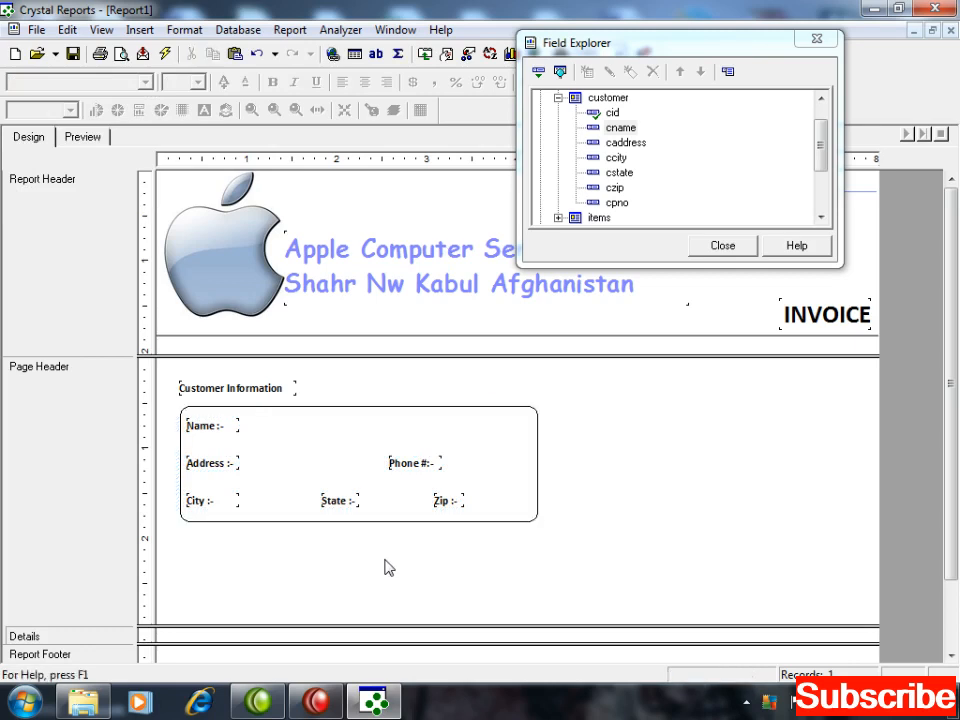
# Step: Draw a horizontal line about 3.2 inches long from the end of the Name label to the box's right side
pyautogui.click(140, 30)
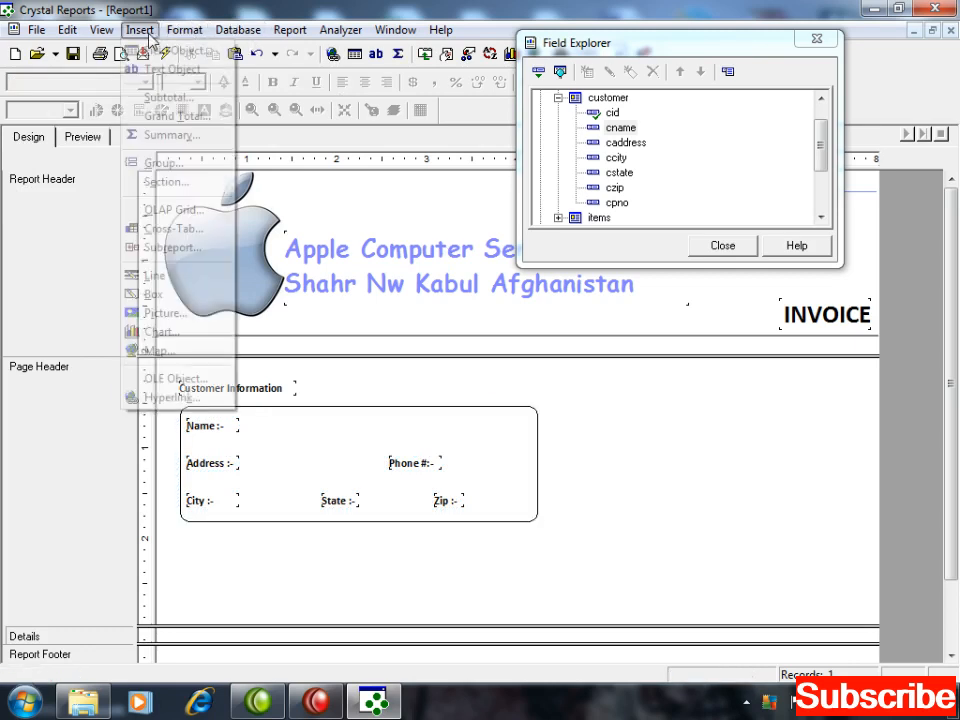
pyautogui.click(158, 275)
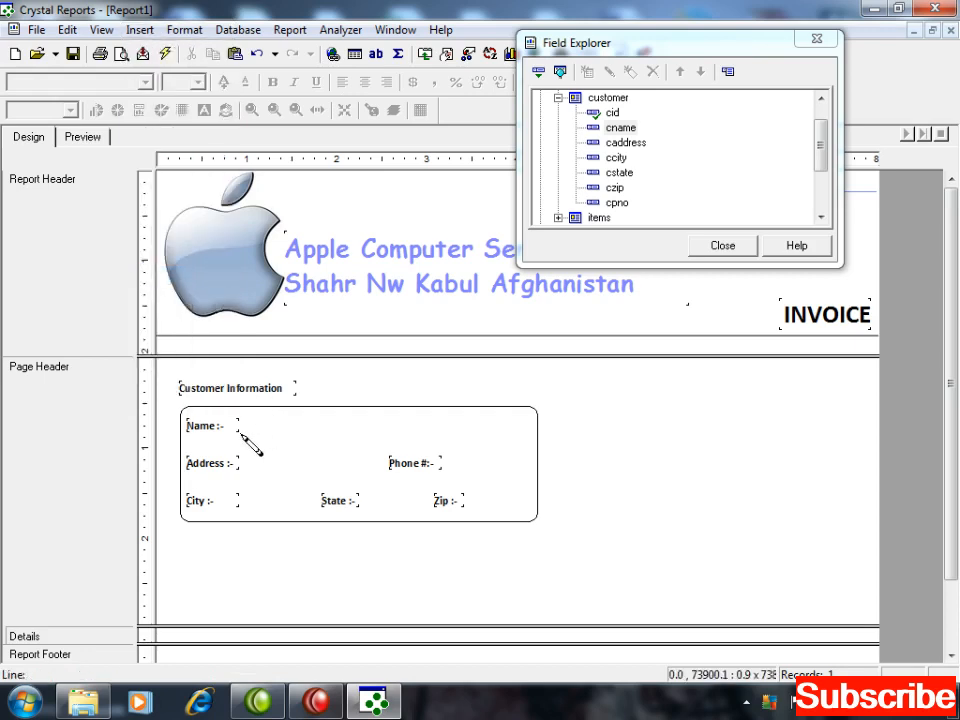
pyautogui.moveTo(243, 429); pyautogui.dragTo(531, 452)
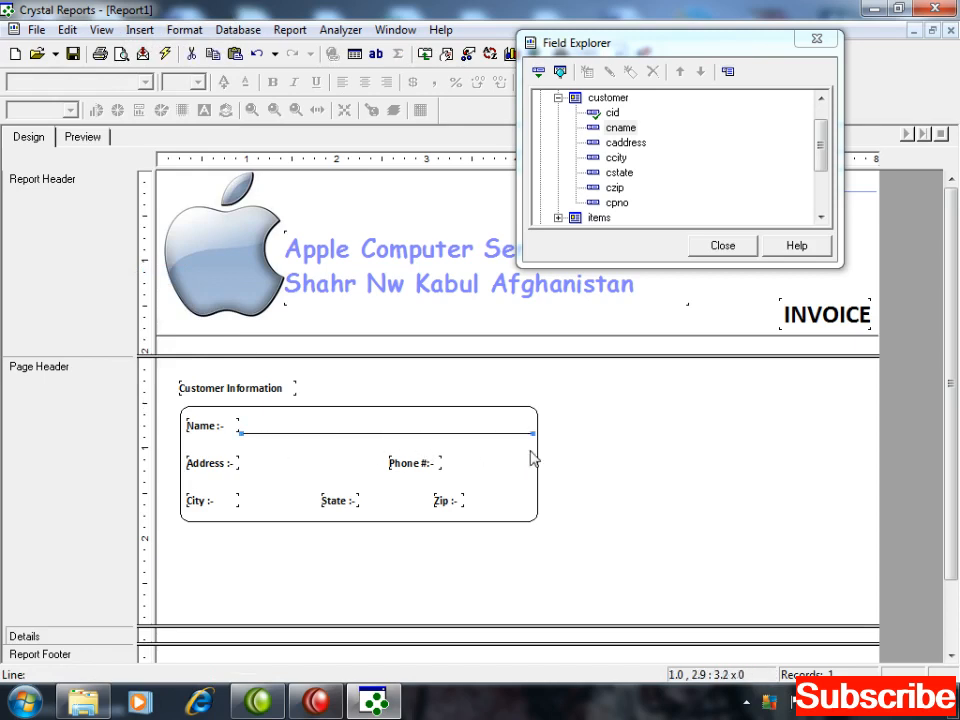
# Step: Format the Name line with the Dashed style and the saved custom light violet-blue color
pyautogui.rightClick(437, 432)
pyautogui.click(462, 477)
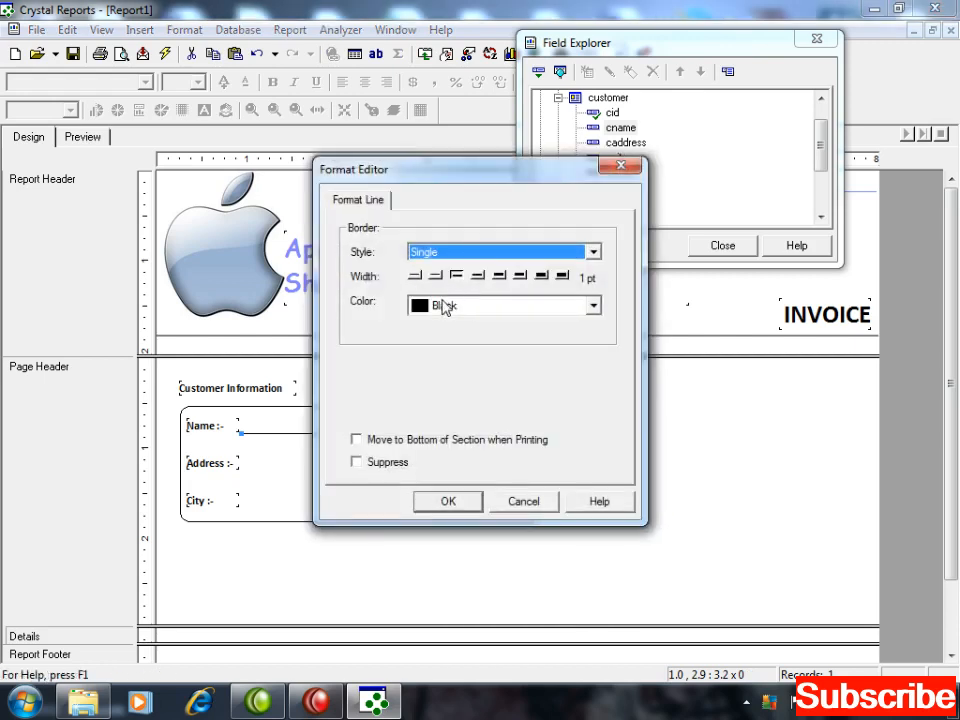
pyautogui.click(378, 205)
pyautogui.click(458, 256)
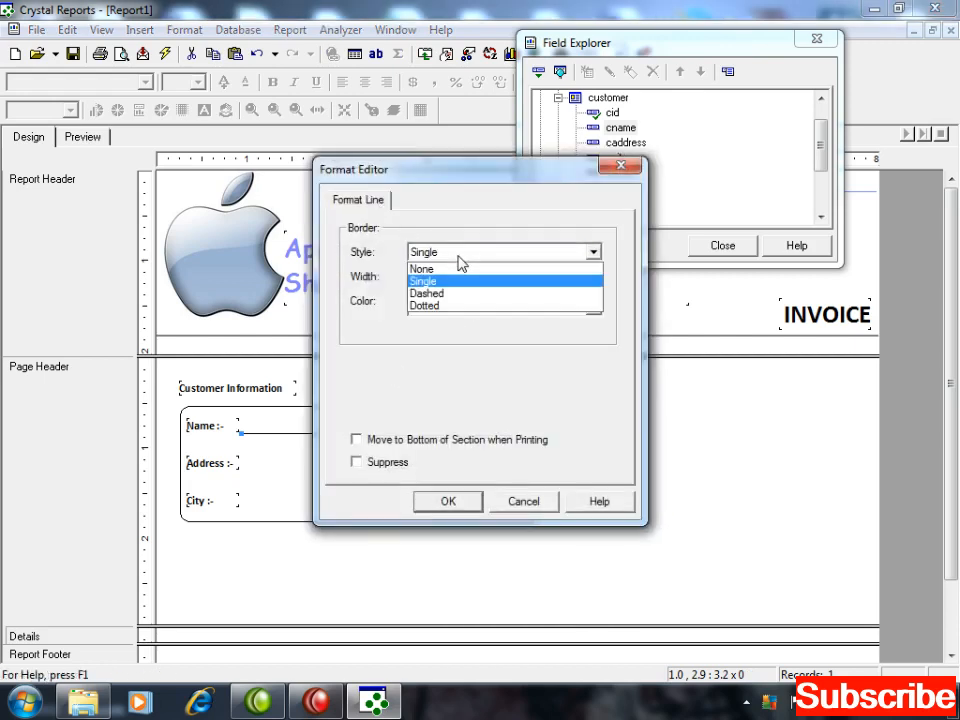
pyautogui.click(439, 293)
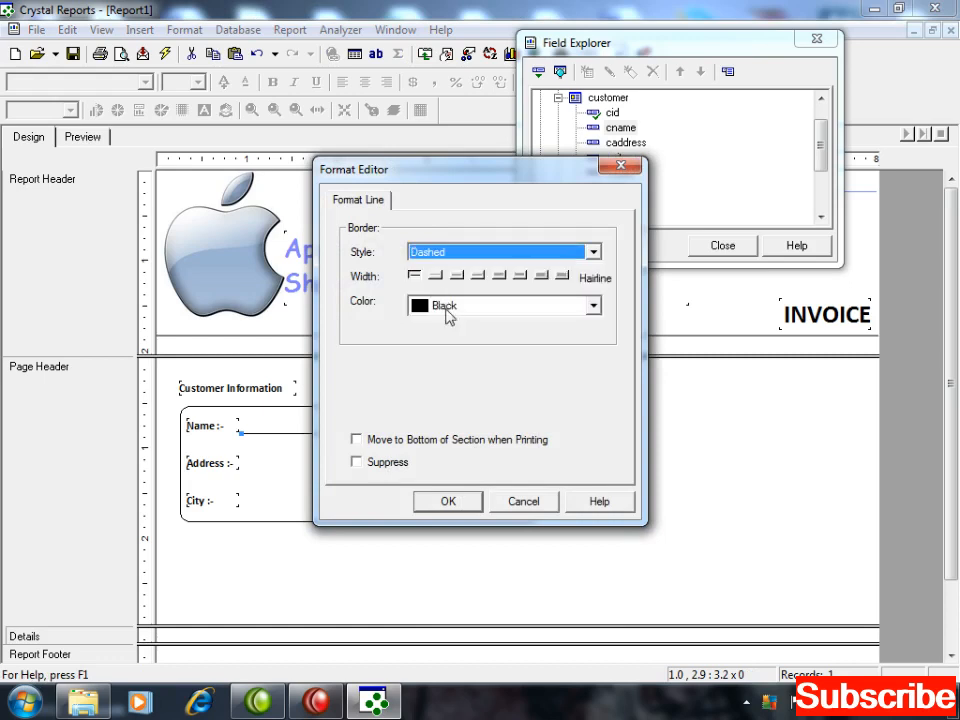
pyautogui.click(450, 314)
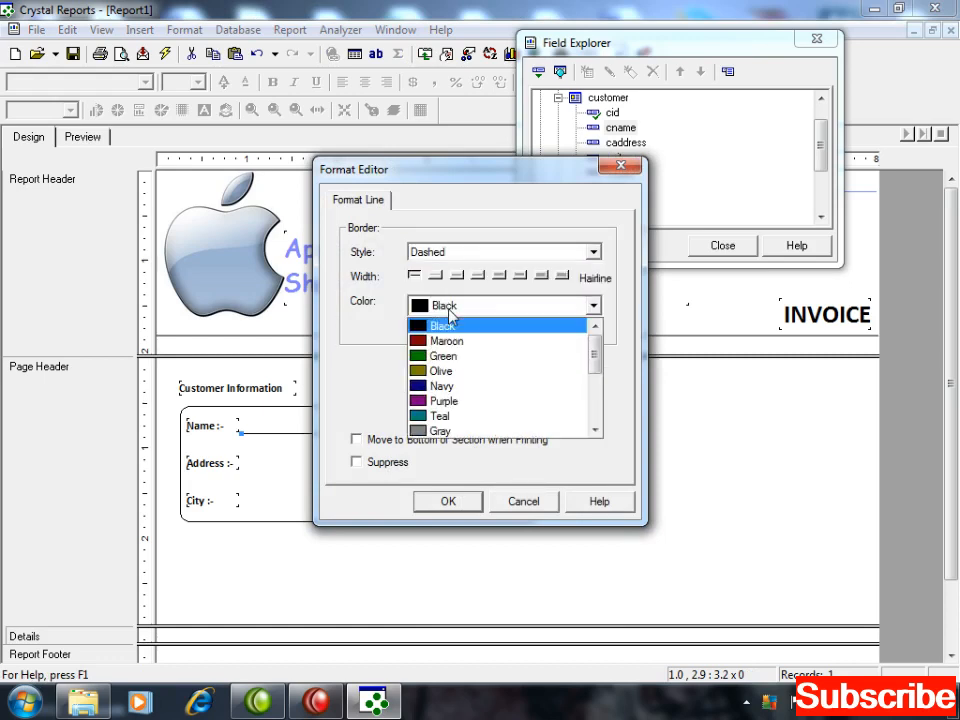
pyautogui.moveTo(594, 366); pyautogui.dragTo(594, 430)
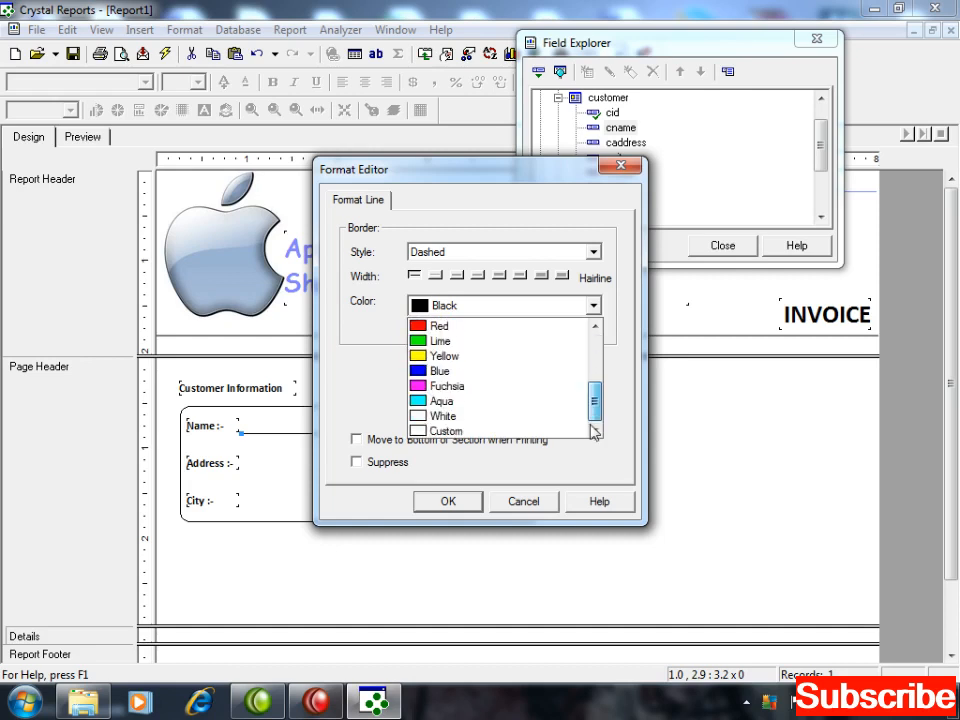
pyautogui.click(521, 431)
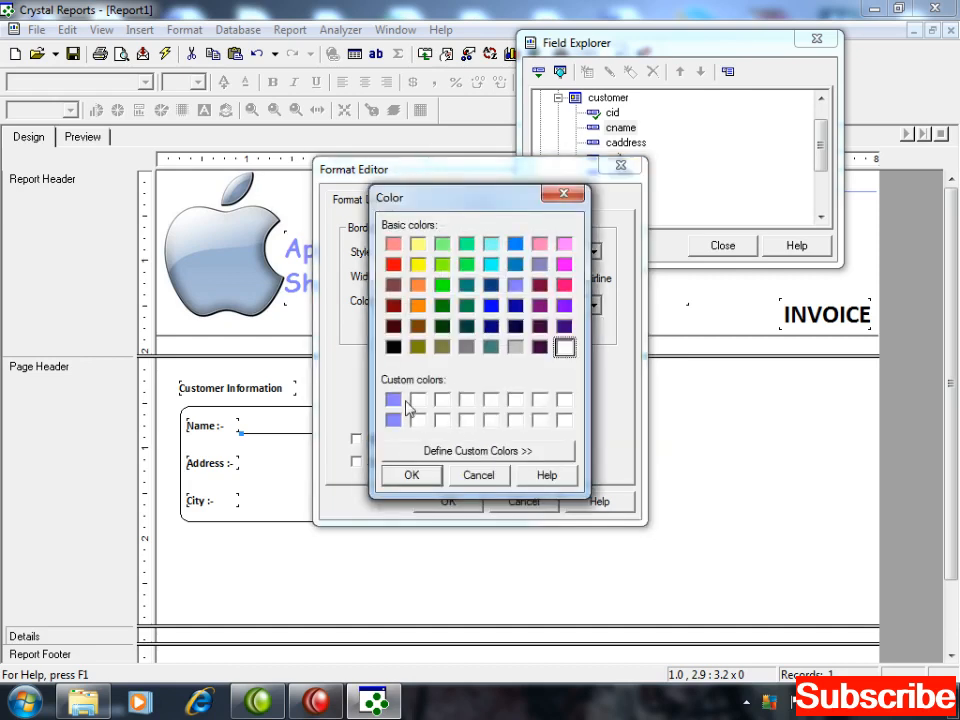
pyautogui.click(413, 475)
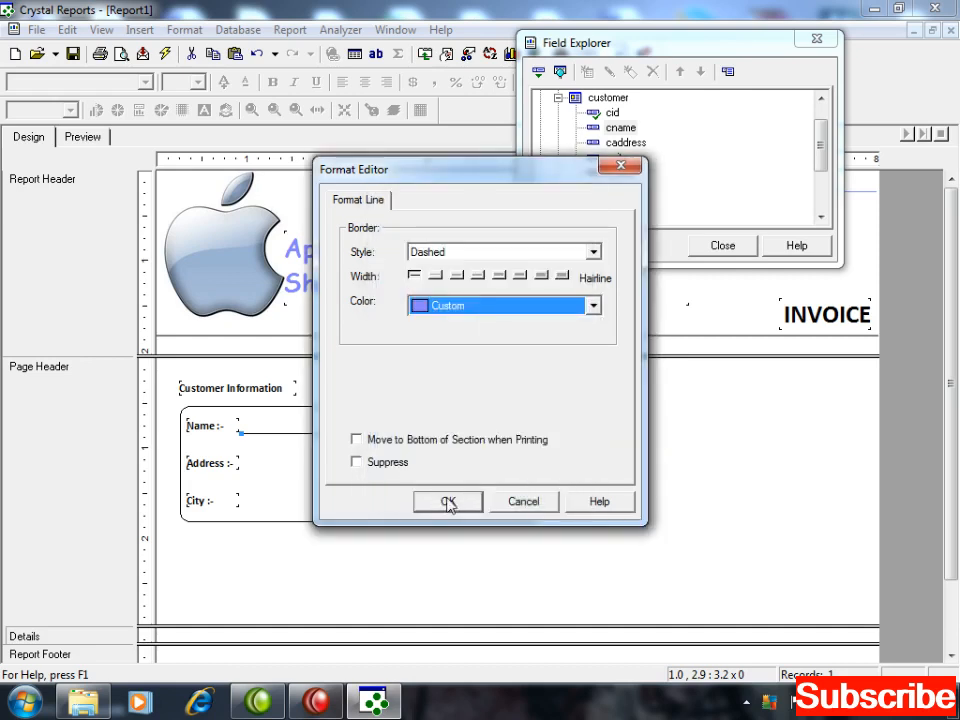
pyautogui.click(448, 503)
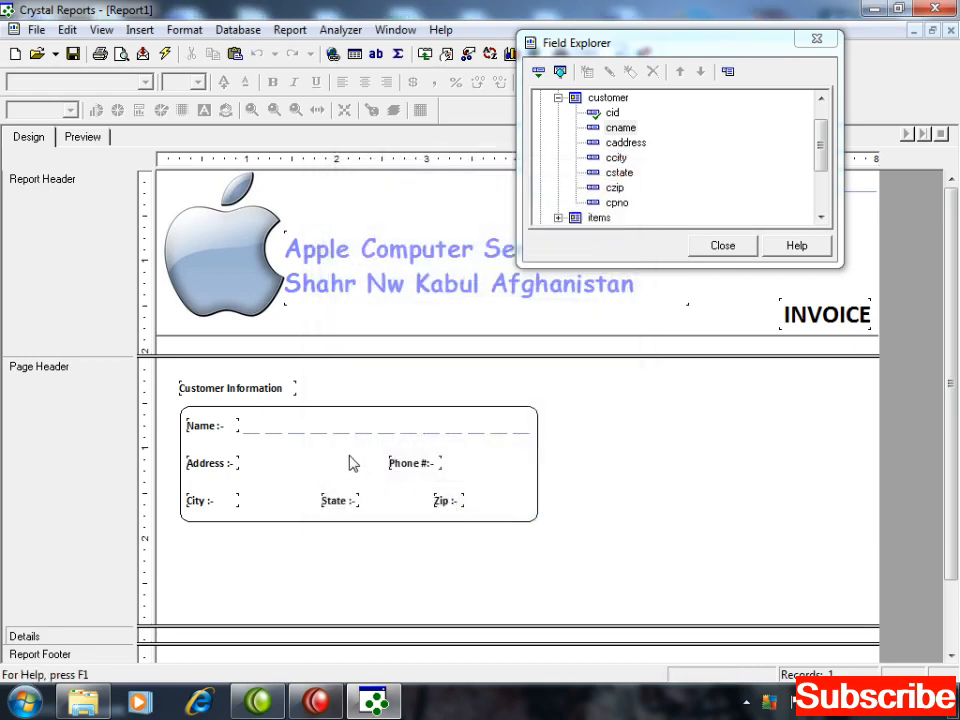
# Step: Change the Name line's style to Dotted
pyautogui.click(364, 433)
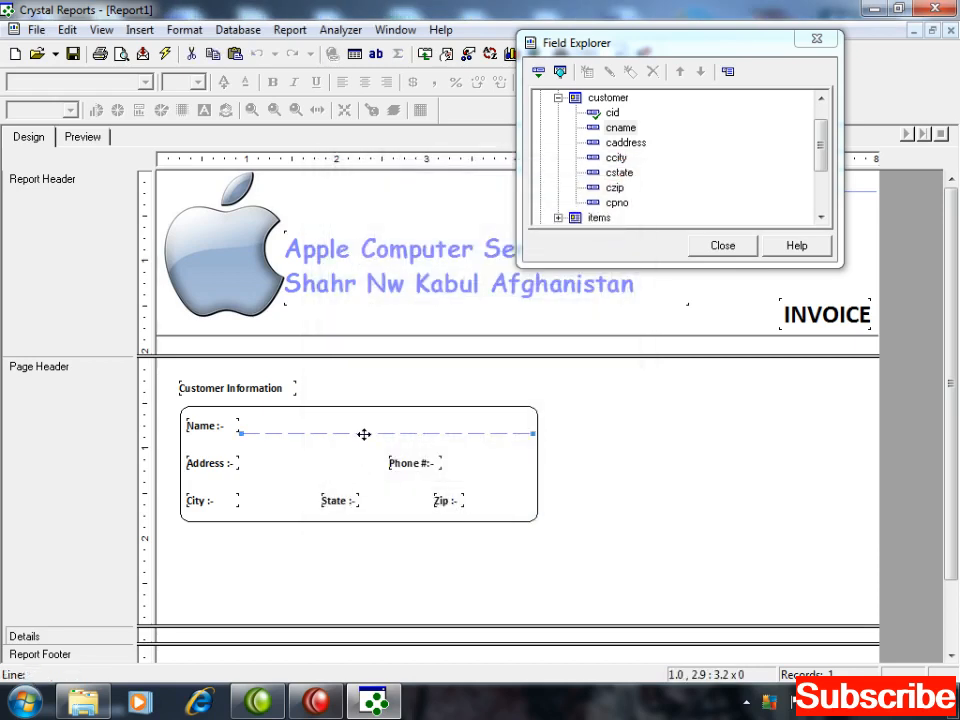
pyautogui.rightClick(364, 433)
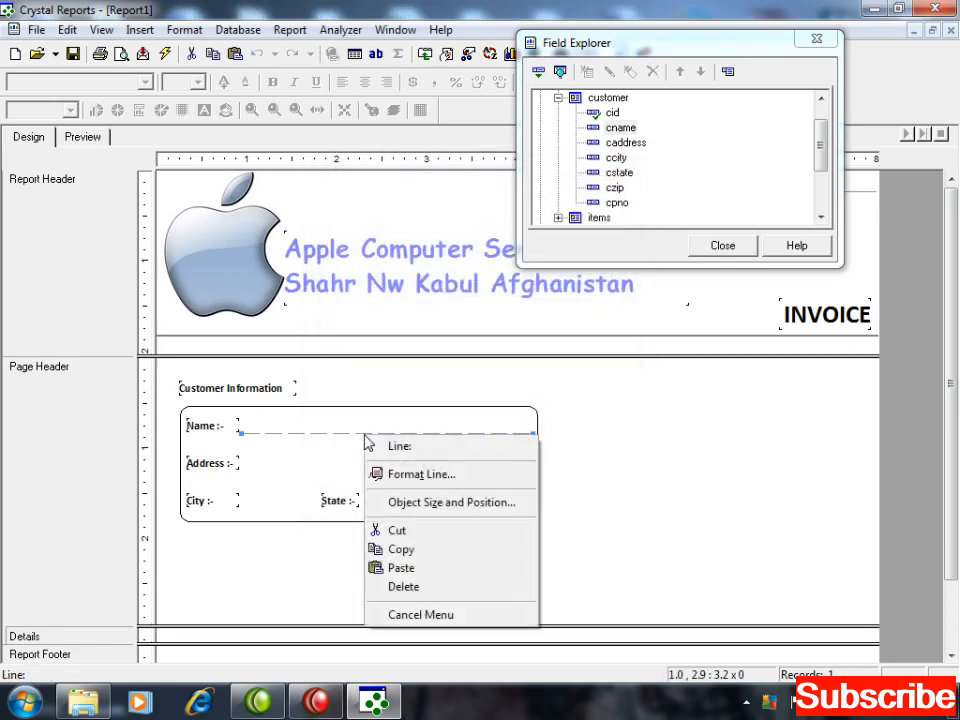
pyautogui.click(405, 474)
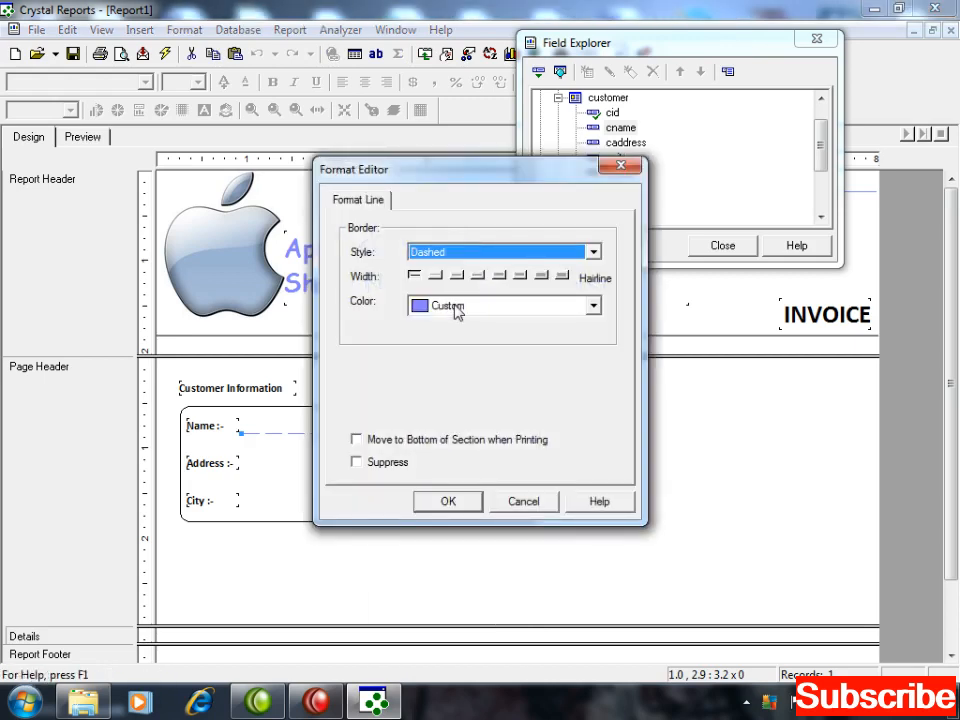
pyautogui.click(443, 254)
pyautogui.click(443, 305)
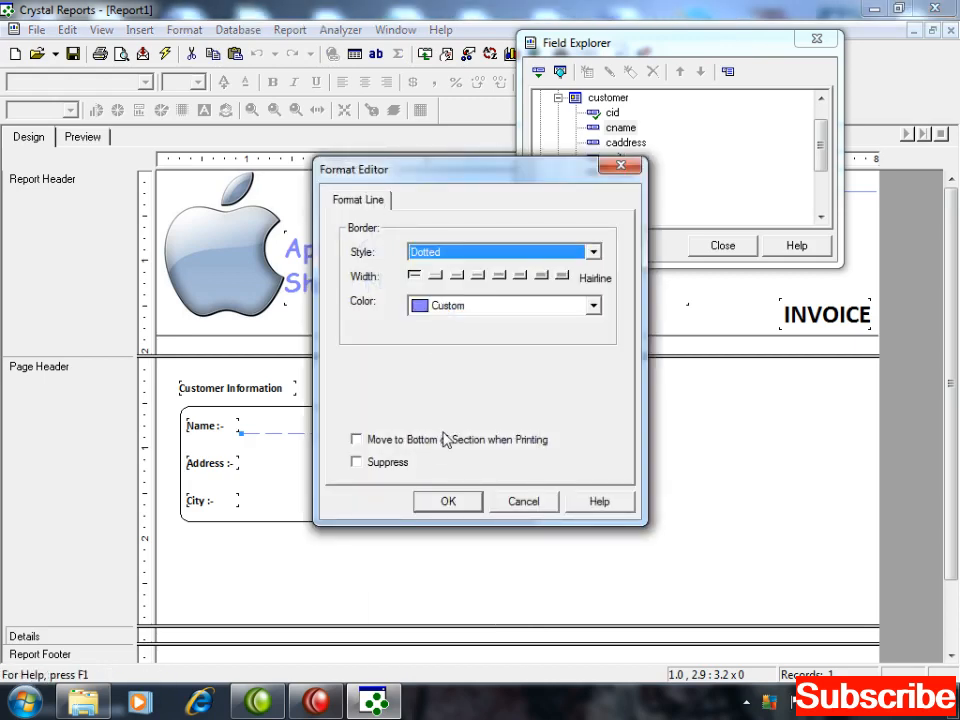
pyautogui.click(446, 503)
pyautogui.click(378, 451)
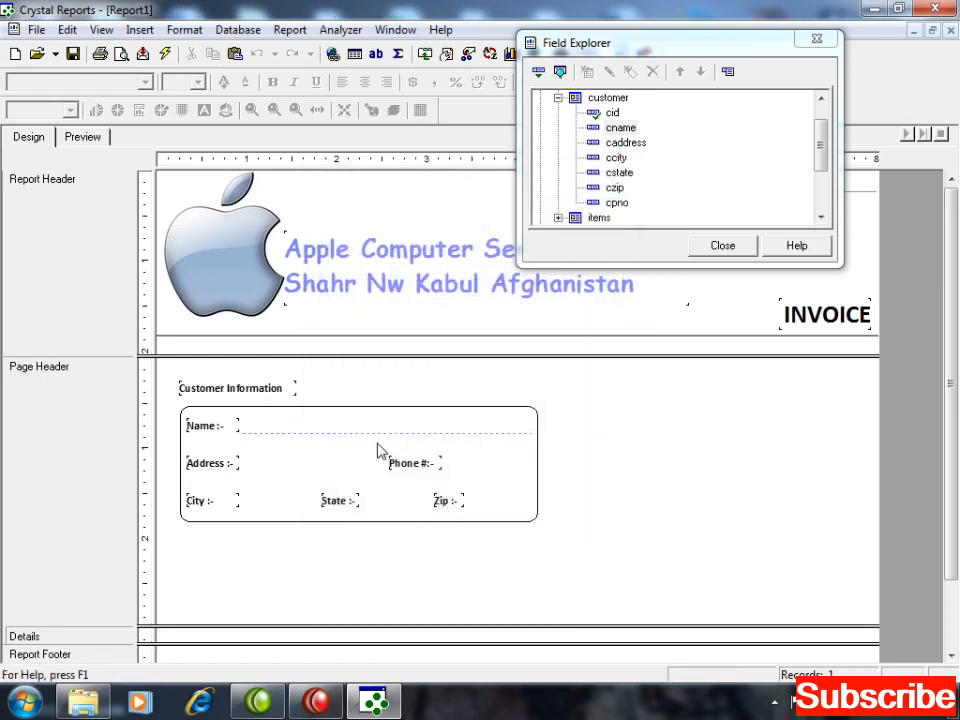
# Step: Place a copy of the dotted Name line in the Address row, starting at the end of the Address label
pyautogui.click(379, 433)
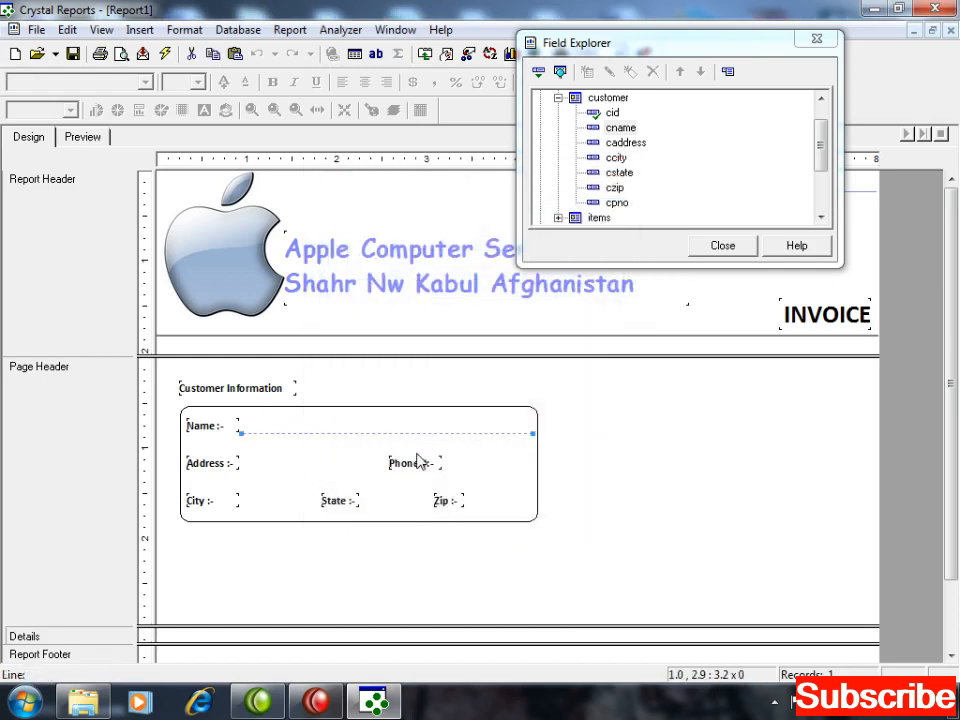
pyautogui.hotkey('ctrl', 'v')
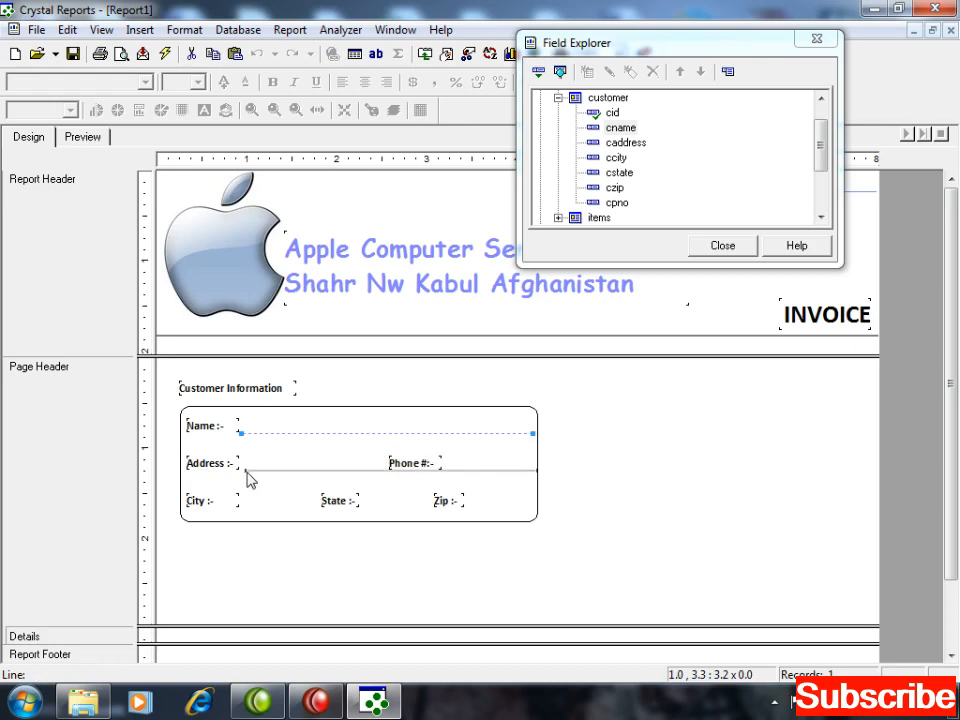
pyautogui.click(246, 476)
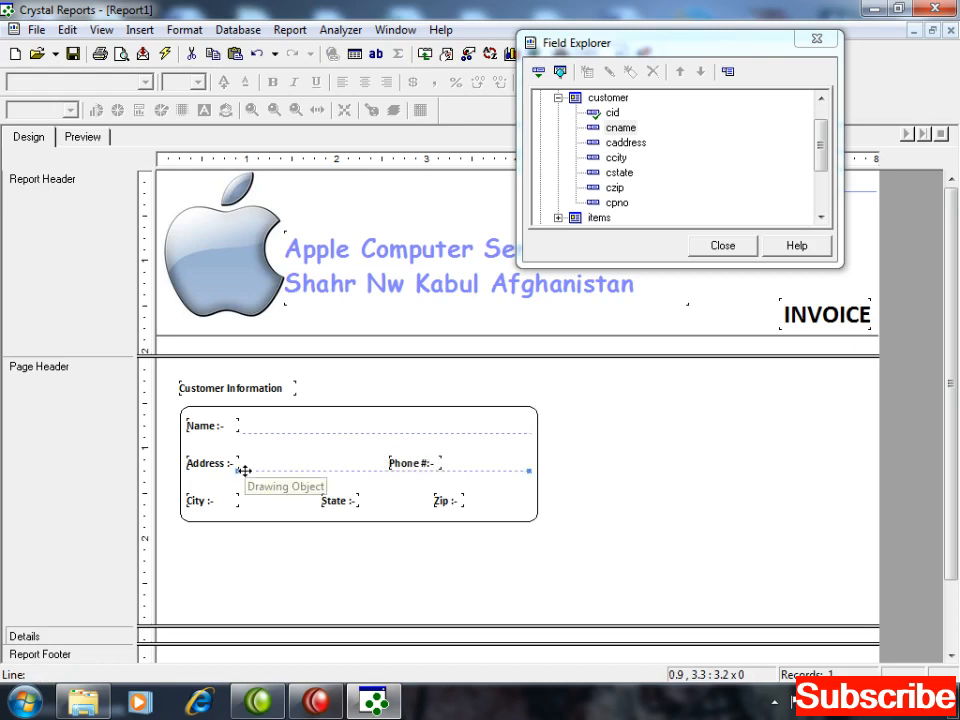
# Step: Shorten the Address line to about 1.6 inches so that it ends just before the Phone # label
pyautogui.hotkey('shift', 'Left')
pyautogui.hotkey('shift', 'Left')
pyautogui.hotkey('shift', 'Left')
pyautogui.hotkey('shift', 'Left')
pyautogui.hotkey('shift', 'Left')
pyautogui.hotkey('shift', 'Left')
pyautogui.hotkey('shift', 'Left')
pyautogui.hotkey('shift', 'Left')
pyautogui.hotkey('shift', 'Left')
pyautogui.hotkey('shift', 'Left')
pyautogui.hotkey('shift', 'Left')
pyautogui.hotkey('shift', 'Left')
pyautogui.hotkey('shift', 'Left')
pyautogui.hotkey('shift', 'Left')
pyautogui.hotkey('shift', 'Left')
pyautogui.hotkey('shift', 'Left')
pyautogui.hotkey('shift', 'Left')
pyautogui.hotkey('shift', 'Left')
pyautogui.hotkey('shift', 'Left')
pyautogui.hotkey('shift', 'Left')
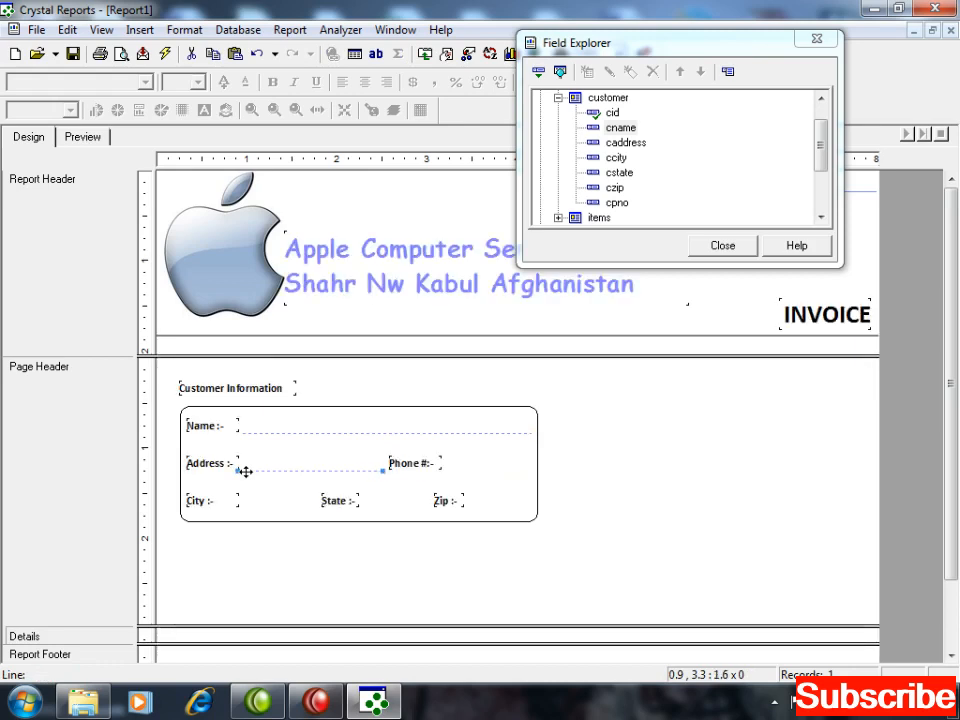
# Step: Paste another copy of the dotted line after the Phone # label and shorten it to about 1.0 inch, ending inside the box
pyautogui.hotkey('ctrl', 'v')
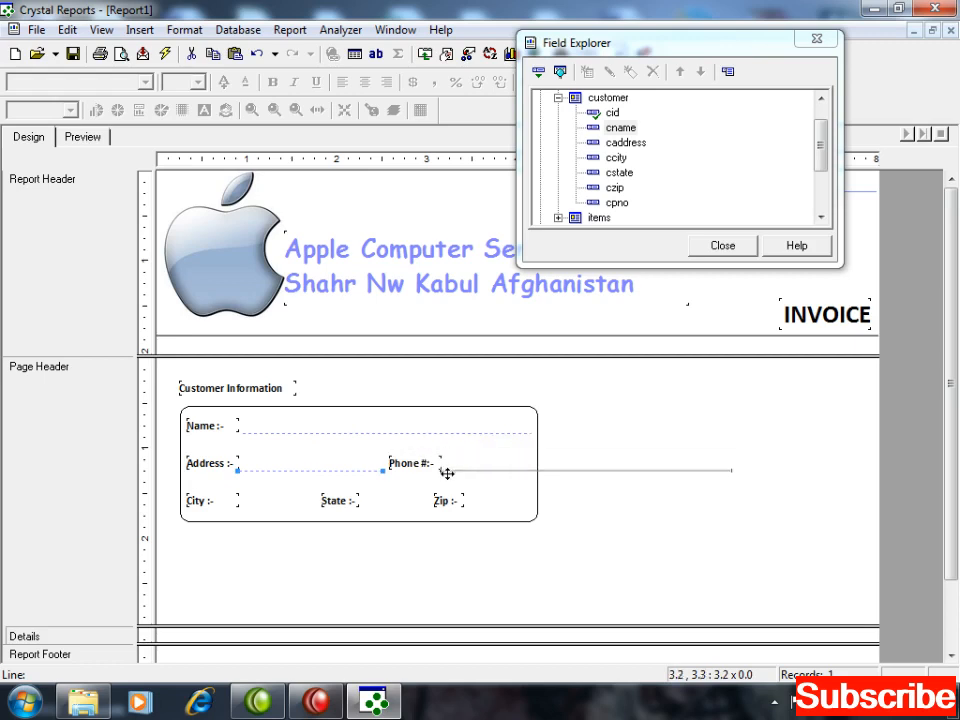
pyautogui.click(447, 473)
pyautogui.hotkey('shift', 'Left')
pyautogui.hotkey('shift', 'Left')
pyautogui.hotkey('shift', 'Left')
pyautogui.hotkey('shift', 'Left')
pyautogui.hotkey('shift', 'Left')
pyautogui.hotkey('shift', 'Left')
pyautogui.hotkey('shift', 'Left')
pyautogui.hotkey('shift', 'Left')
pyautogui.hotkey('shift', 'Left')
pyautogui.hotkey('shift', 'Left')
pyautogui.hotkey('shift', 'Left')
pyautogui.hotkey('shift', 'Left')
pyautogui.hotkey('shift', 'Left')
pyautogui.hotkey('shift', 'Left')
pyautogui.hotkey('shift', 'Left')
pyautogui.hotkey('shift', 'Left')
pyautogui.hotkey('shift', 'Left')
pyautogui.hotkey('shift', 'Left')
pyautogui.hotkey('shift', 'Left')
pyautogui.hotkey('shift', 'Left')
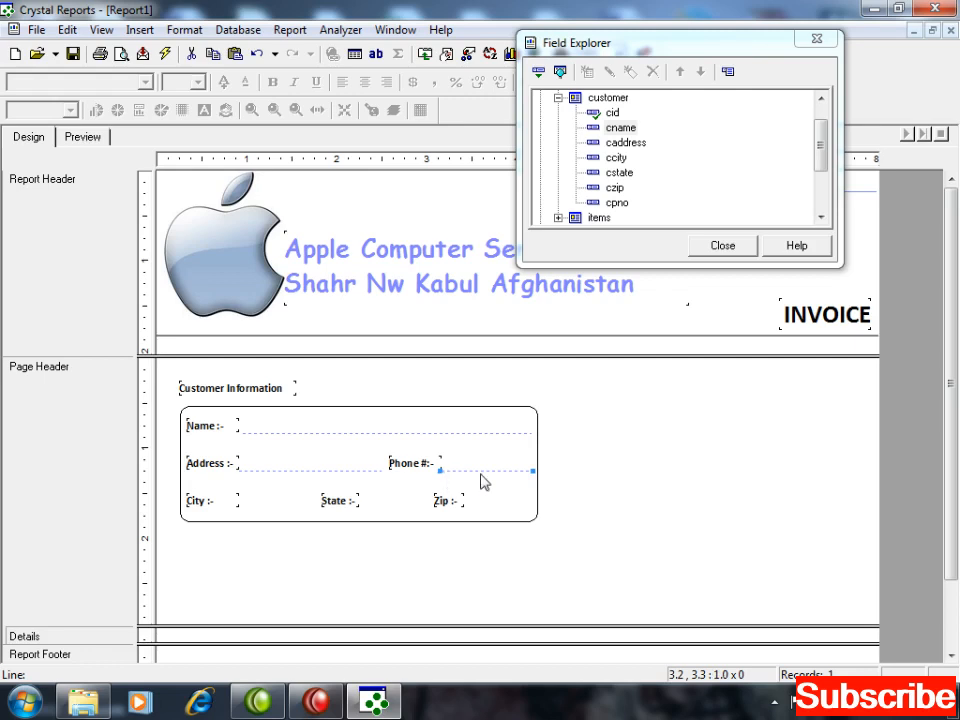
pyautogui.click(591, 491)
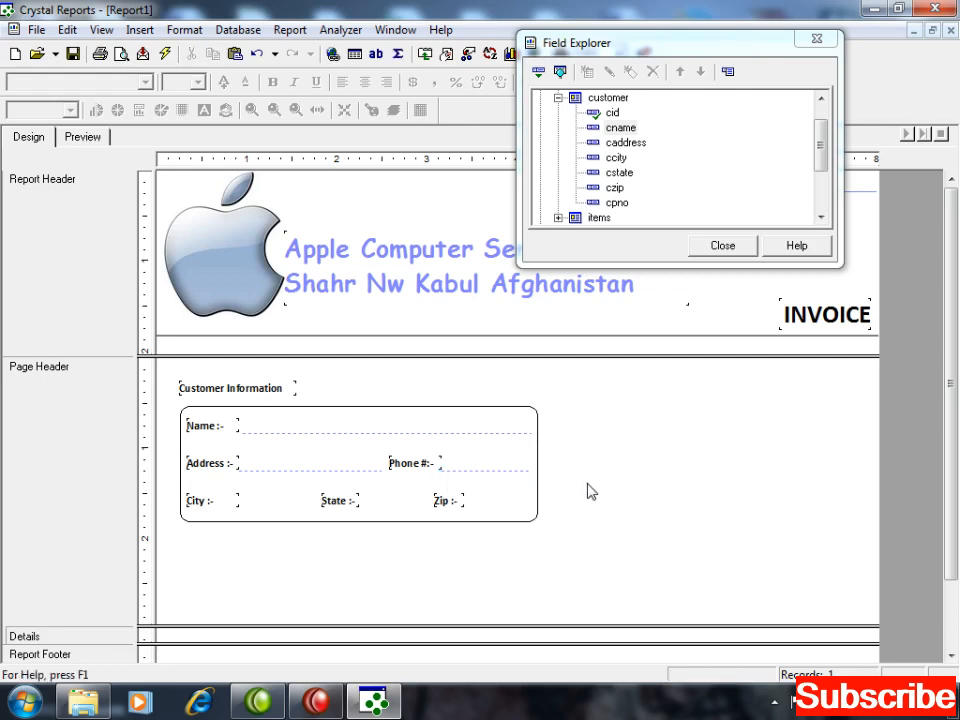
# Step: Paste a copy of the dotted line after the City label and shorten it to about 0.8 inch, ending before the State label
pyautogui.hotkey('ctrl', 'v')
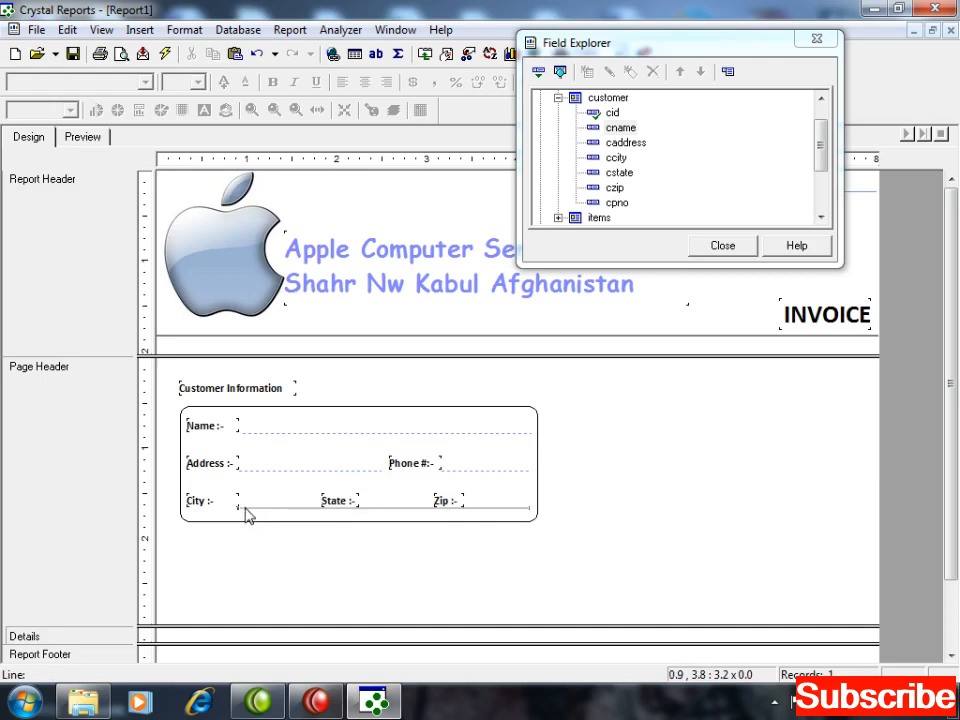
pyautogui.click(243, 508)
pyautogui.hotkey('shift', 'Left')
pyautogui.hotkey('shift', 'Left')
pyautogui.hotkey('shift', 'Left')
pyautogui.hotkey('shift', 'Left')
pyautogui.hotkey('shift', 'Left')
pyautogui.hotkey('shift', 'Left')
pyautogui.hotkey('shift', 'Left')
pyautogui.hotkey('shift', 'Left')
pyautogui.hotkey('shift', 'Left')
pyautogui.hotkey('shift', 'Left')
pyautogui.hotkey('shift', 'Left')
pyautogui.hotkey('shift', 'Left')
pyautogui.hotkey('shift', 'Left')
pyautogui.hotkey('shift', 'Left')
pyautogui.hotkey('shift', 'Left')
pyautogui.hotkey('shift', 'Left')
pyautogui.hotkey('shift', 'Left')
pyautogui.hotkey('shift', 'Left')
pyautogui.hotkey('shift', 'Left')
pyautogui.hotkey('shift', 'Left')
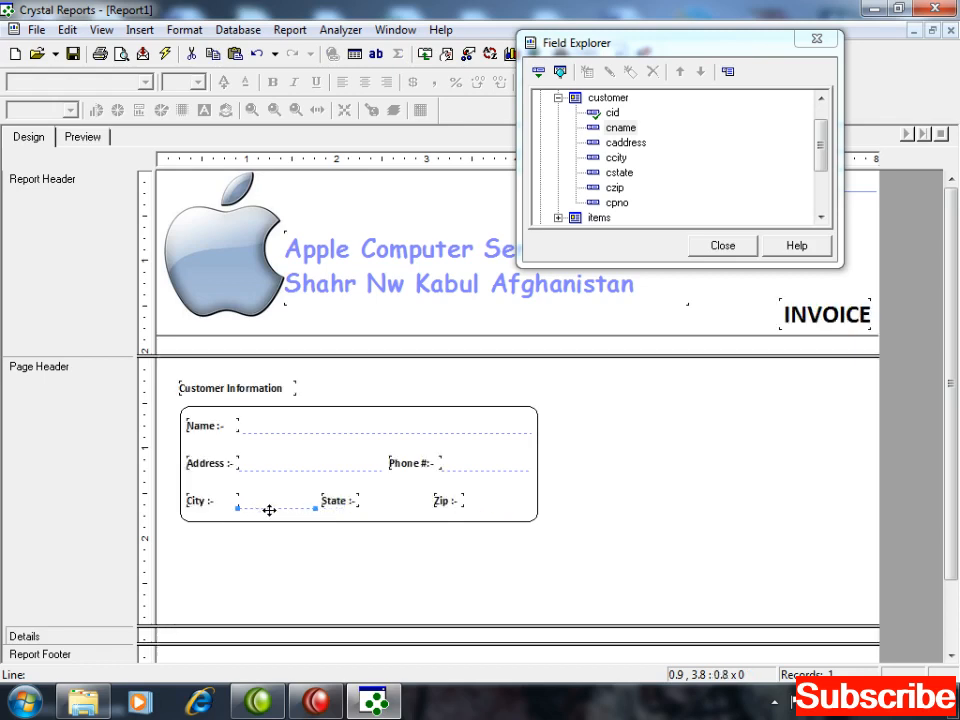
# Step: Paste another copy of the dotted line after the State label and shorten it so that it ends just before the Zip label
pyautogui.hotkey('ctrl', 'v')
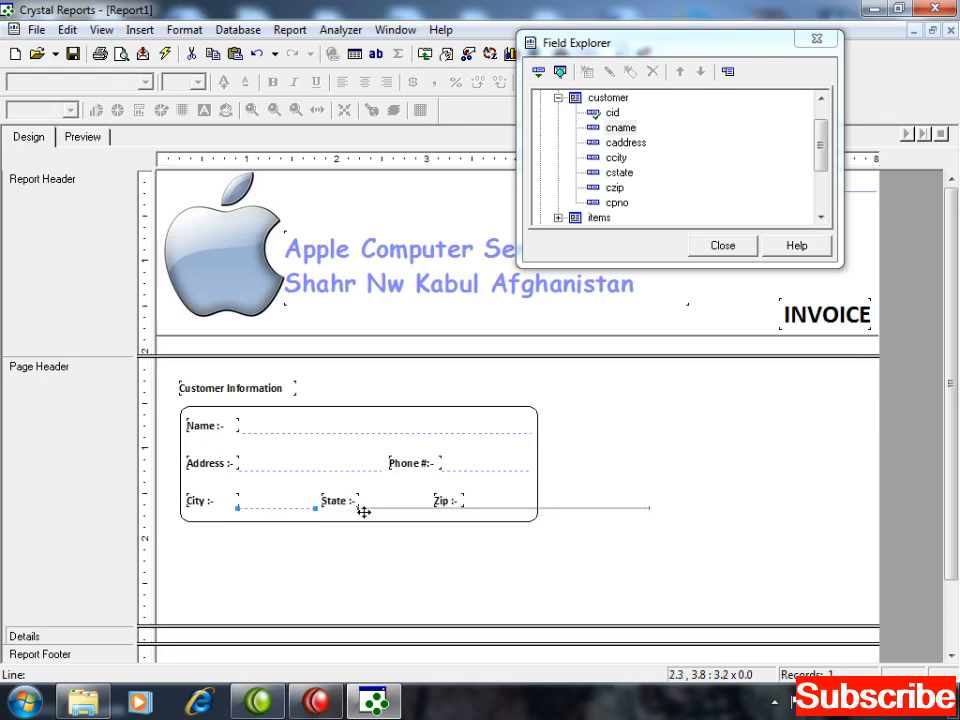
pyautogui.click(364, 512)
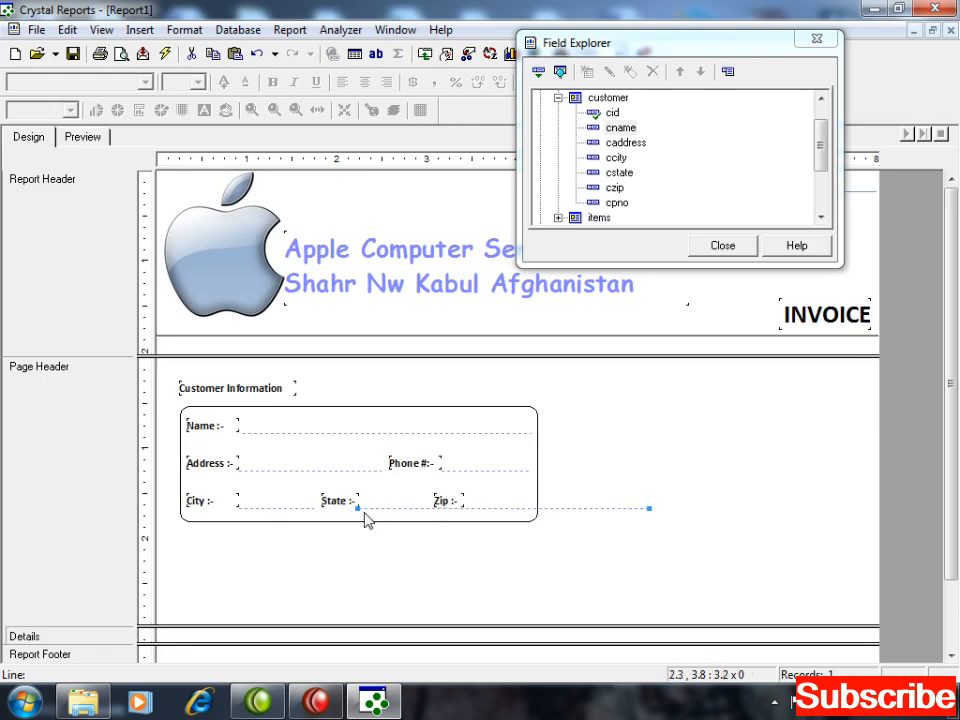
pyautogui.hotkey('shift', 'Left')
pyautogui.hotkey('shift', 'Left')
pyautogui.hotkey('shift', 'Left')
pyautogui.hotkey('shift', 'Left')
pyautogui.hotkey('shift', 'Left')
pyautogui.hotkey('shift', 'Left')
pyautogui.hotkey('shift', 'Left')
pyautogui.hotkey('shift', 'Left')
pyautogui.hotkey('shift', 'Left')
pyautogui.hotkey('shift', 'Left')
pyautogui.hotkey('shift', 'Left')
pyautogui.hotkey('shift', 'Left')
pyautogui.hotkey('shift', 'Left')
pyautogui.hotkey('shift', 'Left')
# Step: Paste a copy of the dotted line after the Zip label and shorten it so that it ends inside the customer box
pyautogui.hotkey('ctrl', 'v')
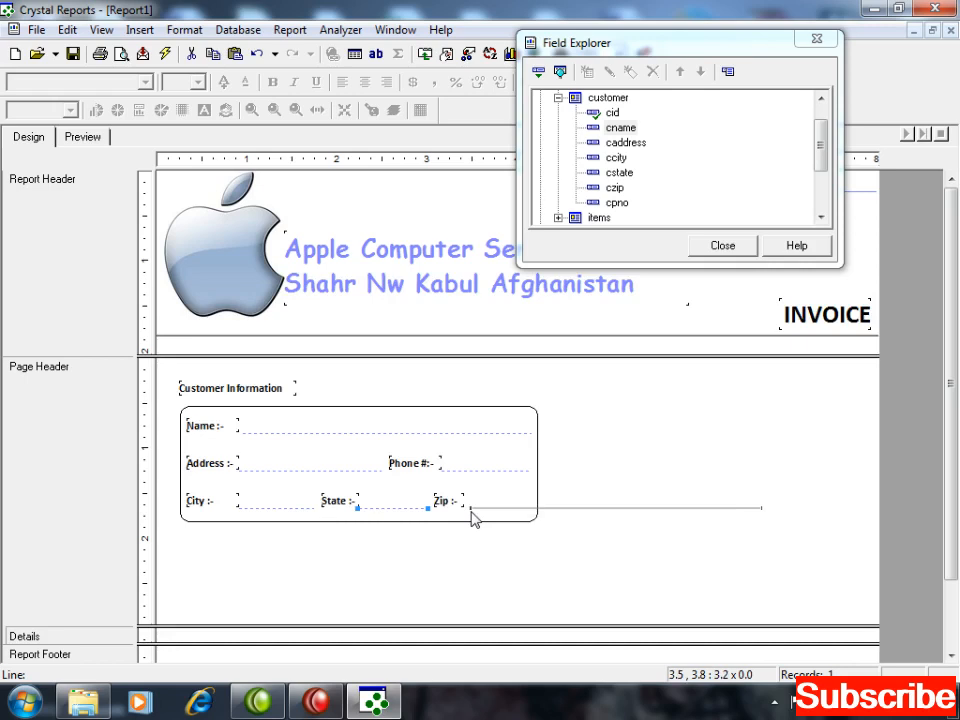
pyautogui.click(472, 518)
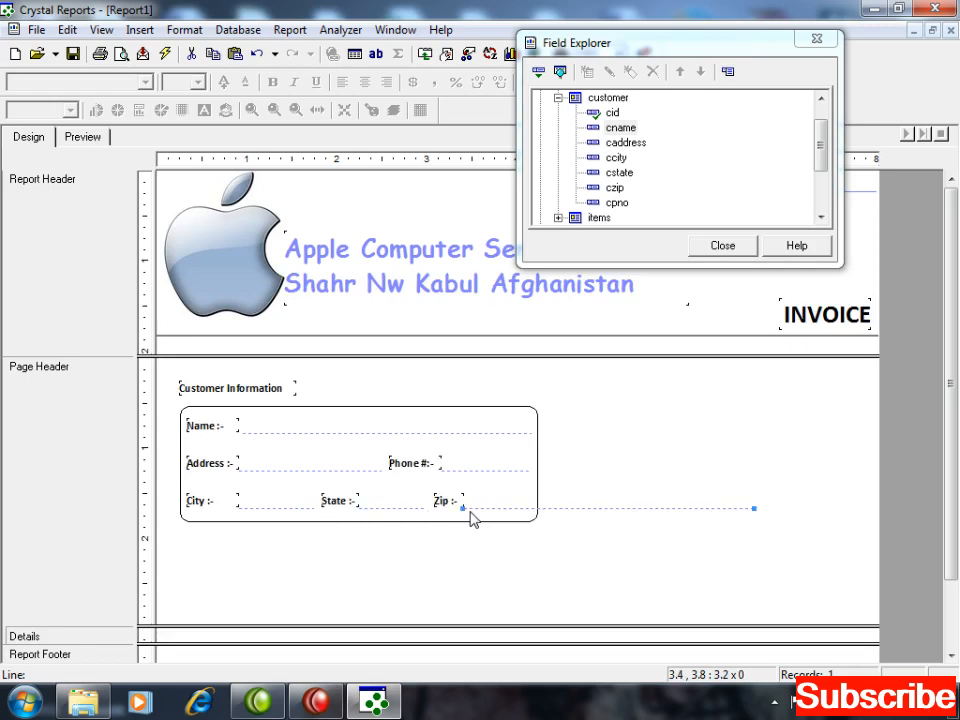
pyautogui.hotkey('shift', 'Left')
pyautogui.hotkey('shift', 'Left')
pyautogui.hotkey('shift', 'Left')
pyautogui.hotkey('shift', 'Left')
pyautogui.hotkey('shift', 'Left')
pyautogui.hotkey('shift', 'Left')
pyautogui.hotkey('shift', 'Left')
pyautogui.hotkey('shift', 'Left')
pyautogui.hotkey('shift', 'Left')
pyautogui.hotkey('shift', 'Left')
pyautogui.hotkey('shift', 'Left')
pyautogui.hotkey('shift', 'Left')
pyautogui.hotkey('shift', 'Left')
pyautogui.hotkey('shift', 'Left')
pyautogui.hotkey('shift', 'Left')
pyautogui.hotkey('shift', 'Left')
pyautogui.hotkey('shift', 'Left')
pyautogui.hotkey('shift', 'Left')
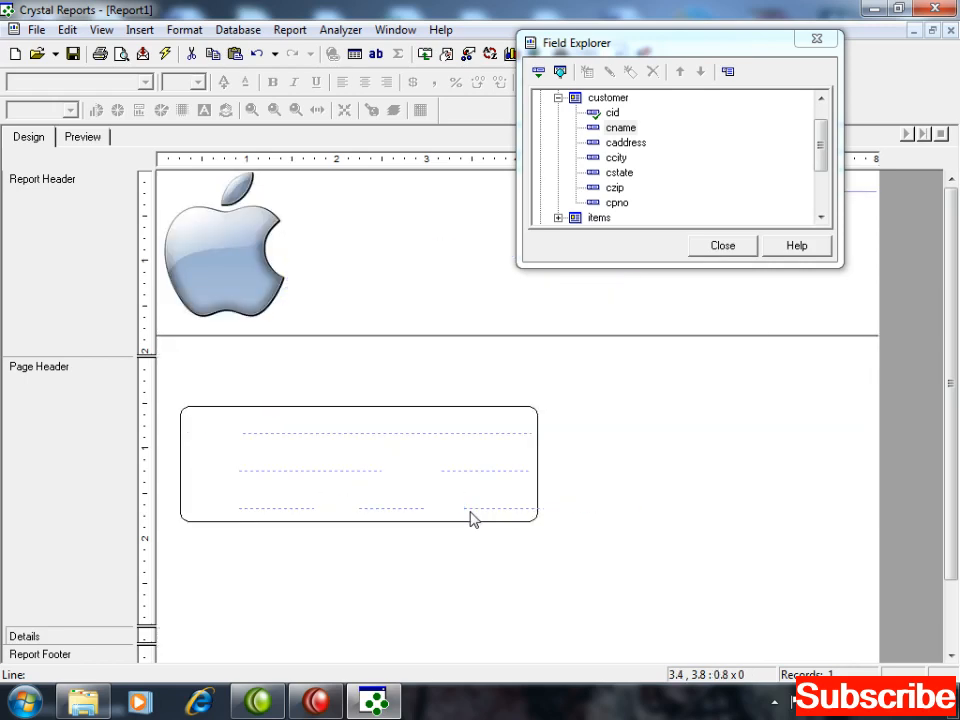
pyautogui.click(562, 517)
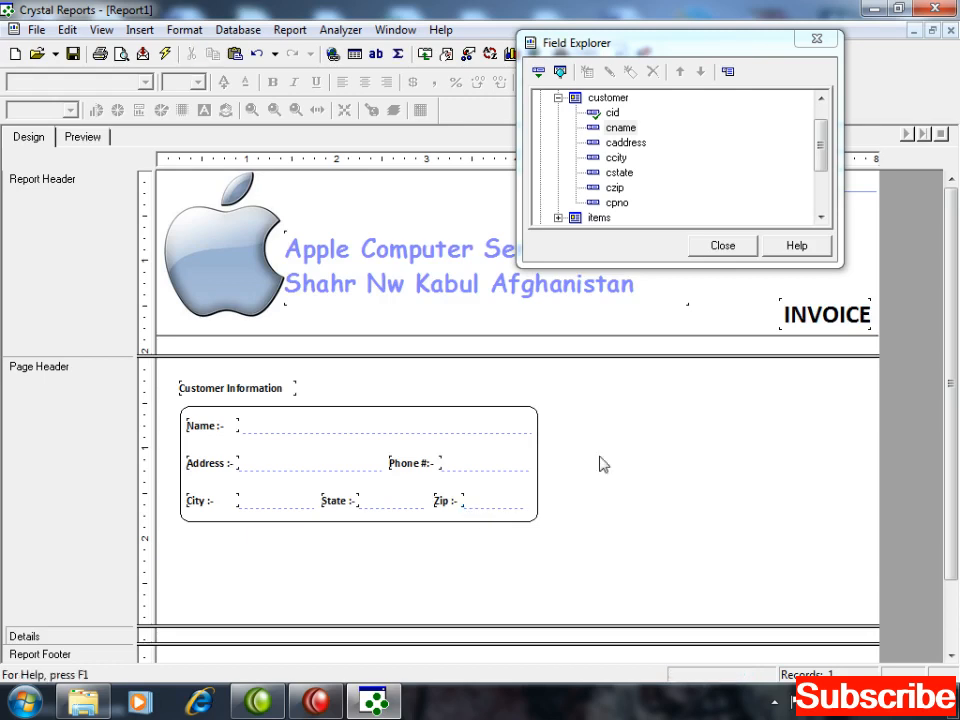
# Step: Place the customer table's cname field on the Name line and resize it to about 3.2 inches wide, ending inside the box
pyautogui.moveTo(598, 133); pyautogui.dragTo(248, 425)
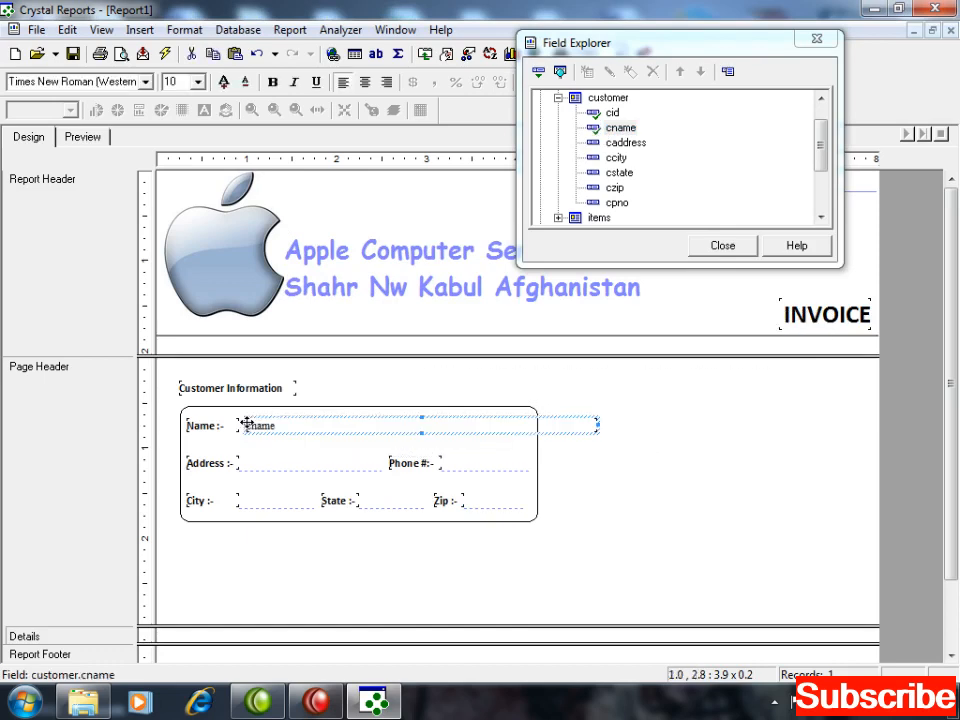
pyautogui.hotkey('shift', 'Left')
pyautogui.hotkey('shift', 'Left')
pyautogui.hotkey('shift', 'Left')
pyautogui.hotkey('shift', 'Left')
pyautogui.hotkey('shift', 'Left')
pyautogui.hotkey('shift', 'Left')
pyautogui.hotkey('shift', 'Left')
pyautogui.hotkey('shift', 'Left')
pyautogui.hotkey('shift', 'Left')
pyautogui.hotkey('shift', 'Left')
pyautogui.hotkey('shift', 'Left')
pyautogui.hotkey('shift', 'Left')
pyautogui.hotkey('shift', 'Left')
pyautogui.hotkey('shift', 'Left')
pyautogui.hotkey('shift', 'Left')
pyautogui.hotkey('shift', 'Left')
pyautogui.hotkey('shift', 'Left')
pyautogui.hotkey('shift', 'Left')
pyautogui.hotkey('shift', 'Left')
pyautogui.hotkey('shift', 'Left')
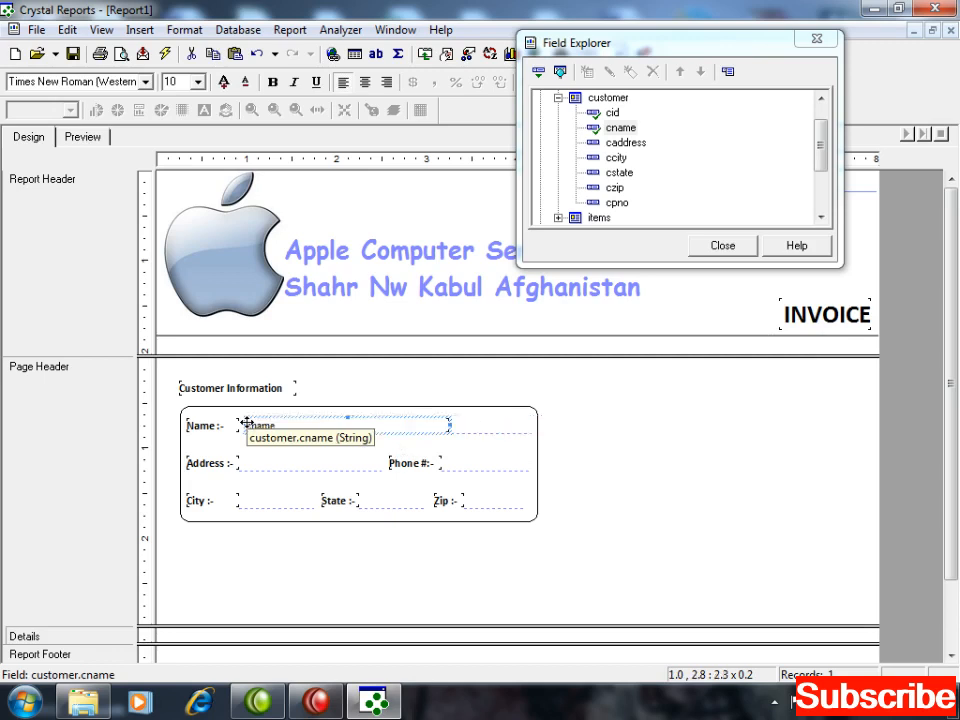
pyautogui.hotkey('shift', 'Right')
pyautogui.hotkey('shift', 'Right')
pyautogui.hotkey('shift', 'Right')
pyautogui.hotkey('shift', 'Right')
pyautogui.hotkey('shift', 'Right')
pyautogui.hotkey('shift', 'Right')
pyautogui.hotkey('shift', 'Right')
pyautogui.hotkey('shift', 'Right')
pyautogui.hotkey('shift', 'Right')
pyautogui.hotkey('shift', 'Right')
pyautogui.hotkey('shift', 'Right')
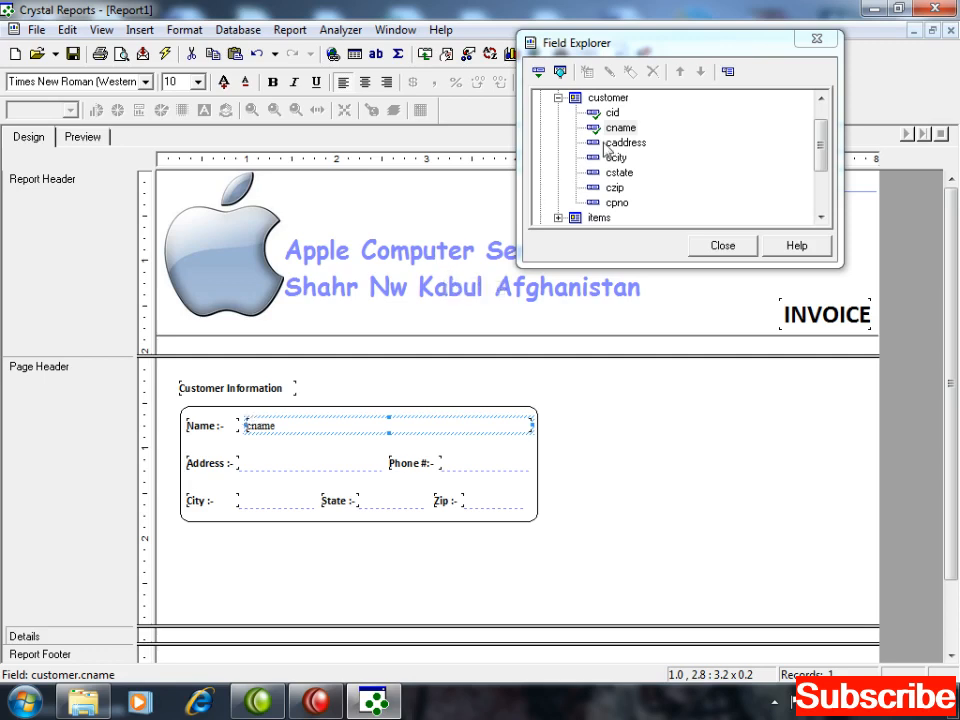
# Step: Place the caddress field on the Address line and narrow it to about 1.5 inches, ending before the Phone # label
pyautogui.moveTo(612, 143); pyautogui.dragTo(252, 458)
pyautogui.hotkey('shift', 'Left')
pyautogui.hotkey('shift', 'Left')
pyautogui.hotkey('shift', 'Left')
pyautogui.hotkey('shift', 'Left')
pyautogui.hotkey('shift', 'Left')
pyautogui.hotkey('shift', 'Left')
pyautogui.hotkey('shift', 'Left')
pyautogui.hotkey('shift', 'Left')
pyautogui.hotkey('shift', 'Left')
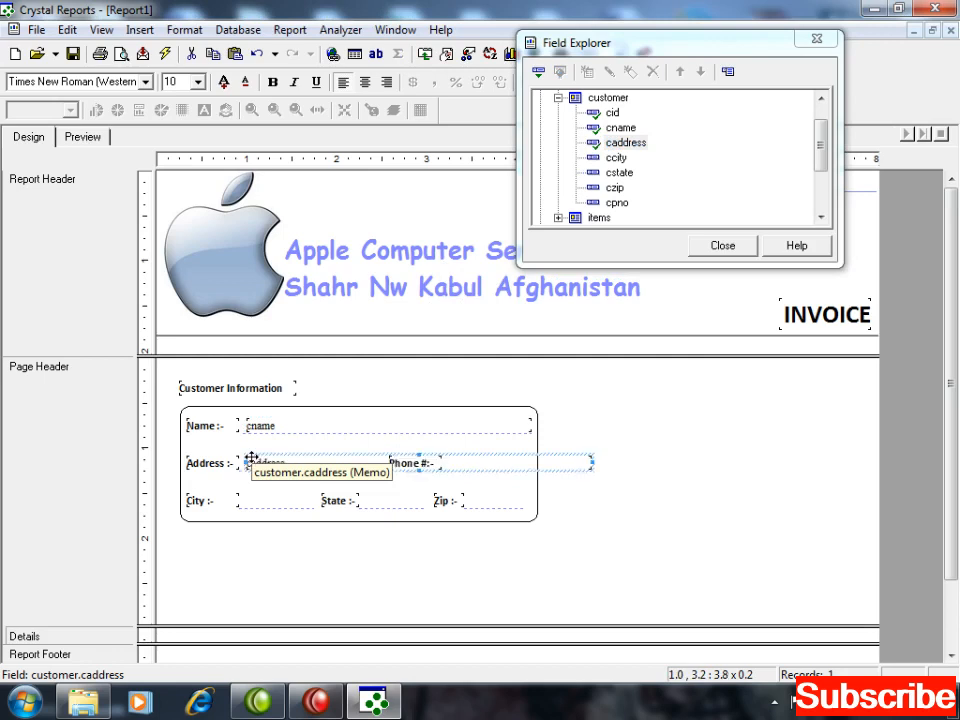
pyautogui.hotkey('shift', 'Left')
pyautogui.hotkey('shift', 'Left')
pyautogui.hotkey('shift', 'Left')
pyautogui.hotkey('shift', 'Left')
pyautogui.hotkey('shift', 'Left')
pyautogui.hotkey('shift', 'Left')
pyautogui.hotkey('shift', 'Left')
pyautogui.hotkey('shift', 'Left')
pyautogui.hotkey('shift', 'Left')
pyautogui.hotkey('shift', 'Left')
pyautogui.hotkey('shift', 'Left')
pyautogui.hotkey('shift', 'Left')
pyautogui.hotkey('shift', 'Left')
pyautogui.hotkey('shift', 'Left')
pyautogui.hotkey('shift', 'Left')
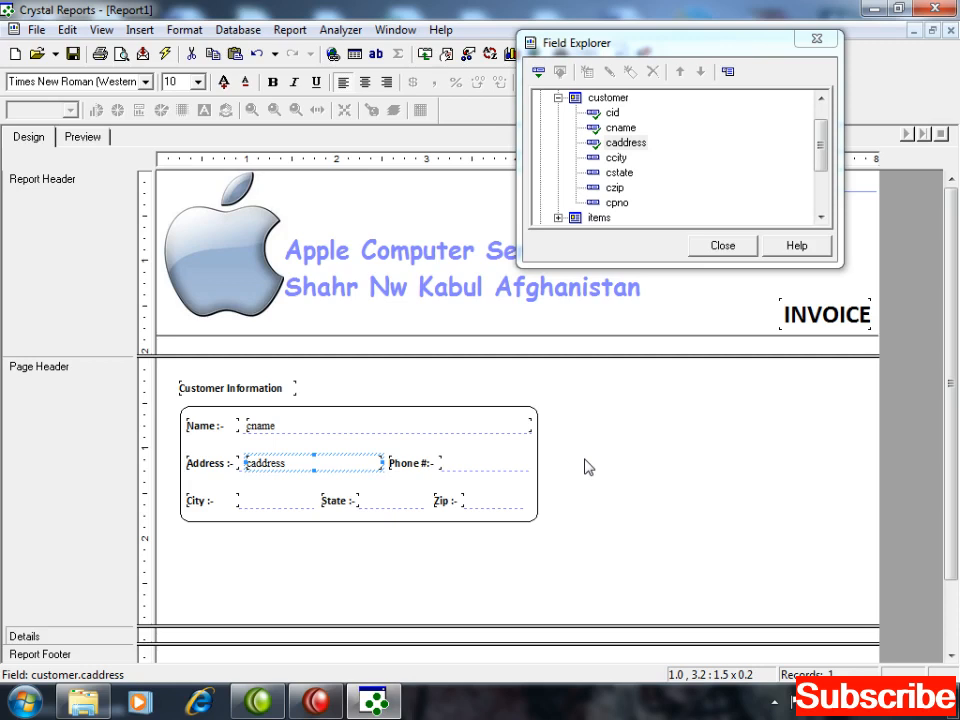
# Step: Place the ccity field on the City line and narrow it to about 0.8 inch, ending before the State label
pyautogui.moveTo(605, 158); pyautogui.dragTo(247, 495)
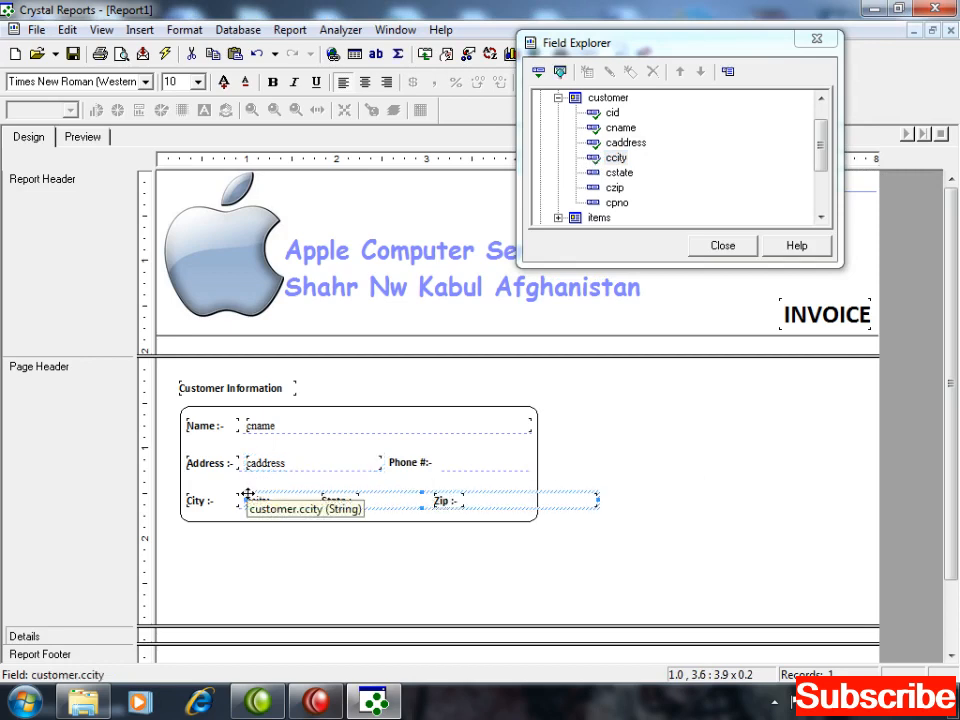
pyautogui.hotkey('shift', 'Left')
pyautogui.hotkey('shift', 'Left')
pyautogui.hotkey('shift', 'Left')
pyautogui.hotkey('shift', 'Left')
pyautogui.hotkey('shift', 'Left')
pyautogui.hotkey('shift', 'Left')
pyautogui.hotkey('shift', 'Left')
pyautogui.hotkey('shift', 'Left')
pyautogui.hotkey('shift', 'Left')
pyautogui.hotkey('shift', 'Left')
pyautogui.hotkey('shift', 'Left')
pyautogui.hotkey('shift', 'Left')
pyautogui.hotkey('shift', 'Left')
pyautogui.hotkey('shift', 'Left')
pyautogui.hotkey('shift', 'Left')
pyautogui.hotkey('shift', 'Left')
pyautogui.hotkey('shift', 'Left')
pyautogui.hotkey('shift', 'Left')
pyautogui.hotkey('shift', 'Left')
pyautogui.hotkey('shift', 'Left')
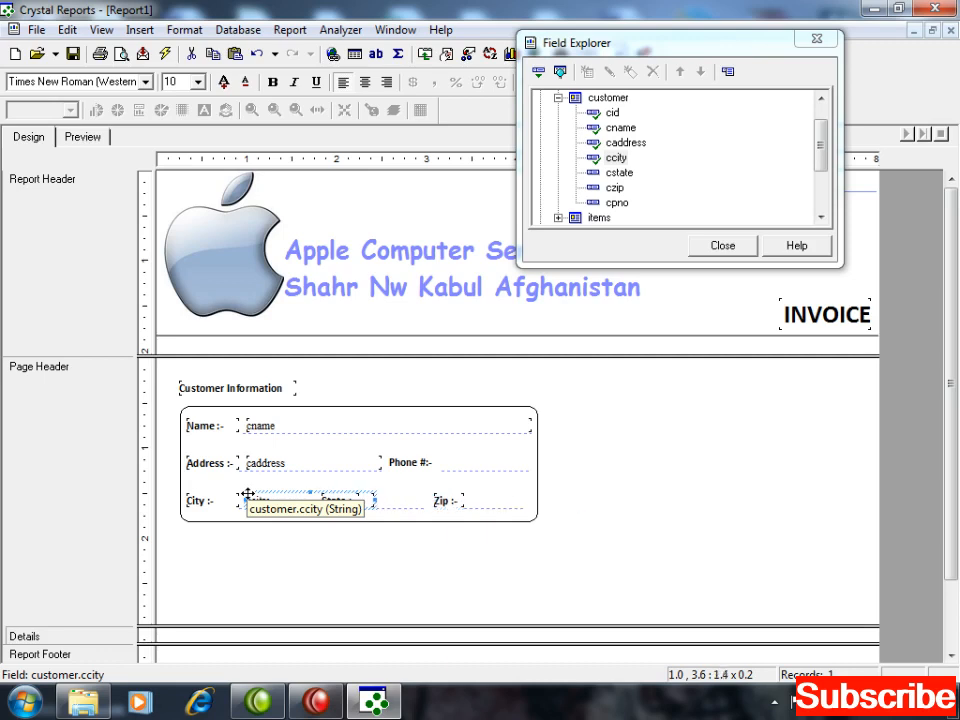
pyautogui.hotkey('shift', 'Left')
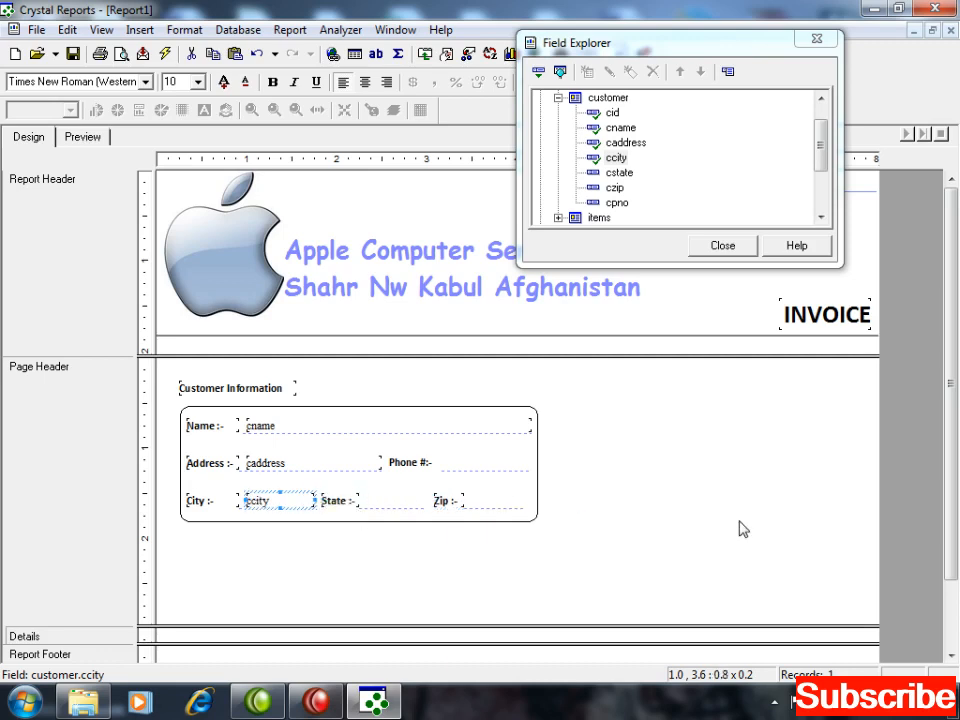
# Step: Place the cstate field on the City line after the State label and narrow it to about 0.7 inch, ending before the Zip label
pyautogui.moveTo(619, 173); pyautogui.dragTo(371, 505)
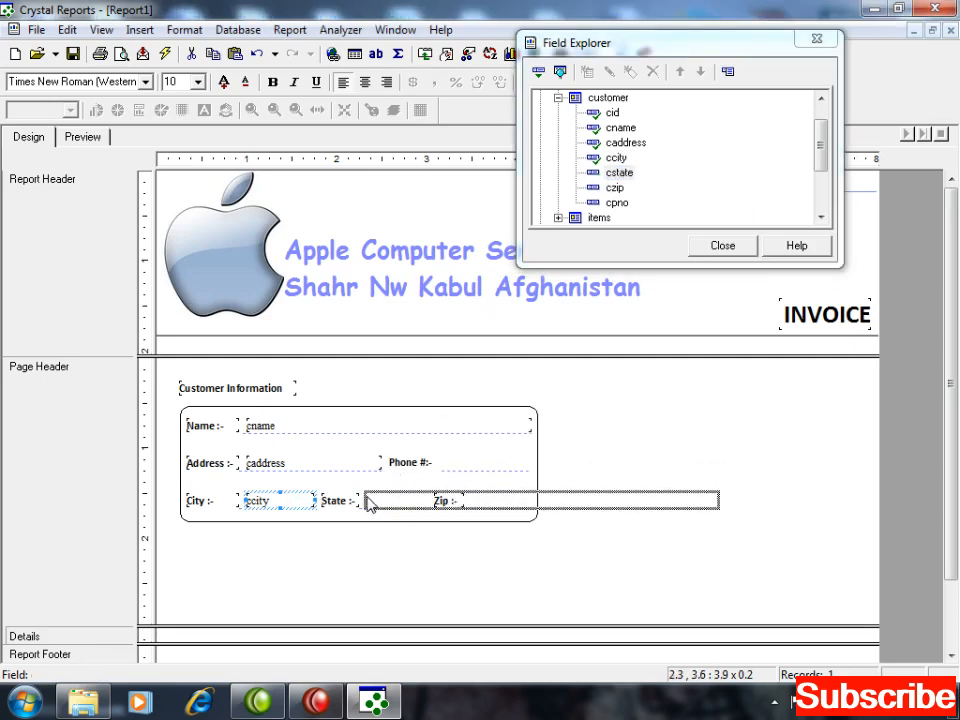
pyautogui.moveTo(368, 503); pyautogui.dragTo(368, 503)
pyautogui.hotkey('shift', 'Left')
pyautogui.hotkey('shift', 'Left')
pyautogui.hotkey('shift', 'Left')
pyautogui.hotkey('shift', 'Left')
pyautogui.hotkey('shift', 'Left')
pyautogui.hotkey('shift', 'Left')
pyautogui.hotkey('shift', 'Left')
pyautogui.hotkey('shift', 'Left')
pyautogui.hotkey('shift', 'Left')
pyautogui.hotkey('shift', 'Left')
pyautogui.hotkey('shift', 'Left')
pyautogui.hotkey('shift', 'Left')
pyautogui.hotkey('shift', 'Left')
pyautogui.hotkey('shift', 'Left')
pyautogui.hotkey('shift', 'Left')
pyautogui.hotkey('shift', 'Left')
pyautogui.hotkey('shift', 'Left')
pyautogui.hotkey('shift', 'Left')
pyautogui.hotkey('shift', 'Left')
pyautogui.hotkey('shift', 'Left')
pyautogui.hotkey('shift', 'Left')
pyautogui.hotkey('shift', 'Left')
pyautogui.hotkey('shift', 'Left')
pyautogui.hotkey('shift', 'Left')
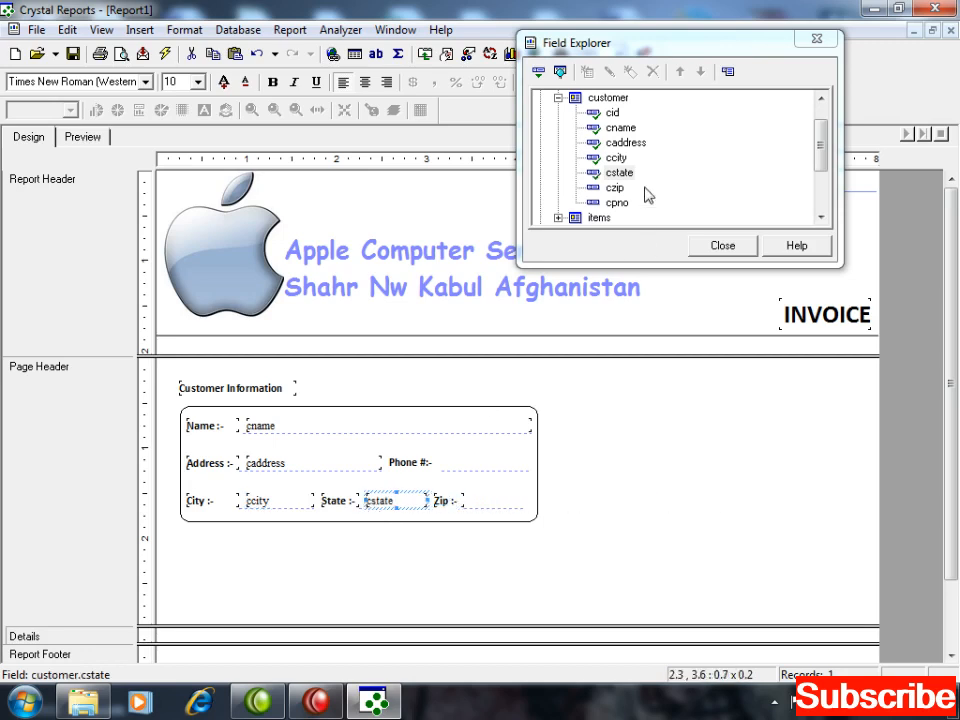
pyautogui.moveTo(614, 188); pyautogui.dragTo(549, 360)
pyautogui.moveTo(503, 485); pyautogui.dragTo(715, 17)
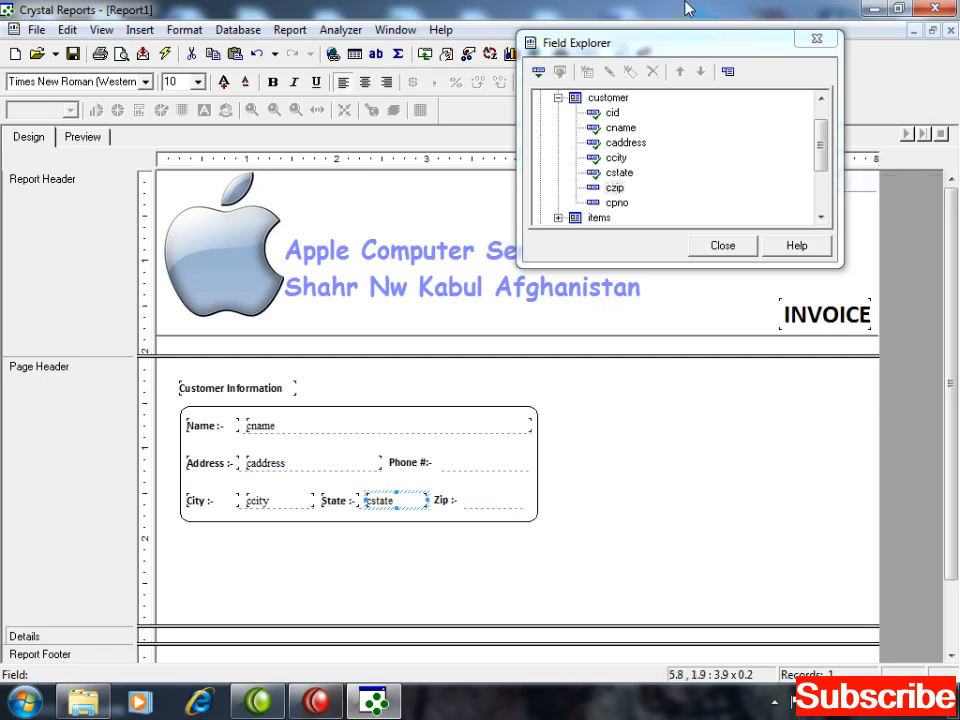
pyautogui.click(445, 500)
pyautogui.hotkey('shift', 'Left')
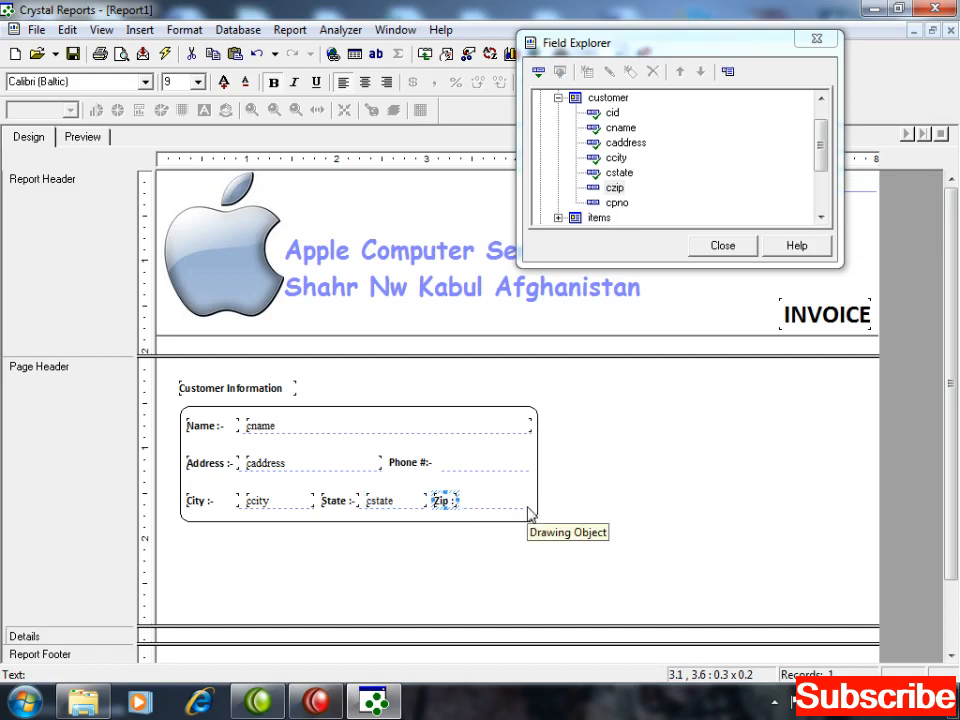
# Step: Place the czip field after the Zip label and narrow it to about 0.7 inch, ending inside the customer box
pyautogui.moveTo(615, 188); pyautogui.dragTo(471, 501)
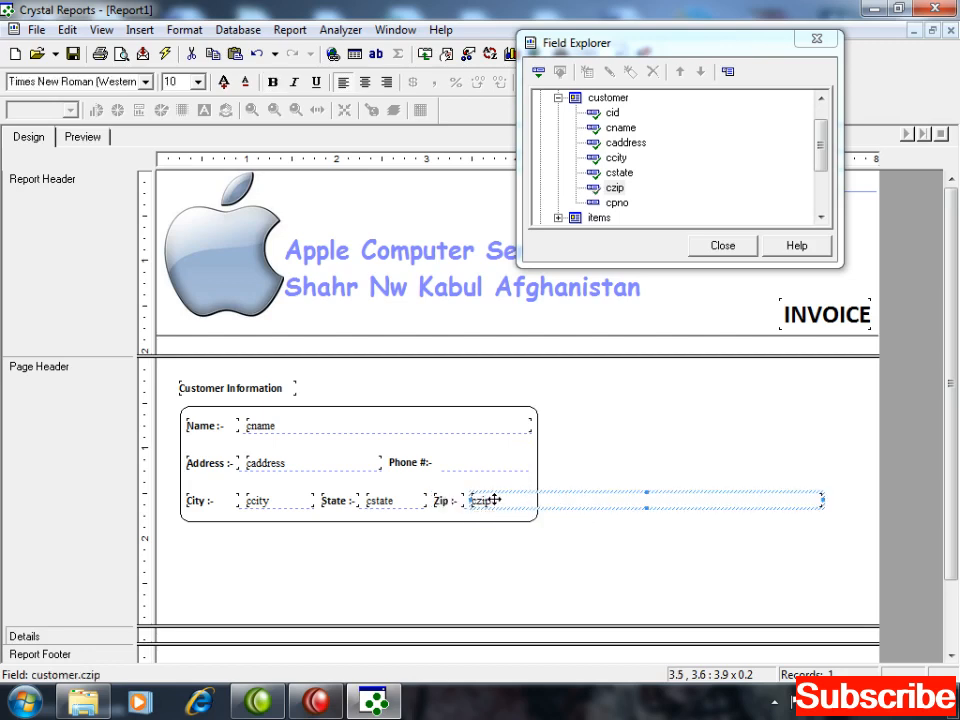
pyautogui.hotkey('shift', 'Left')
pyautogui.hotkey('shift', 'Left')
pyautogui.hotkey('shift', 'Left')
pyautogui.hotkey('shift', 'Left')
pyautogui.hotkey('shift', 'Left')
pyautogui.hotkey('shift', 'Left')
pyautogui.hotkey('shift', 'Left')
pyautogui.hotkey('shift', 'Left')
pyautogui.hotkey('shift', 'Left')
pyautogui.hotkey('shift', 'Left')
pyautogui.hotkey('shift', 'Left')
pyautogui.hotkey('shift', 'Left')
pyautogui.hotkey('shift', 'Left')
pyautogui.hotkey('shift', 'Left')
pyautogui.hotkey('shift', 'Left')
pyautogui.hotkey('shift', 'Left')
pyautogui.hotkey('shift', 'Left')
pyautogui.hotkey('shift', 'Left')
pyautogui.hotkey('shift', 'Left')
pyautogui.hotkey('shift', 'Left')
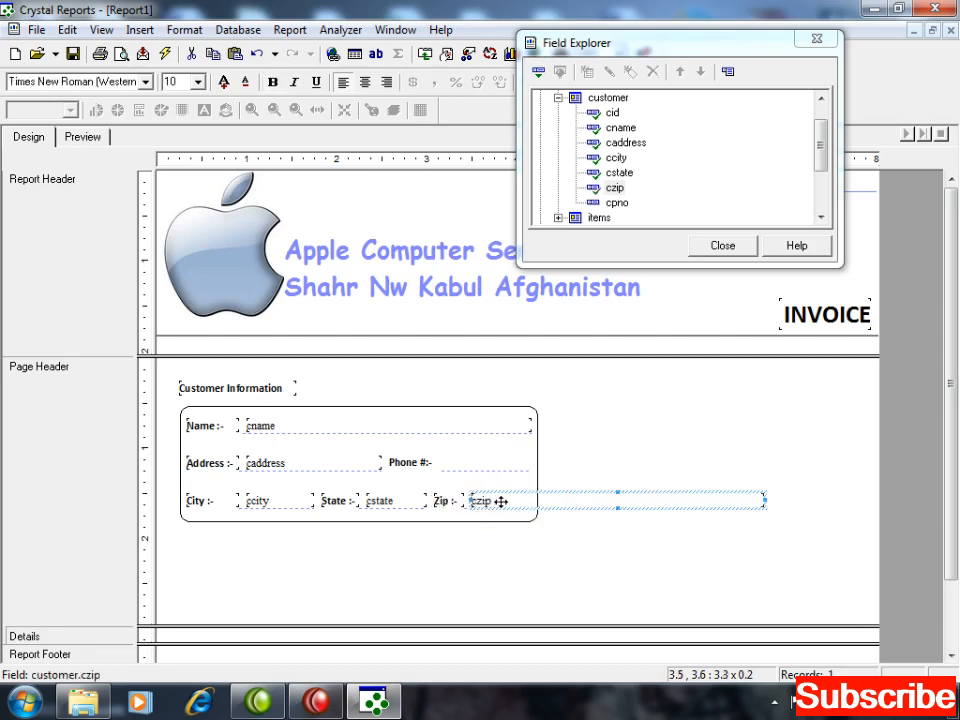
pyautogui.hotkey('shift', 'Right')
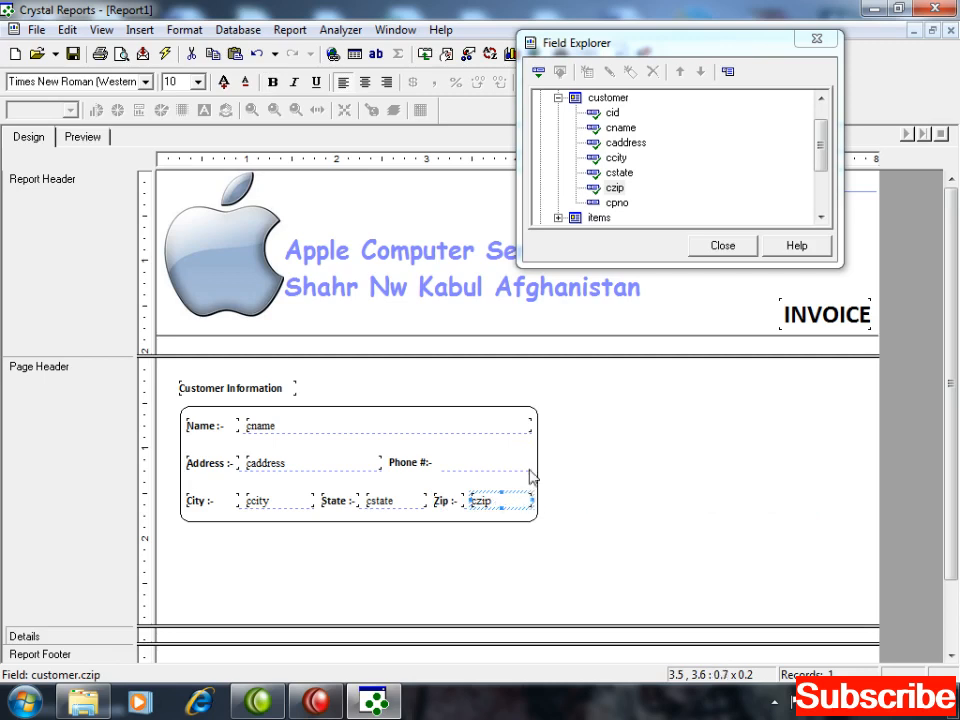
# Step: Place the cpno field after the Phone # label and narrow it to about 0.9 inch, ending inside the customer box
pyautogui.moveTo(596, 205); pyautogui.dragTo(451, 463)
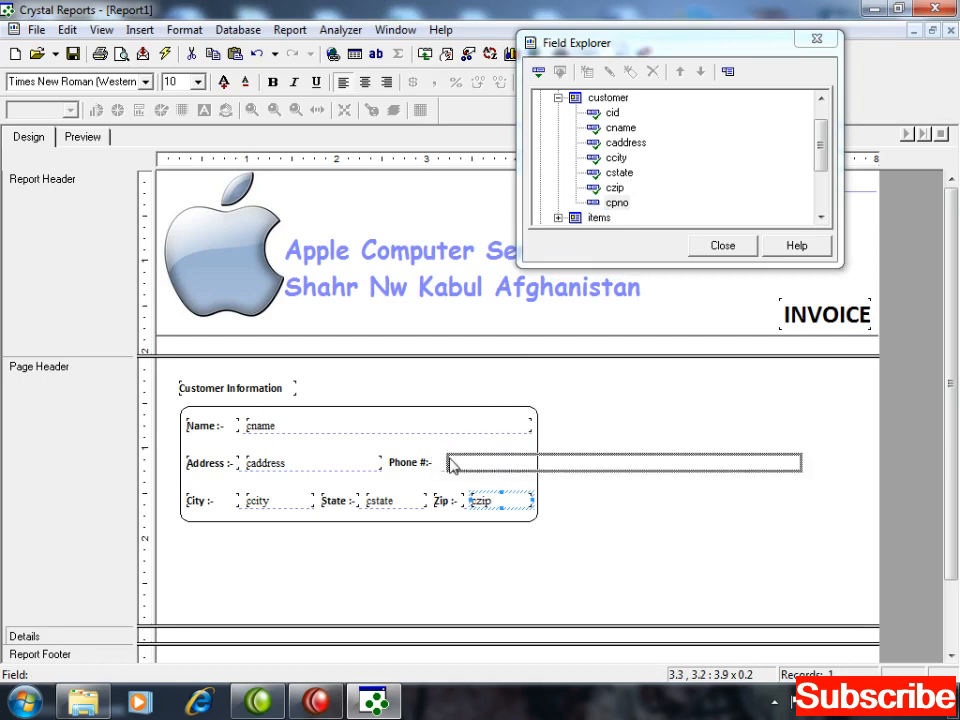
pyautogui.moveTo(451, 463); pyautogui.dragTo(447, 457)
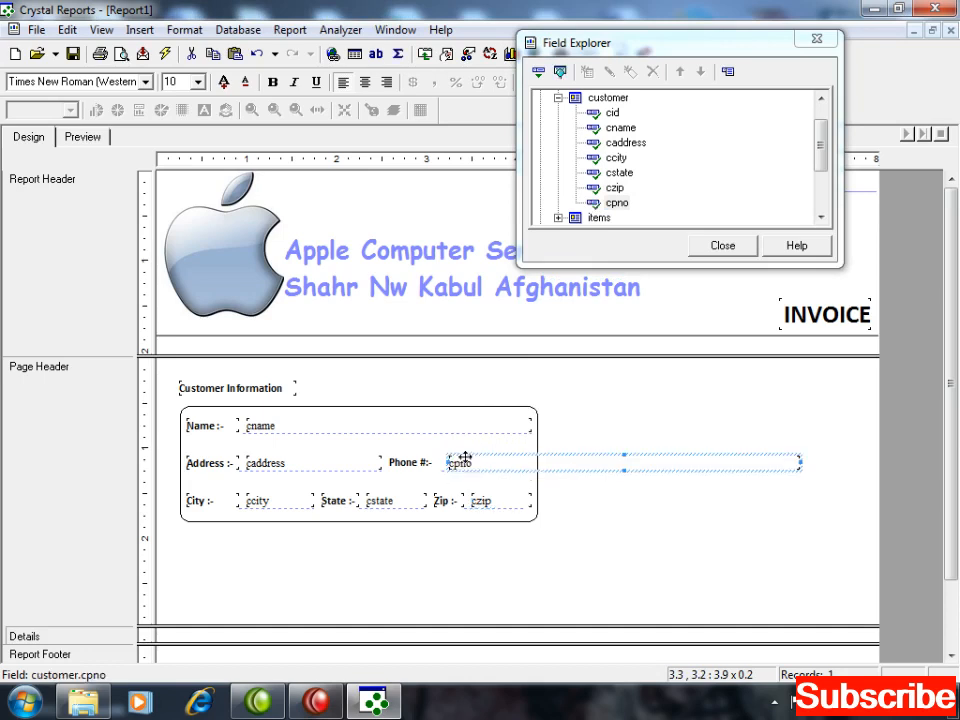
pyautogui.hotkey('shift', 'Left')
pyautogui.hotkey('shift', 'Left')
pyautogui.hotkey('shift', 'Left')
pyautogui.hotkey('shift', 'Left')
pyautogui.hotkey('shift', 'Left')
pyautogui.hotkey('shift', 'Left')
pyautogui.hotkey('shift', 'Left')
pyautogui.hotkey('shift', 'Left')
pyautogui.hotkey('shift', 'Left')
pyautogui.hotkey('shift', 'Left')
pyautogui.hotkey('shift', 'Left')
pyautogui.hotkey('shift', 'Left')
pyautogui.hotkey('shift', 'Left')
pyautogui.hotkey('shift', 'Left')
pyautogui.hotkey('shift', 'Left')
pyautogui.hotkey('shift', 'Left')
pyautogui.hotkey('shift', 'Left')
pyautogui.hotkey('shift', 'Left')
pyautogui.hotkey('shift', 'Left')
pyautogui.hotkey('shift', 'Left')
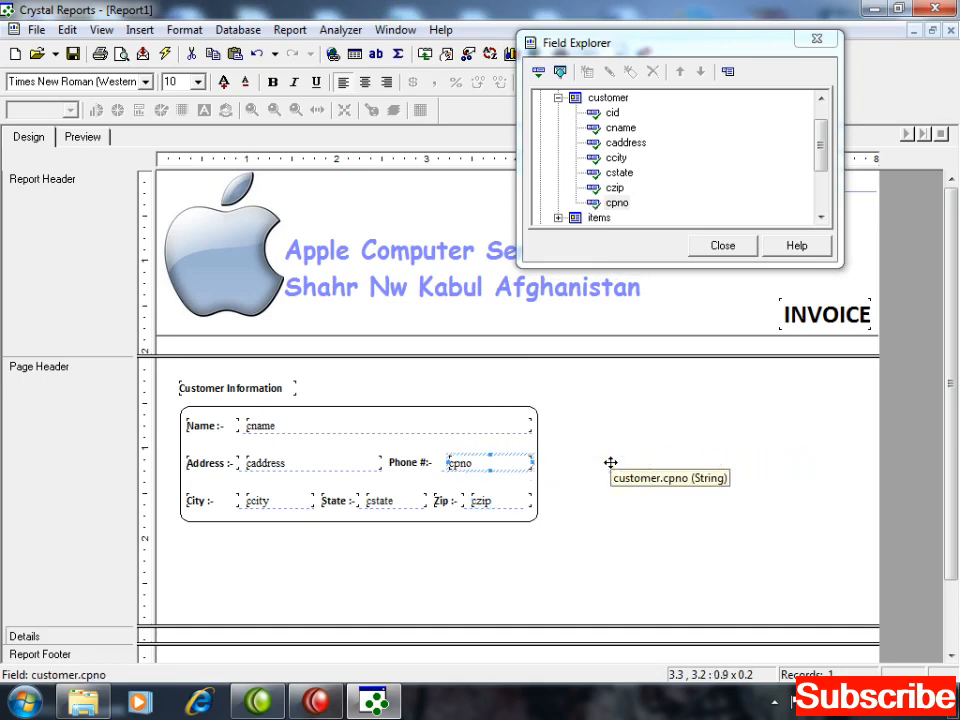
# Step: Select the cname, caddress, cpno, ccity, cstate and czip fields in the customer box and open their font size choices
pyautogui.click(262, 425)
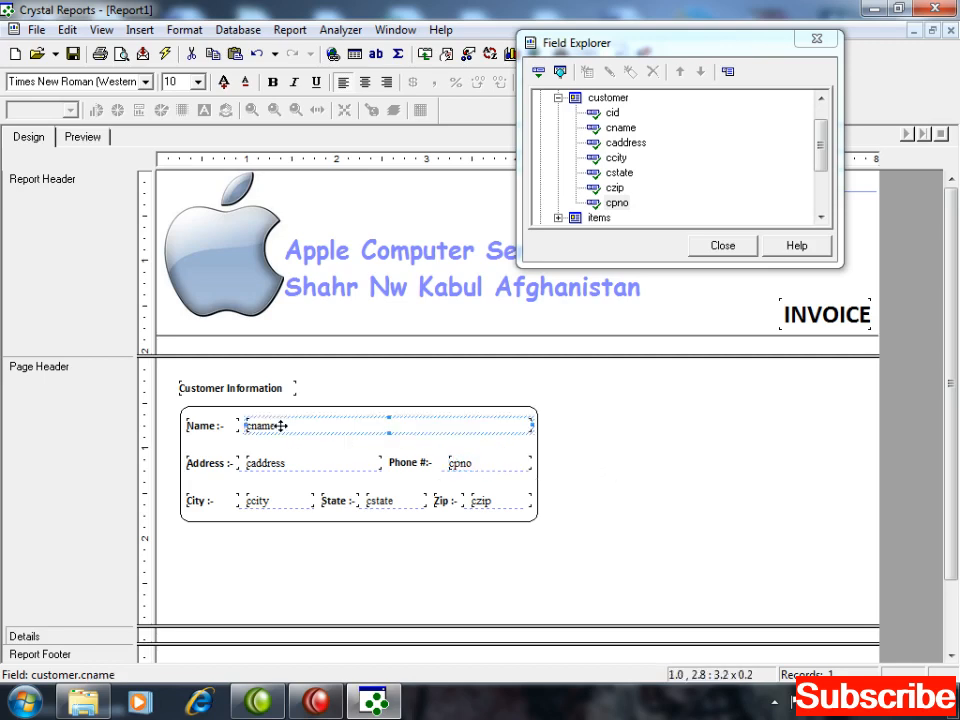
pyautogui.keyDown('ctrl'); pyautogui.click(296, 462); pyautogui.keyUp('ctrl')
pyautogui.keyDown('ctrl'); pyautogui.click(461, 464); pyautogui.keyUp('ctrl')
pyautogui.keyDown('ctrl'); pyautogui.click(278, 500); pyautogui.keyUp('ctrl')
pyautogui.keyDown('ctrl'); pyautogui.click(380, 497); pyautogui.keyUp('ctrl')
pyautogui.keyDown('ctrl'); pyautogui.click(490, 499); pyautogui.keyUp('ctrl')
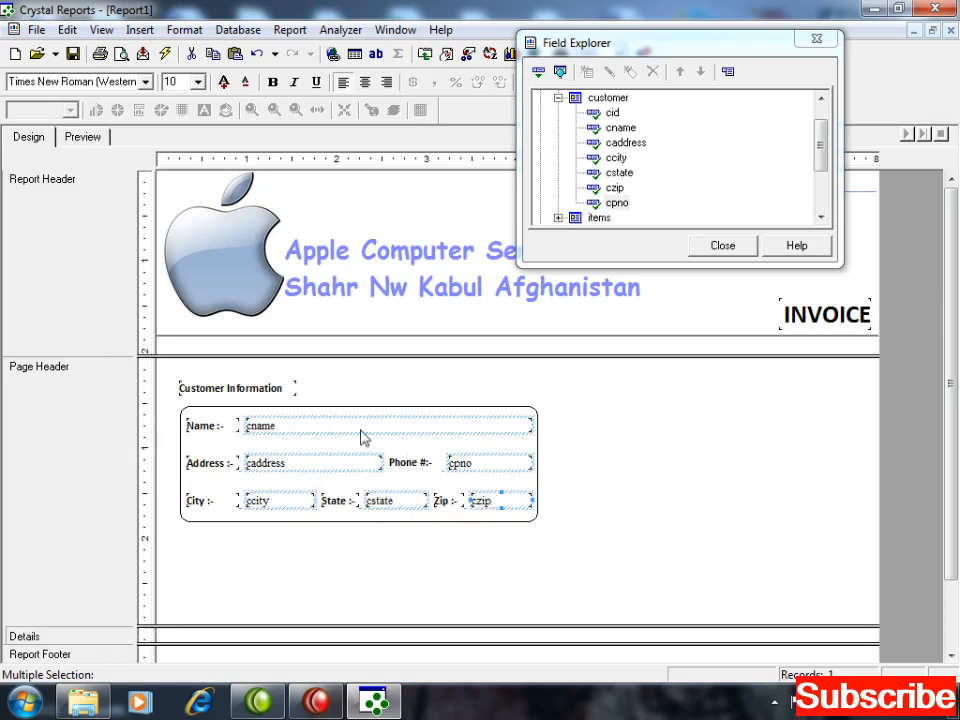
pyautogui.click(197, 82)
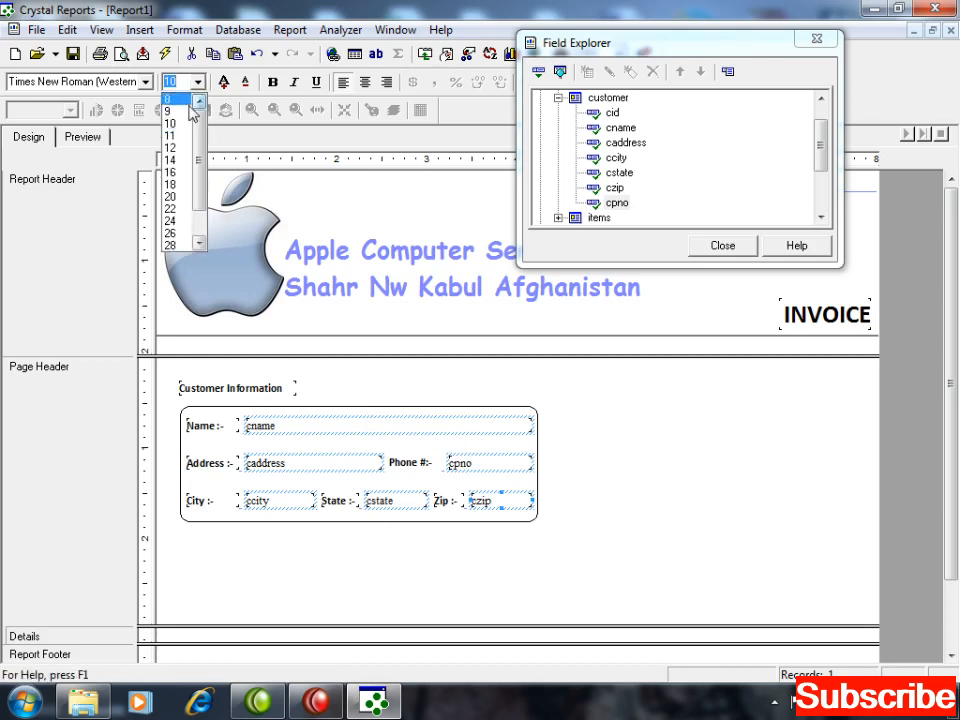
# Step: Set the selected customer fields to 9-point Calibri (Baltic)
pyautogui.click(167, 100)
pyautogui.click(148, 84)
pyautogui.press('c')
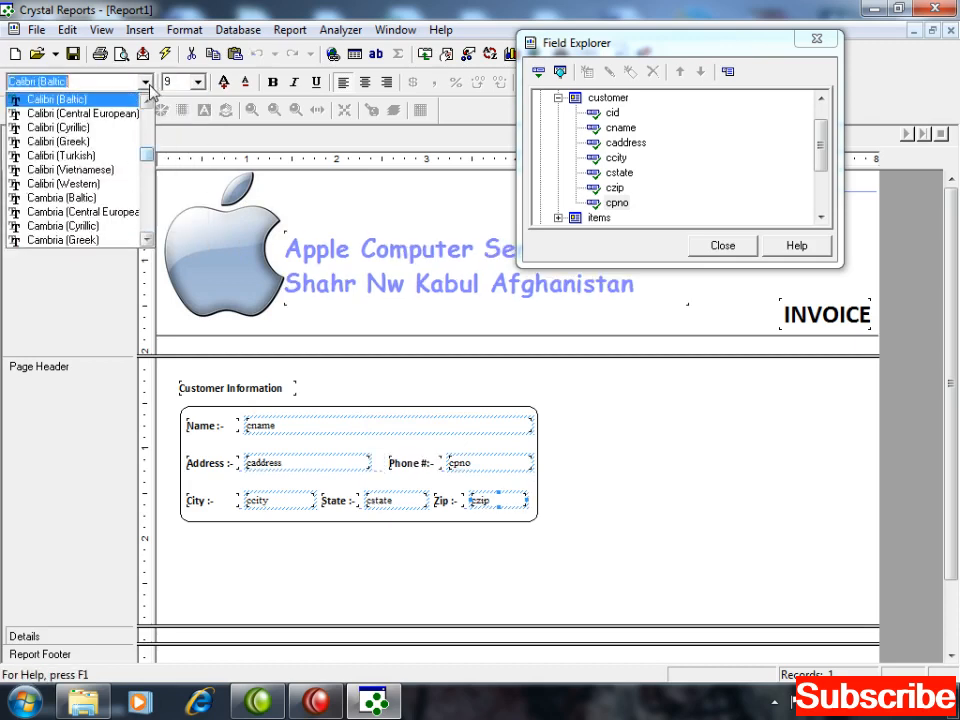
pyautogui.press('Return')
pyautogui.click(587, 503)
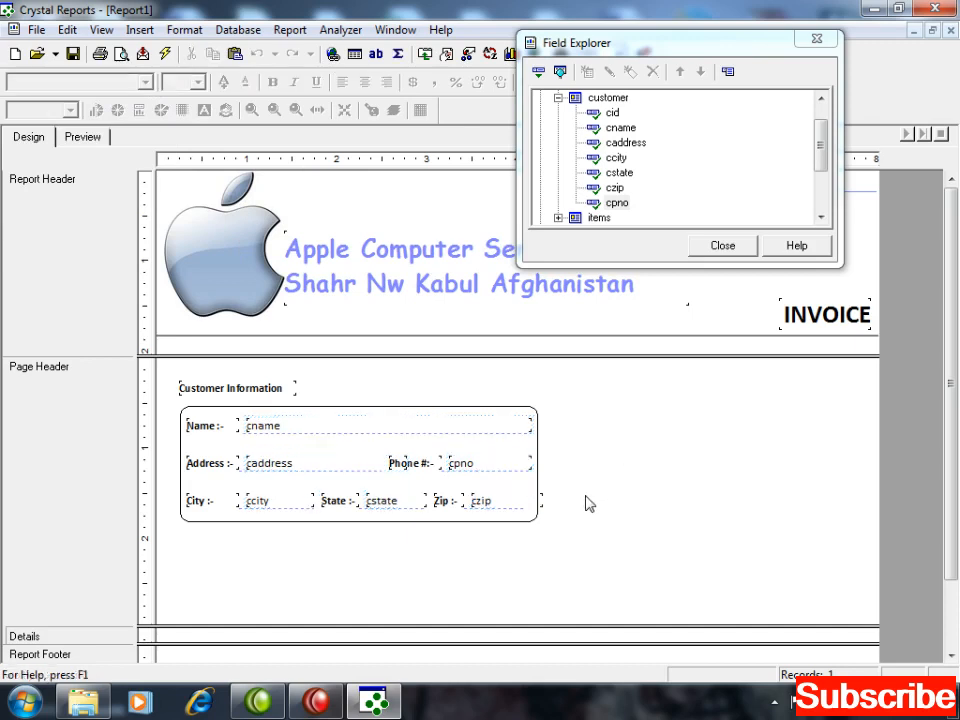
# Step: Narrow the czip field so it ends inside the customer information box
pyautogui.click(535, 501)
pyautogui.hotkey('shift', 'Left')
pyautogui.click(608, 504)
# Step: Check the customer block in the report preview with Field Explorer moved aside, and return to the design view
pyautogui.click(84, 137)
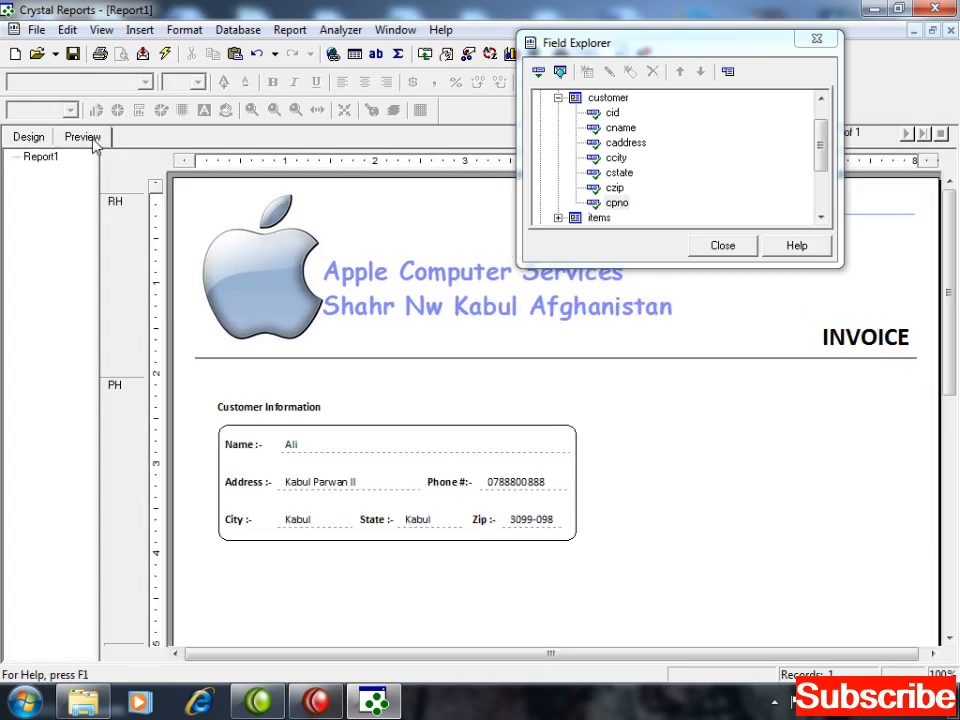
pyautogui.moveTo(657, 55); pyautogui.dragTo(747, 508)
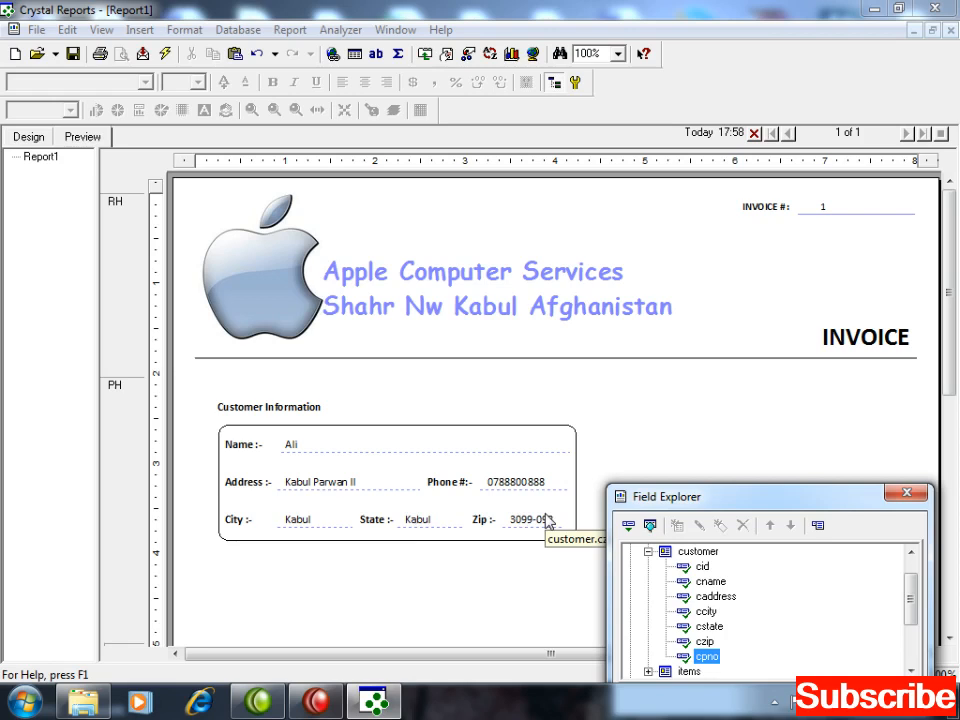
pyautogui.moveTo(693, 503); pyautogui.dragTo(471, 172)
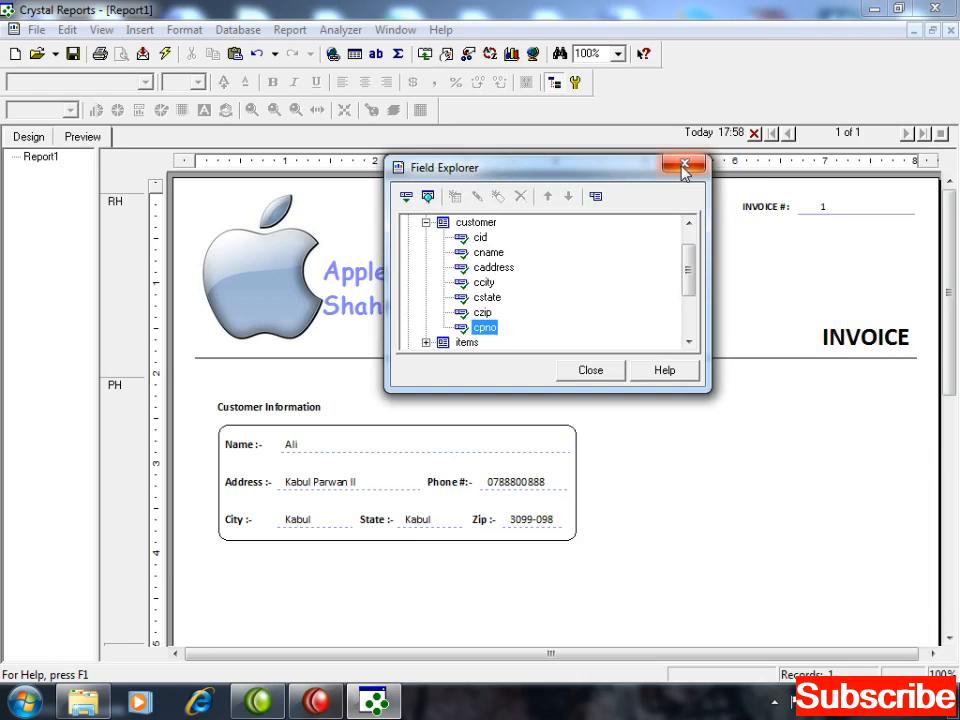
pyautogui.moveTo(640, 167); pyautogui.dragTo(710, 73)
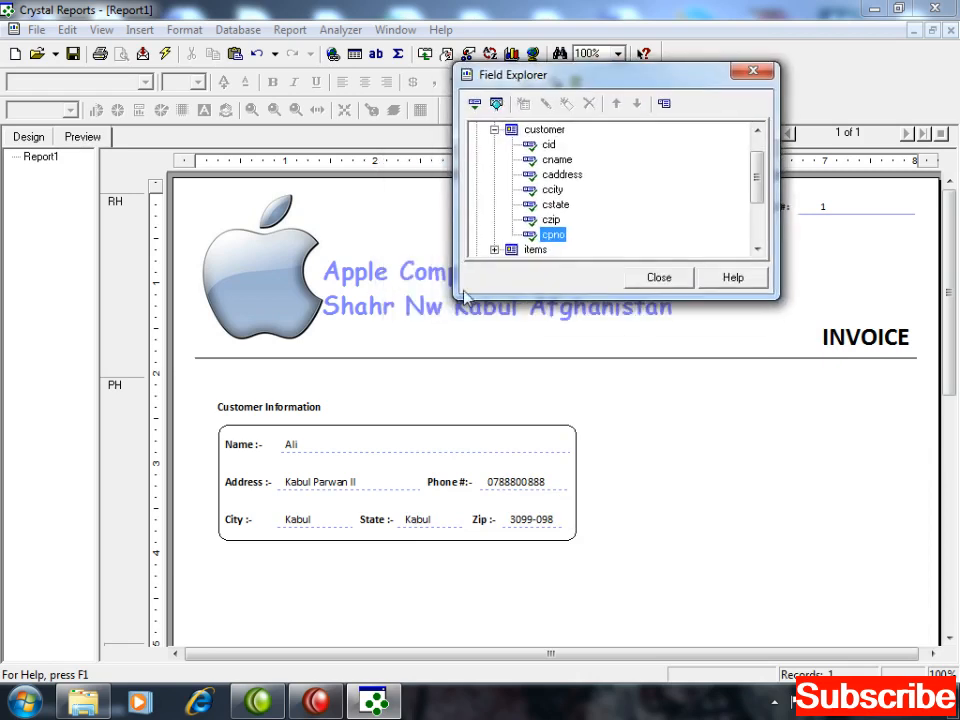
pyautogui.click(28, 136)
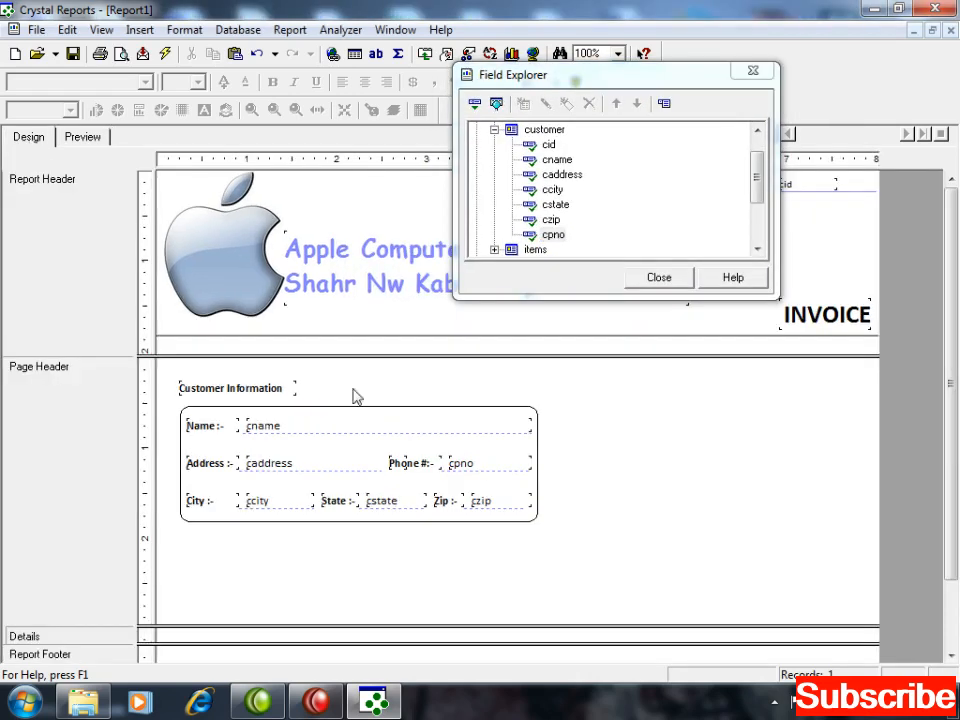
# Step: Widen the customer information box to about 4.8 inches, extending its right edge
pyautogui.click(540, 463)
pyautogui.moveTo(549, 471); pyautogui.dragTo(574, 471)
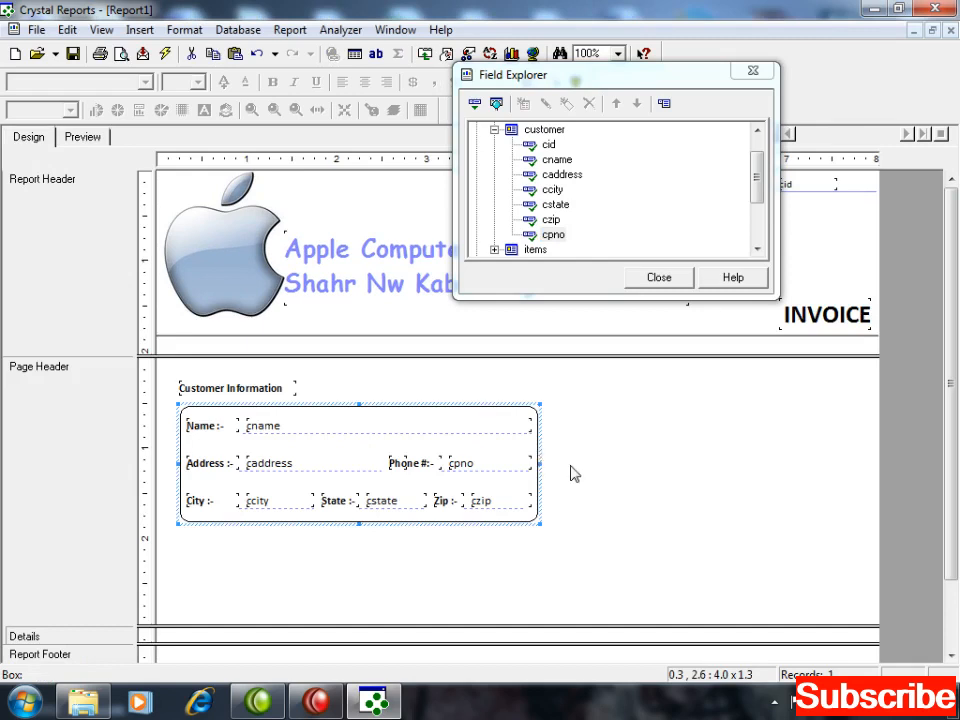
pyautogui.hotkey('shift', 'Right')
pyautogui.hotkey('shift', 'Right')
pyautogui.hotkey('shift', 'Right')
pyautogui.hotkey('shift', 'Right')
pyautogui.hotkey('shift', 'Right')
pyautogui.hotkey('shift', 'Right')
pyautogui.hotkey('shift', 'Right')
pyautogui.hotkey('shift', 'Right')
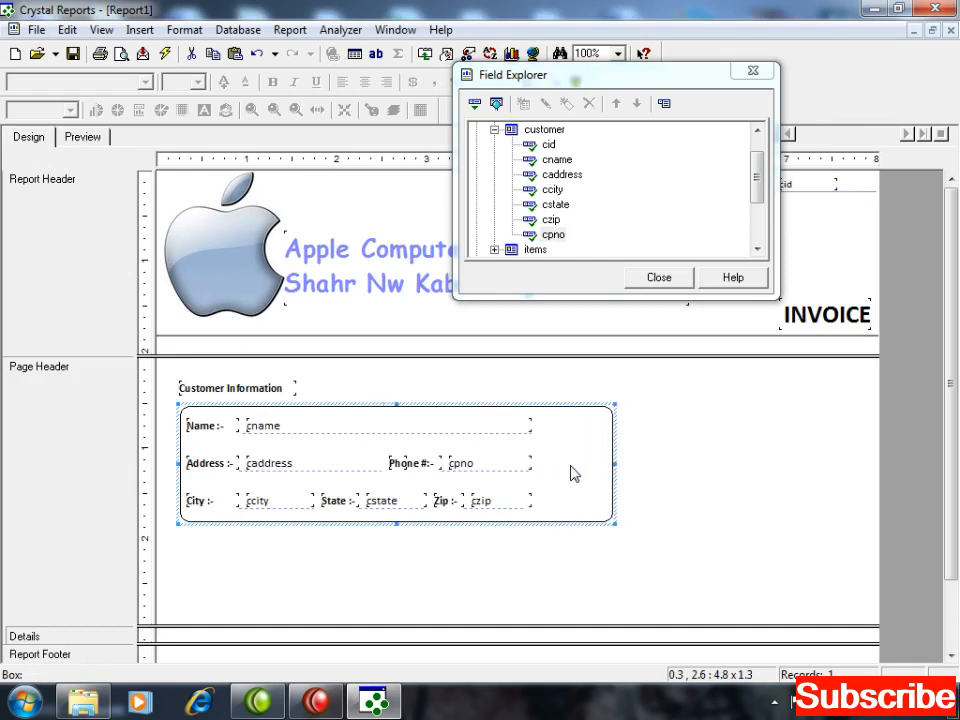
# Step: Lengthen the dashed line under the cname field toward the box's right edge
pyautogui.click(511, 433)
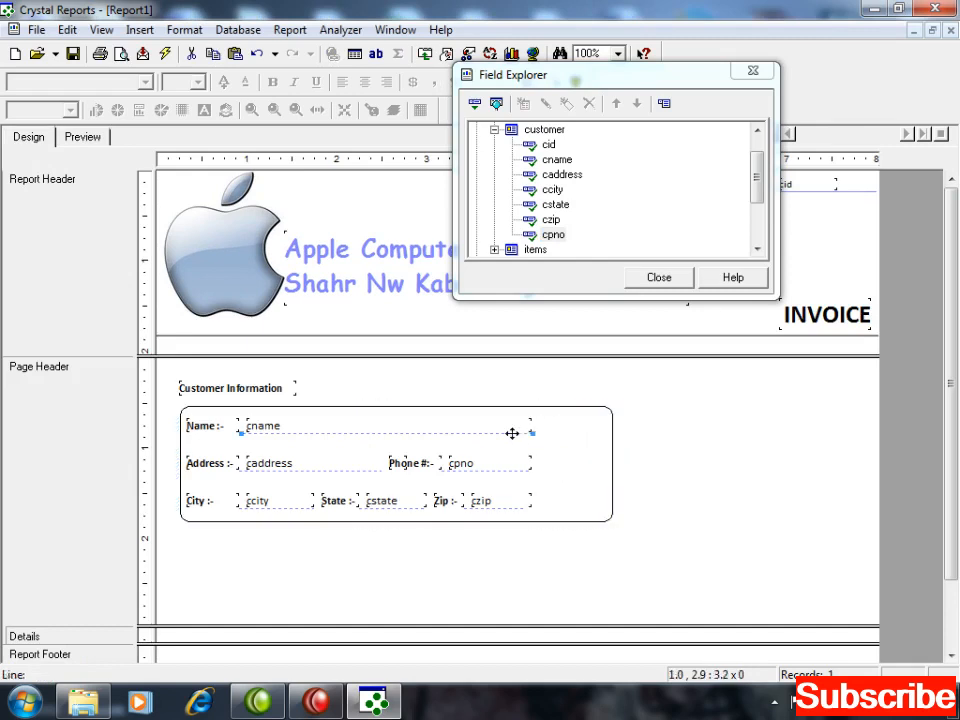
pyautogui.hotkey('shift', 'Right')
pyautogui.hotkey('shift', 'Right')
pyautogui.hotkey('shift', 'Right')
pyautogui.hotkey('shift', 'Right')
pyautogui.hotkey('shift', 'Right')
pyautogui.hotkey('shift', 'Right')
# Step: Widen the cname field to about 4.0 inches, nearly reaching the box's right edge
pyautogui.click(516, 427)
pyautogui.hotkey('shift', 'Right')
pyautogui.hotkey('shift', 'Right')
pyautogui.hotkey('shift', 'Right')
pyautogui.hotkey('shift', 'Right')
pyautogui.hotkey('shift', 'Right')
pyautogui.hotkey('shift', 'Right')
pyautogui.hotkey('shift', 'Right')
pyautogui.hotkey('shift', 'Right')
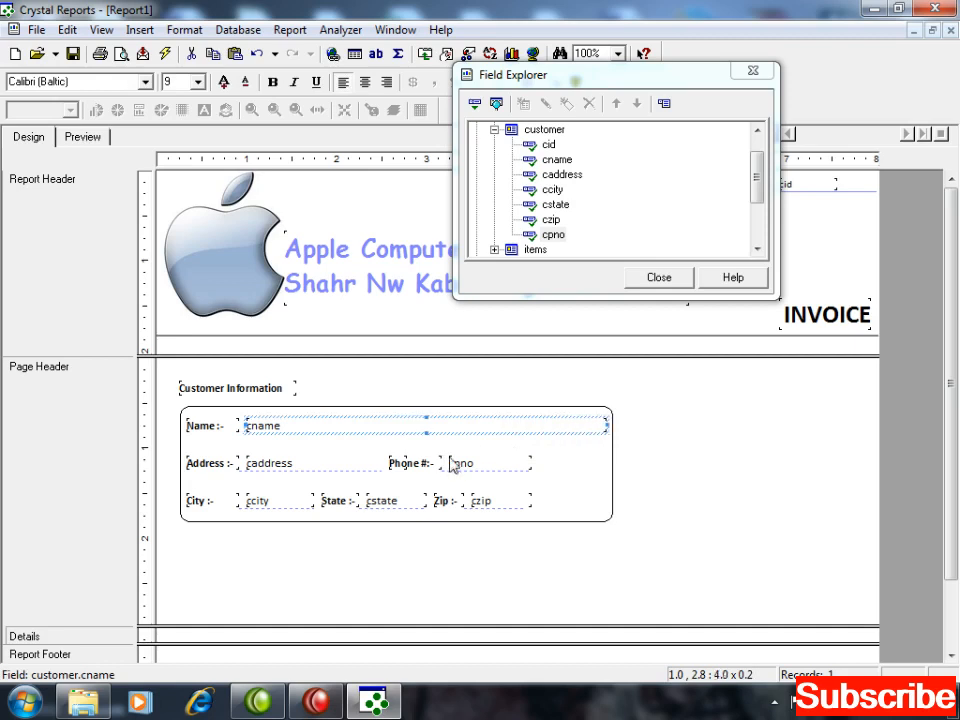
# Step: Shift the dashed line under the phone field right to a horizontal position of about 3.9 inches
pyautogui.click(496, 469)
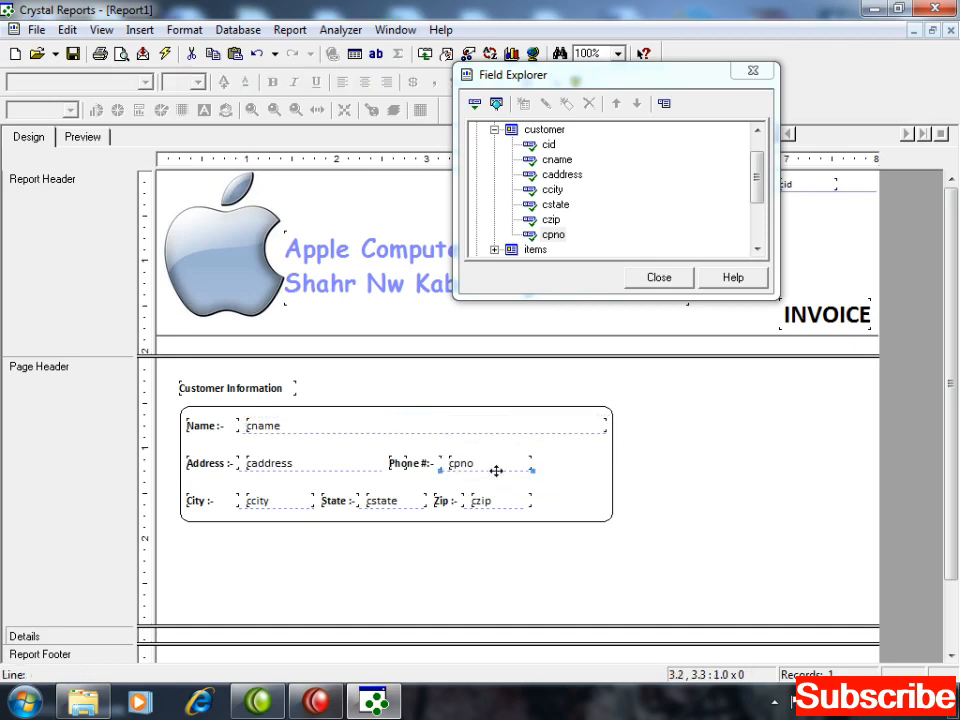
pyautogui.press('Right')
pyautogui.press('Right')
pyautogui.press('Right')
pyautogui.press('Right')
pyautogui.press('Right')
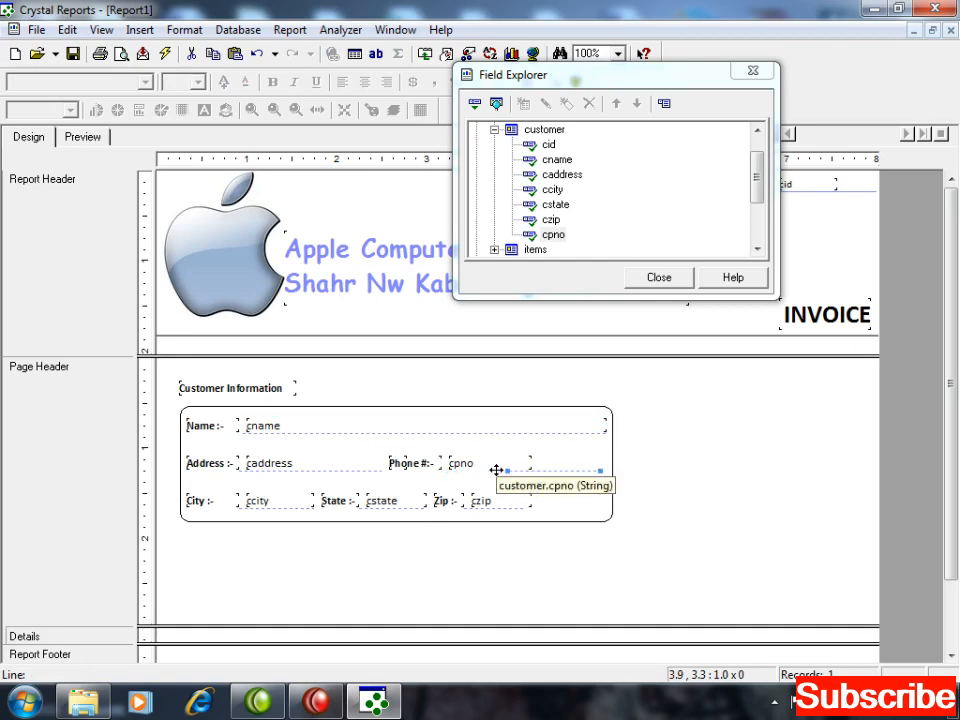
# Step: Move the cpno field right to a horizontal position of about 3.8 inches, above its dashed line
pyautogui.click(468, 464)
pyautogui.press('Right')
pyautogui.press('Right')
pyautogui.press('Right')
pyautogui.press('Right')
pyautogui.press('Right')
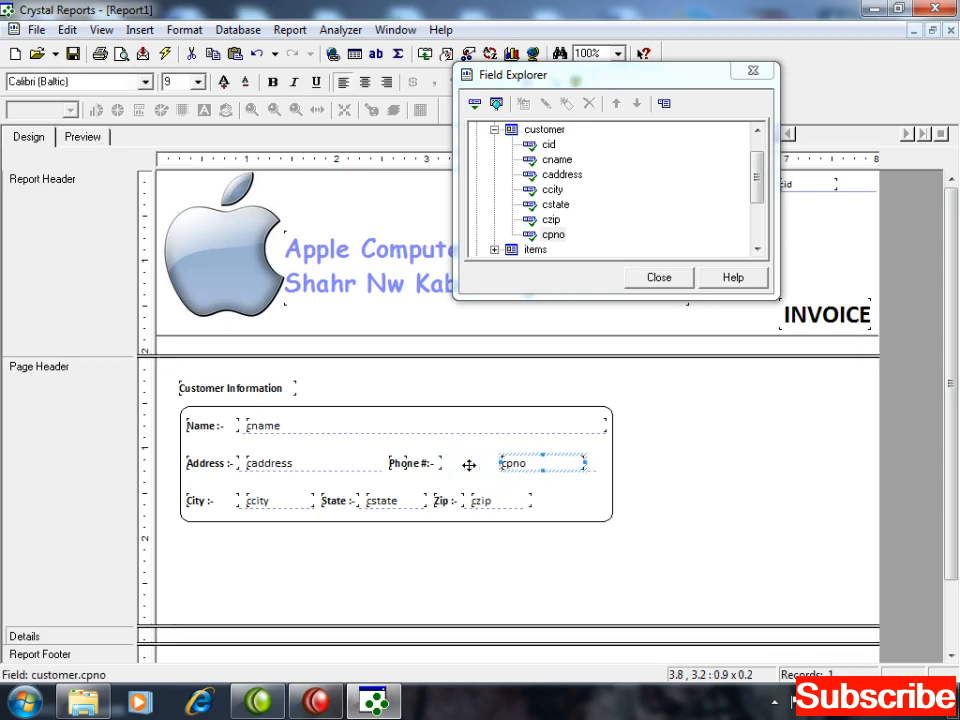
# Step: Move the "Phone #:-" label right to about 3.1 inches, aligned with the "Zip :-" label below it
pyautogui.click(434, 464)
pyautogui.press('Right')
pyautogui.press('Right')
pyautogui.press('Right')
pyautogui.press('Right')
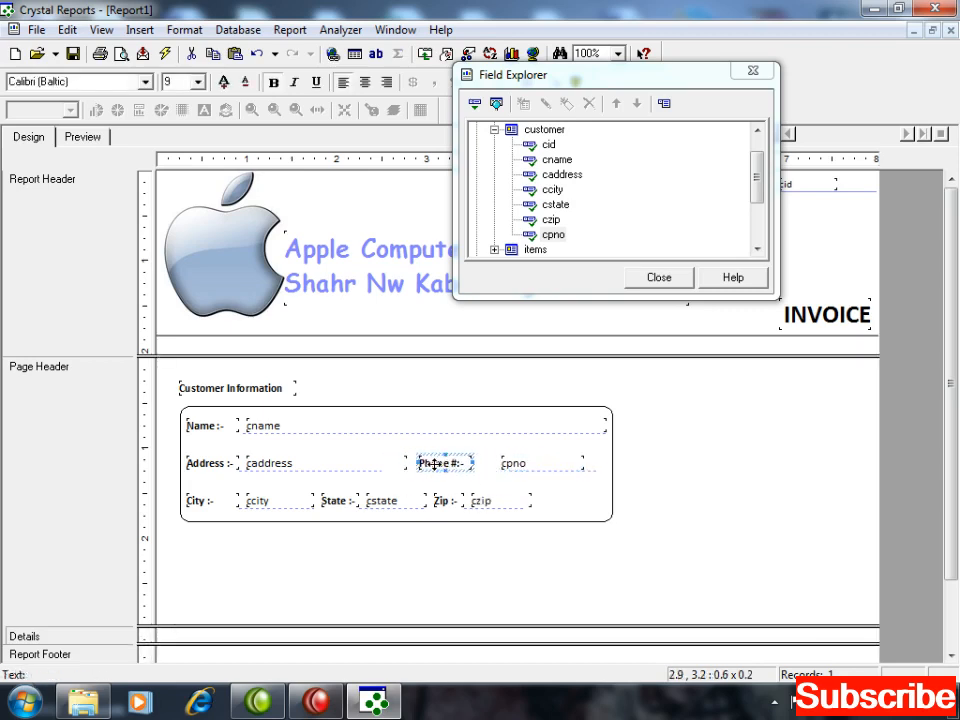
pyautogui.press('Left')
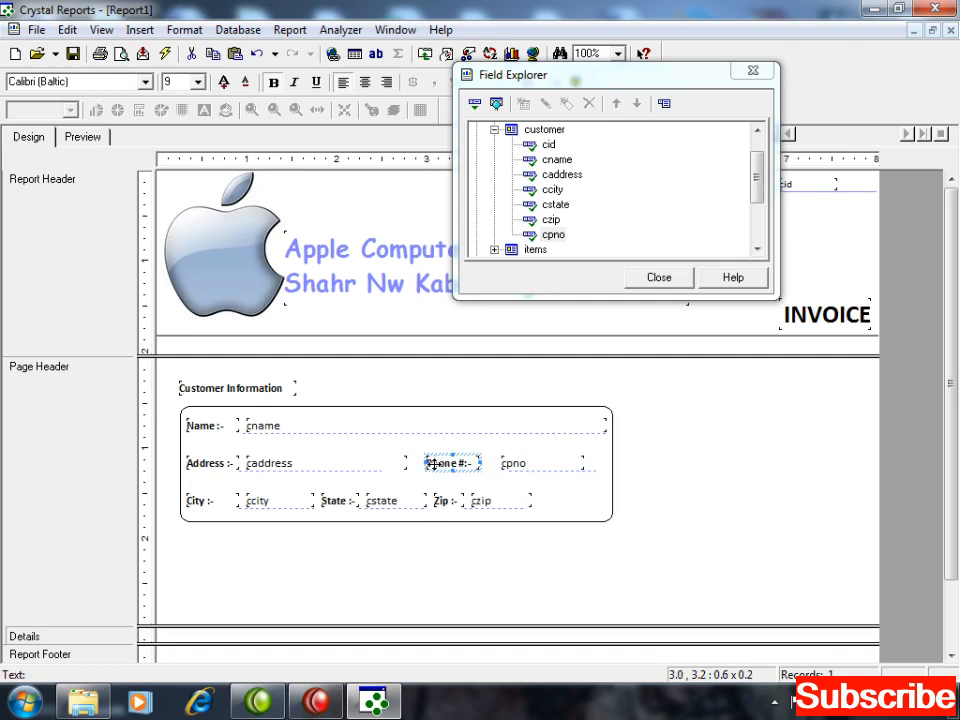
pyautogui.click(440, 501)
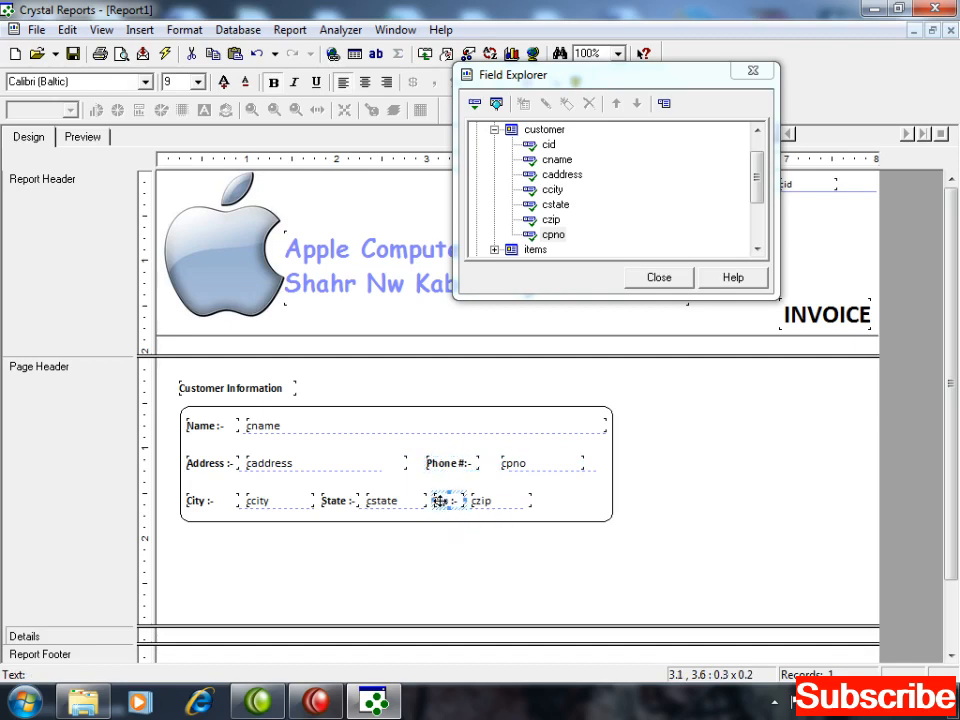
pyautogui.click(428, 463)
pyautogui.press('Right')
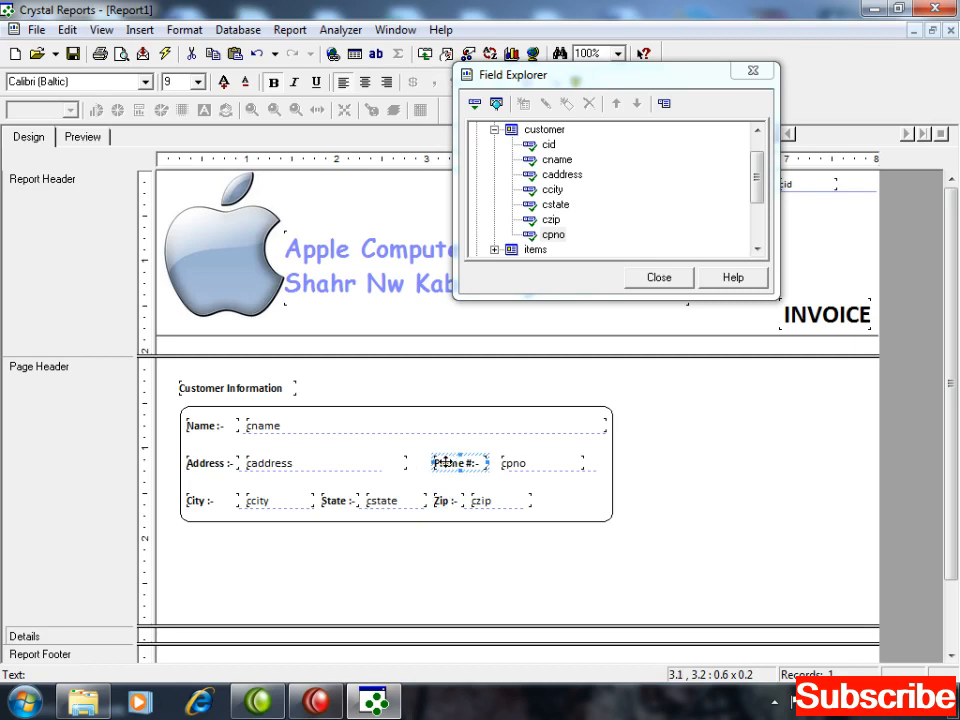
# Step: Lengthen the dashed line under the caddress field to about 2.1 inches, ending just before the phone label
pyautogui.click(405, 471)
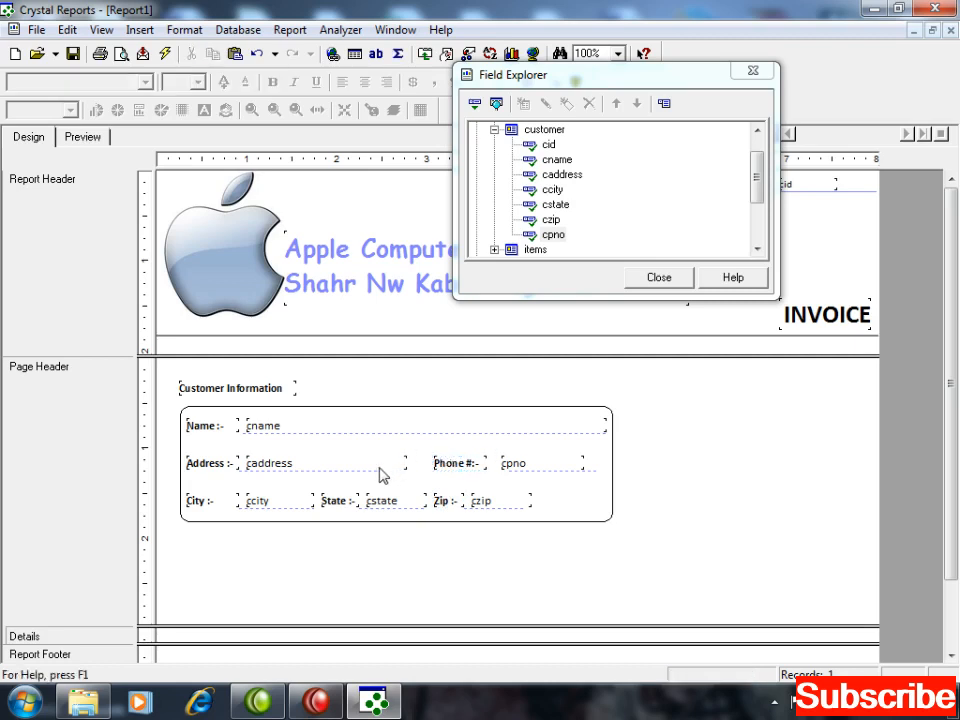
pyautogui.click(375, 469)
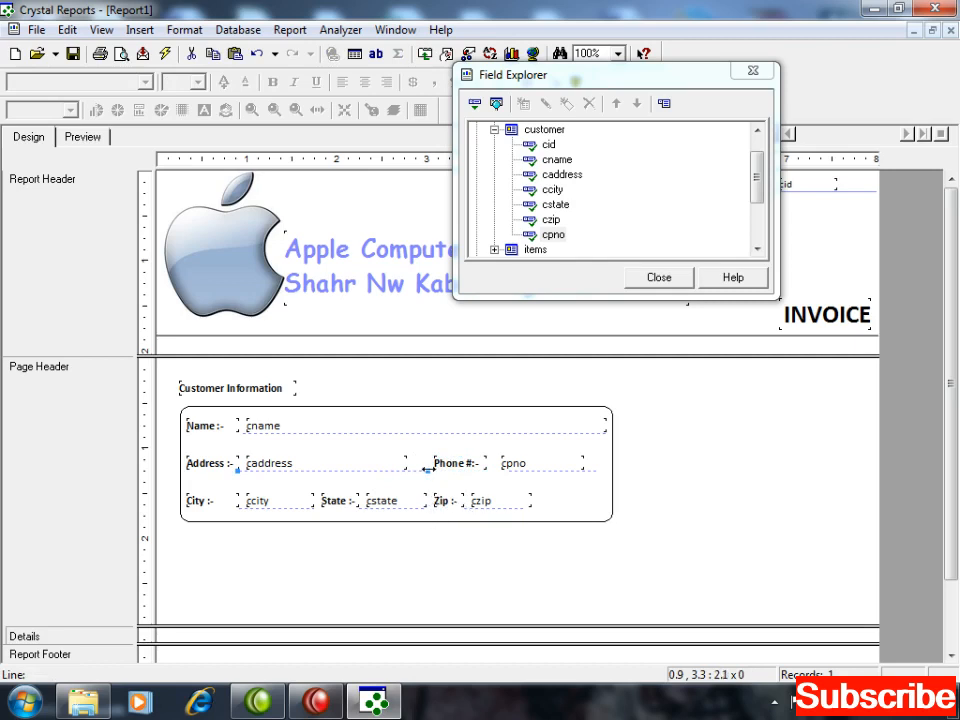
pyautogui.click(470, 543)
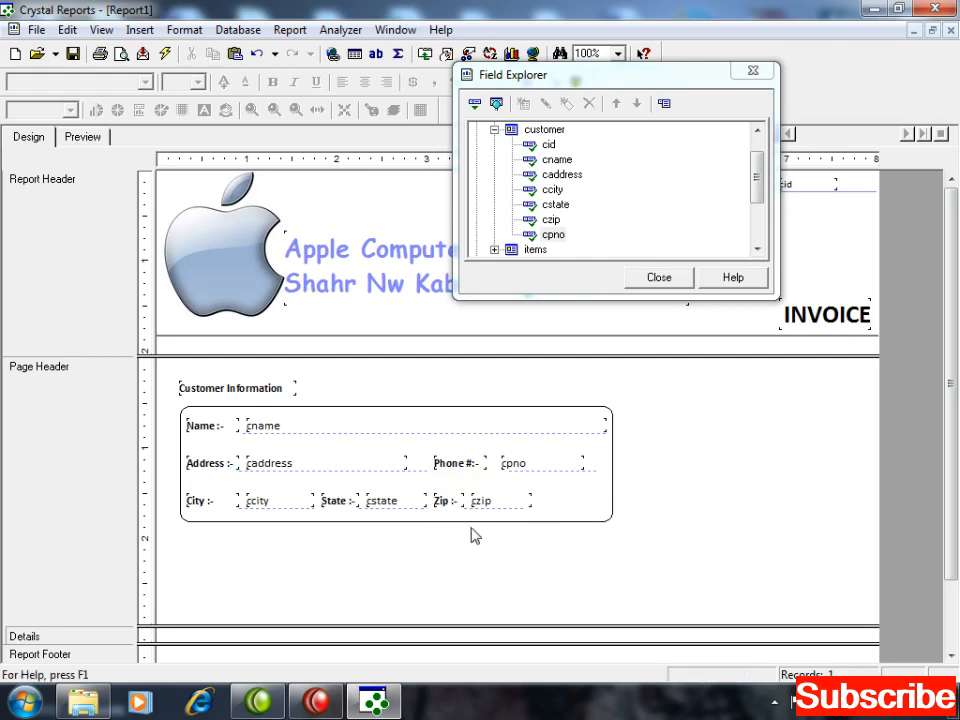
# Step: Extend the dashed lines under the cpno and czip fields to the end of the cname line, and check the preview
pyautogui.click(508, 507)
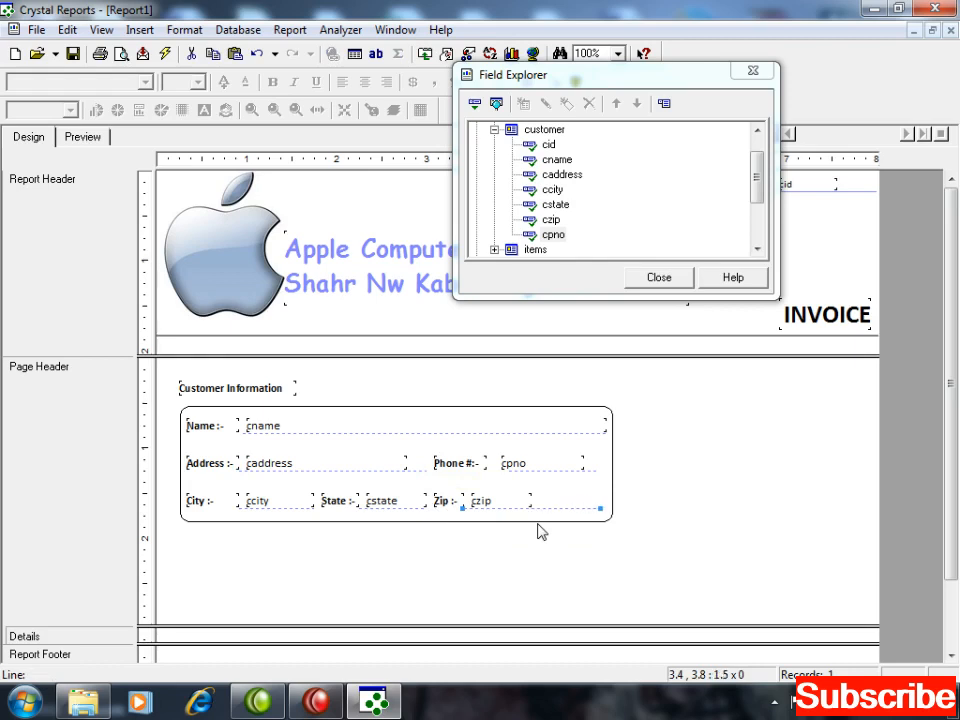
pyautogui.click(595, 472)
pyautogui.click(590, 507)
pyautogui.click(703, 521)
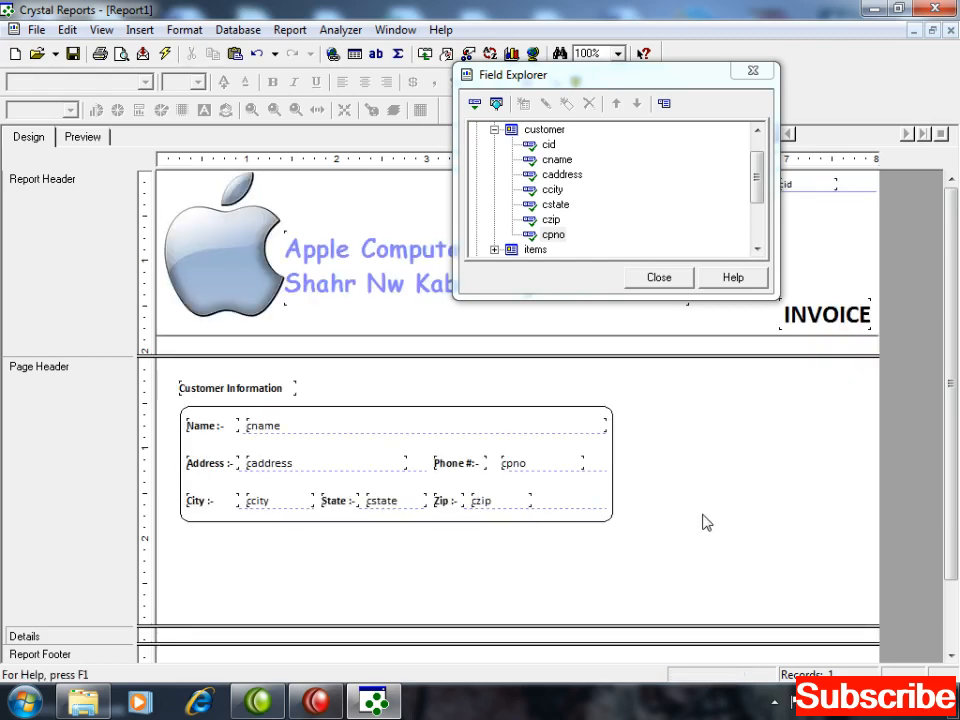
pyautogui.click(84, 137)
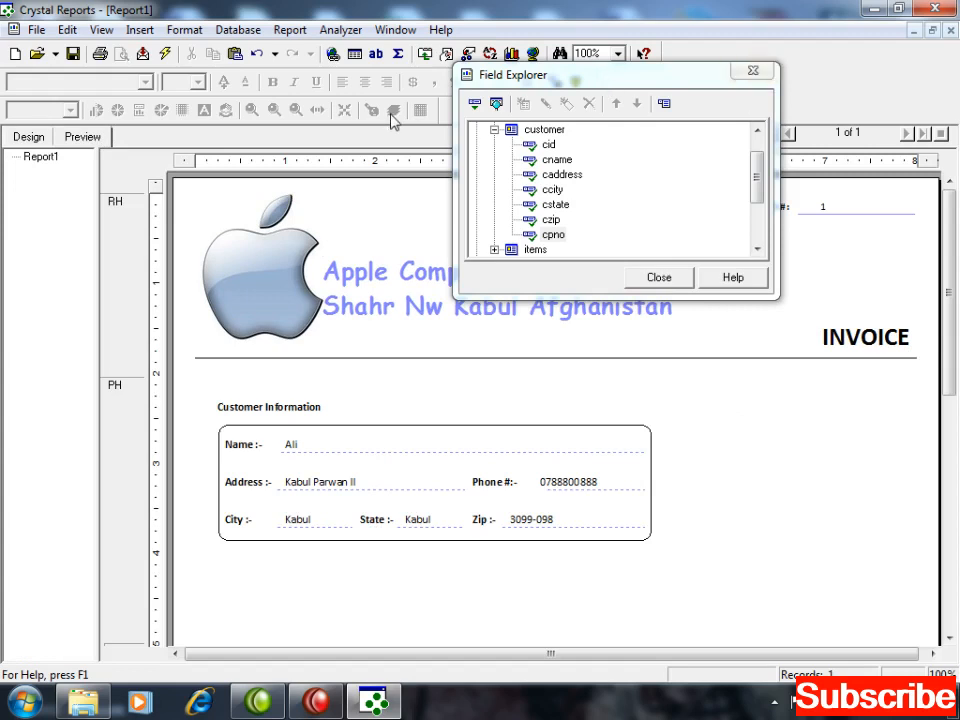
pyautogui.click(33, 138)
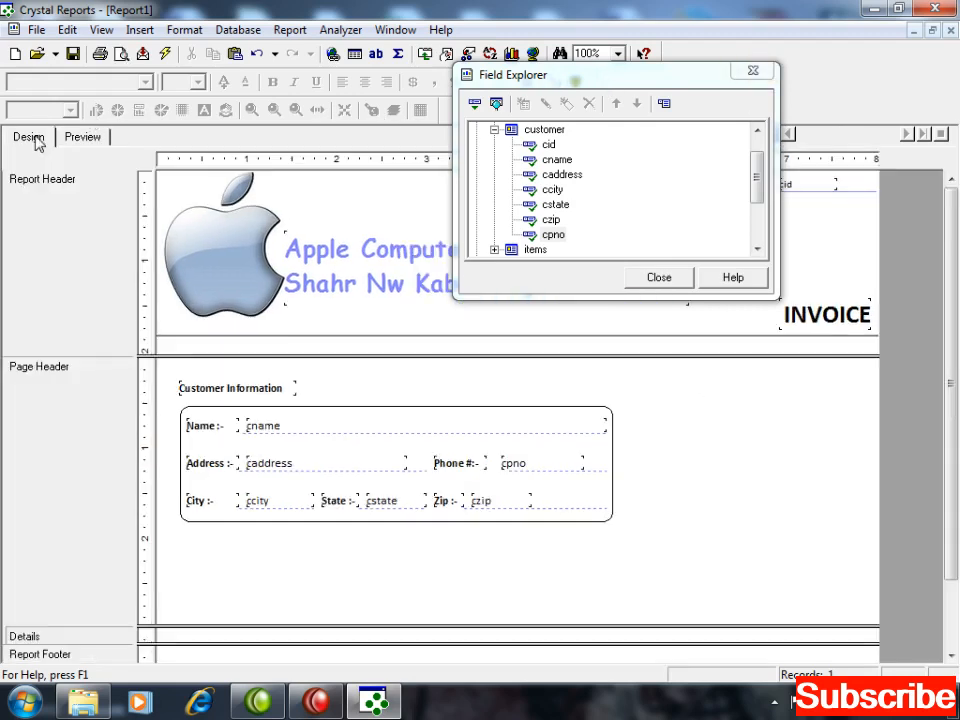
# Step: Format the customer information box with a gray border
pyautogui.click(585, 406)
pyautogui.rightClick(585, 406)
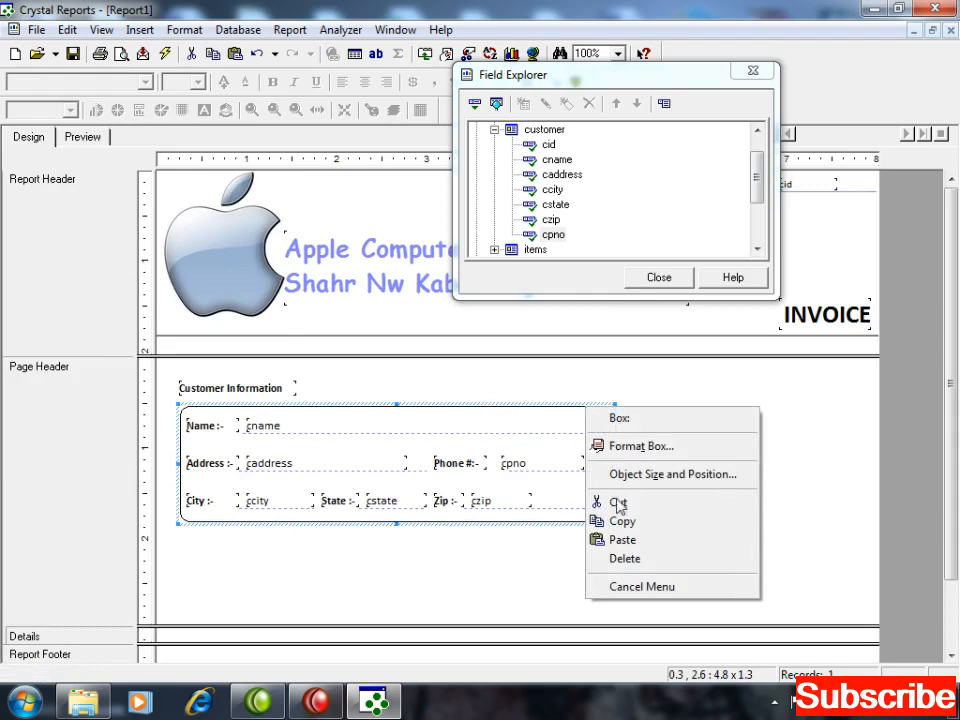
pyautogui.click(648, 447)
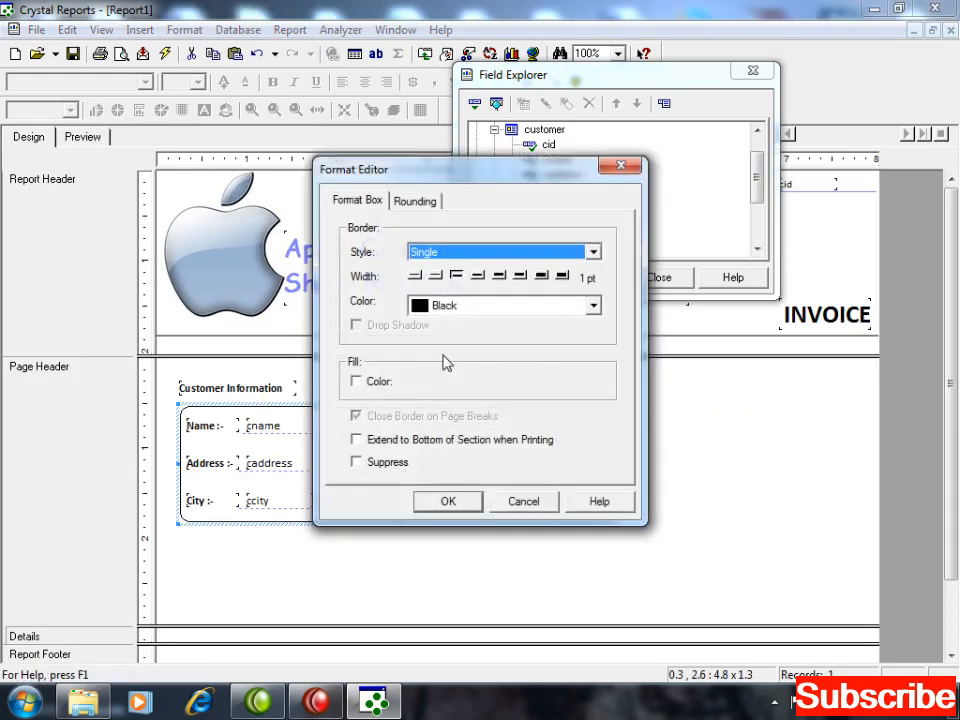
pyautogui.click(450, 305)
pyautogui.click(440, 430)
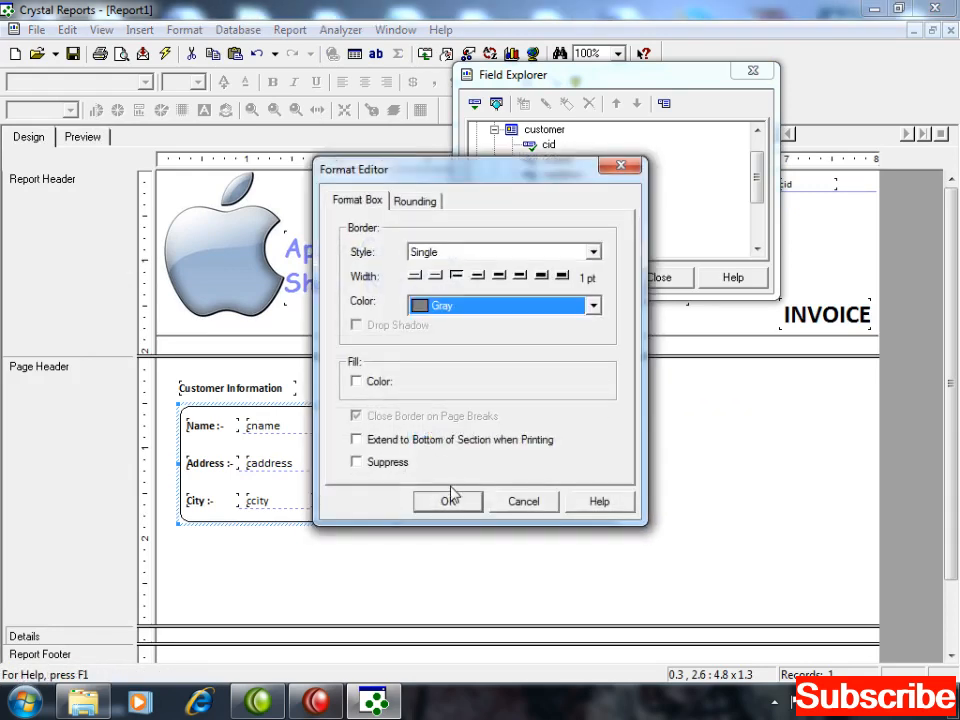
pyautogui.click(448, 501)
pyautogui.click(262, 400)
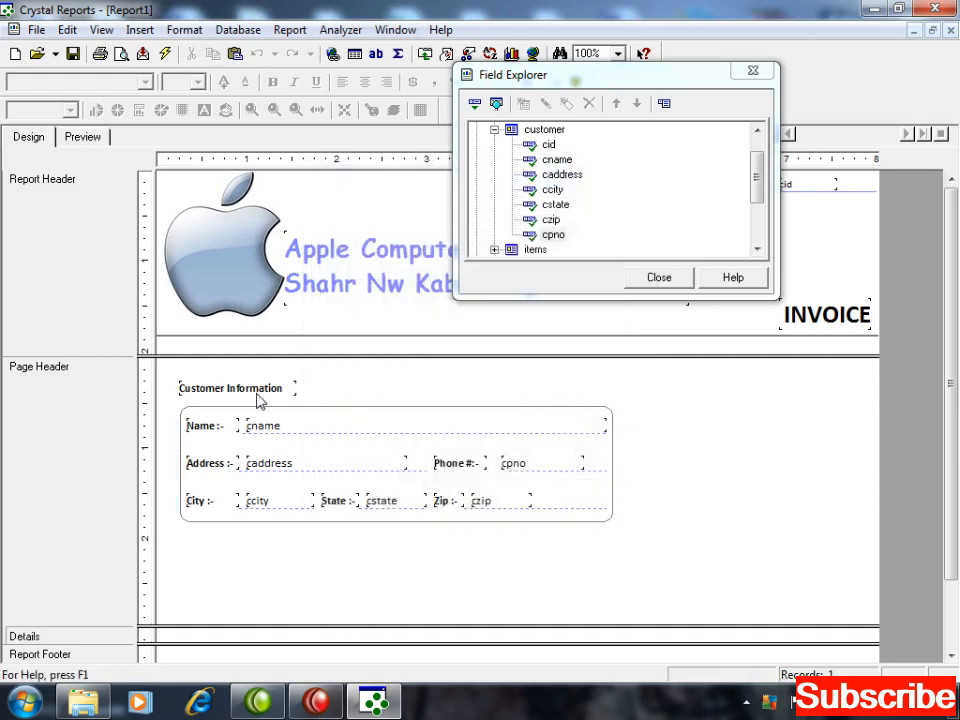
# Step: Set the "Customer Information" heading's font size to 10
pyautogui.click(232, 388)
pyautogui.click(198, 82)
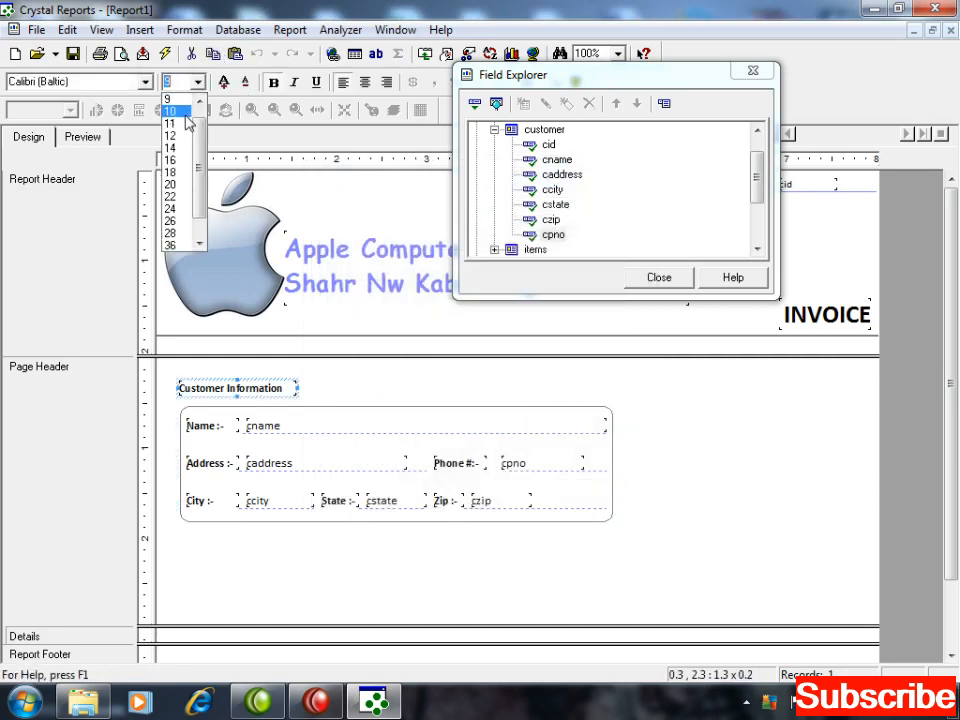
pyautogui.click(188, 121)
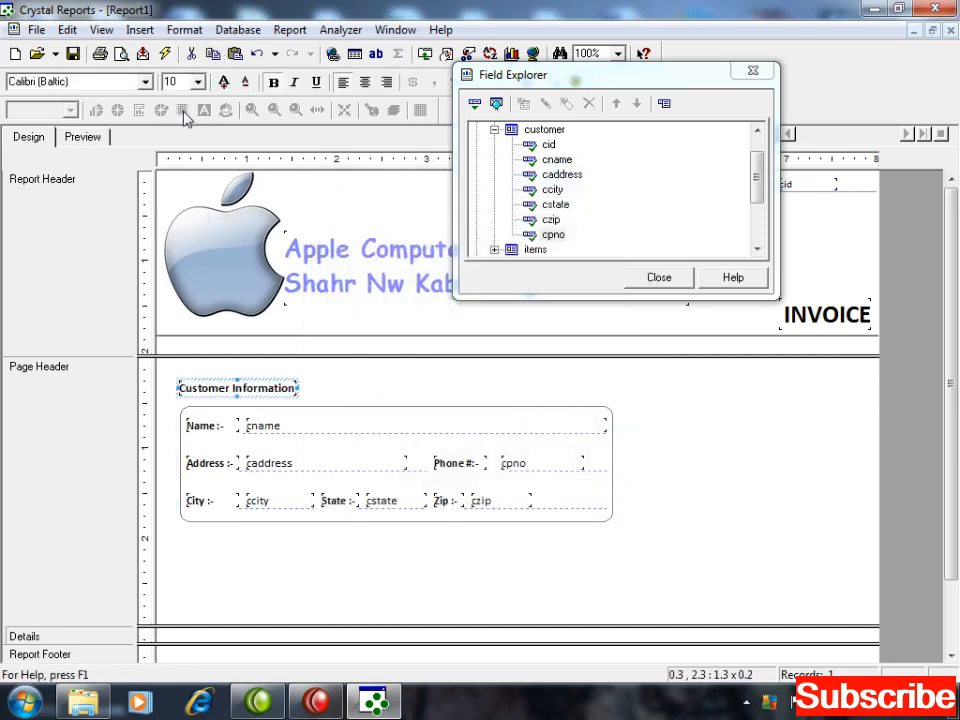
# Step: Change the "Customer Information" heading's font color to the custom light blue-violet used for the company name
pyautogui.rightClick(253, 397)
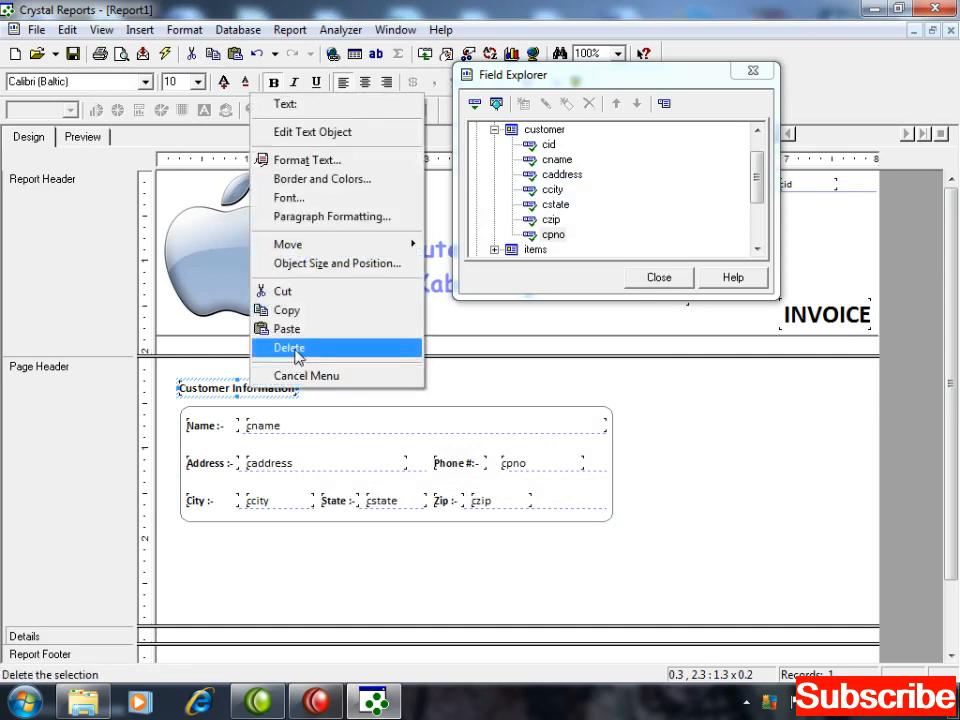
pyautogui.click(324, 162)
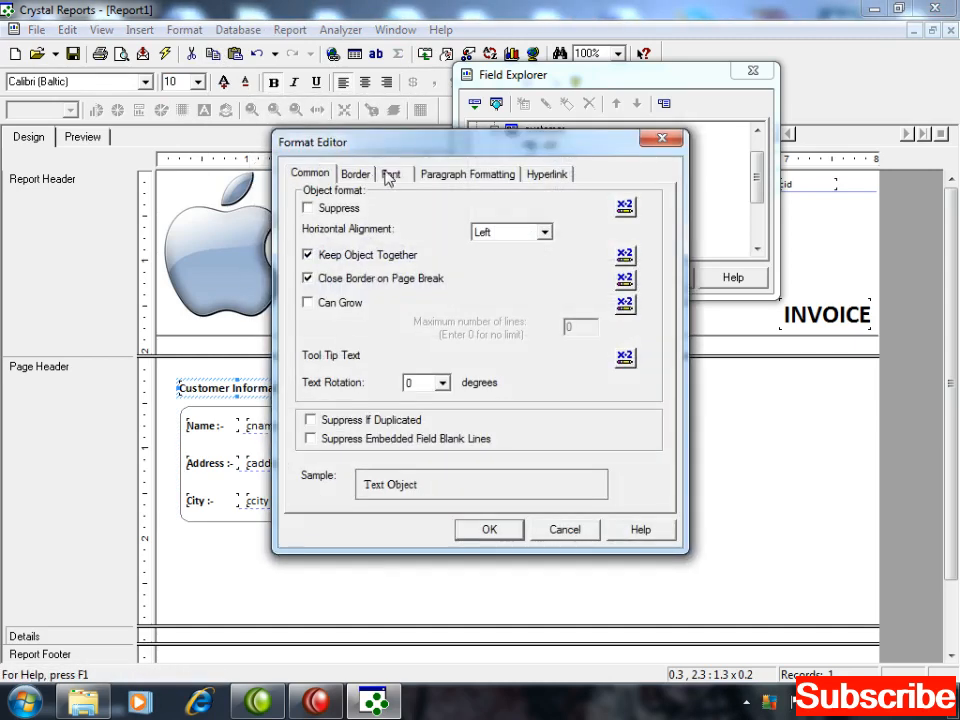
pyautogui.click(390, 174)
pyautogui.moveTo(413, 148); pyautogui.dragTo(529, 109)
pyautogui.click(530, 241)
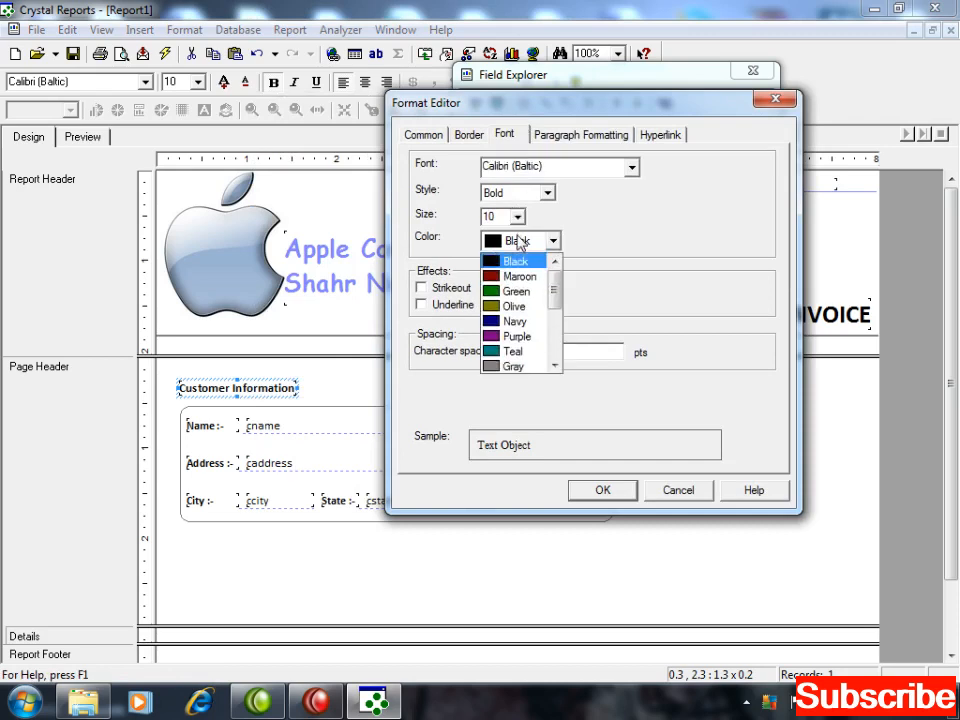
pyautogui.scroll(-3, 557, 311)
pyautogui.click(536, 366)
pyautogui.click(507, 362)
pyautogui.click(526, 438)
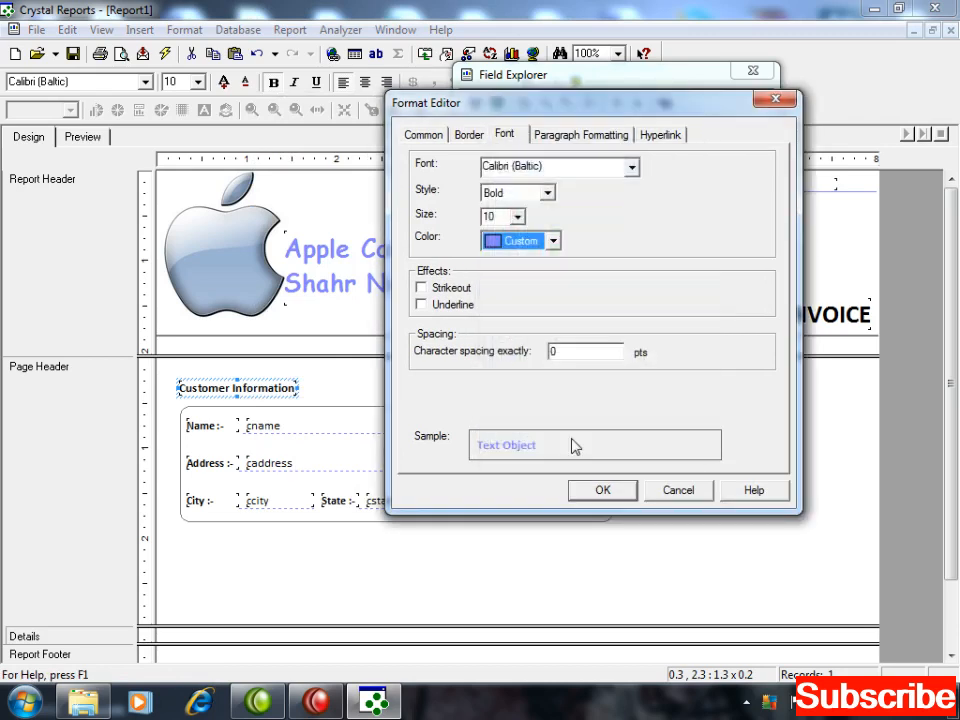
pyautogui.click(598, 490)
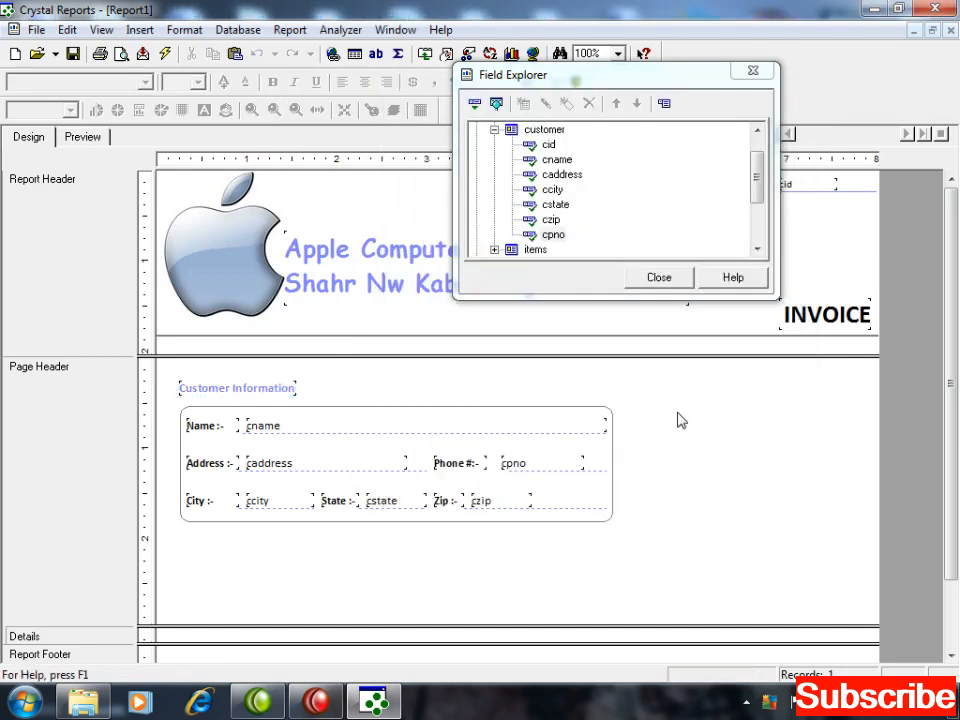
# Step: Set the "Customer Information" heading's font size to 16 and enlarge its frame to about 2.2 x 0.3 inches
pyautogui.click(255, 390)
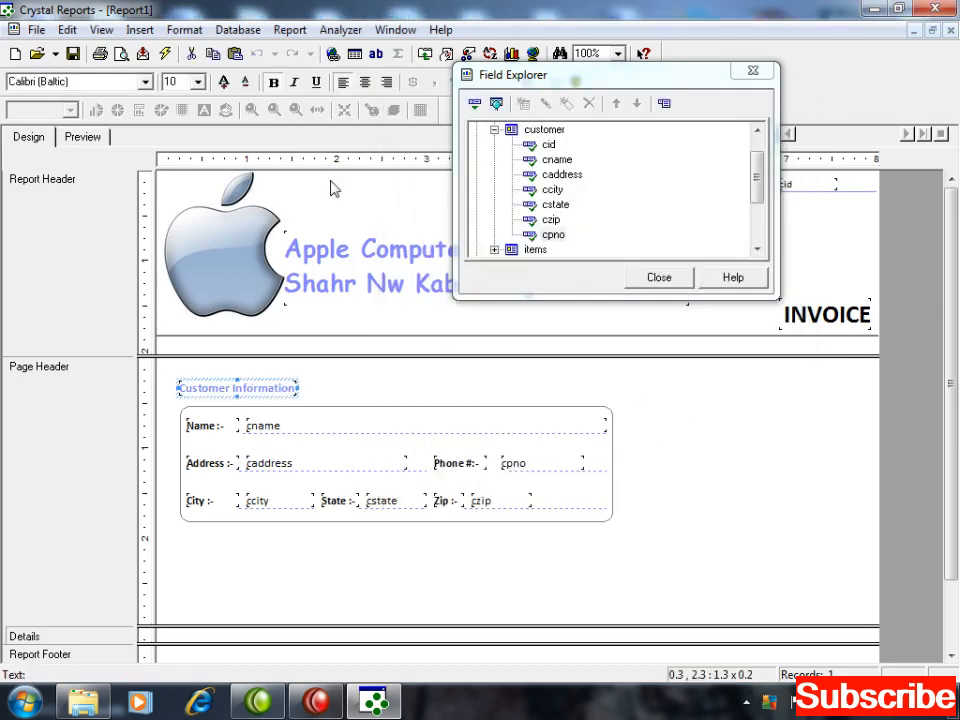
pyautogui.click(198, 81)
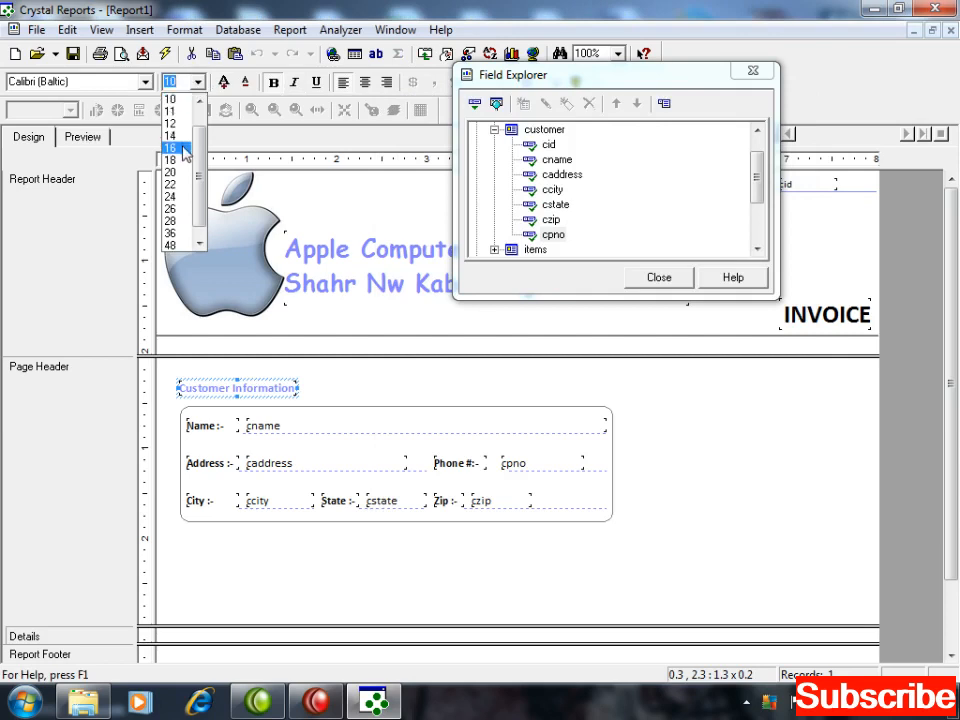
pyautogui.click(185, 149)
pyautogui.hotkey('shift', 'Right')
pyautogui.hotkey('shift', 'Right')
pyautogui.hotkey('shift', 'Right')
pyautogui.hotkey('shift', 'Right')
pyautogui.hotkey('shift', 'Right')
pyautogui.hotkey('shift', 'Right')
pyautogui.hotkey('shift', 'Right')
pyautogui.hotkey('shift', 'Right')
pyautogui.hotkey('shift', 'Right')
pyautogui.hotkey('shift', 'Right')
pyautogui.hotkey('shift', 'Right')
pyautogui.hotkey('shift', 'Right')
pyautogui.hotkey('shift', 'Right')
pyautogui.hotkey('shift', 'Right')
pyautogui.hotkey('shift', 'Right')
pyautogui.hotkey('shift', 'Right')
pyautogui.hotkey('shift', 'Left')
pyautogui.hotkey('shift', 'Left')
pyautogui.hotkey('shift', 'Left')
pyautogui.hotkey('shift', 'Left')
pyautogui.hotkey('shift', 'Down')
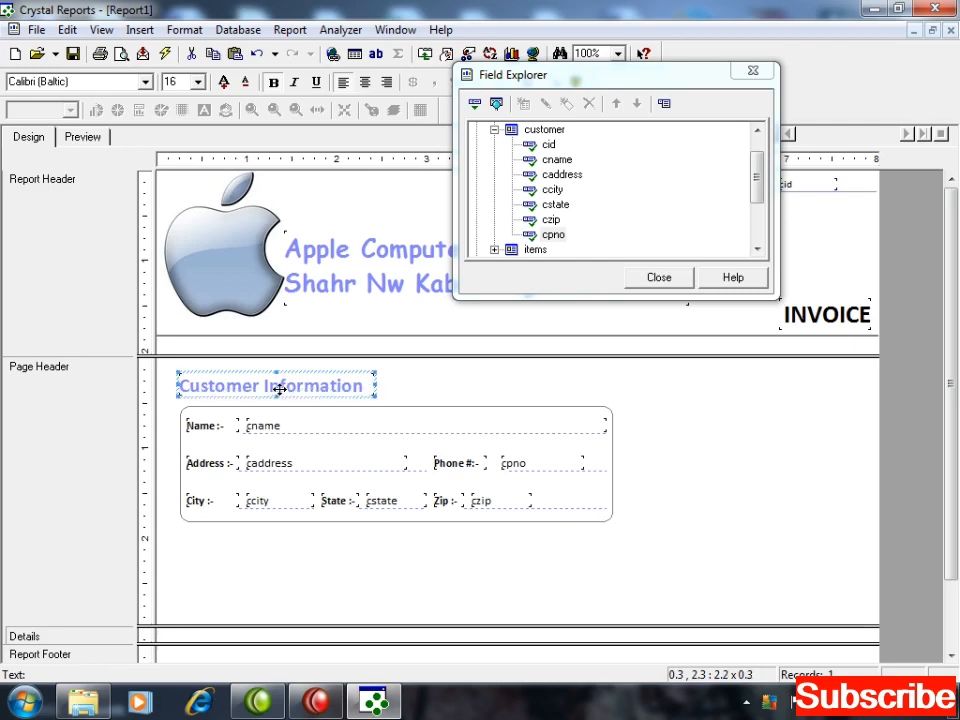
# Step: Nudge the "Customer Information" heading to sit just above its box, in line with the Name label, and check the preview
pyautogui.press('Right')
pyautogui.press('Down')
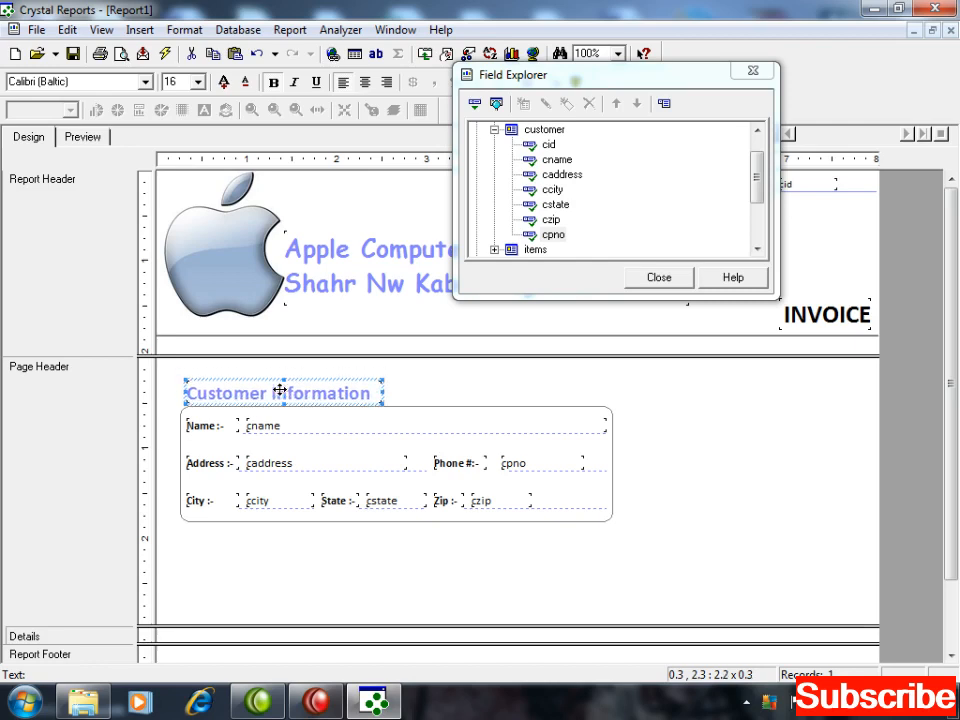
pyautogui.click(688, 465)
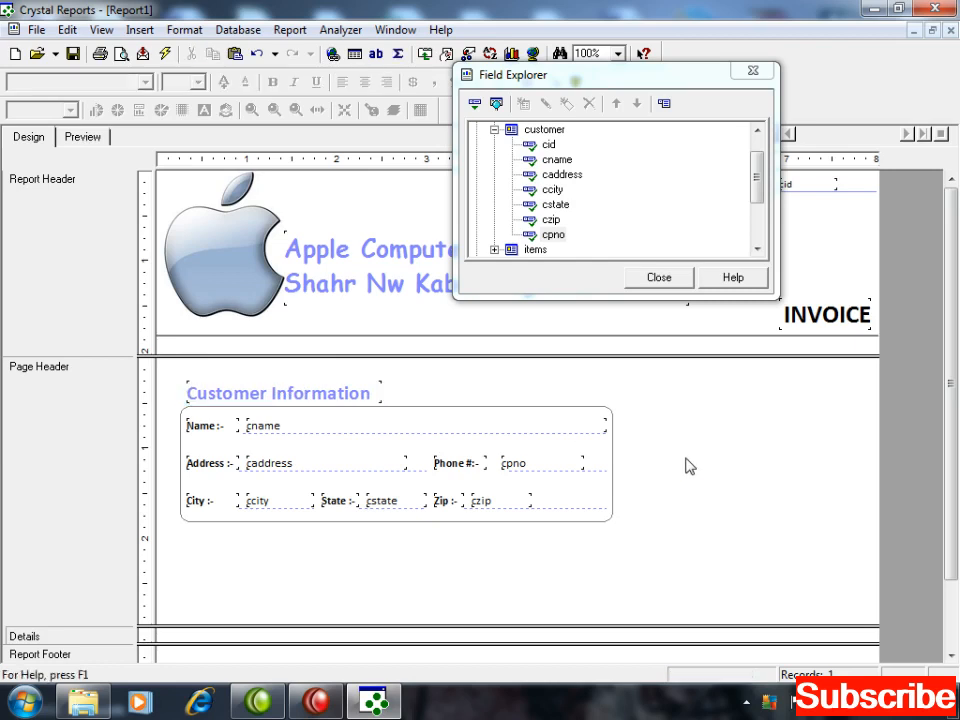
pyautogui.click(86, 140)
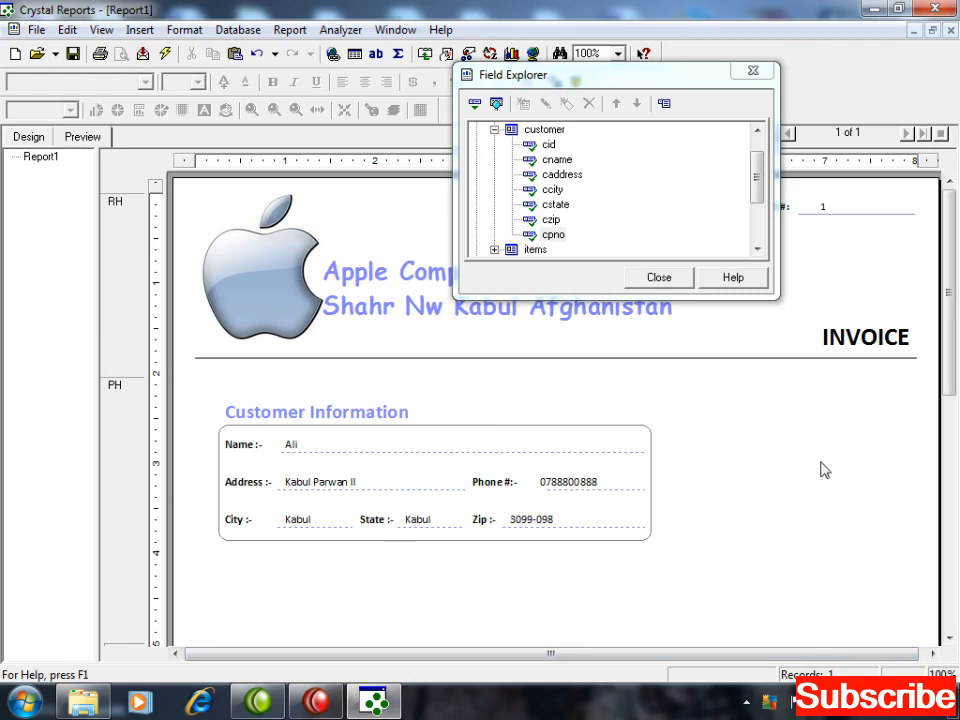
# Step: Move the Field Explorer aside and examine the fields available in the items and buyer tables
pyautogui.click(585, 80)
pyautogui.moveTo(585, 80); pyautogui.dragTo(492, 75)
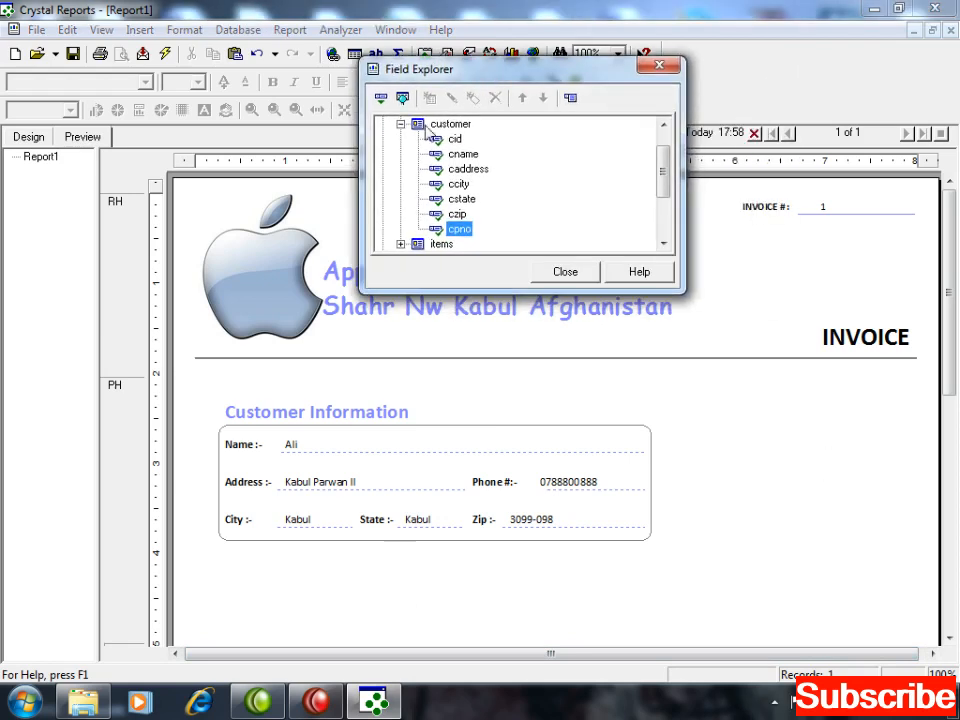
pyautogui.click(400, 124)
pyautogui.click(400, 155)
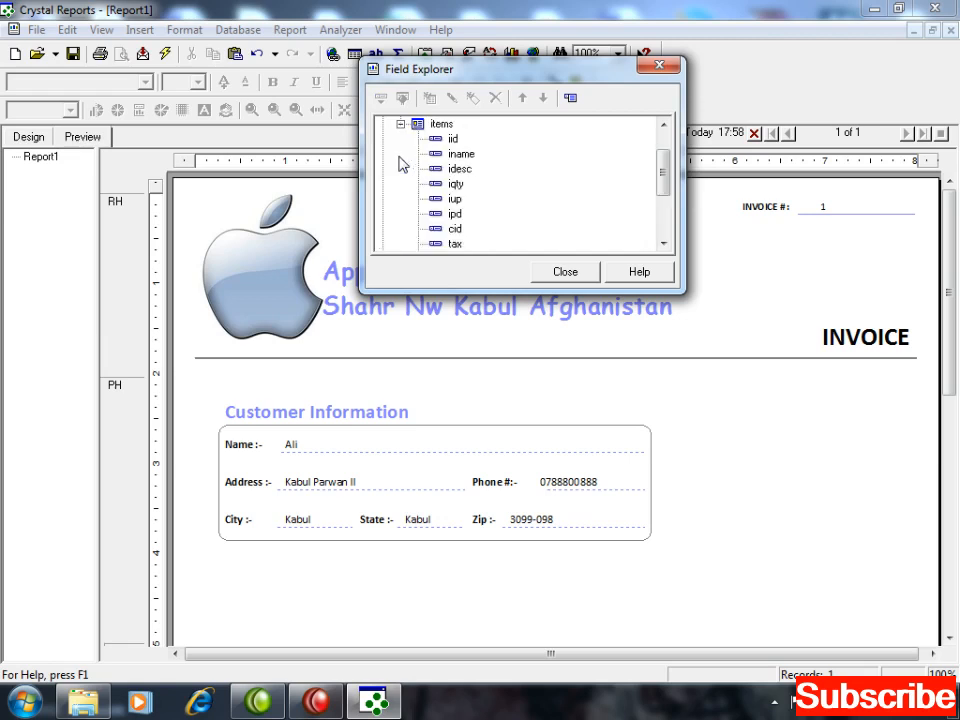
pyautogui.click(400, 124)
pyautogui.moveTo(658, 189); pyautogui.dragTo(662, 129)
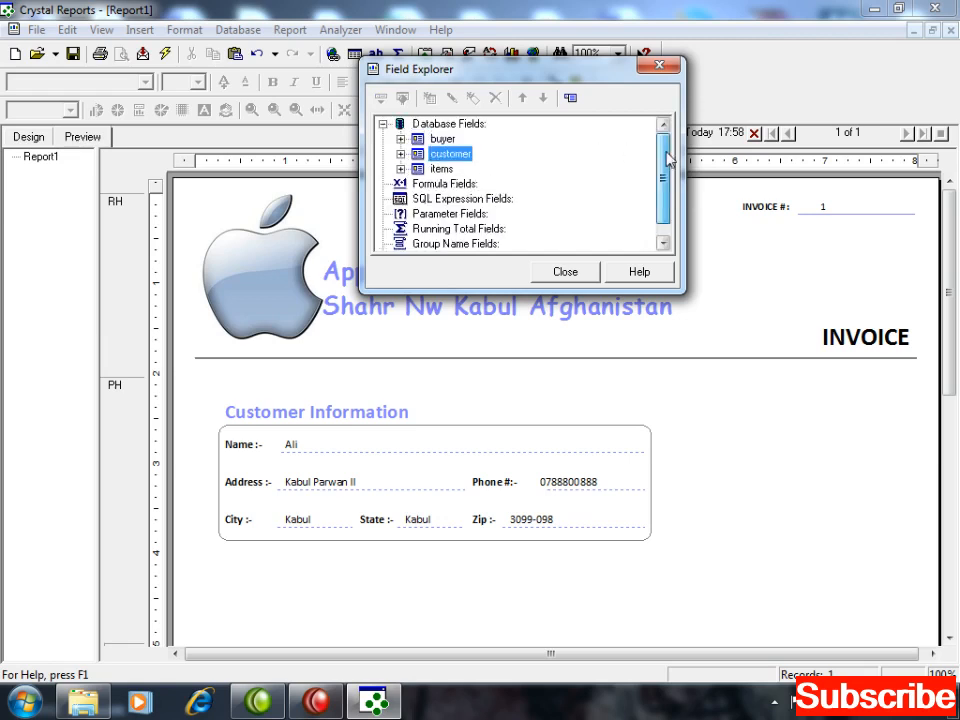
pyautogui.click(400, 139)
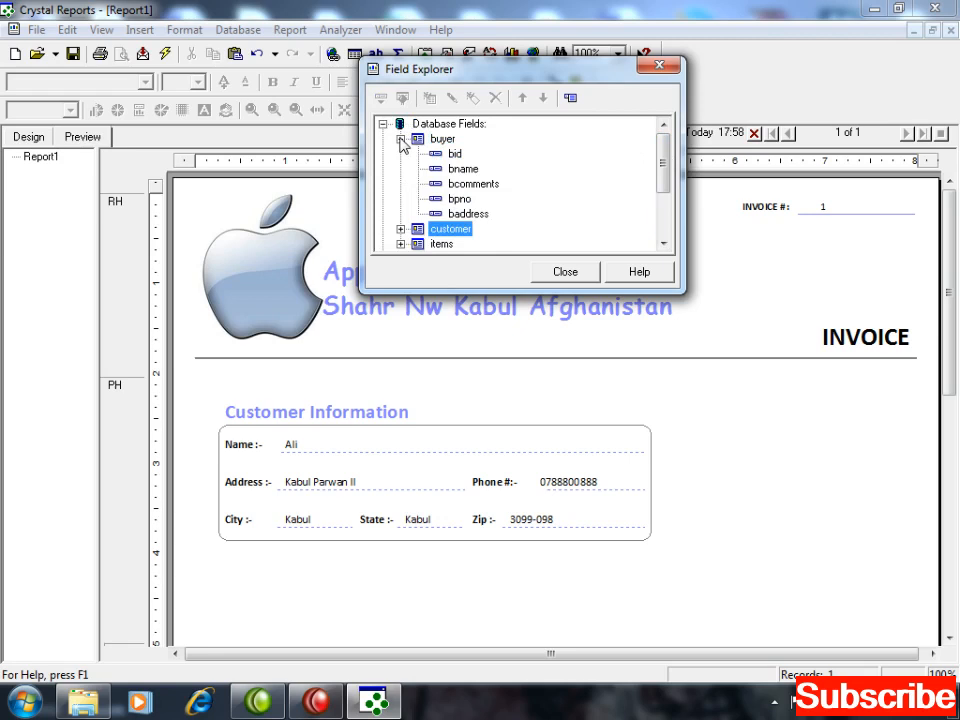
pyautogui.click(400, 168)
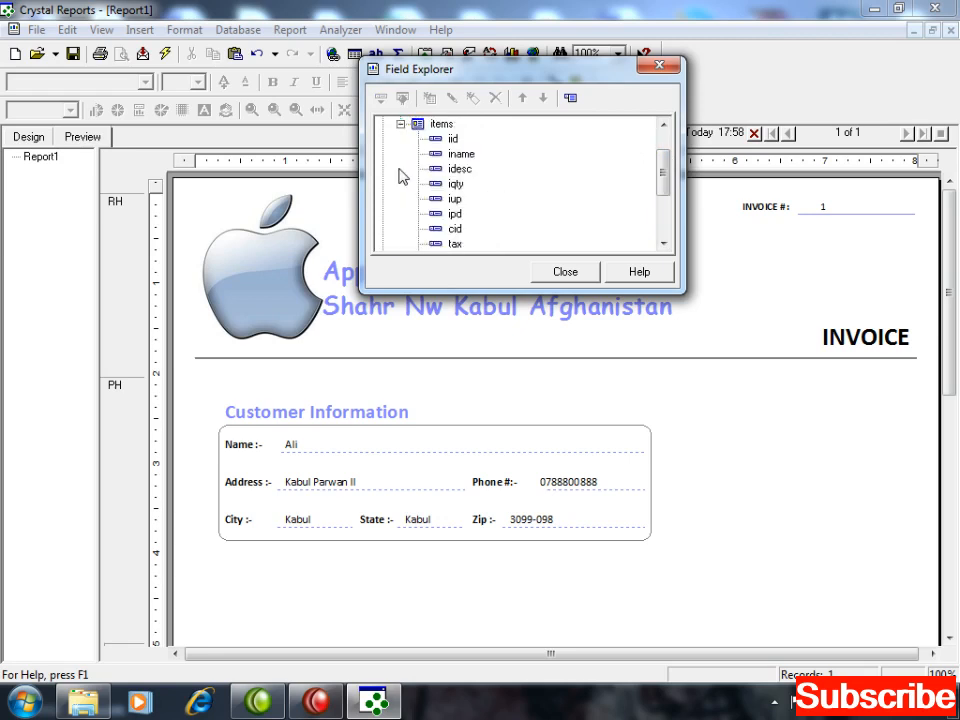
pyautogui.scroll(-1, 664, 177)
pyautogui.moveTo(664, 177)
pyautogui.mouseDown()
pyautogui.moveTo(664, 197)
pyautogui.moveTo(664, 170)
pyautogui.mouseUp()
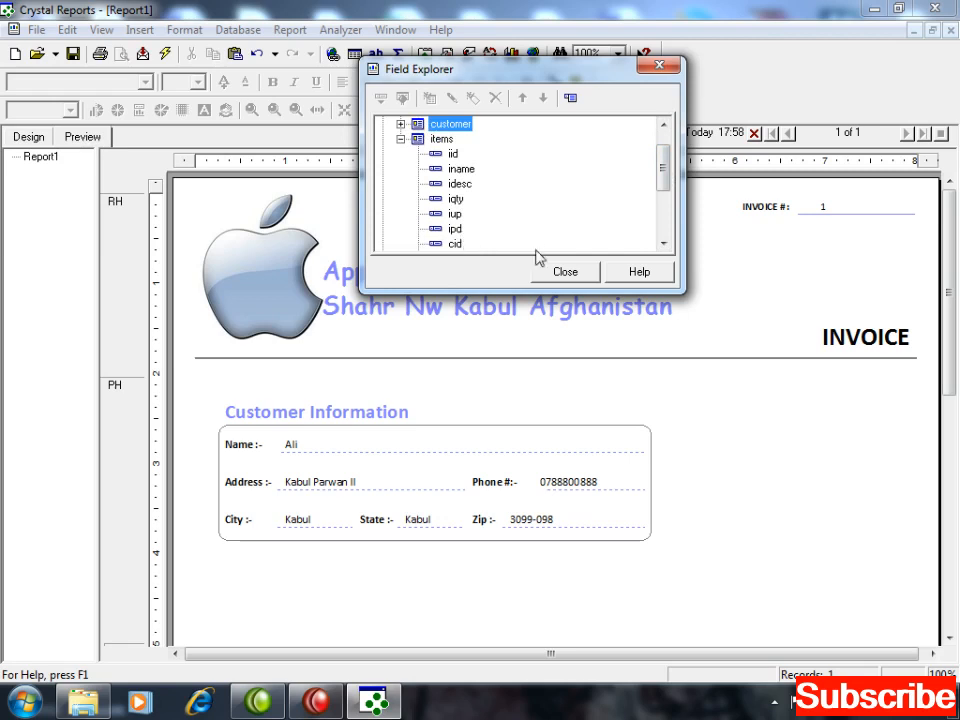
# Step: Switch to Microsoft Excel and create a workbook from the Sales Invoice template as a layout reference
pyautogui.press('super')
pyautogui.write('exel')
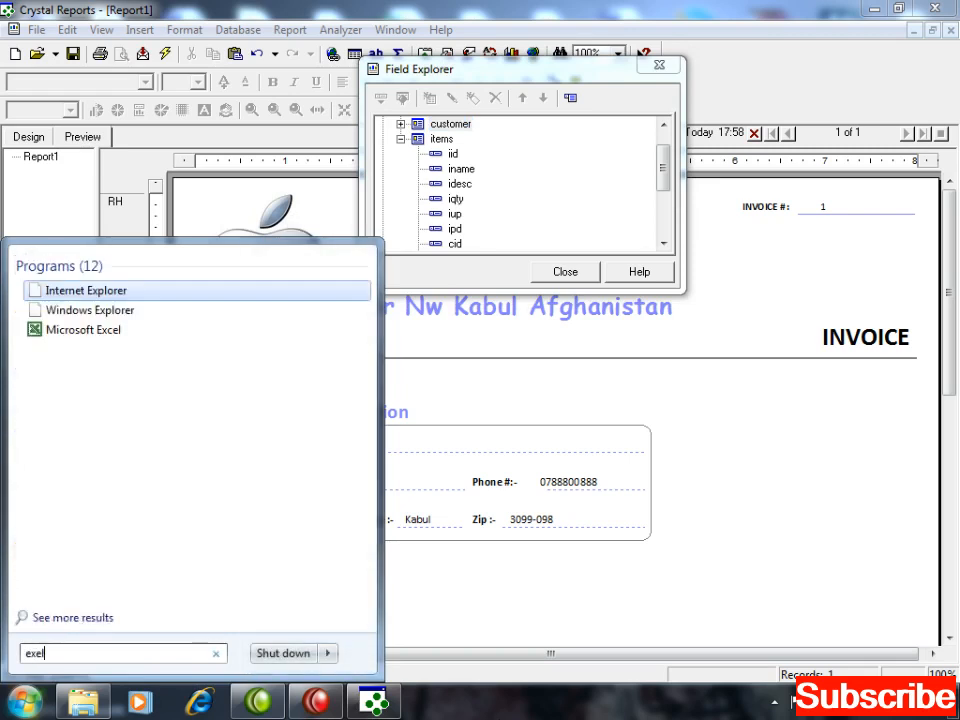
pyautogui.press('BackSpace')
pyautogui.write('cel')
pyautogui.press('Return')
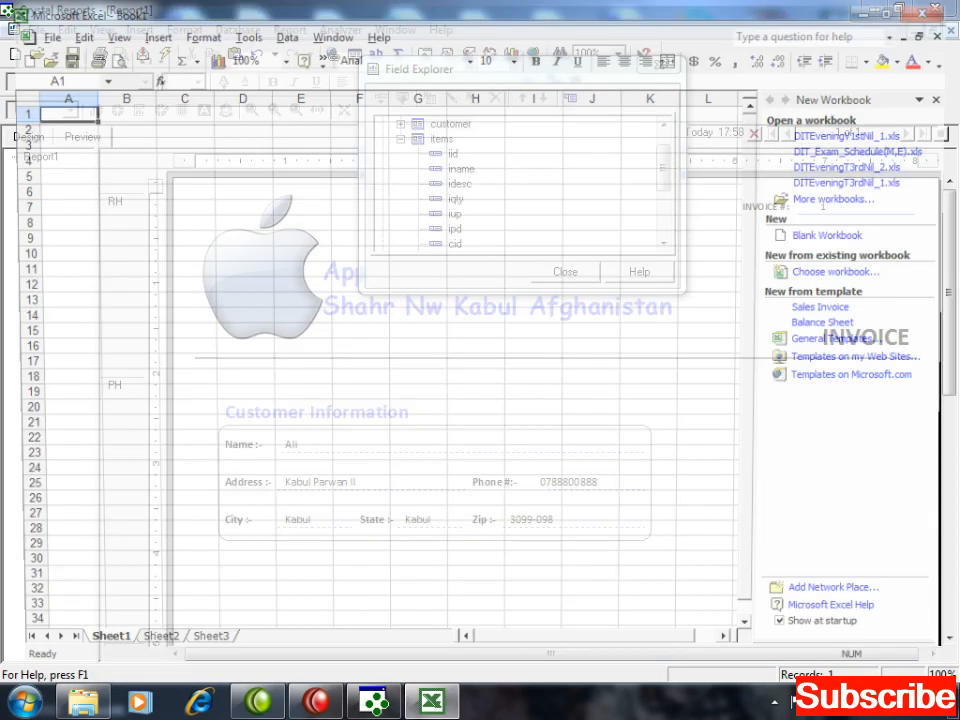
pyautogui.click(816, 309)
# Step: Examine the Date, Order No. and Rep entries in the template's Misc section, and return to Crystal Reports
pyautogui.click(649, 301)
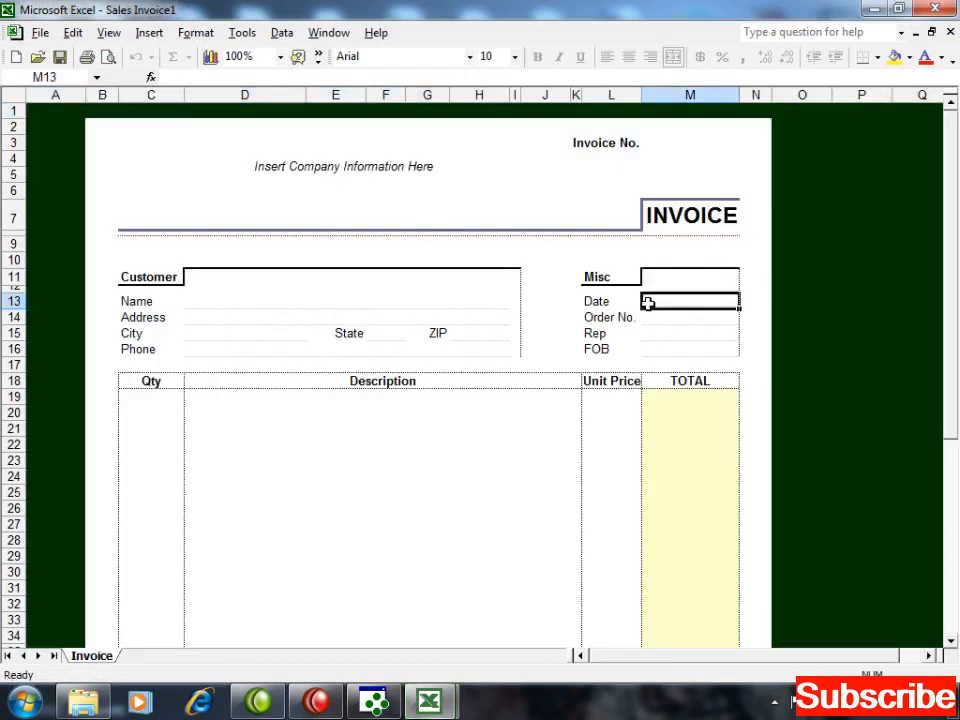
pyautogui.click(662, 321)
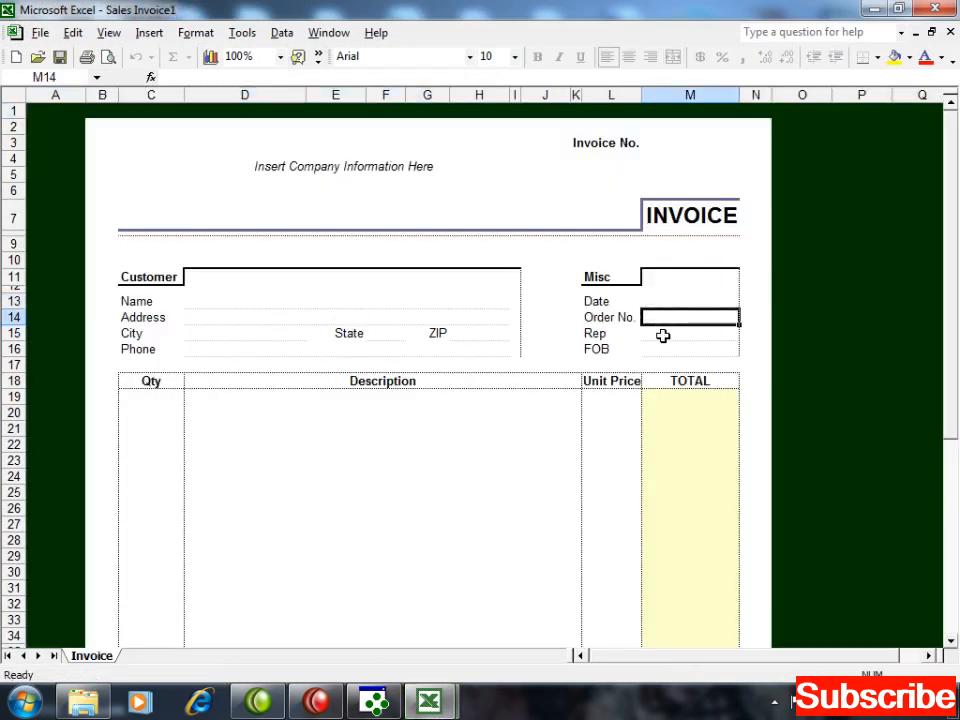
pyautogui.click(664, 333)
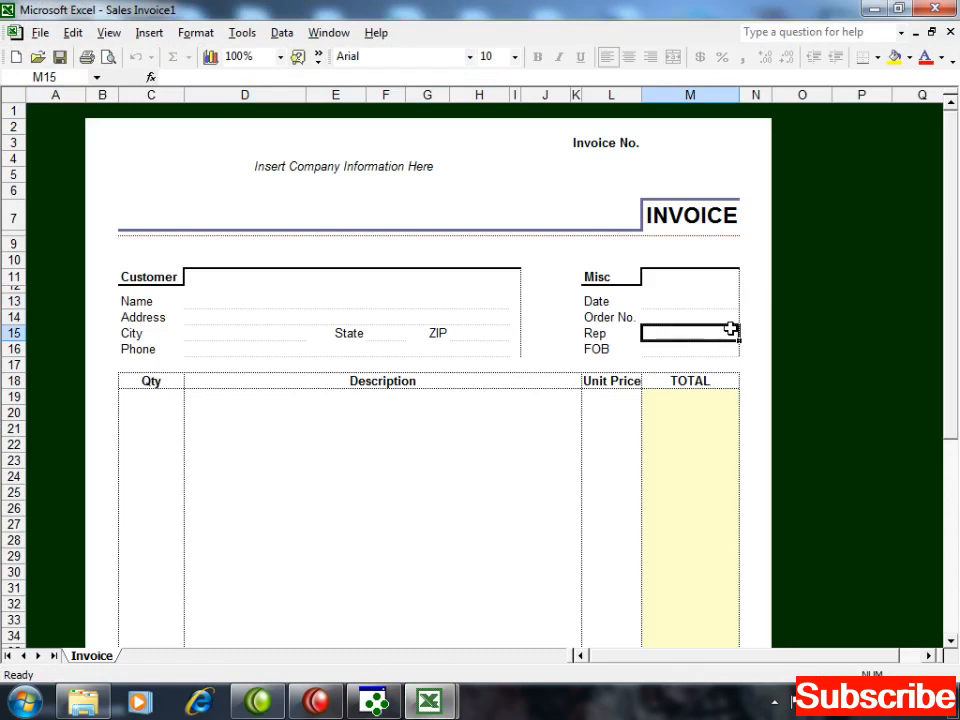
pyautogui.click(874, 8)
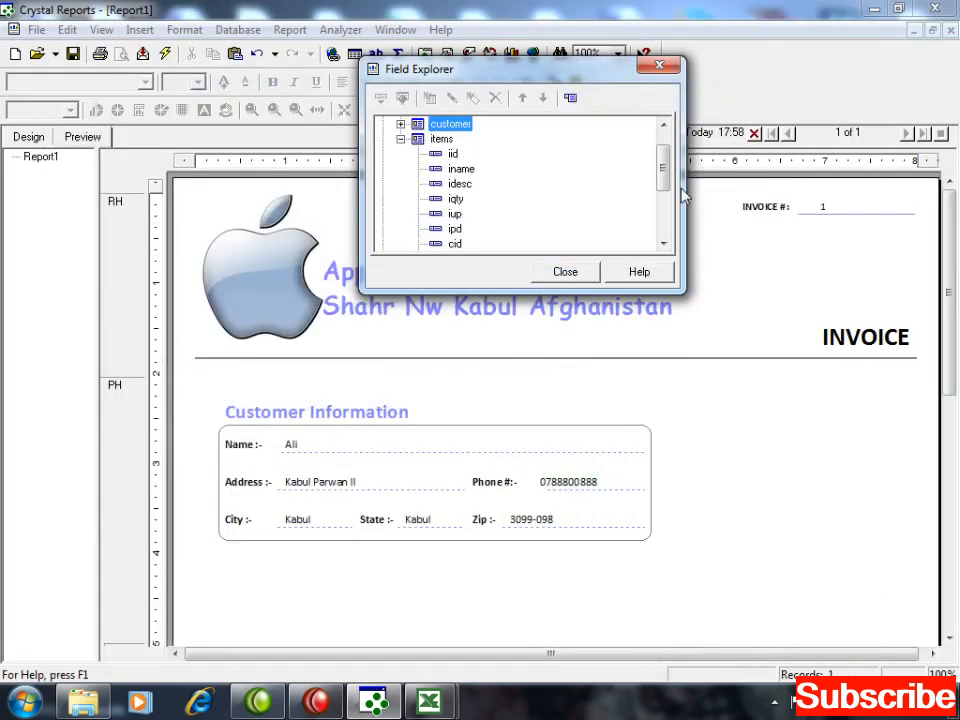
# Step: Try to place a copy of the customer information box beside the original in the preview
pyautogui.click(705, 451)
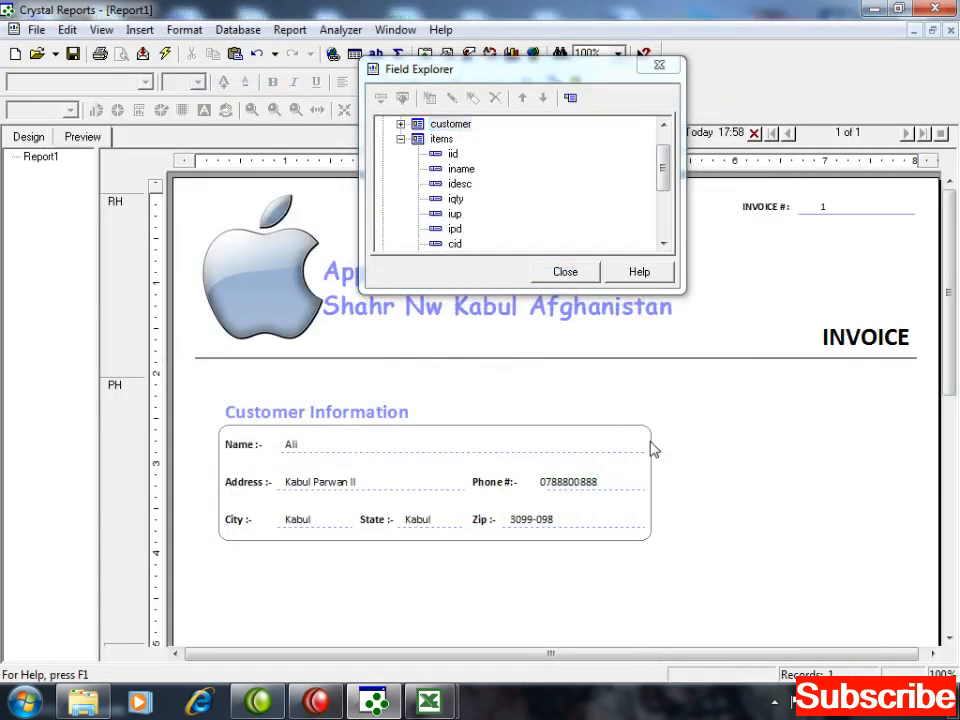
pyautogui.click(652, 450)
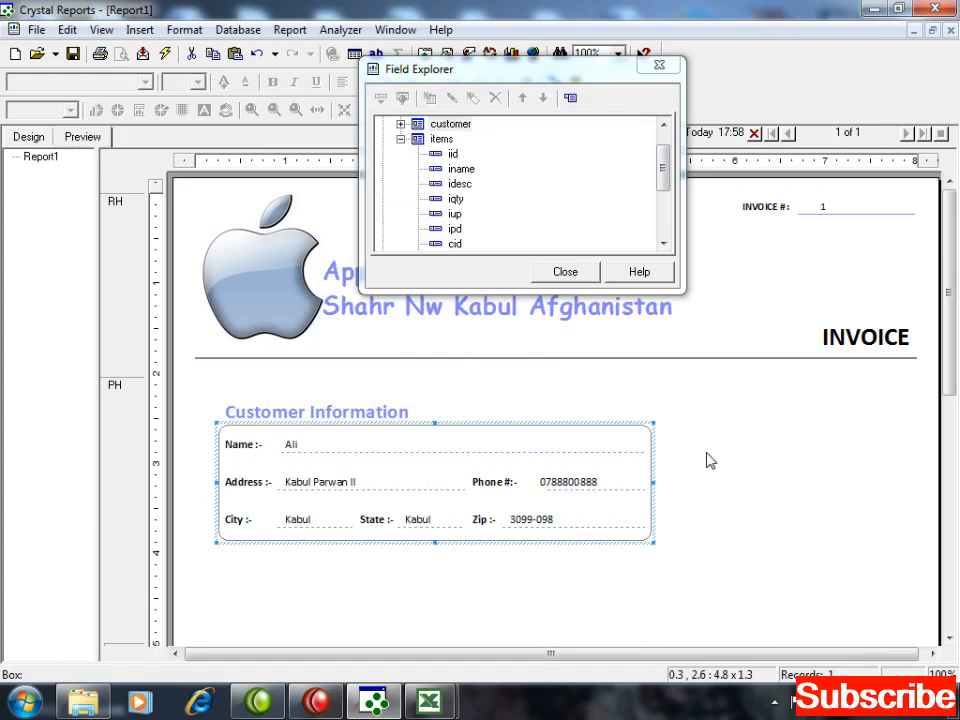
pyautogui.hotkey('ctrl', 'v')
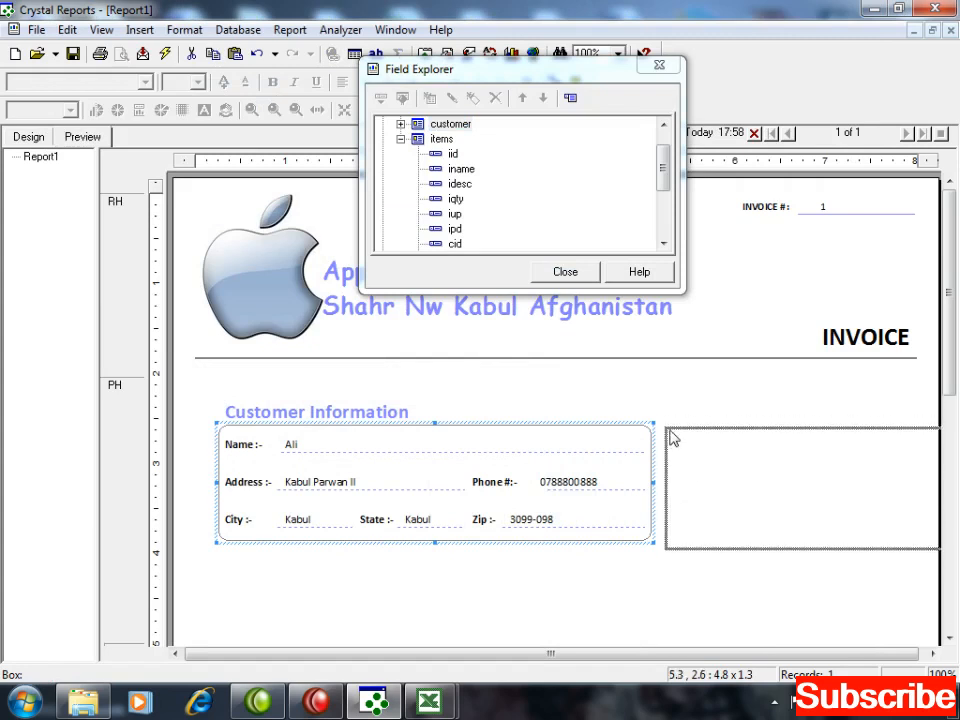
pyautogui.click(672, 437)
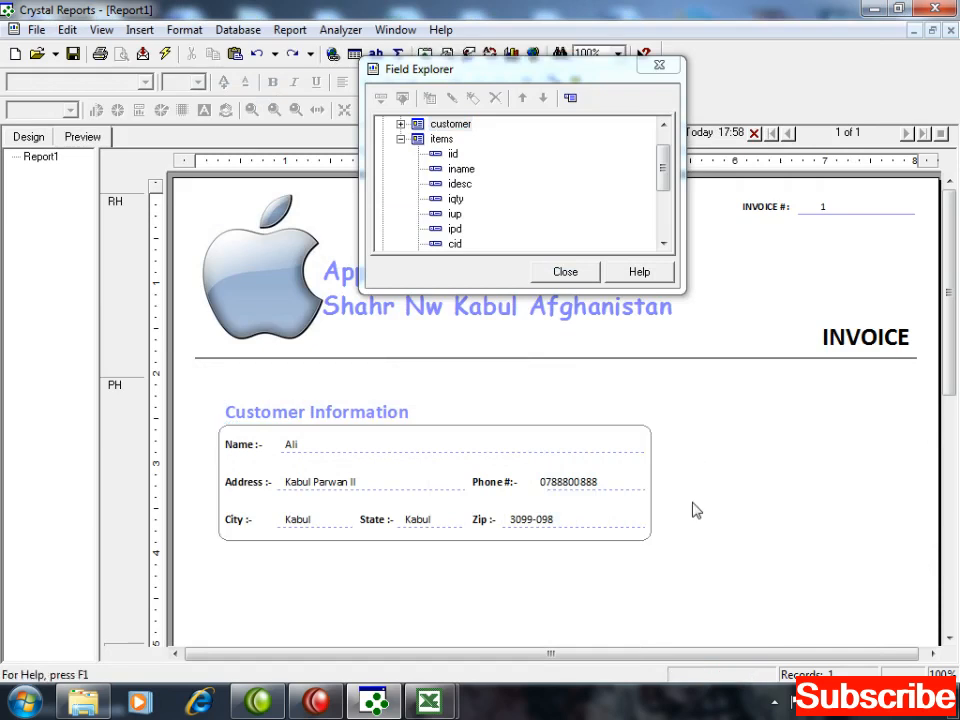
# Step: Try to place a copy of the box below the customer block, at the Details section of the preview
pyautogui.moveTo(949, 300); pyautogui.dragTo(952, 435)
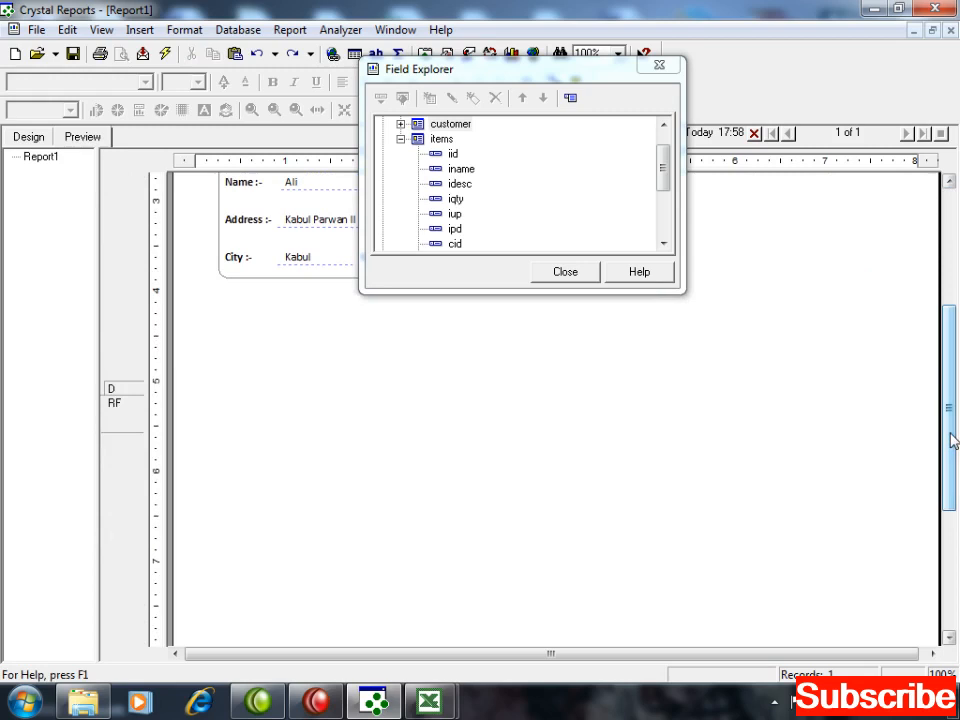
pyautogui.hotkey('ctrl', 'v')
pyautogui.click(240, 389)
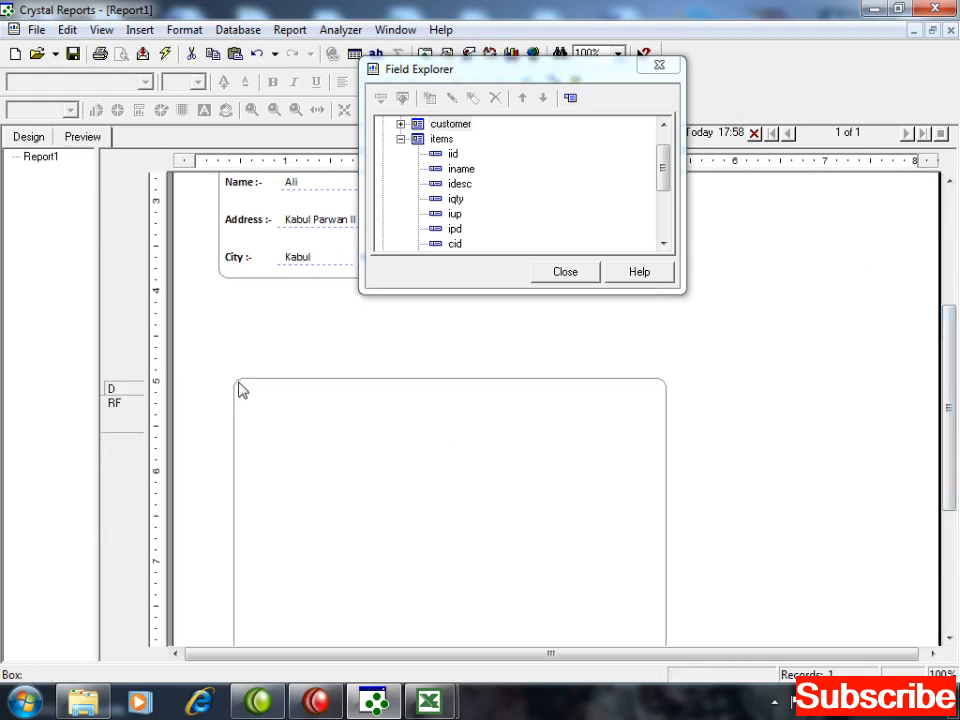
pyautogui.moveTo(947, 381); pyautogui.dragTo(949, 499)
pyautogui.click(666, 455)
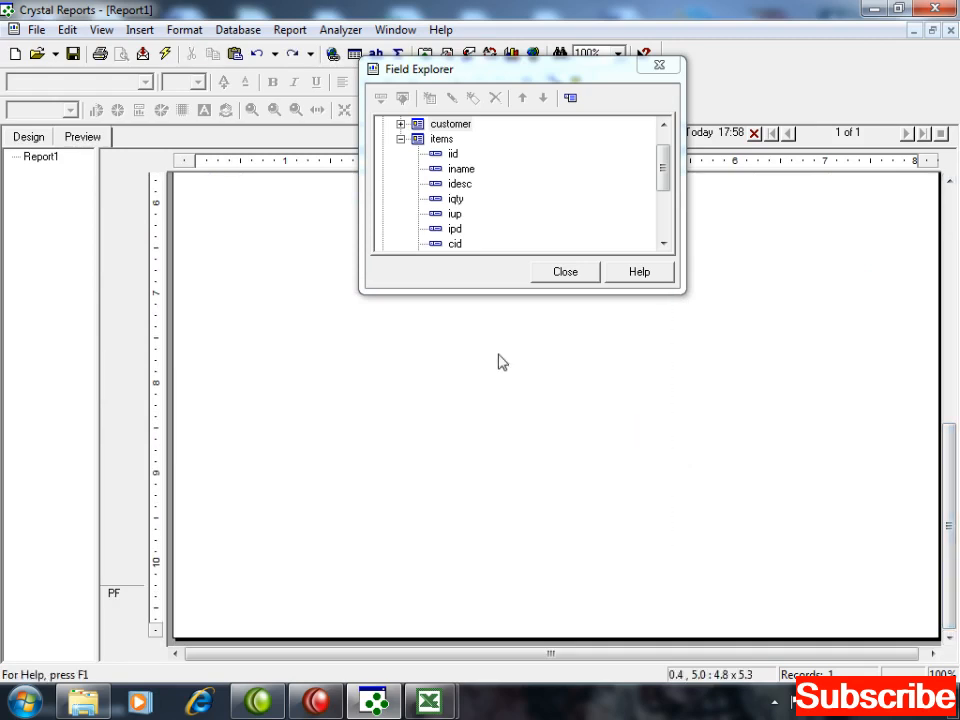
# Step: In the design view, paste a copy of the customer information box into the page header below the original
pyautogui.click(33, 140)
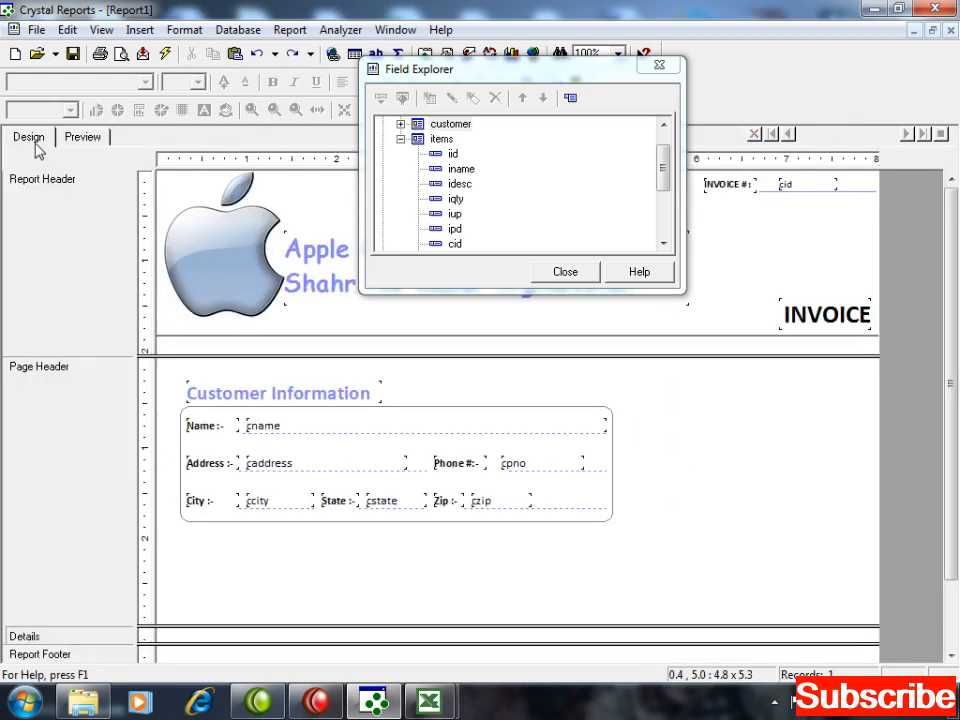
pyautogui.click(697, 457)
pyautogui.hotkey('ctrl', 'v')
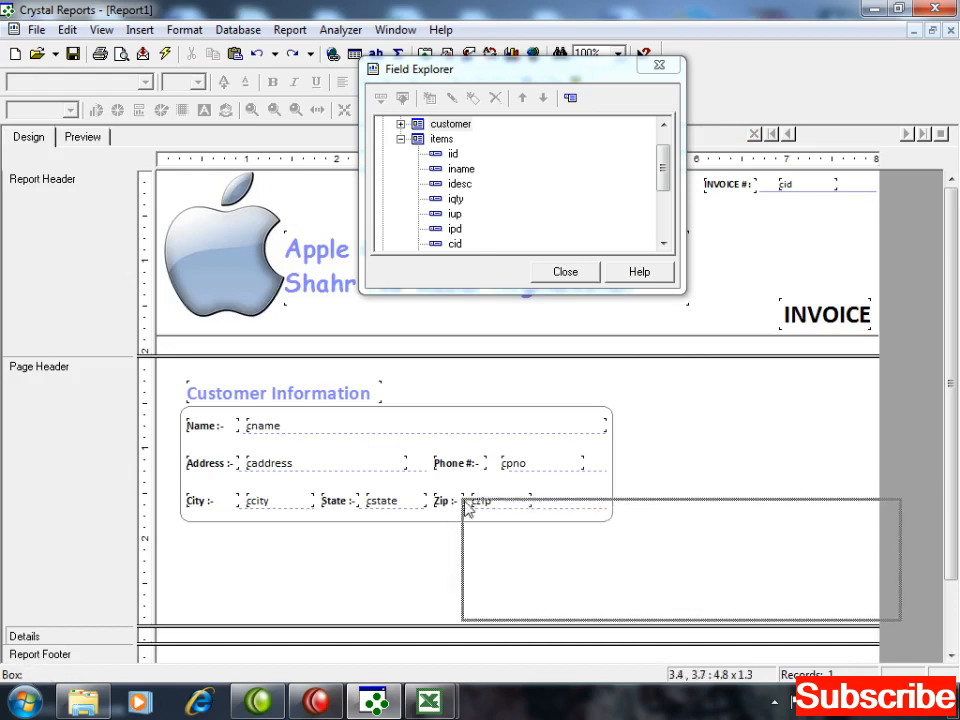
pyautogui.click(443, 548)
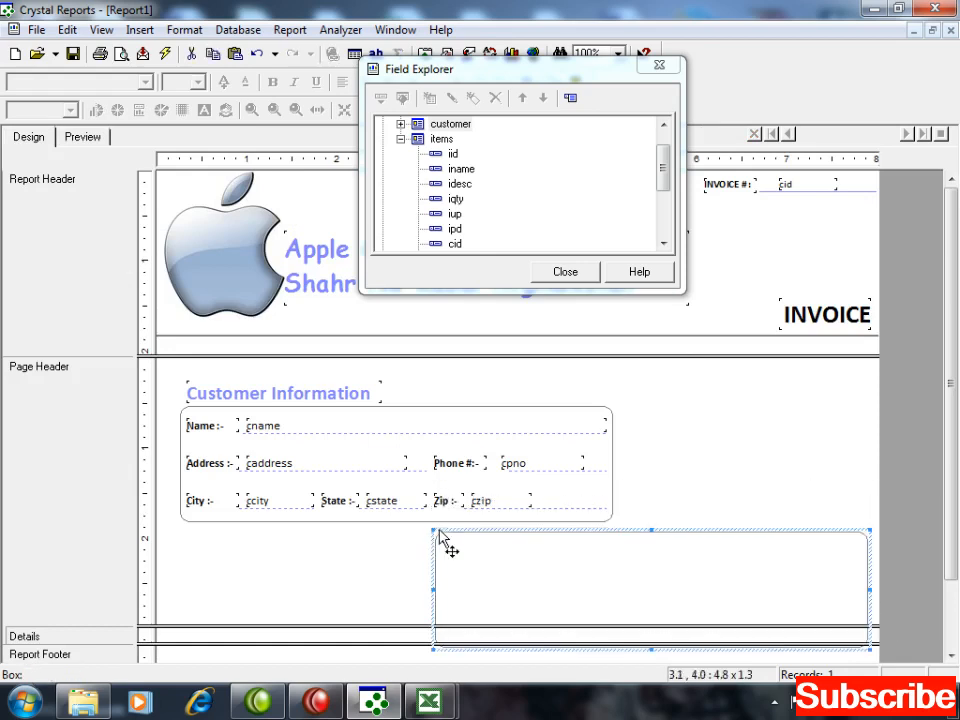
# Step: Narrow the pasted box to about 2.3 inches wide
pyautogui.hotkey('shift', 'Left')
pyautogui.hotkey('shift', 'Left')
pyautogui.hotkey('shift', 'Left')
pyautogui.hotkey('shift', 'Left')
pyautogui.hotkey('shift', 'Left')
pyautogui.hotkey('shift', 'Left')
pyautogui.hotkey('shift', 'Left')
pyautogui.hotkey('shift', 'Left')
pyautogui.hotkey('shift', 'Left')
pyautogui.hotkey('shift', 'Left')
pyautogui.hotkey('shift', 'Left')
pyautogui.hotkey('shift', 'Left')
pyautogui.hotkey('shift', 'Left')
pyautogui.hotkey('shift', 'Left')
pyautogui.hotkey('shift', 'Left')
pyautogui.hotkey('shift', 'Left')
pyautogui.hotkey('shift', 'Left')
pyautogui.hotkey('shift', 'Left')
pyautogui.hotkey('shift', 'Left')
pyautogui.hotkey('shift', 'Left')
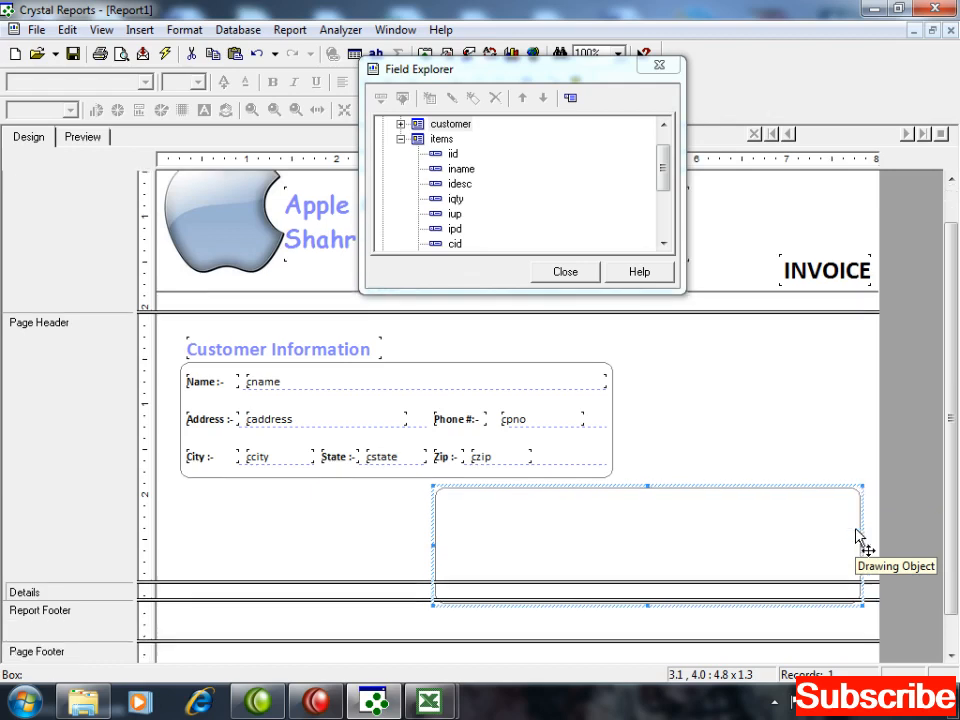
# Step: Move the narrowed box up and to the right so it sits beside the customer information box, about 5.7 inches across
pyautogui.press('Up')
pyautogui.press('Up')
pyautogui.press('Up')
pyautogui.press('Up')
pyautogui.press('Up')
pyautogui.press('Up')
pyautogui.press('Up')
pyautogui.press('Up')
pyautogui.press('Up')
pyautogui.press('Up')
pyautogui.press('Up')
pyautogui.press('Up')
pyautogui.press('Up')
pyautogui.press('Up')
pyautogui.press('Right')
pyautogui.press('Right')
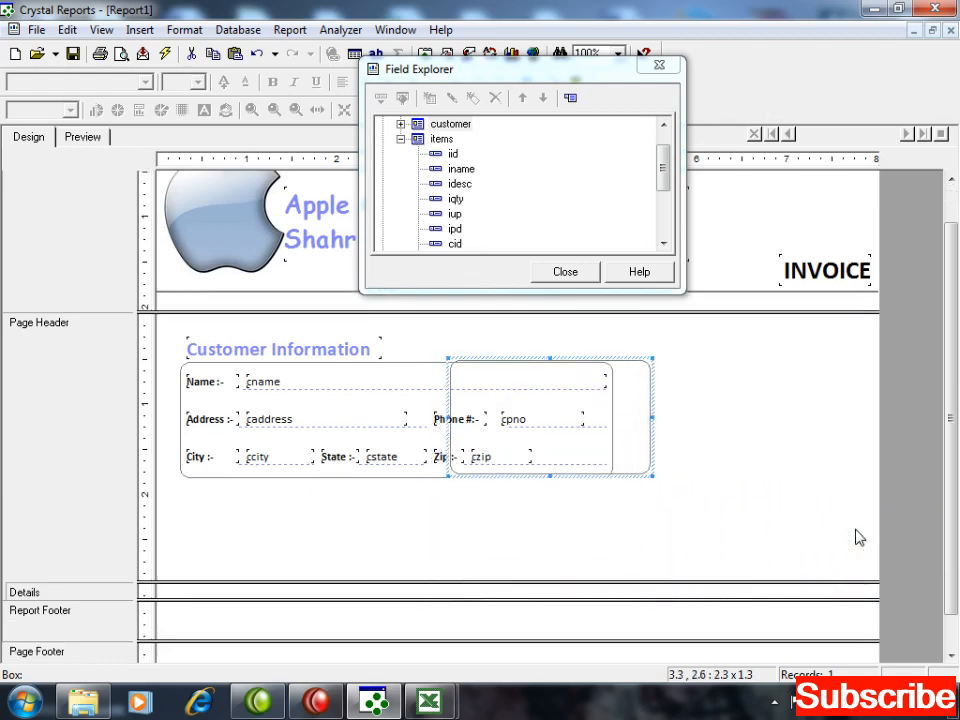
pyautogui.press('Right')
pyautogui.press('Right')
pyautogui.press('Right')
pyautogui.press('Right')
pyautogui.press('Right')
pyautogui.press('Right')
pyautogui.press('Right')
pyautogui.press('Right')
pyautogui.press('Right')
pyautogui.press('Right')
pyautogui.press('Right')
pyautogui.press('Right')
pyautogui.press('Right')
pyautogui.press('Right')
pyautogui.press('Right')
pyautogui.press('Right')
pyautogui.press('Right')
pyautogui.press('Right')
pyautogui.press('Right')
pyautogui.press('Right')
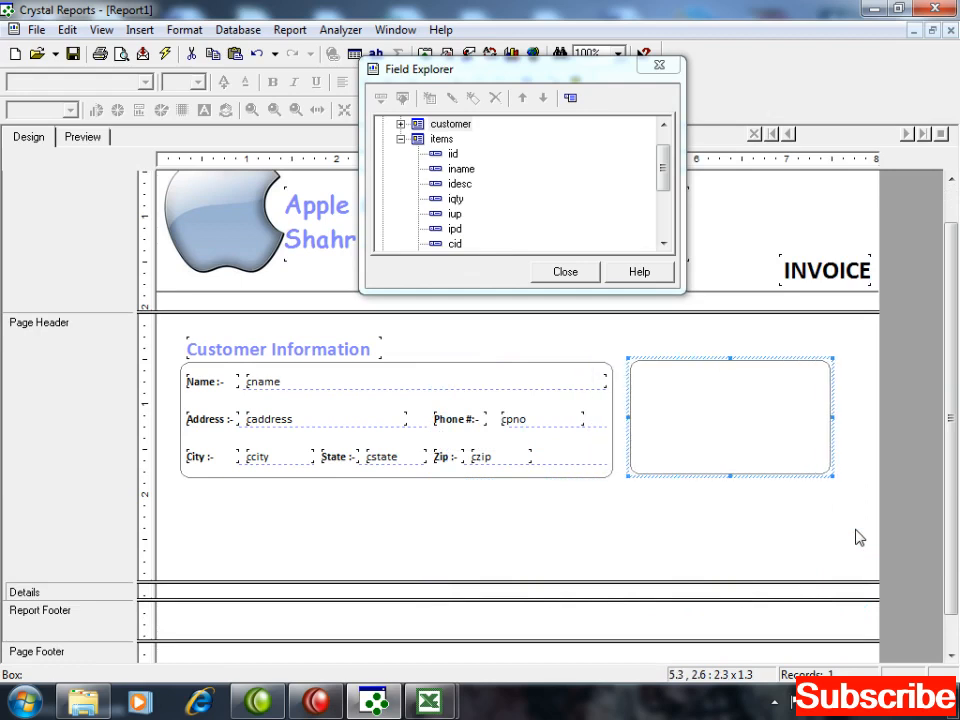
pyautogui.press('Right')
pyautogui.press('Right')
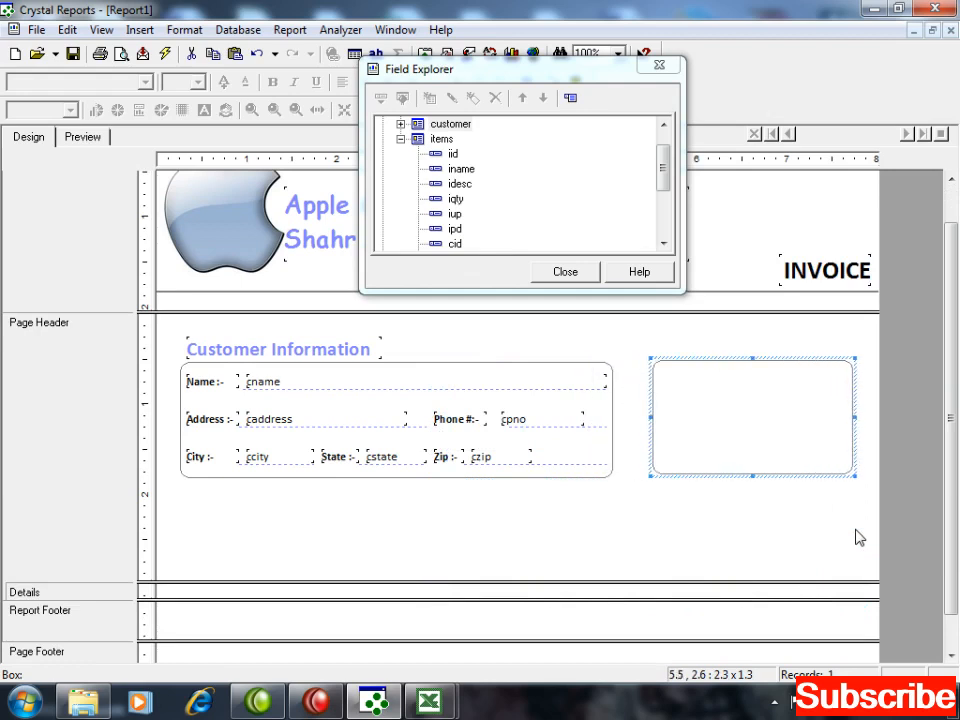
pyautogui.press('Right')
pyautogui.press('Left')
pyautogui.press('Left')
pyautogui.press('Left')
pyautogui.press('Left')
pyautogui.press('Right')
pyautogui.press('Right')
pyautogui.press('Right')
pyautogui.press('Right')
pyautogui.press('Right')
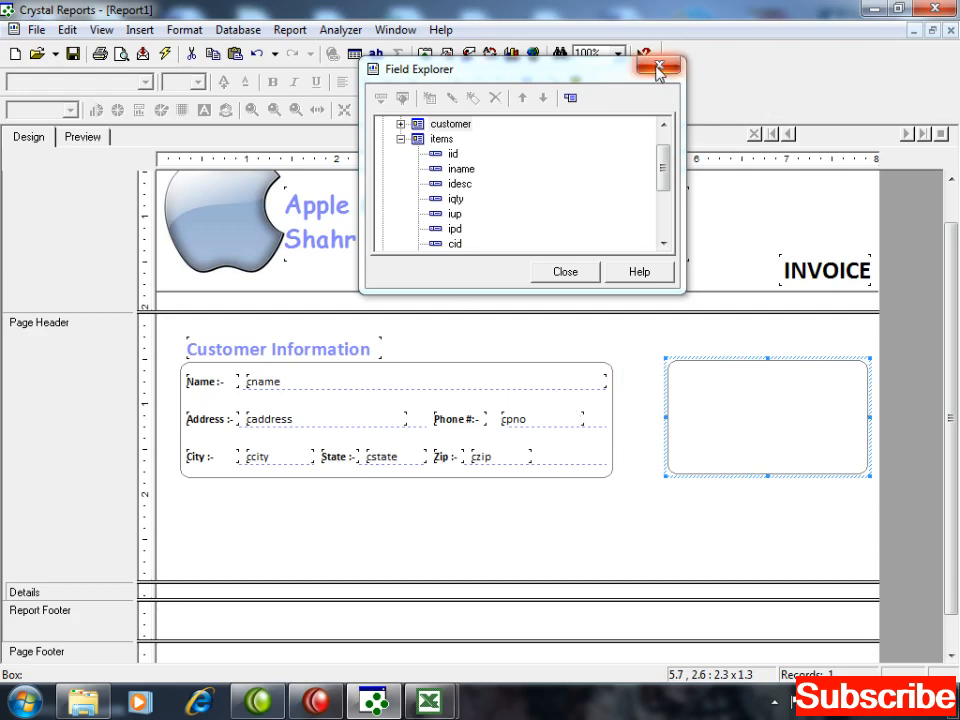
# Step: Move the Field Explorer aside and shift the company title to about 1.8 inches and the logo to about 0.3 inches across
pyautogui.moveTo(542, 76); pyautogui.dragTo(846, 28)
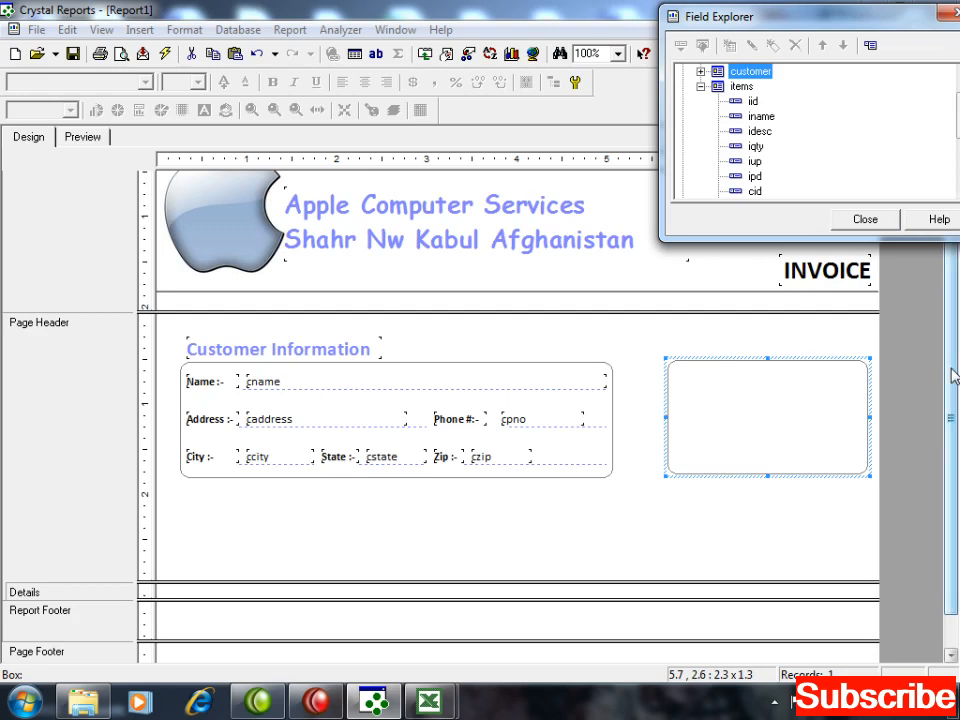
pyautogui.scroll(2, 953, 375)
pyautogui.click(521, 261)
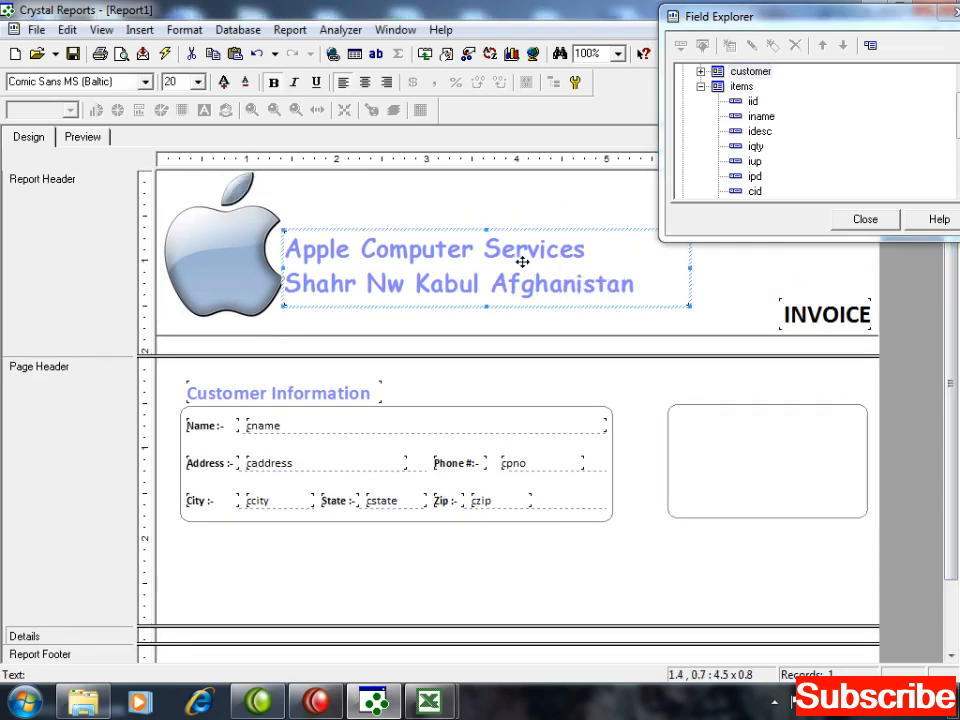
pyautogui.press('Right')
pyautogui.press('Right')
pyautogui.press('Right')
pyautogui.click(250, 258)
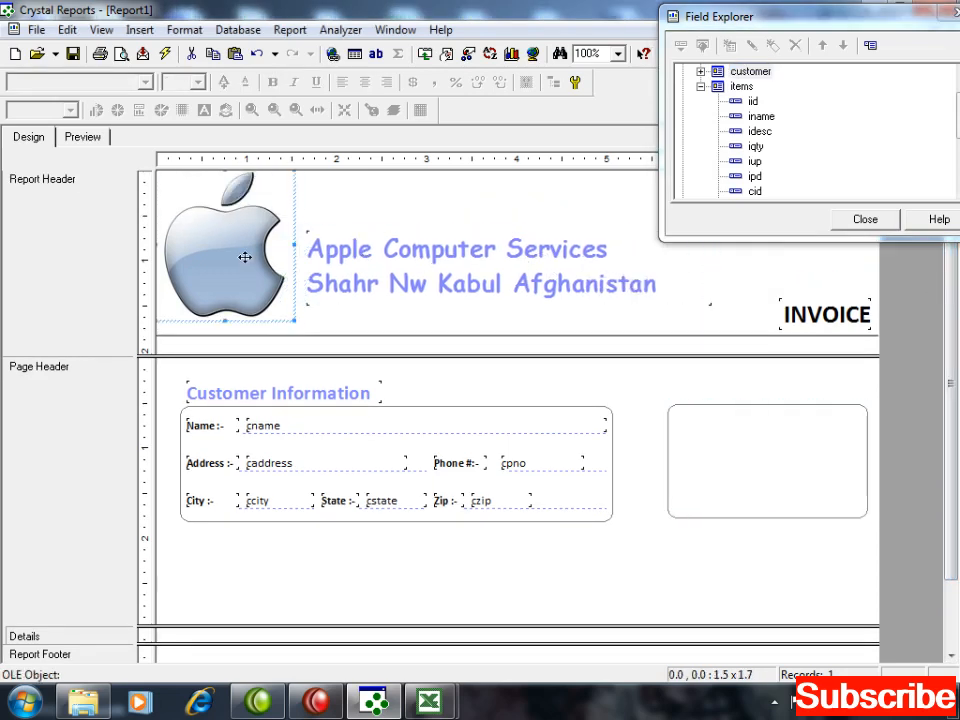
pyautogui.press('Right')
pyautogui.press('Right')
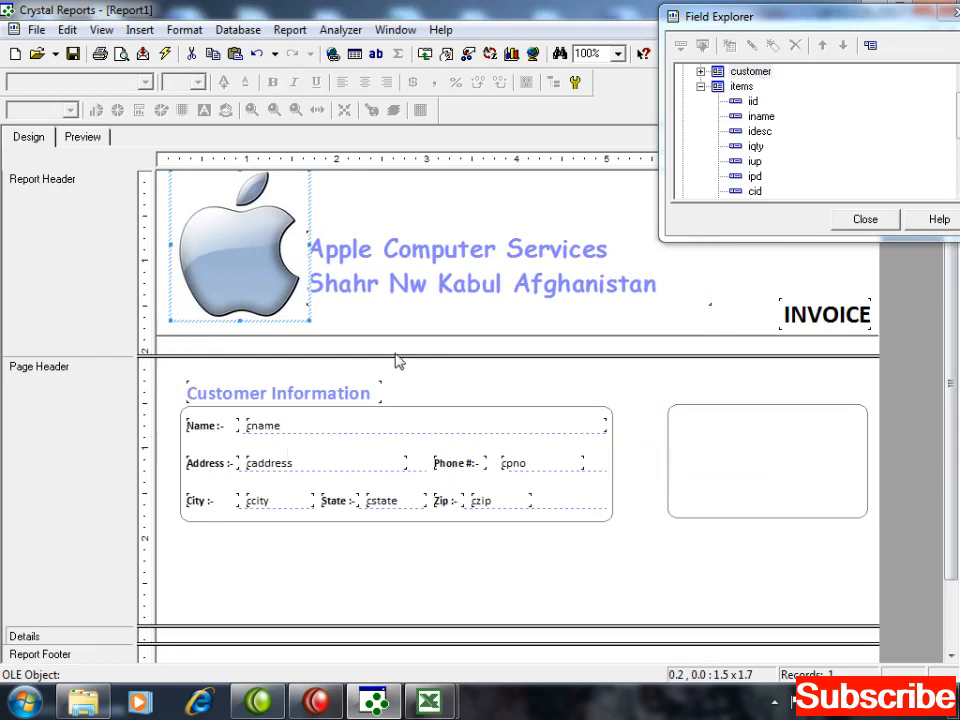
pyautogui.click(383, 257)
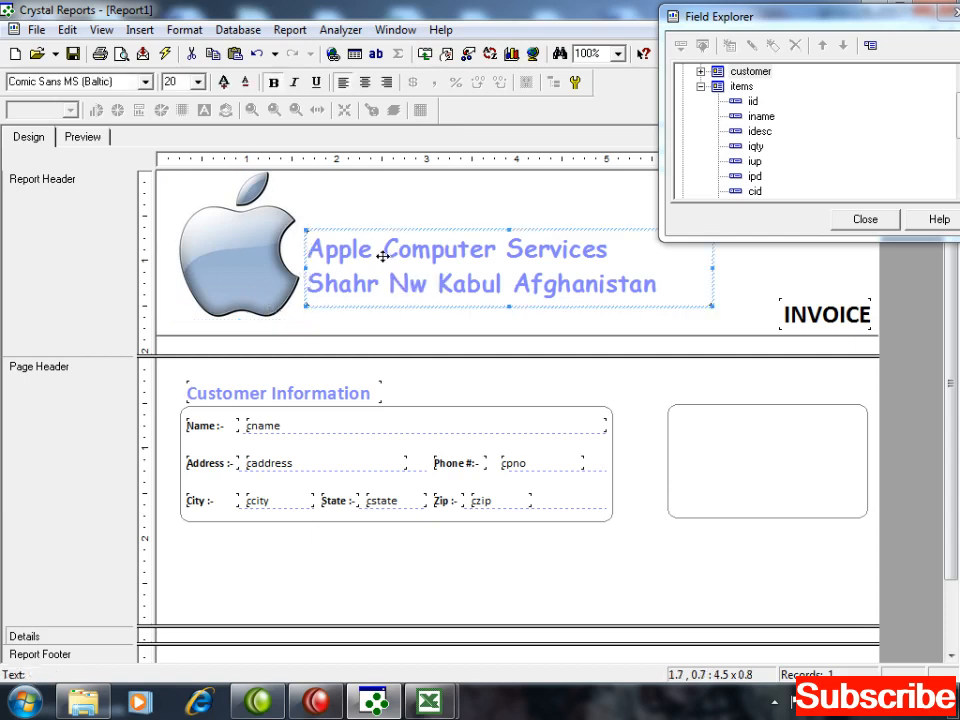
pyautogui.press('Right')
pyautogui.press('Right')
pyautogui.click(266, 289)
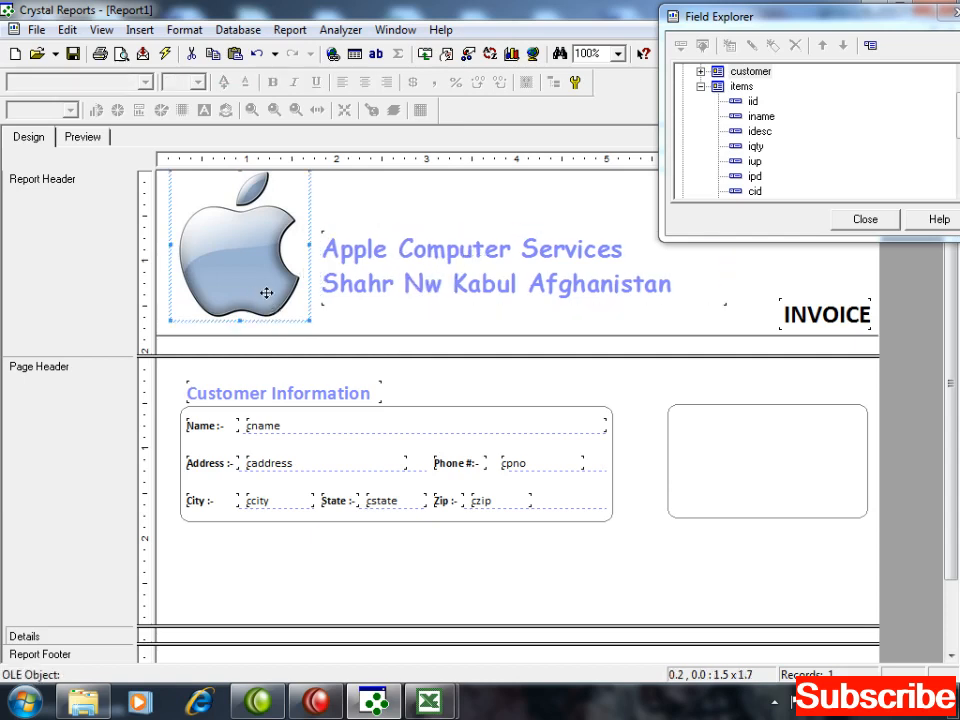
pyautogui.press('Right')
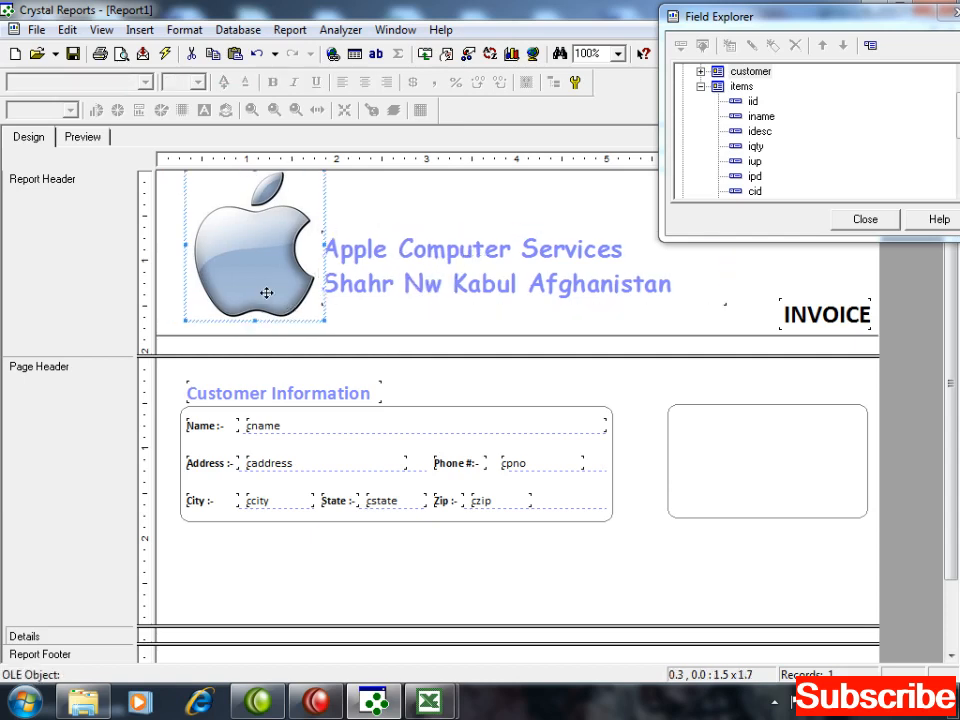
pyautogui.click(368, 244)
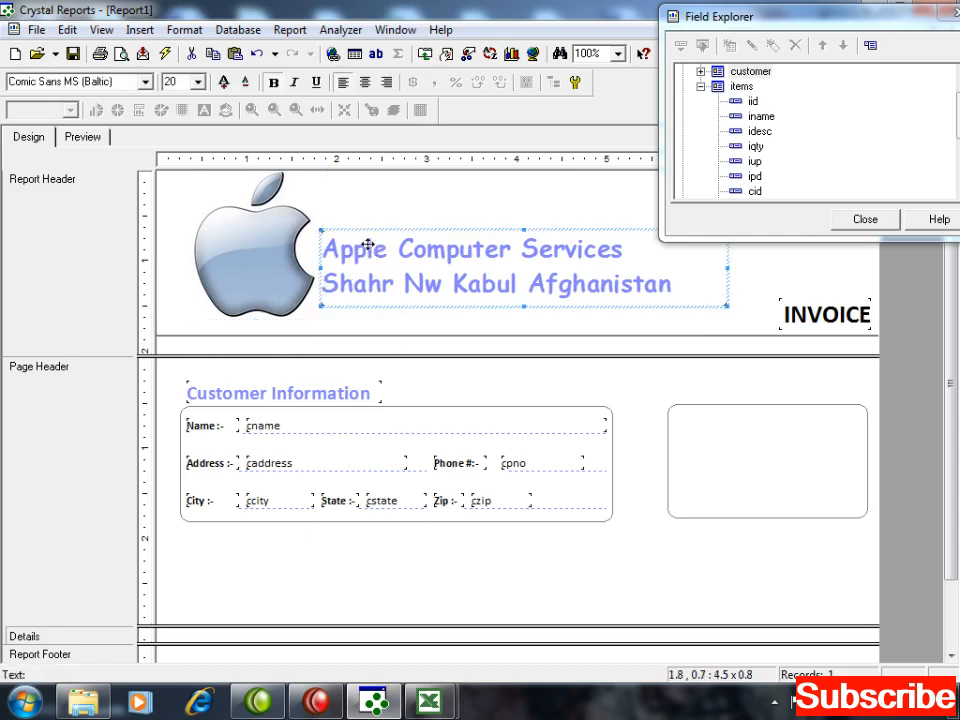
pyautogui.click(262, 278)
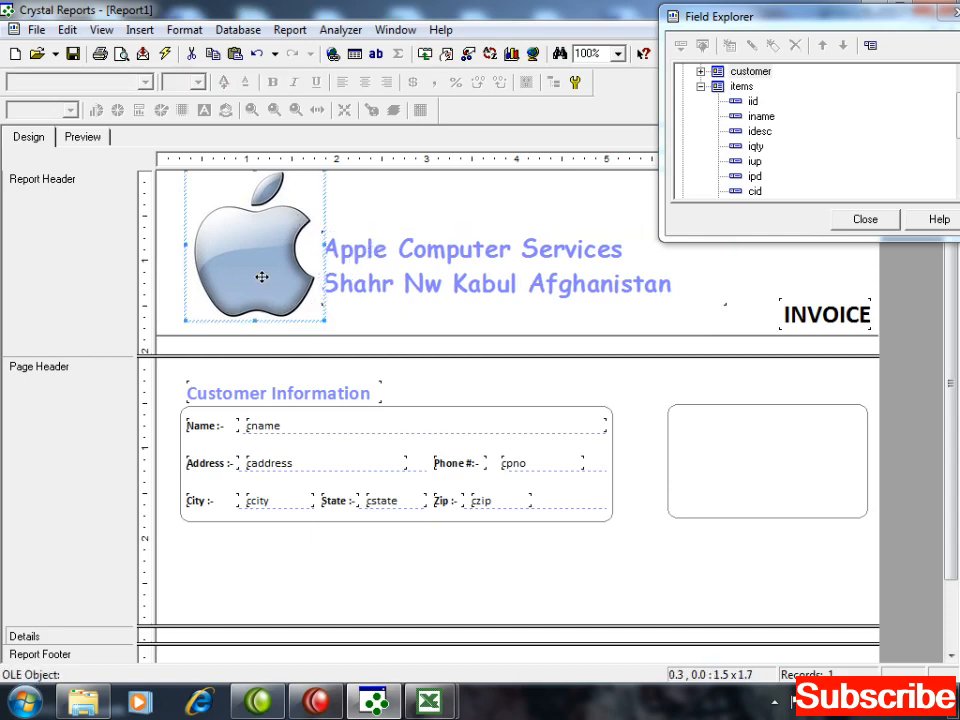
pyautogui.click(171, 405)
# Step: Paste a copy of the Customer Information heading above the empty box, about 5.7 inches across
pyautogui.click(349, 387)
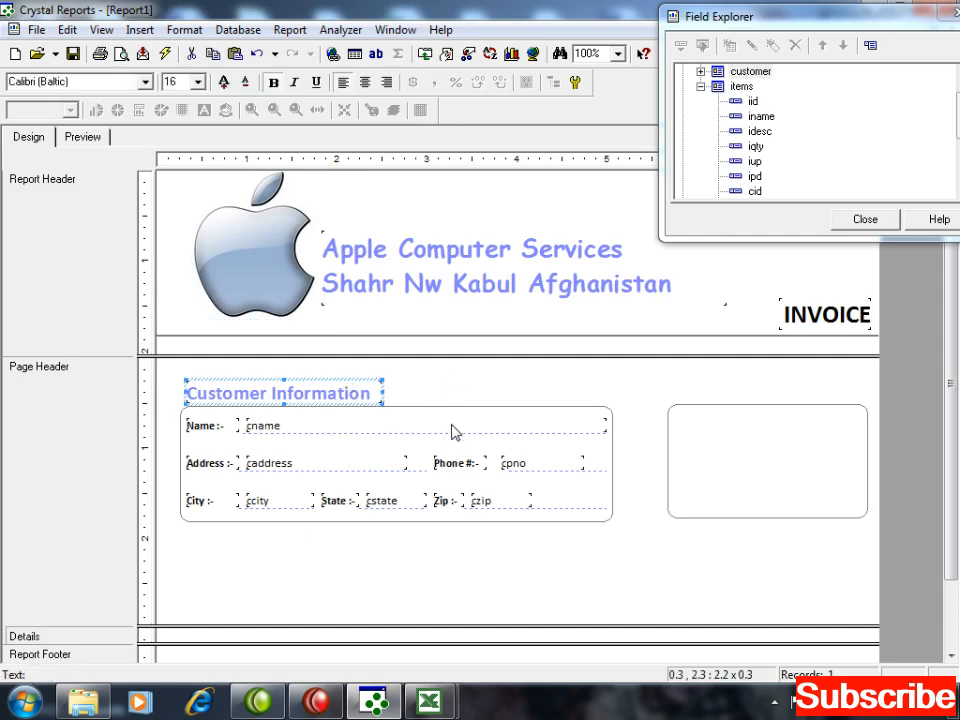
pyautogui.hotkey('ctrl', 'v')
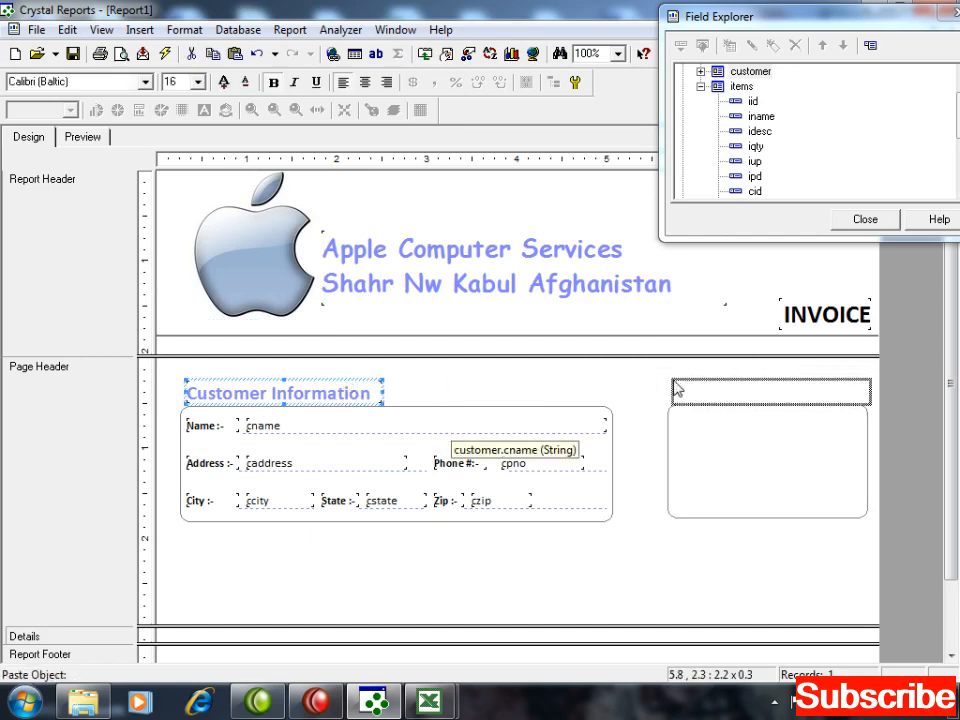
pyautogui.click(400, 392)
pyautogui.press('Right')
pyautogui.press('Right')
pyautogui.press('Right')
pyautogui.press('Right')
pyautogui.press('Right')
pyautogui.press('Right')
pyautogui.press('Right')
pyautogui.press('Right')
pyautogui.press('Right')
pyautogui.press('Right')
pyautogui.press('Right')
pyautogui.press('Right')
pyautogui.press('Right')
pyautogui.press('Right')
pyautogui.press('Right')
pyautogui.press('Right')
pyautogui.press('Right')
pyautogui.press('Right')
pyautogui.press('Right')
pyautogui.press('Right')
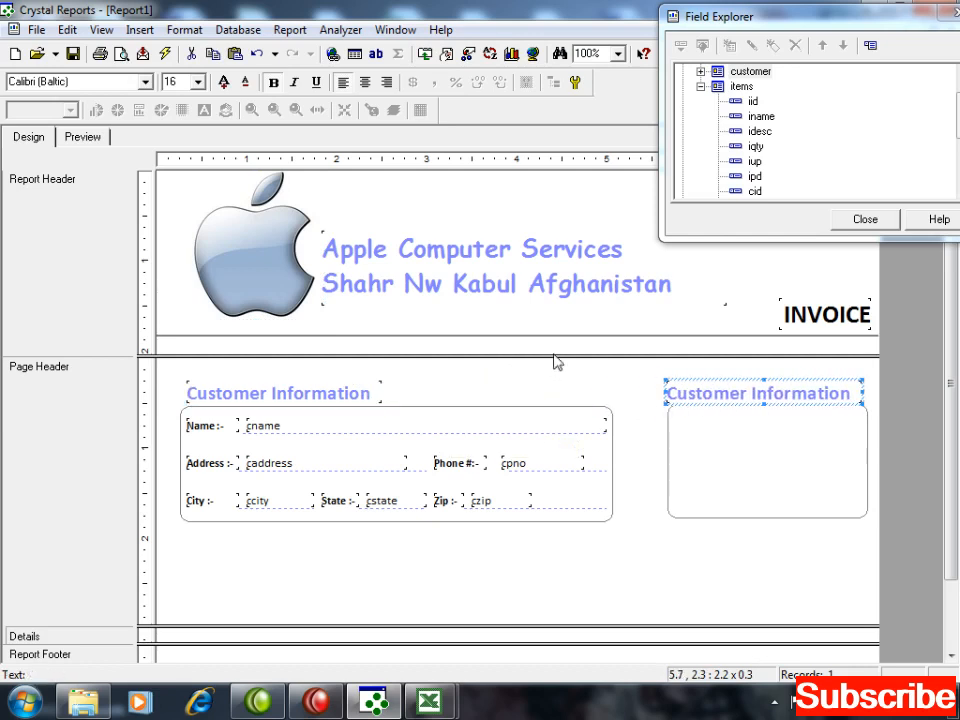
# Step: Change the copied heading above the empty box to "Misc Information"
pyautogui.doubleClick(705, 391)
pyautogui.doubleClick(705, 393)
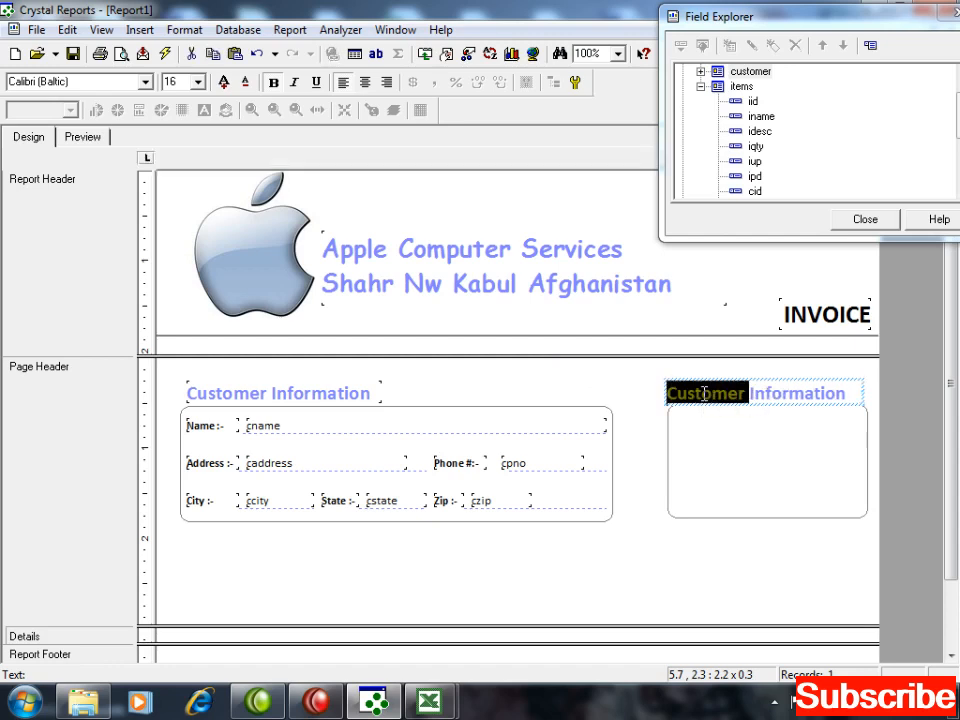
pyautogui.write('Misc')
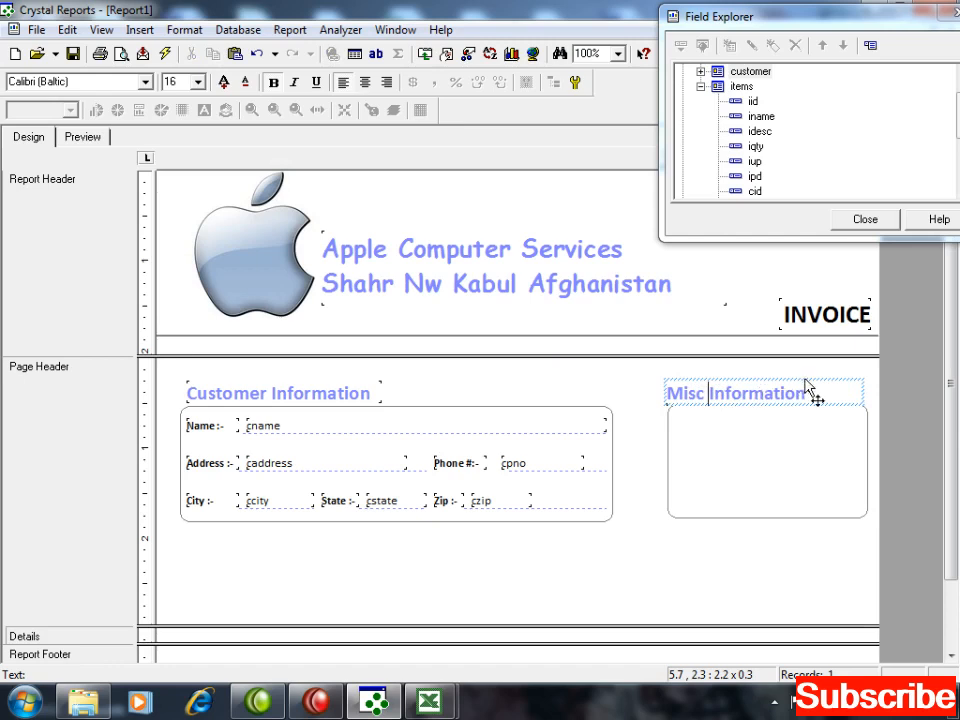
pyautogui.click(643, 427)
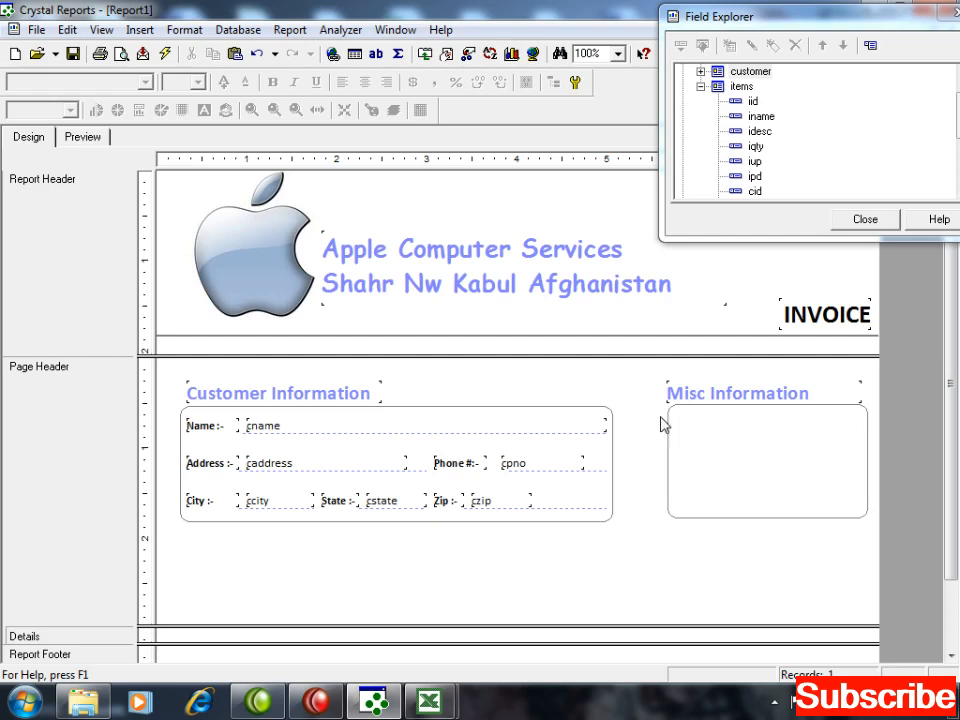
# Step: Copy the "Name :-" label into the upper part of the Misc Information box, about 5.8 inches across
pyautogui.click(211, 425)
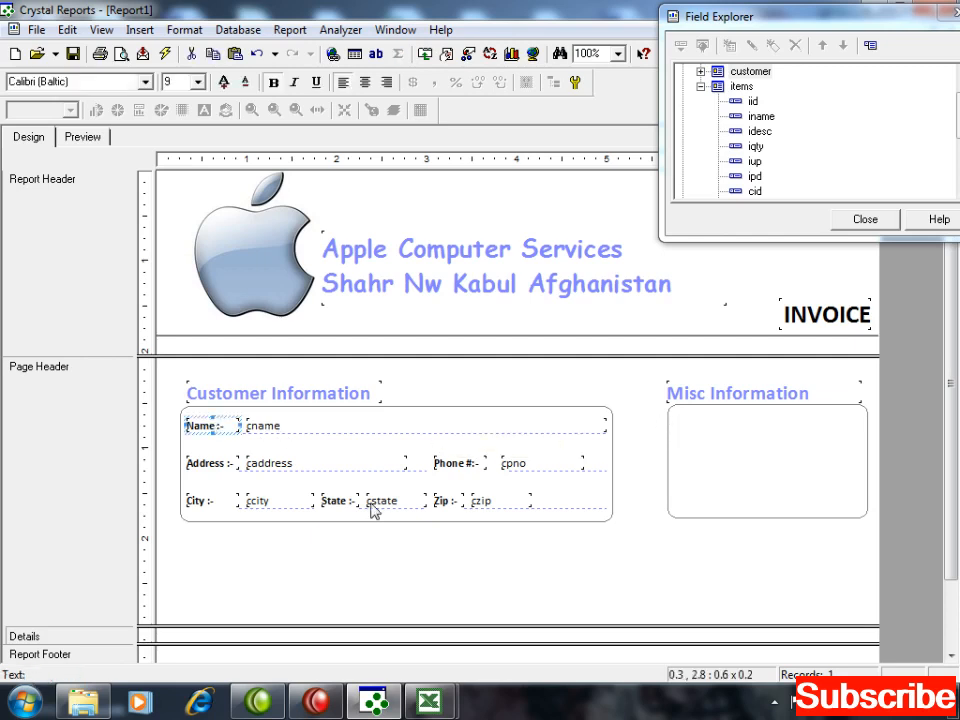
pyautogui.hotkey('ctrl', 'v')
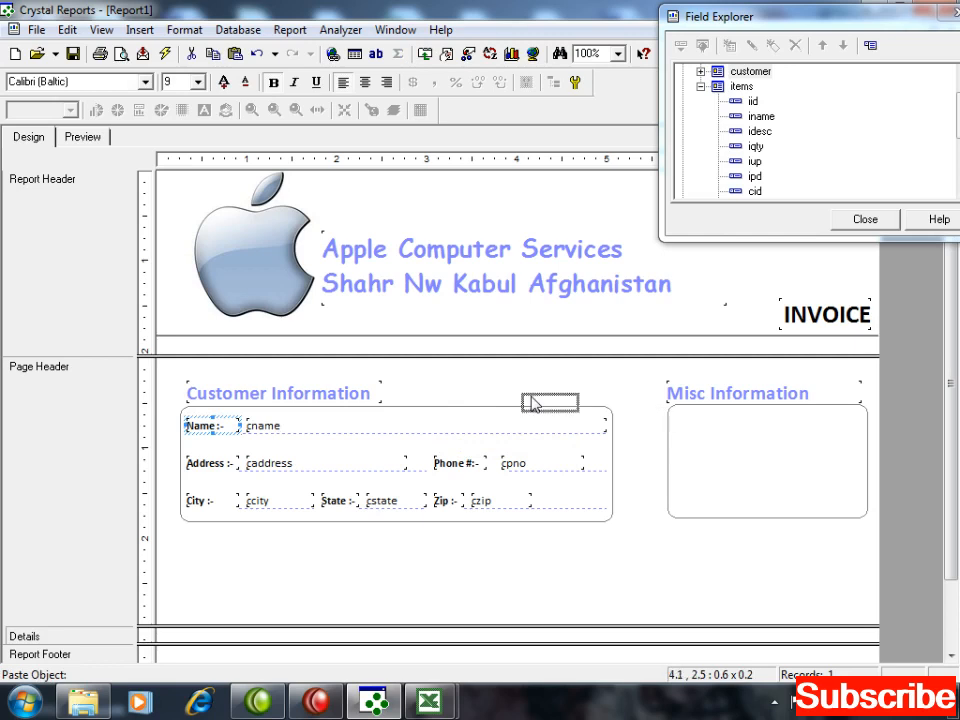
pyautogui.click(193, 425)
pyautogui.press('Right')
pyautogui.press('Right')
pyautogui.press('Right')
pyautogui.press('Right')
pyautogui.press('Right')
pyautogui.press('Right')
pyautogui.press('Right')
pyautogui.press('Right')
pyautogui.press('Right')
pyautogui.press('Right')
pyautogui.press('Right')
pyautogui.press('Right')
pyautogui.press('Right')
pyautogui.press('Right')
pyautogui.press('Right')
pyautogui.press('Right')
pyautogui.press('Right')
pyautogui.press('Right')
pyautogui.press('Right')
pyautogui.press('Right')
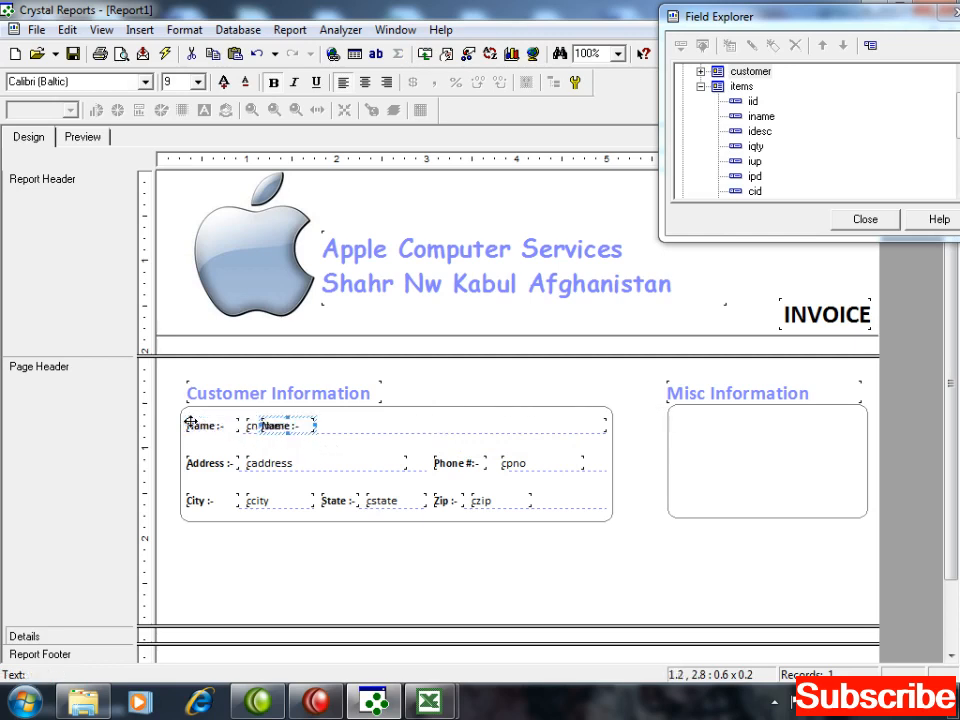
pyautogui.press('Right')
pyautogui.press('Right')
pyautogui.press('Right')
pyautogui.press('Right')
pyautogui.press('Right')
pyautogui.press('Right')
pyautogui.press('Right')
pyautogui.press('Right')
pyautogui.press('Right')
pyautogui.press('Right')
pyautogui.press('Right')
pyautogui.press('Right')
pyautogui.press('Right')
pyautogui.press('Right')
pyautogui.press('Right')
pyautogui.press('Right')
pyautogui.press('Right')
pyautogui.press('Right')
pyautogui.press('Right')
pyautogui.press('Right')
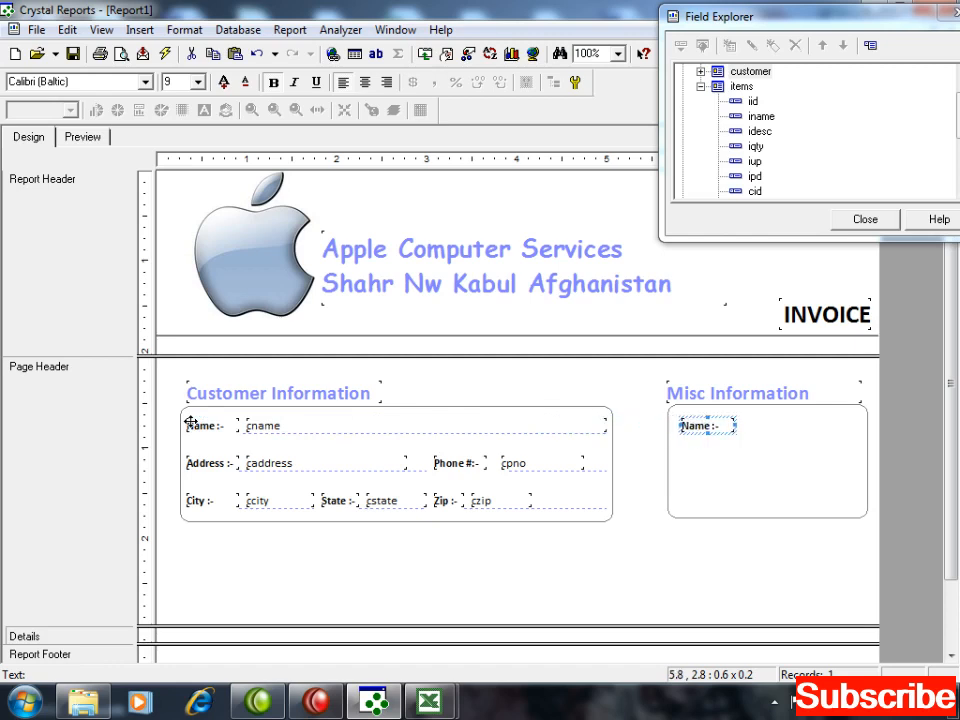
# Step: Paste another label copy directly below the first in the Misc Information box and change its text to "Ref # :-"
pyautogui.hotkey('ctrl', 'v')
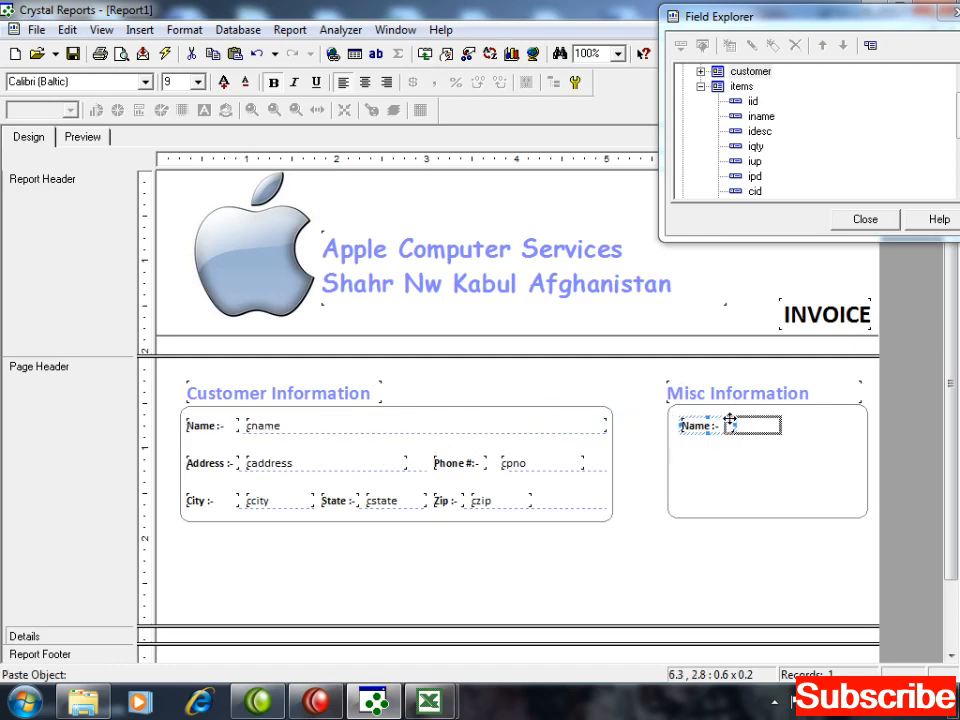
pyautogui.click(688, 447)
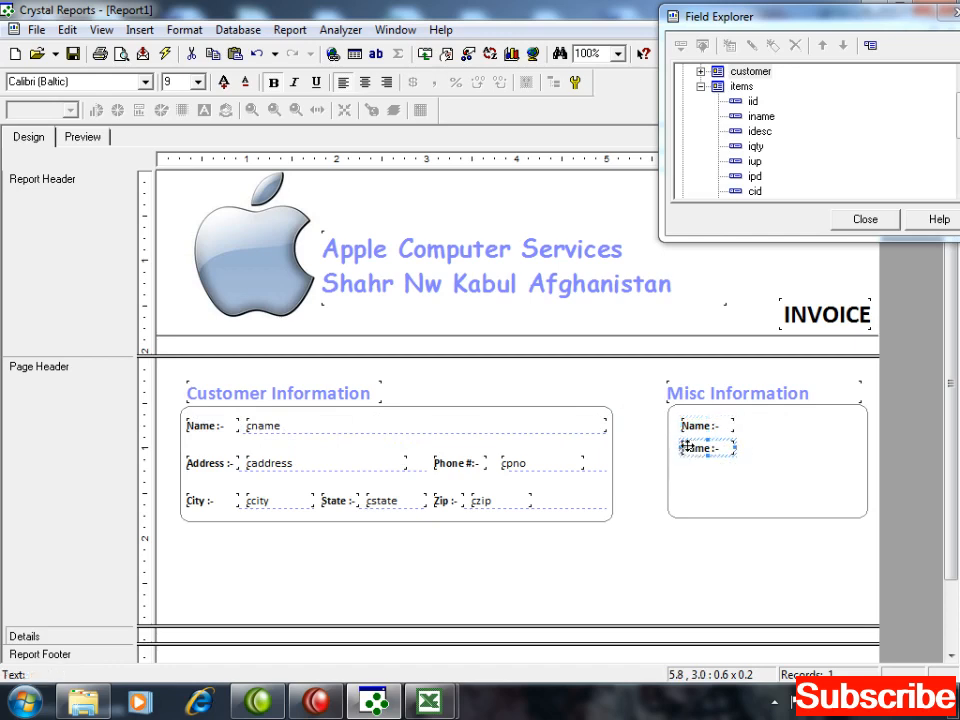
pyautogui.doubleClick(700, 448)
pyautogui.doubleClick(696, 448)
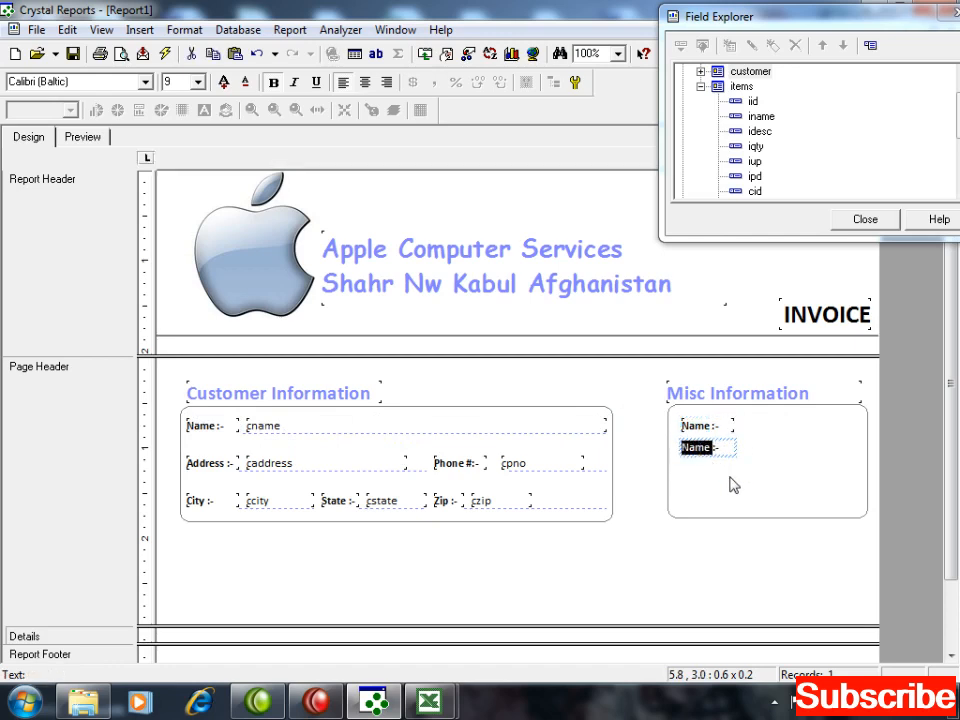
pyautogui.write('Ref')
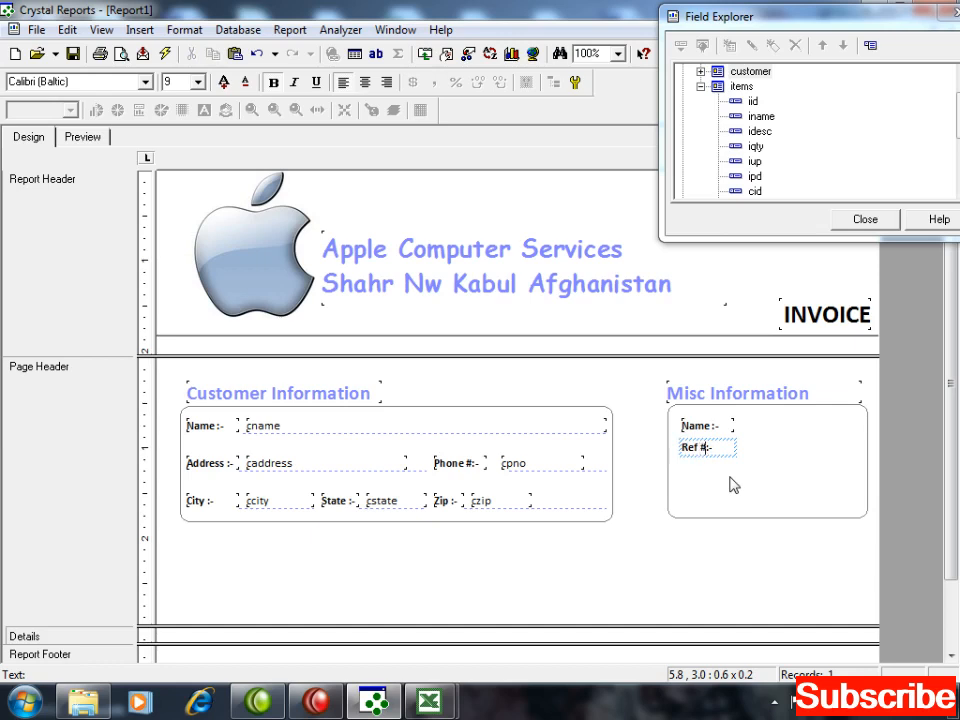
pyautogui.write('#')
pyautogui.click(724, 483)
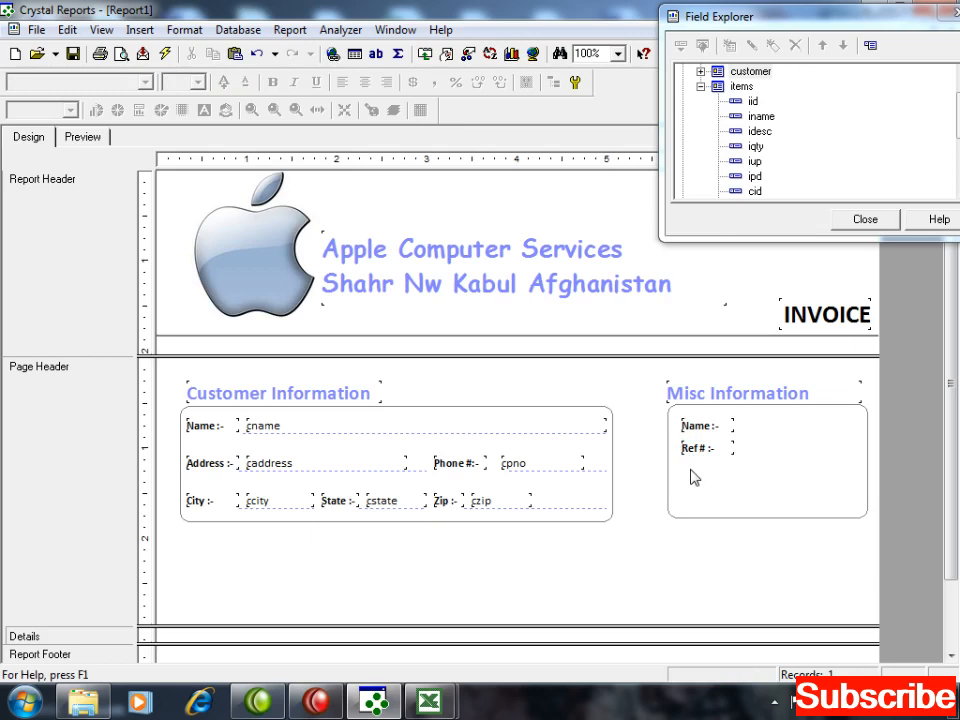
# Step: Change the upper label in the Misc Information box to "Date :-"
pyautogui.doubleClick(695, 425)
pyautogui.doubleClick(697, 425)
pyautogui.write('Date')
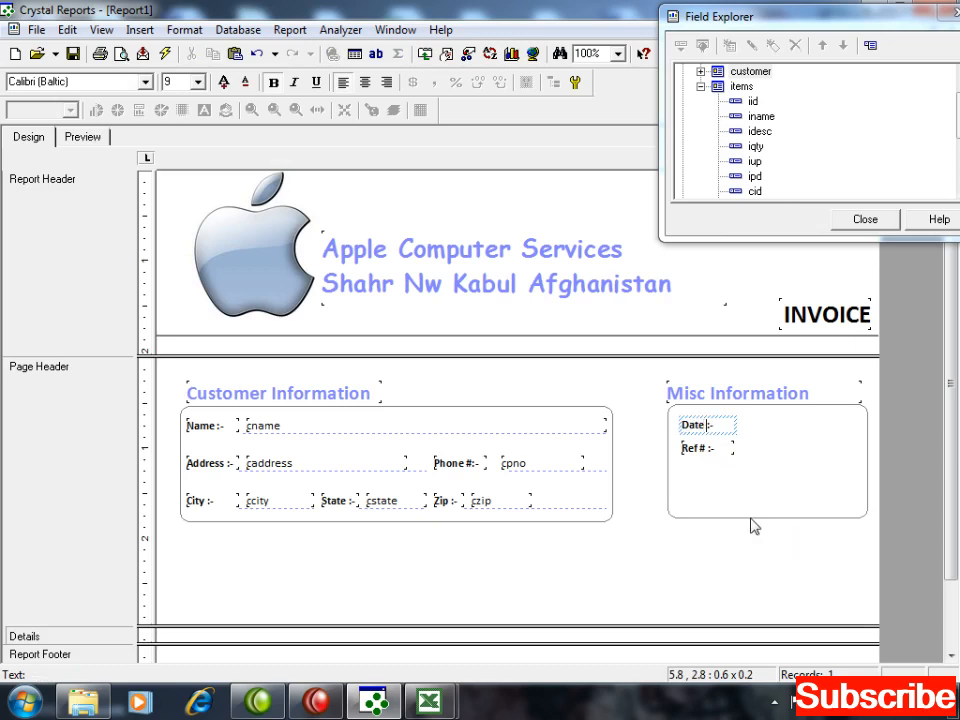
pyautogui.click(722, 496)
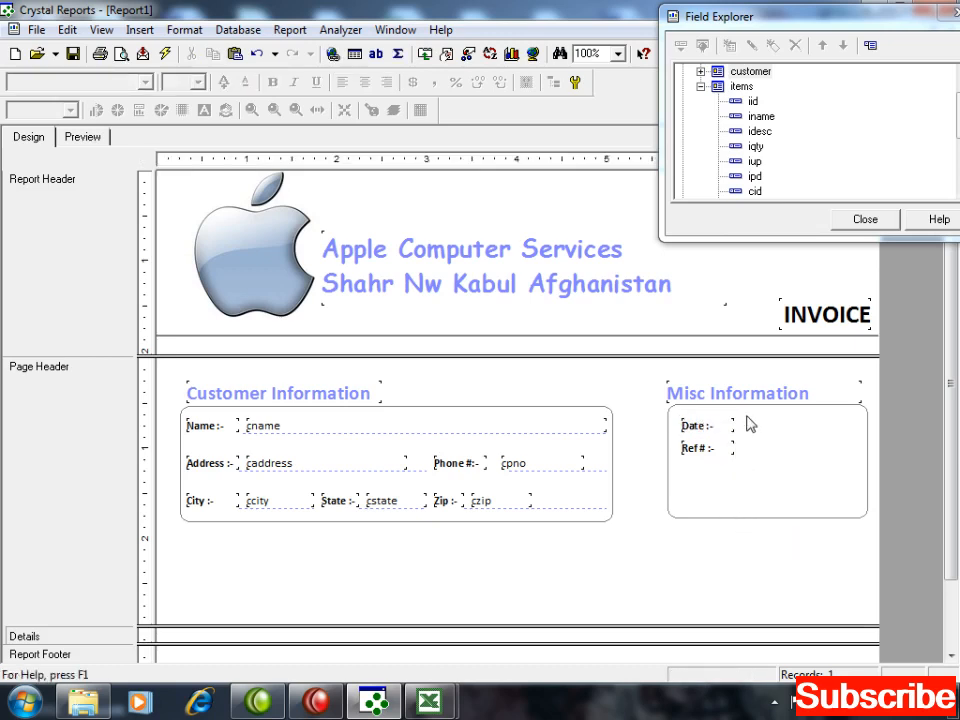
pyautogui.moveTo(749, 428); pyautogui.dragTo(733, 458)
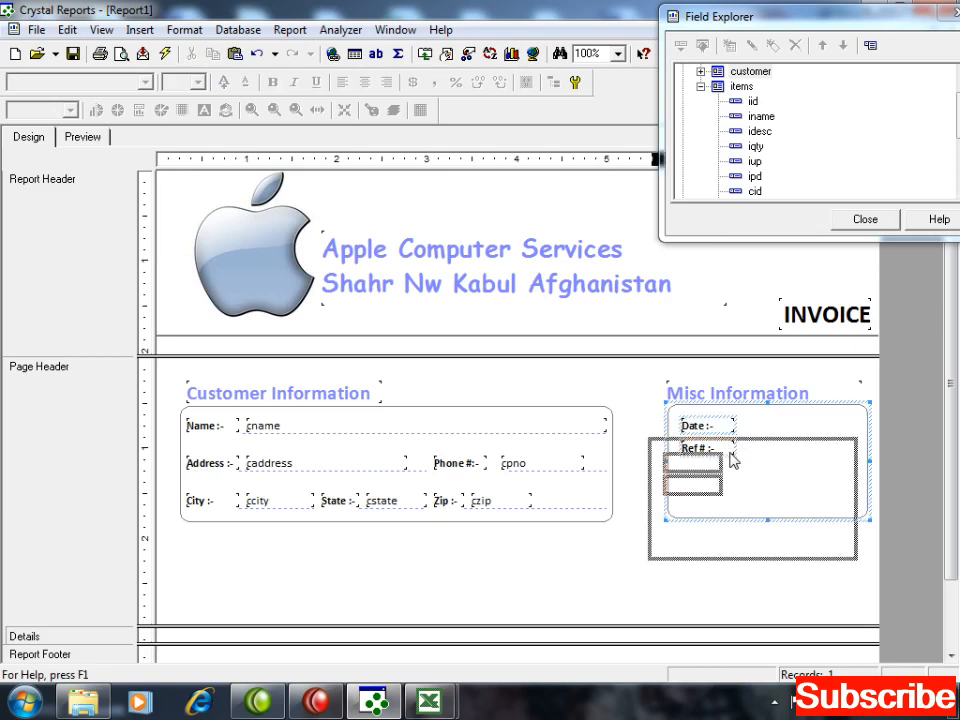
pyautogui.press('Escape')
pyautogui.press('Escape')
pyautogui.hotkey('ctrl', 'z')
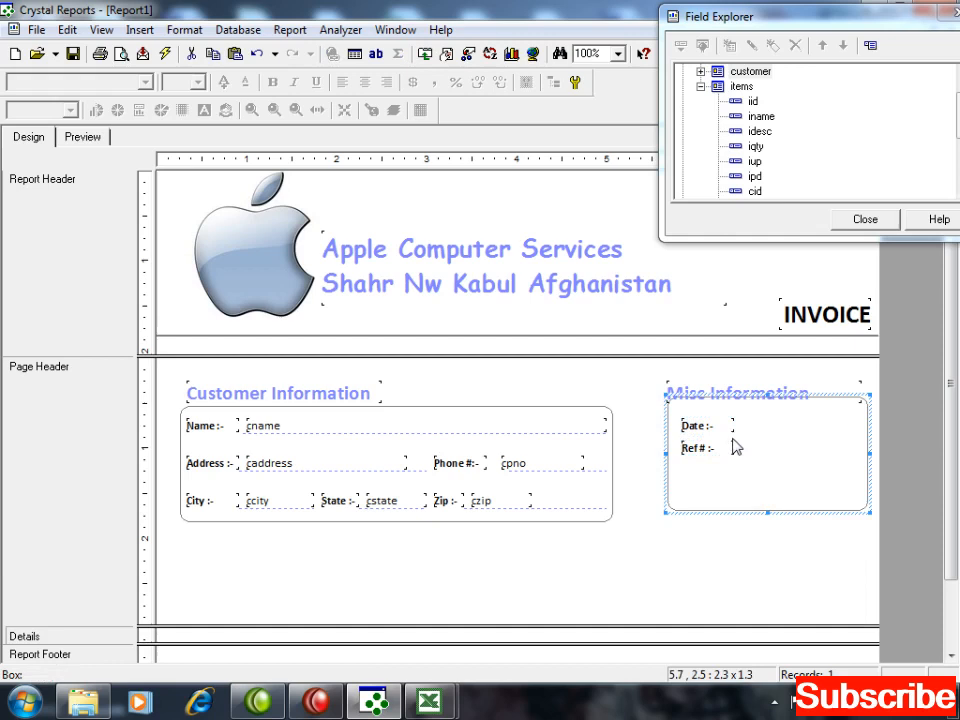
pyautogui.hotkey('ctrl', 'z')
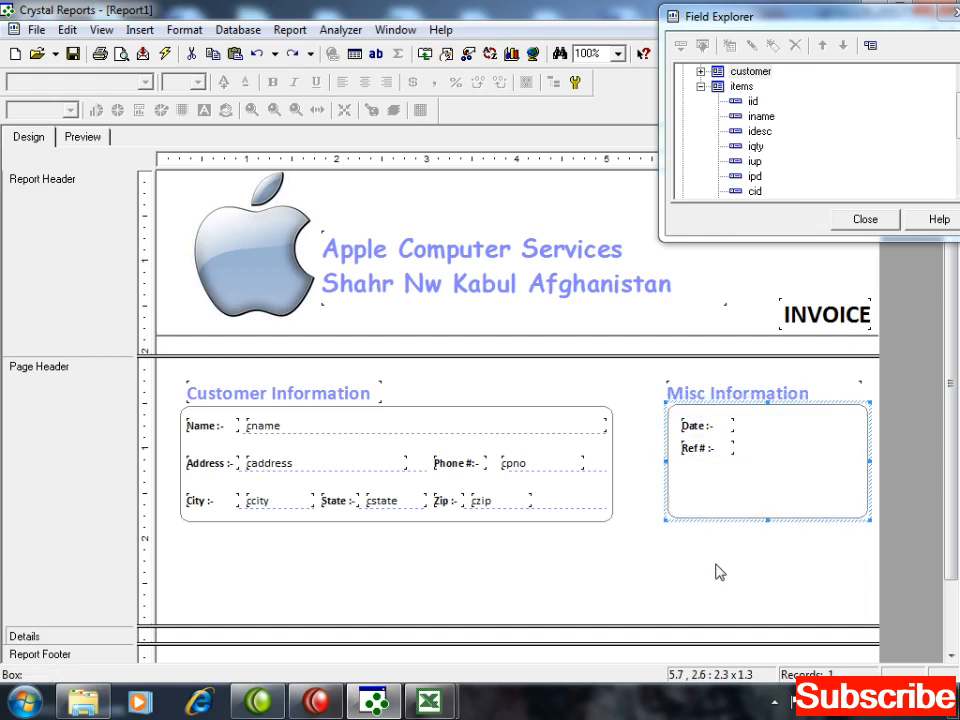
pyautogui.click(722, 566)
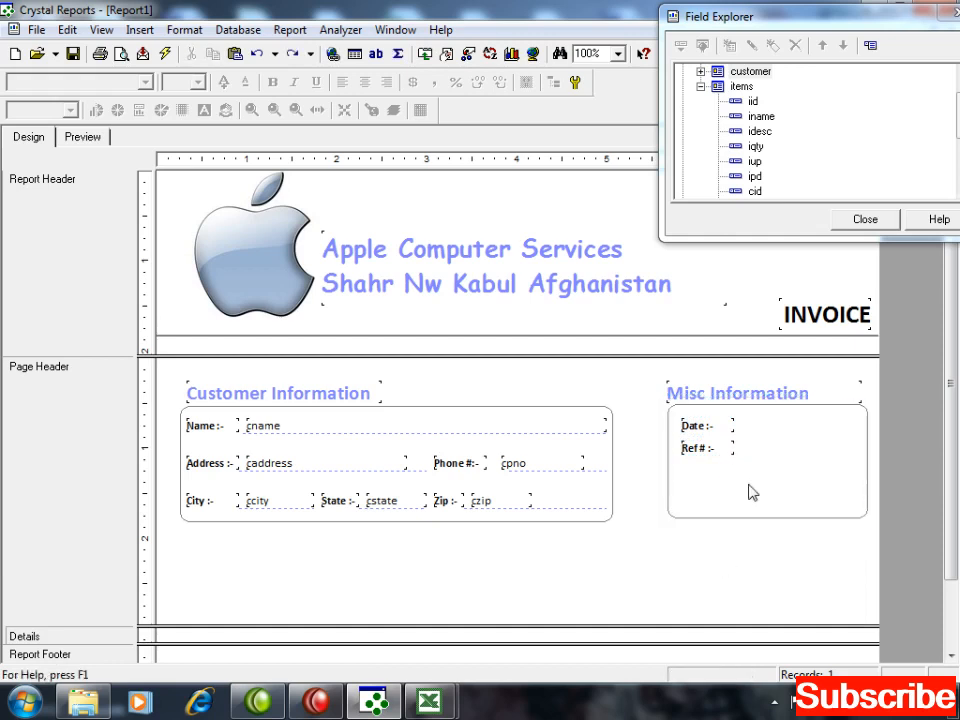
# Step: Narrow the "Date :-" and "Ref # :-" labels slightly, both together, in the Misc Information box
pyautogui.click(718, 428)
pyautogui.keyDown('ctrl'); pyautogui.click(720, 447); pyautogui.keyUp('ctrl')
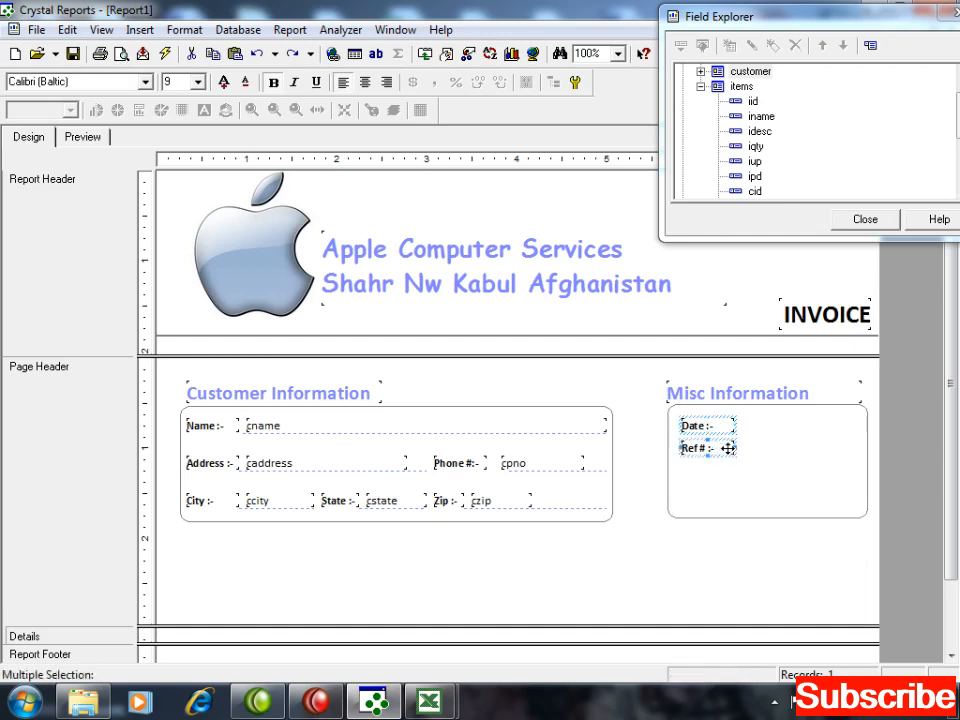
pyautogui.moveTo(735, 449); pyautogui.dragTo(727, 450)
pyautogui.click(674, 545)
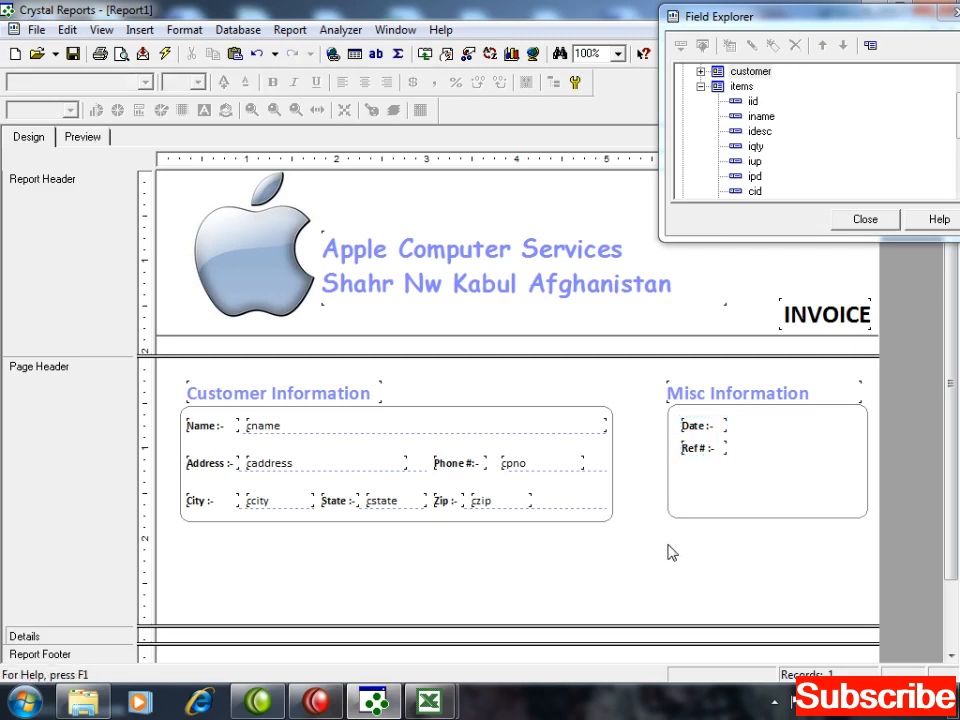
# Step: Copy the dashed line under the cname field and place it beside the "Date :-" label, starting about 6.4 inches across
pyautogui.click(584, 437)
pyautogui.moveTo(607, 434); pyautogui.dragTo(607, 434)
pyautogui.press('Right')
pyautogui.press('Right')
pyautogui.press('Right')
pyautogui.press('Right')
pyautogui.press('Right')
pyautogui.press('Right')
pyautogui.press('Right')
pyautogui.press('Right')
pyautogui.press('Right')
pyautogui.press('Right')
pyautogui.press('Right')
pyautogui.press('Right')
pyautogui.press('Right')
pyautogui.press('Right')
pyautogui.press('Right')
pyautogui.press('Right')
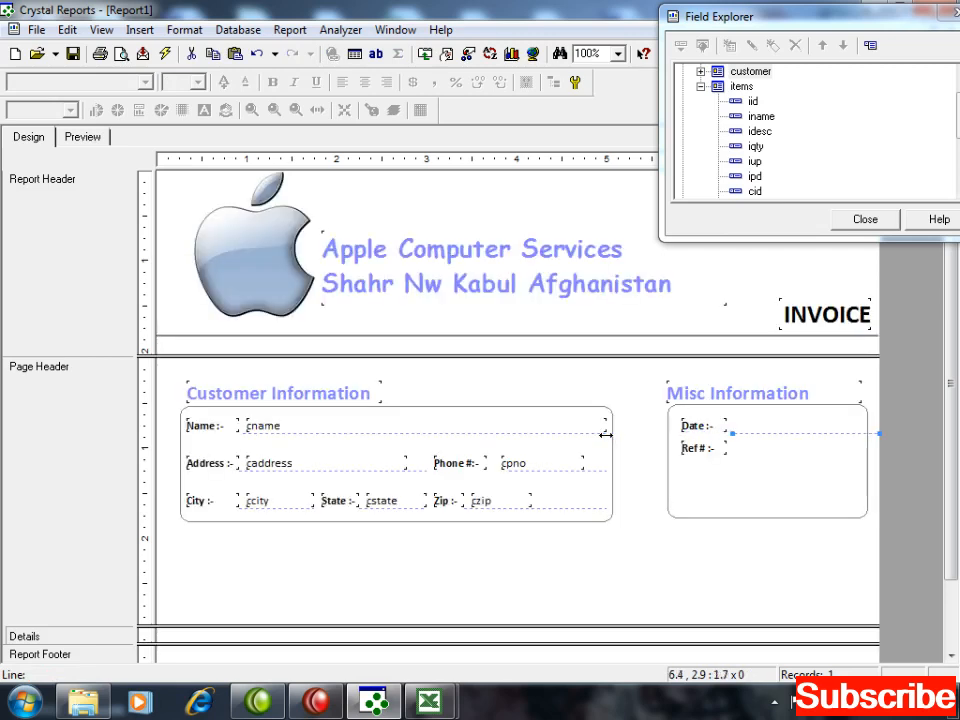
# Step: Shorten the dashed line beside "Date :-" to about 1.4 inches and add an equal dashed line beside "Ref # :-"
pyautogui.hotkey('shift', 'Left')
pyautogui.hotkey('shift', 'Left')
pyautogui.hotkey('shift', 'Left')
pyautogui.hotkey('shift', 'Left')
pyautogui.hotkey('shift', 'Left')
pyautogui.hotkey('shift', 'Left')
pyautogui.hotkey('shift', 'Left')
pyautogui.hotkey('shift', 'Left')
pyautogui.hotkey('shift', 'Left')
pyautogui.hotkey('shift', 'Left')
pyautogui.hotkey('shift', 'Right')
pyautogui.hotkey('shift', 'Right')
pyautogui.hotkey('ctrl', 'v')
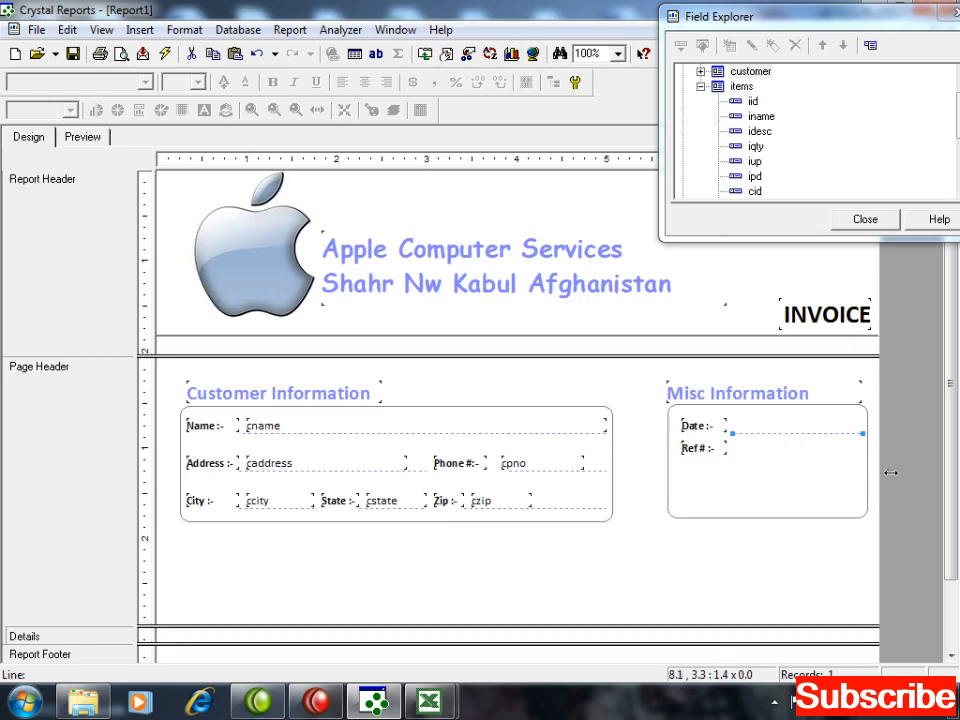
pyautogui.moveTo(738, 457); pyautogui.dragTo(737, 457)
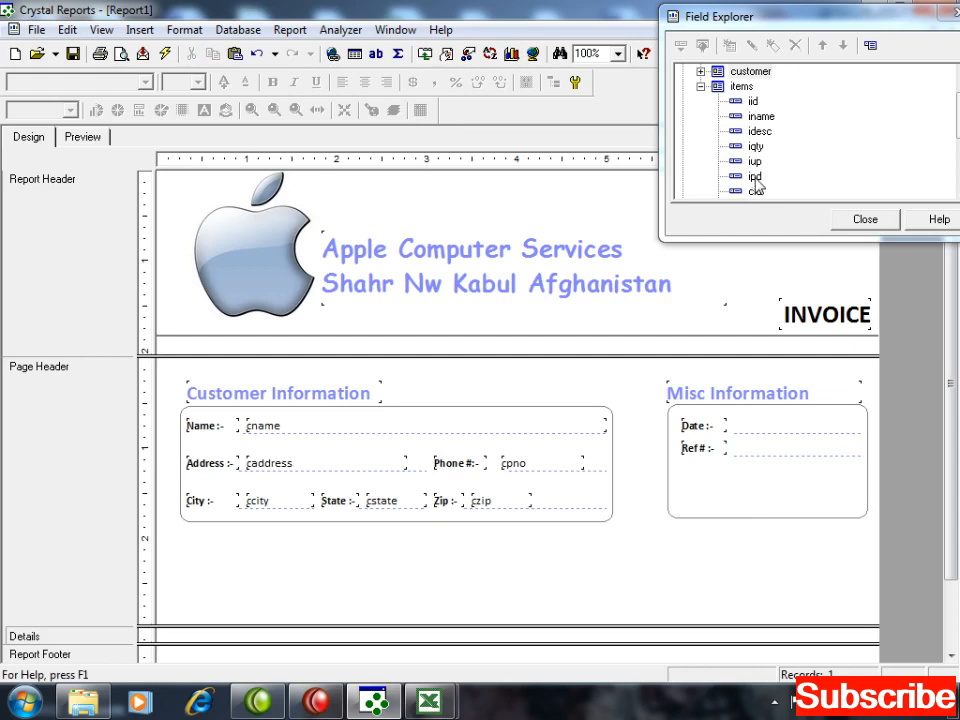
# Step: Place the ipd field from the items table beside the "Date :-" label and narrow it to about 1.4 inches
pyautogui.click(701, 87)
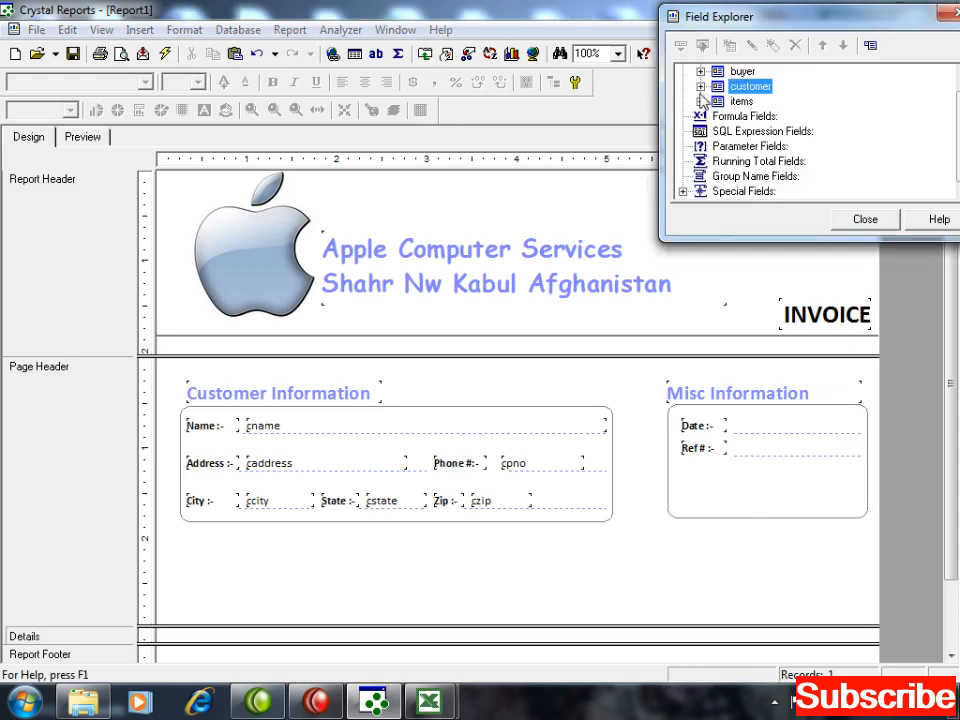
pyautogui.click(701, 87)
pyautogui.click(701, 87)
pyautogui.click(701, 101)
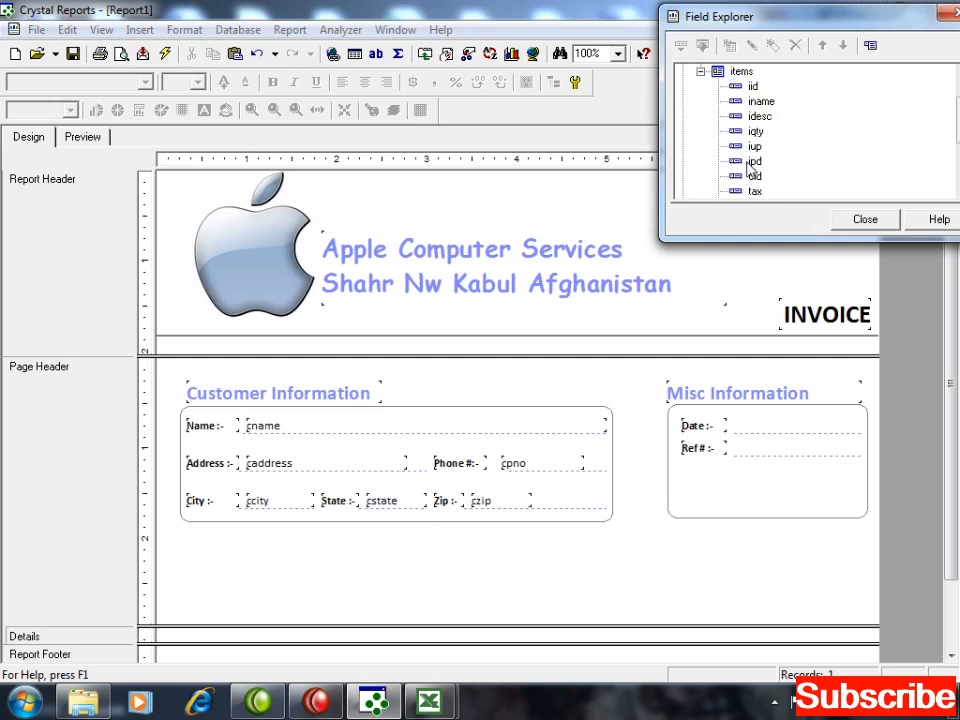
pyautogui.moveTo(754, 166); pyautogui.dragTo(736, 425)
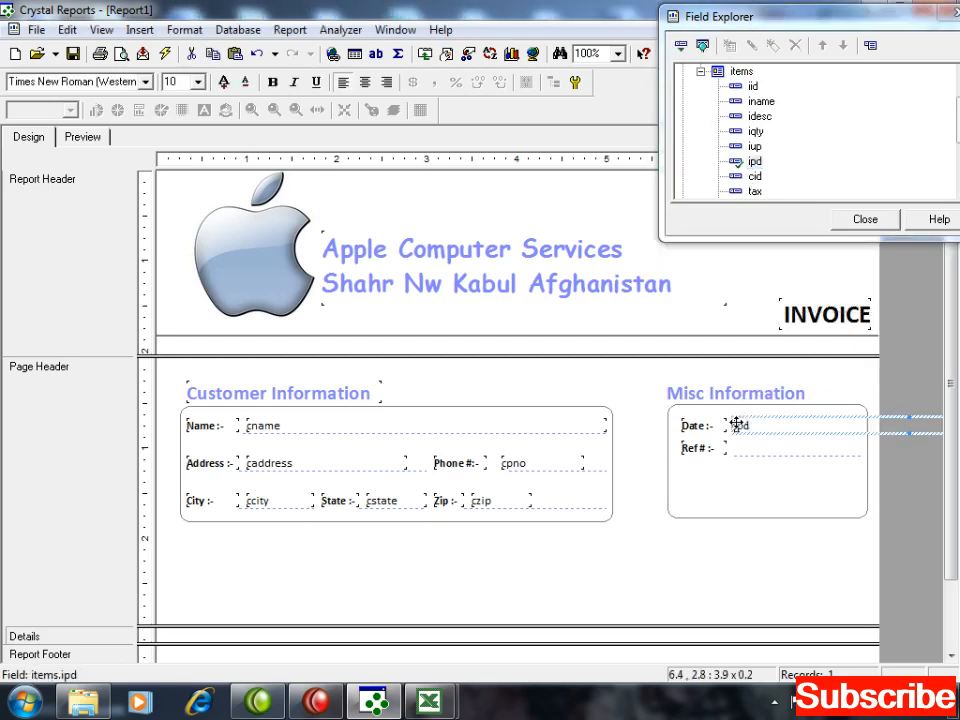
pyautogui.hotkey('shift', 'Left')
pyautogui.hotkey('shift', 'Left')
pyautogui.hotkey('shift', 'Left')
pyautogui.hotkey('shift', 'Left')
pyautogui.hotkey('shift', 'Left')
pyautogui.hotkey('shift', 'Left')
pyautogui.hotkey('shift', 'Left')
pyautogui.hotkey('shift', 'Left')
pyautogui.hotkey('shift', 'Left')
pyautogui.hotkey('shift', 'Left')
pyautogui.hotkey('shift', 'Left')
pyautogui.hotkey('shift', 'Left')
pyautogui.hotkey('shift', 'Left')
pyautogui.hotkey('shift', 'Left')
pyautogui.hotkey('shift', 'Left')
pyautogui.hotkey('shift', 'Left')
pyautogui.hotkey('shift', 'Left')
pyautogui.hotkey('shift', 'Left')
pyautogui.hotkey('shift', 'Left')
pyautogui.hotkey('shift', 'Left')
pyautogui.hotkey('shift', 'Right')
pyautogui.hotkey('shift', 'Right')
pyautogui.hotkey('shift', 'Right')
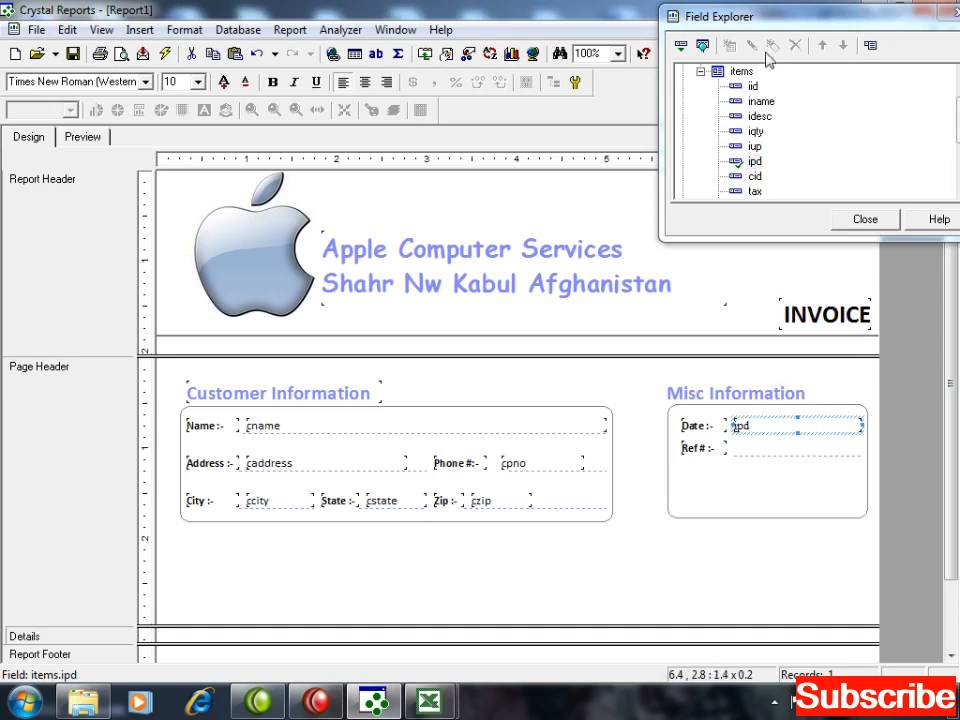
# Step: Place the customer table's cid field beside the "Ref # :-" label, left-aligned and about 1.4 inches wide
pyautogui.click(700, 71)
pyautogui.click(701, 86)
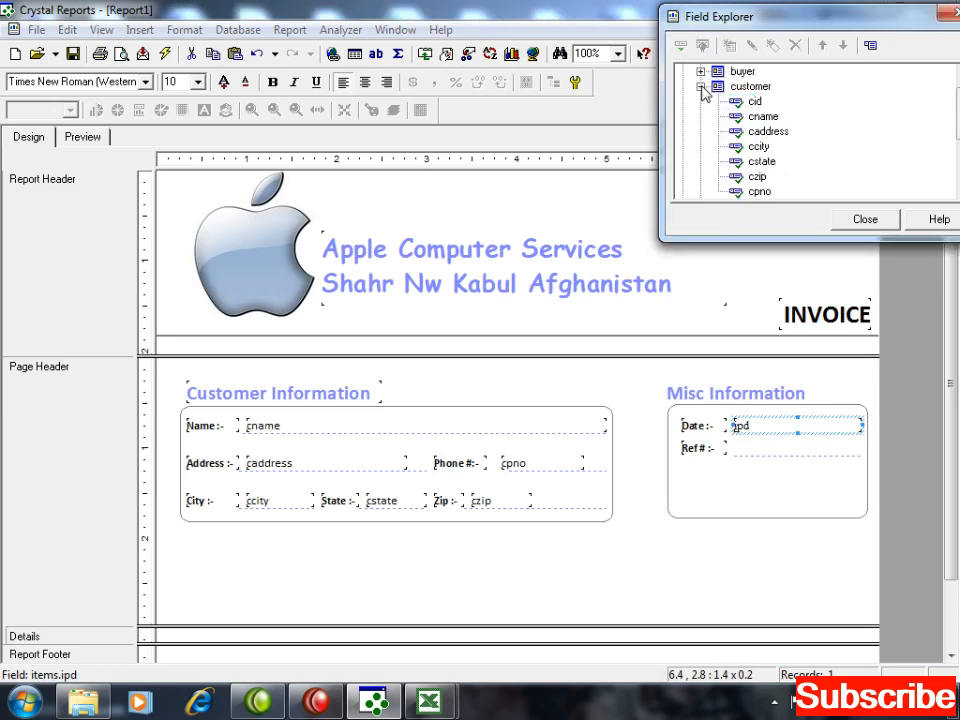
pyautogui.moveTo(754, 101); pyautogui.dragTo(742, 450)
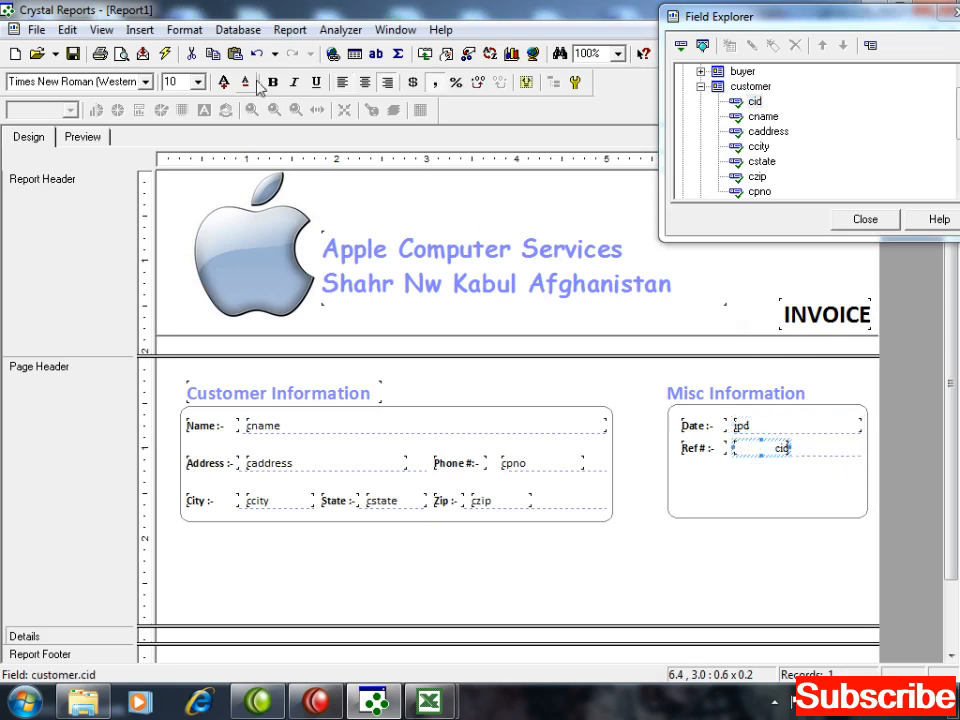
pyautogui.click(341, 90)
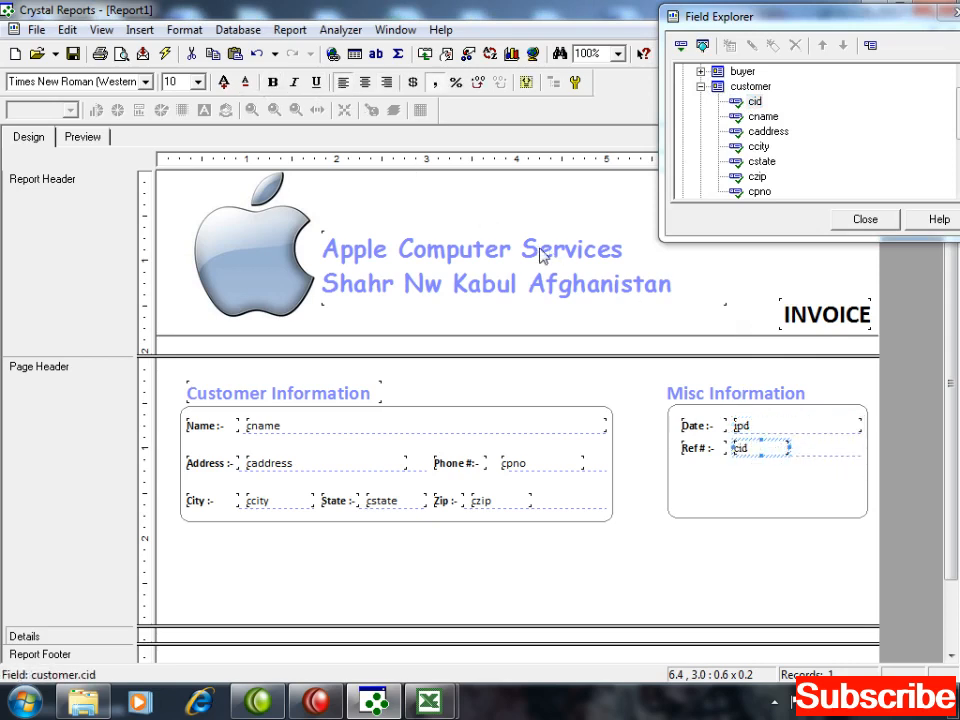
pyautogui.hotkey('shift', 'Right')
pyautogui.hotkey('shift', 'Right')
pyautogui.hotkey('shift', 'Right')
pyautogui.hotkey('shift', 'Right')
pyautogui.hotkey('shift', 'Right')
pyautogui.hotkey('shift', 'Right')
pyautogui.hotkey('shift', 'Right')
pyautogui.hotkey('shift', 'Right')
pyautogui.hotkey('shift', 'Right')
pyautogui.hotkey('shift', 'Right')
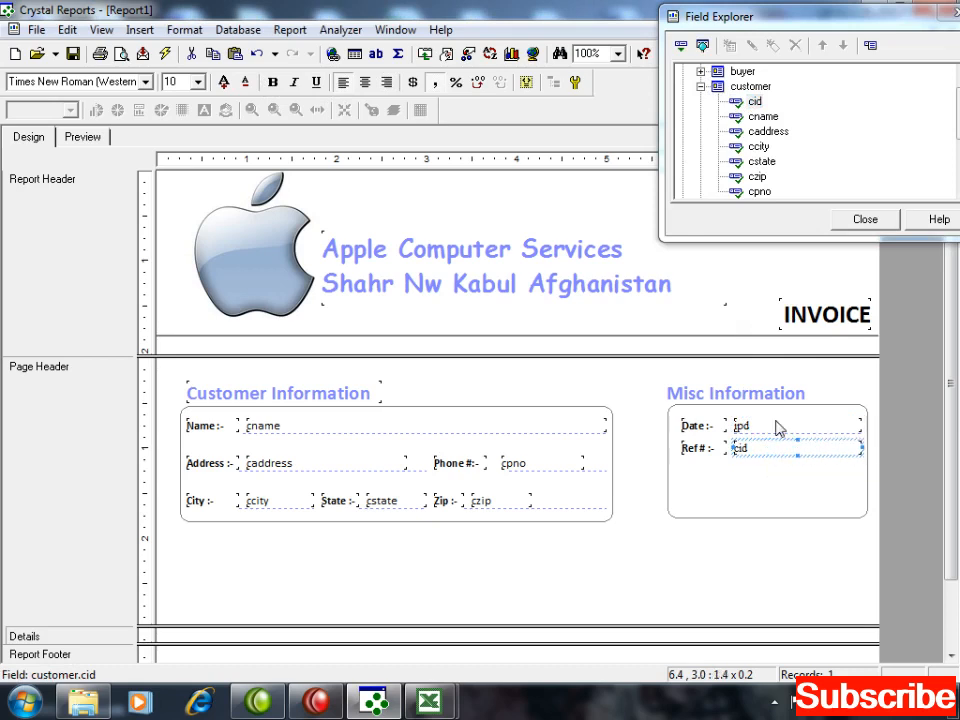
# Step: Format the ipd and cid fields in the Misc Information box with the Calibri (Baltic) font at size 9
pyautogui.click(775, 425)
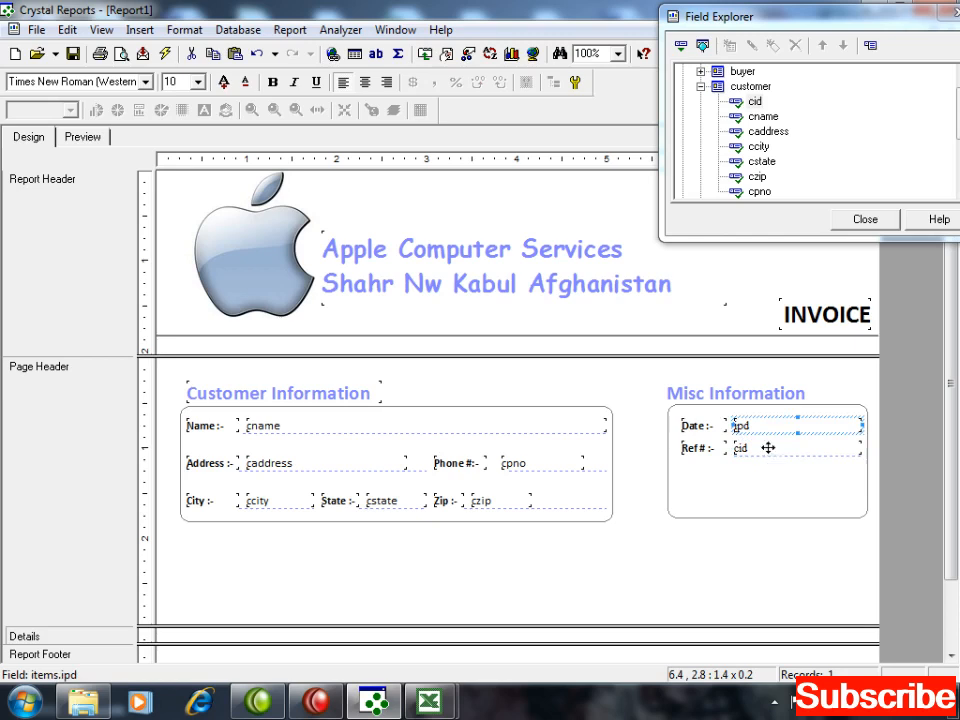
pyautogui.click(770, 447)
pyautogui.keyDown('ctrl'); pyautogui.click(758, 425); pyautogui.keyUp('ctrl')
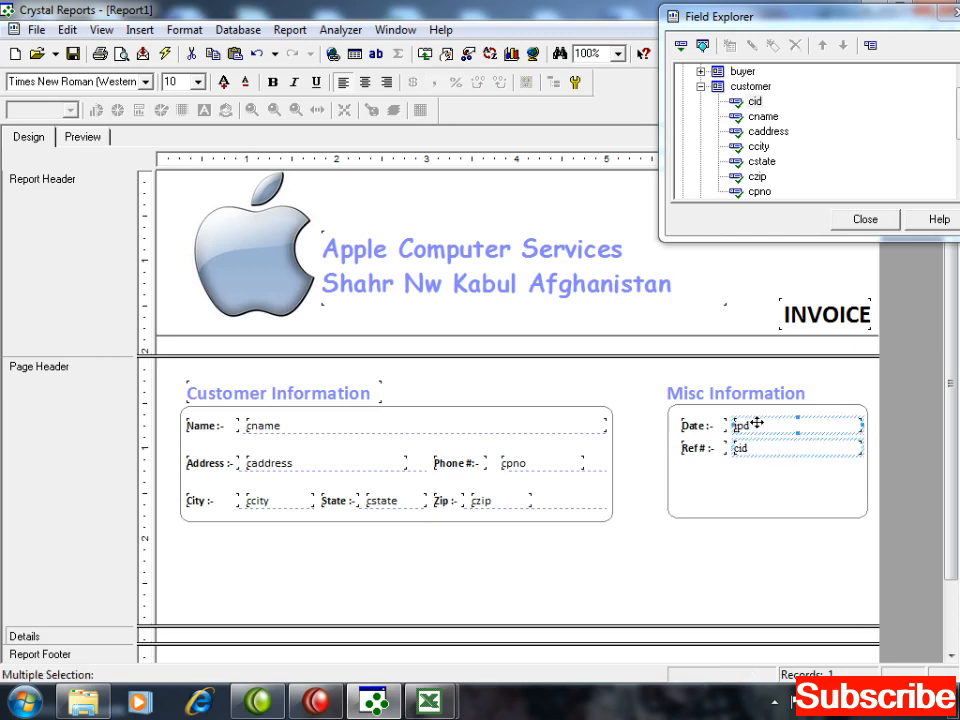
pyautogui.click(198, 82)
pyautogui.scroll(1, 200, 104)
pyautogui.click(183, 111)
pyautogui.click(146, 82)
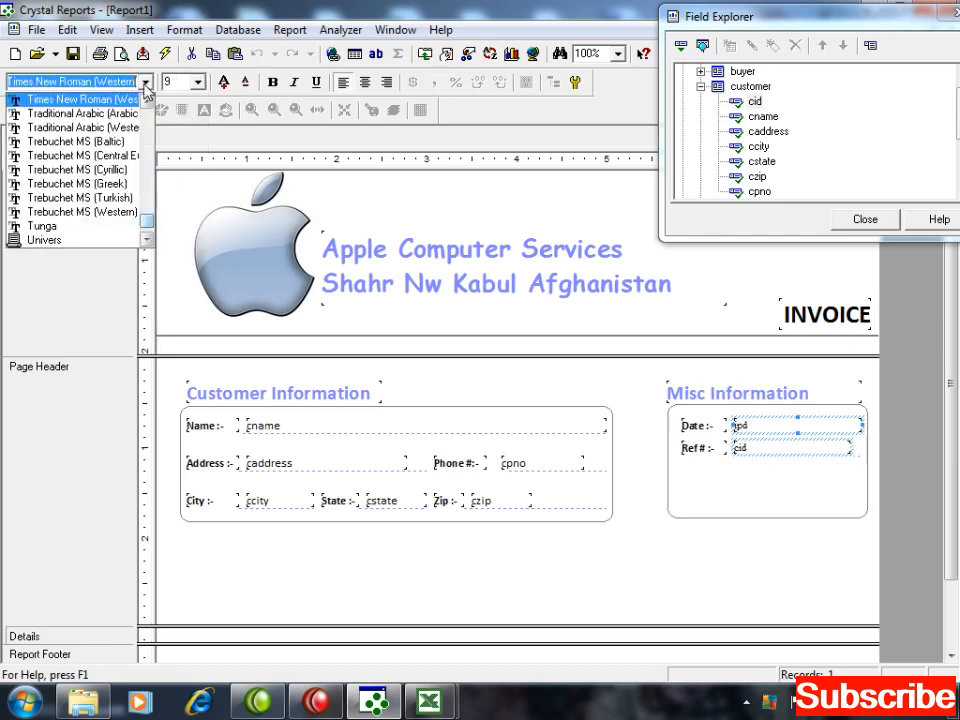
pyautogui.write('ca')
pyautogui.press('Down')
pyautogui.press('Return')
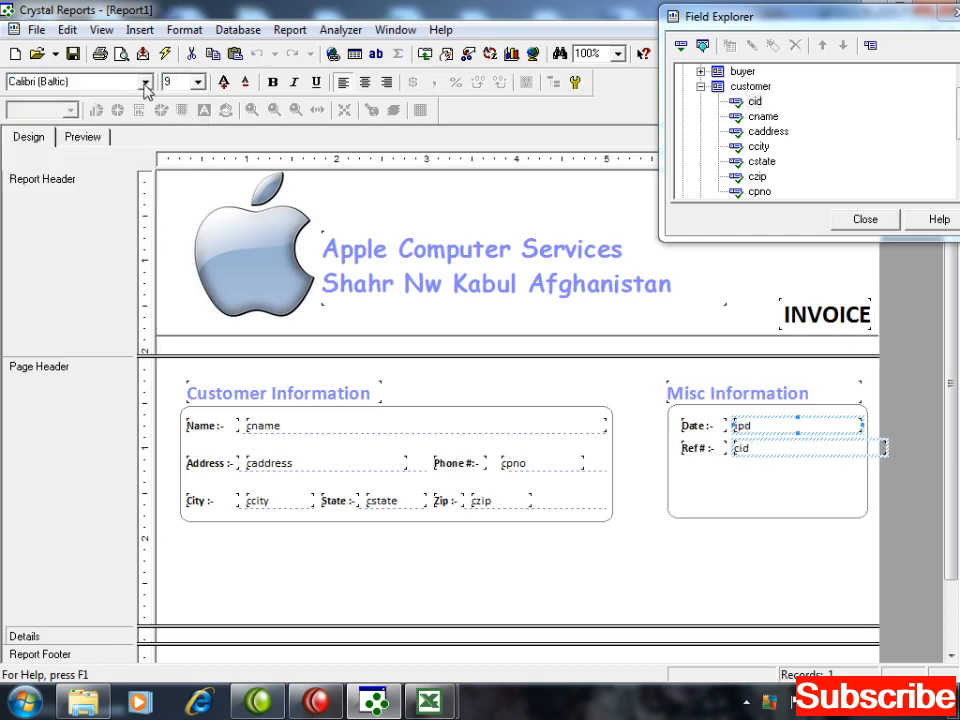
pyautogui.click(343, 352)
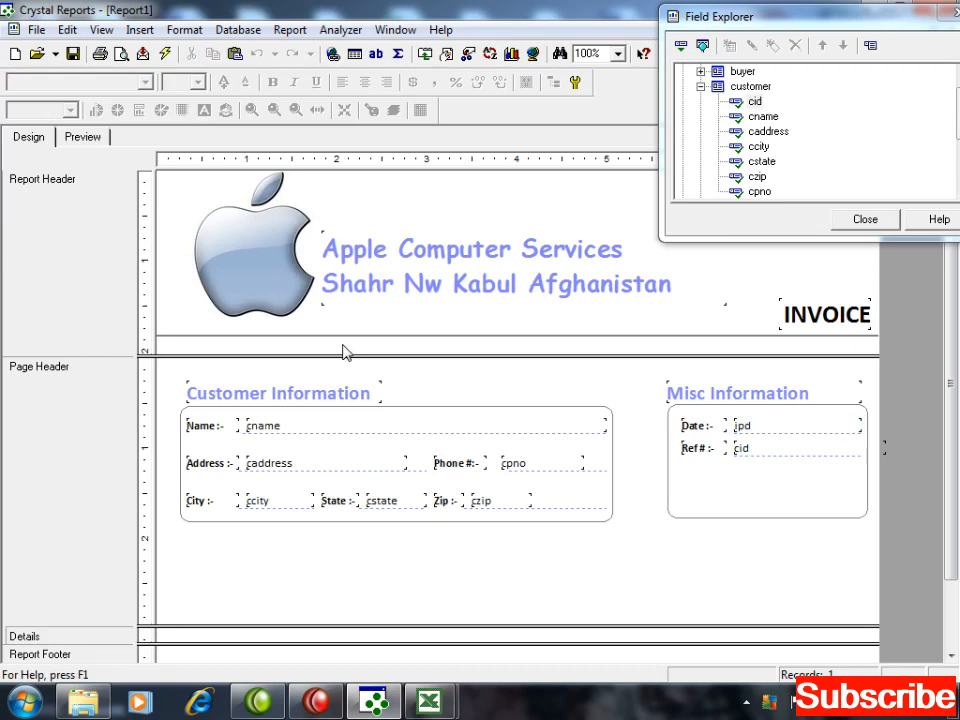
pyautogui.click(833, 446)
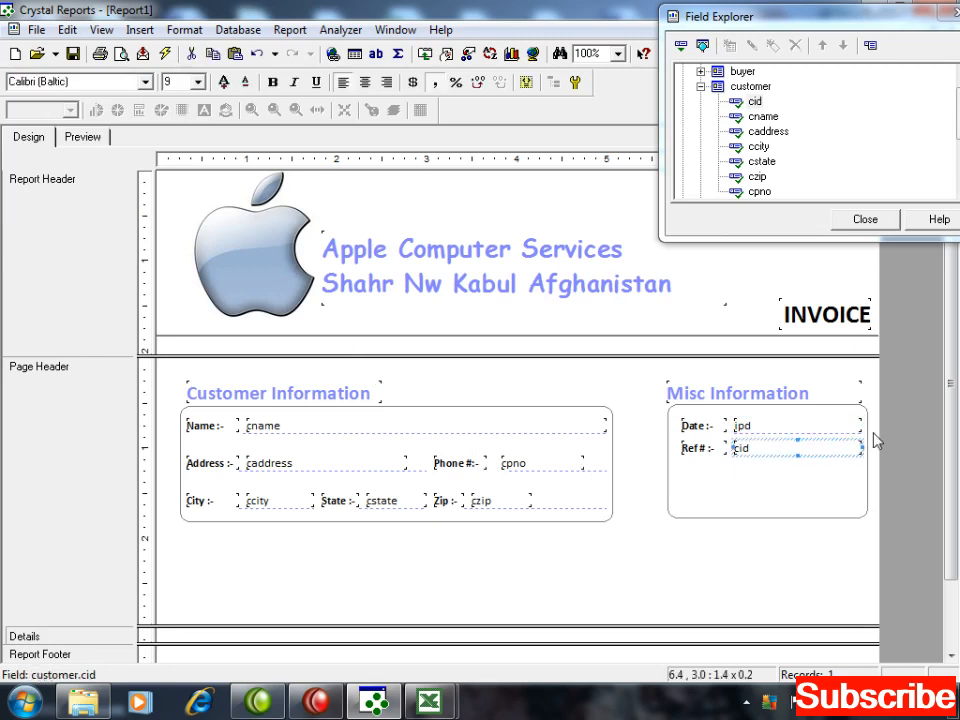
# Step: Preview the report and examine the invoice heading, the customer information and the Misc Information box
pyautogui.scroll(-3, 875, 440)
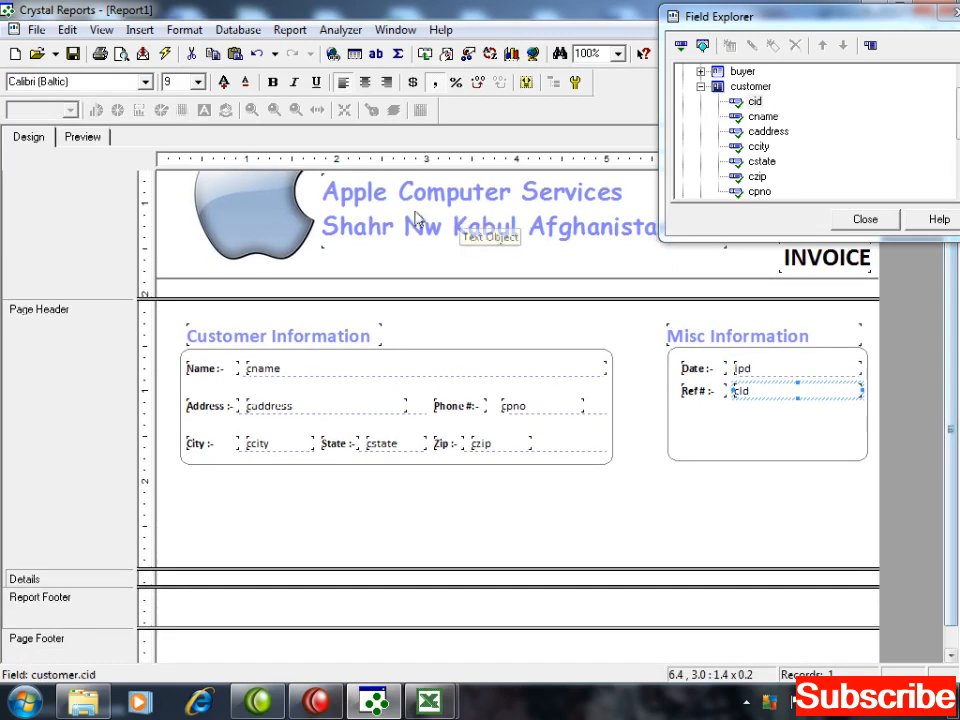
pyautogui.click(84, 138)
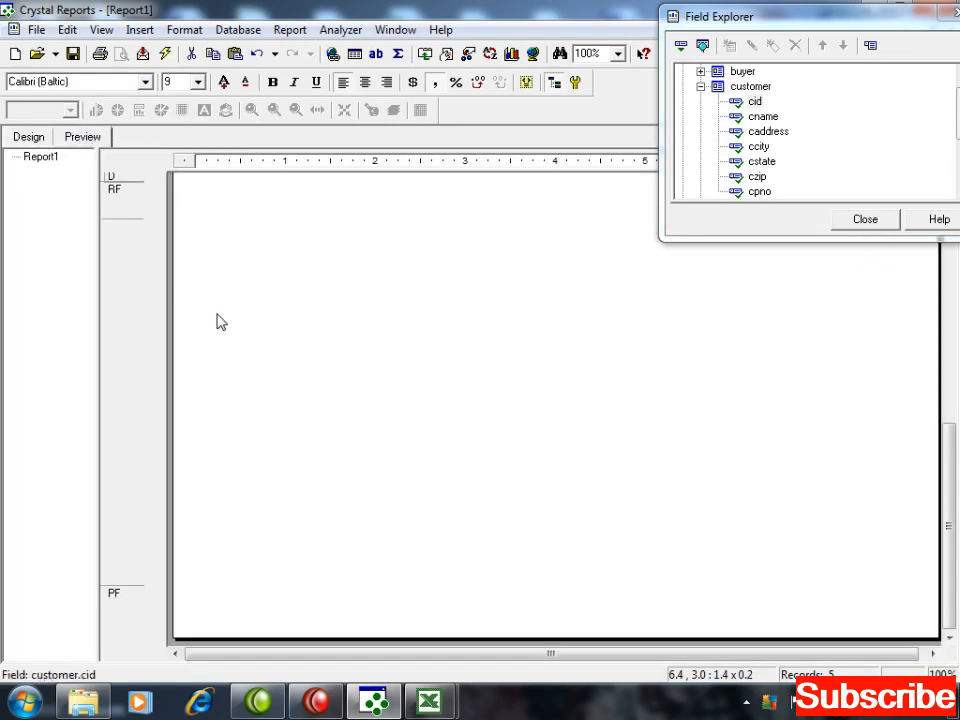
pyautogui.moveTo(875, 12); pyautogui.dragTo(574, 495)
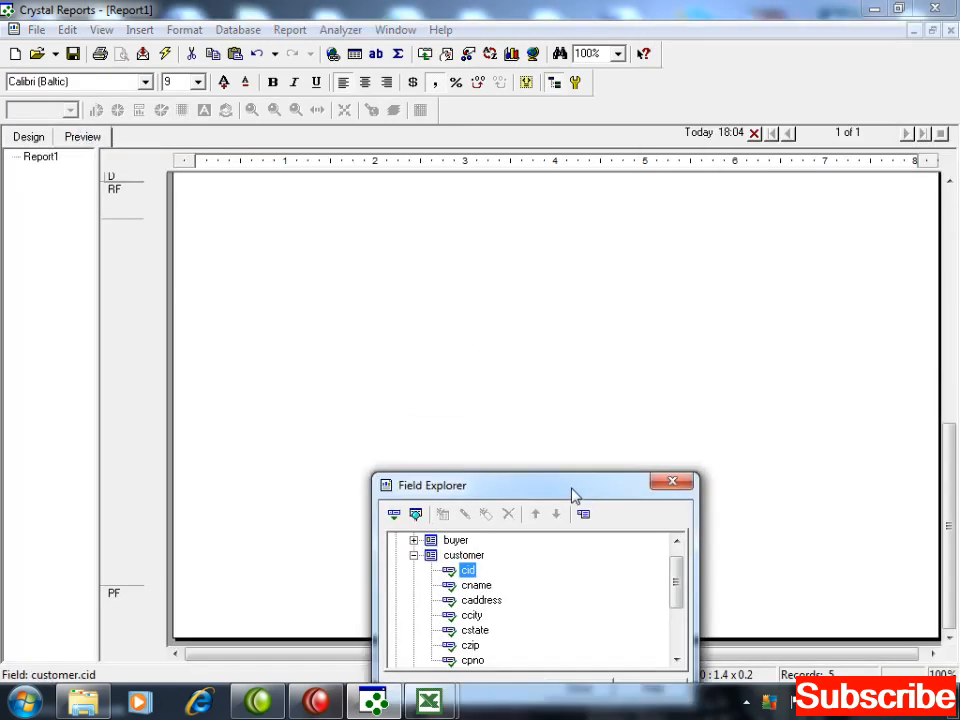
pyautogui.moveTo(949, 489); pyautogui.dragTo(946, 321)
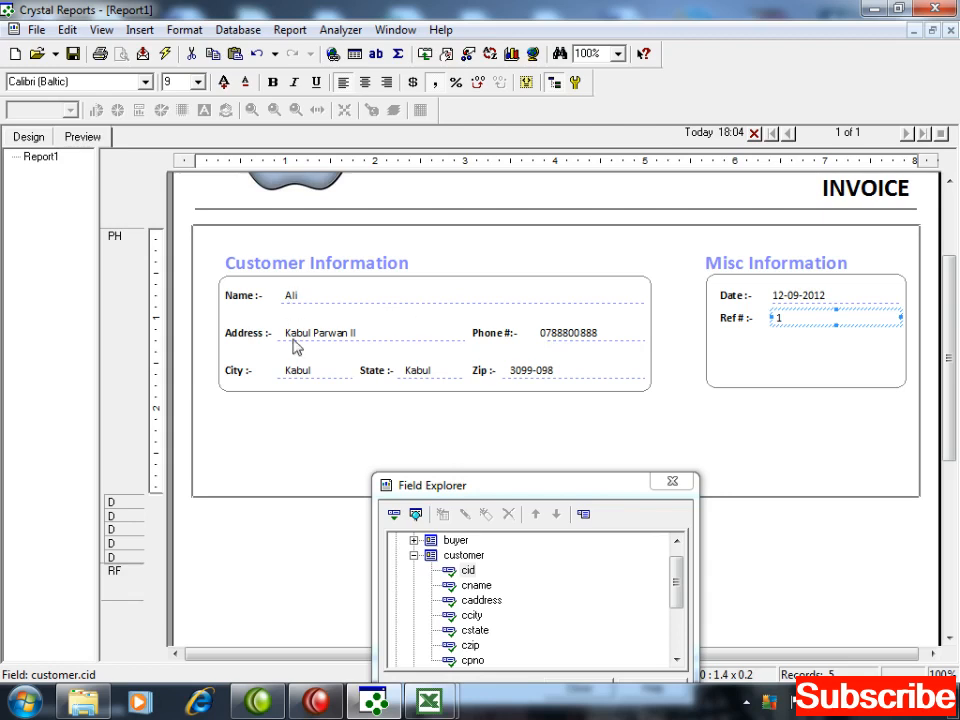
pyautogui.scroll(3, 780, 260)
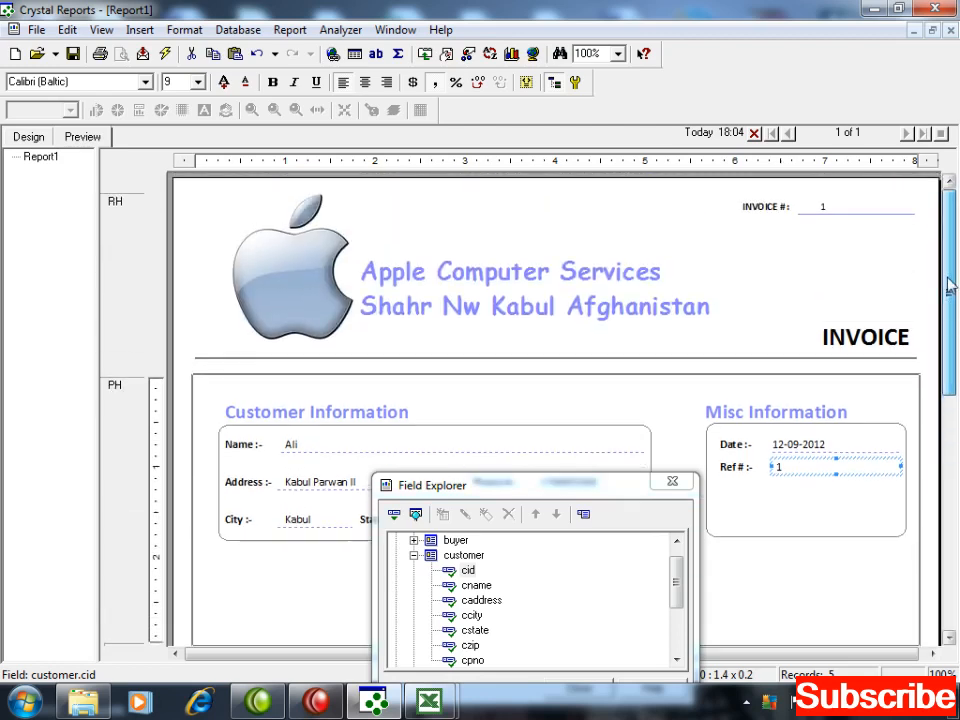
pyautogui.moveTo(947, 300); pyautogui.dragTo(946, 410)
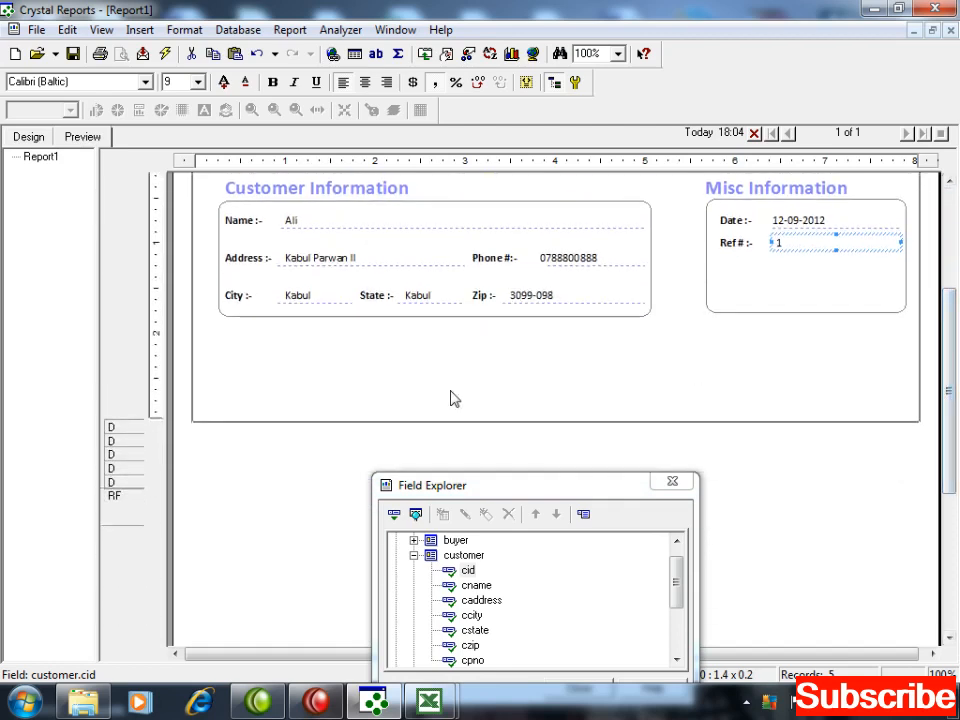
pyautogui.click(524, 360)
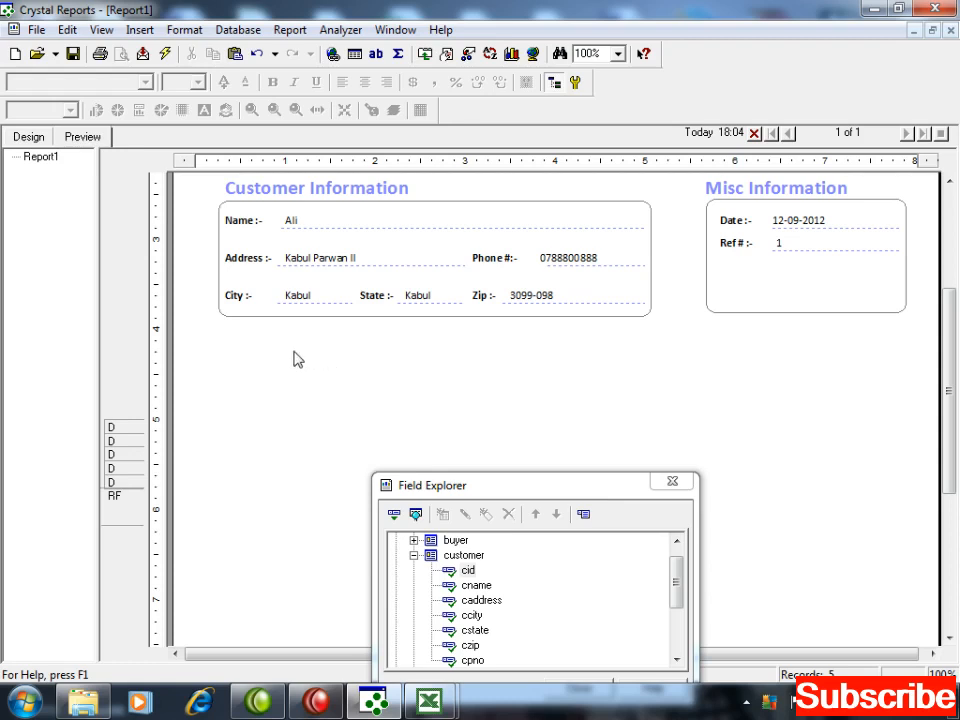
# Step: Copy the horizontal line under the INVOICE heading into the Page Header below both information boxes, flush with the left margin, and preview it
pyautogui.click(30, 139)
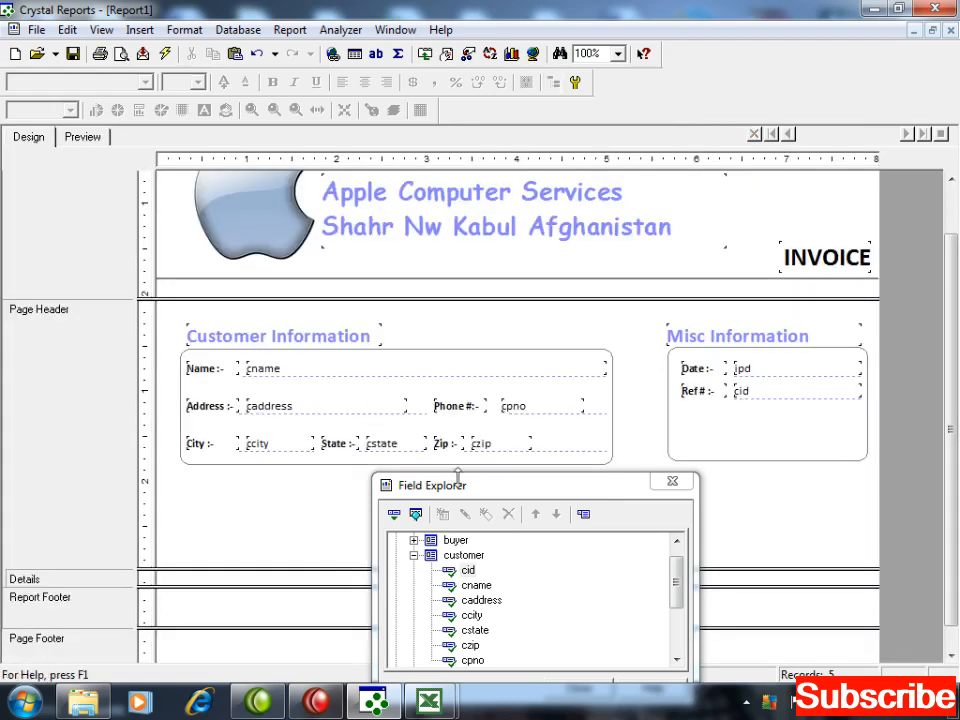
pyautogui.moveTo(463, 488); pyautogui.dragTo(617, 17)
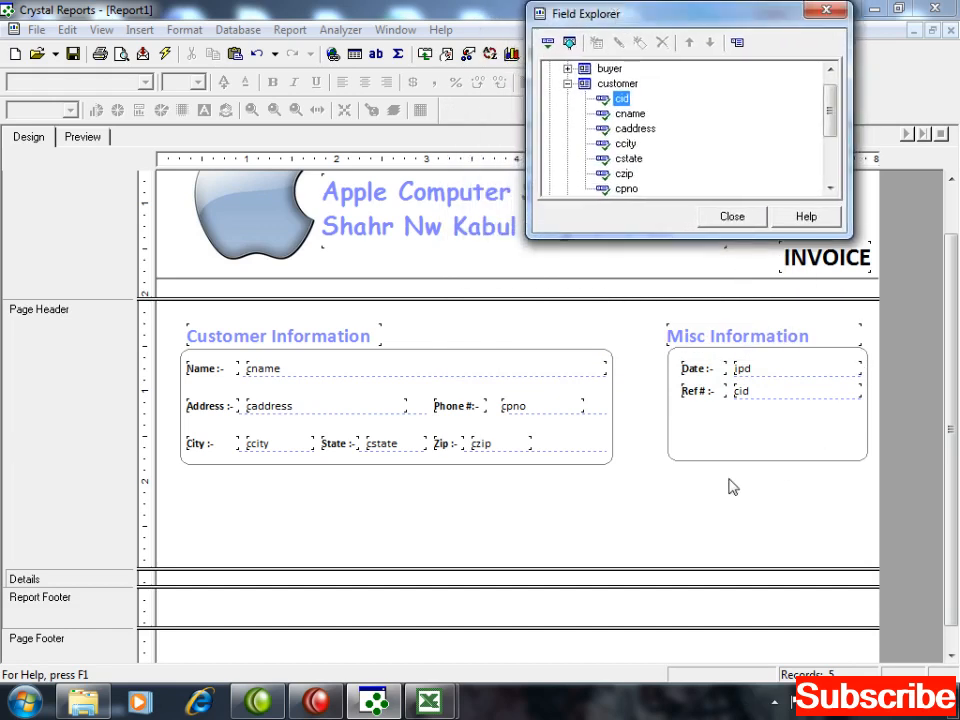
pyautogui.click(720, 278)
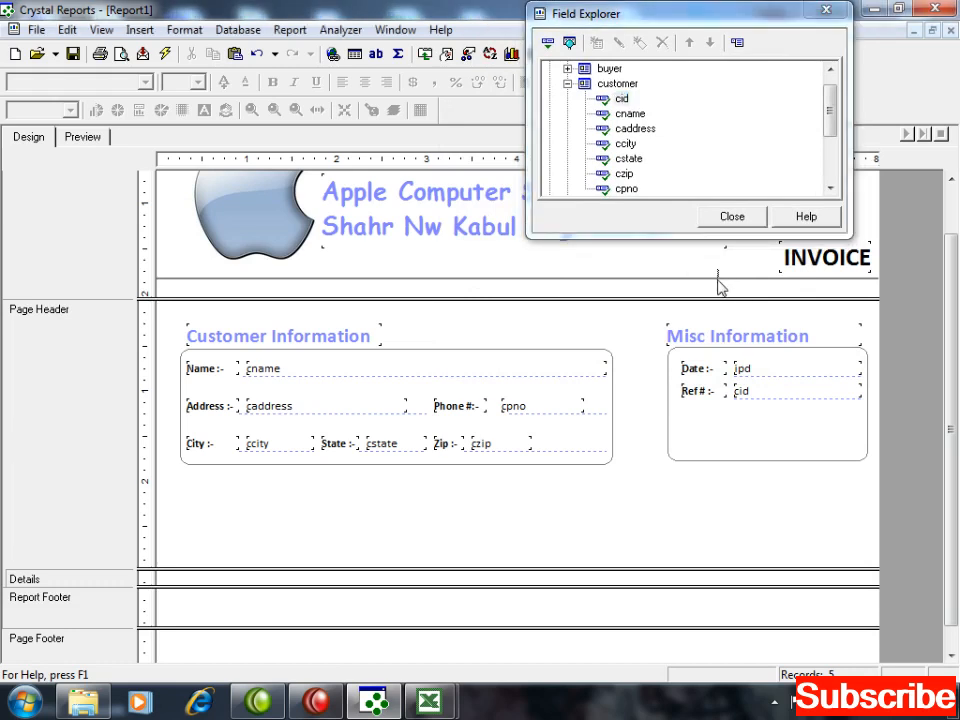
pyautogui.click(701, 284)
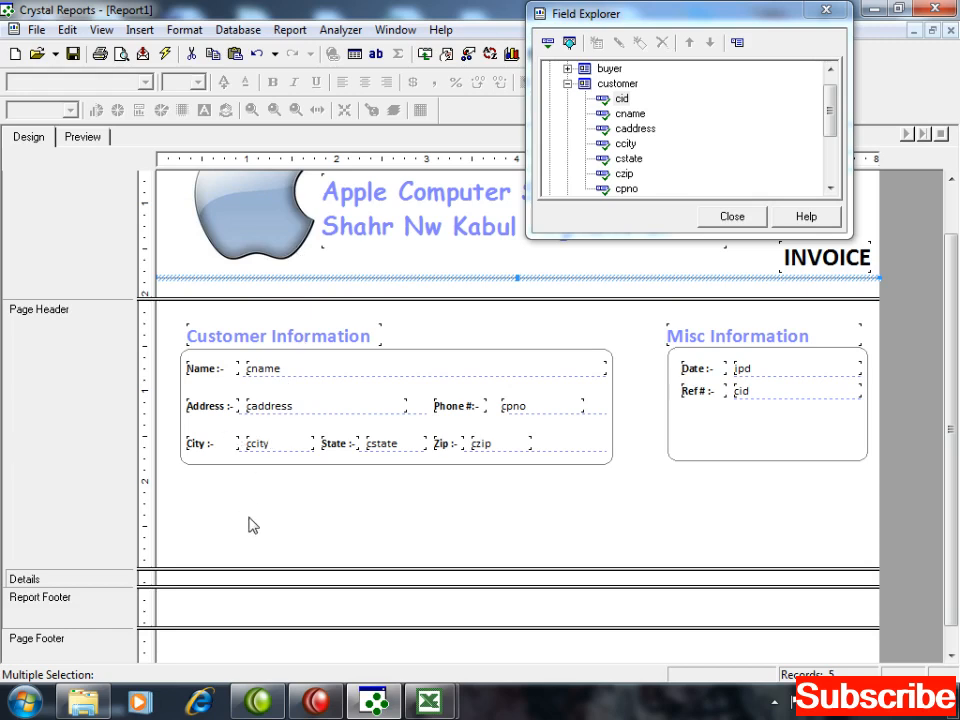
pyautogui.hotkey('ctrl', 'v')
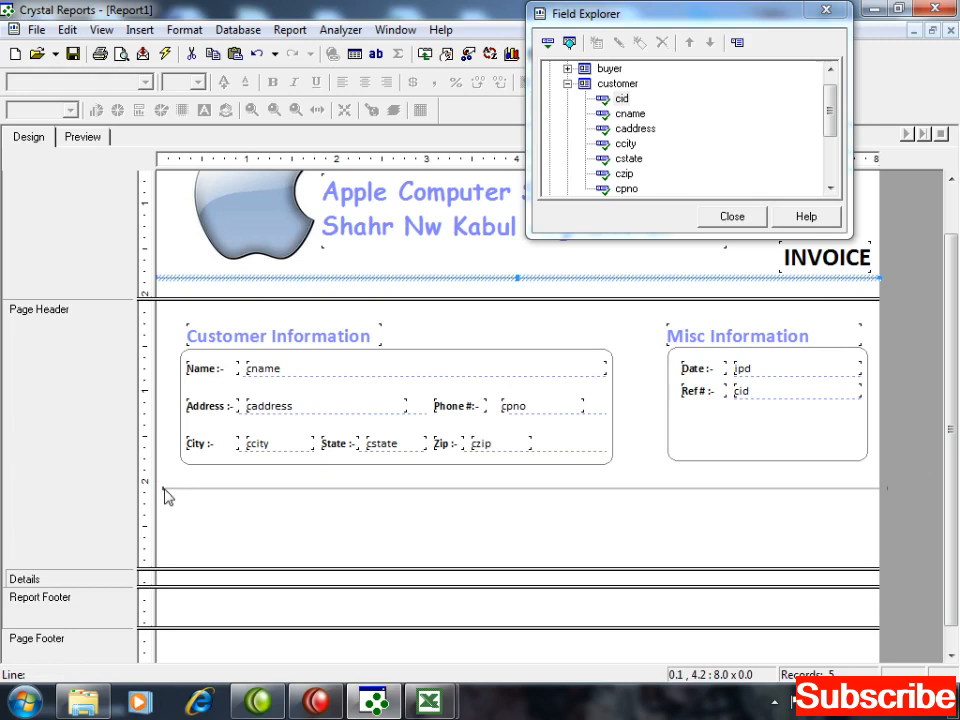
pyautogui.click(162, 488)
pyautogui.click(209, 524)
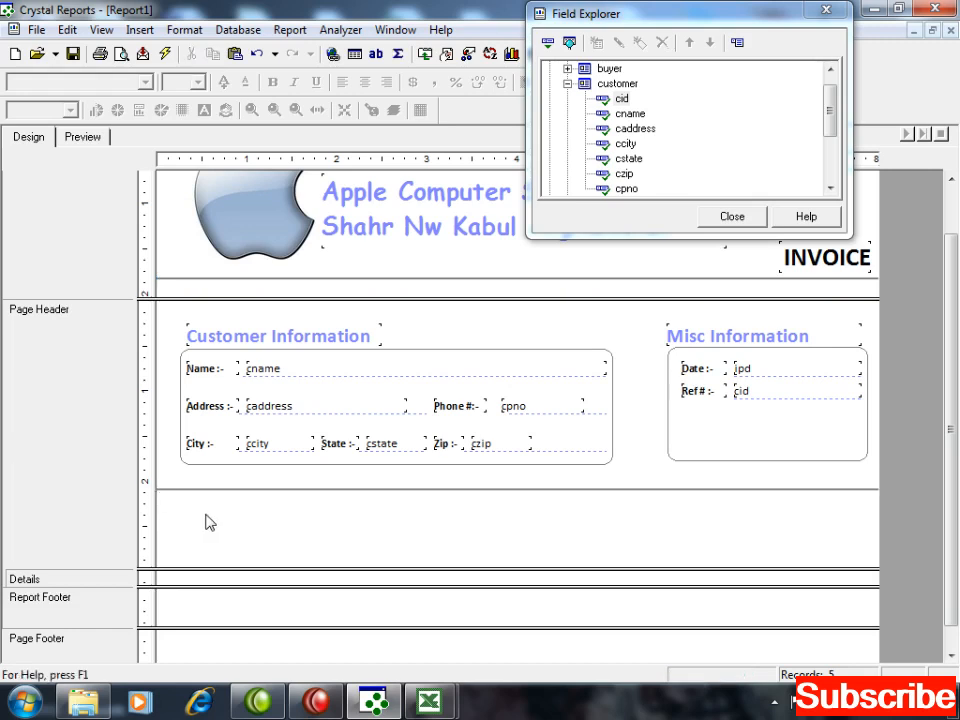
pyautogui.click(92, 138)
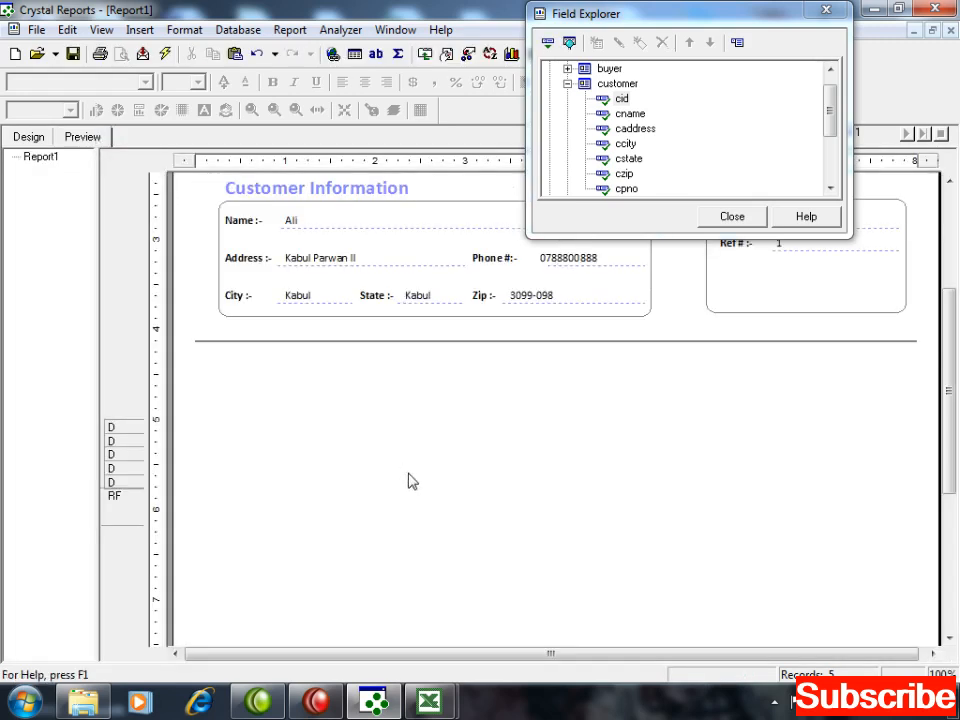
pyautogui.click(28, 137)
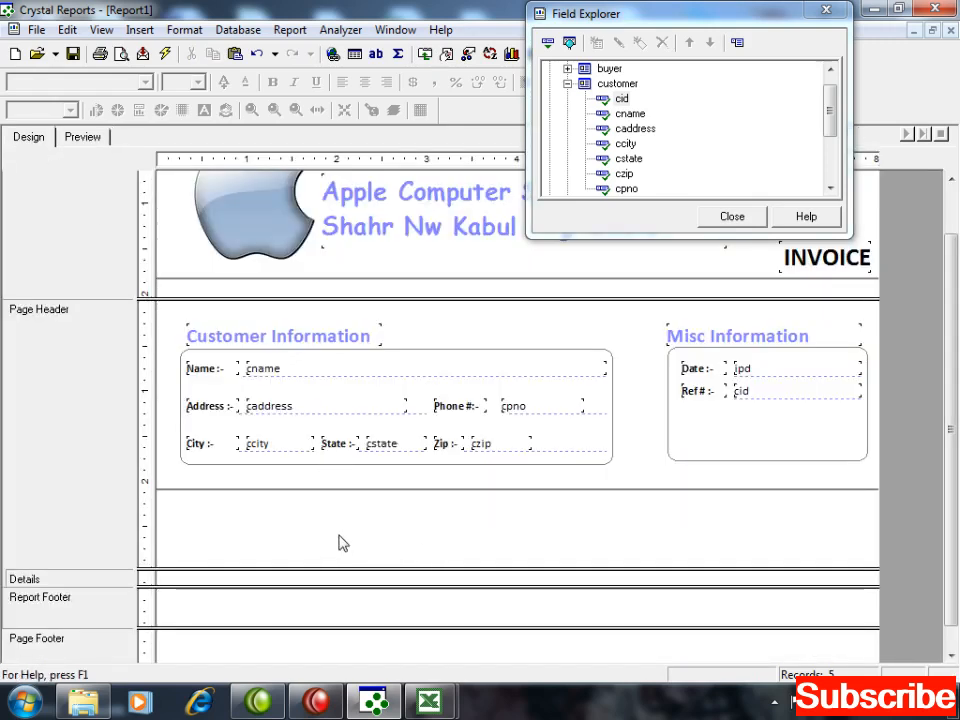
pyautogui.click(140, 32)
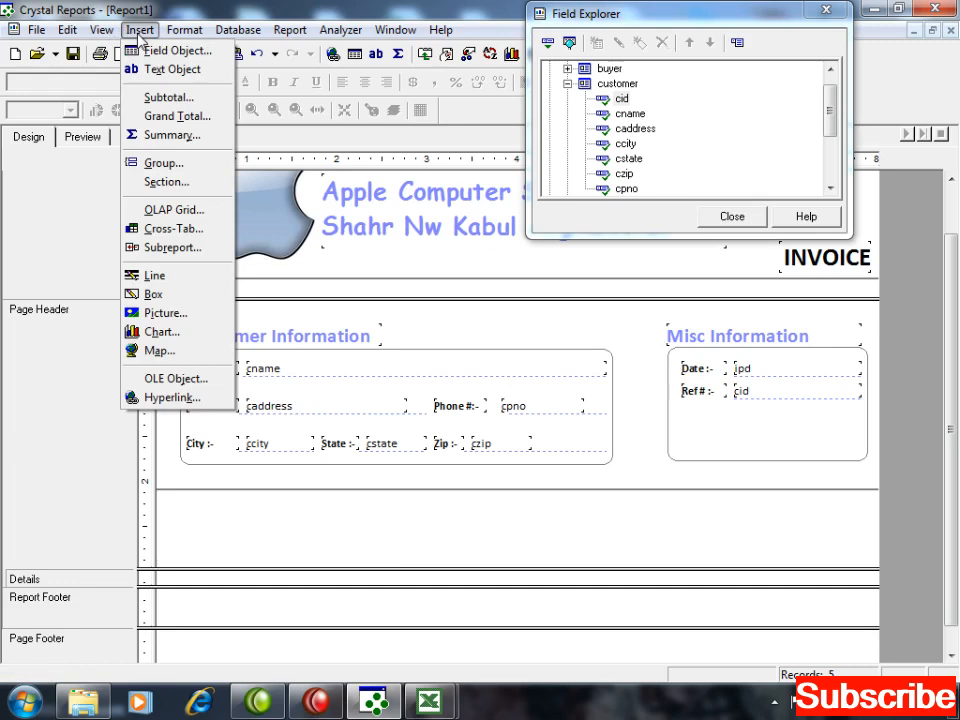
pyautogui.click(140, 295)
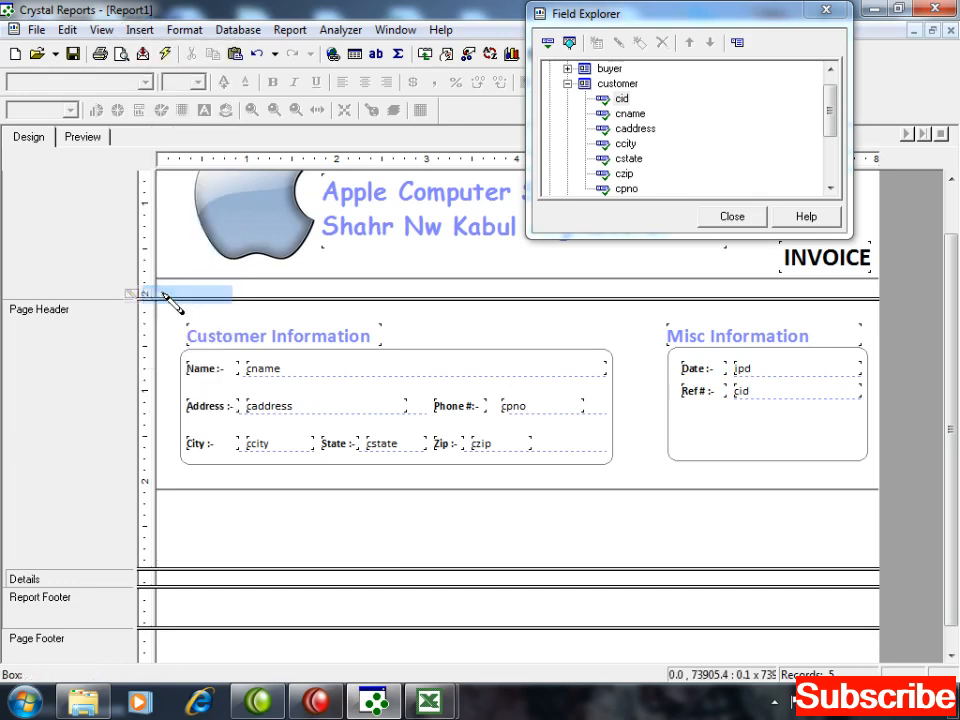
pyautogui.press('Escape')
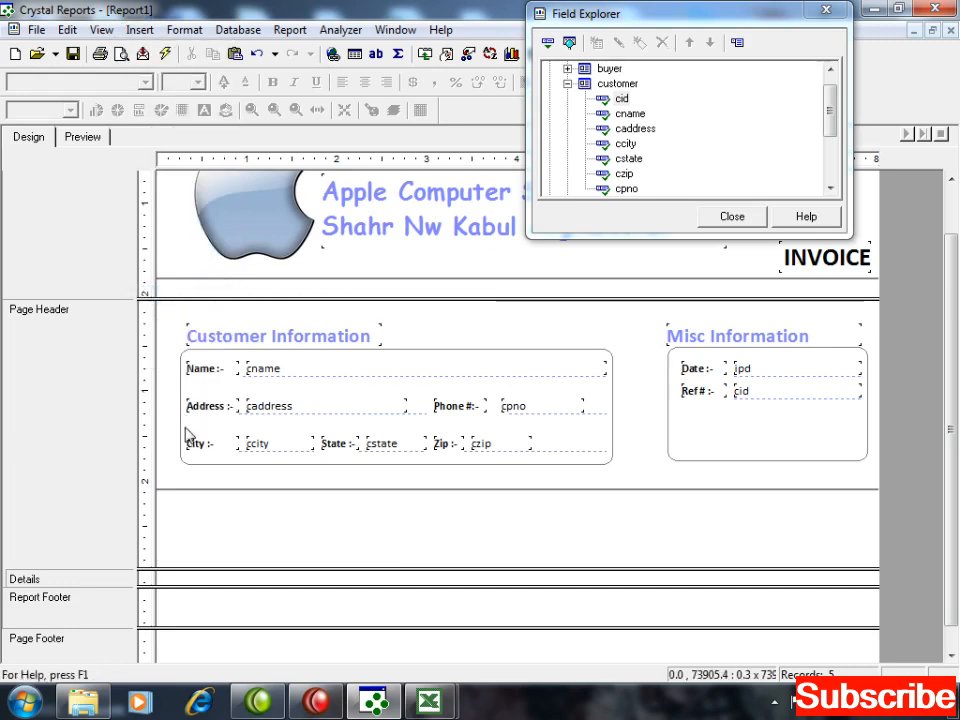
# Step: Copy the Customer Information box below the lower dividing line in the Page Header and reduce its height to about 0.4 inches
pyautogui.click(485, 349)
pyautogui.moveTo(485, 349); pyautogui.dragTo(214, 447)
pyautogui.hotkey('shift', 'Up')
pyautogui.hotkey('shift', 'Up')
pyautogui.hotkey('shift', 'Up')
pyautogui.hotkey('shift', 'Up')
pyautogui.hotkey('shift', 'Up')
pyautogui.hotkey('shift', 'Up')
pyautogui.hotkey('shift', 'Up')
pyautogui.hotkey('shift', 'Up')
pyautogui.hotkey('shift', 'Up')
pyautogui.hotkey('shift', 'Up')
pyautogui.hotkey('shift', 'Up')
pyautogui.hotkey('shift', 'Up')
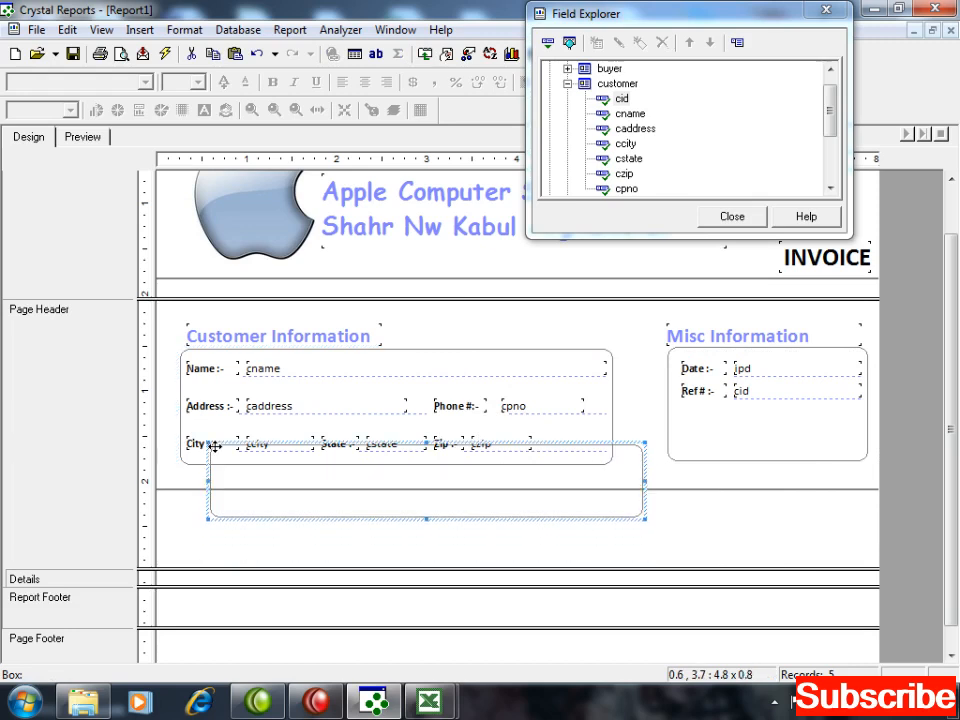
pyautogui.hotkey('shift', 'Down')
pyautogui.press('Down')
pyautogui.press('Down')
pyautogui.press('Down')
pyautogui.press('Down')
pyautogui.press('Down')
pyautogui.press('Down')
pyautogui.press('Down')
pyautogui.press('Left')
pyautogui.press('Left')
pyautogui.press('Left')
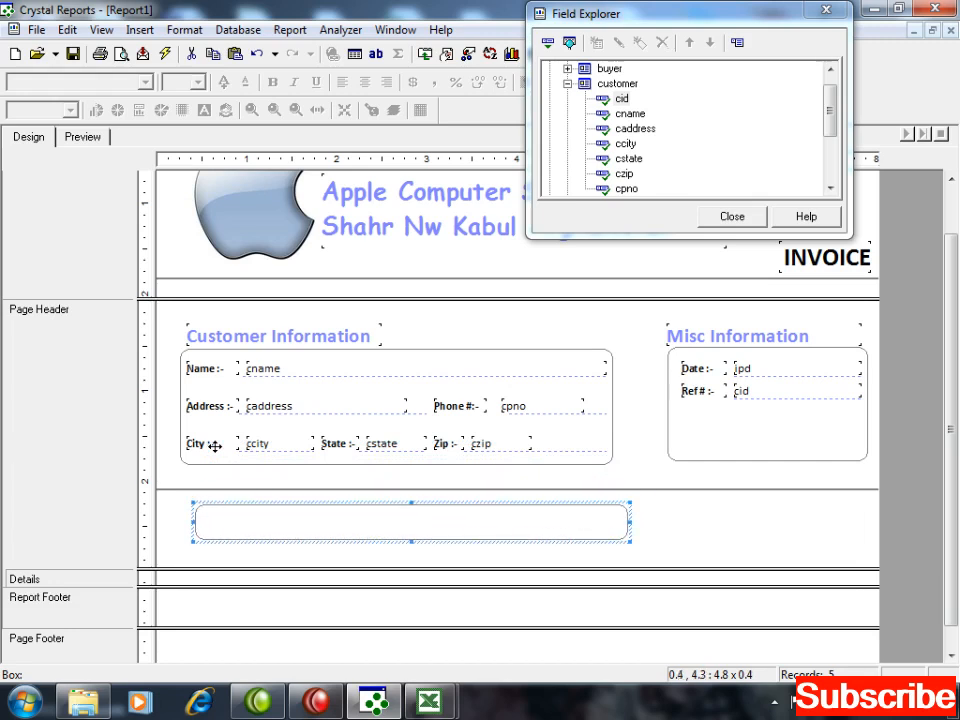
# Step: Resize the copied box to about 7.7 by 0.3 inches, spanning from the customer box's left edge to the Misc box's right edge
pyautogui.hotkey('shift', 'Up')
pyautogui.hotkey('shift', 'Right')
pyautogui.hotkey('shift', 'Right')
pyautogui.hotkey('shift', 'Right')
pyautogui.hotkey('shift', 'Right')
pyautogui.hotkey('shift', 'Right')
pyautogui.hotkey('shift', 'Right')
pyautogui.hotkey('shift', 'Right')
pyautogui.hotkey('shift', 'Right')
pyautogui.hotkey('shift', 'Right')
pyautogui.hotkey('shift', 'Right')
pyautogui.hotkey('shift', 'Right')
pyautogui.hotkey('shift', 'Right')
pyautogui.hotkey('shift', 'Right')
pyautogui.hotkey('shift', 'Right')
pyautogui.hotkey('shift', 'Right')
pyautogui.hotkey('shift', 'Right')
pyautogui.hotkey('shift', 'Right')
pyautogui.hotkey('shift', 'Right')
pyautogui.hotkey('shift', 'Right')
pyautogui.hotkey('shift', 'Right')
pyautogui.hotkey('shift', 'Right')
pyautogui.hotkey('shift', 'Right')
pyautogui.hotkey('shift', 'Right')
pyautogui.hotkey('shift', 'Right')
pyautogui.hotkey('shift', 'Right')
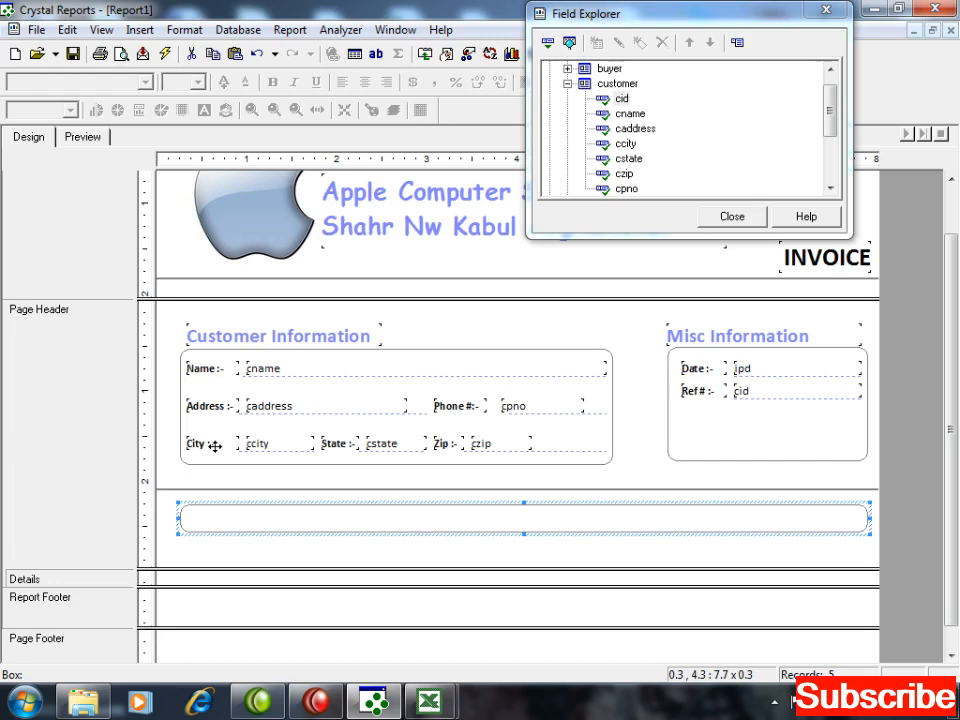
pyautogui.click(245, 559)
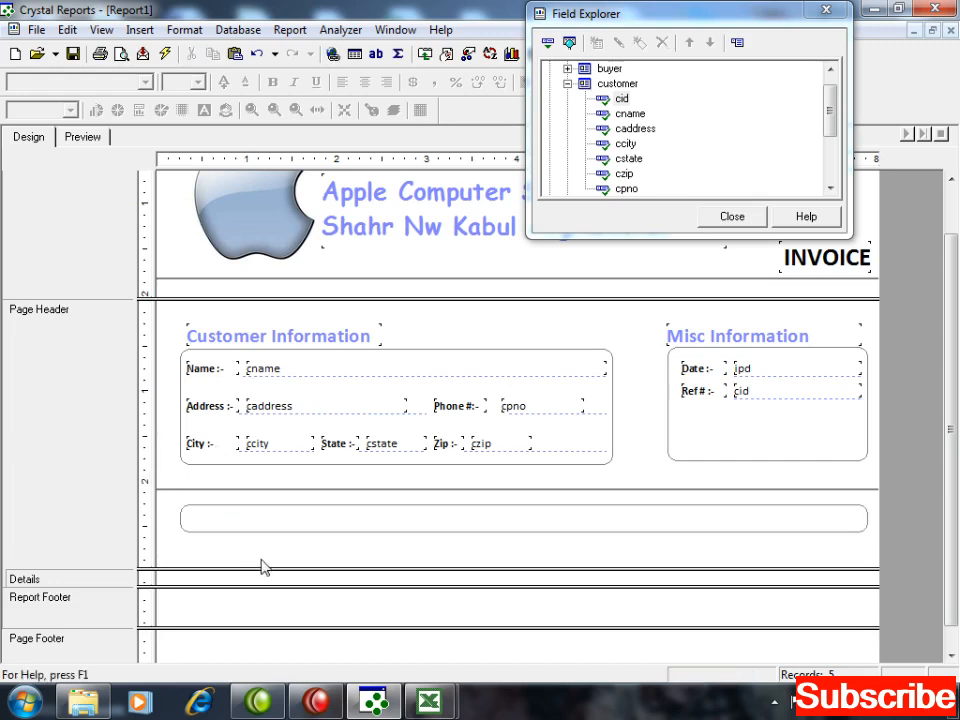
# Step: Draw a horizontal line about 7.6 inches long directly beneath the wide rounded box in the Page Header
pyautogui.click(214, 529)
pyautogui.click(221, 557)
pyautogui.click(139, 30)
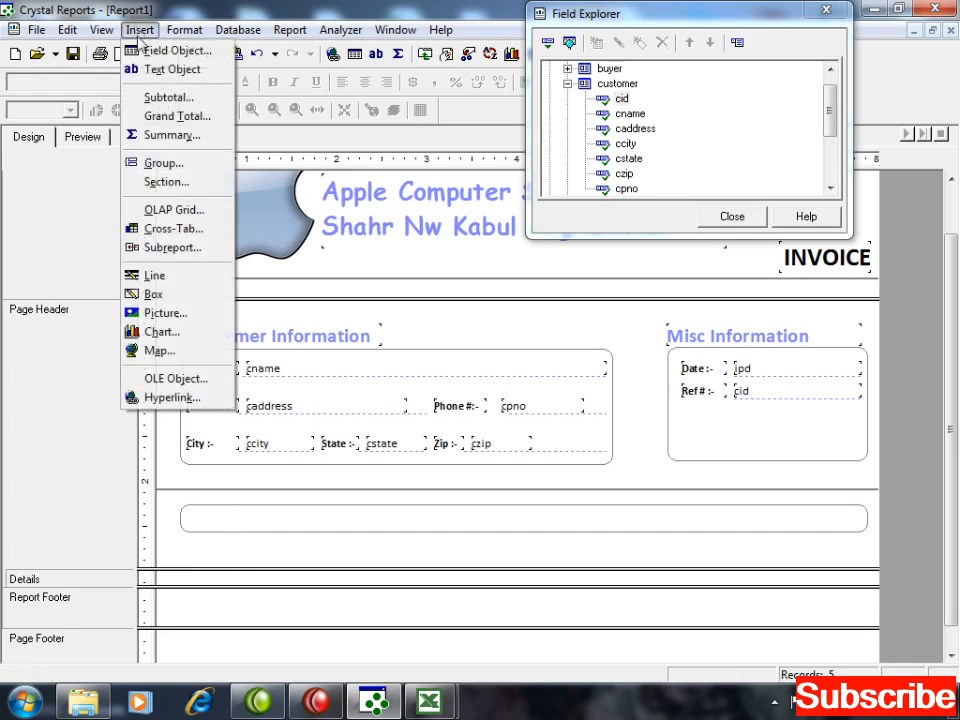
pyautogui.click(152, 275)
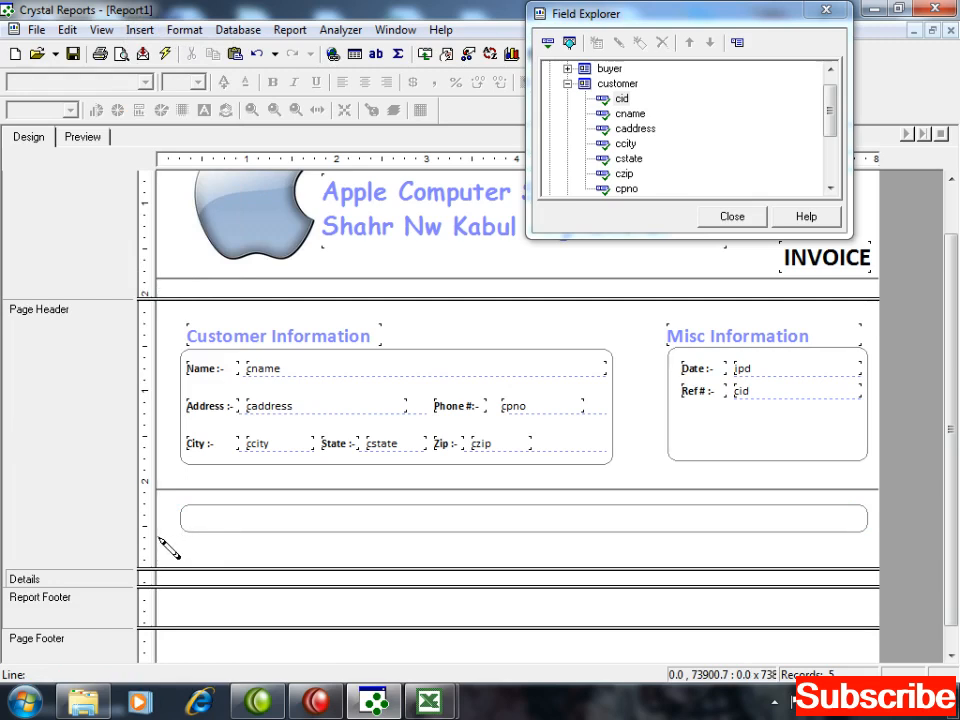
pyautogui.moveTo(159, 537); pyautogui.dragTo(188, 538)
pyautogui.moveTo(185, 539); pyautogui.dragTo(867, 536)
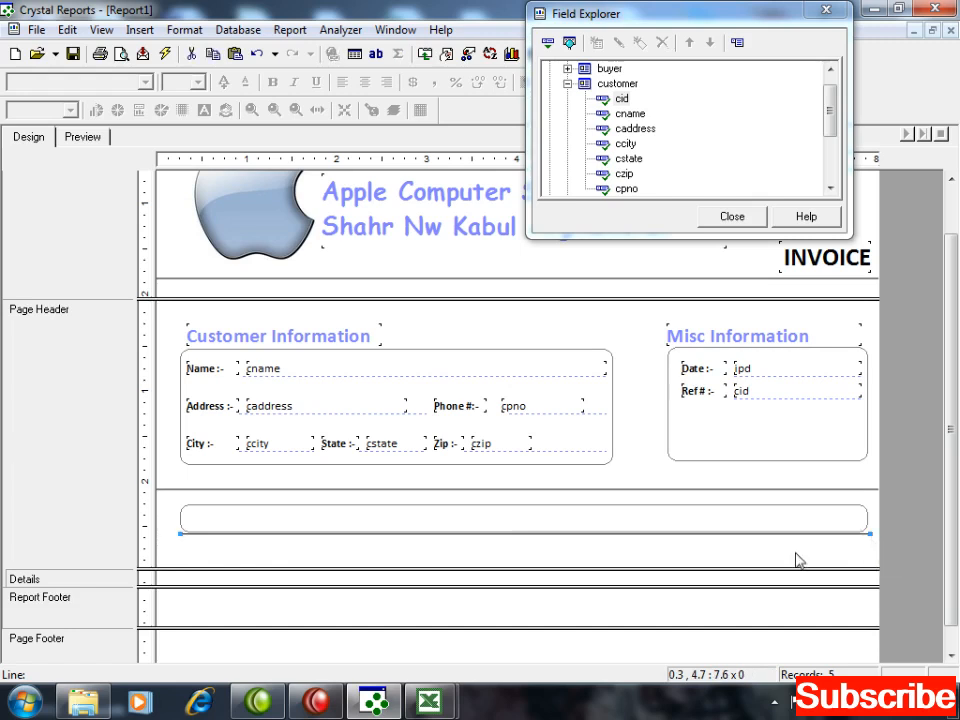
# Step: Format the horizontal line beneath the wide box in gray
pyautogui.rightClick(867, 537)
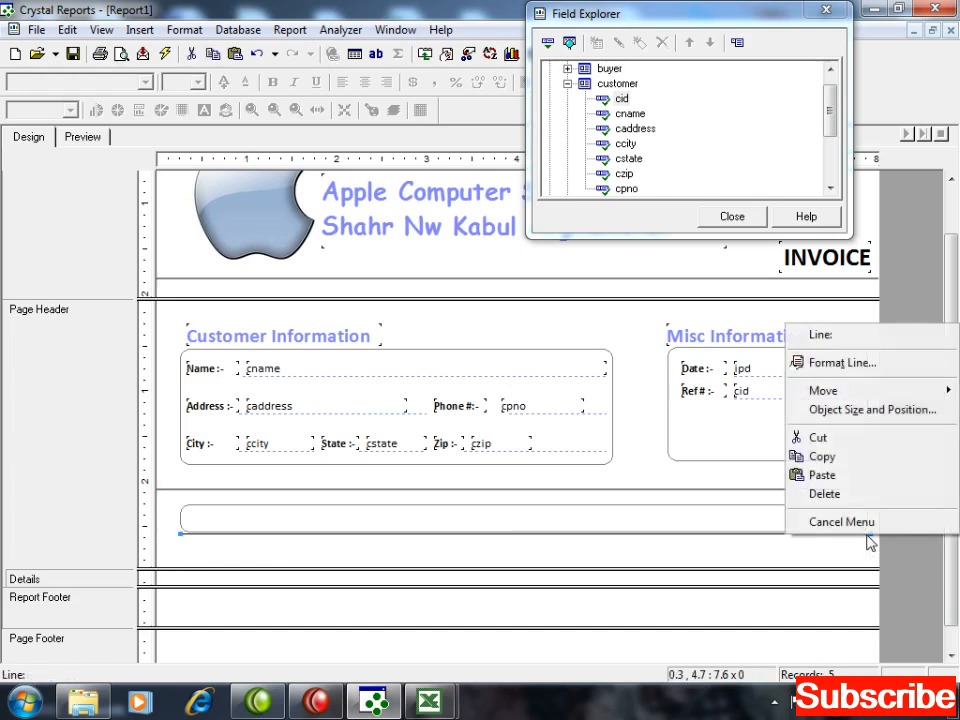
pyautogui.click(815, 363)
pyautogui.click(510, 306)
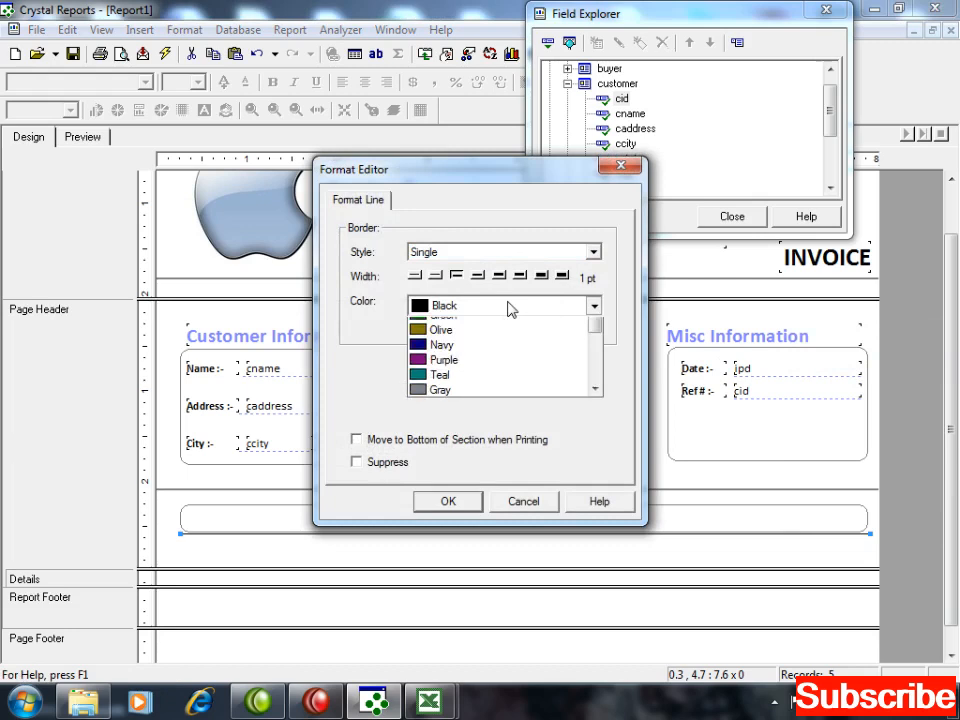
pyautogui.click(455, 427)
pyautogui.click(450, 503)
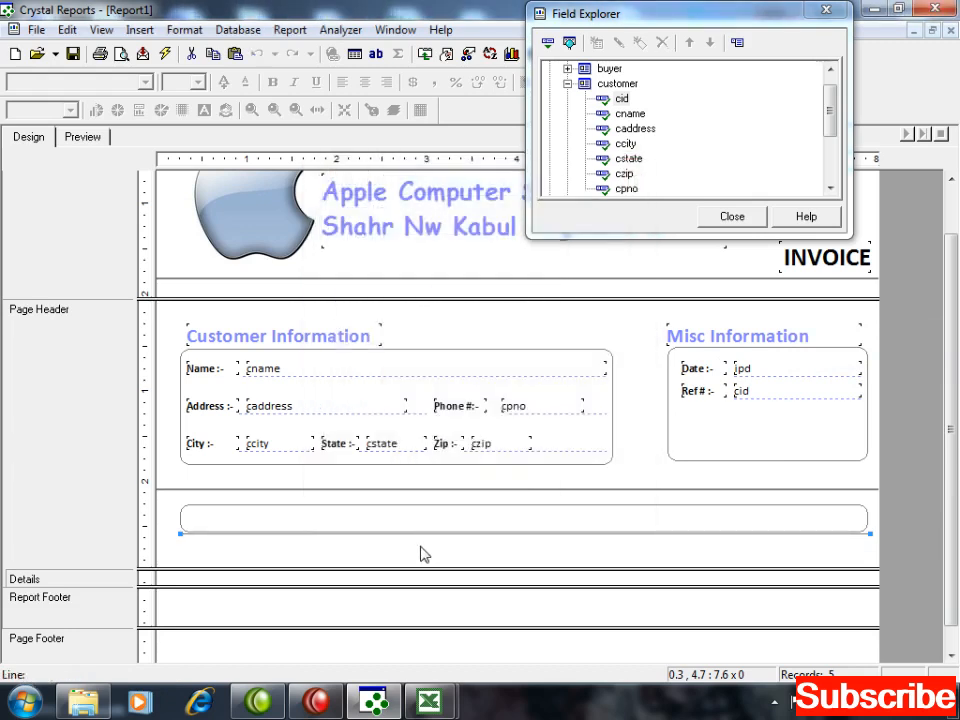
pyautogui.click(420, 553)
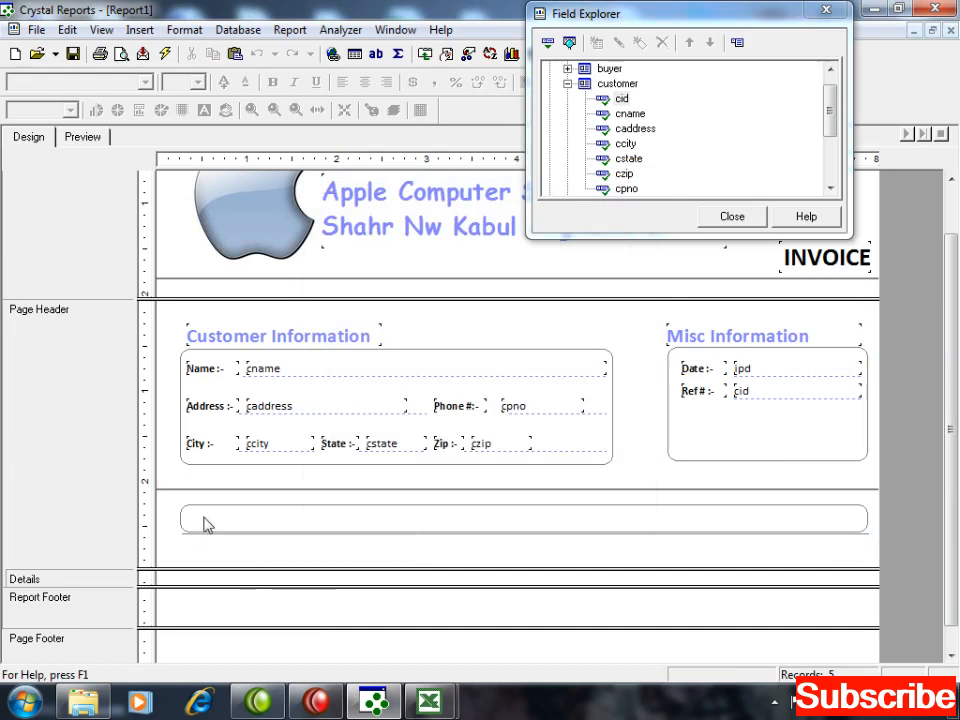
# Step: Launch Microsoft Excel and create a workbook from the Sales Invoice template
pyautogui.click(28, 698)
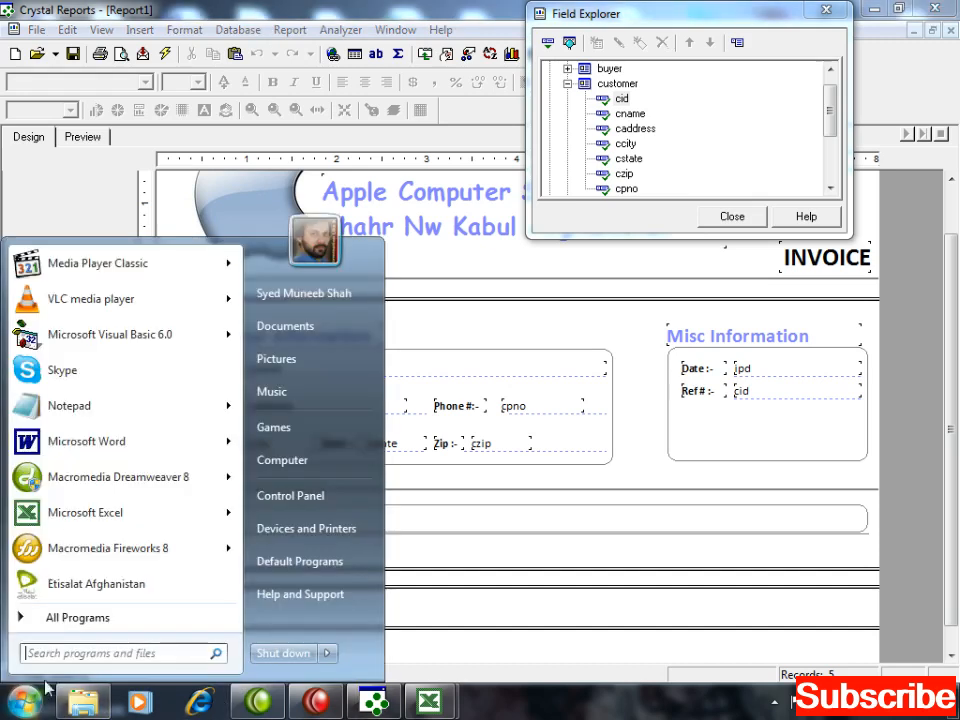
pyautogui.click(133, 617)
pyautogui.write('ex')
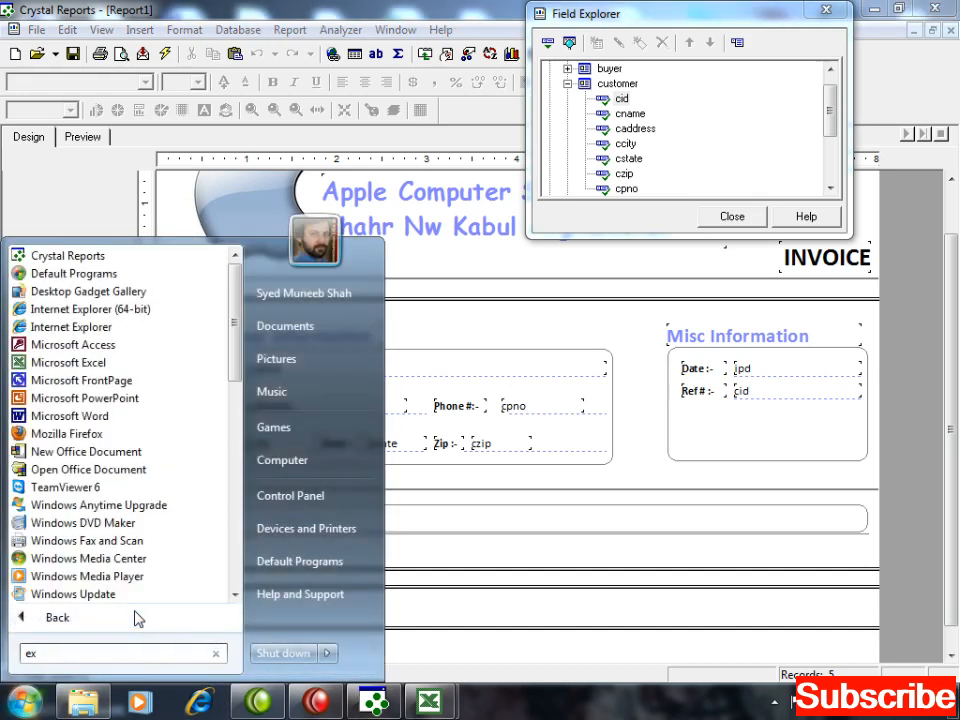
pyautogui.write('ce')
pyautogui.press('Return')
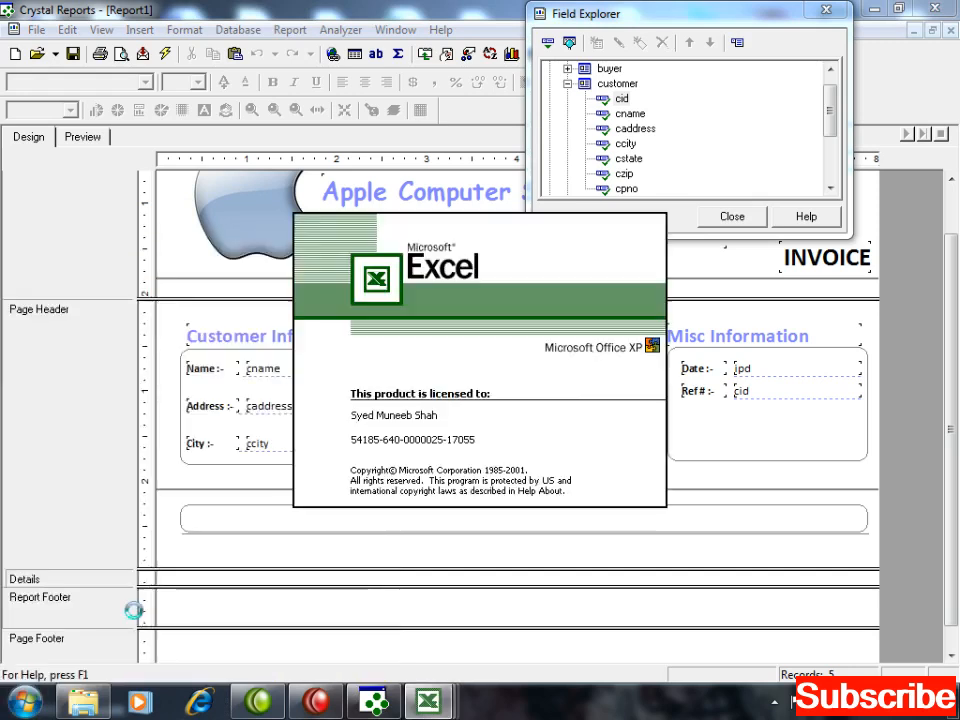
pyautogui.click(845, 310)
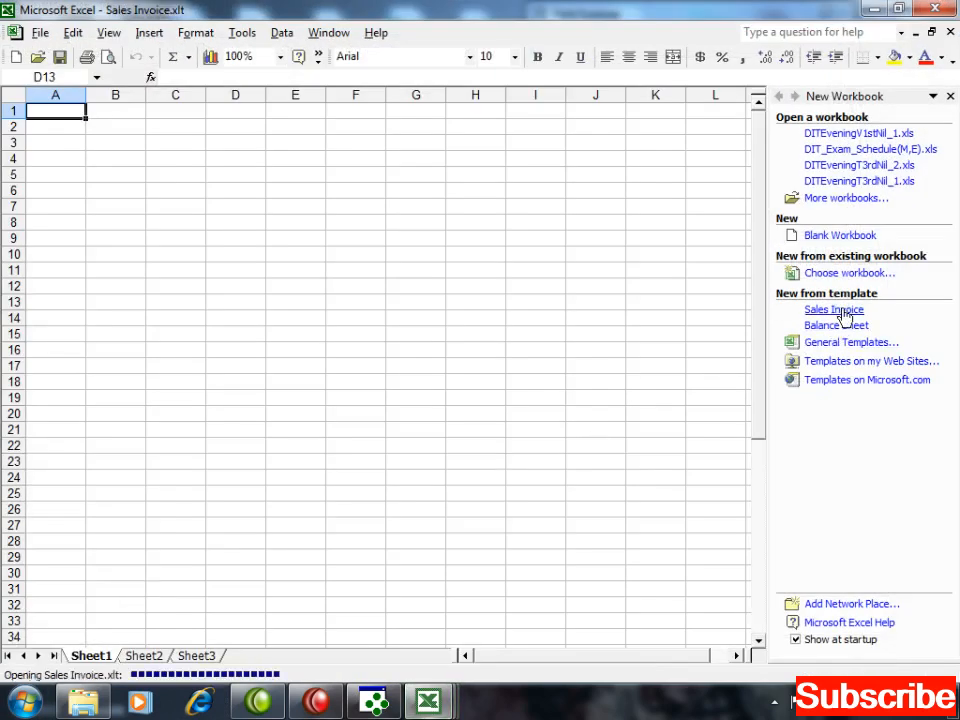
# Step: Examine the item table columns in the Sales Invoice template and switch back to Crystal Reports
pyautogui.click(164, 407)
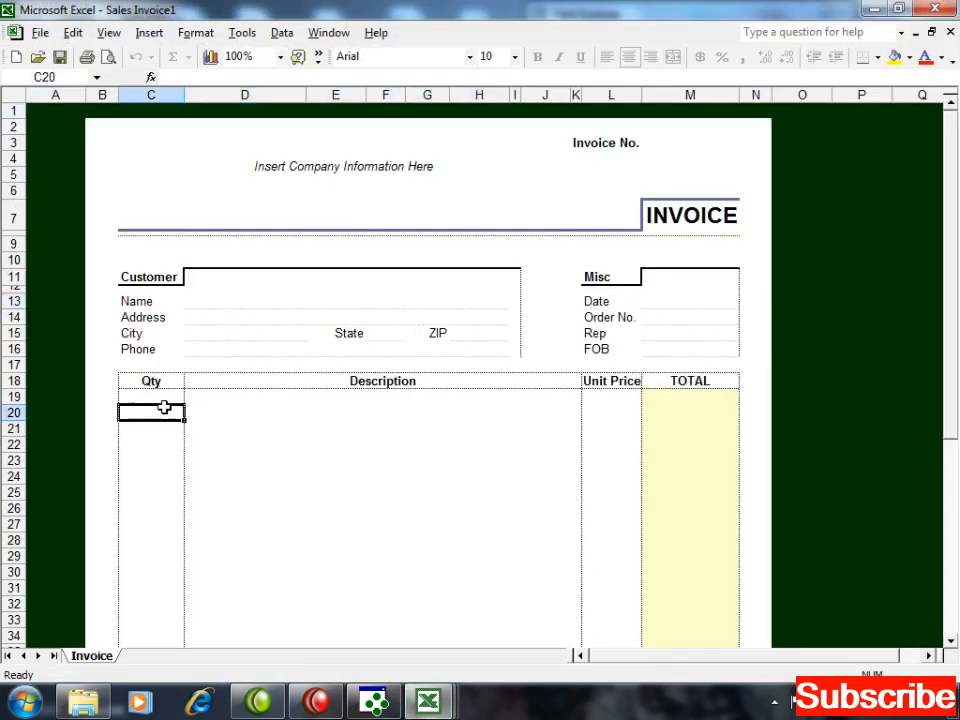
pyautogui.click(343, 398)
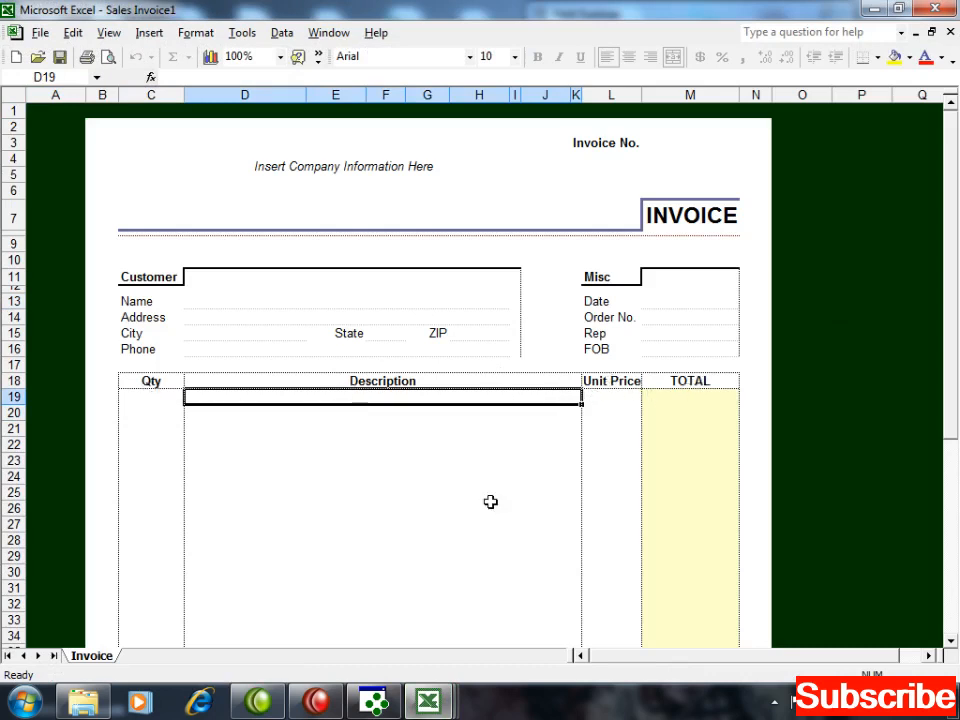
pyautogui.click(171, 426)
pyautogui.click(312, 436)
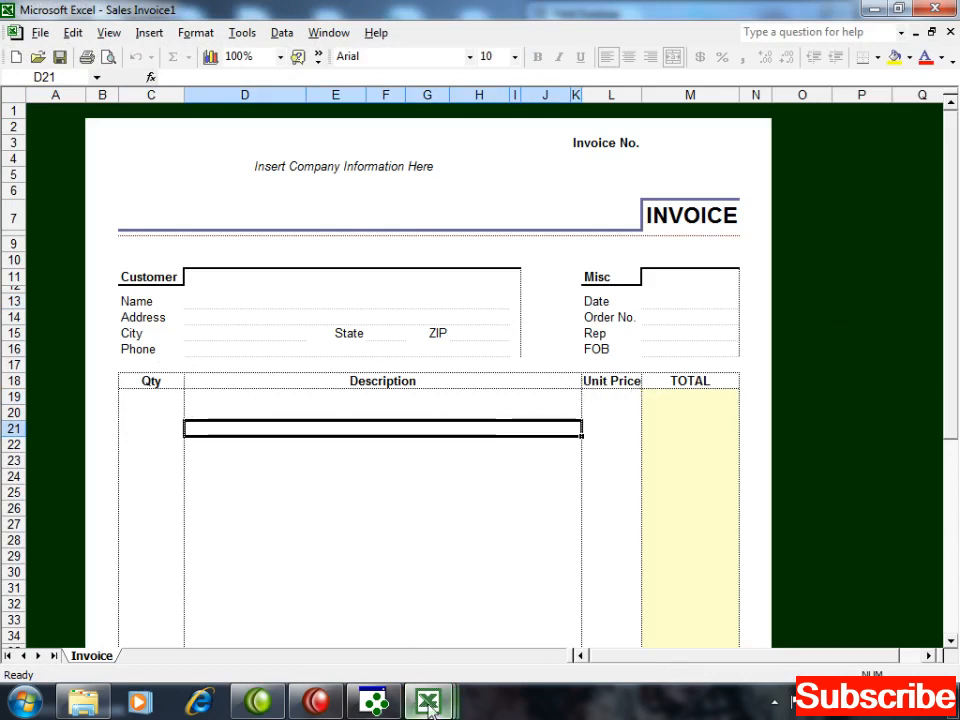
pyautogui.click(373, 700)
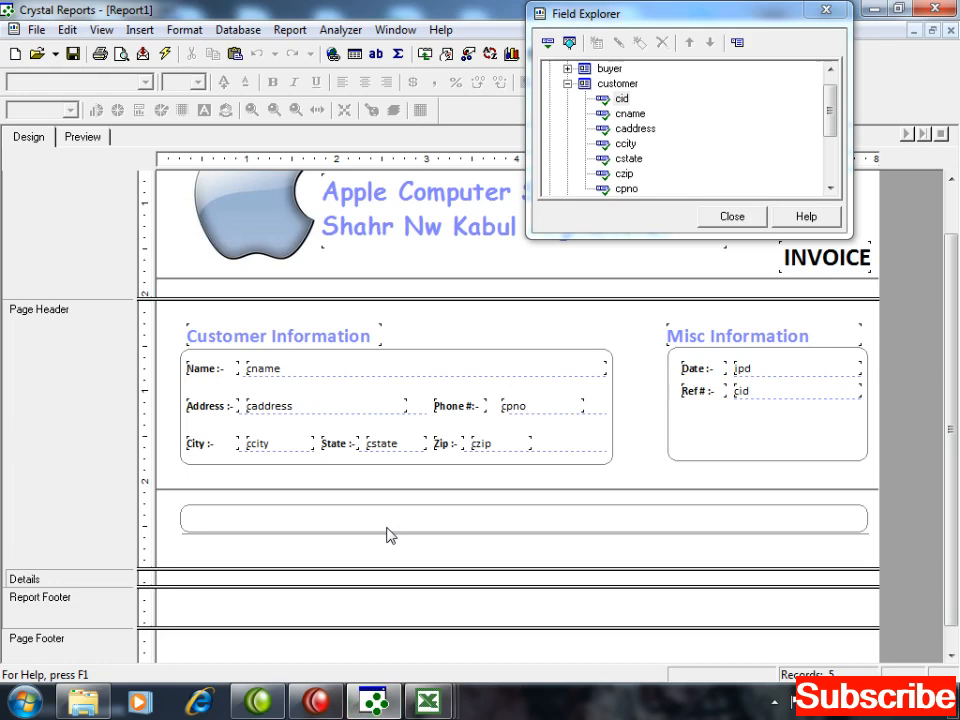
# Step: Draw a vertical line about 0.3 inches tall across the wide box, about 1.0 inch from the report's left margin
pyautogui.click(140, 30)
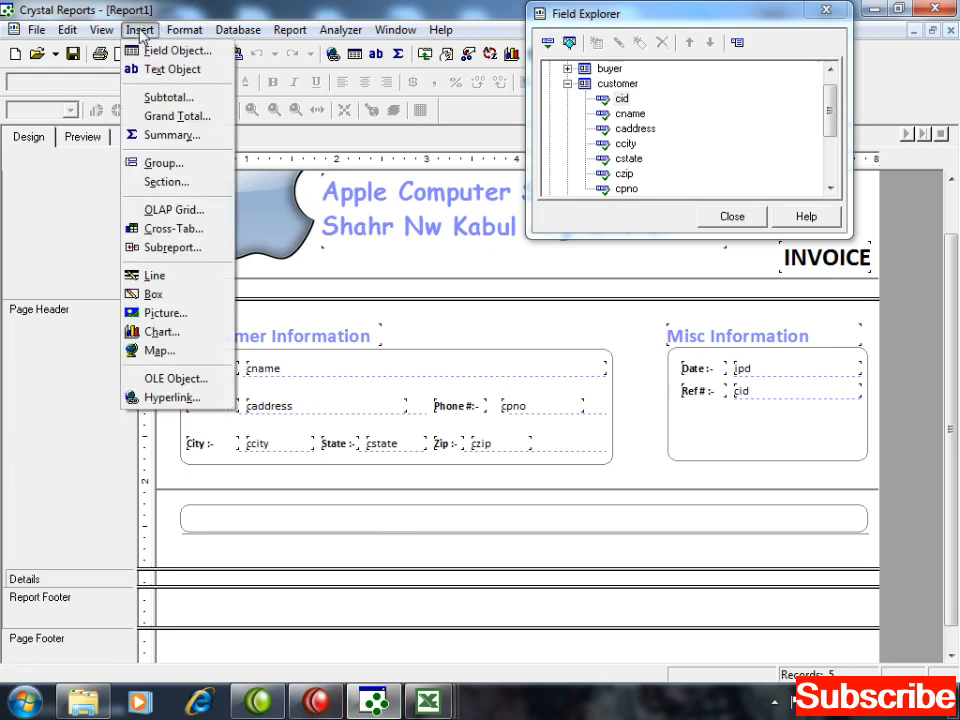
pyautogui.click(152, 275)
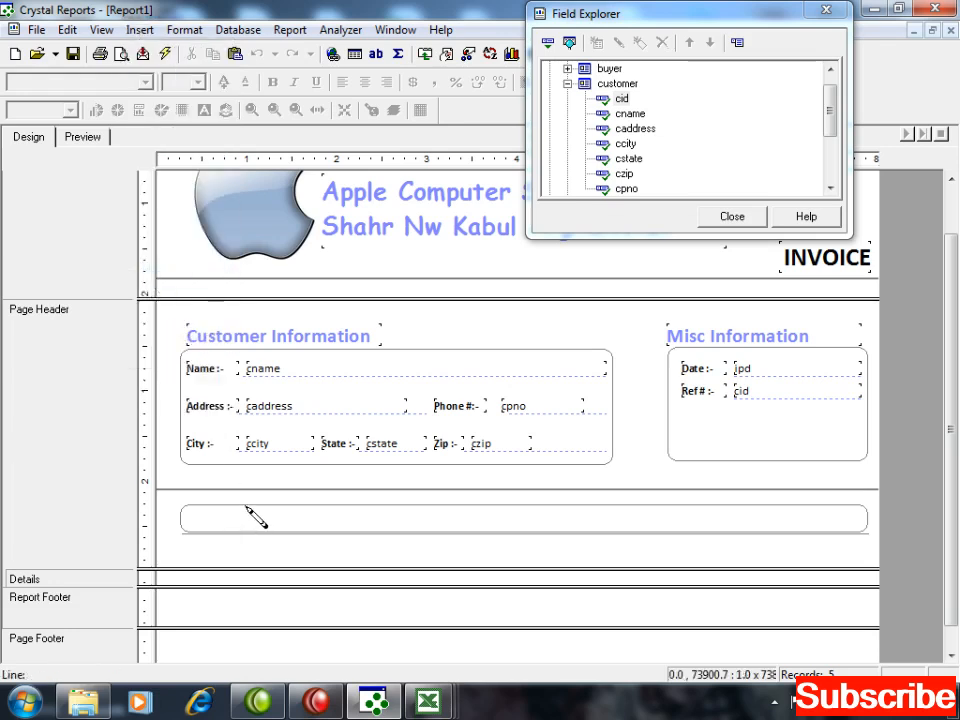
pyautogui.moveTo(246, 507); pyautogui.dragTo(248, 527)
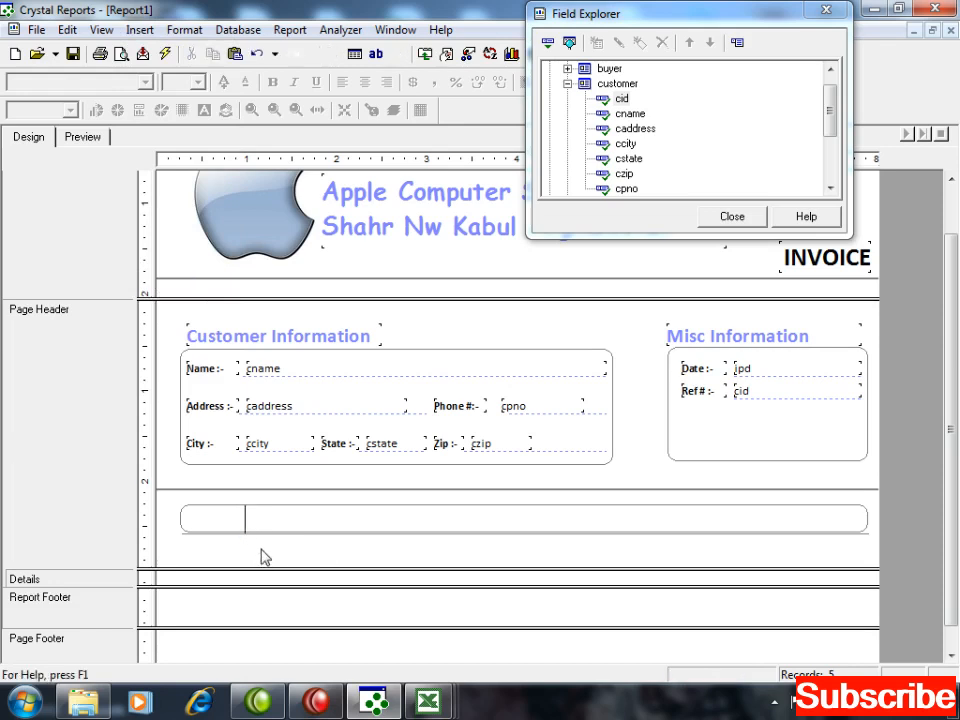
pyautogui.click(245, 519)
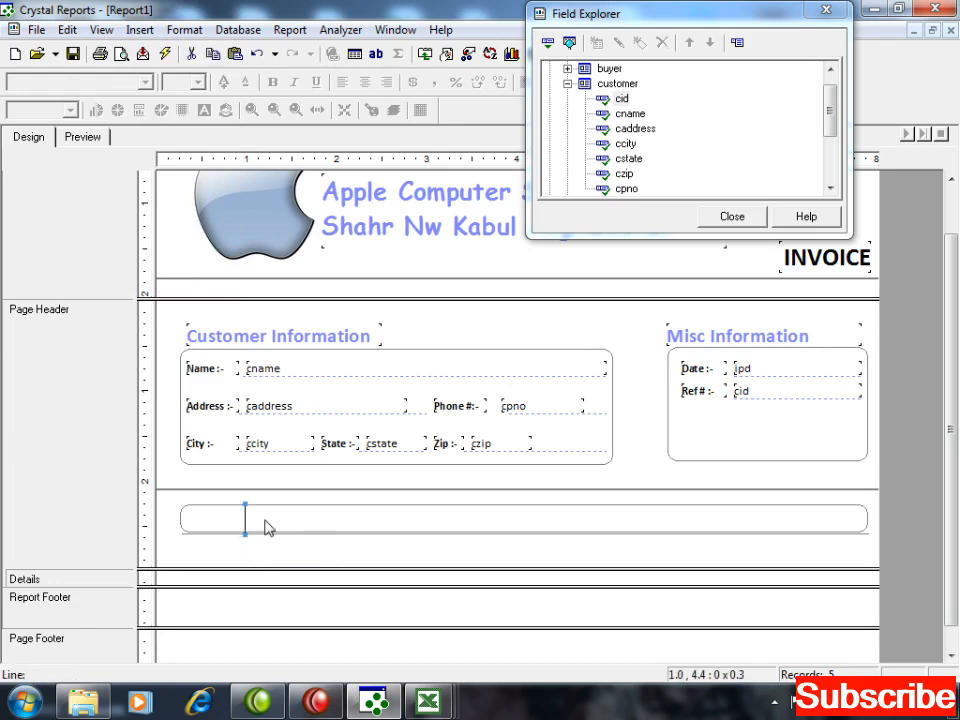
# Step: Format the vertical line in the wide box in gray and nudge its upper end up to the box's top edge
pyautogui.rightClick(246, 521)
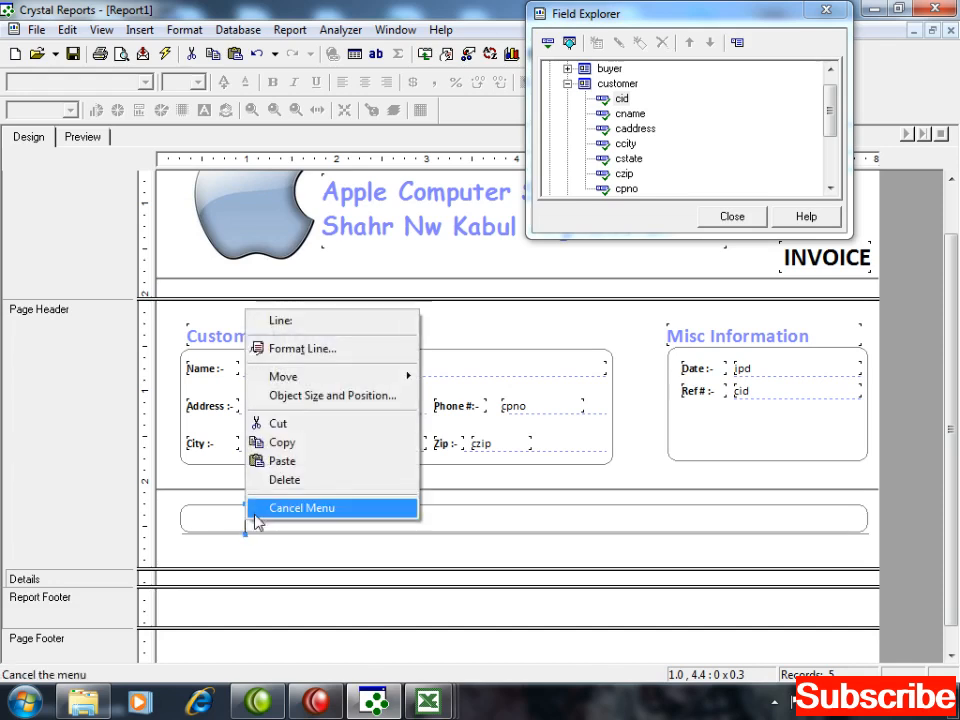
pyautogui.click(322, 350)
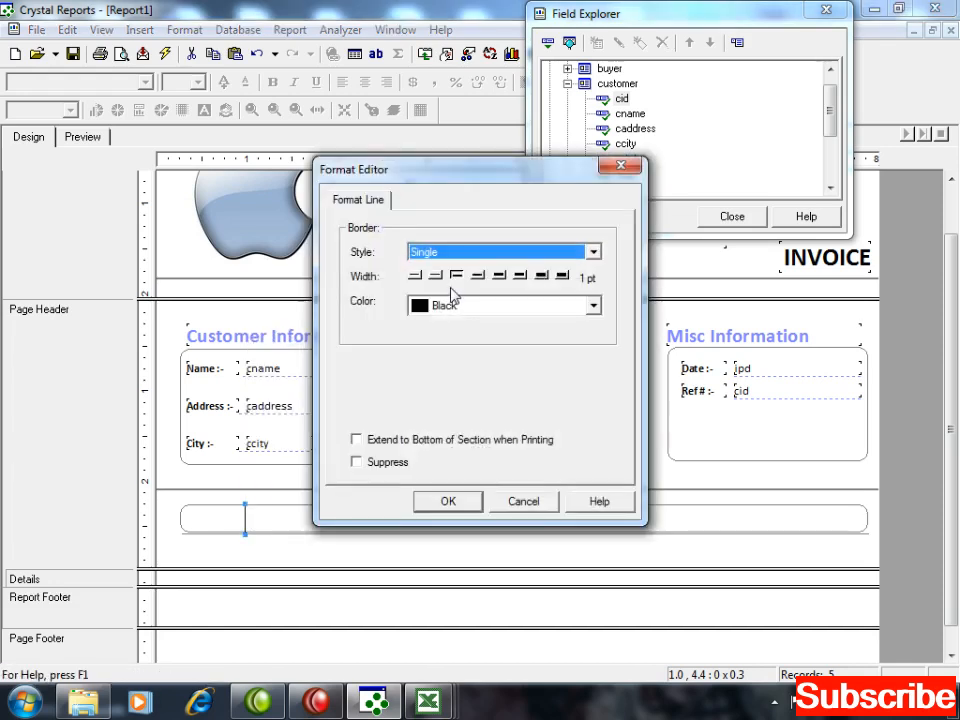
pyautogui.click(452, 306)
pyautogui.click(432, 431)
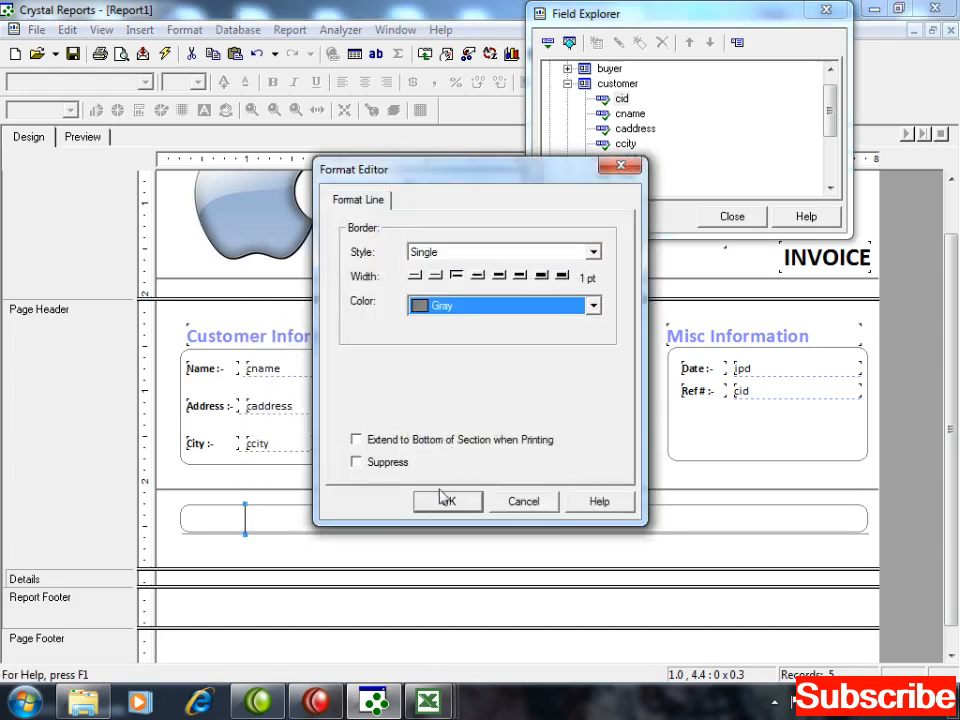
pyautogui.click(441, 499)
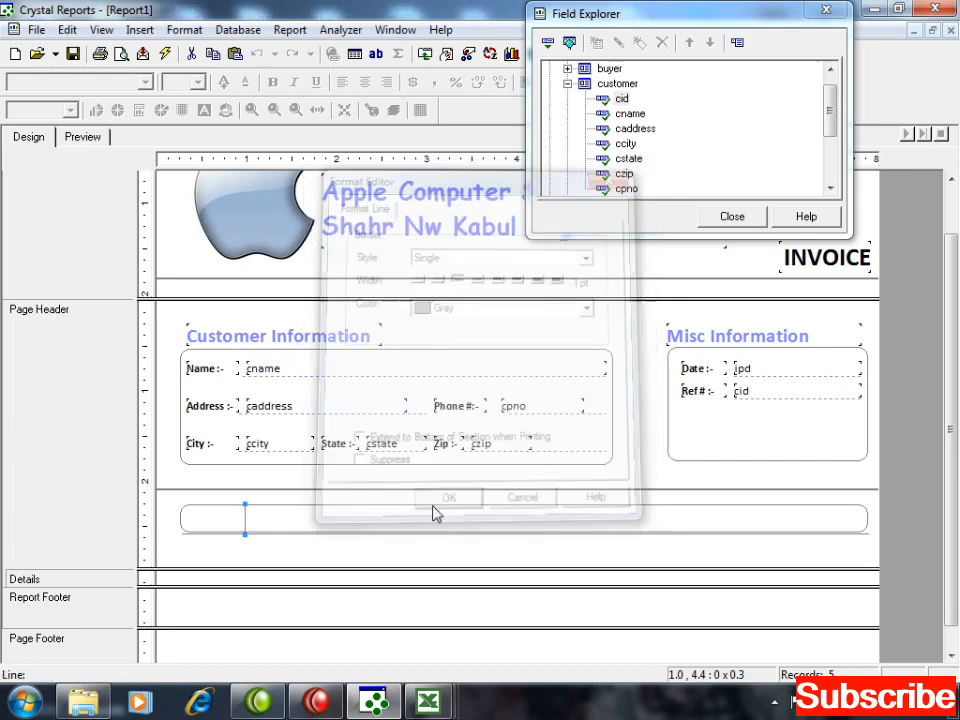
pyautogui.click(245, 520)
pyautogui.press('Up')
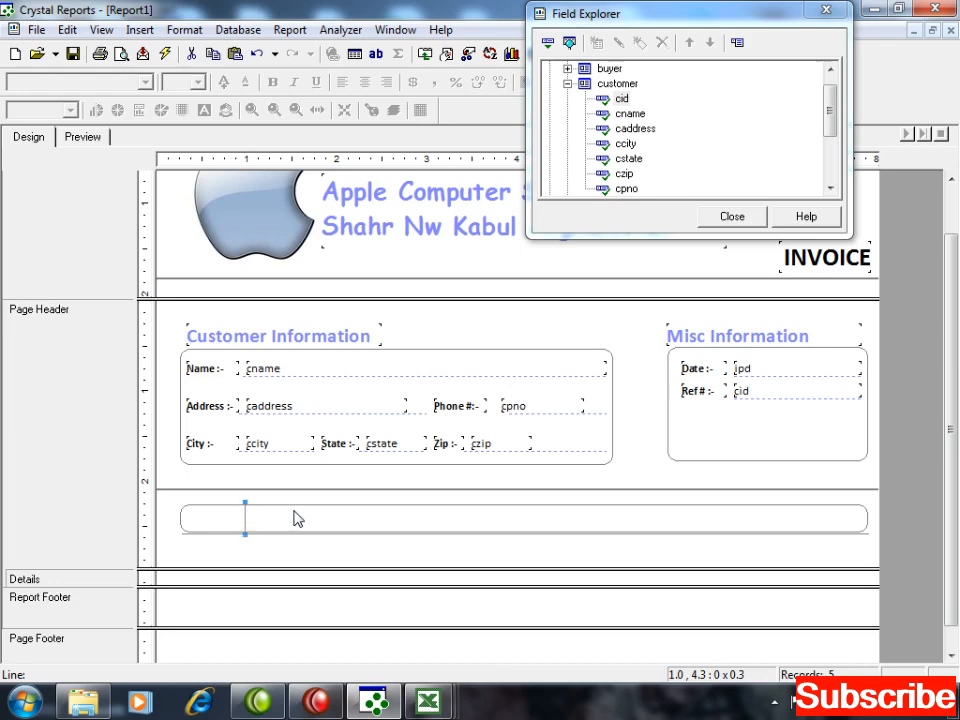
pyautogui.click(294, 564)
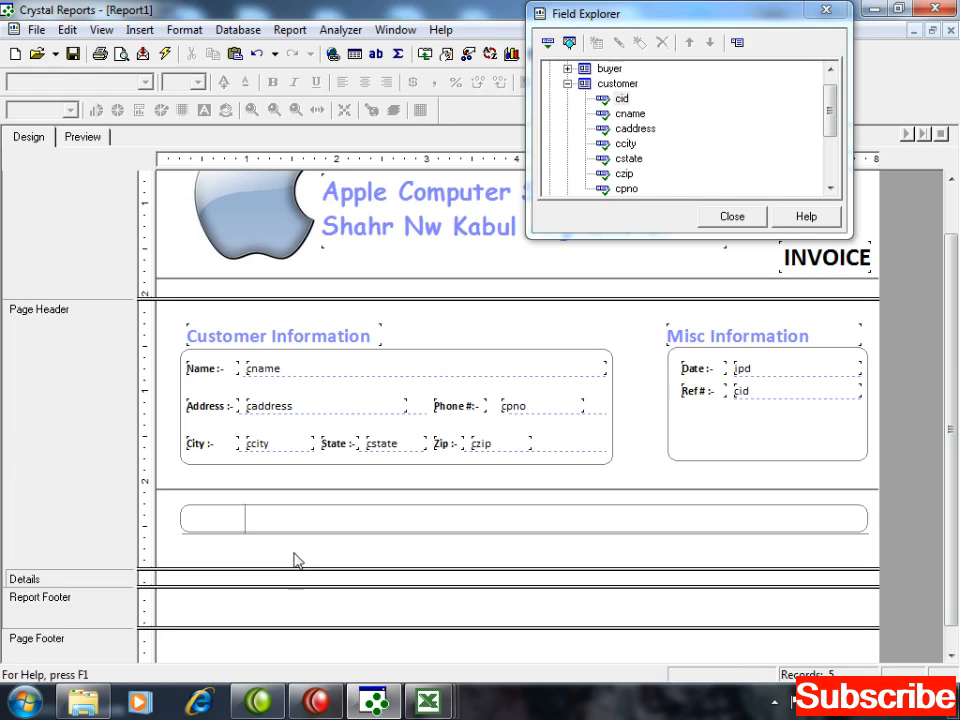
# Step: Copy the vertical line twice toward the right part of the wide box to divide it into four columns
pyautogui.click(245, 520)
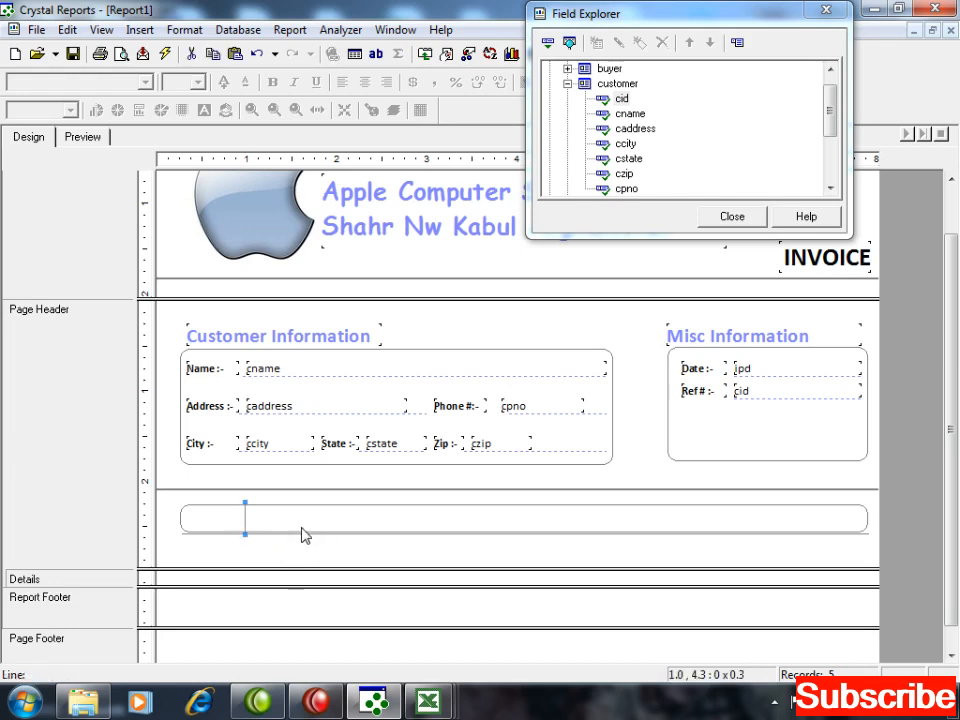
pyautogui.moveTo(305, 535)
pyautogui.mouseDown()
pyautogui.moveTo(452, 514)
pyautogui.moveTo(703, 514)
pyautogui.moveTo(634, 514)
pyautogui.moveTo(681, 509)
pyautogui.mouseUp()
pyautogui.moveTo(750, 518); pyautogui.dragTo(780, 515)
pyautogui.click(727, 553)
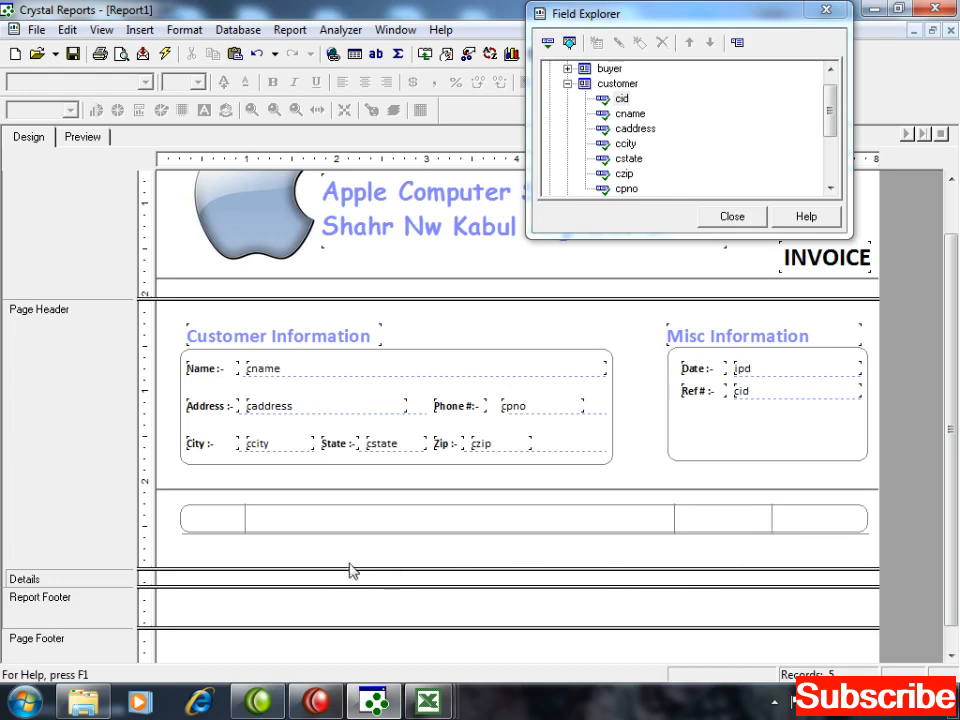
# Step: Shorten the Page Header to end just beneath the column heading box and enlarge the Details section
pyautogui.moveTo(340, 567)
pyautogui.mouseDown()
pyautogui.moveTo(339, 521)
pyautogui.moveTo(332, 596)
pyautogui.mouseUp()
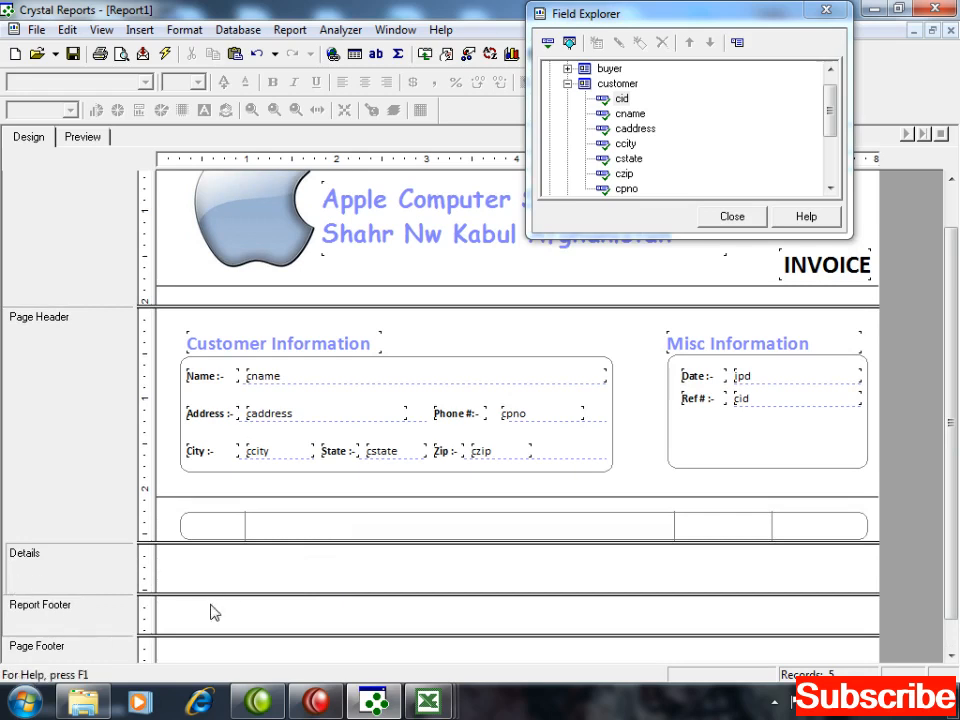
# Step: Place the items table's iqty field in the Details section under the first column and left-align it together with its heading
pyautogui.doubleClick(617, 83)
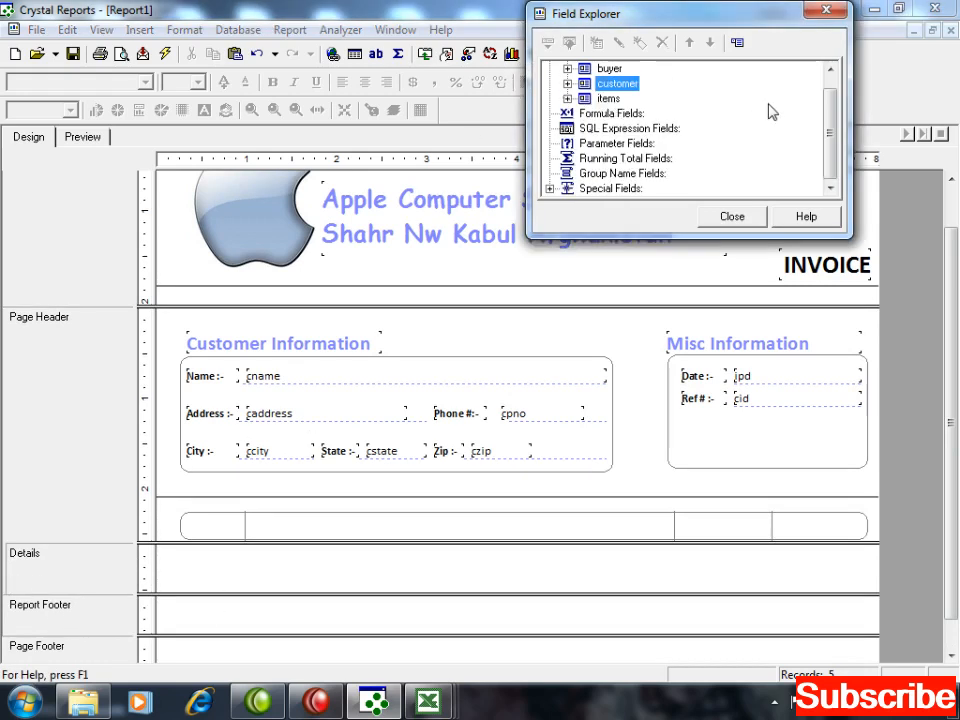
pyautogui.click(567, 98)
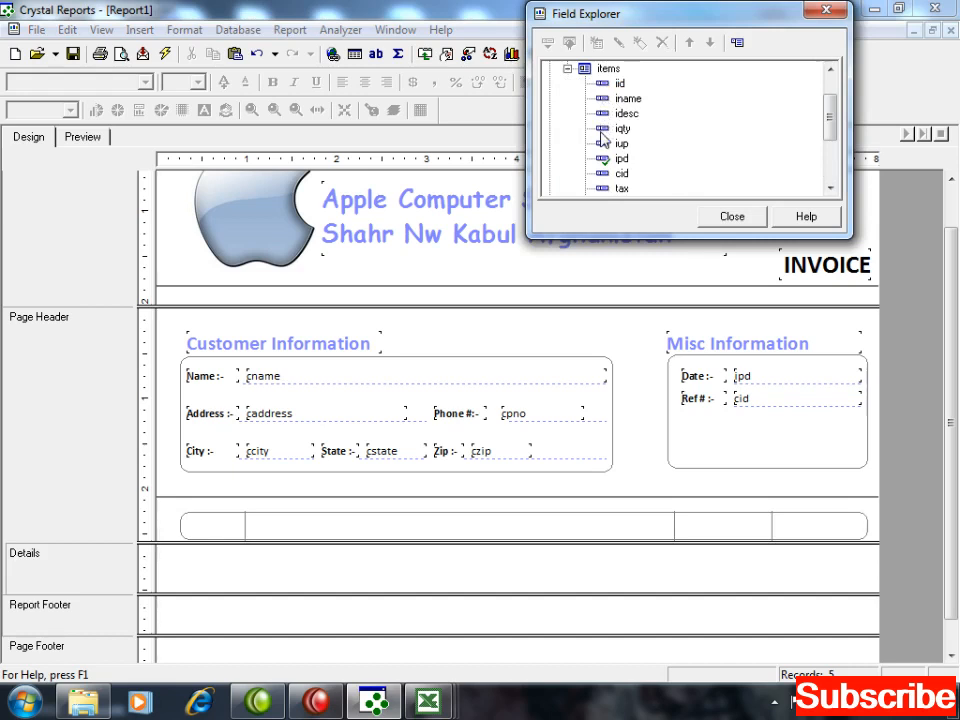
pyautogui.moveTo(603, 137); pyautogui.dragTo(192, 553)
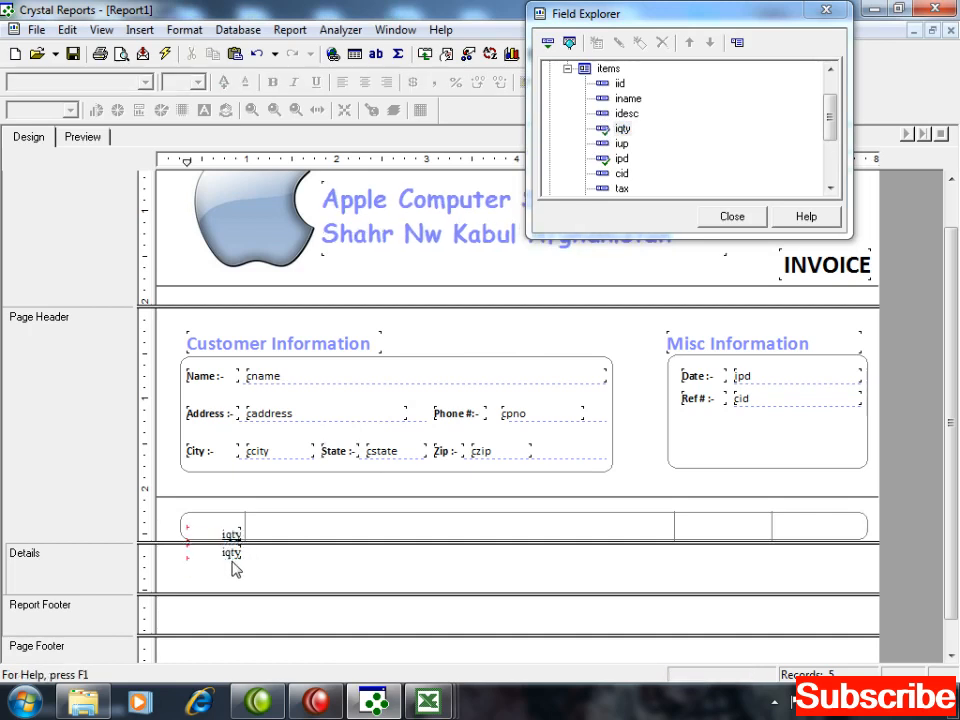
pyautogui.keyDown('ctrl'); pyautogui.click(227, 532); pyautogui.keyUp('ctrl')
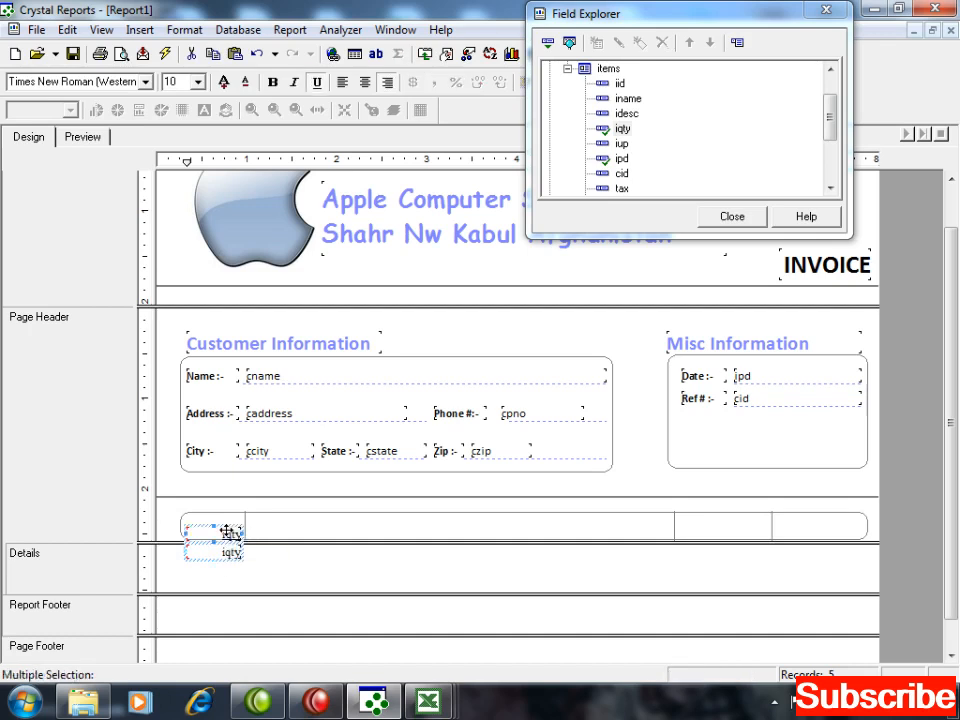
pyautogui.click(342, 82)
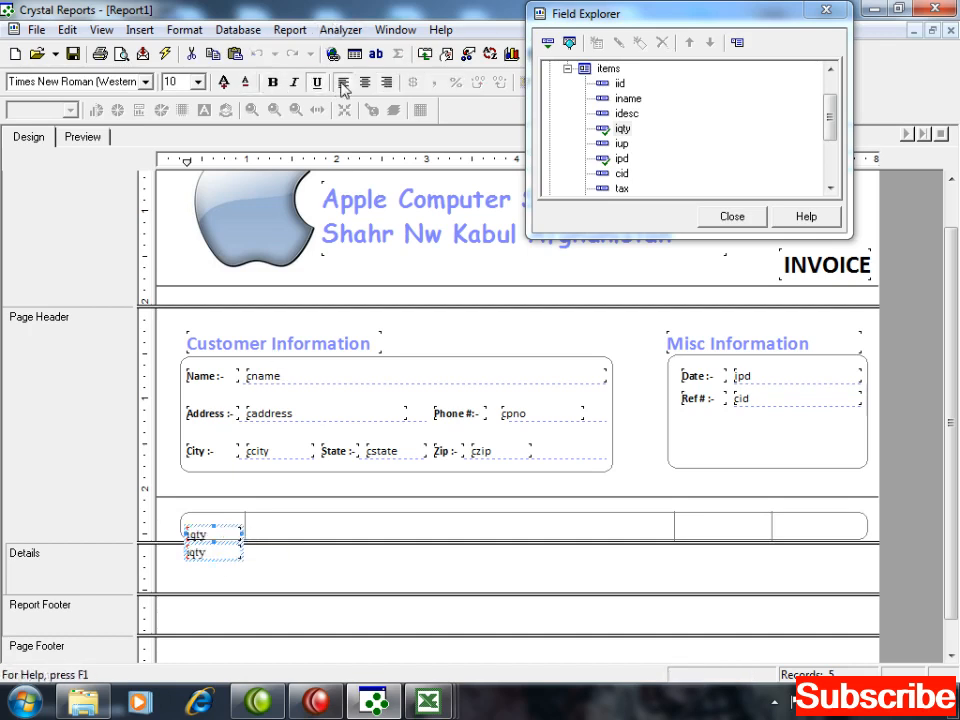
pyautogui.click(236, 557)
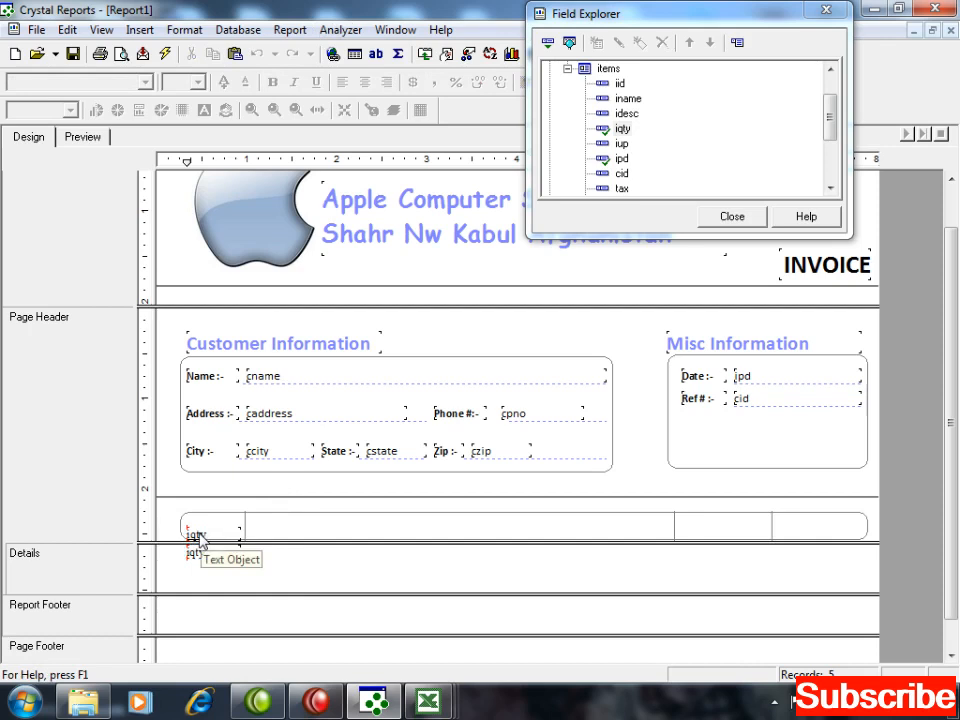
# Step: Move the iqty heading up into the first column of the heading box and change its text to QTY
pyautogui.click(218, 531)
pyautogui.press('Up')
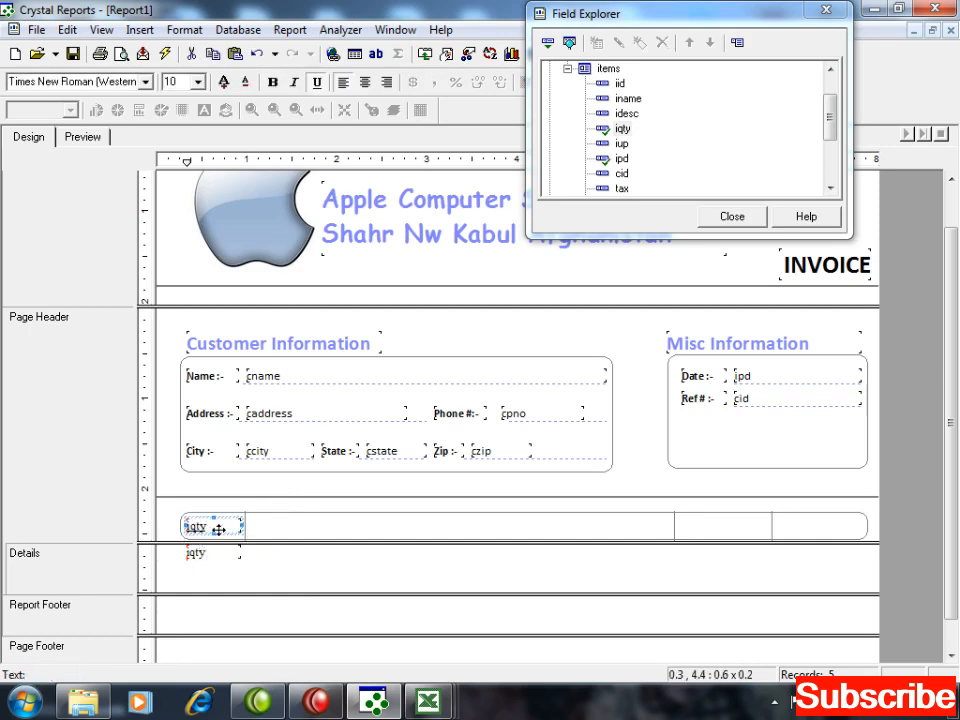
pyautogui.click(279, 579)
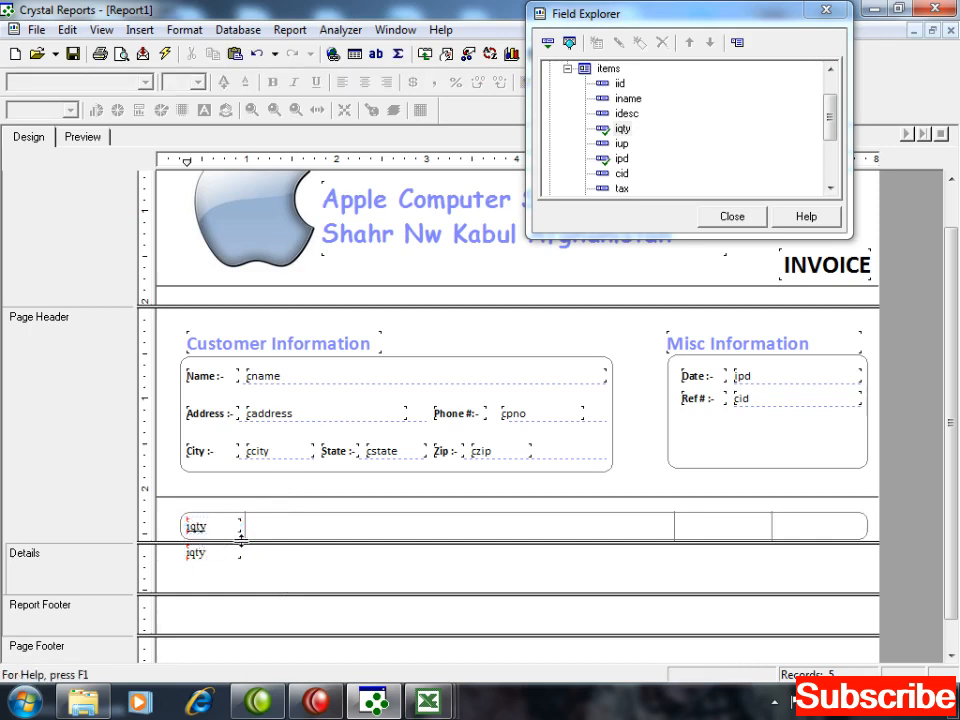
pyautogui.doubleClick(199, 530)
pyautogui.doubleClick(197, 527)
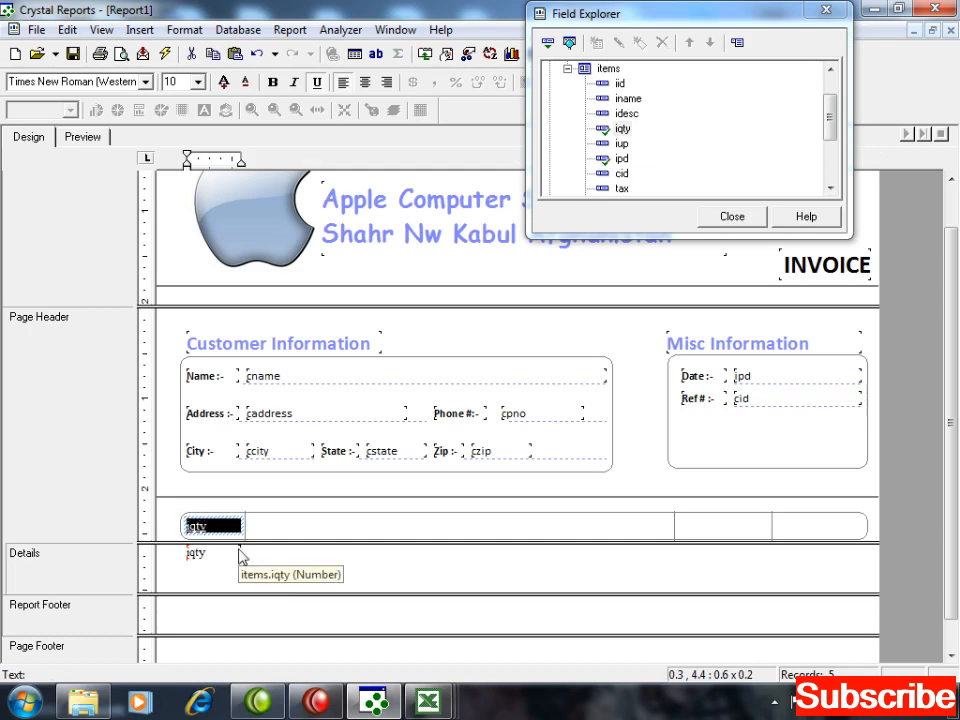
pyautogui.write('QTY')
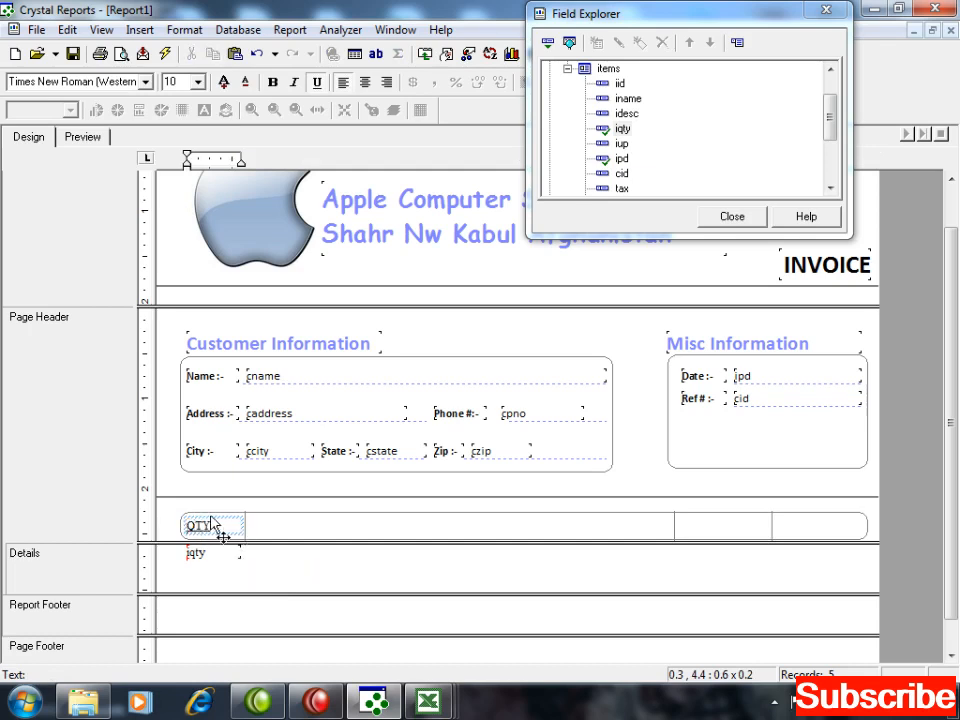
# Step: Remove the QTY heading's underline and format it bold in 9-point Calibri (Baltic)
pyautogui.doubleClick(197, 524)
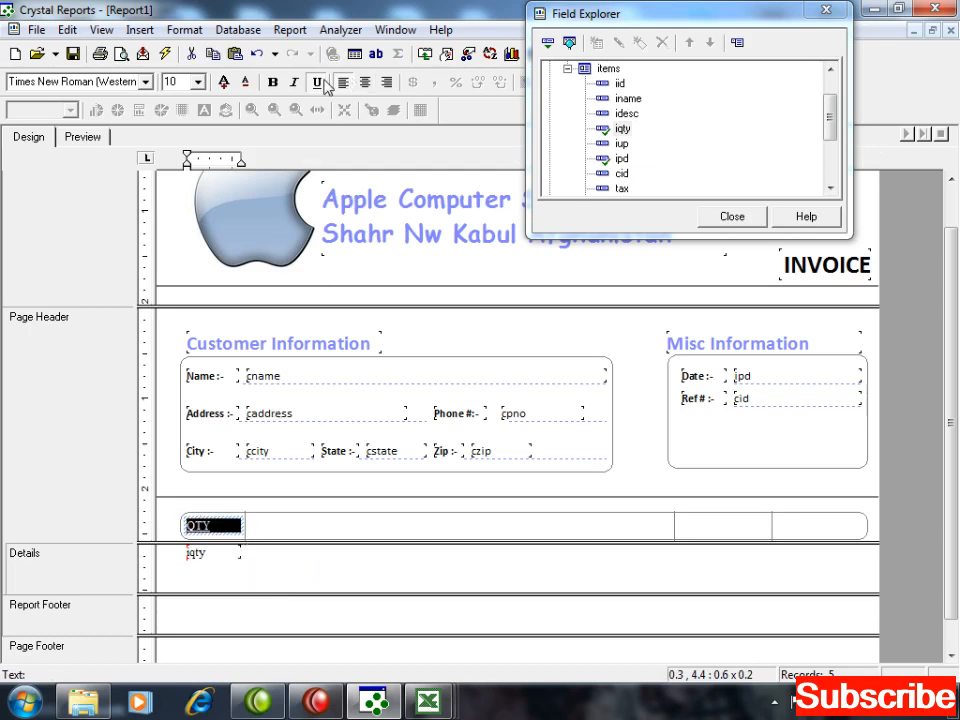
pyautogui.click(272, 82)
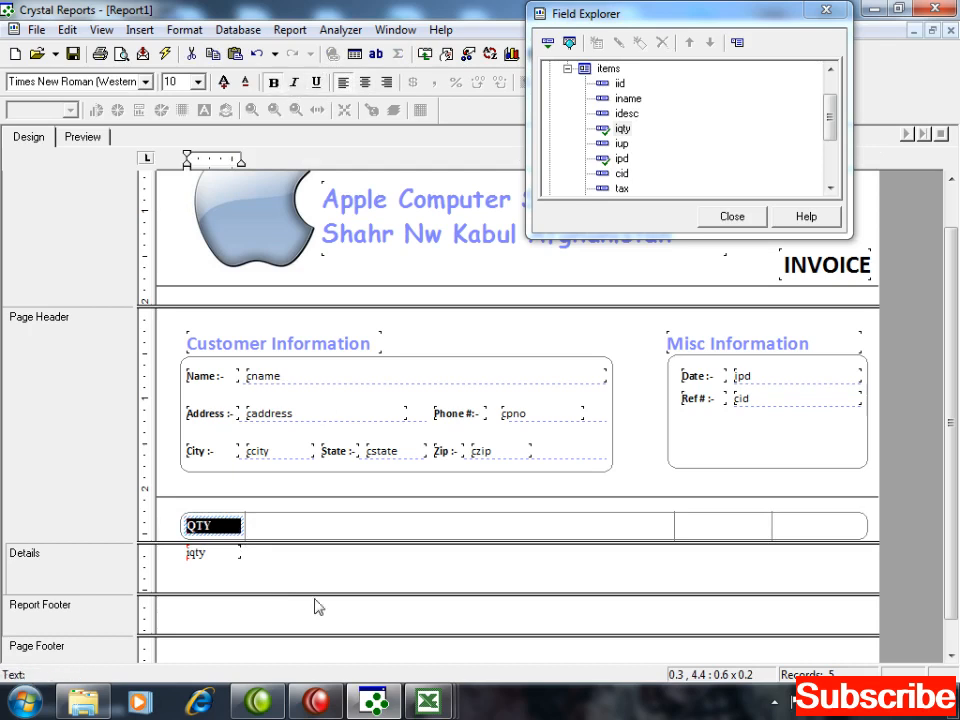
pyautogui.click(321, 572)
pyautogui.click(231, 525)
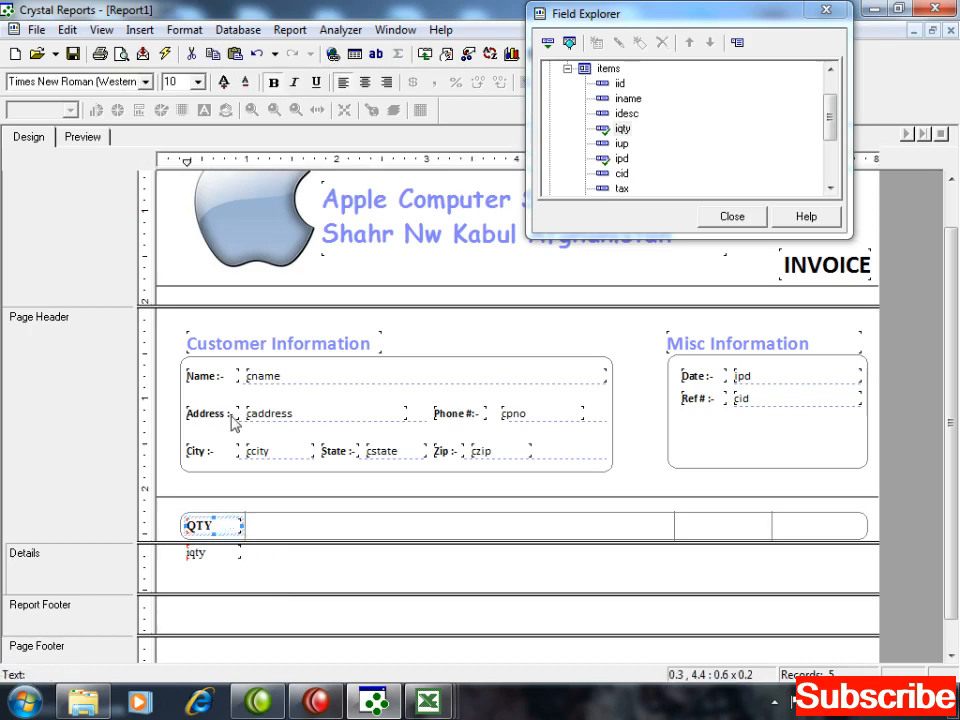
pyautogui.click(198, 82)
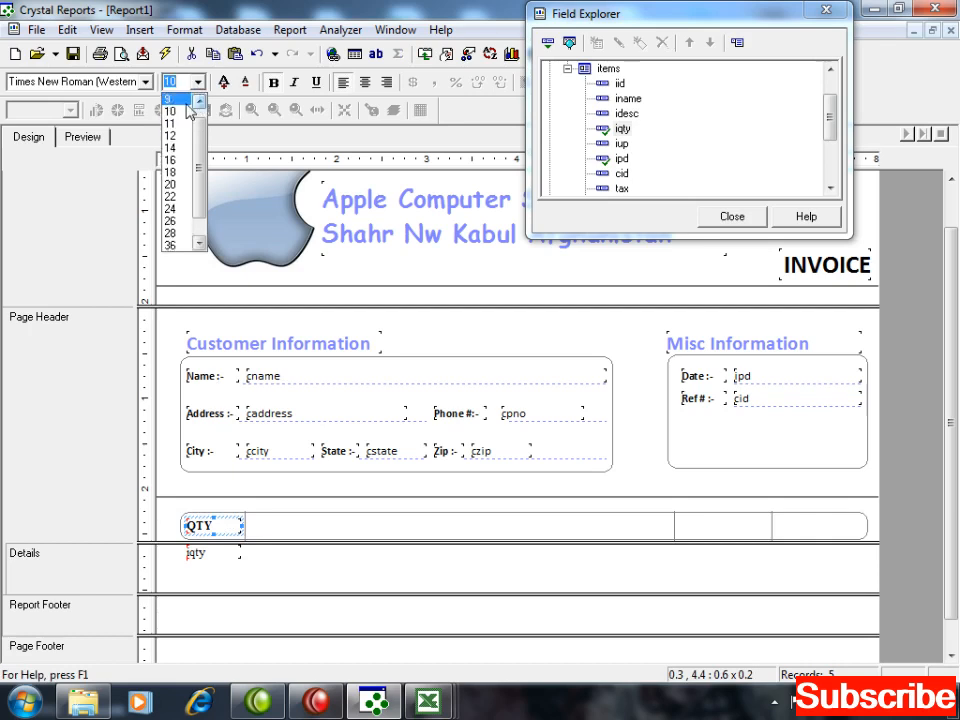
pyautogui.click(187, 102)
pyautogui.click(146, 83)
pyautogui.press('c')
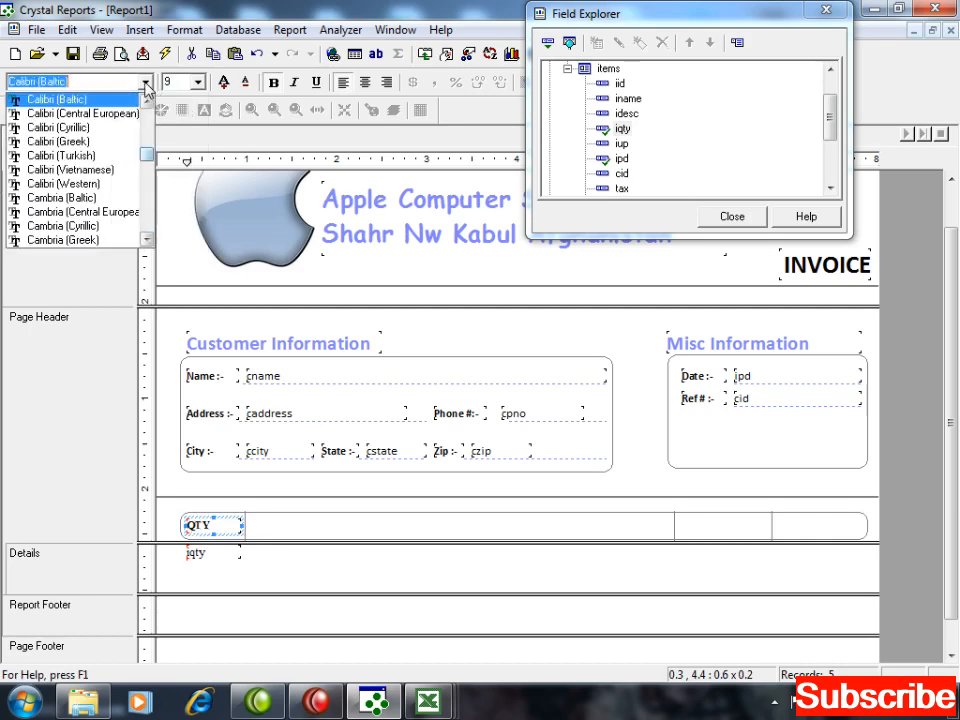
pyautogui.press('Return')
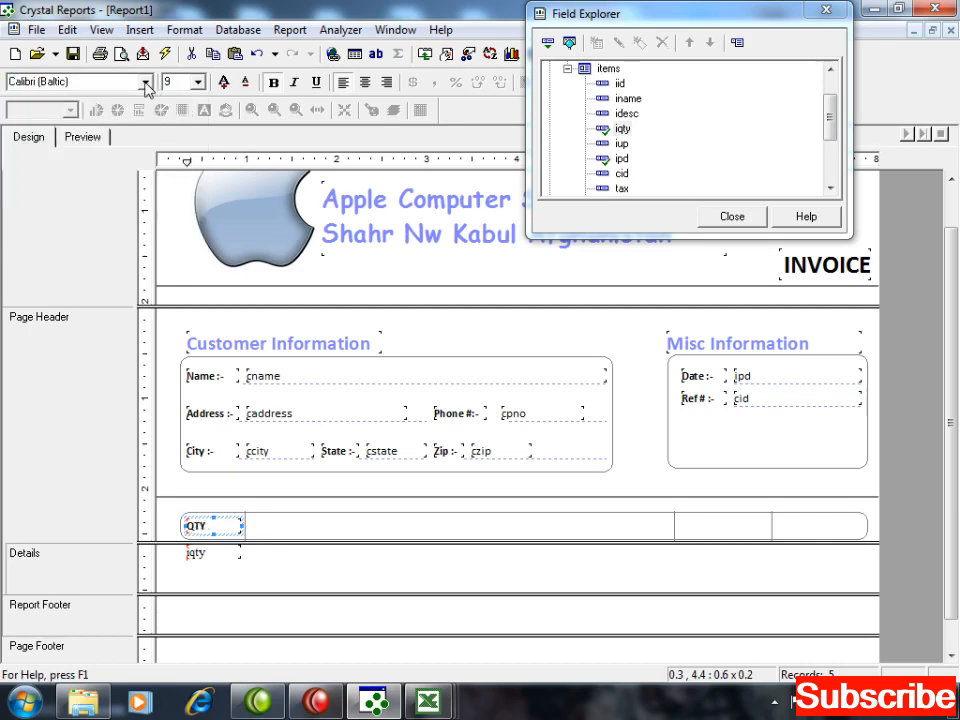
# Step: Set the QTY heading's font color to the custom light violet-blue used for the block titles
pyautogui.rightClick(205, 530)
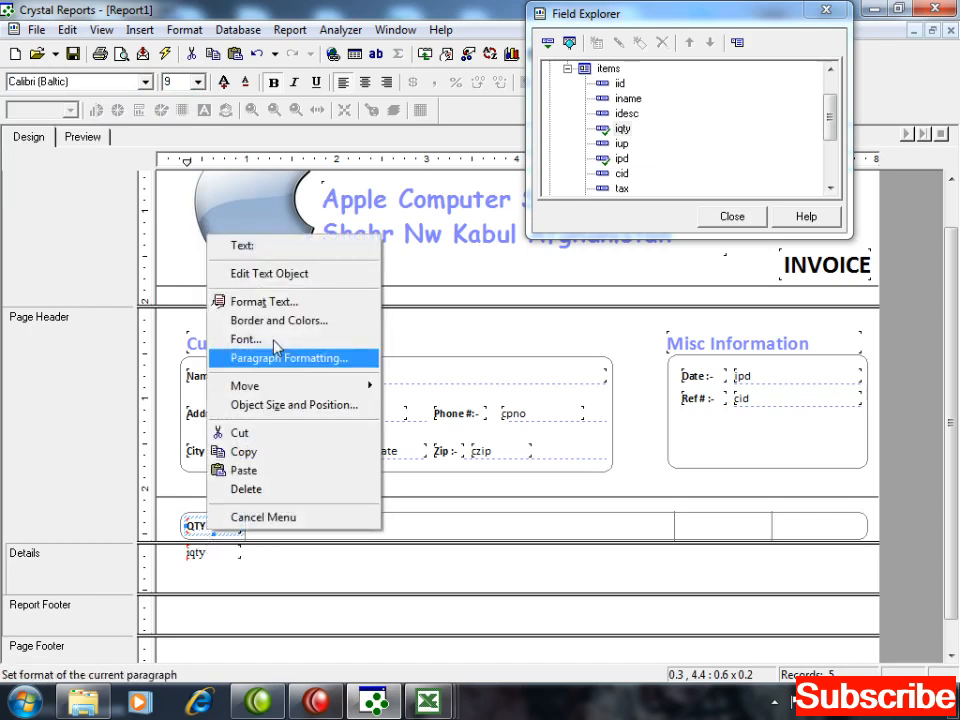
pyautogui.click(276, 303)
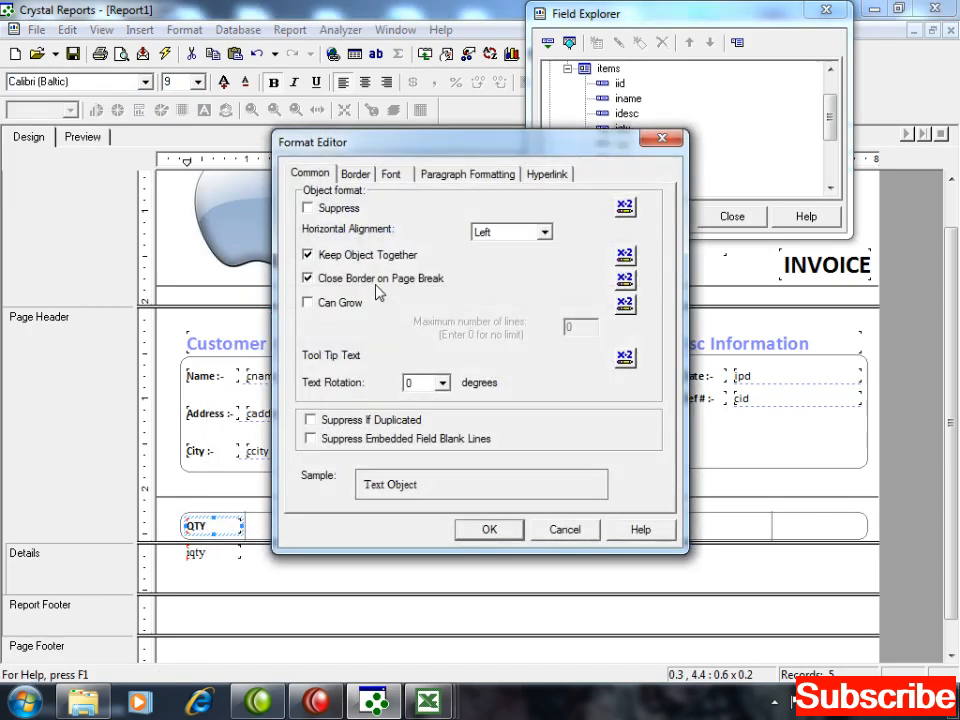
pyautogui.click(390, 174)
pyautogui.click(439, 280)
pyautogui.moveTo(440, 330); pyautogui.dragTo(440, 385)
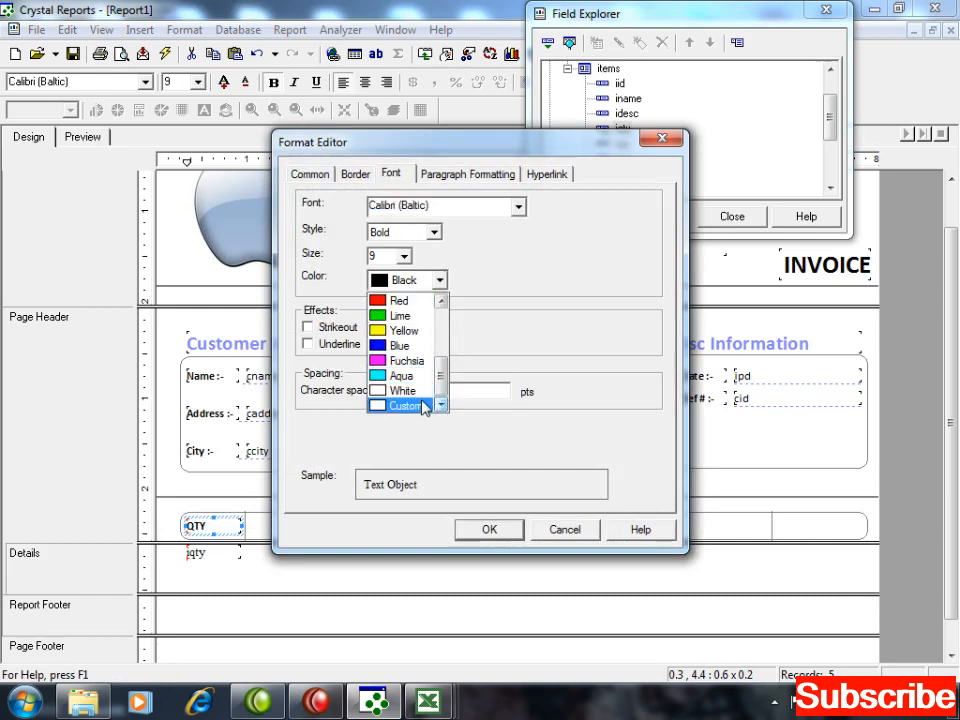
pyautogui.click(433, 405)
pyautogui.click(393, 420)
pyautogui.click(413, 476)
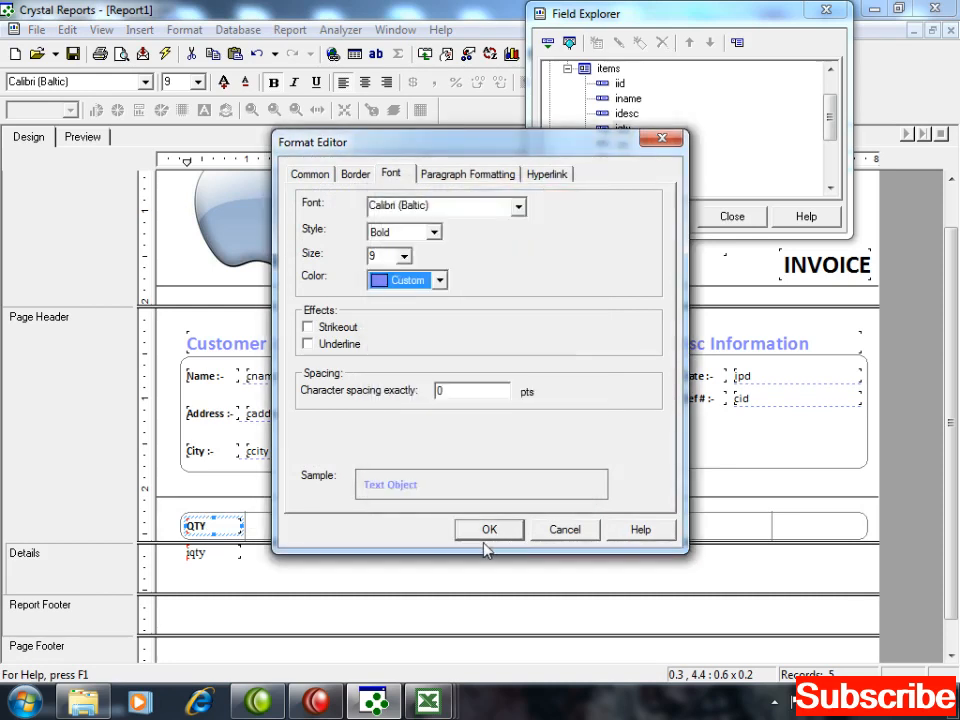
pyautogui.click(491, 529)
pyautogui.click(418, 565)
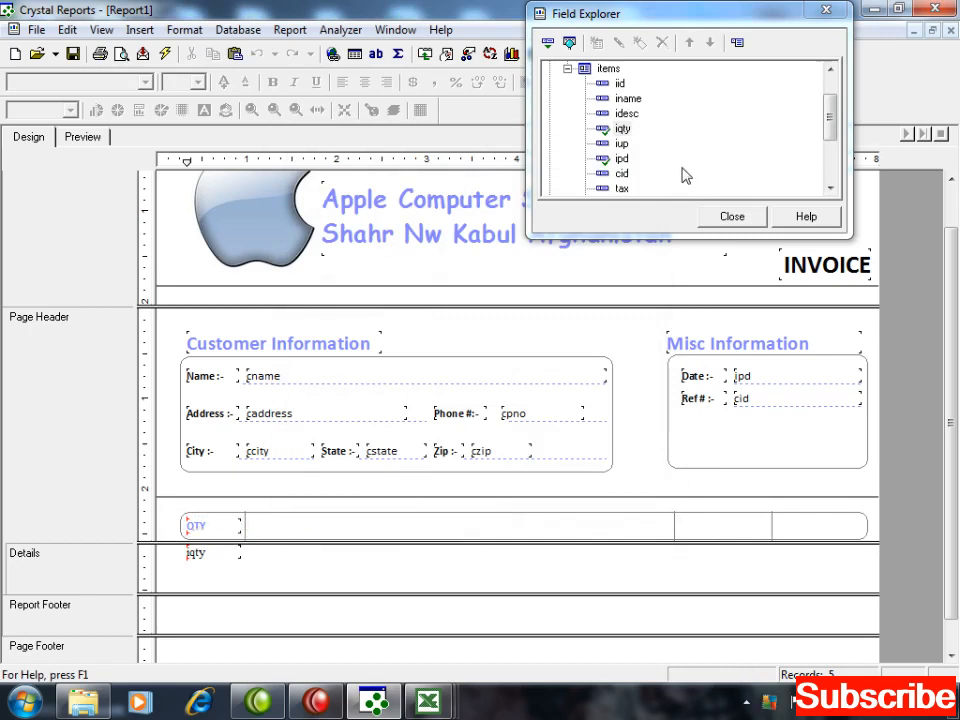
# Step: Place the idesc field in the Details section under the second column and move its heading up into the heading box
pyautogui.moveTo(627, 113); pyautogui.dragTo(262, 556)
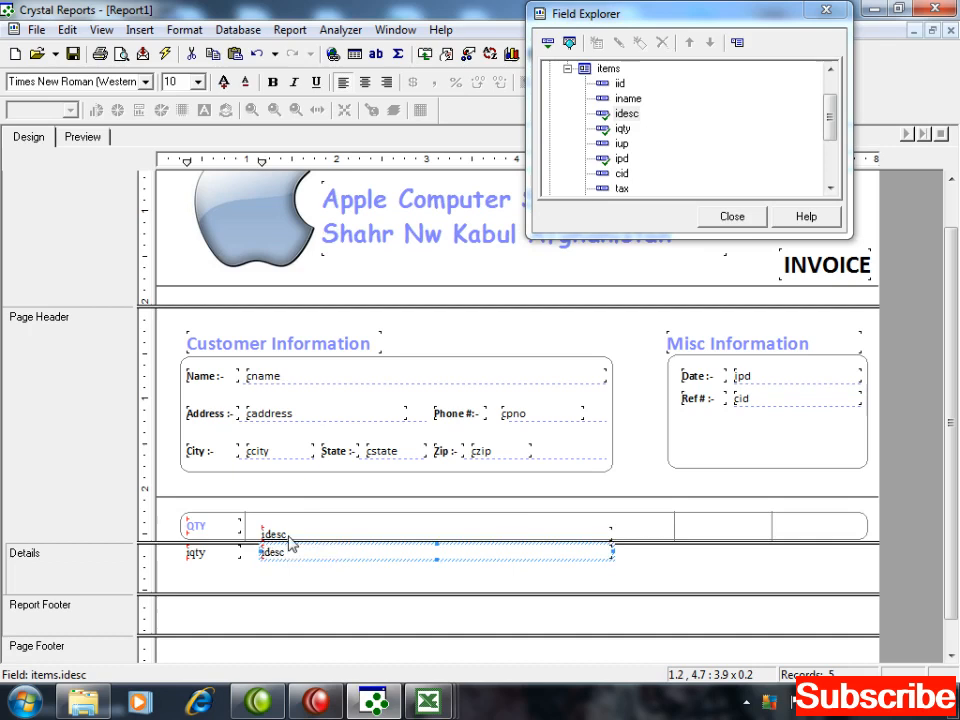
pyautogui.click(288, 535)
pyautogui.press('Up')
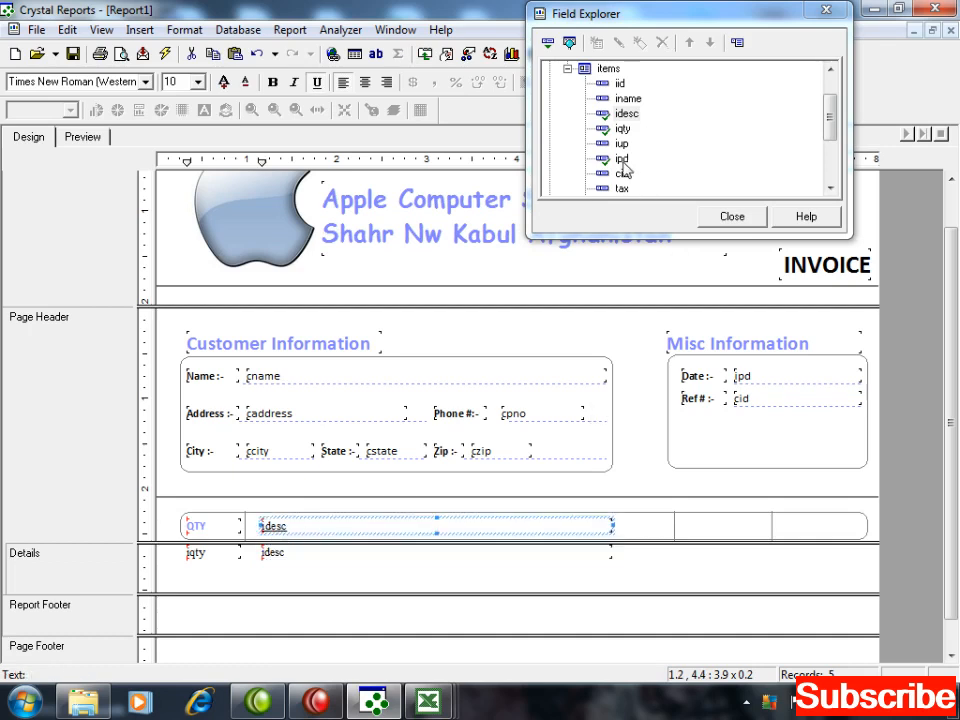
# Step: Place the iup field in the Details section under the third column and left-align it together with its heading
pyautogui.moveTo(616, 145); pyautogui.dragTo(701, 557)
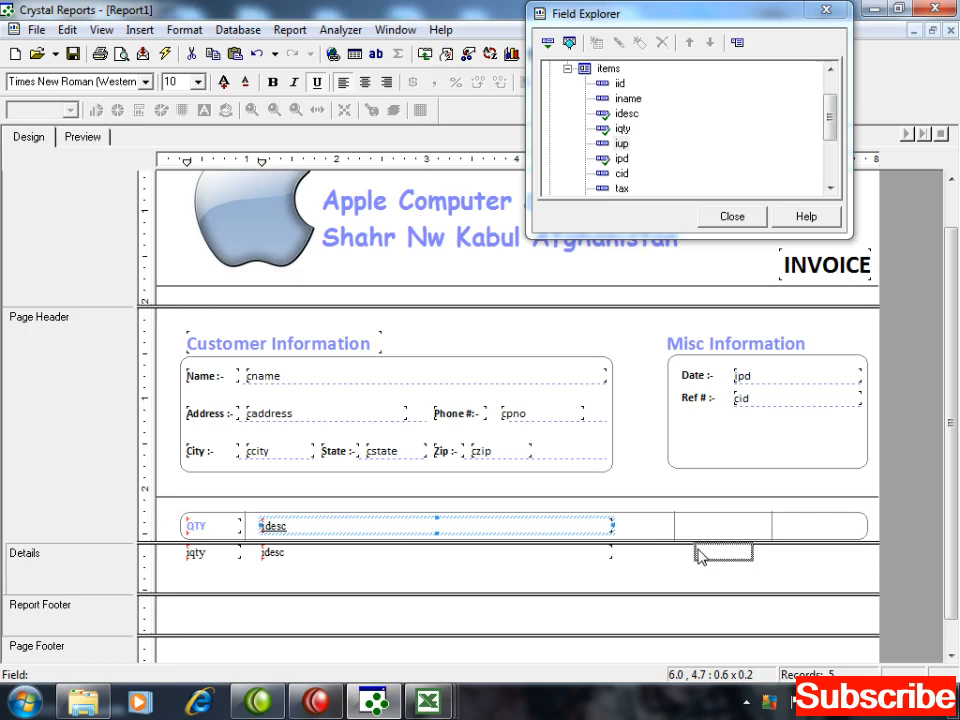
pyautogui.moveTo(698, 556); pyautogui.dragTo(697, 550)
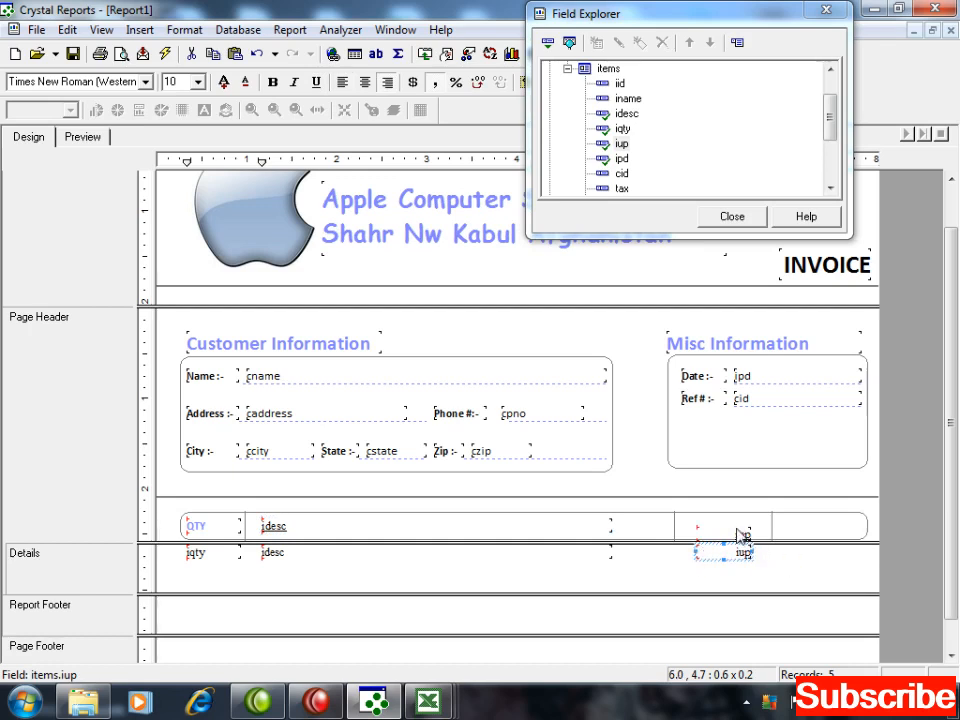
pyautogui.keyDown('ctrl'); pyautogui.click(737, 532); pyautogui.keyUp('ctrl')
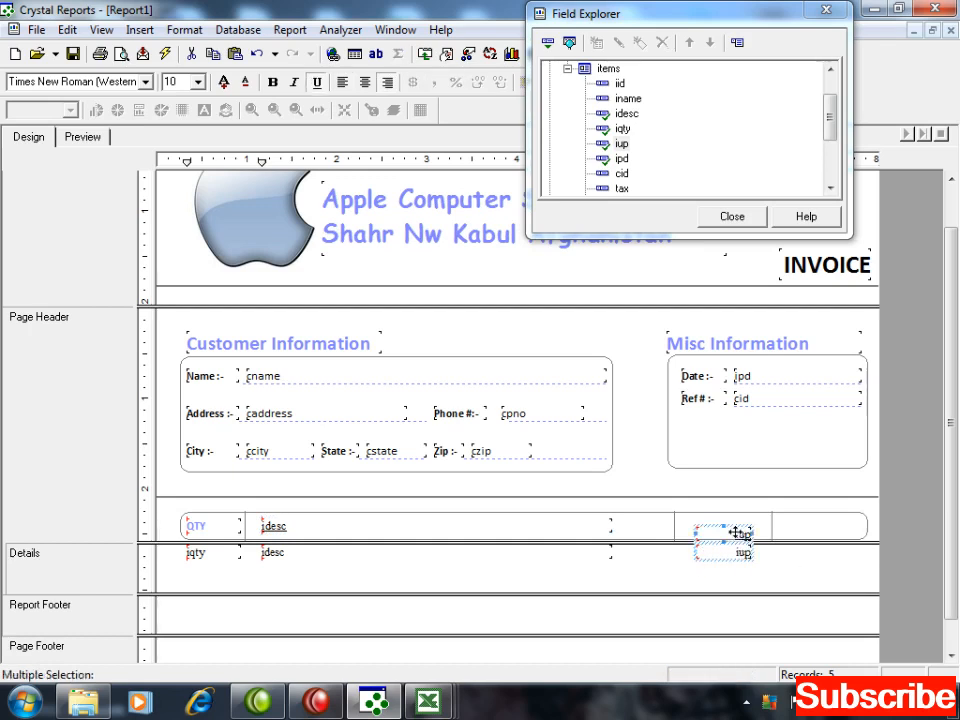
pyautogui.click(342, 82)
pyautogui.click(804, 577)
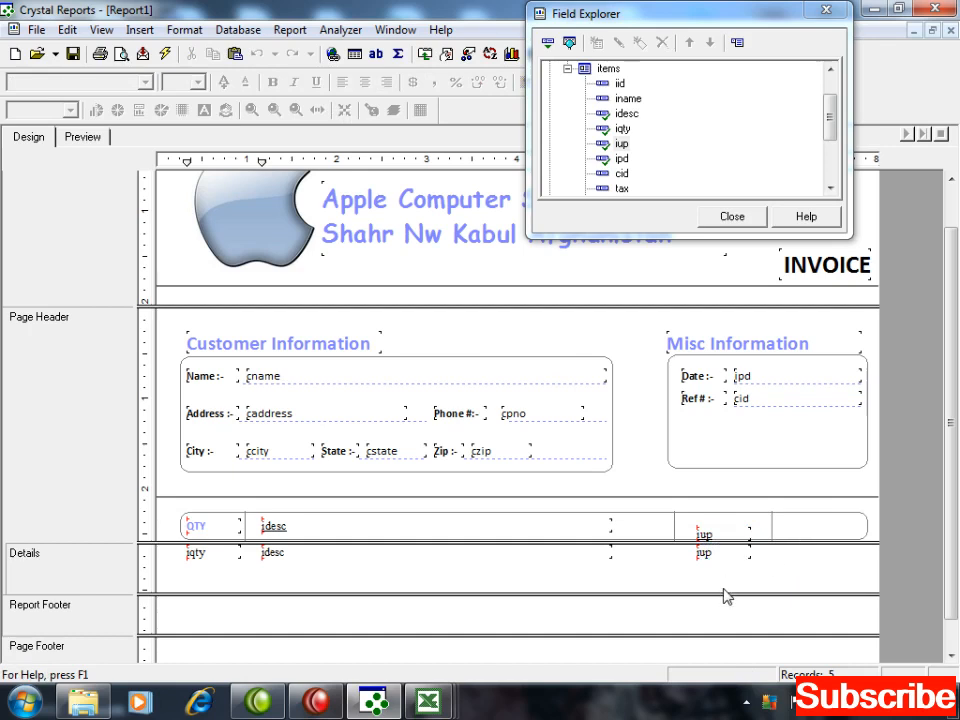
# Step: Change the idesc heading's text to Description
pyautogui.click(268, 526)
pyautogui.click(286, 524)
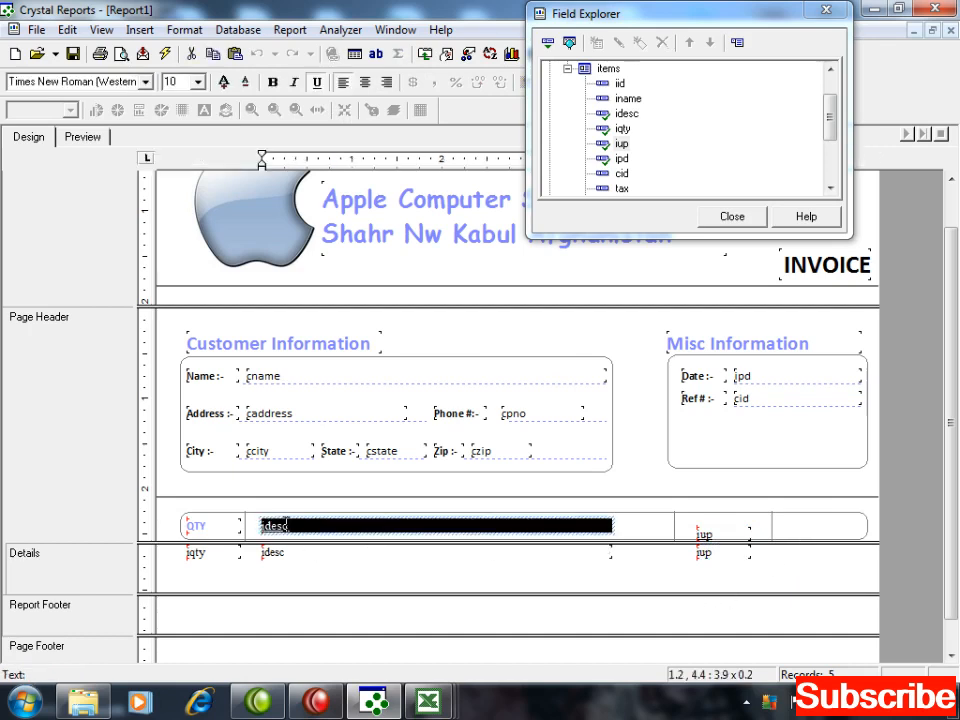
pyautogui.write('De')
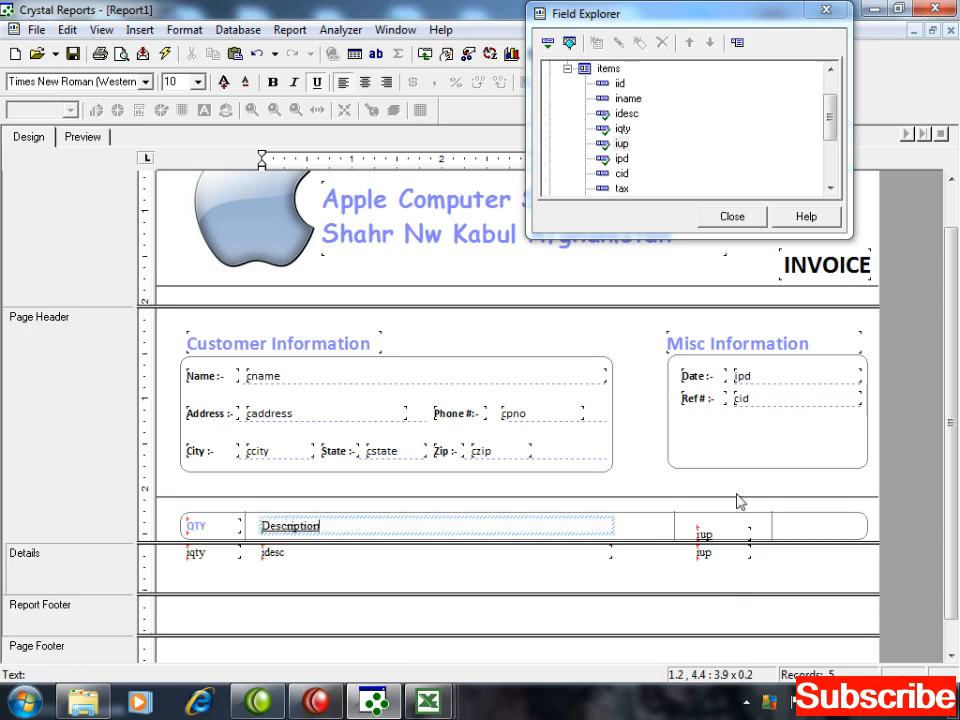
# Step: Move the iup heading up into the third column of the heading box and change its text to Unit Price
pyautogui.click(708, 535)
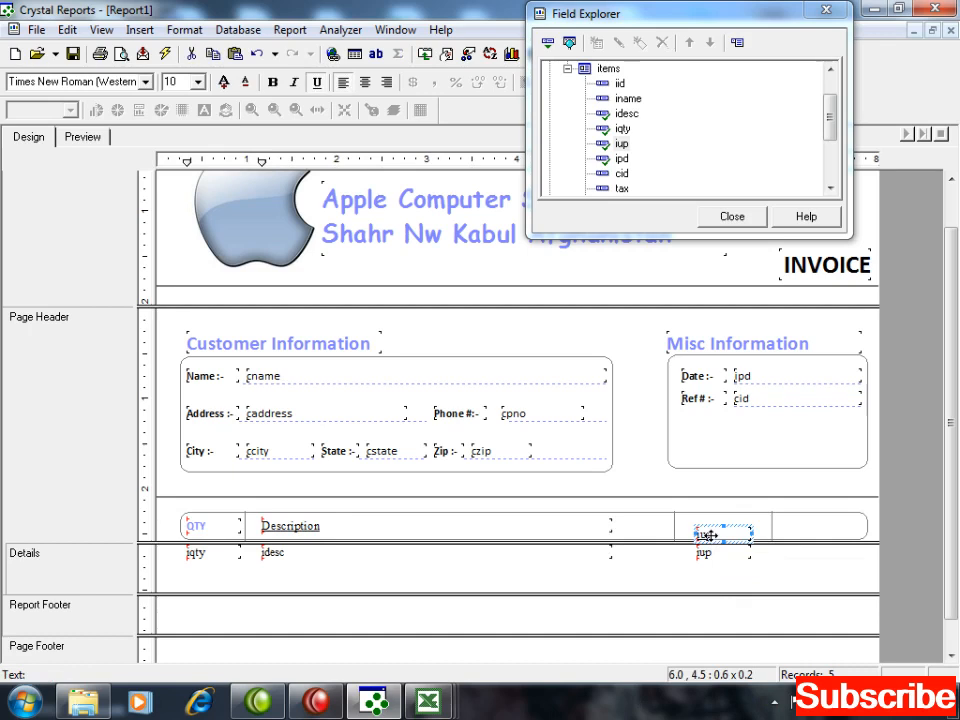
pyautogui.press('Up')
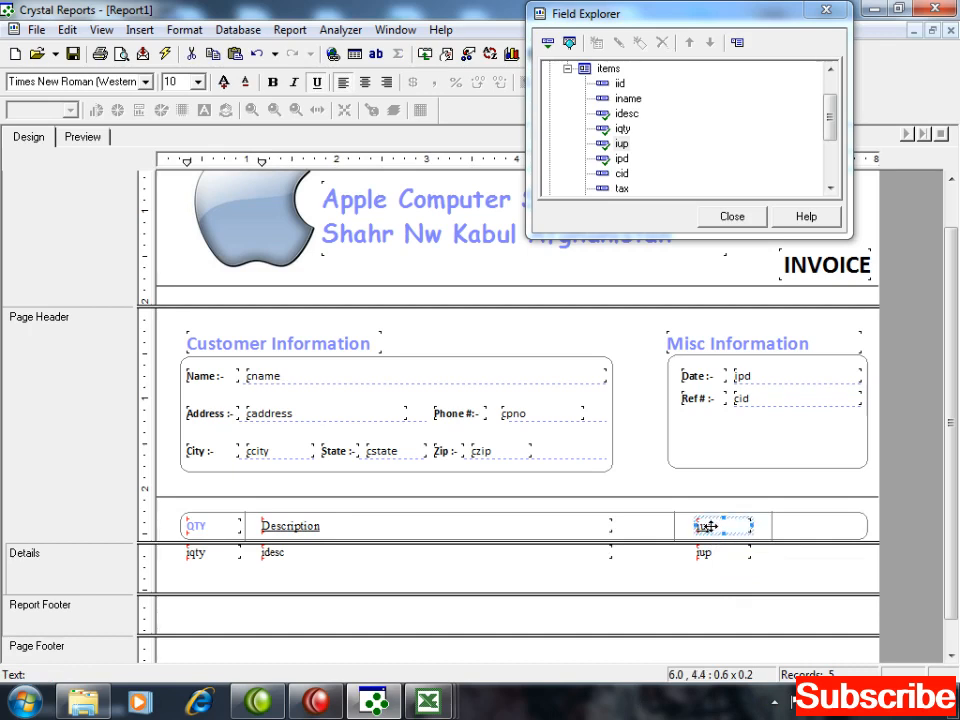
pyautogui.doubleClick(708, 527)
pyautogui.write('Unit Price')
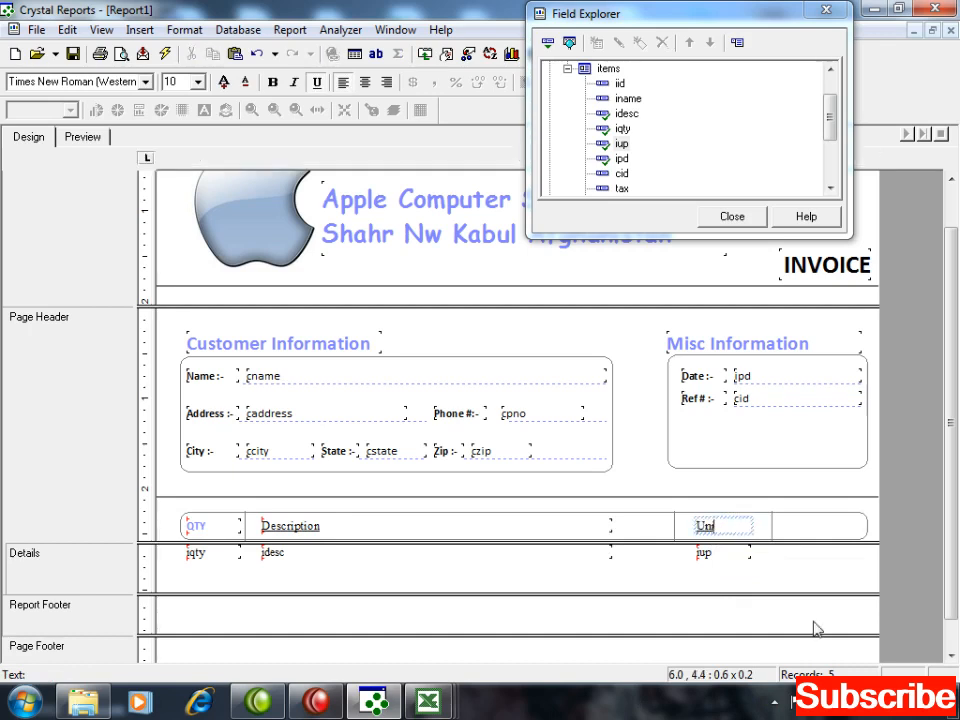
pyautogui.click(789, 575)
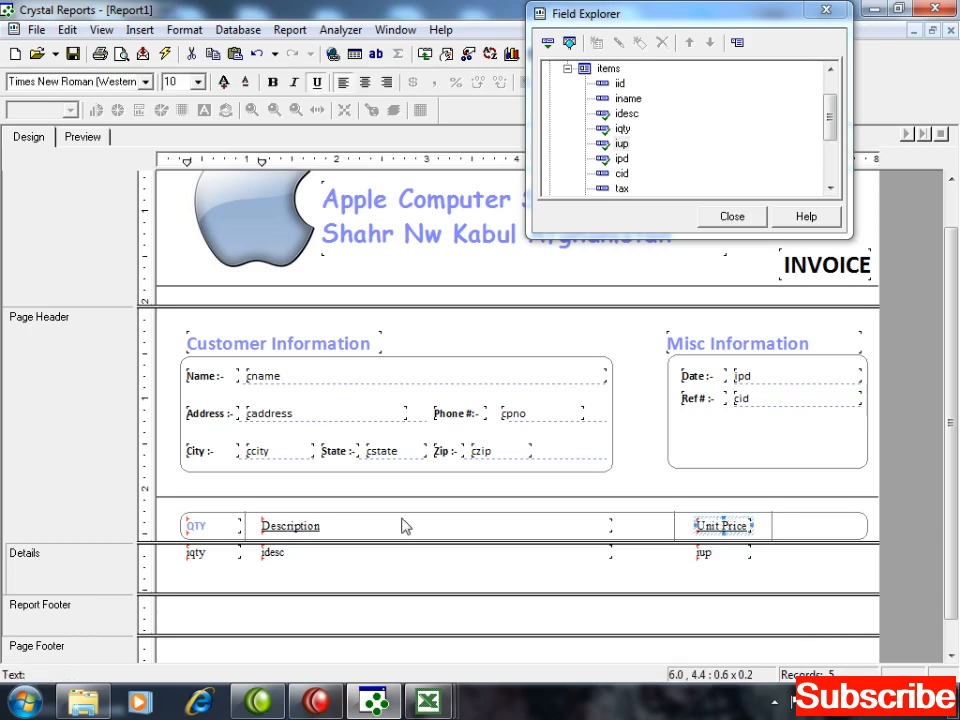
# Step: Format the Description and Unit Price headings as bold, non-underlined Calibri (Baltic) at size 9
pyautogui.keyDown('ctrl'); pyautogui.click(268, 525); pyautogui.keyUp('ctrl')
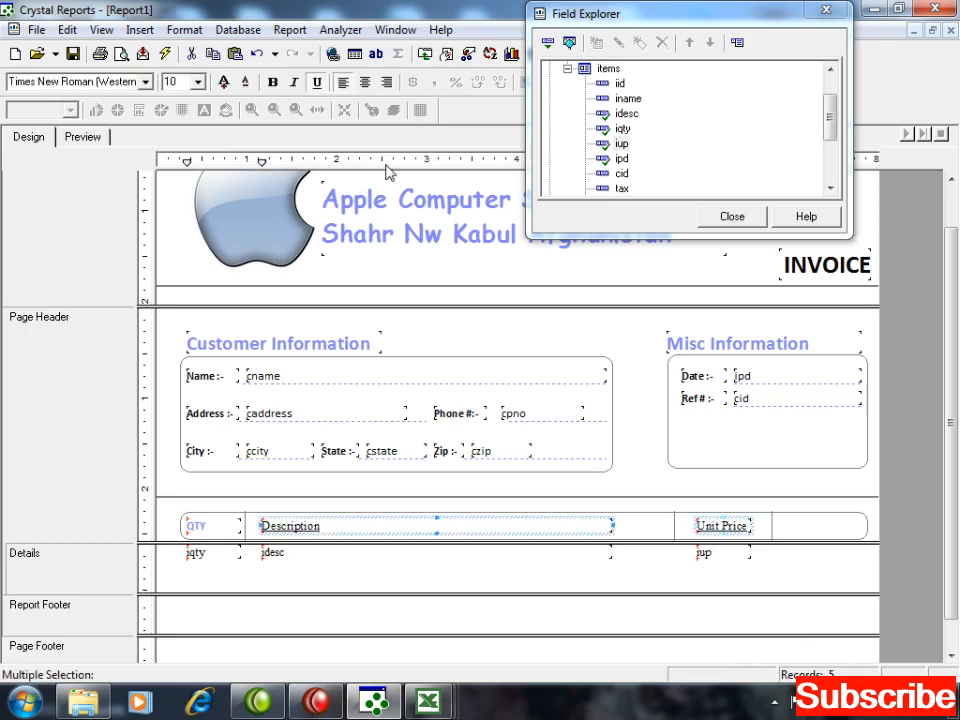
pyautogui.click(273, 83)
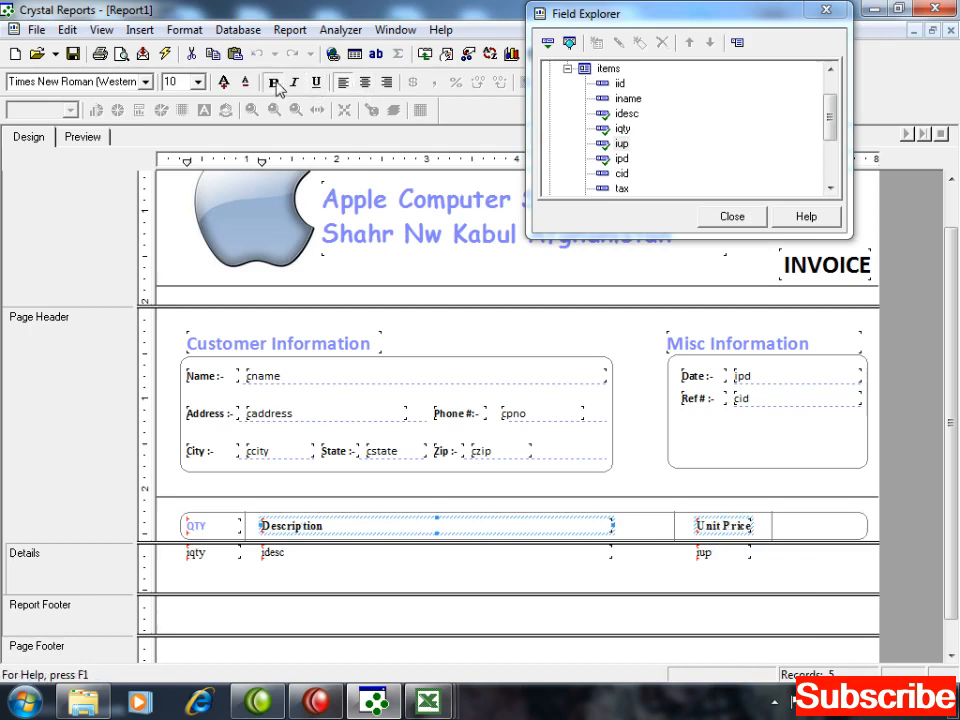
pyautogui.click(199, 82)
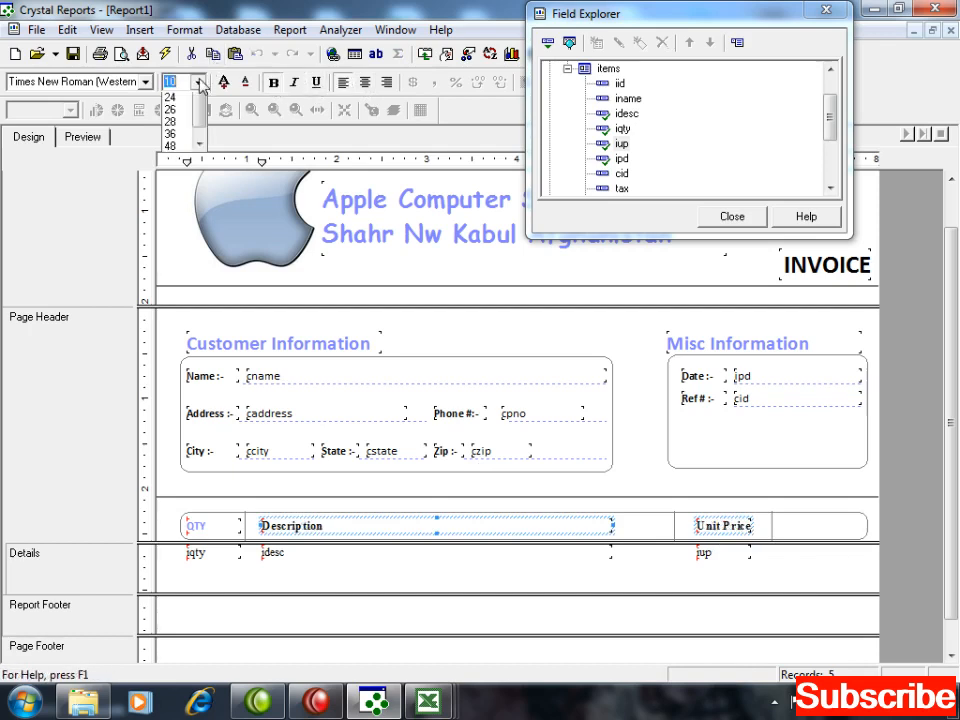
pyautogui.scroll(3, 180, 115)
pyautogui.click(172, 110)
pyautogui.click(146, 82)
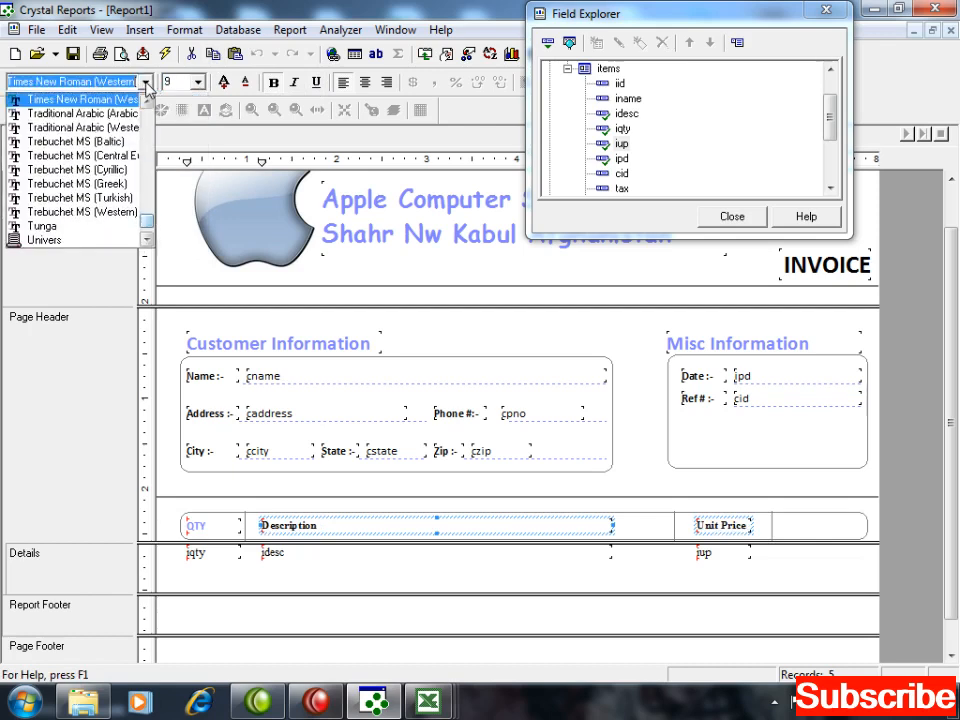
pyautogui.press('c')
pyautogui.press('Return')
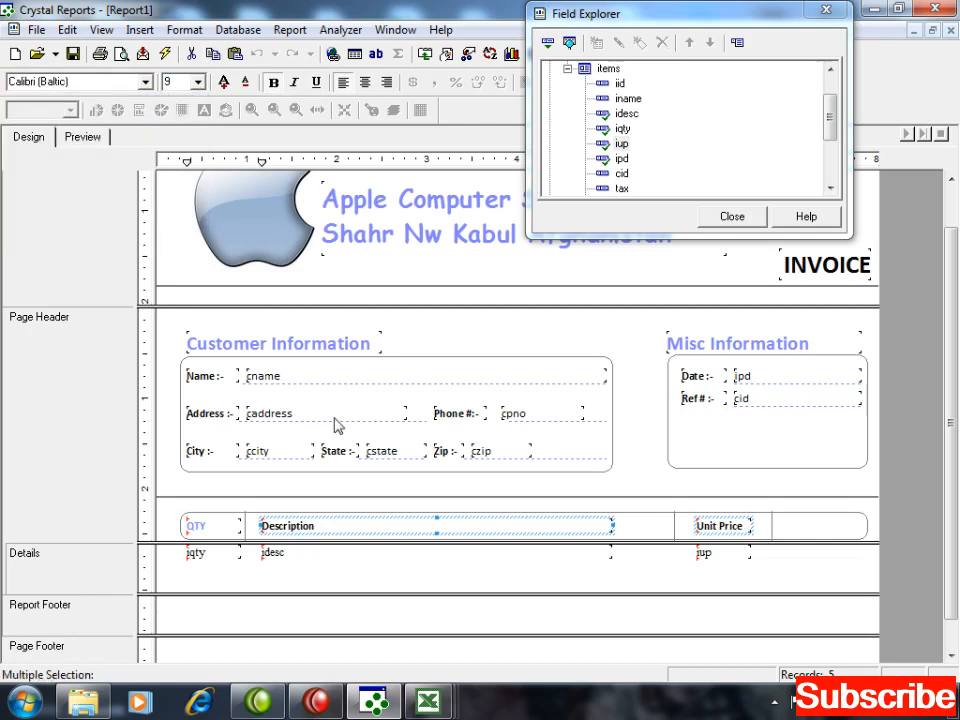
# Step: Set the font color of the Description and Unit Price headings to the saved periwinkle custom color
pyautogui.rightClick(310, 524)
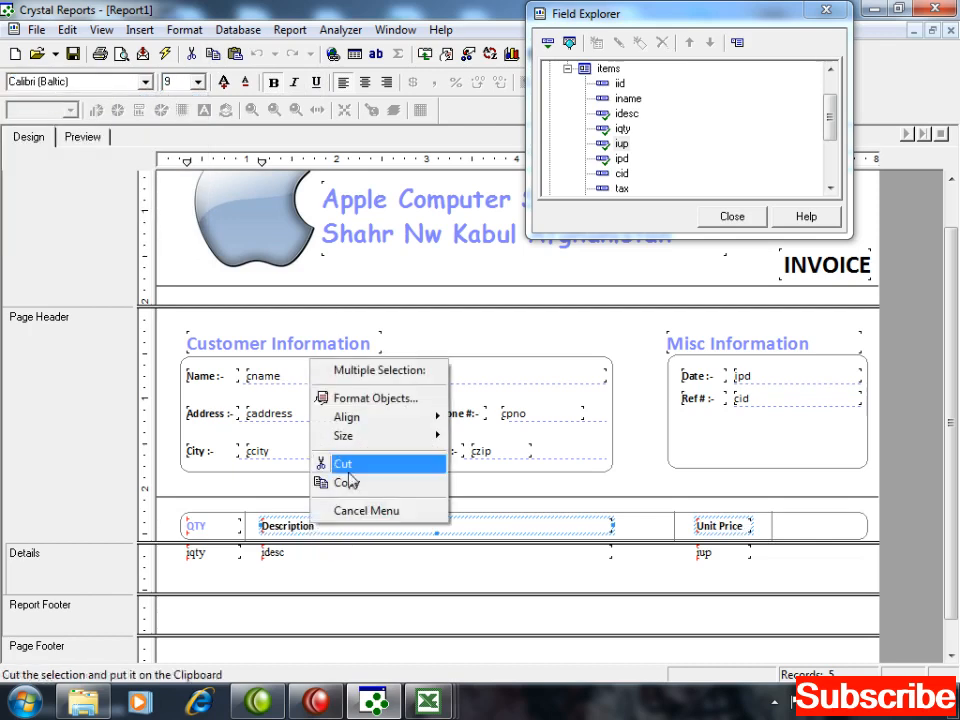
pyautogui.click(375, 397)
pyautogui.click(398, 175)
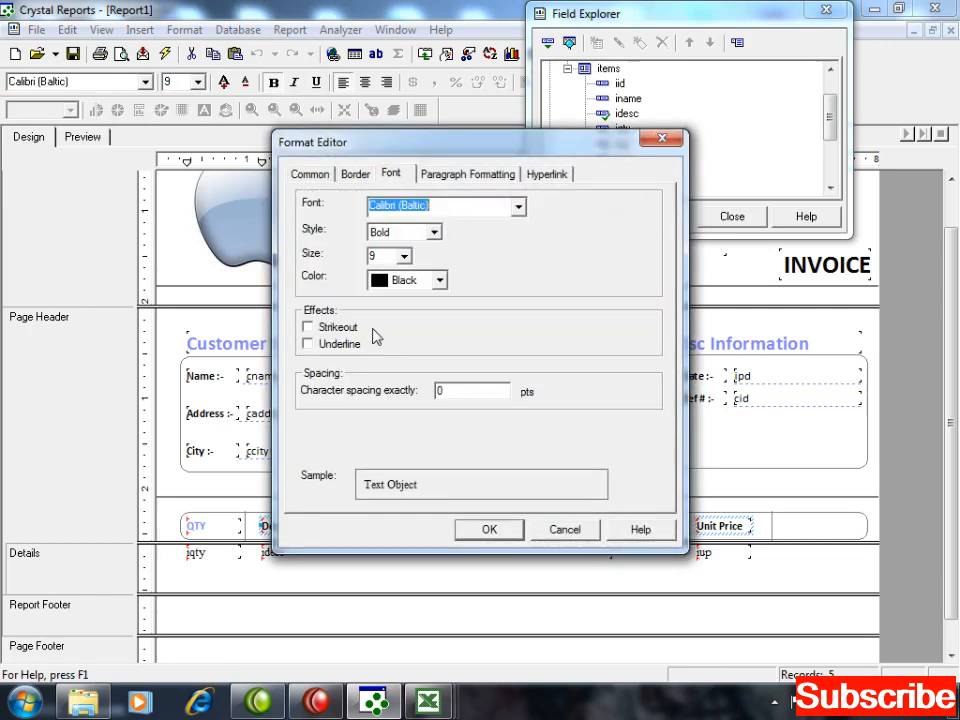
pyautogui.click(406, 283)
pyautogui.moveTo(446, 330); pyautogui.dragTo(446, 390)
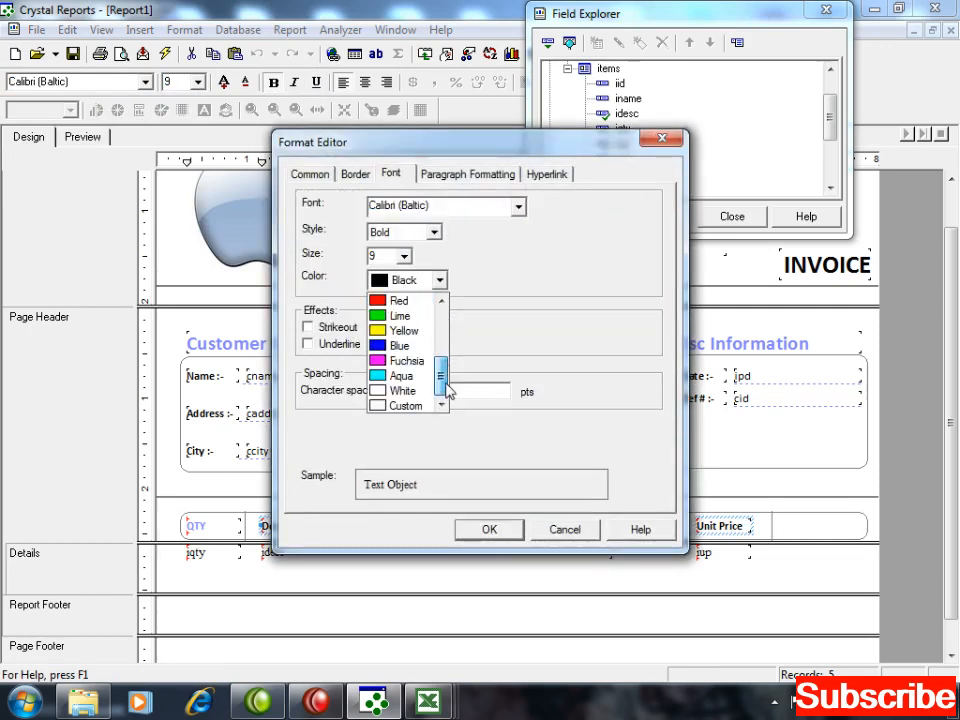
pyautogui.click(425, 407)
pyautogui.click(392, 401)
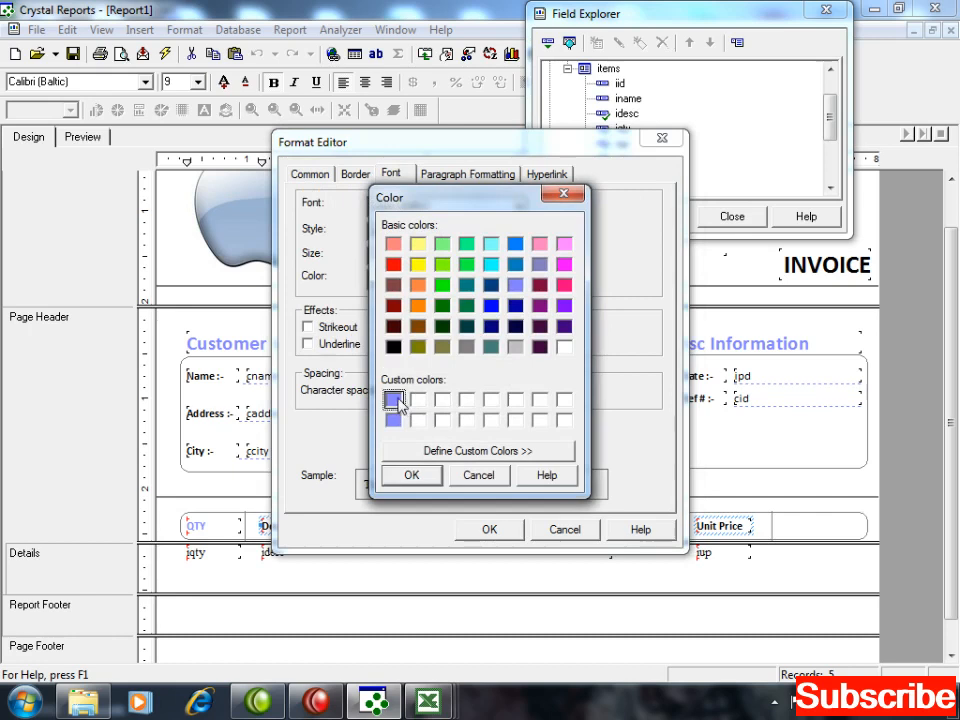
pyautogui.click(403, 476)
pyautogui.click(503, 528)
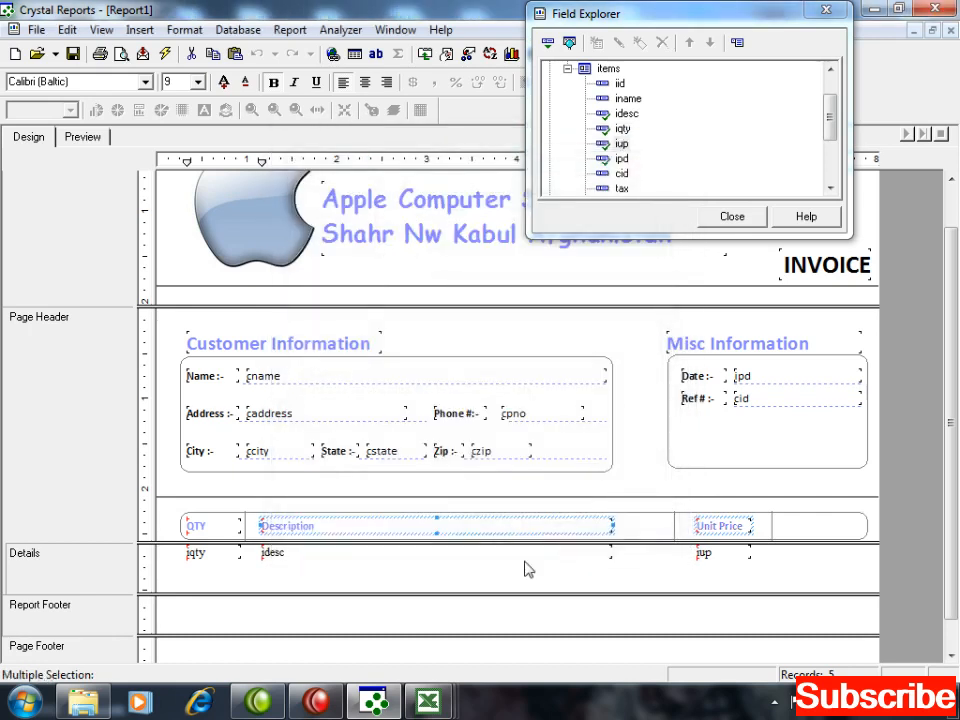
pyautogui.click(556, 576)
# Step: Format the iqty, idesc and iup fields in the Details section as Calibri (Baltic) at size 9
pyautogui.moveTo(790, 557); pyautogui.dragTo(186, 565)
pyautogui.click(200, 82)
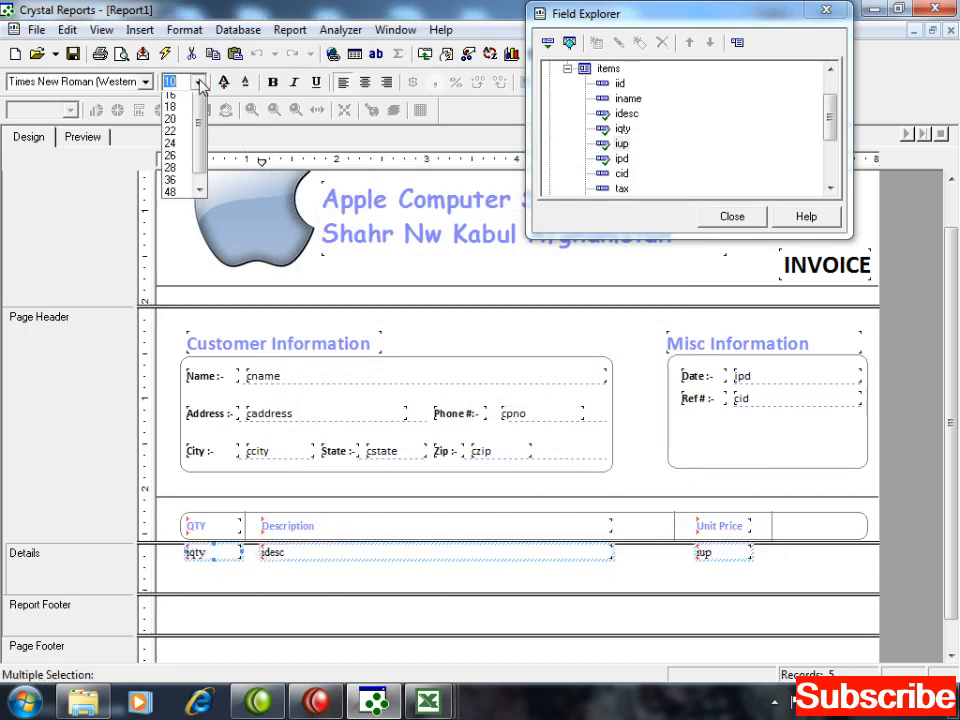
pyautogui.scroll(2, 192, 100)
pyautogui.click(186, 108)
pyautogui.click(146, 82)
pyautogui.write('c')
pyautogui.press('Down')
pyautogui.press('Return')
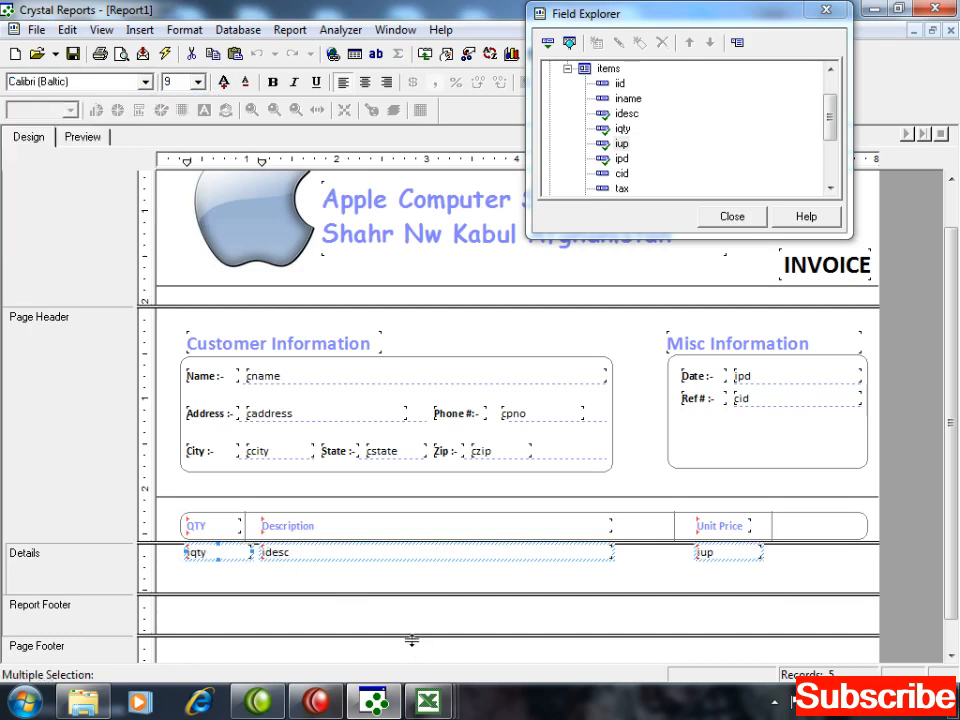
pyautogui.click(465, 587)
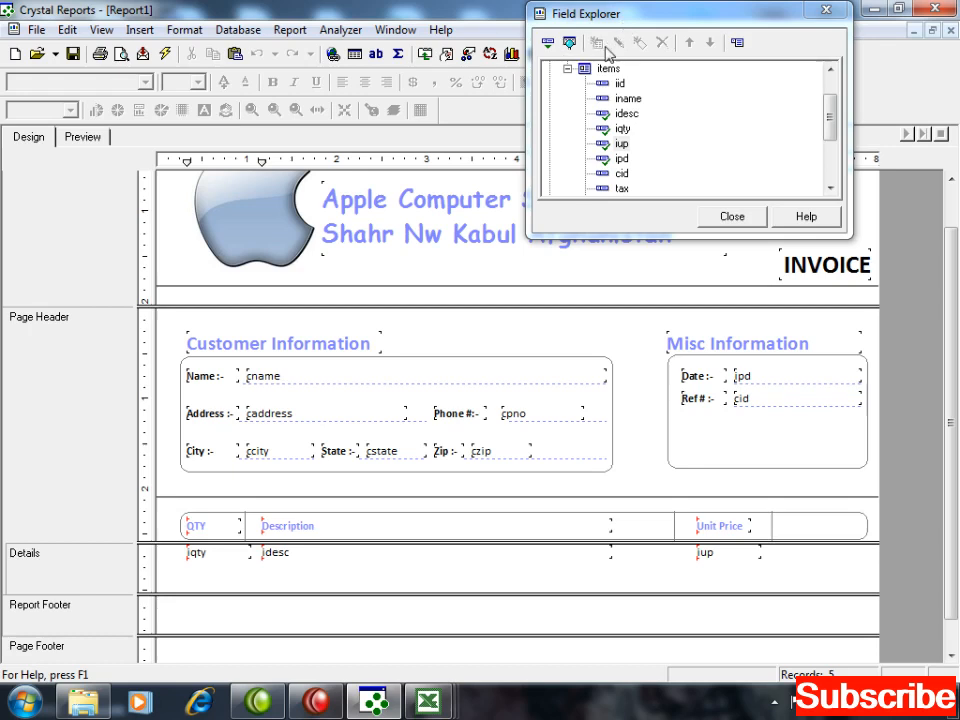
# Step: Create a formula field named t that calculates {items.iqty} * {items.iup}, then save and close it
pyautogui.click(567, 68)
pyautogui.click(597, 116)
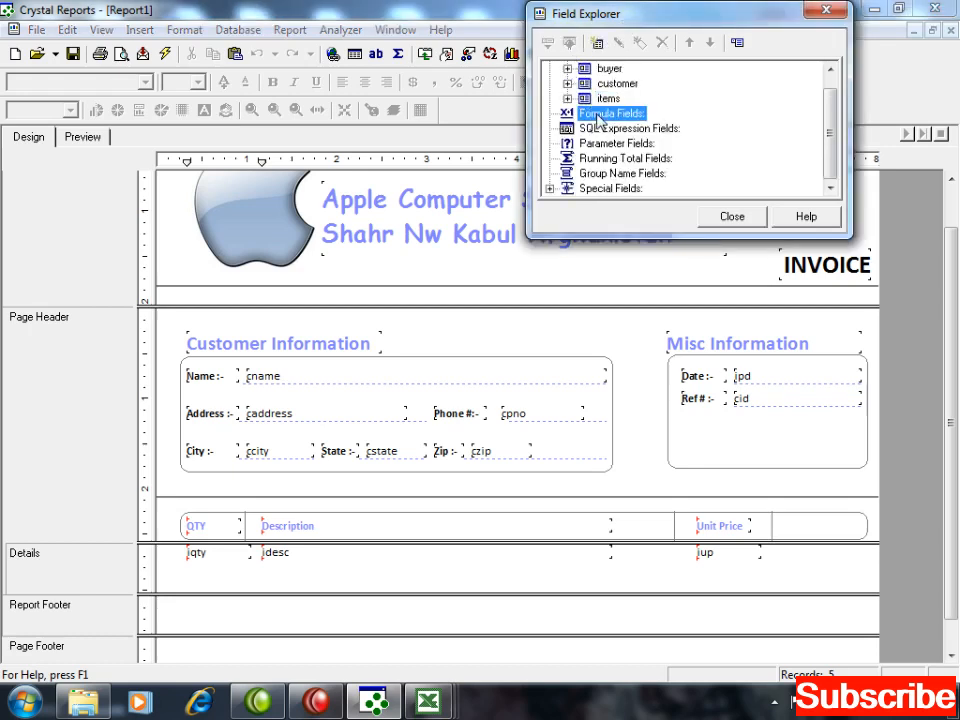
pyautogui.click(597, 45)
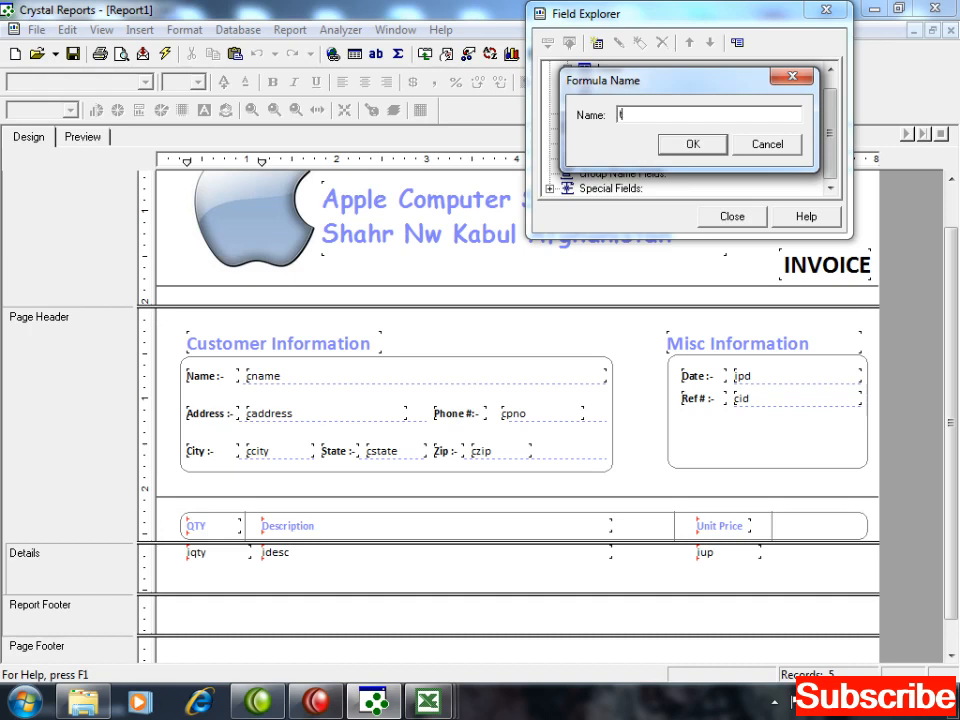
pyautogui.click(690, 145)
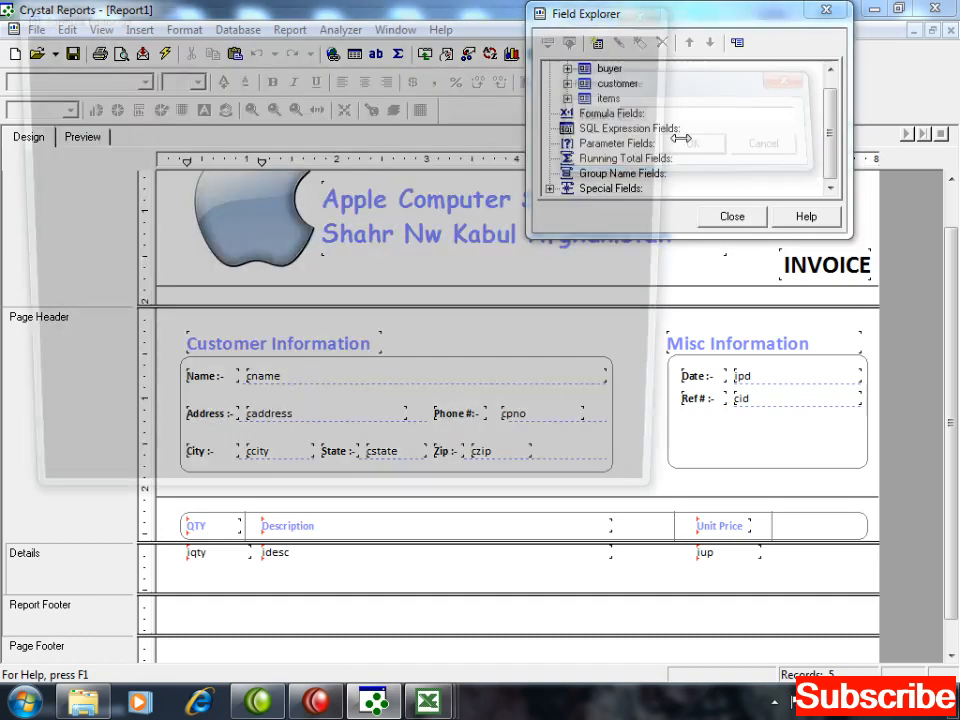
pyautogui.moveTo(279, 156); pyautogui.dragTo(274, 182)
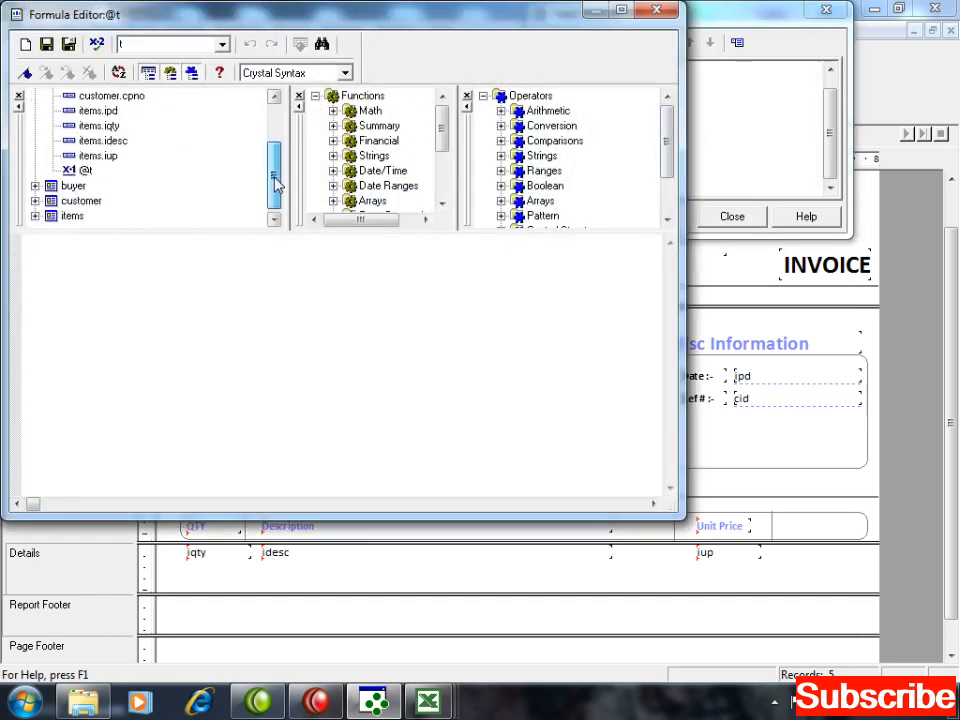
pyautogui.doubleClick(98, 127)
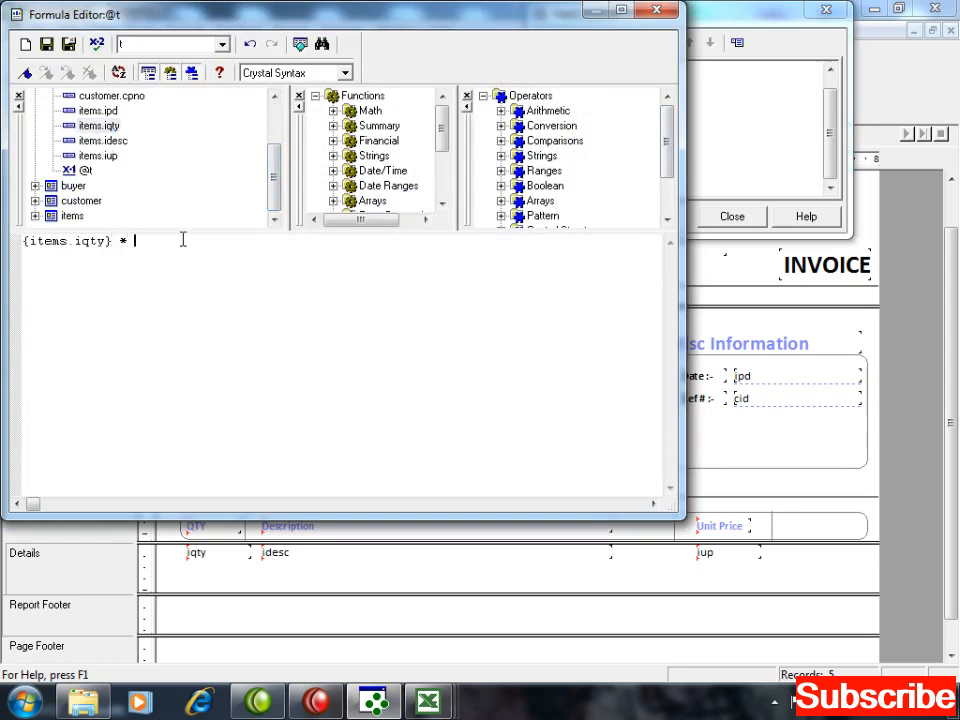
pyautogui.doubleClick(98, 156)
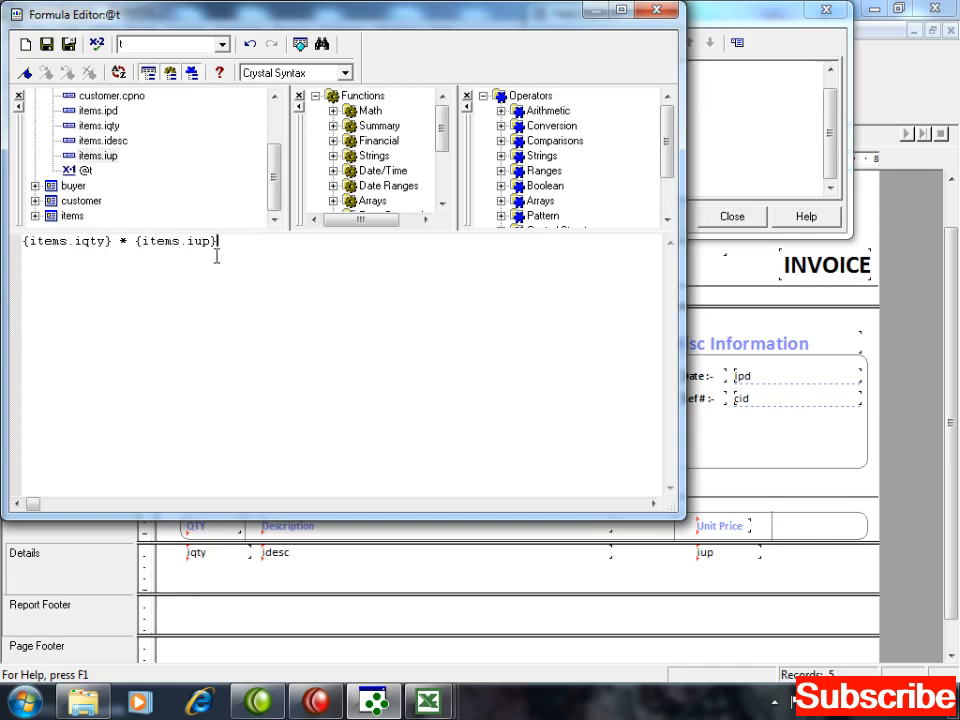
pyautogui.click(68, 45)
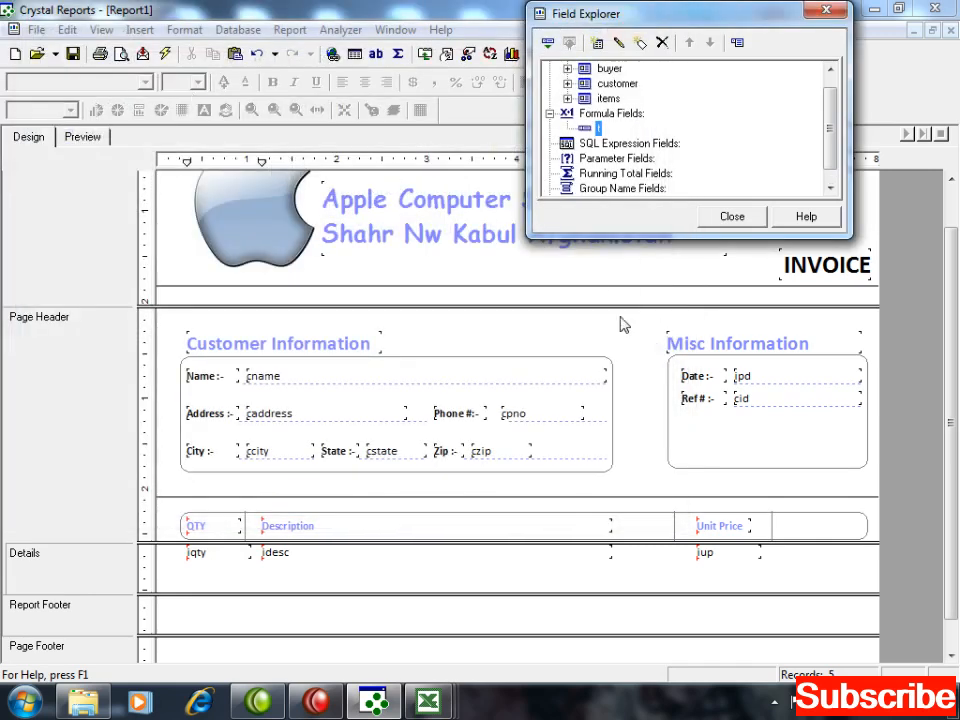
# Step: Place the t formula field in the Details section under the fourth column and move its heading up into the heading box
pyautogui.moveTo(600, 128); pyautogui.dragTo(797, 556)
pyautogui.click(826, 533)
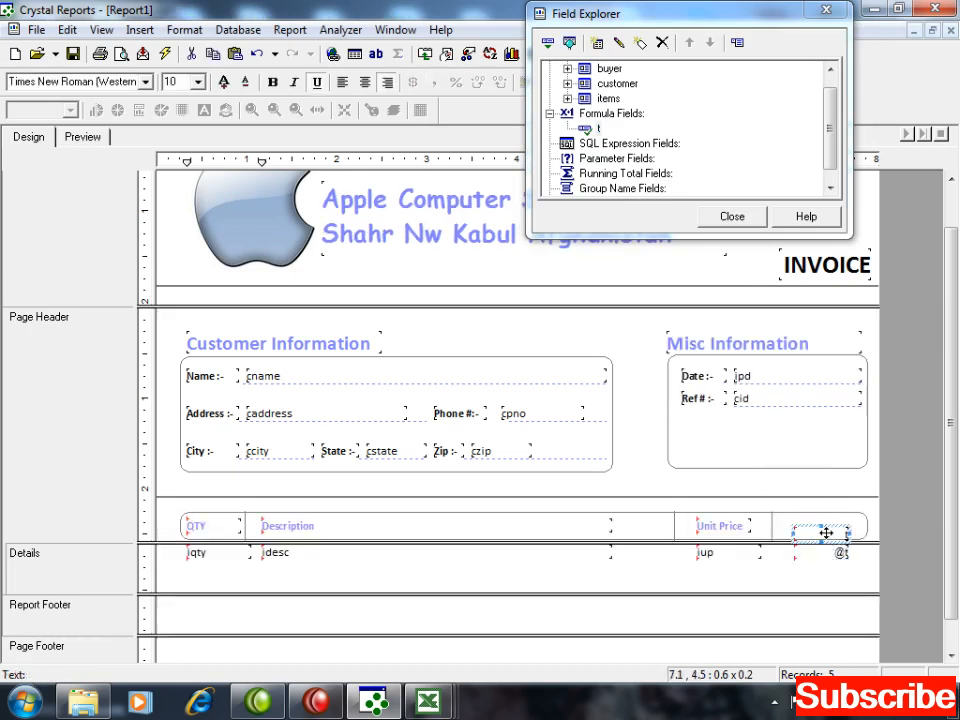
pyautogui.press('Up')
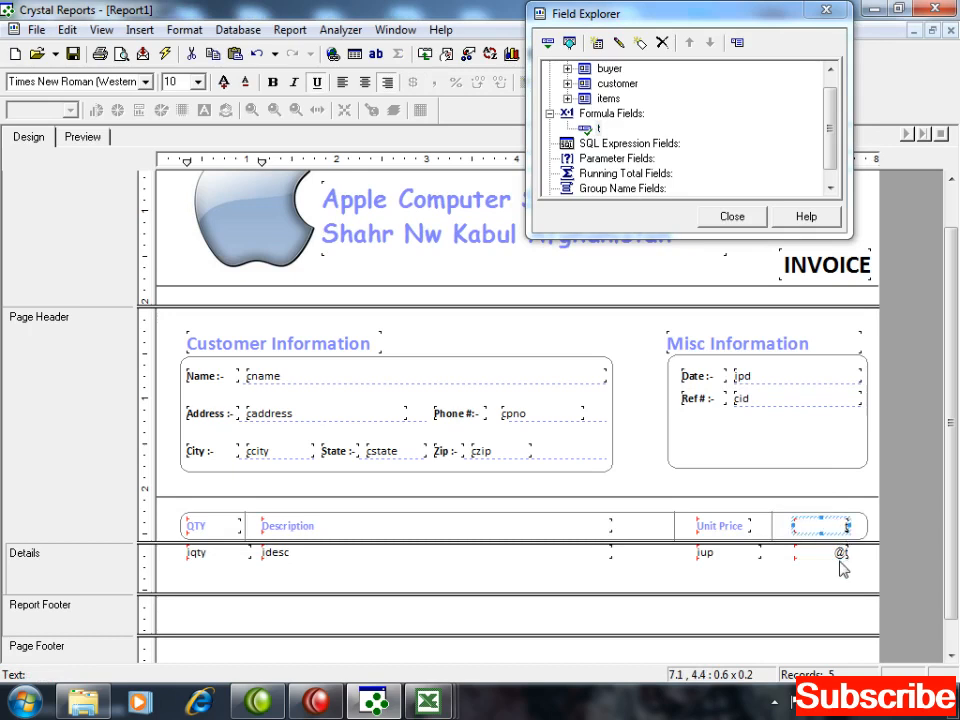
# Step: Left-align the @t field in the Details section and widen it slightly to about 0.7
pyautogui.click(841, 555)
pyautogui.click(343, 82)
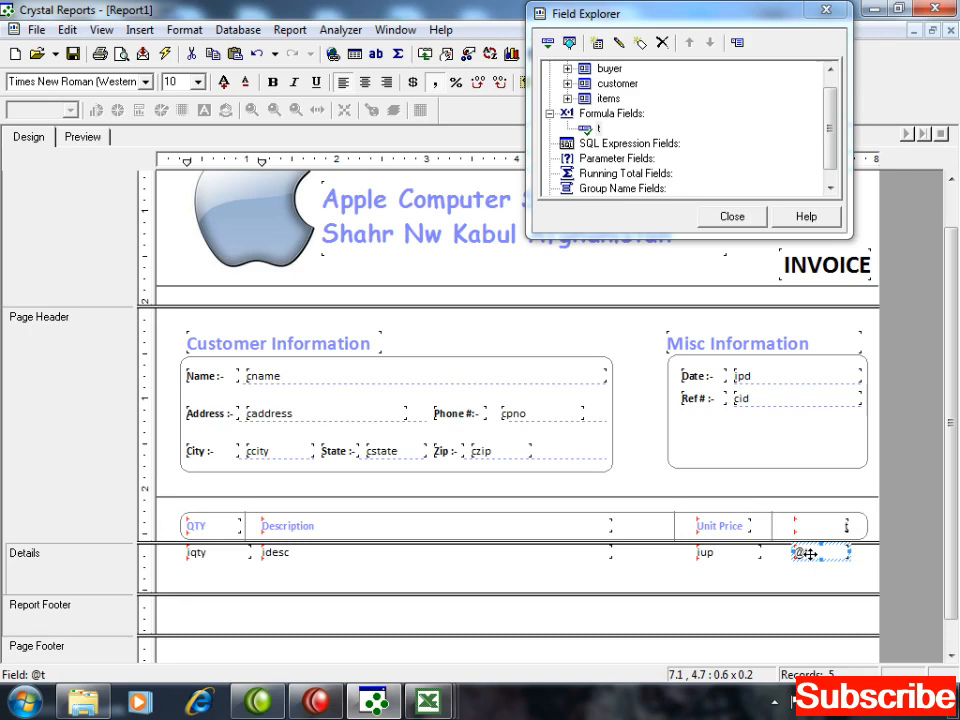
pyautogui.hotkey('shift', 'Right')
# Step: Change the t heading's text to Total and make it bold, left-aligned and not underlined
pyautogui.click(827, 529)
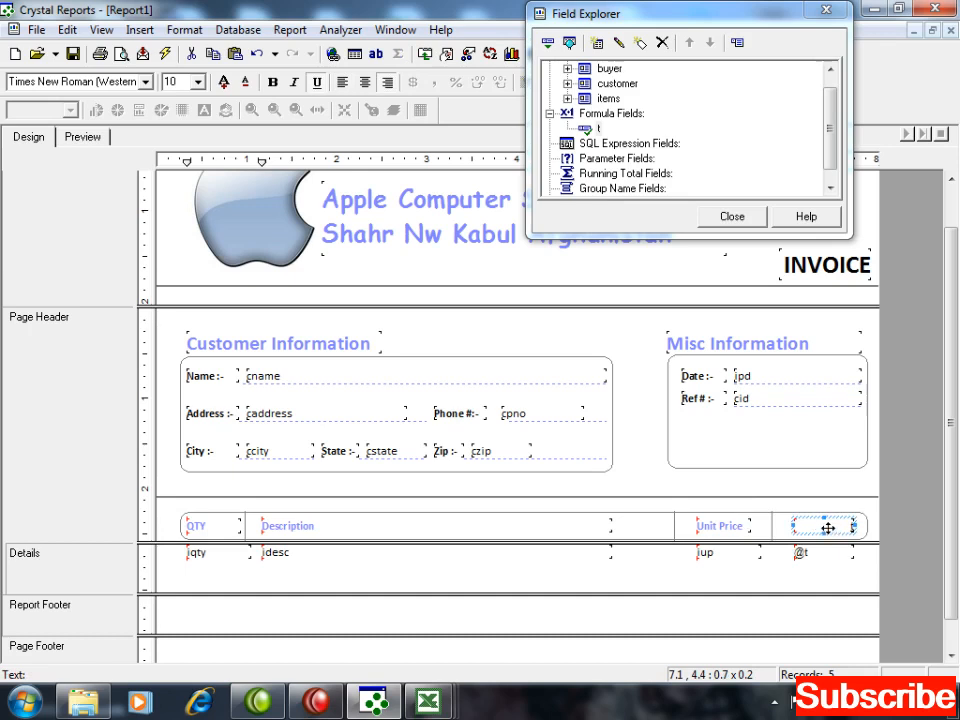
pyautogui.doubleClick(827, 528)
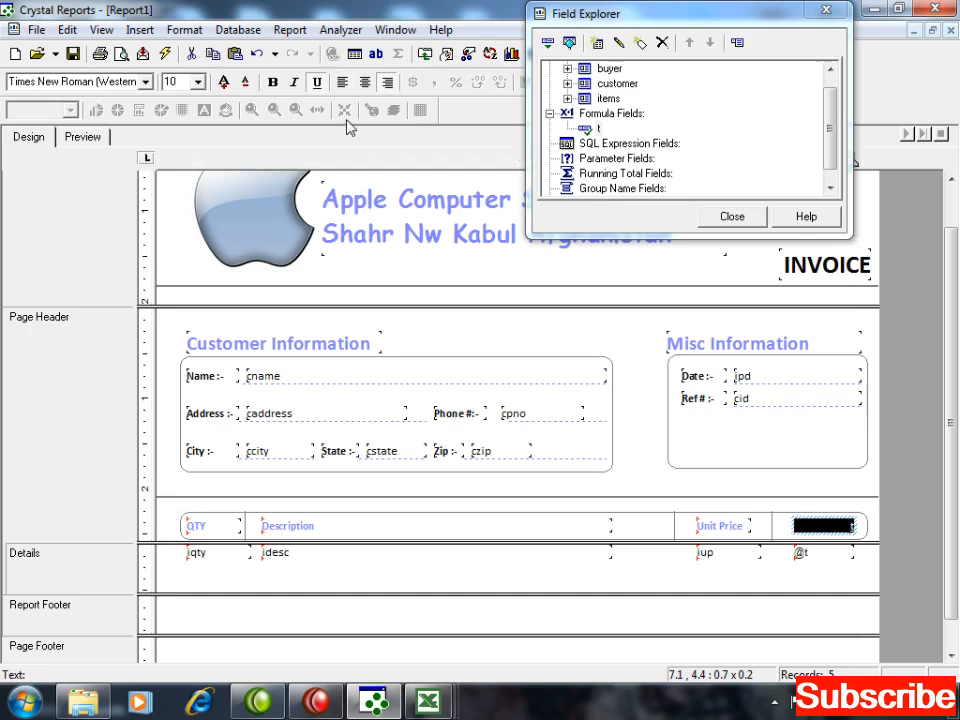
pyautogui.click(273, 82)
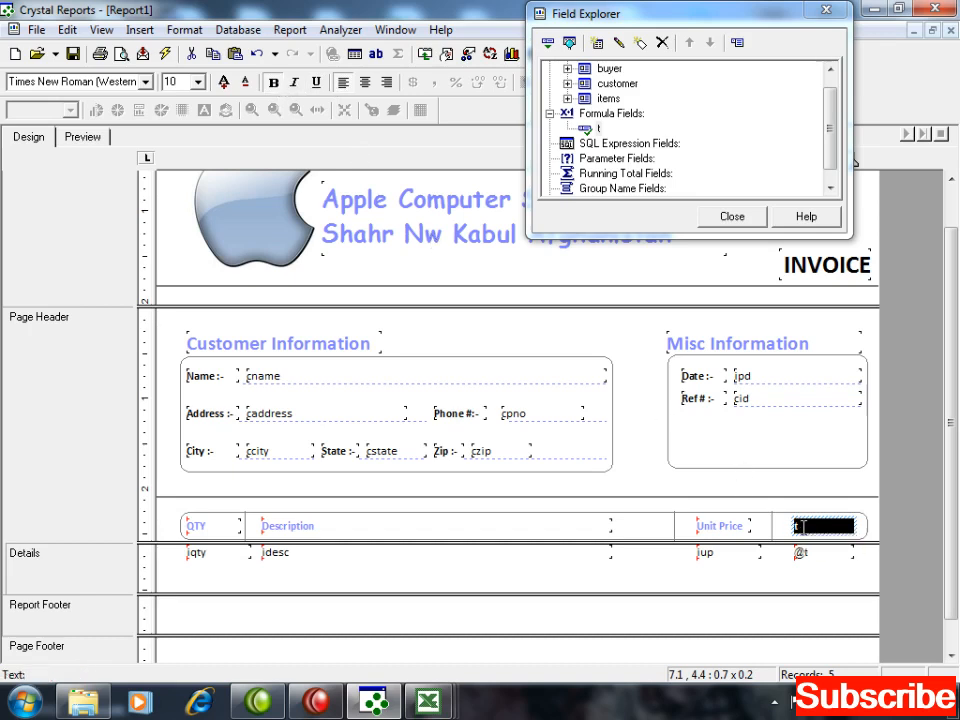
pyautogui.write('Total')
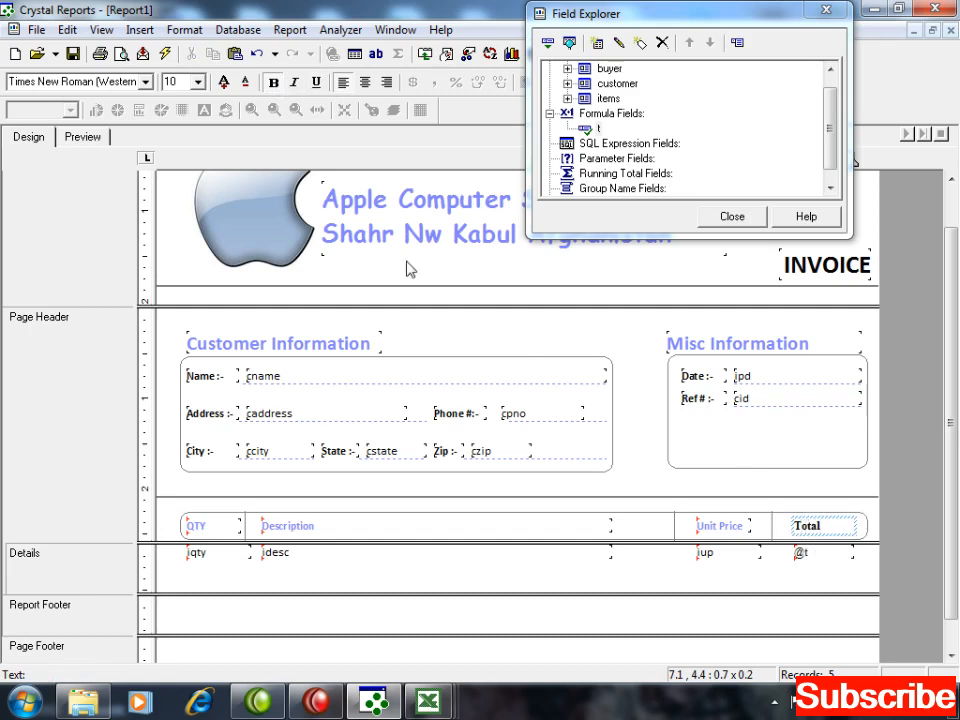
pyautogui.click(829, 581)
# Step: Set the Total heading's font to Calibri (Baltic) at size 9
pyautogui.click(798, 523)
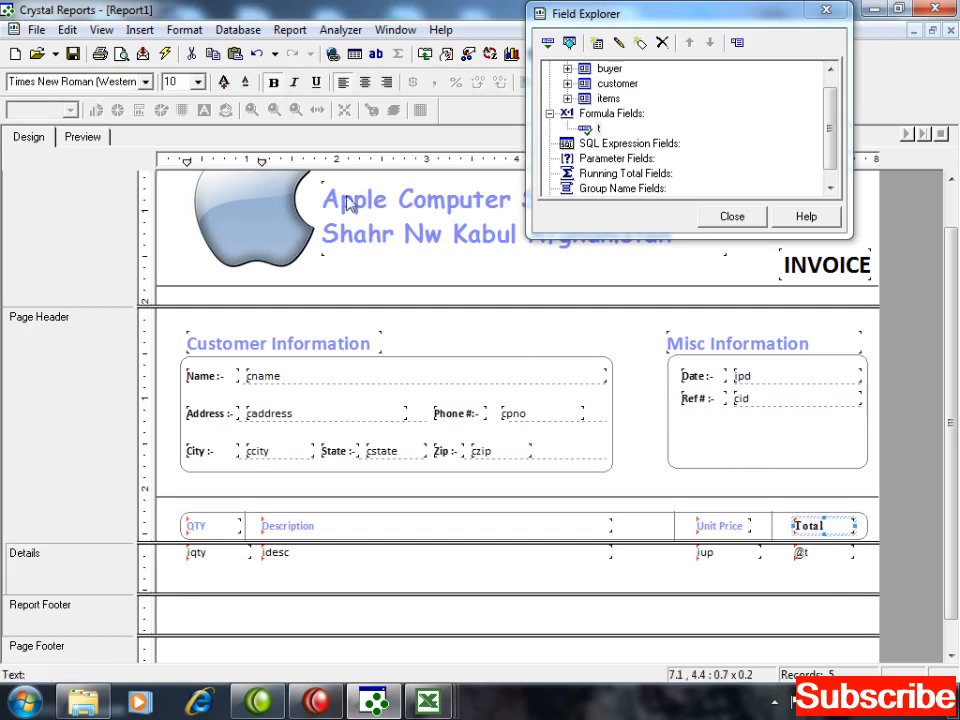
pyautogui.click(145, 83)
pyautogui.write('c')
pyautogui.click(145, 84)
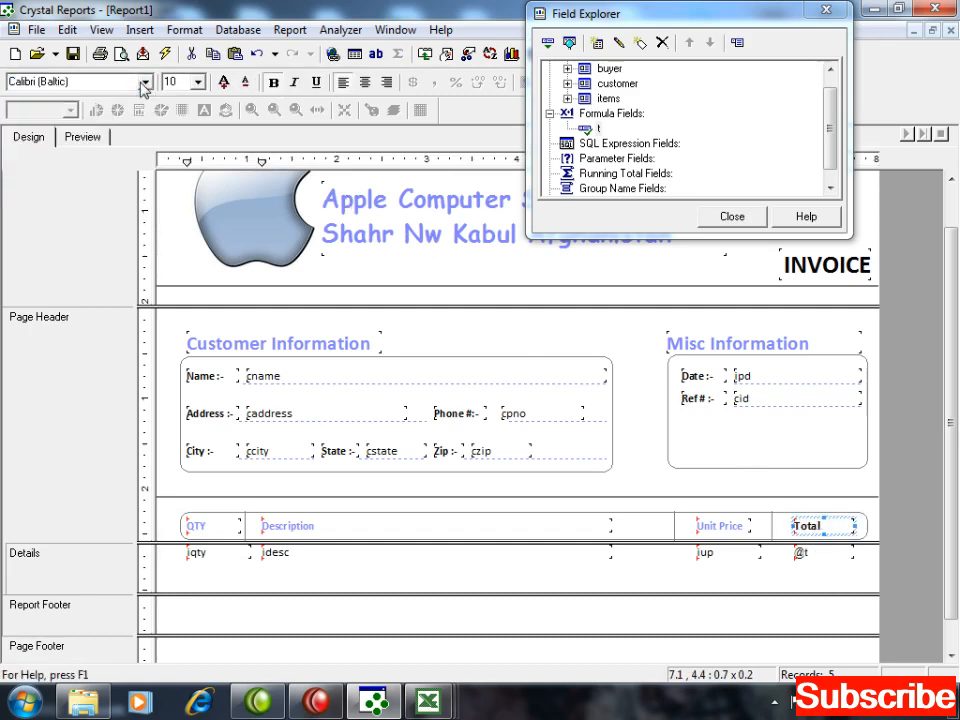
pyautogui.click(199, 83)
pyautogui.click(200, 100)
pyautogui.click(200, 100)
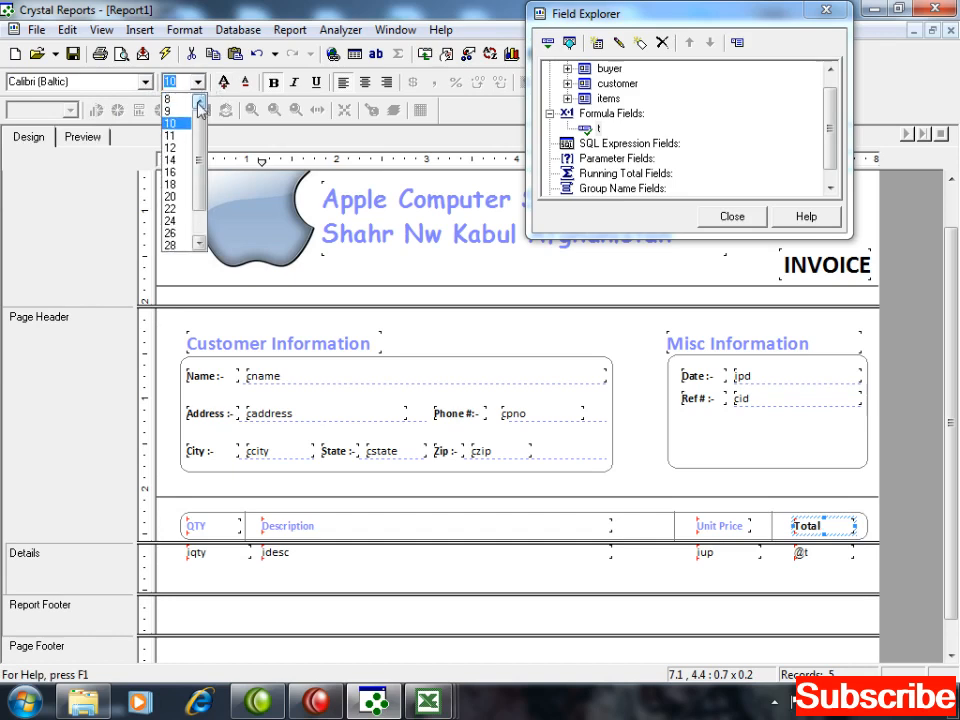
pyautogui.click(180, 111)
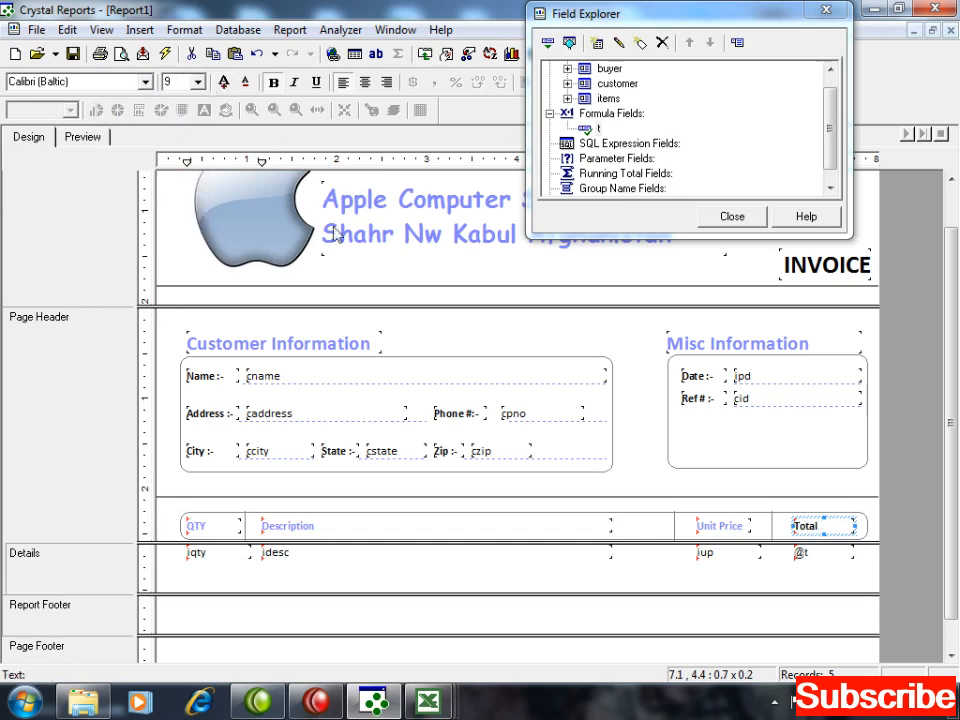
# Step: Set the Total heading's font colour to the custom light violet-blue used by the other column headings
pyautogui.rightClick(798, 524)
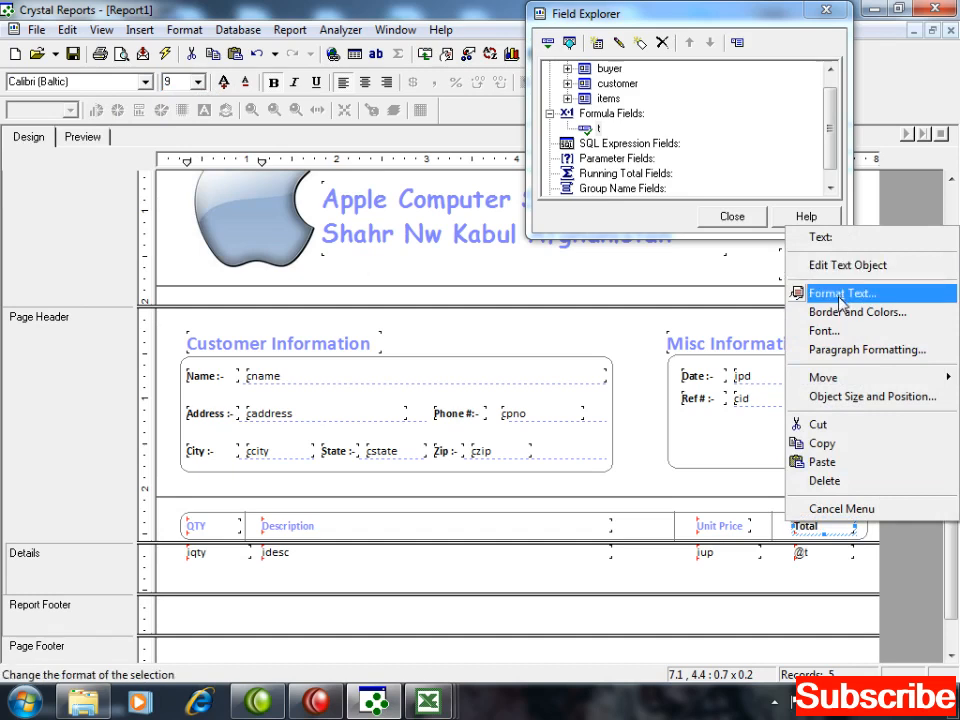
pyautogui.click(800, 292)
pyautogui.click(393, 176)
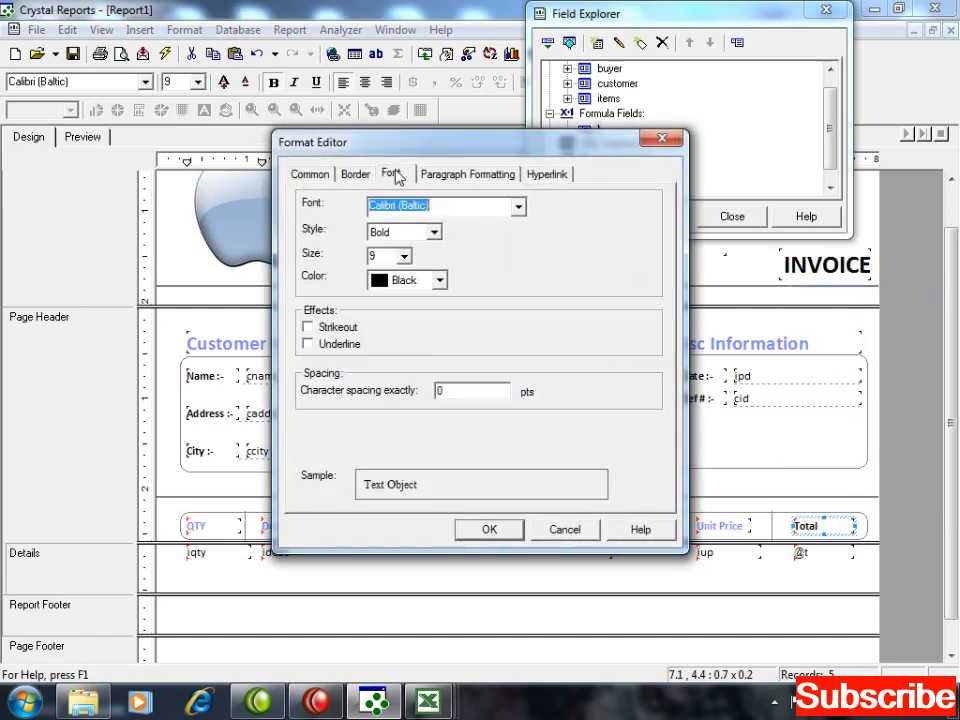
pyautogui.click(378, 283)
pyautogui.moveTo(443, 332); pyautogui.dragTo(446, 423)
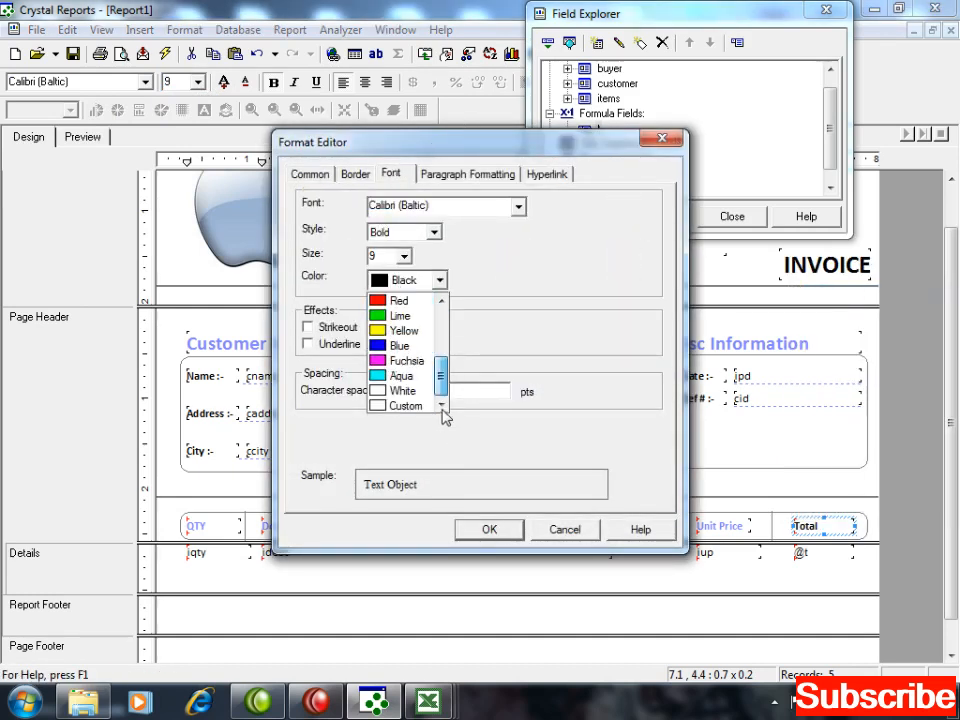
pyautogui.click(405, 405)
pyautogui.click(393, 420)
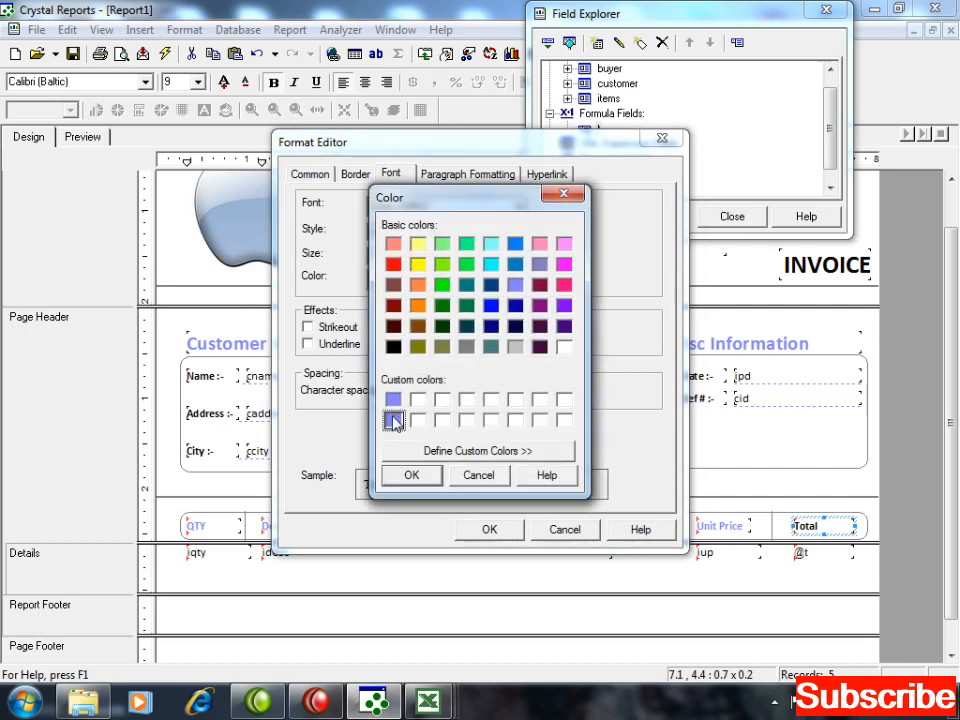
pyautogui.click(424, 479)
pyautogui.click(489, 529)
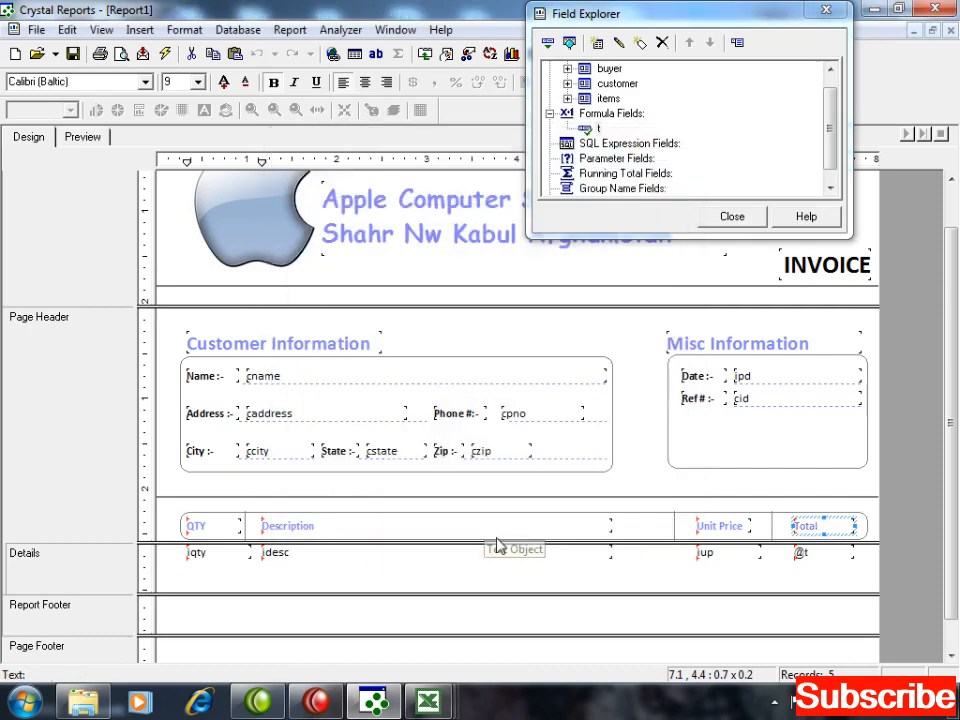
pyautogui.click(540, 587)
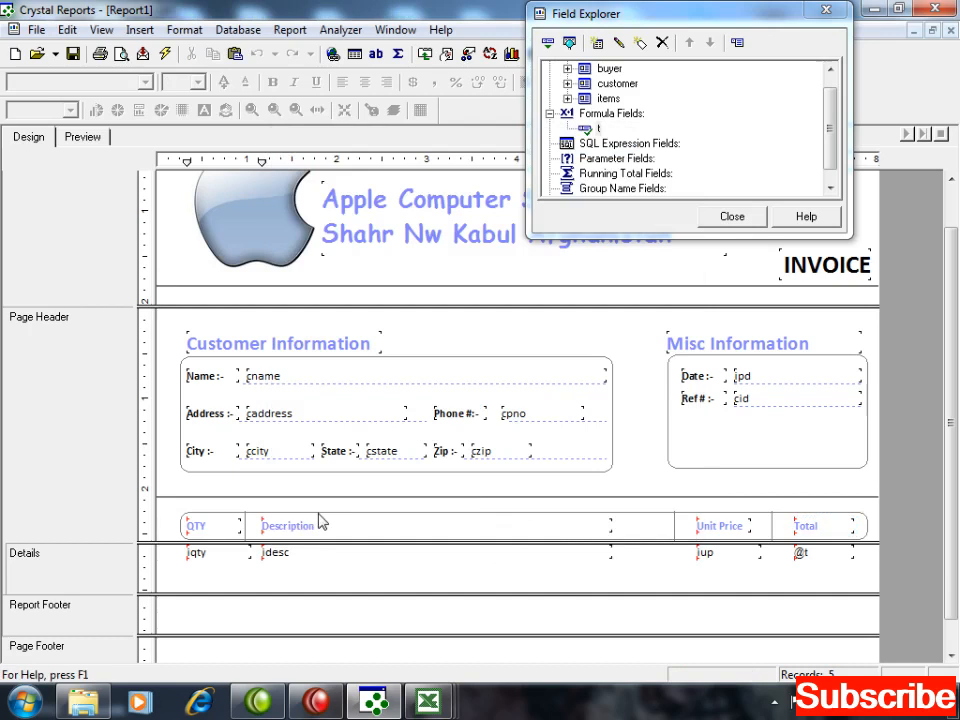
# Step: Turn on the fill of the column heading box and try a custom very light grey of RGB 244, 244, 244
pyautogui.click(318, 513)
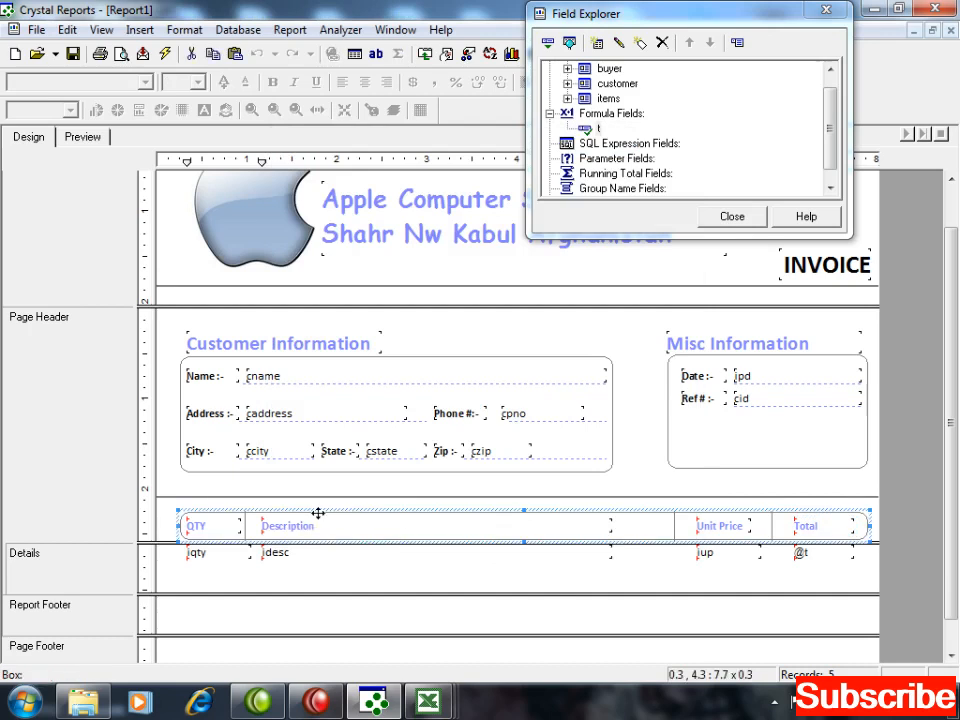
pyautogui.rightClick(318, 513)
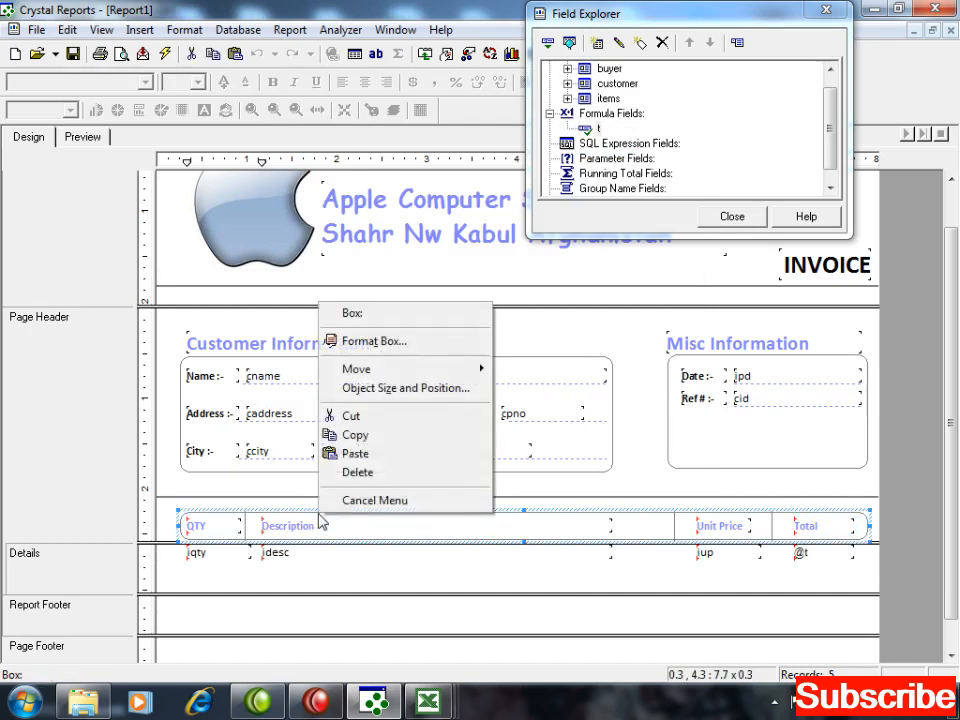
pyautogui.click(378, 345)
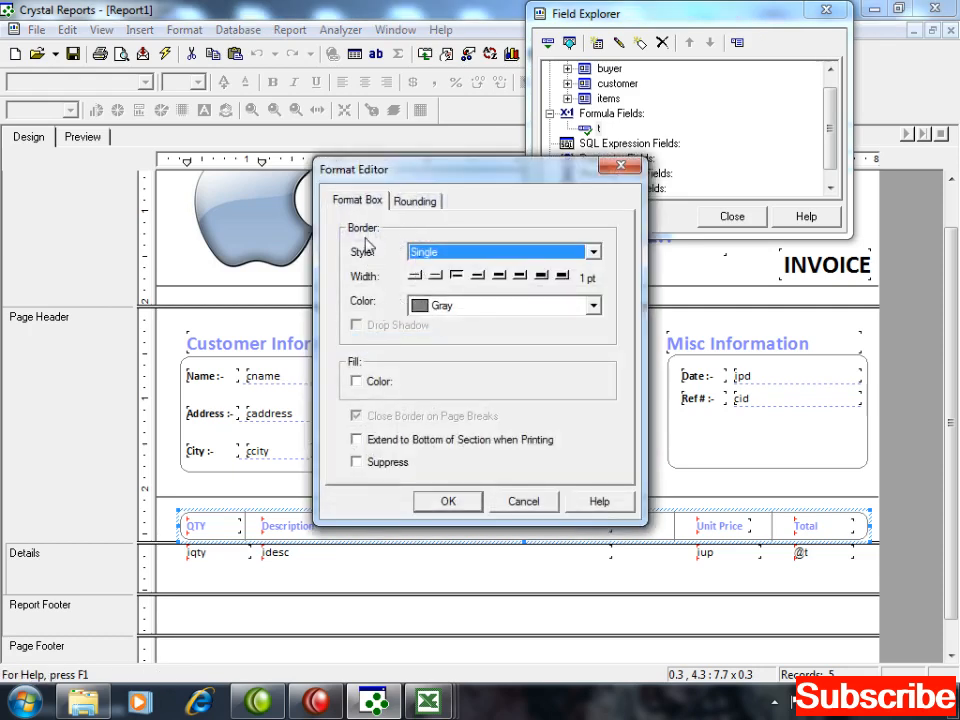
pyautogui.click(357, 381)
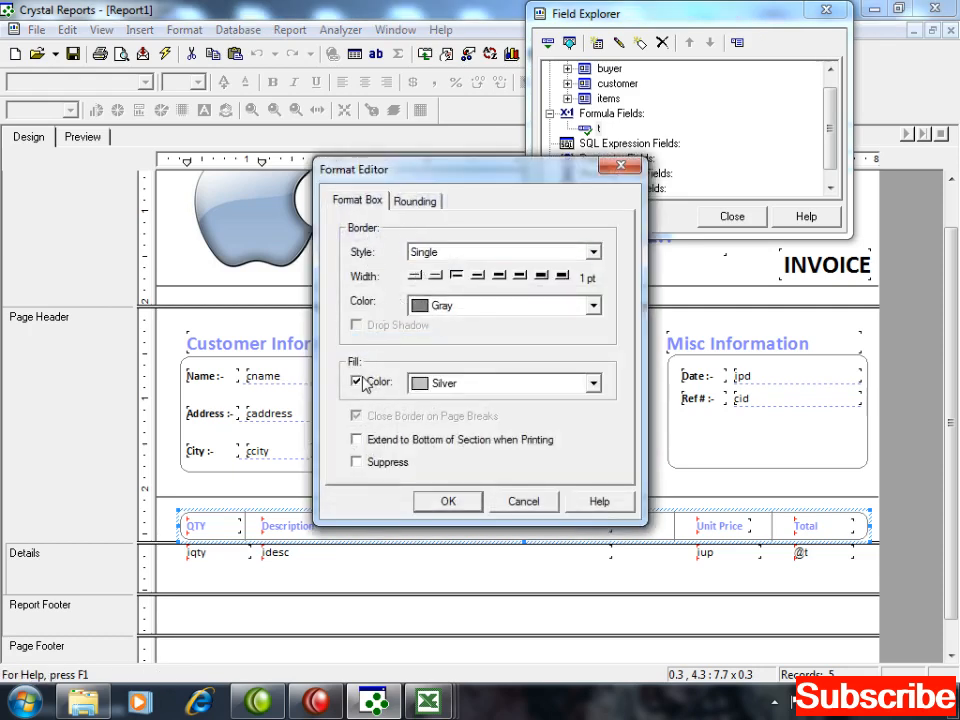
pyautogui.click(440, 389)
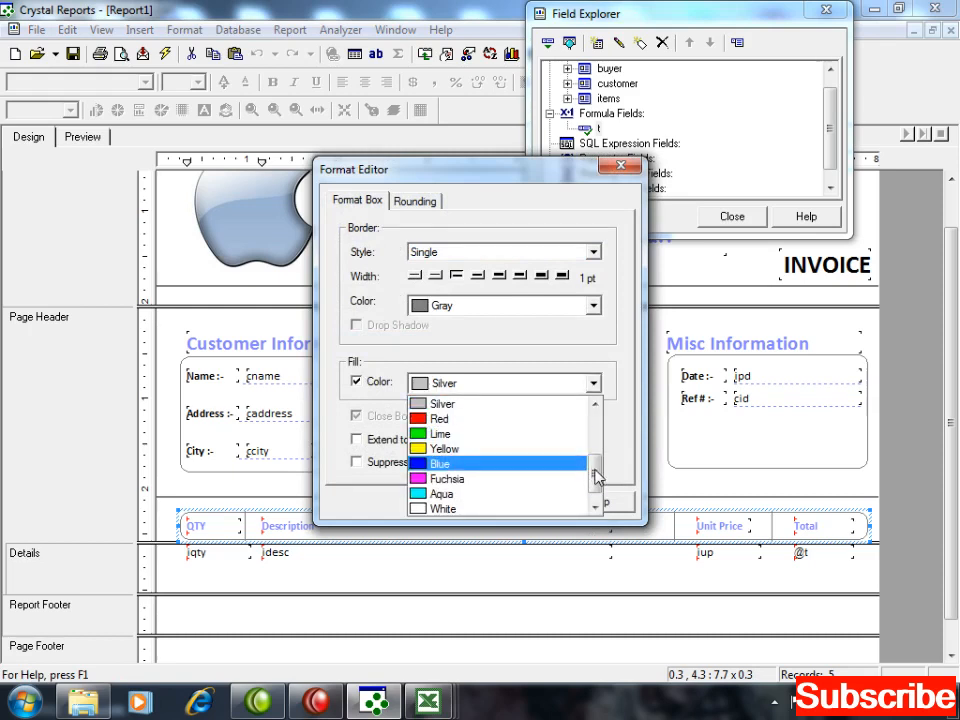
pyautogui.moveTo(596, 474); pyautogui.dragTo(598, 489)
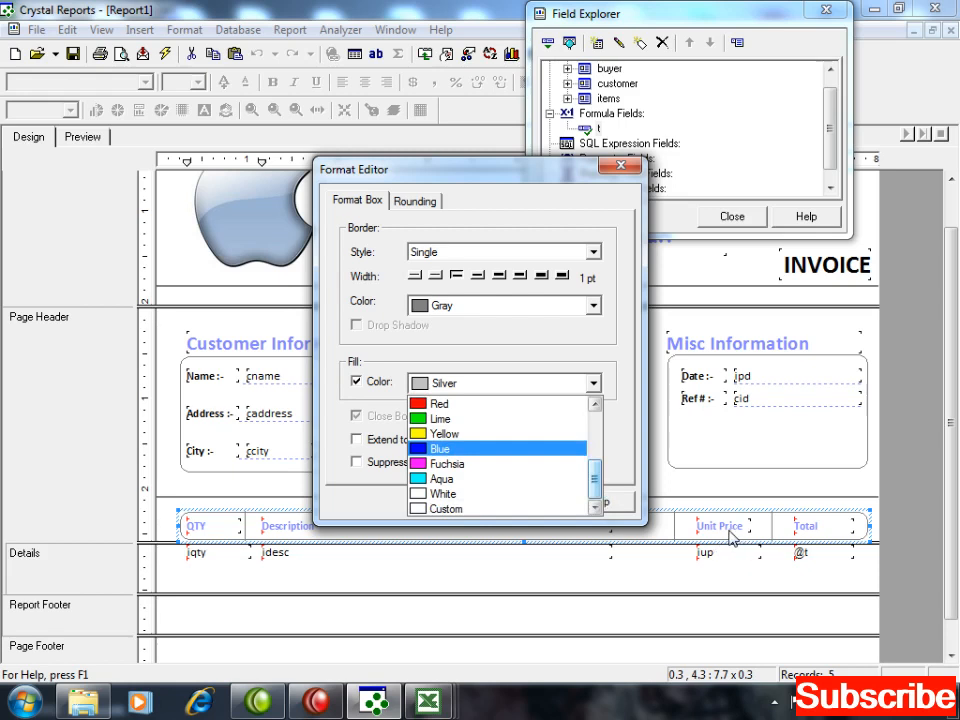
pyautogui.click(519, 509)
pyautogui.click(515, 346)
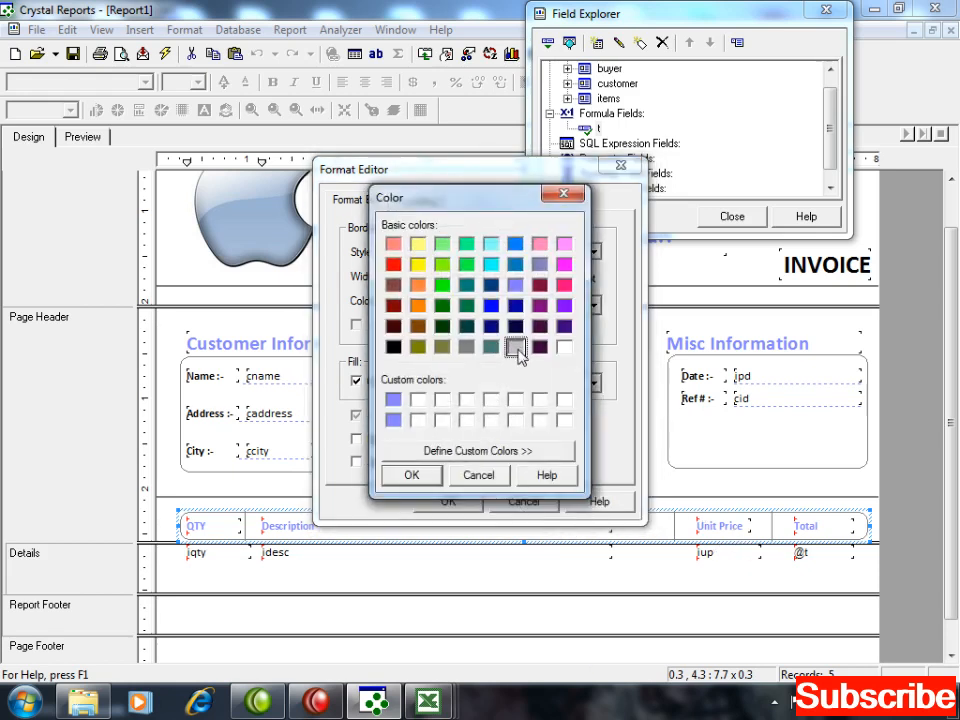
pyautogui.click(495, 455)
pyautogui.moveTo(788, 264); pyautogui.dragTo(785, 233)
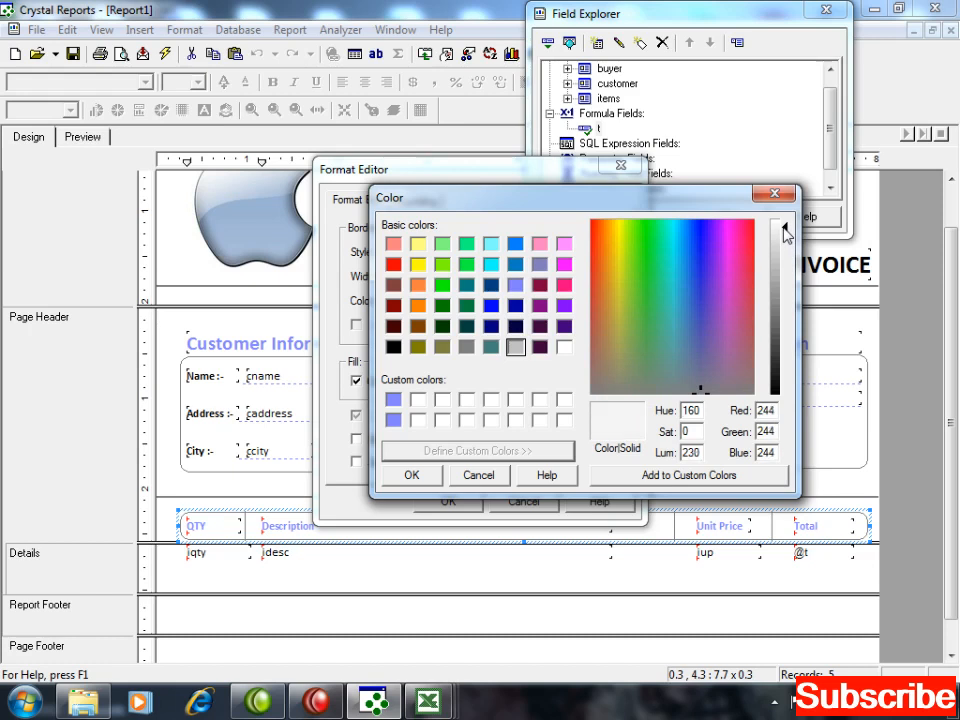
pyautogui.click(686, 475)
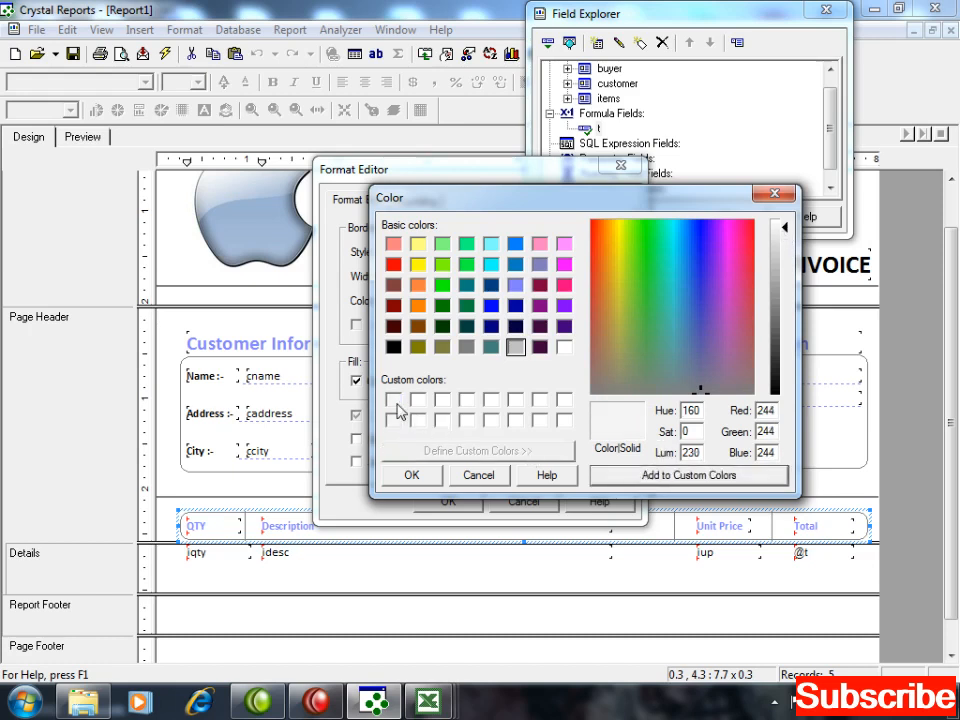
pyautogui.click(496, 476)
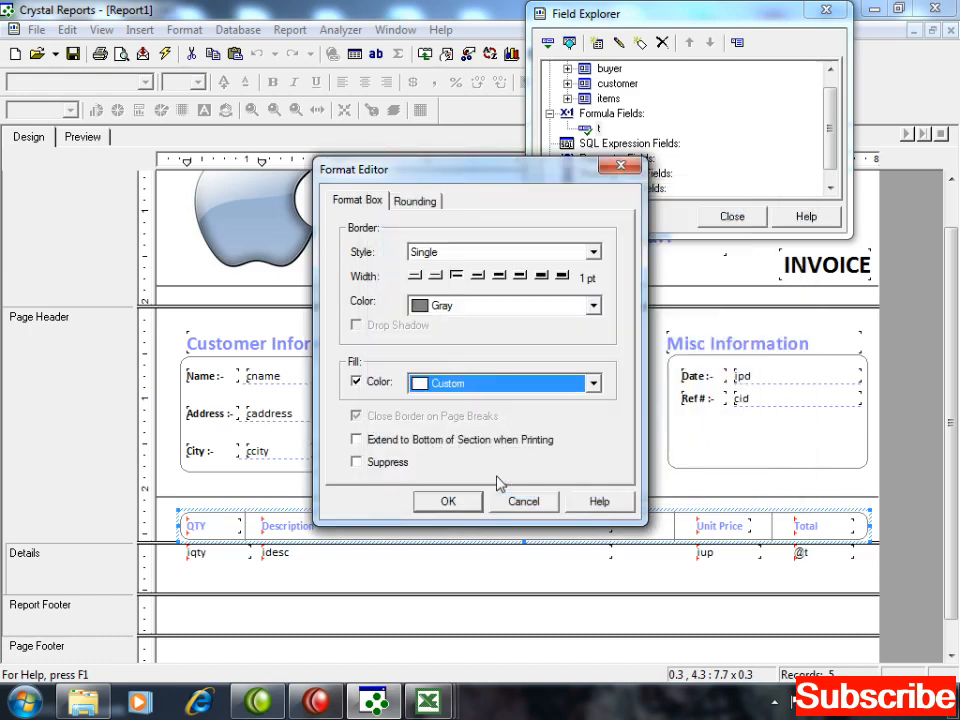
# Step: Set the heading box's fill to a custom light grey of RGB 235, 235, 235
pyautogui.click(474, 388)
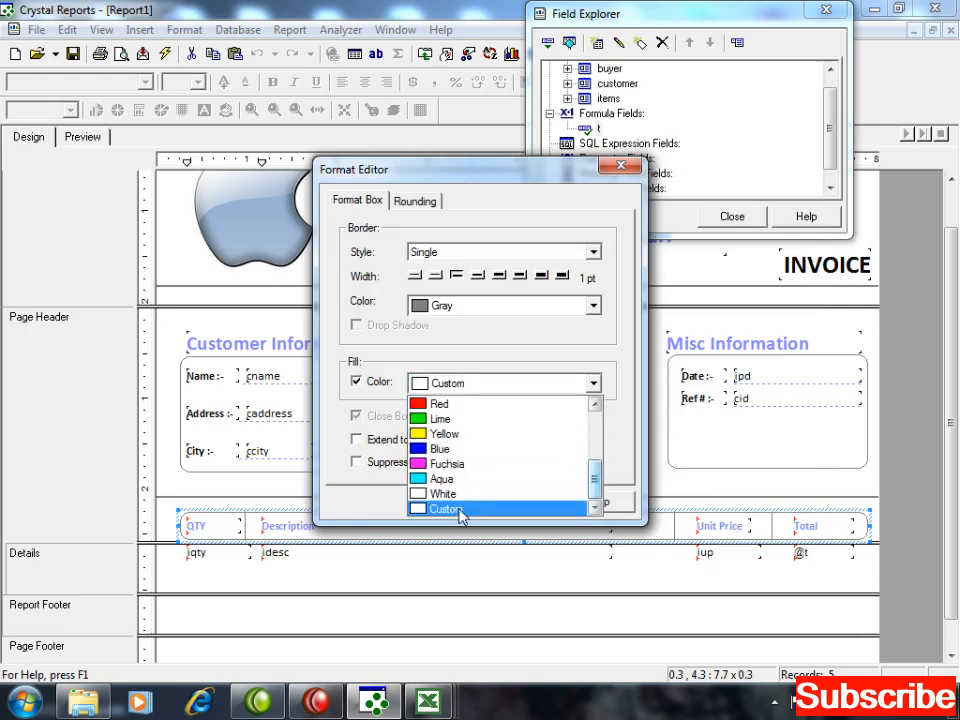
pyautogui.click(461, 510)
pyautogui.click(503, 453)
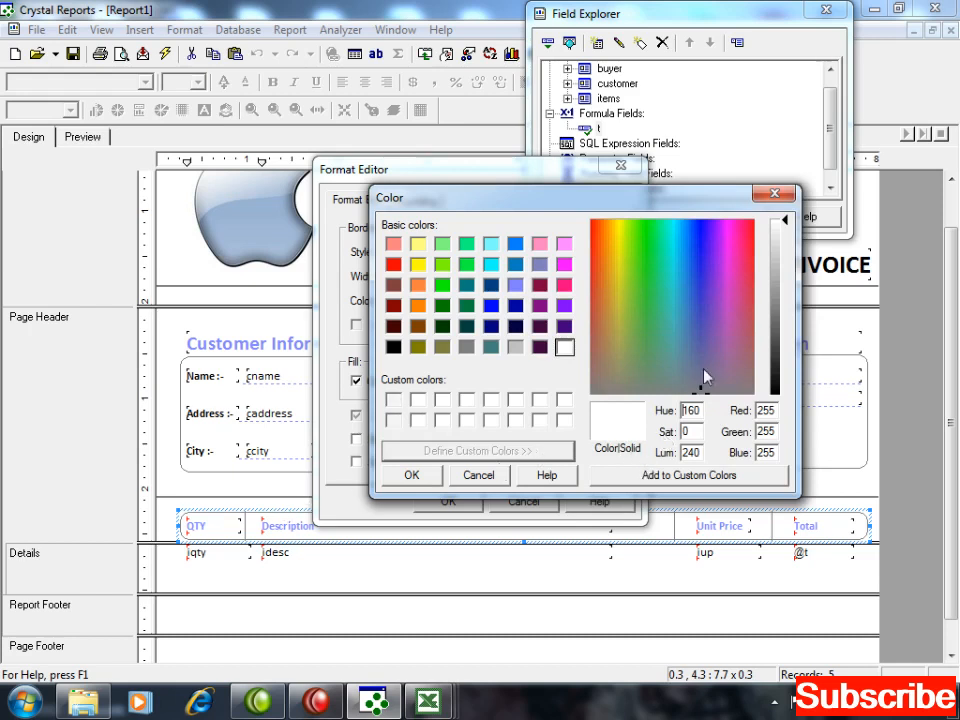
pyautogui.moveTo(786, 221); pyautogui.dragTo(787, 235)
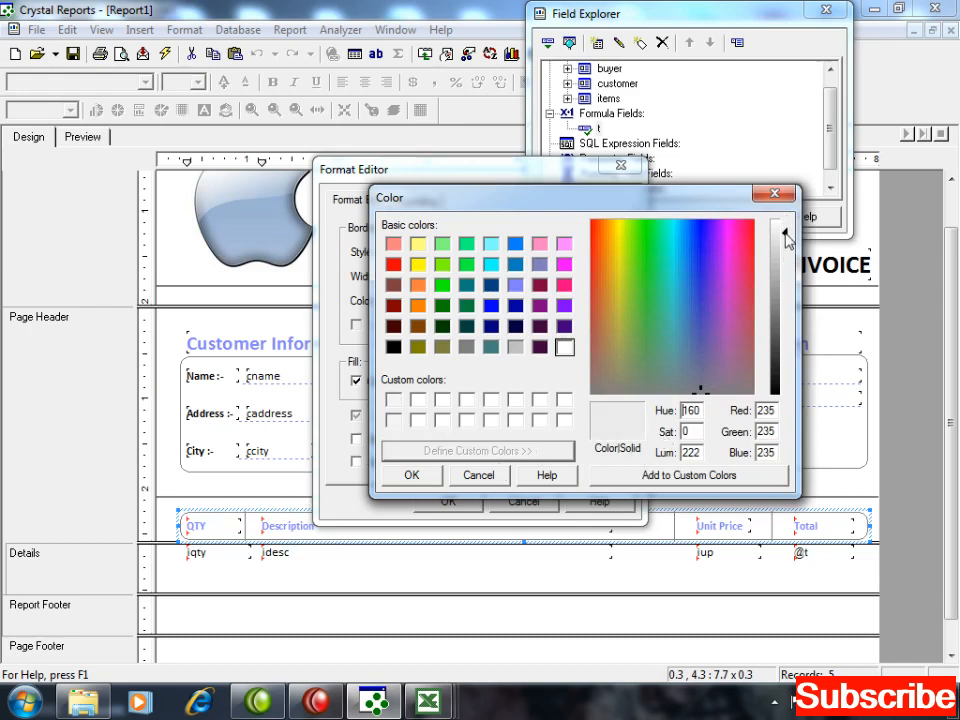
pyautogui.click(636, 476)
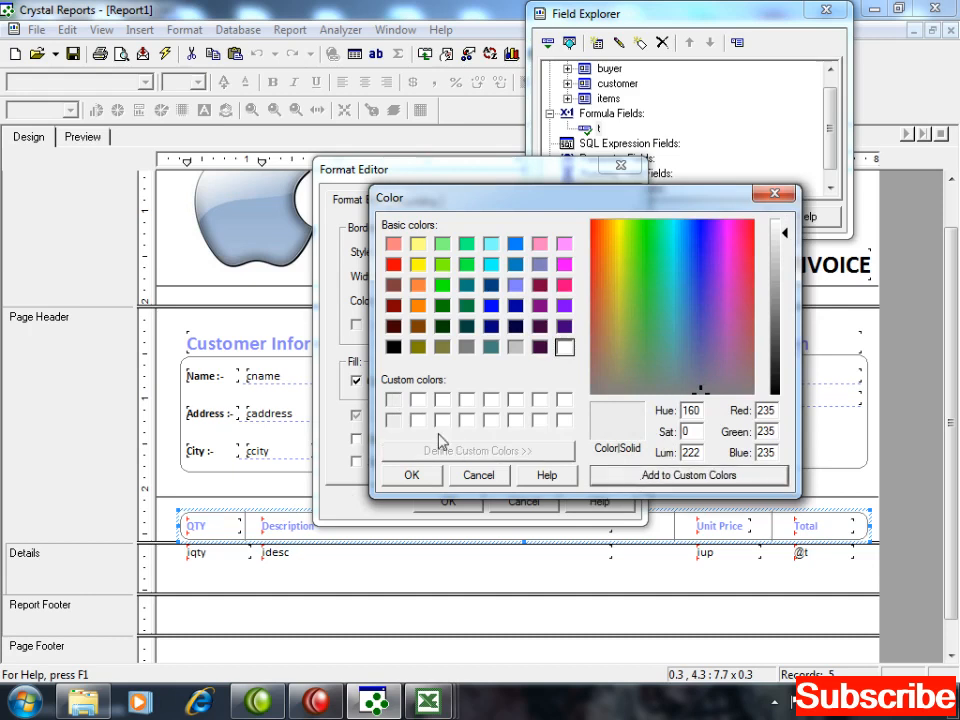
pyautogui.click(393, 399)
pyautogui.click(409, 475)
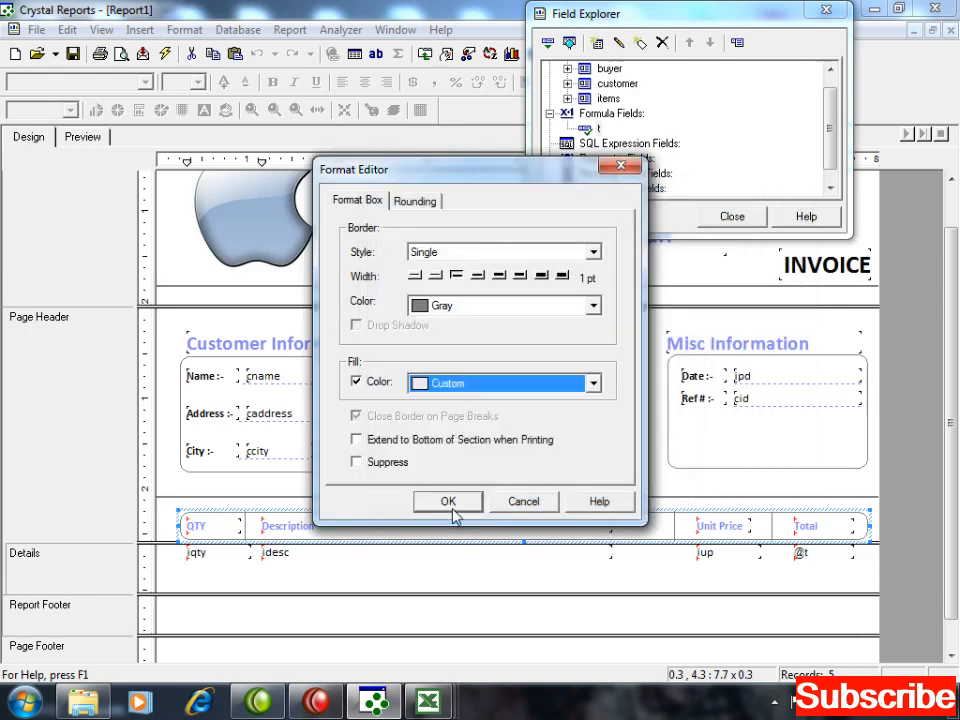
pyautogui.click(446, 503)
pyautogui.click(480, 570)
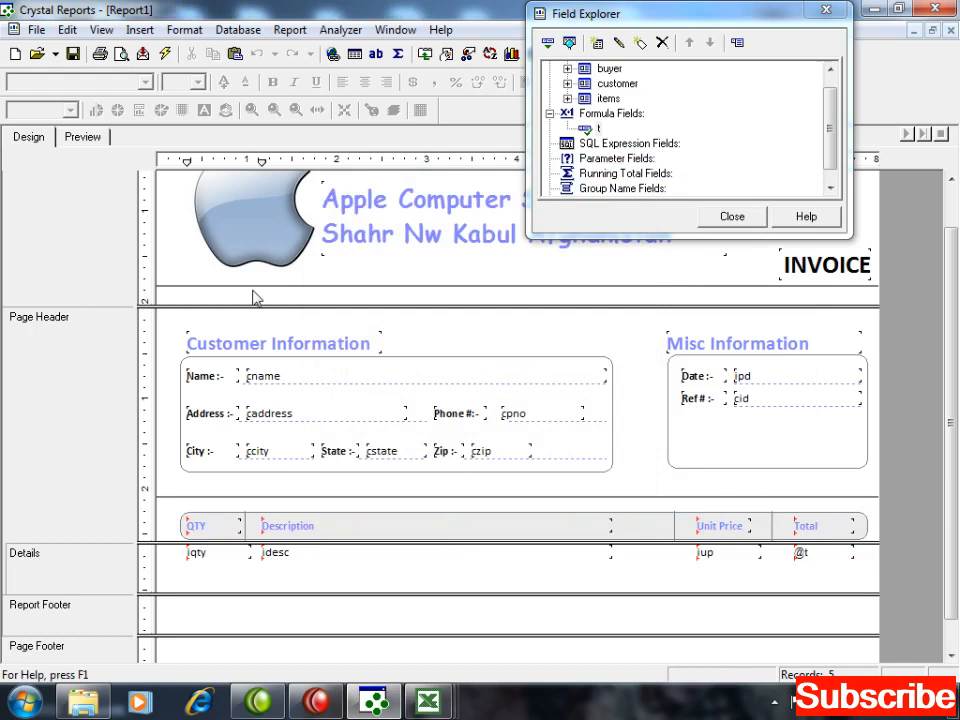
# Step: Shorten the Details section to just the height of its fields and check the row spacing in the preview
pyautogui.click(84, 137)
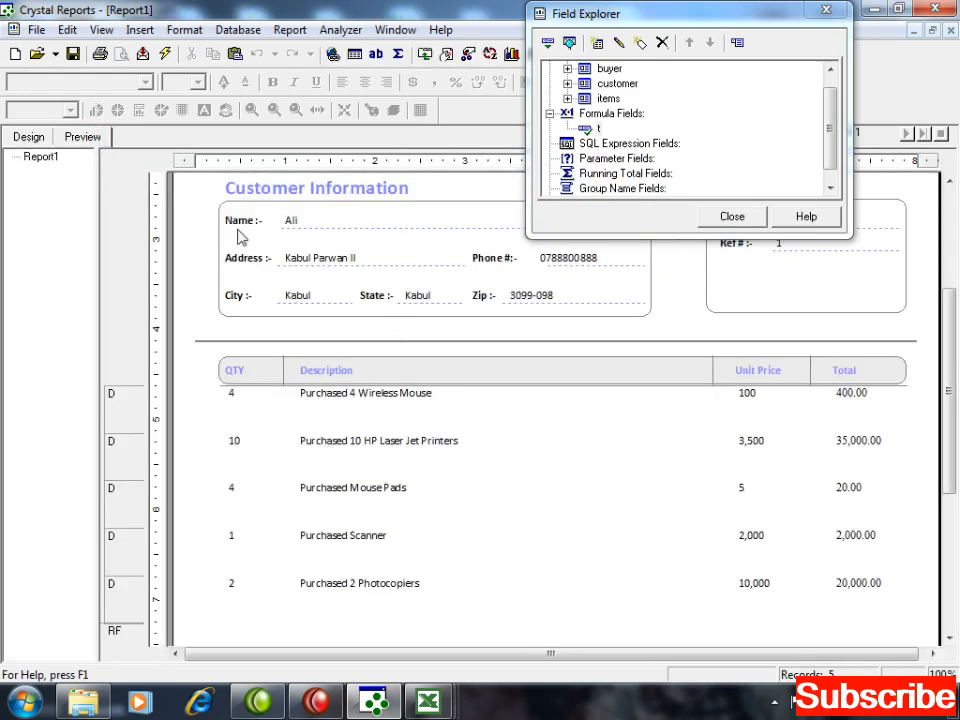
pyautogui.click(43, 137)
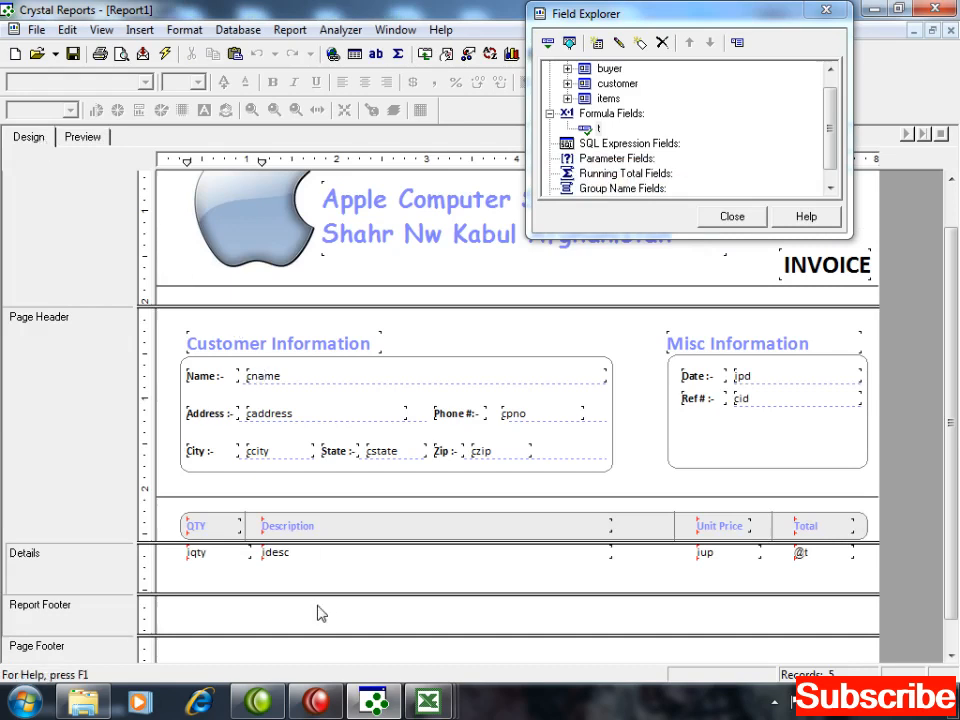
pyautogui.moveTo(328, 594); pyautogui.dragTo(328, 563)
pyautogui.click(82, 137)
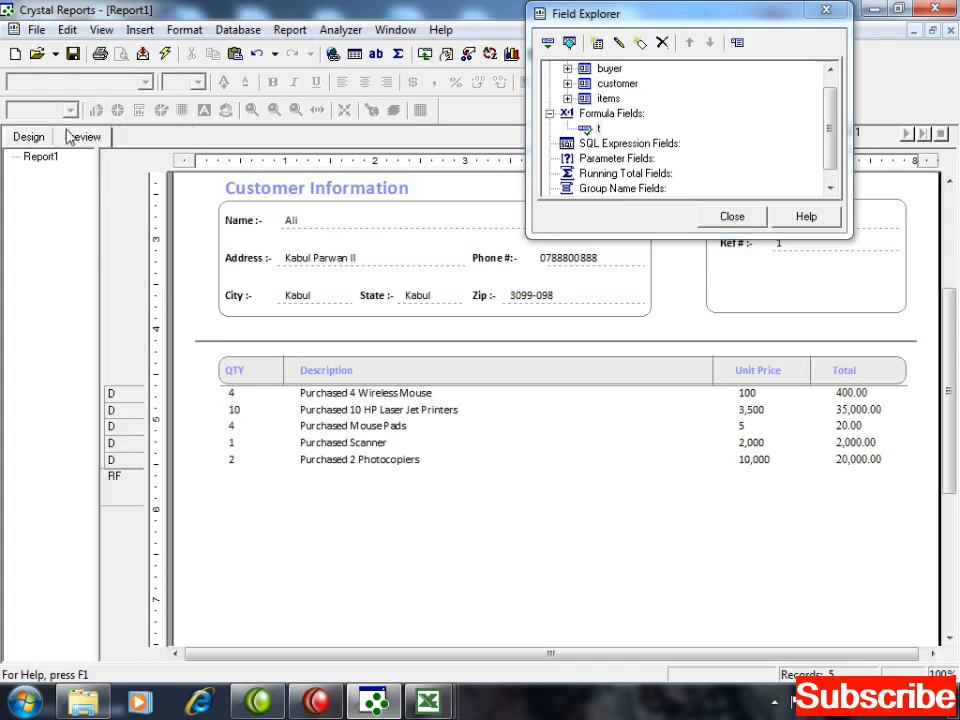
pyautogui.click(28, 137)
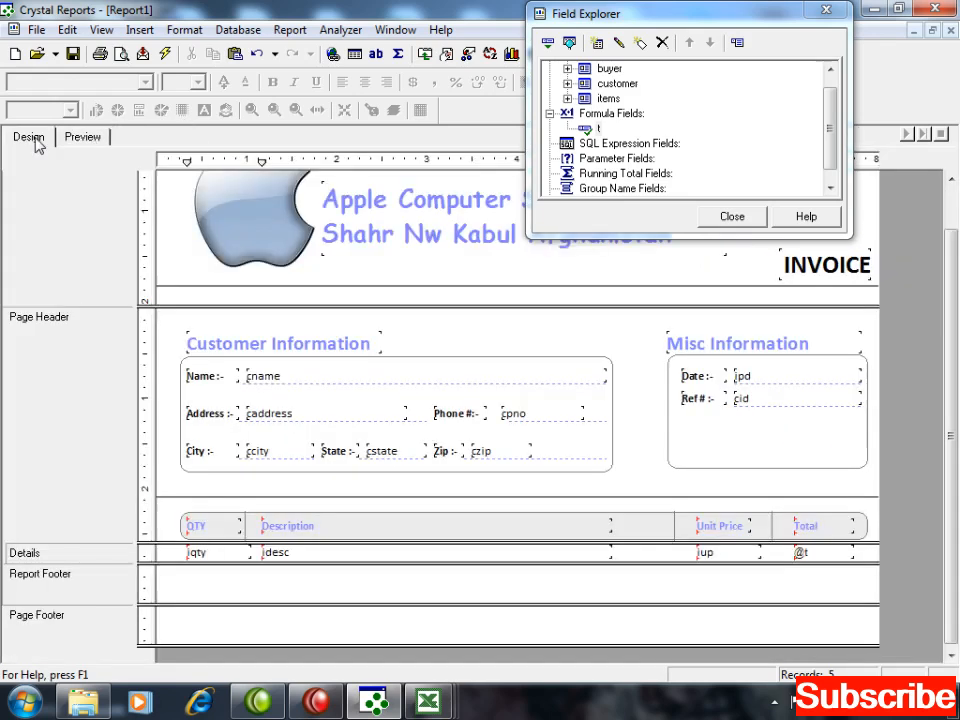
pyautogui.click(709, 553)
pyautogui.rightClick(709, 553)
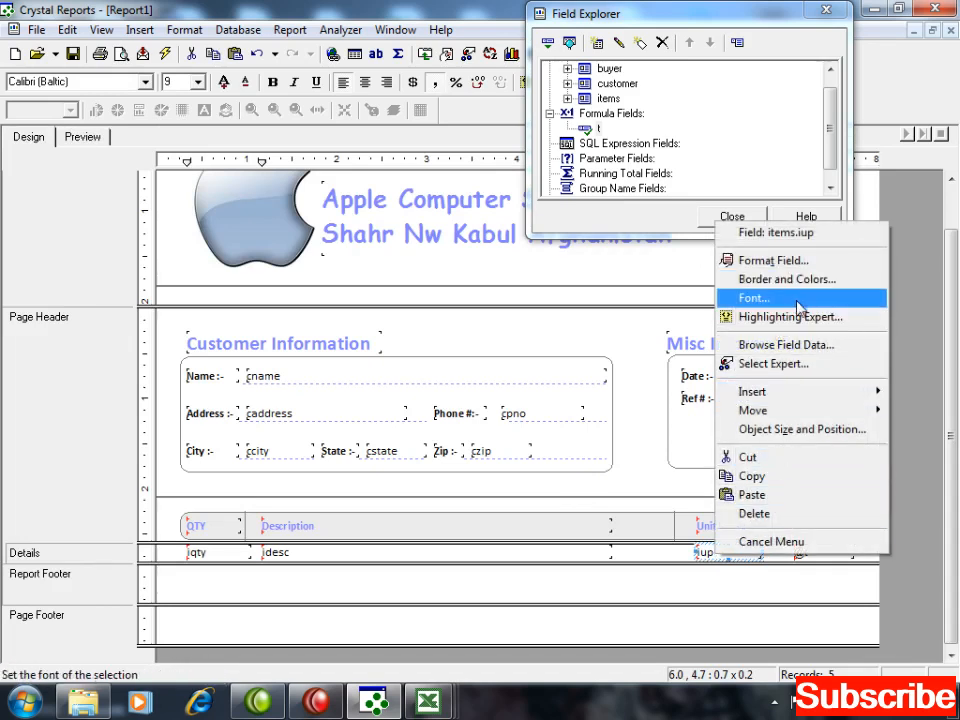
pyautogui.click(740, 562)
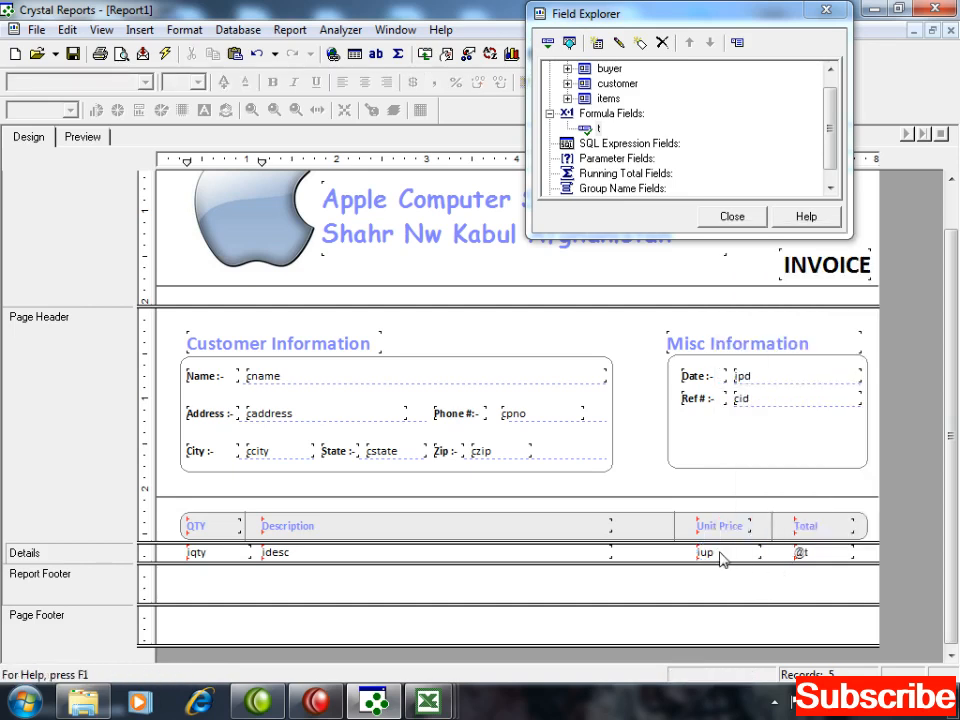
# Step: Open the custom number style of the iup field in the Details section and set Decimals to 1
pyautogui.click(718, 553)
pyautogui.rightClick(720, 553)
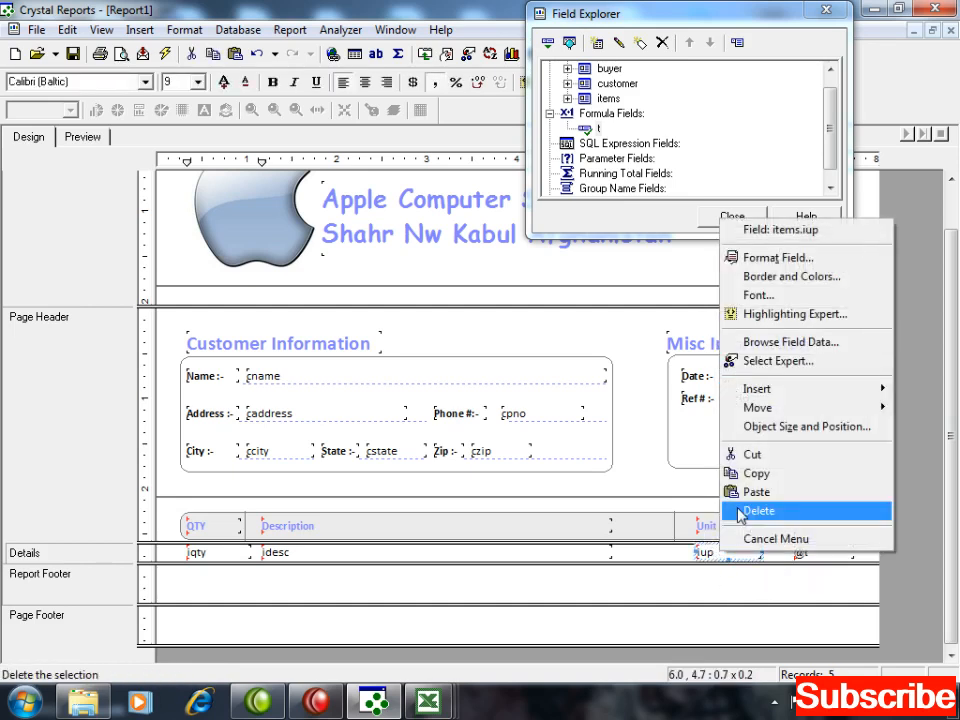
pyautogui.click(772, 265)
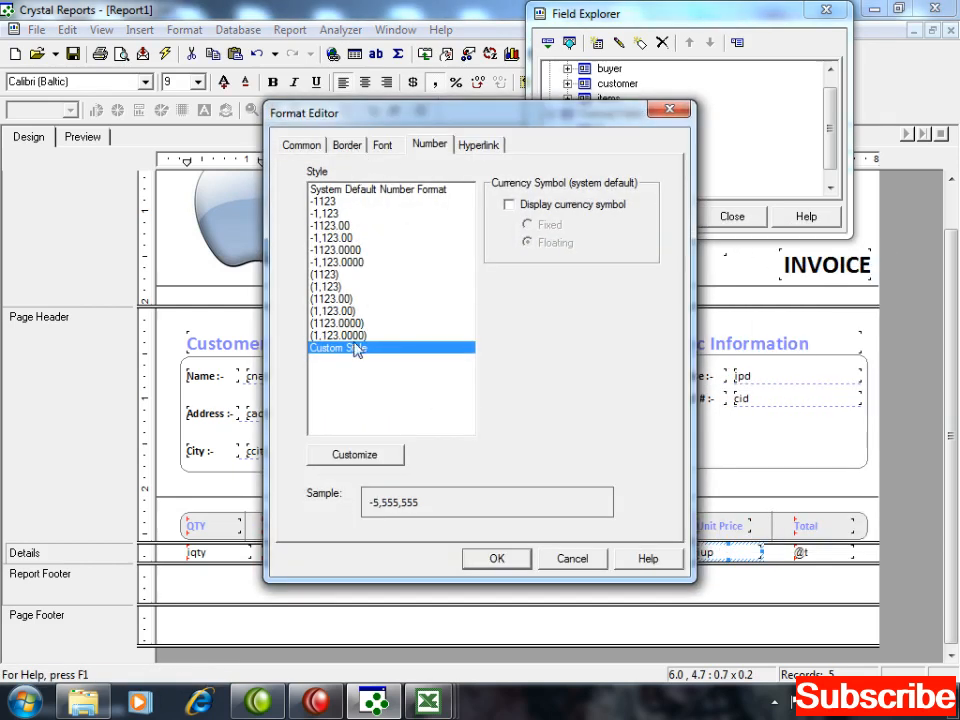
pyautogui.click(356, 458)
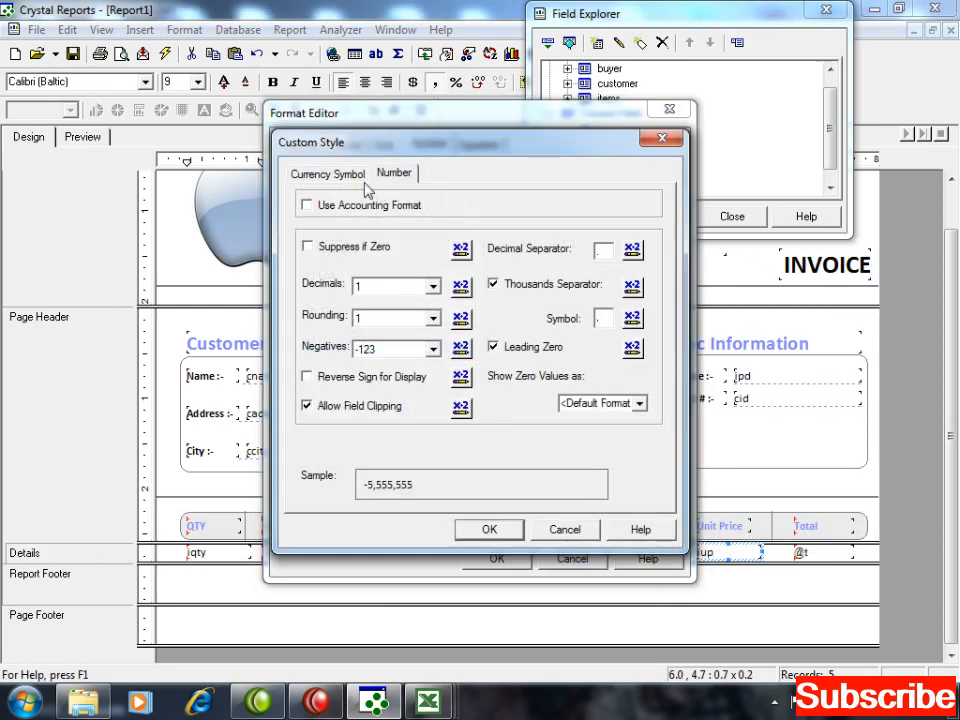
pyautogui.click(433, 287)
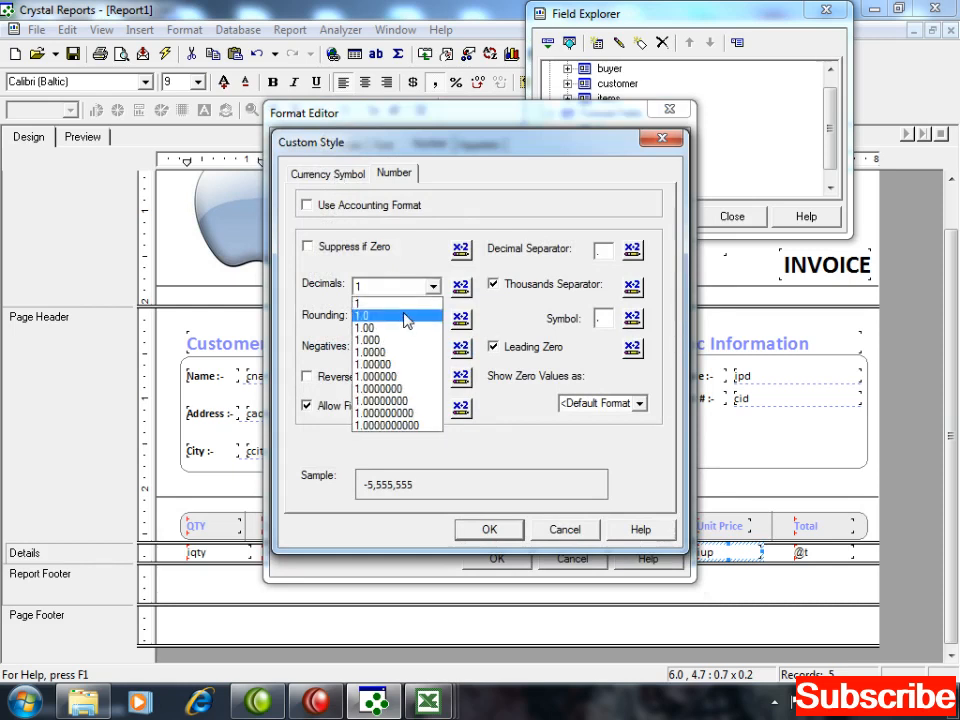
pyautogui.click(389, 304)
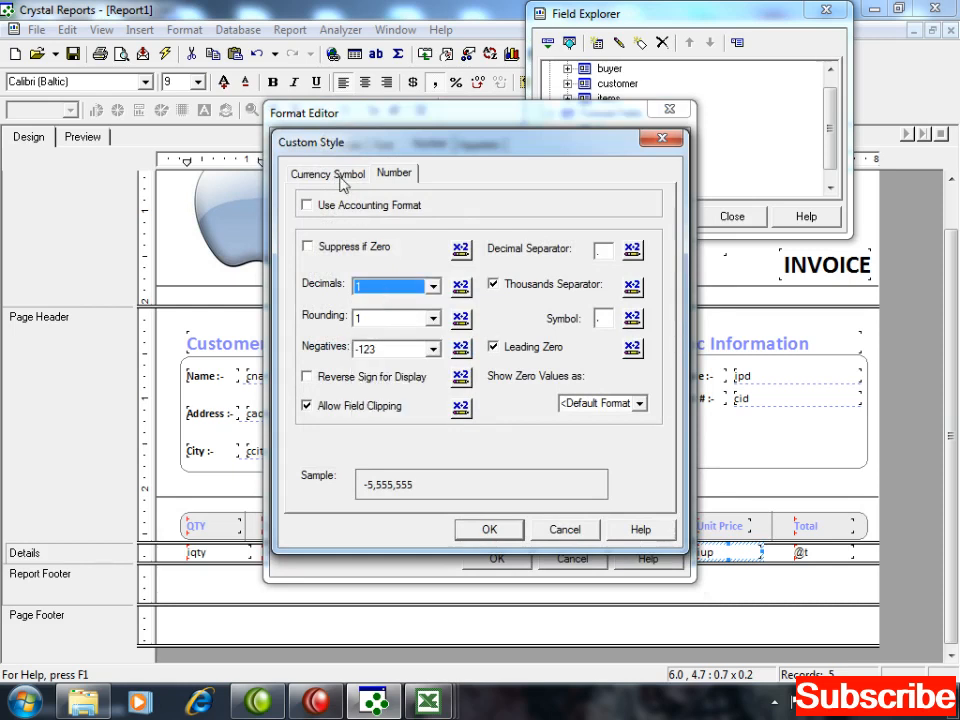
# Step: Set the iup field's currency symbol to Afs with the -123Afs position so it follows the amount, and apply the format
pyautogui.click(342, 180)
pyautogui.click(342, 218)
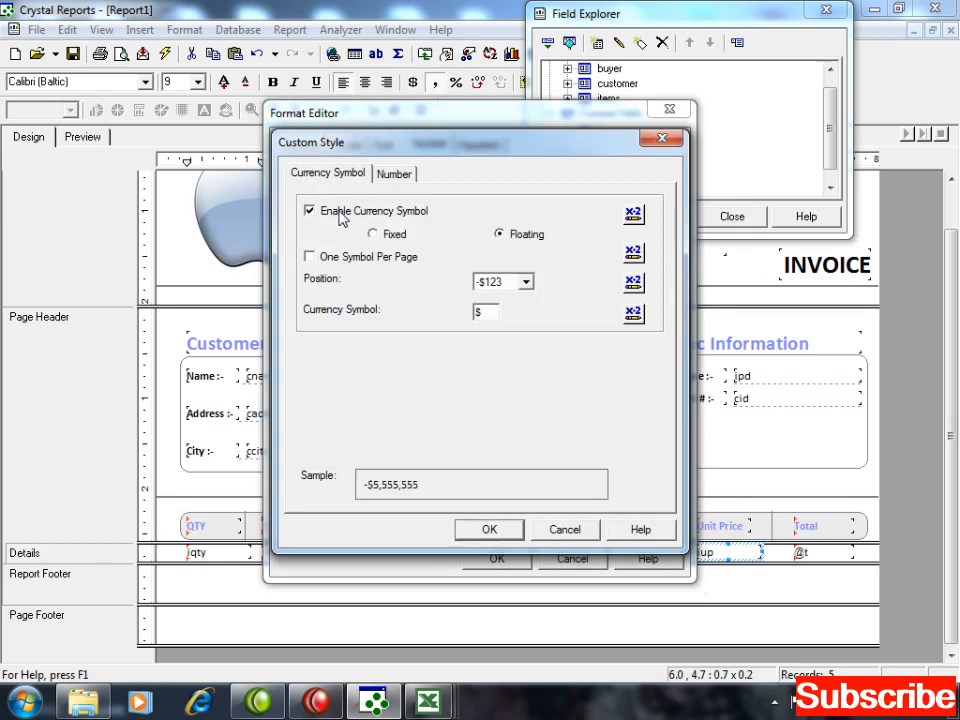
pyautogui.doubleClick(490, 314)
pyautogui.write('Afs')
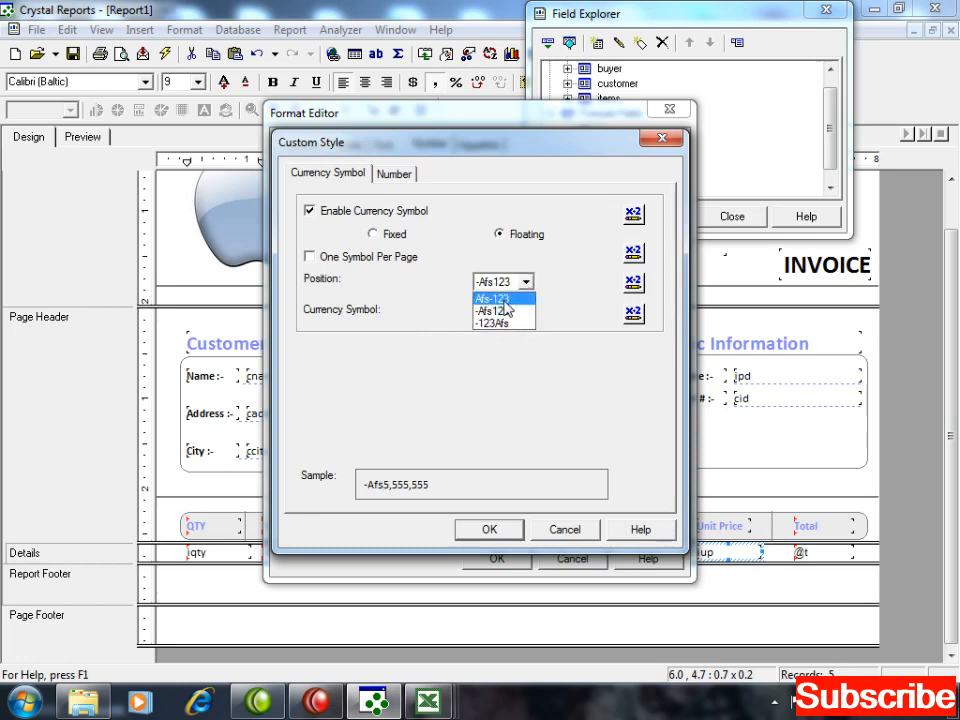
pyautogui.click(503, 299)
pyautogui.click(510, 282)
pyautogui.click(508, 323)
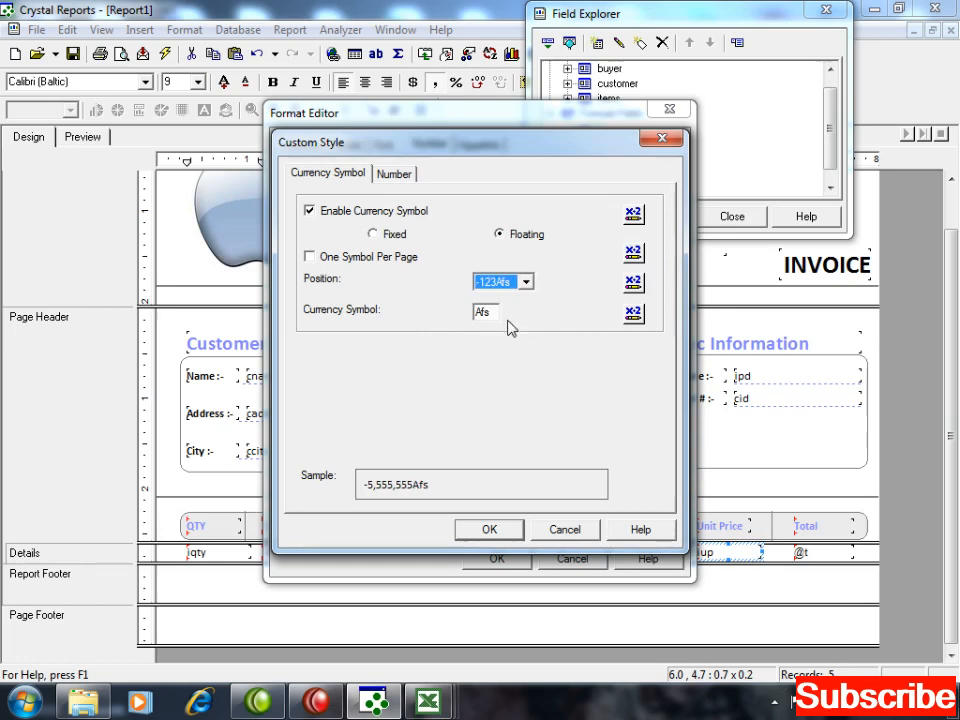
pyautogui.click(504, 536)
pyautogui.click(497, 560)
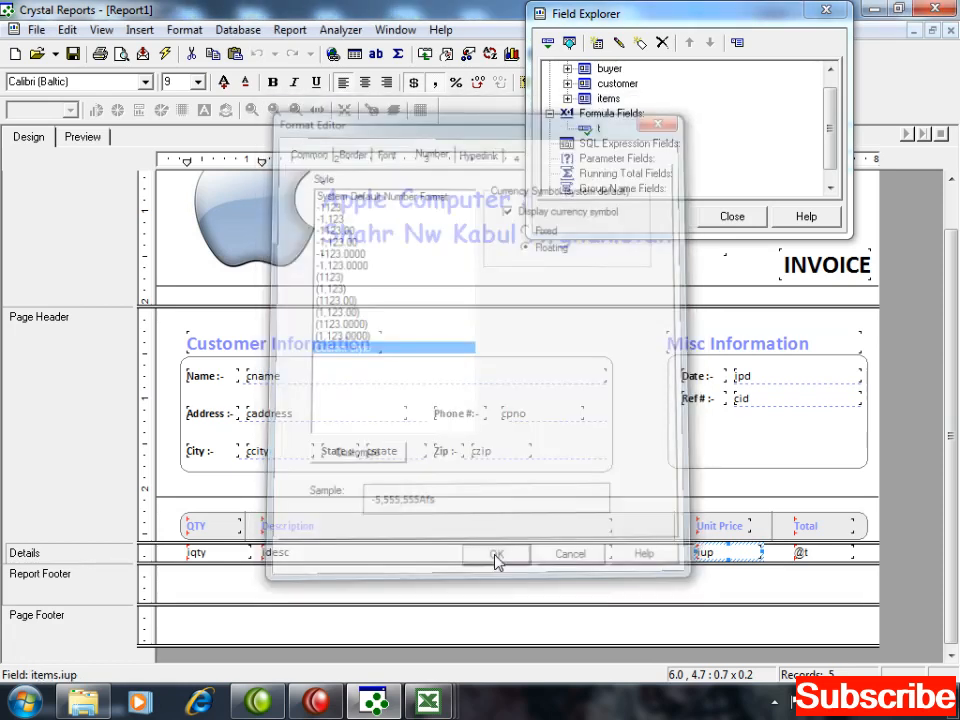
# Step: Enable the currency symbol Afs on the @t field in the Details section with the -123Afs position and apply the format
pyautogui.click(802, 552)
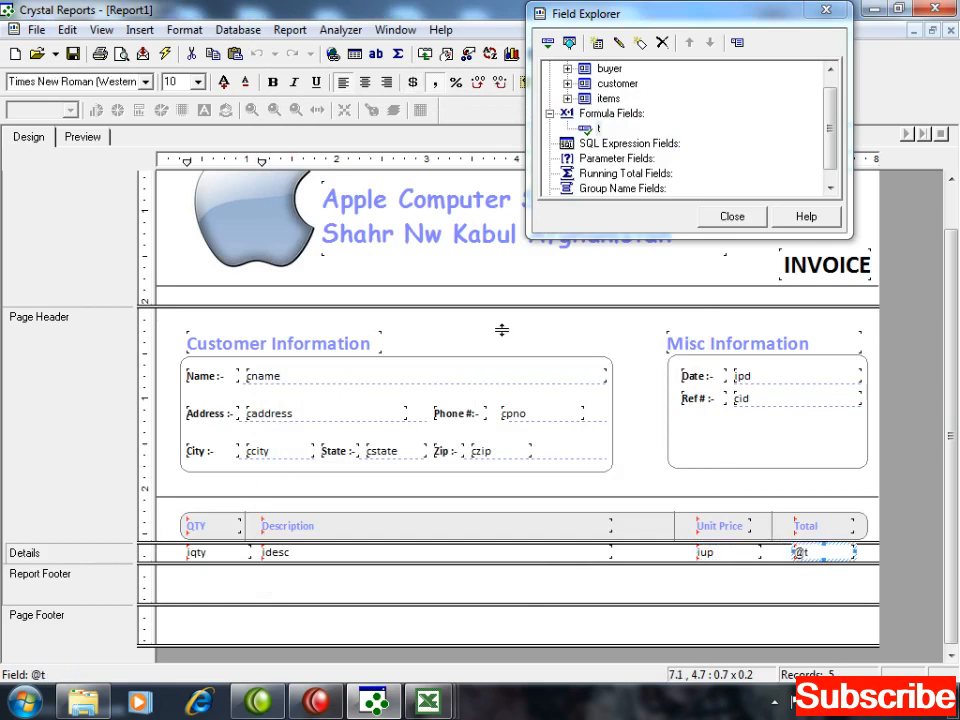
pyautogui.rightClick(800, 551)
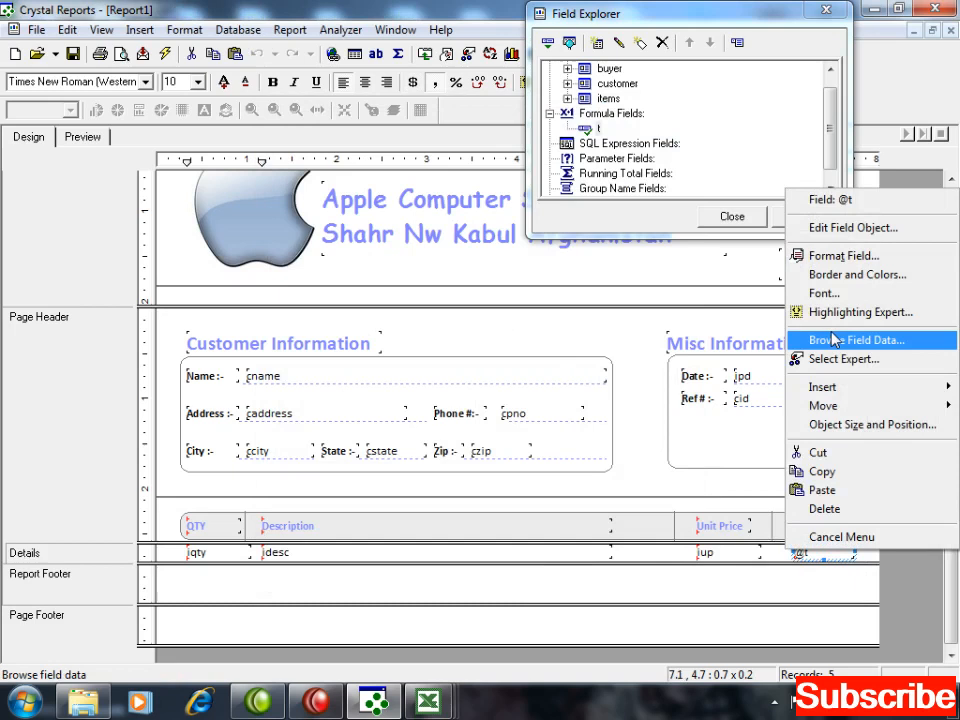
pyautogui.click(843, 256)
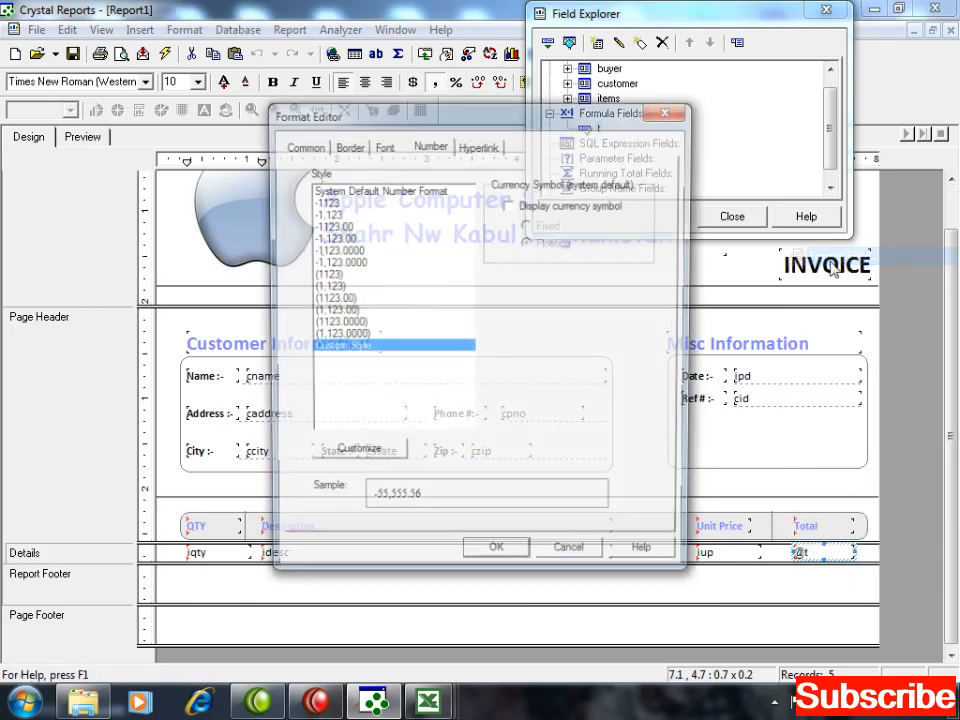
pyautogui.click(350, 454)
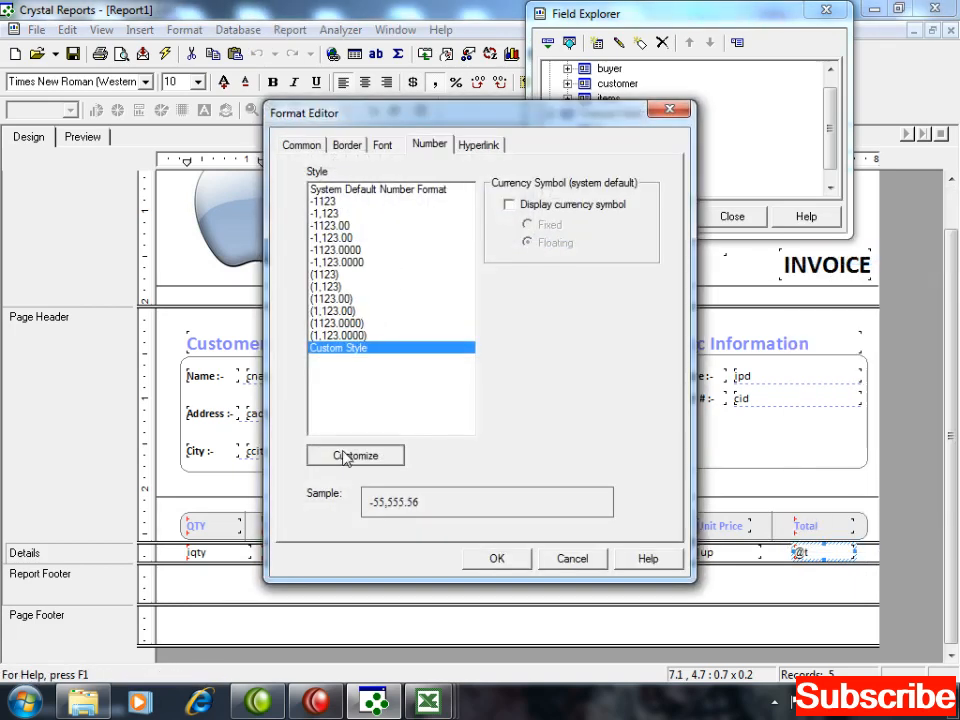
pyautogui.click(328, 173)
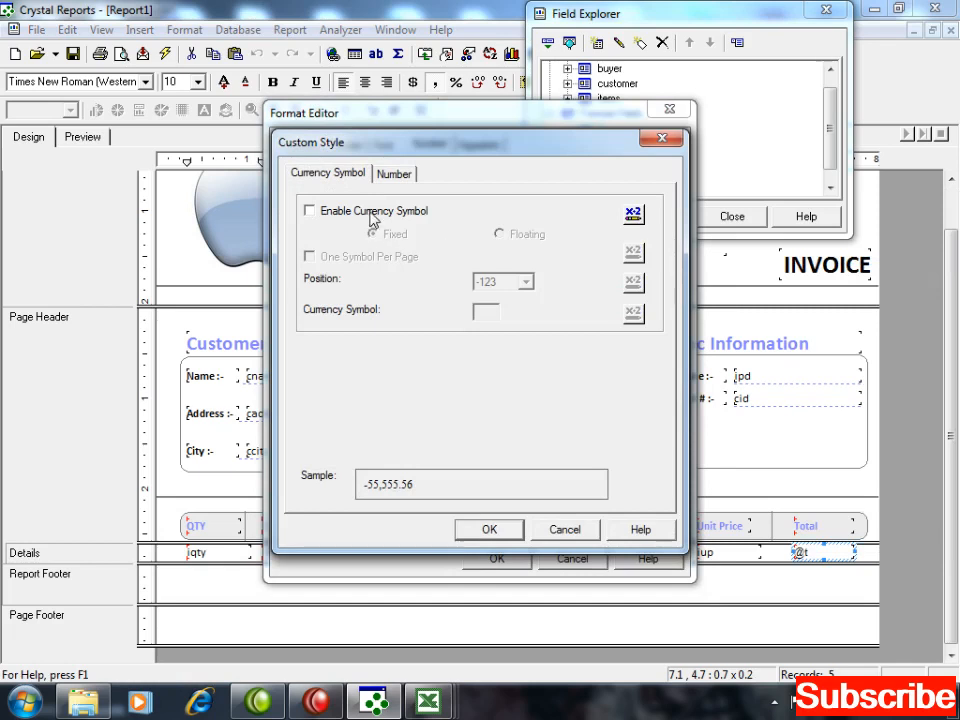
pyautogui.click(309, 210)
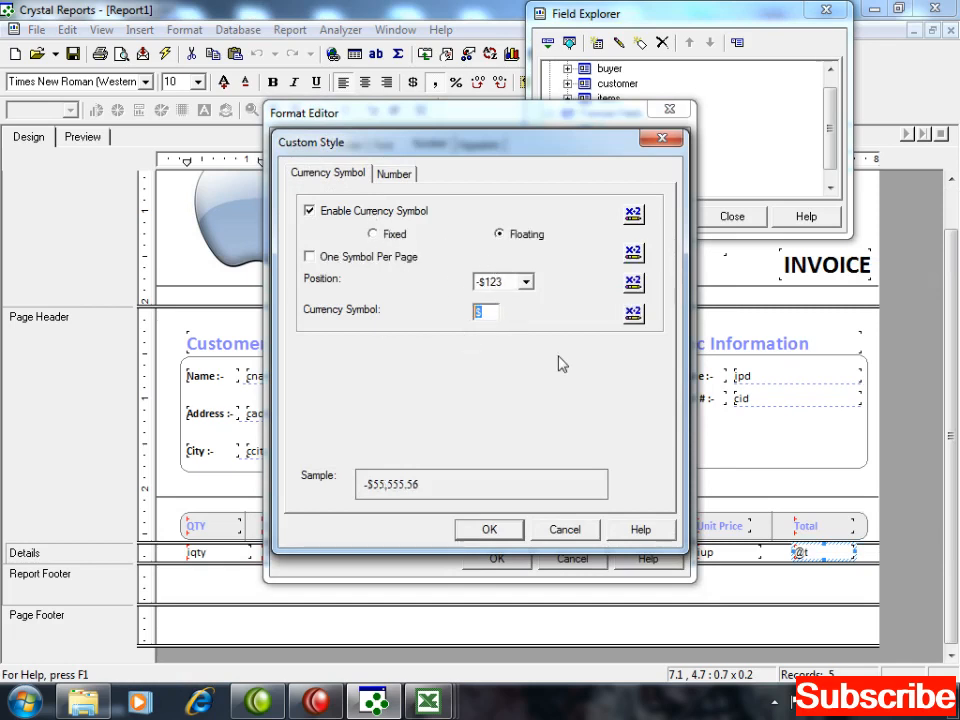
pyautogui.write('Afs')
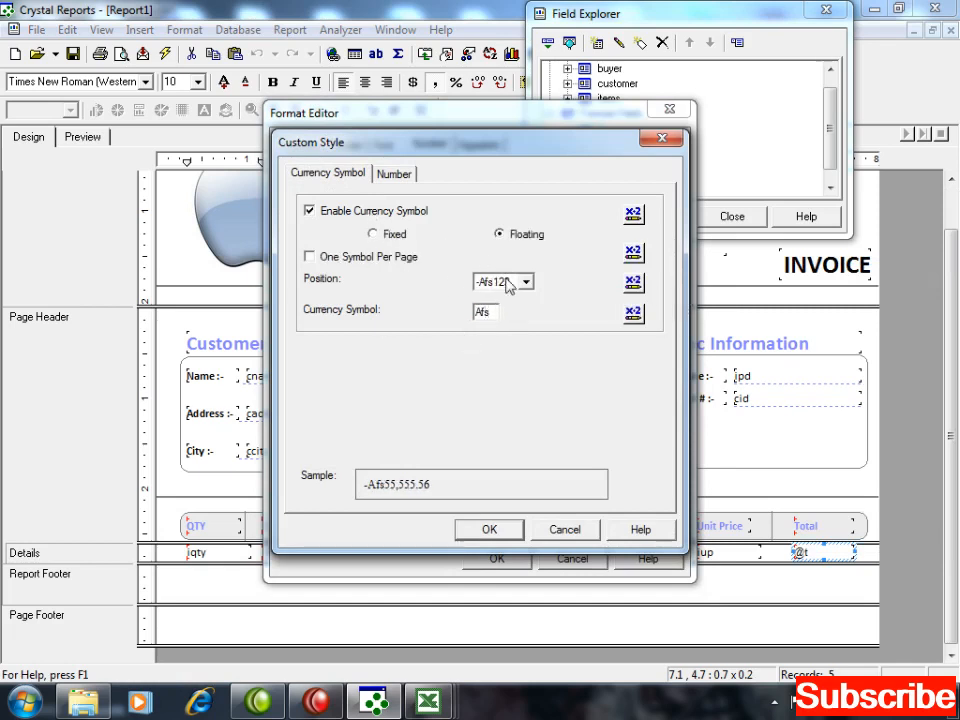
pyautogui.click(525, 282)
pyautogui.click(495, 325)
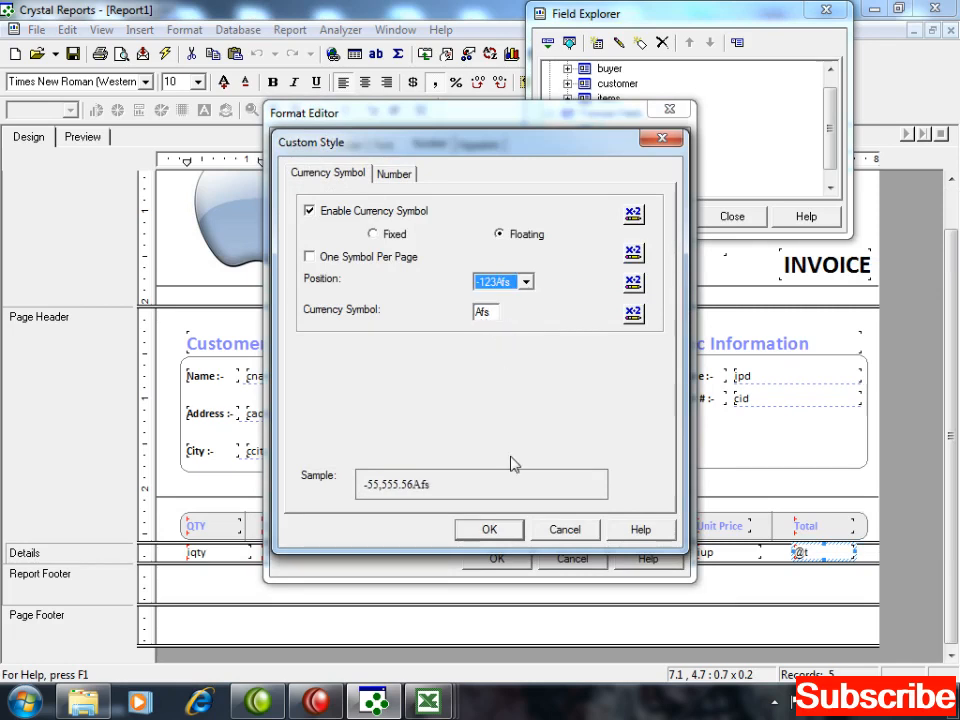
pyautogui.click(491, 533)
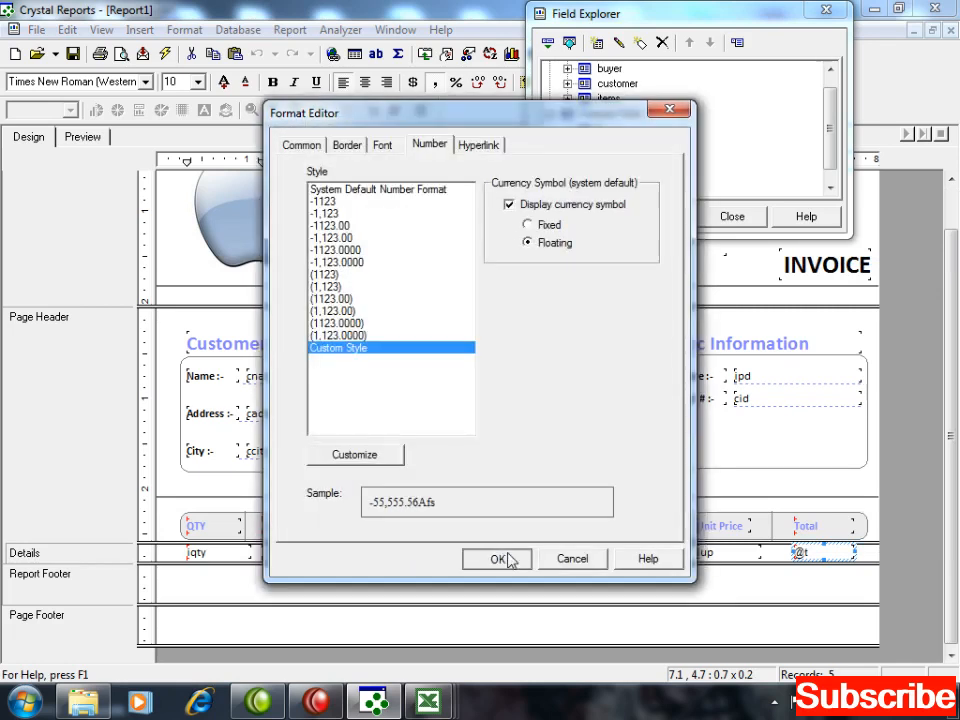
pyautogui.click(500, 559)
# Step: Shift the Total heading and the @t field slightly left, widen both to about 0.8 in, and check the preview
pyautogui.click(83, 137)
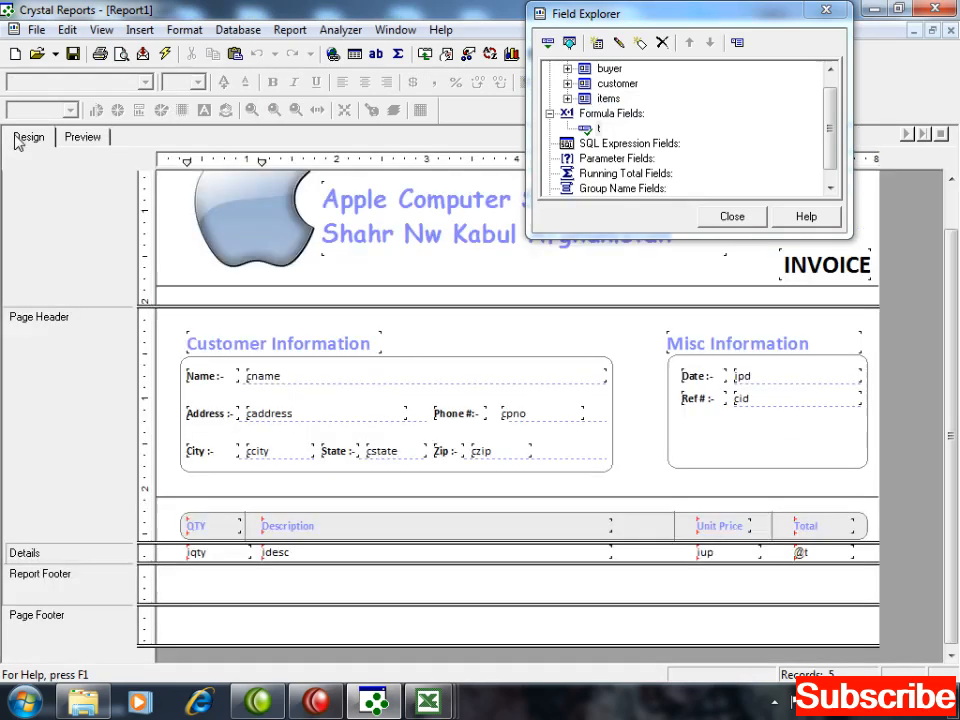
pyautogui.click(28, 137)
pyautogui.click(810, 527)
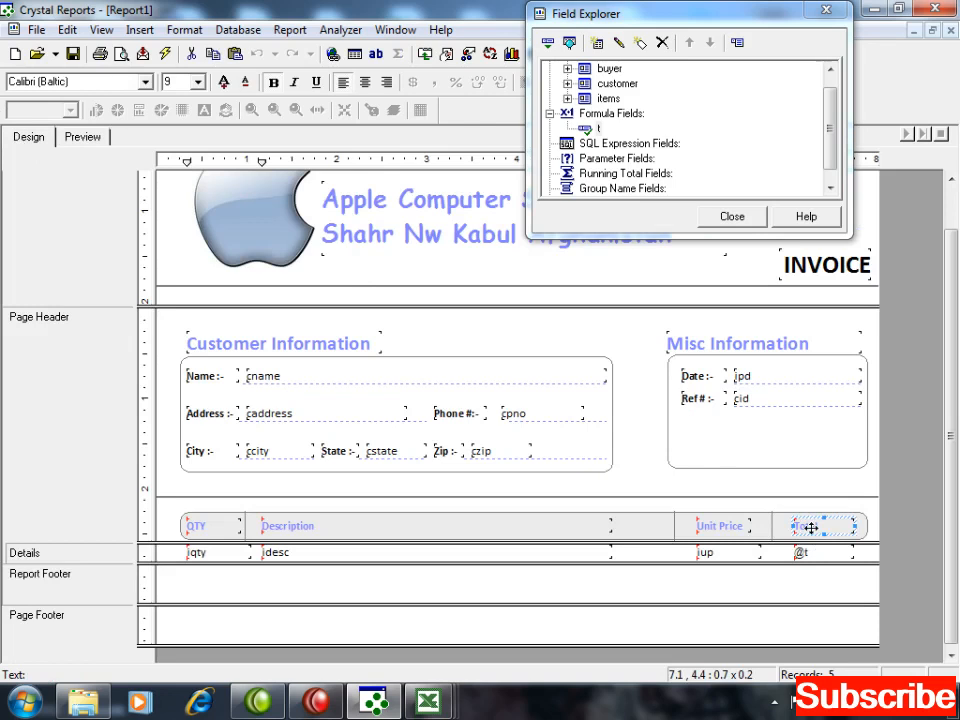
pyautogui.click(814, 552)
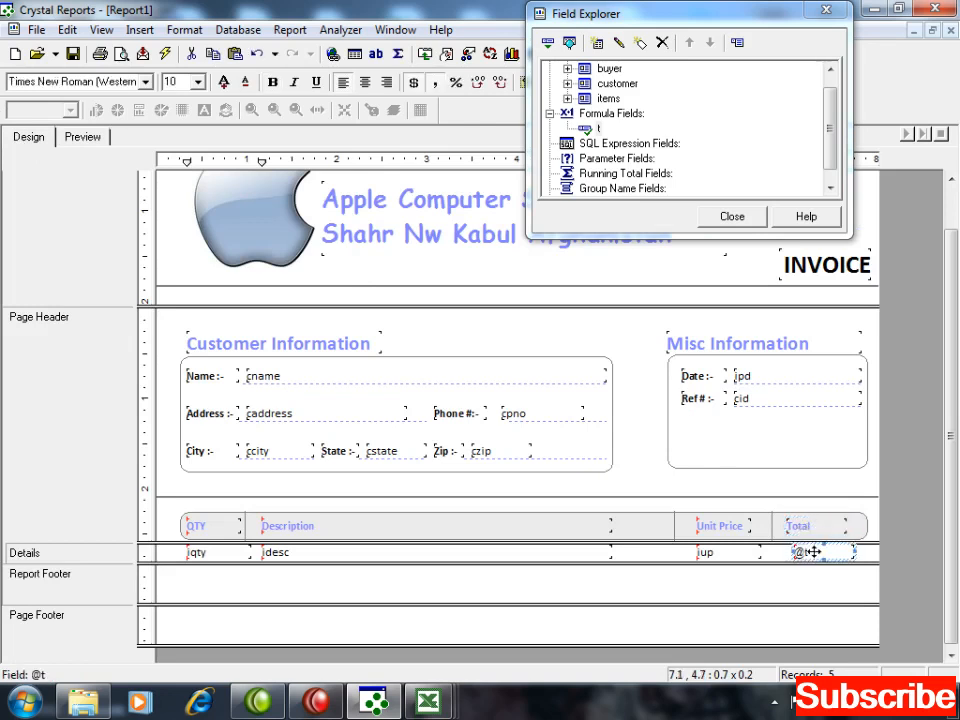
pyautogui.press('Left')
pyautogui.hotkey('shift', 'Right')
pyautogui.click(824, 526)
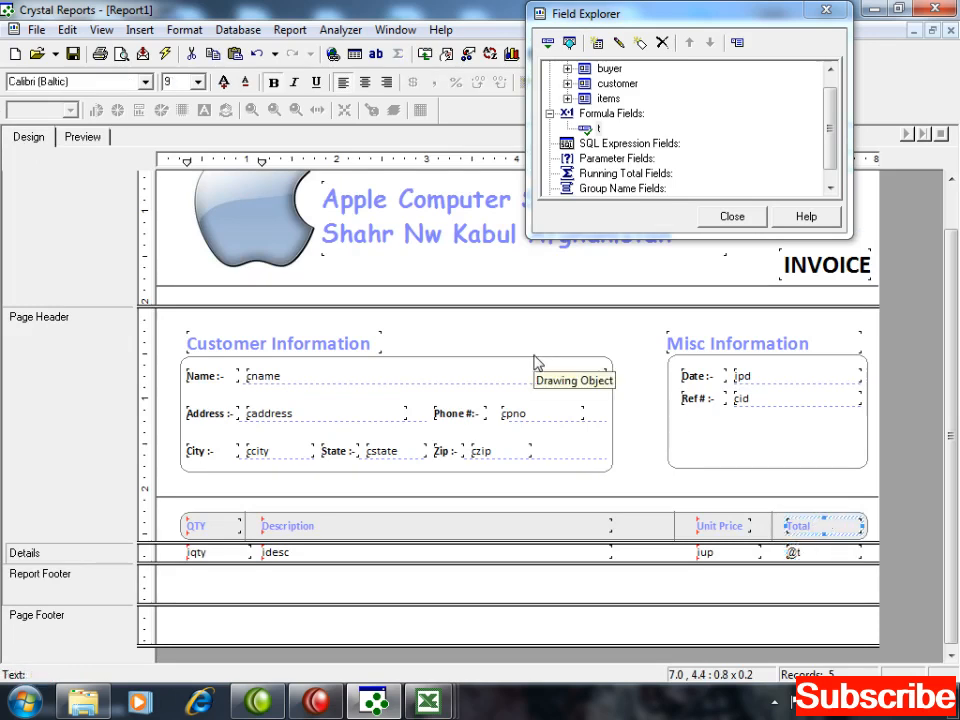
pyautogui.click(98, 142)
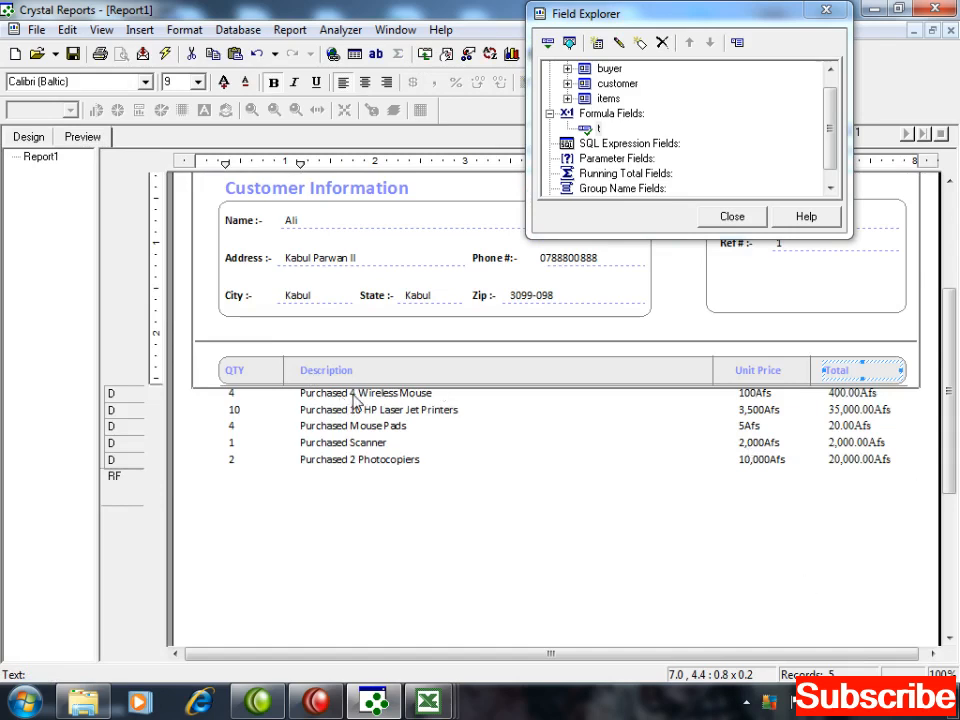
# Step: Move all four Details fields slightly down, fit the section's bottom edge just below them, and check the row spacing in the preview
pyautogui.click(40, 137)
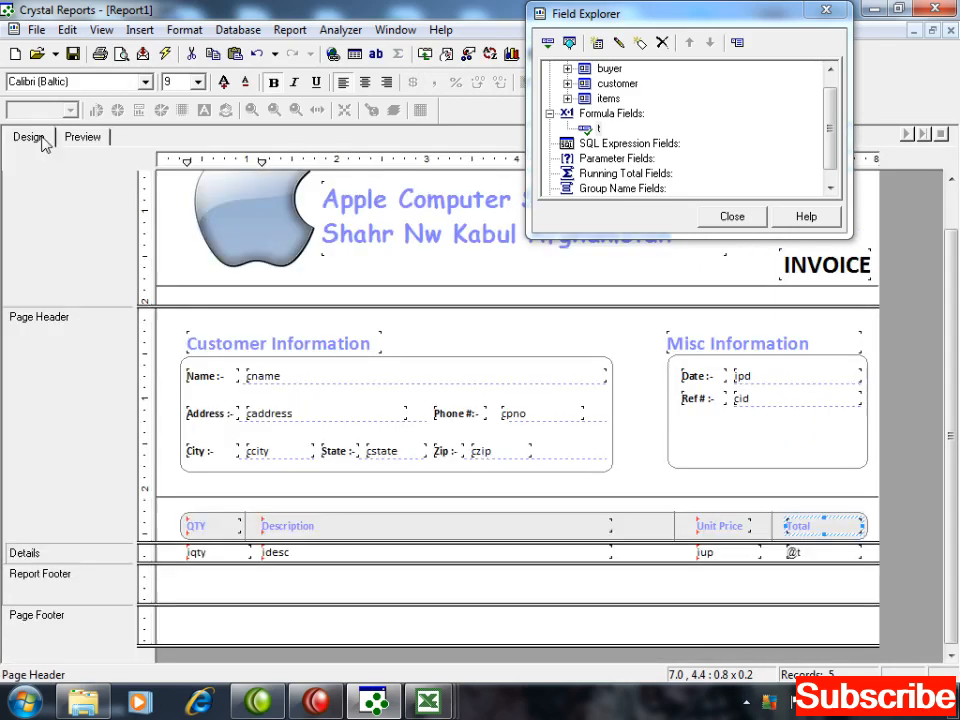
pyautogui.moveTo(172, 563); pyautogui.dragTo(176, 576)
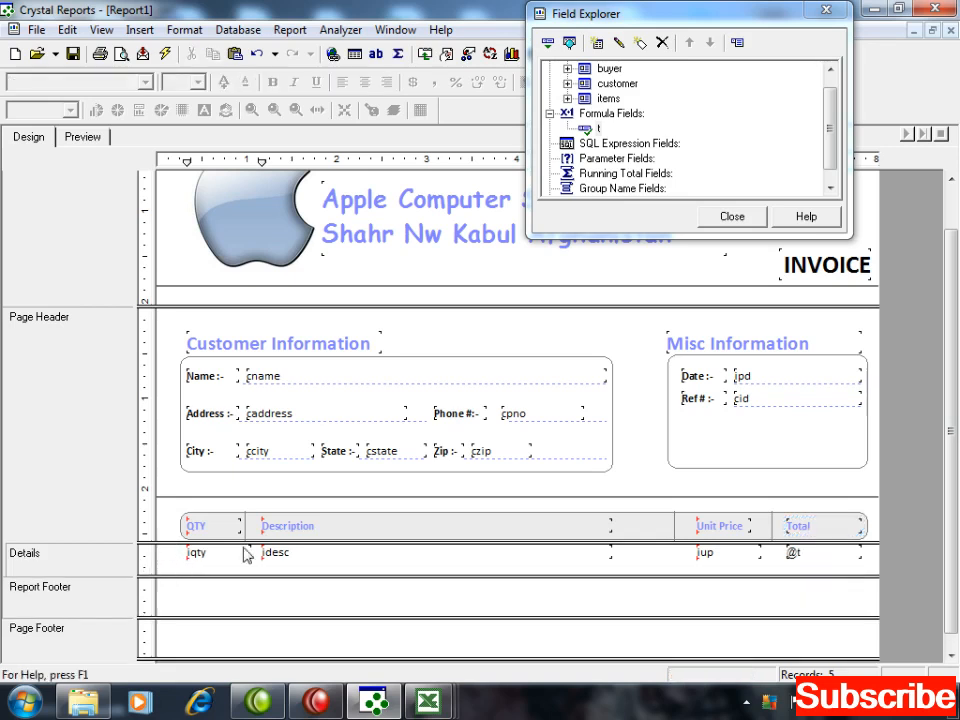
pyautogui.click(180, 559)
pyautogui.moveTo(176, 553); pyautogui.dragTo(840, 557)
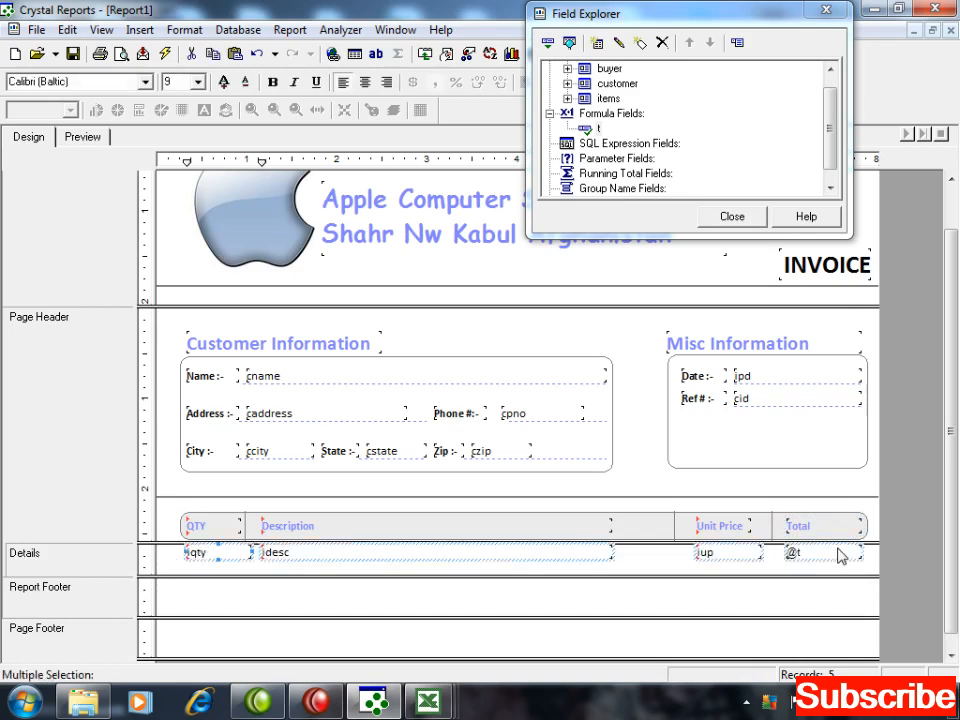
pyautogui.press('Down')
pyautogui.click(758, 608)
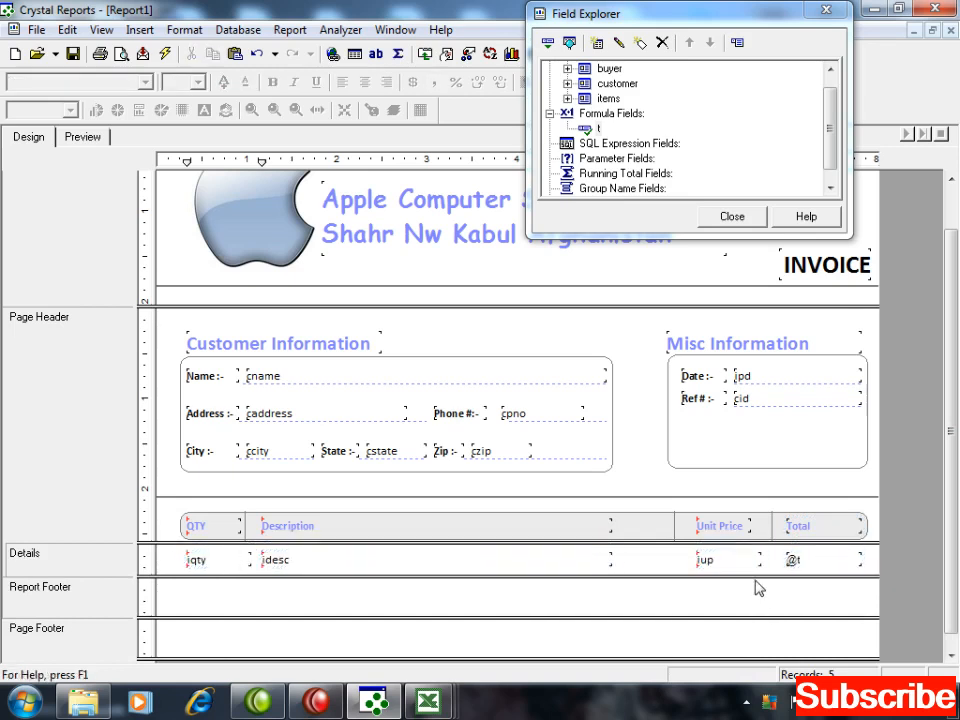
pyautogui.moveTo(754, 572); pyautogui.dragTo(752, 535)
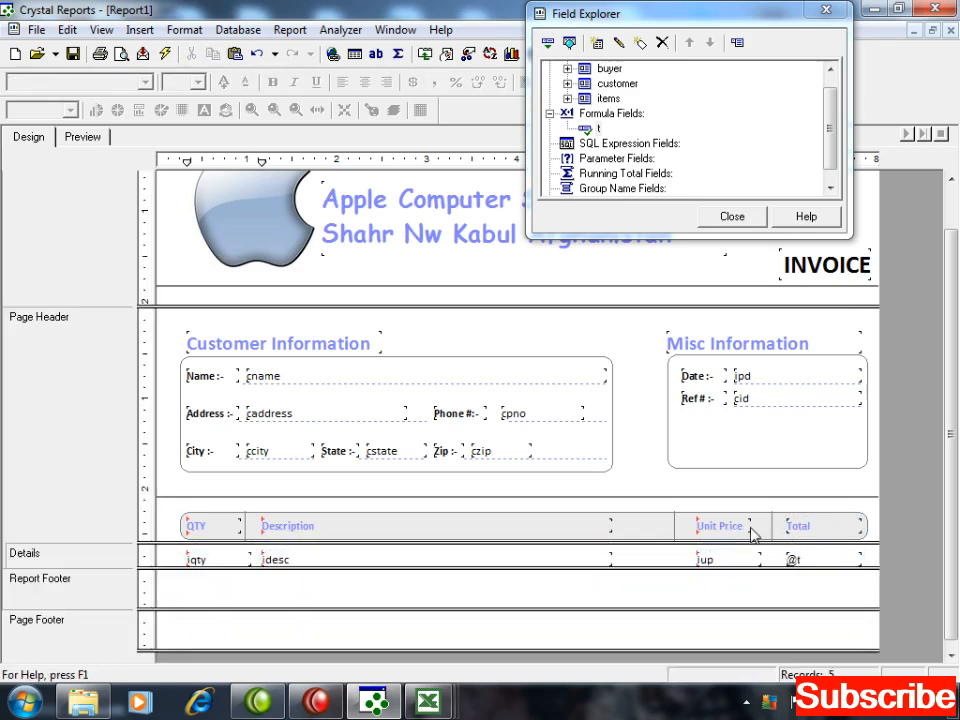
pyautogui.click(82, 136)
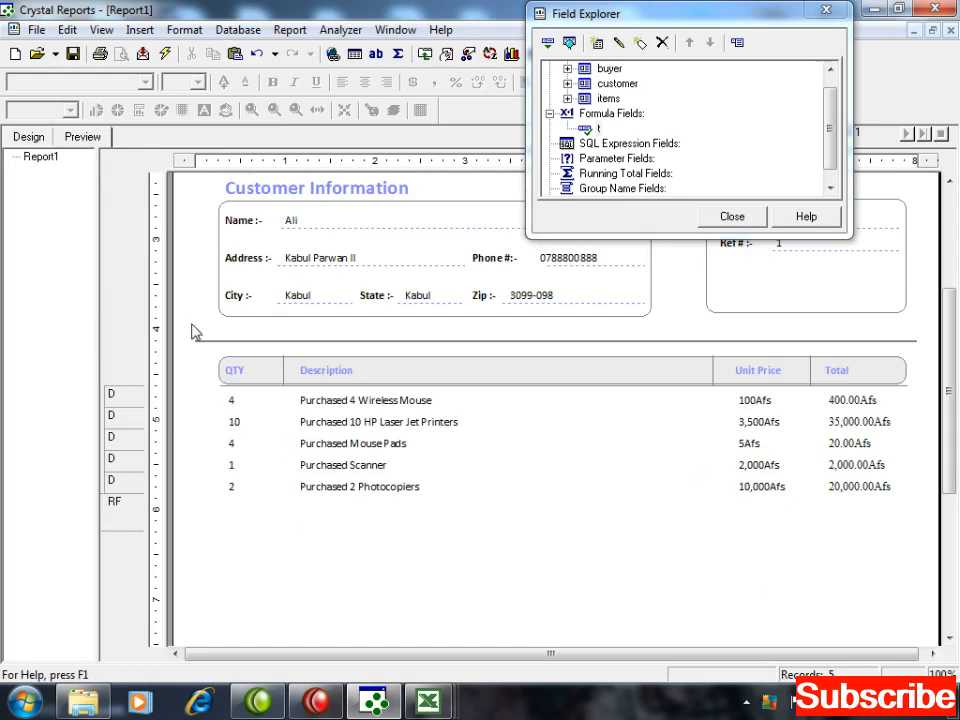
# Step: Narrow the iqty field in the Details section so it ends before the QTY column divider
pyautogui.click(30, 137)
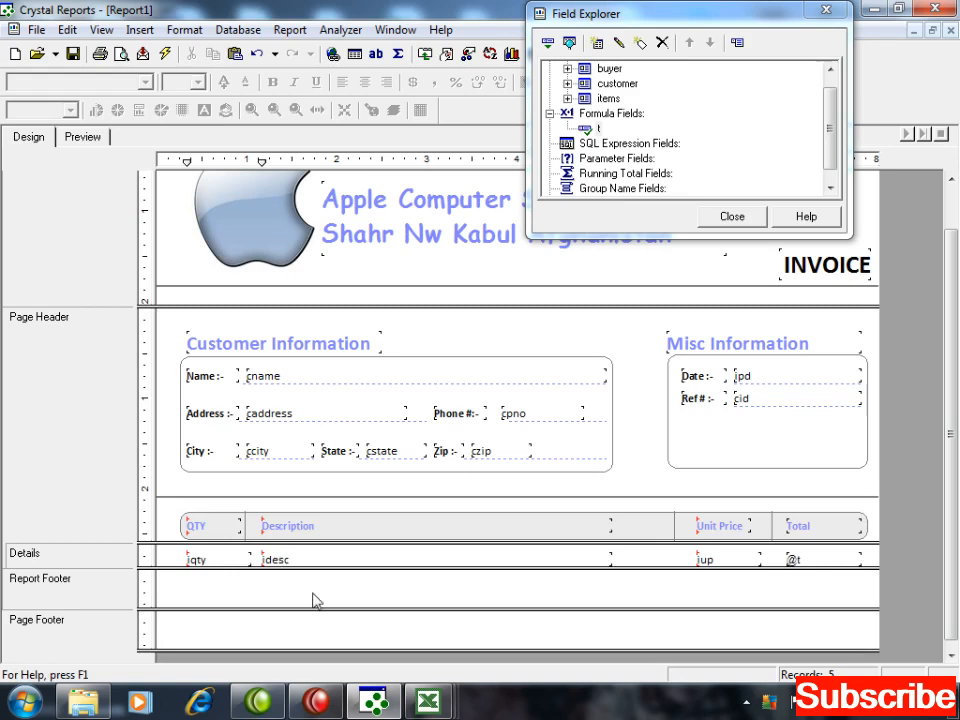
pyautogui.click(244, 559)
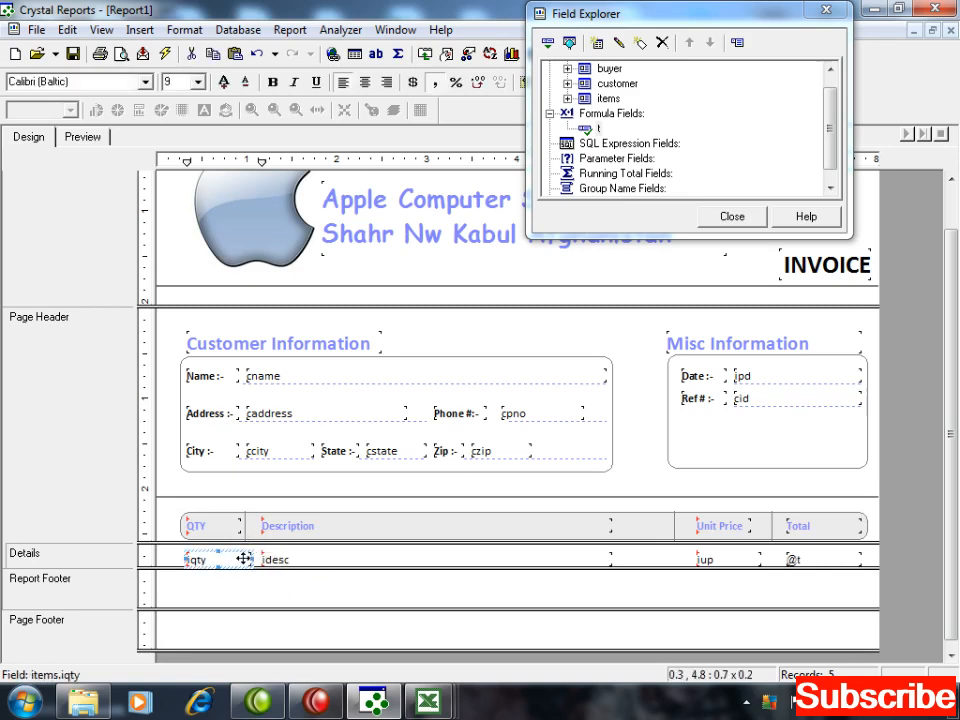
pyautogui.hotkey('shift', 'Left')
# Step: Try to copy the QTY column divider line into the Details section between iqty and idesc and nudge it into alignment
pyautogui.click(244, 528)
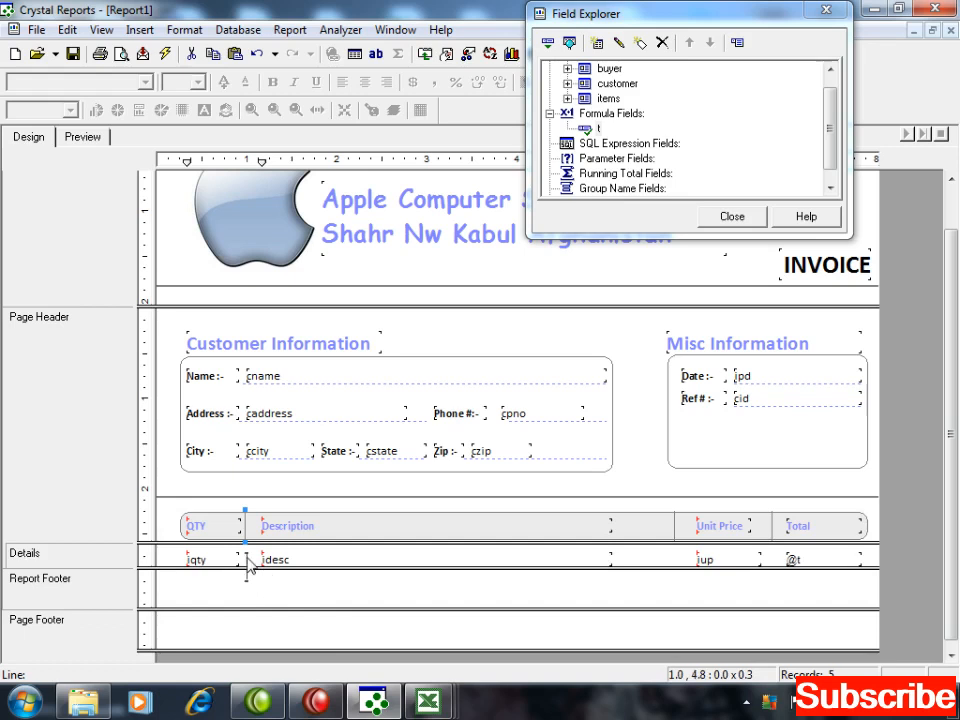
pyautogui.moveTo(249, 557); pyautogui.dragTo(246, 555)
pyautogui.click(274, 585)
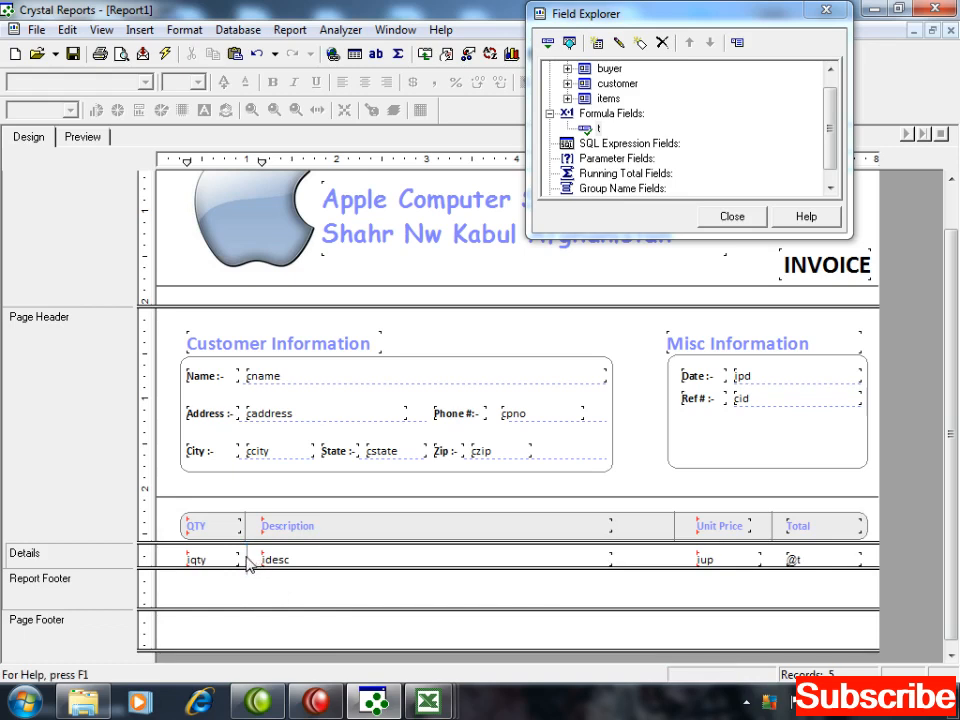
pyautogui.click(247, 560)
pyautogui.press('Left')
pyautogui.press('Right')
pyautogui.press('Left')
pyautogui.press('Right')
pyautogui.press('Left')
pyautogui.press('Right')
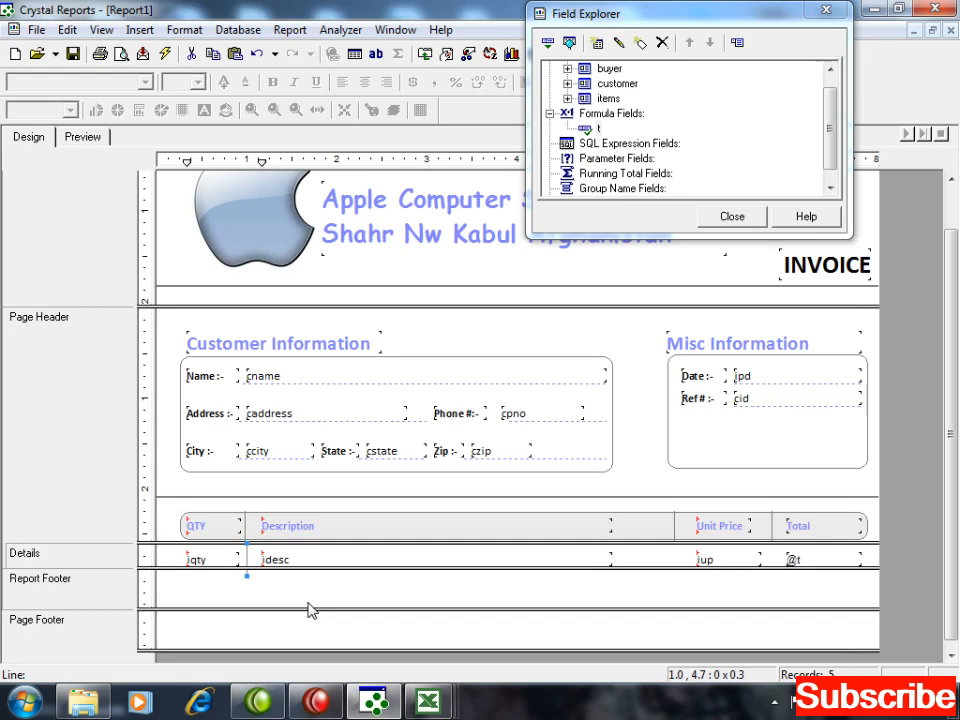
# Step: Try to nudge the QTY divider in the heading box into line with the divider copied into the Details section
pyautogui.moveTo(247, 537); pyautogui.dragTo(244, 523)
pyautogui.press('Right')
pyautogui.press('Left')
pyautogui.press('Right')
pyautogui.press('Left')
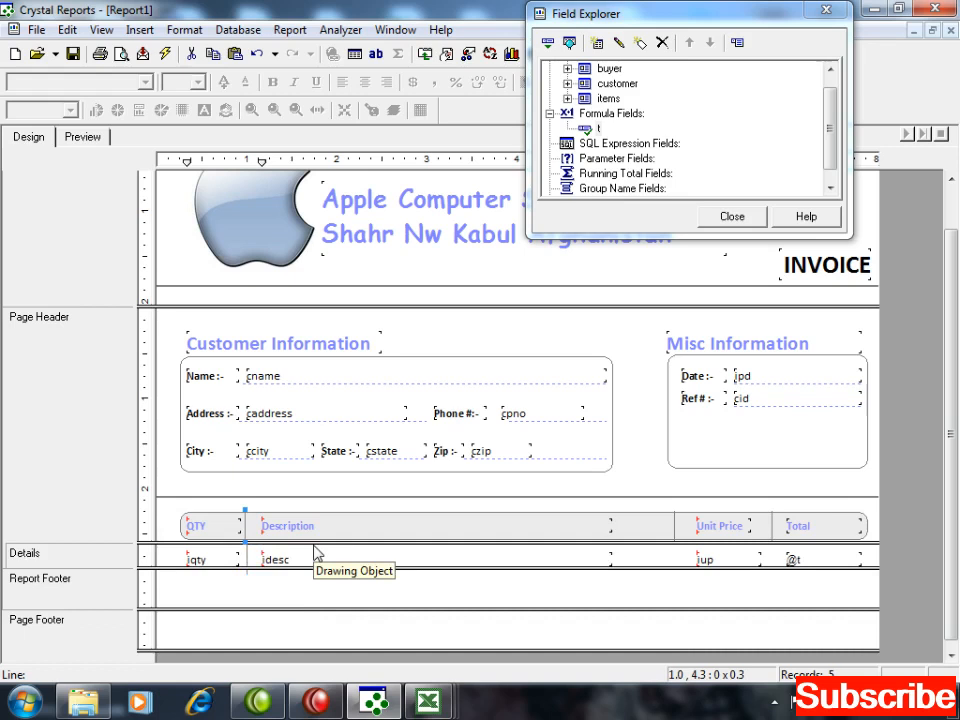
pyautogui.press('Right')
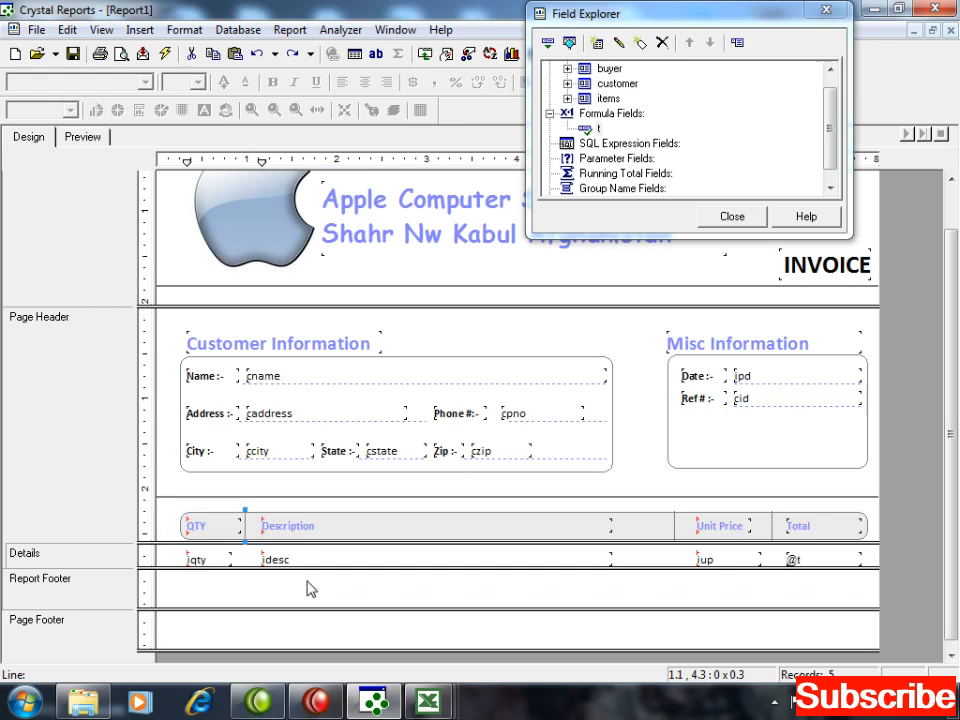
pyautogui.click(334, 585)
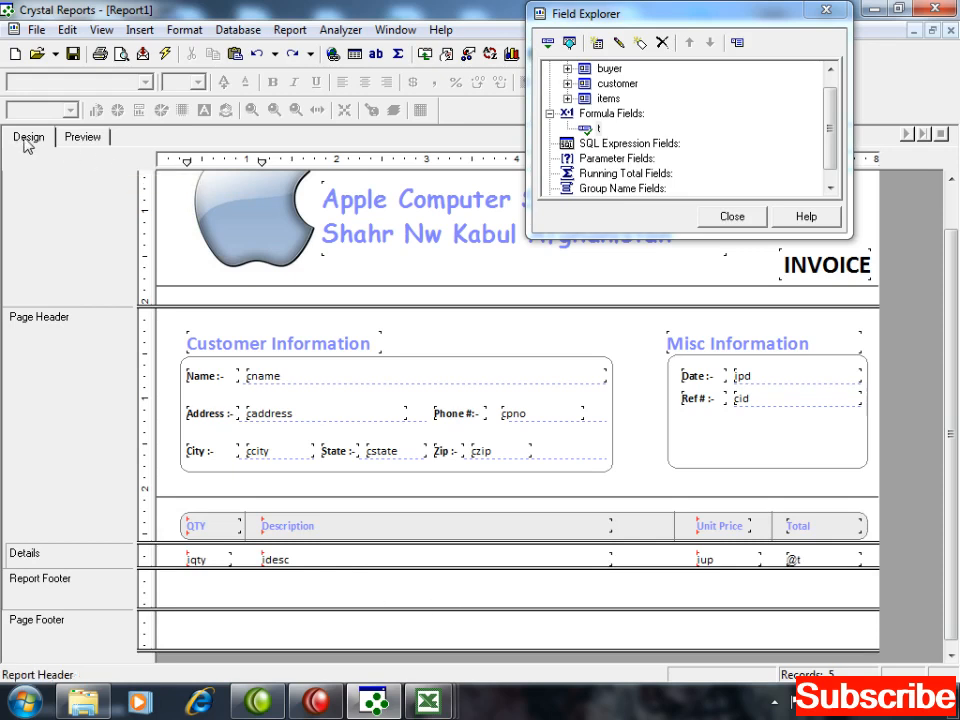
# Step: Make the Details section taller and narrow its iqty field to about 0.4 inch wide
pyautogui.click(76, 146)
pyautogui.click(40, 146)
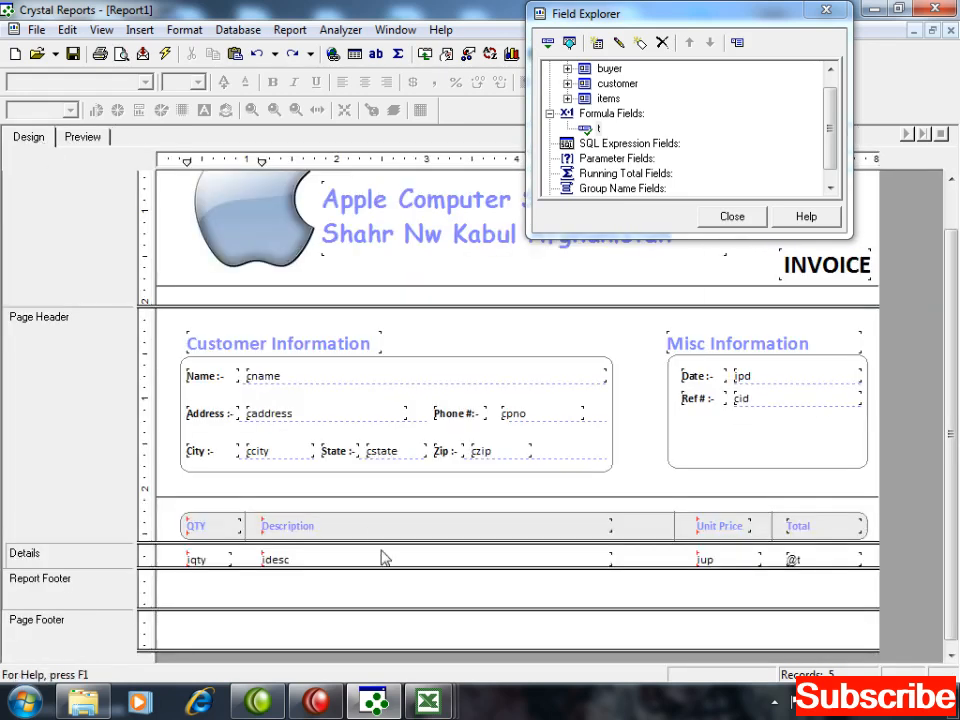
pyautogui.moveTo(381, 568); pyautogui.dragTo(380, 603)
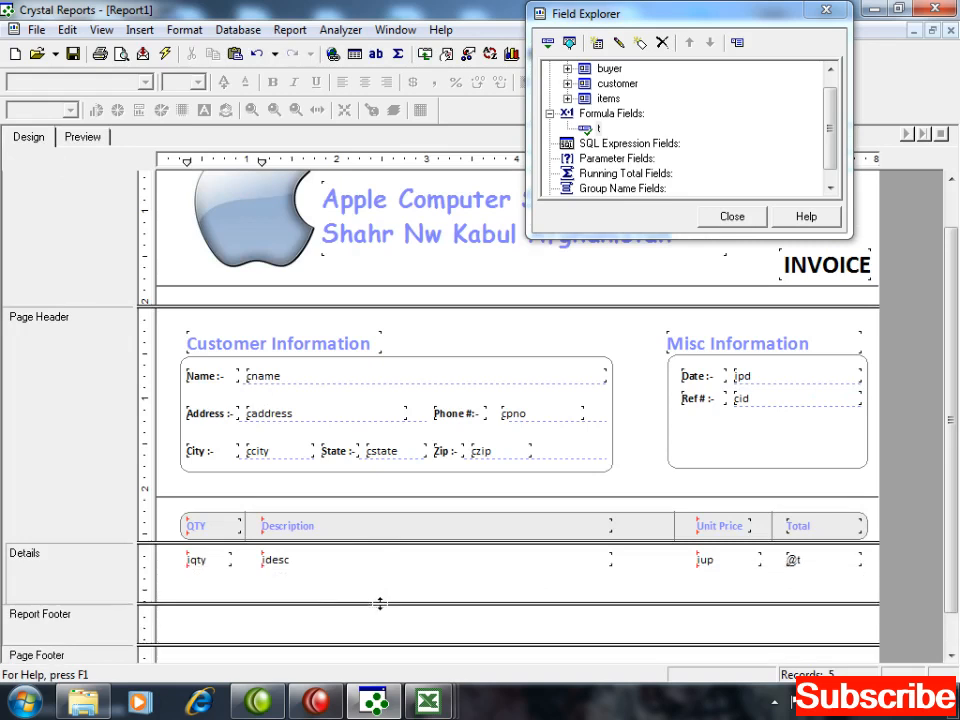
pyautogui.click(285, 561)
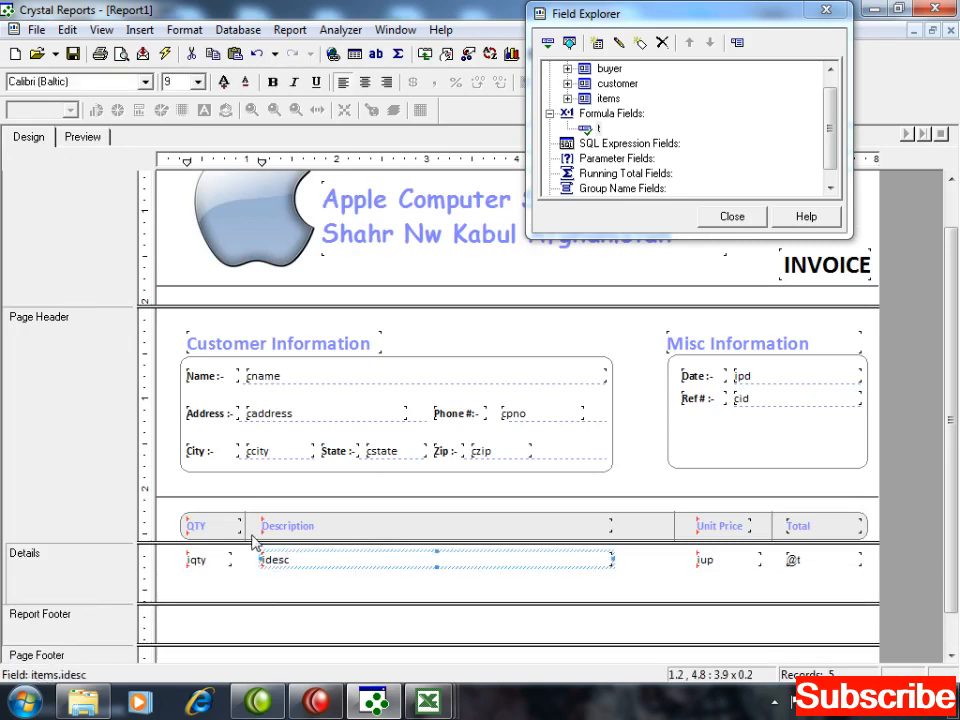
pyautogui.click(227, 560)
pyautogui.moveTo(228, 559); pyautogui.dragTo(226, 559)
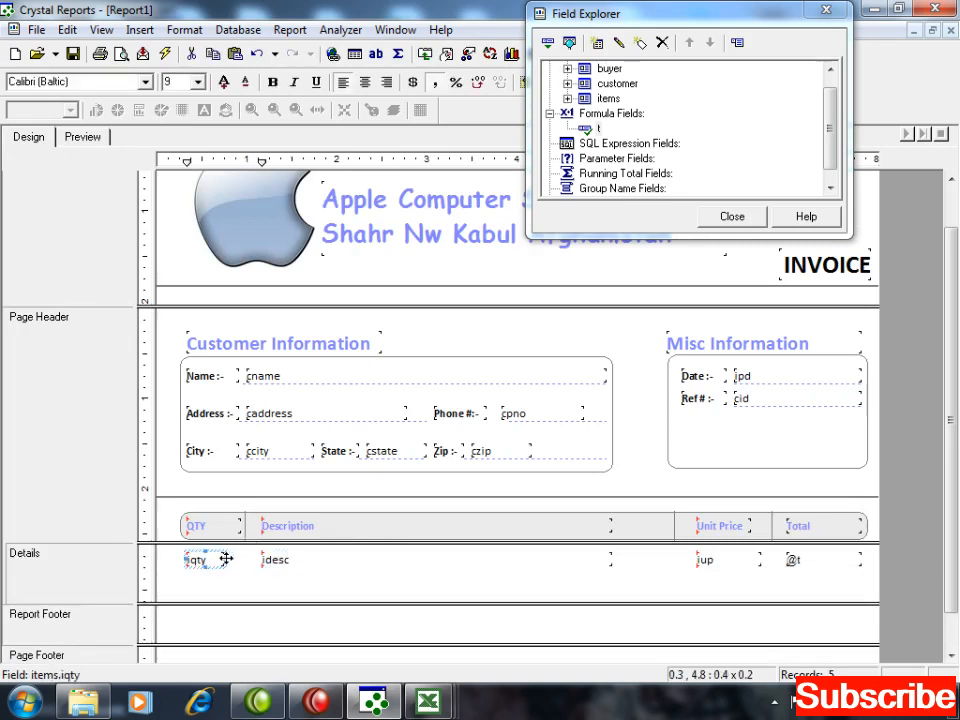
# Step: Try to line up a copy of the QTY divider between iqty and idesc in the Details section, and delete the copy
pyautogui.click(245, 528)
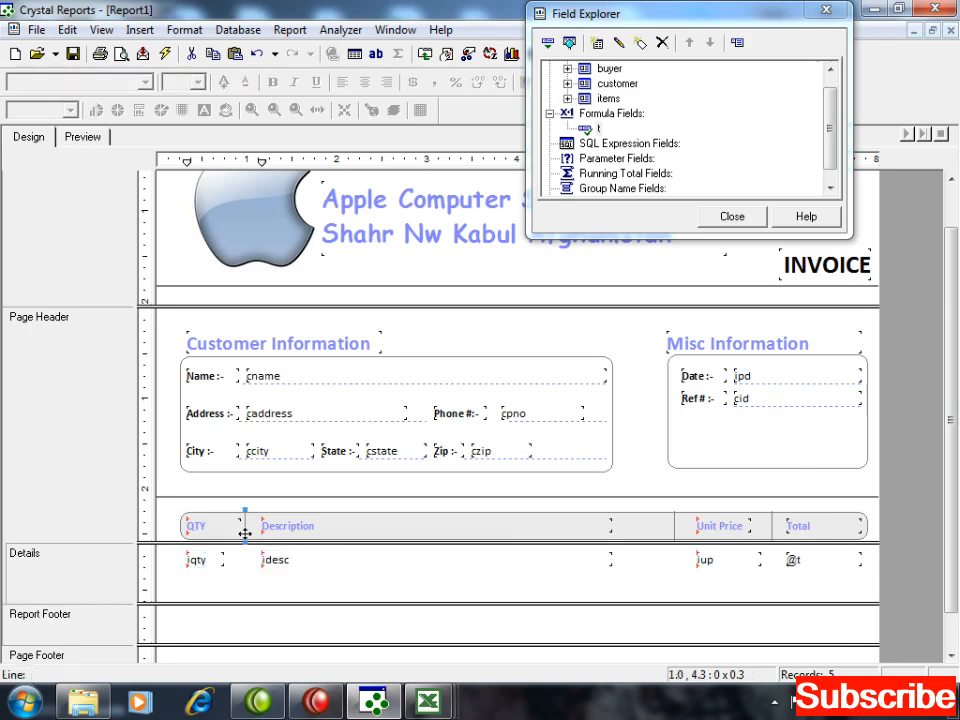
pyautogui.hotkey('ctrl', 'v')
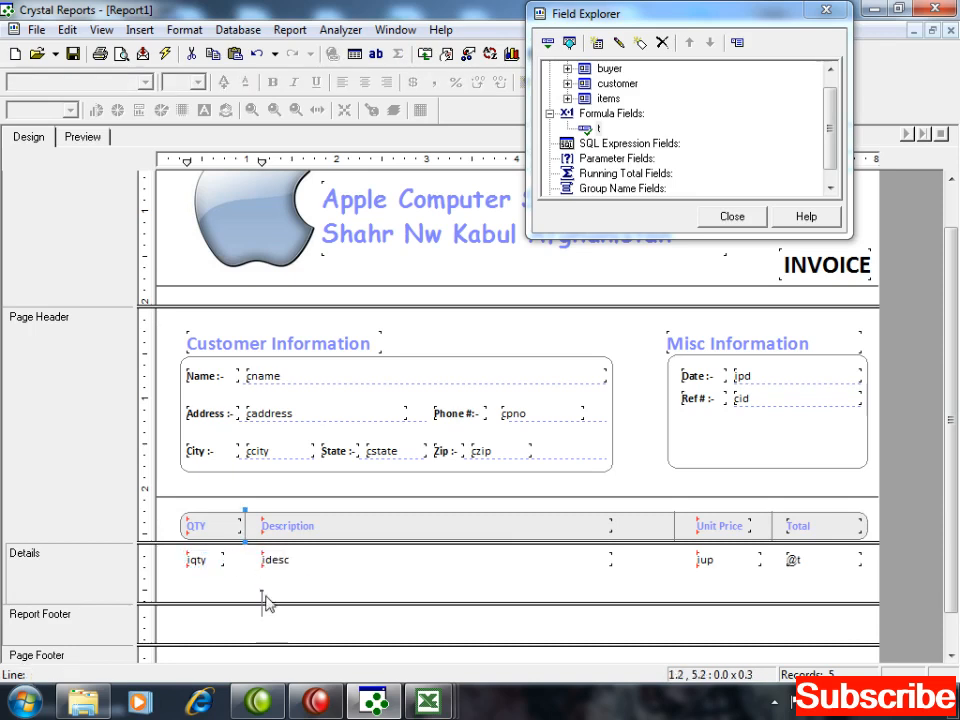
pyautogui.click(246, 548)
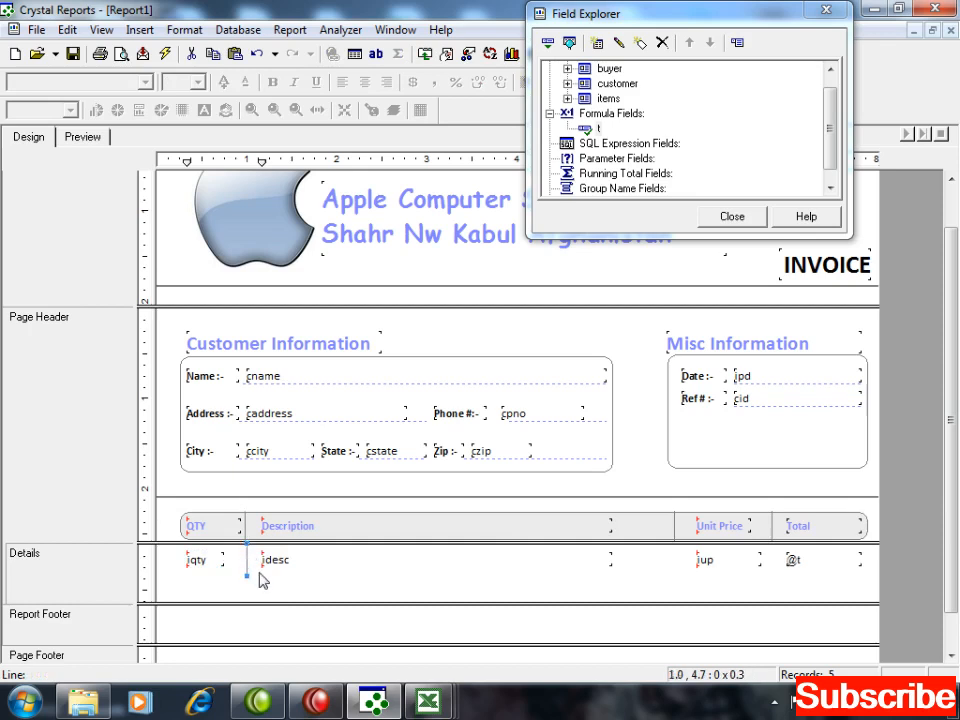
pyautogui.click(261, 581)
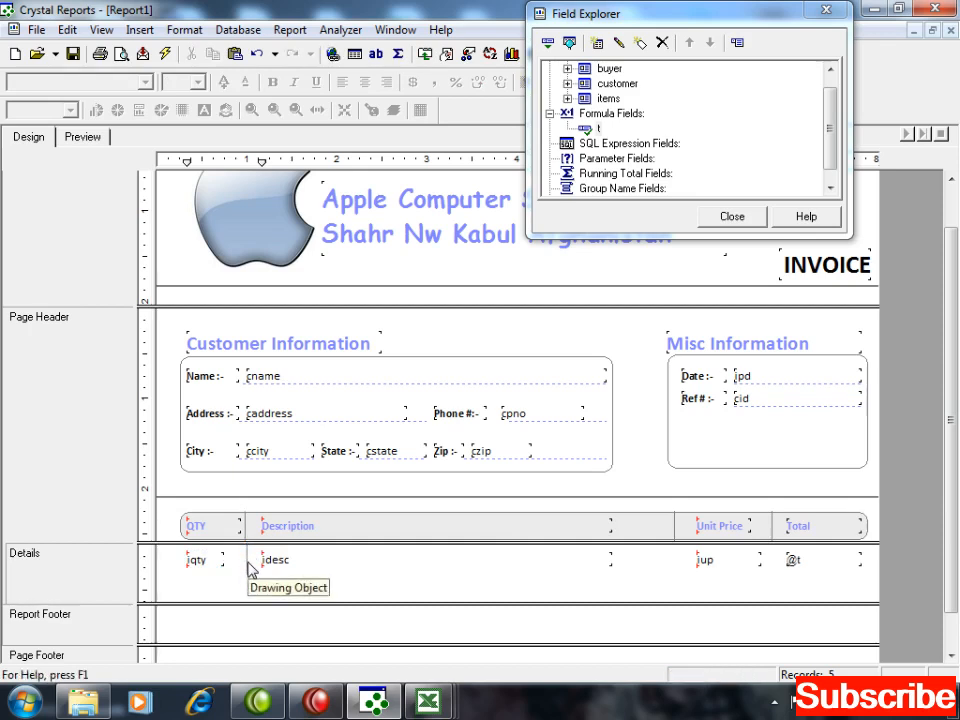
pyautogui.click(245, 535)
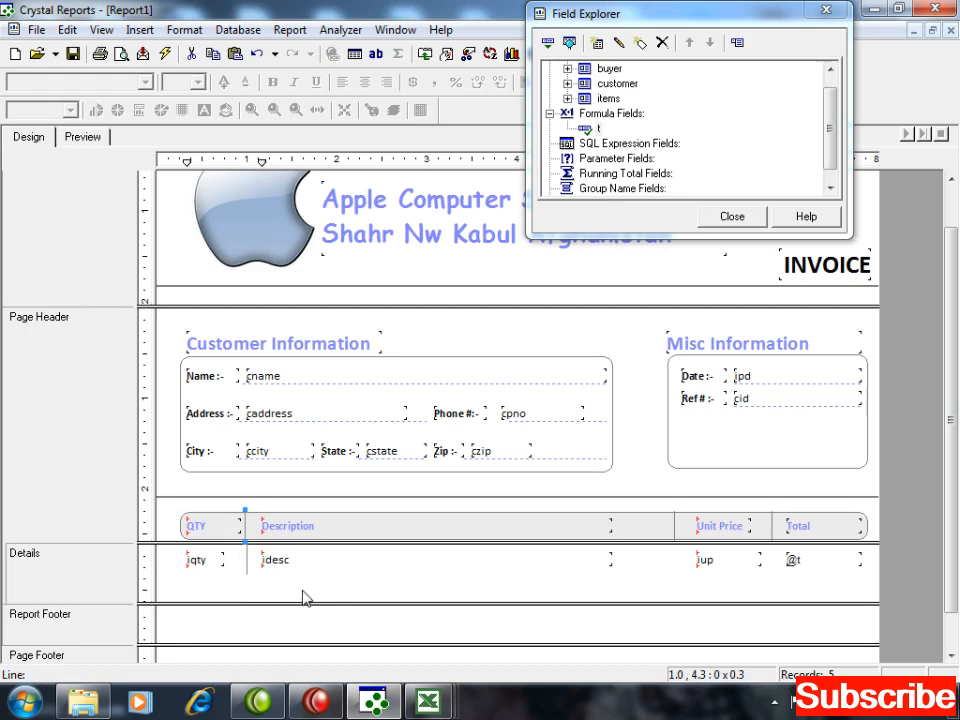
pyautogui.click(270, 579)
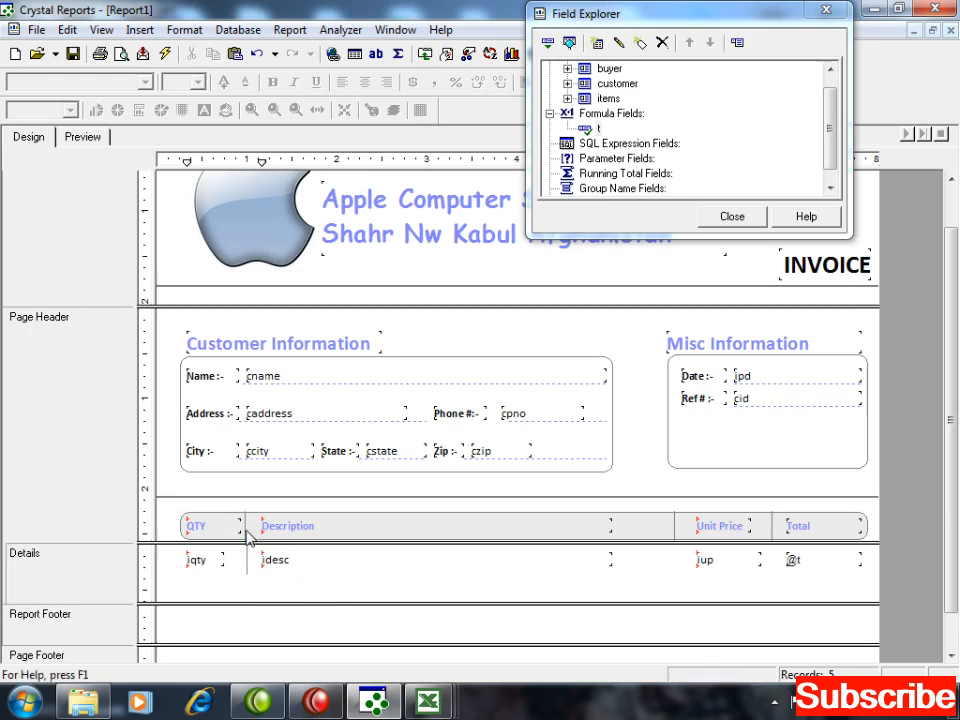
pyautogui.click(248, 568)
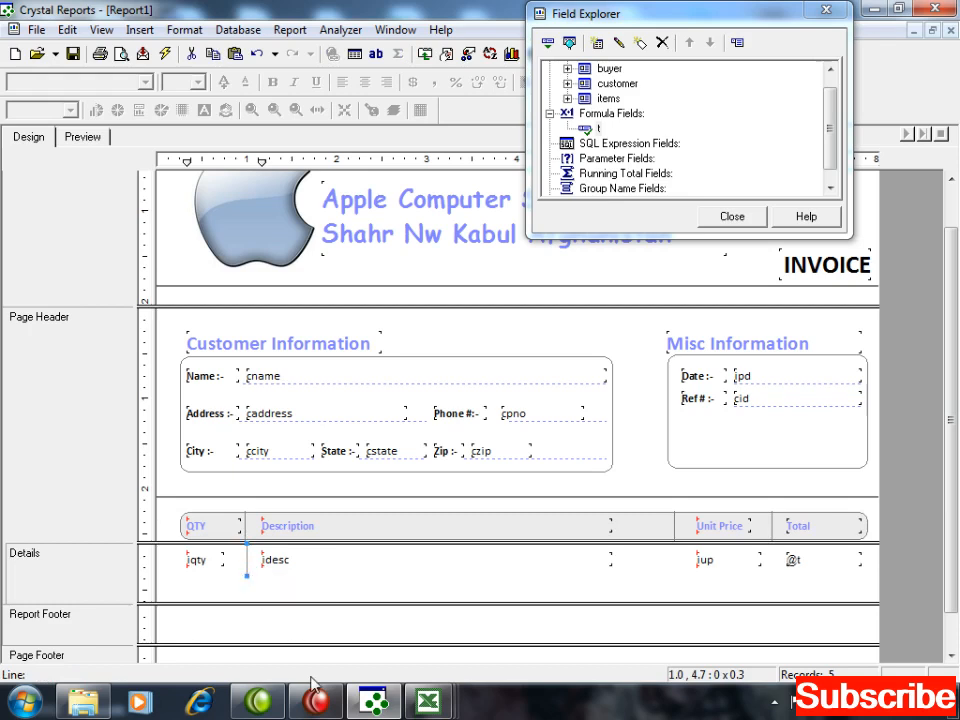
pyautogui.press('Delete')
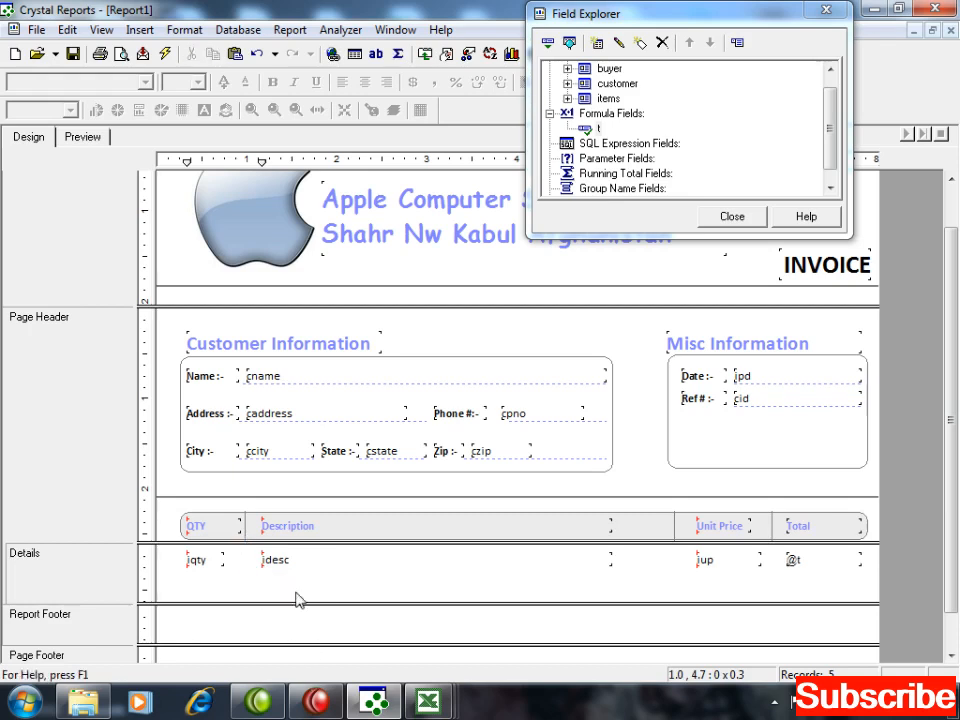
# Step: Extend the QTY divider down through the Details fields to about 0.6 inch long and shrink the Details section to fit
pyautogui.click(245, 522)
pyautogui.hotkey('shift', 'Down')
pyautogui.hotkey('shift', 'Down')
pyautogui.hotkey('shift', 'Down')
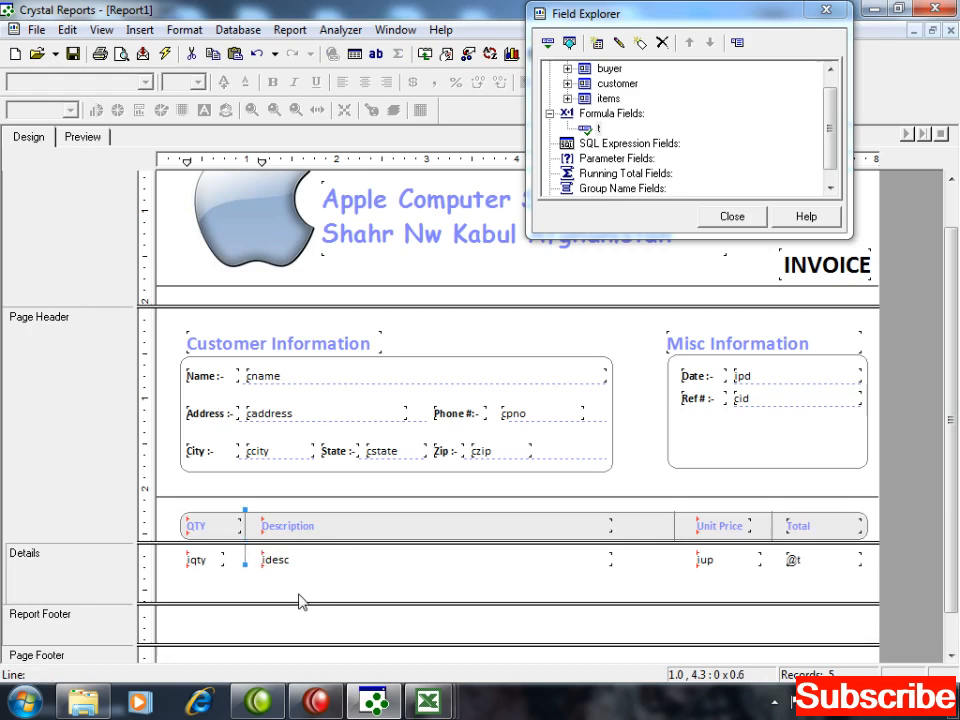
pyautogui.click(83, 137)
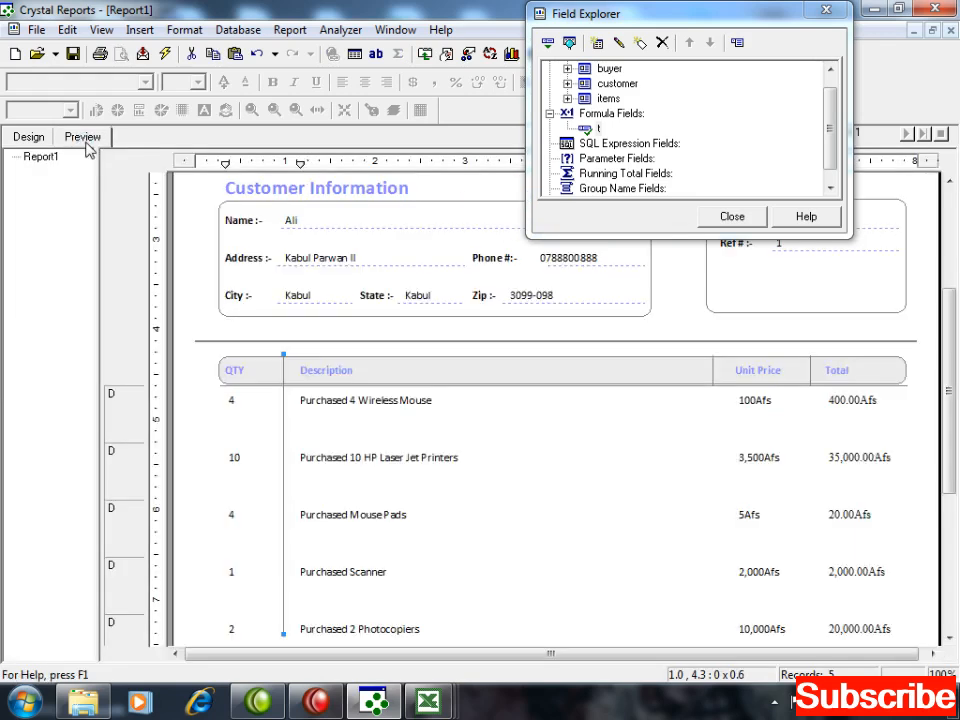
pyautogui.click(28, 137)
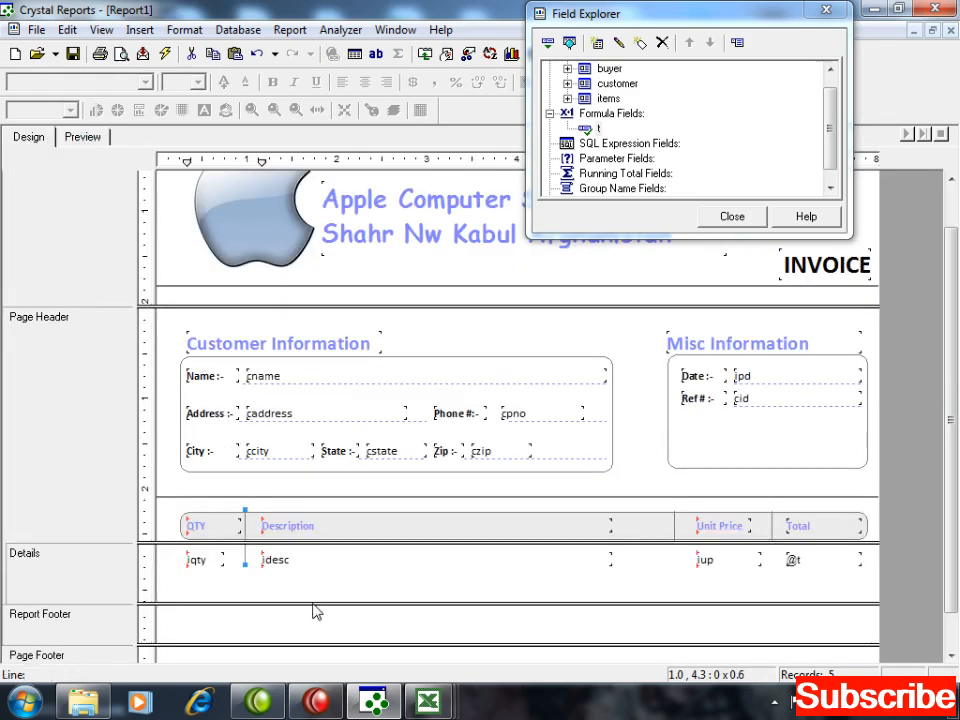
pyautogui.moveTo(312, 604); pyautogui.dragTo(309, 564)
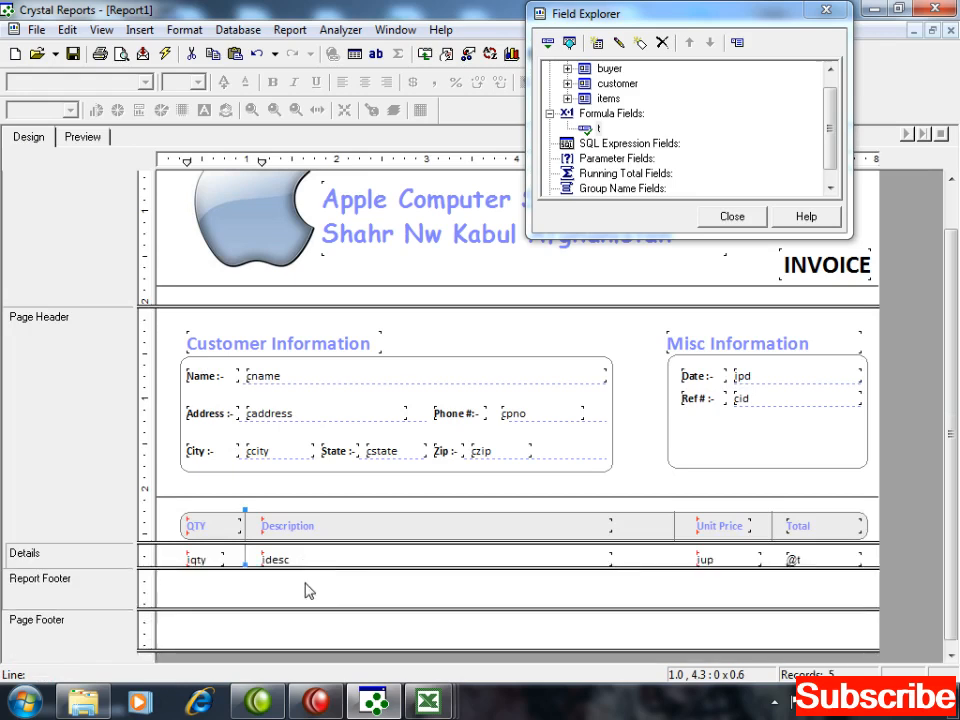
pyautogui.click(245, 553)
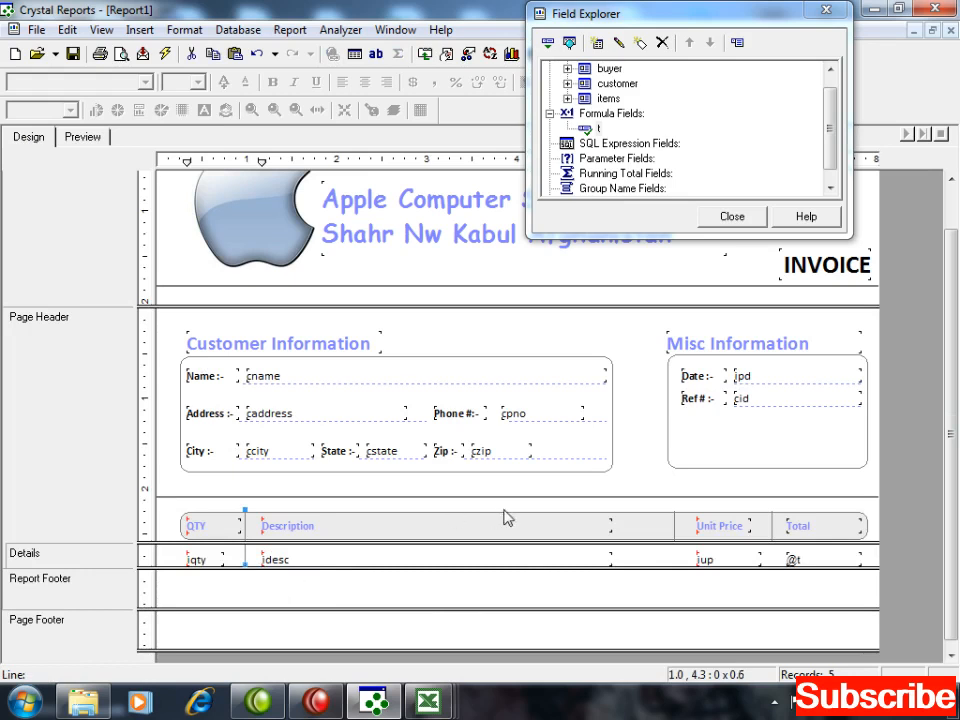
# Step: Extend the dividers before Unit Price and Total down through the Details section to about 0.6 inch long and check the preview
pyautogui.click(675, 531)
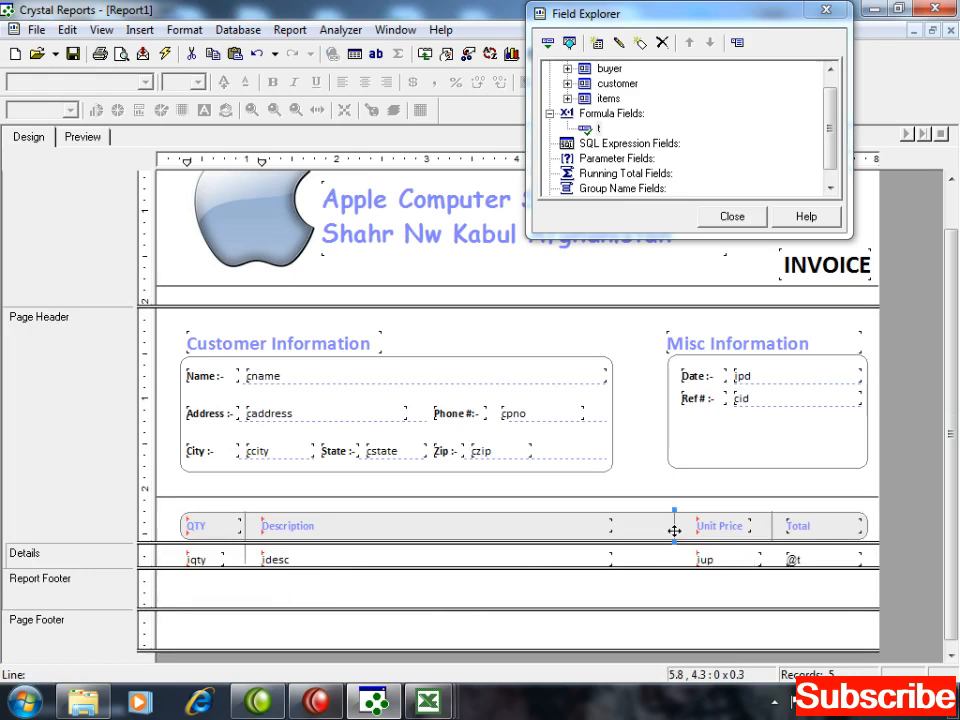
pyautogui.hotkey('shift', 'Down')
pyautogui.hotkey('shift', 'Down')
pyautogui.press('Delete')
pyautogui.click(772, 535)
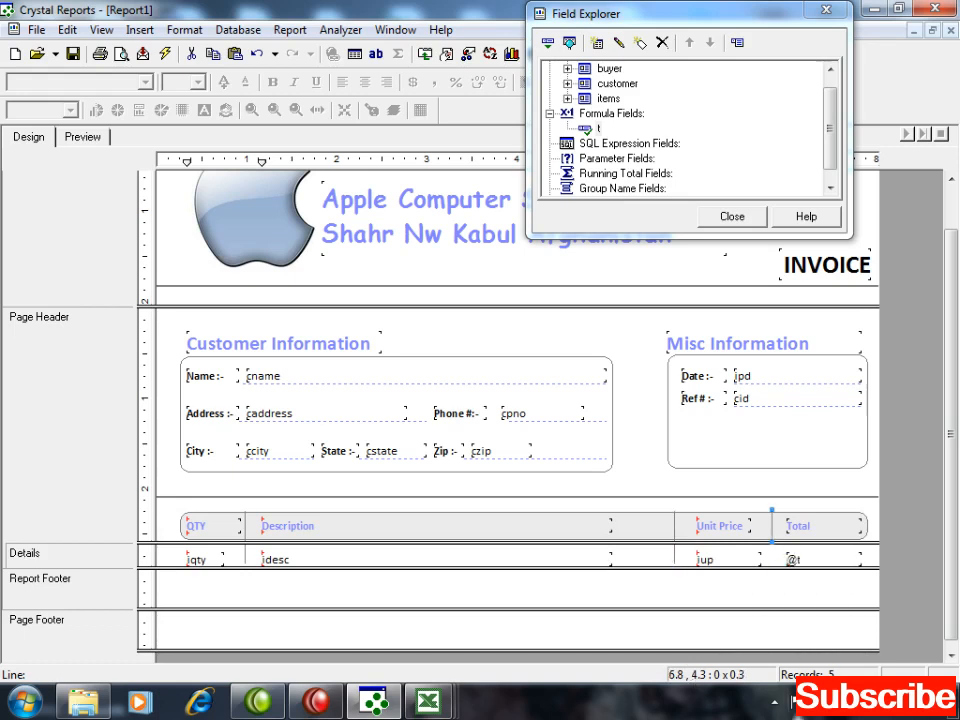
pyautogui.hotkey('shift', 'Down')
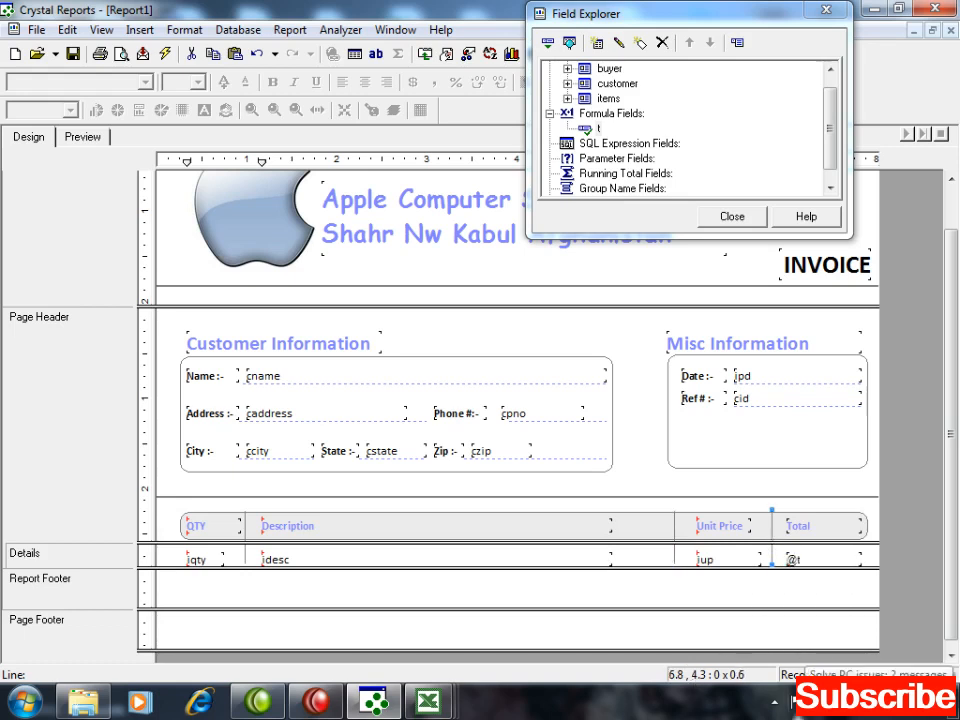
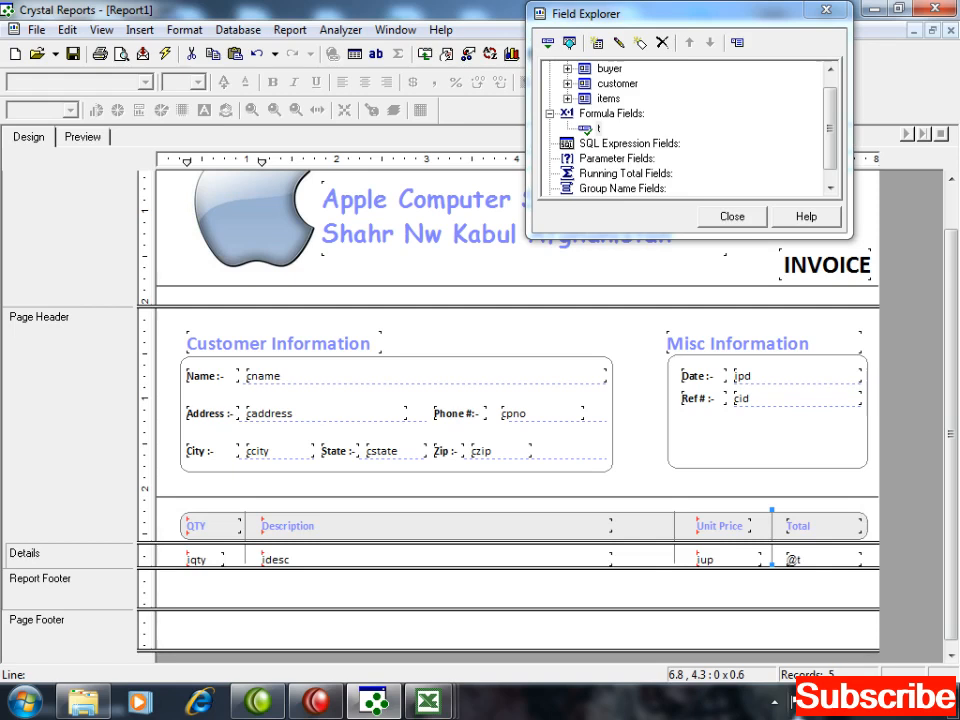
pyautogui.click(81, 137)
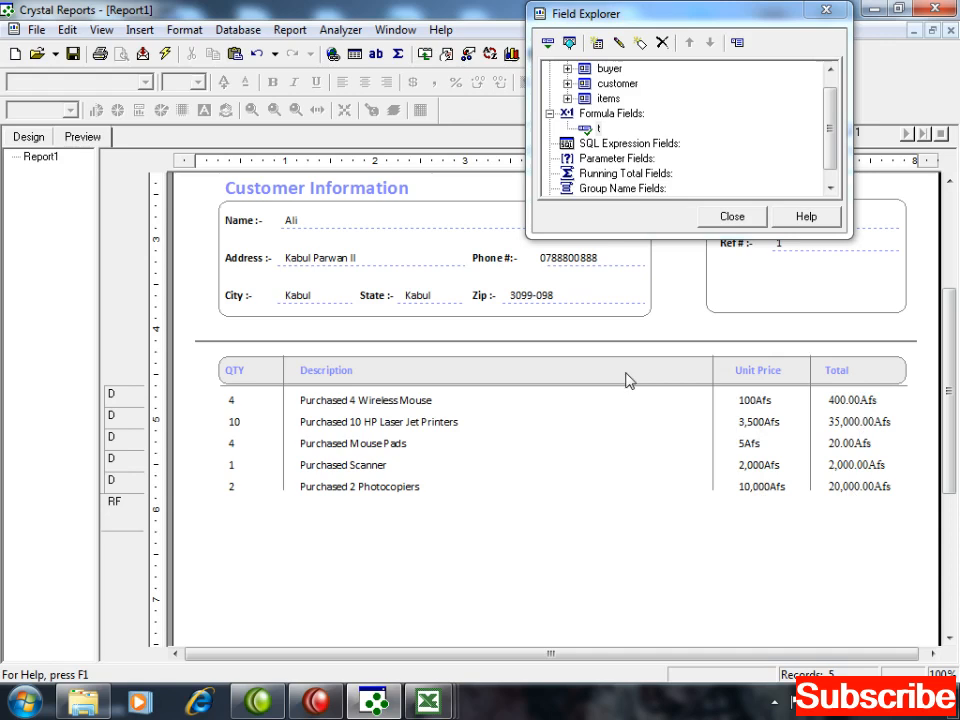
pyautogui.click(29, 136)
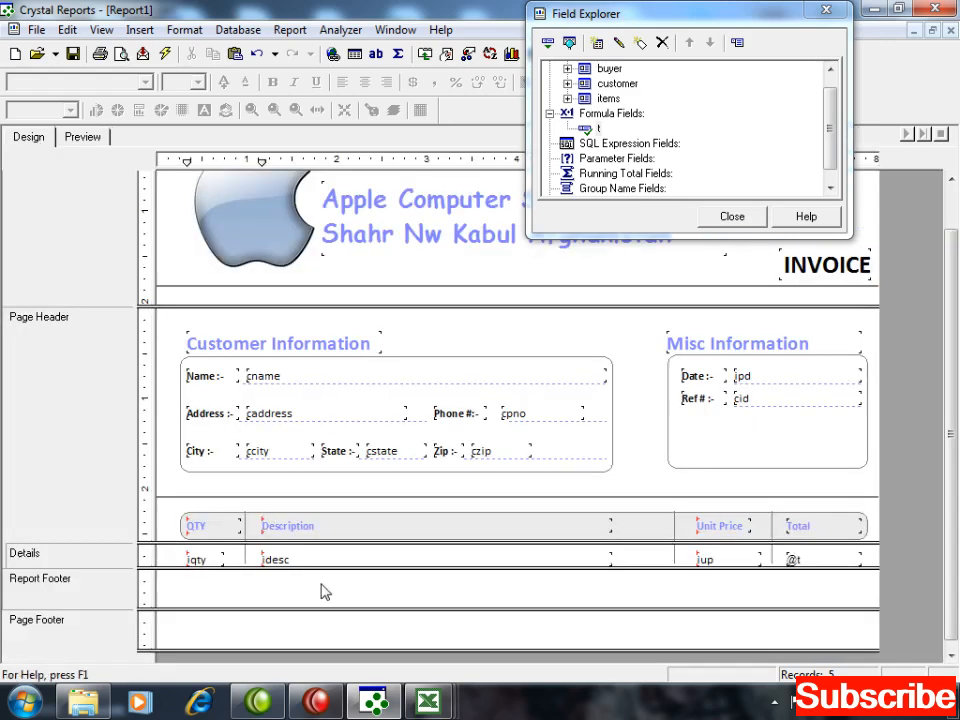
# Step: Make the Report Footer taller, place a copy of the horizontal line under the headings near its upper edge, and check the preview
pyautogui.moveTo(323, 609); pyautogui.dragTo(321, 634)
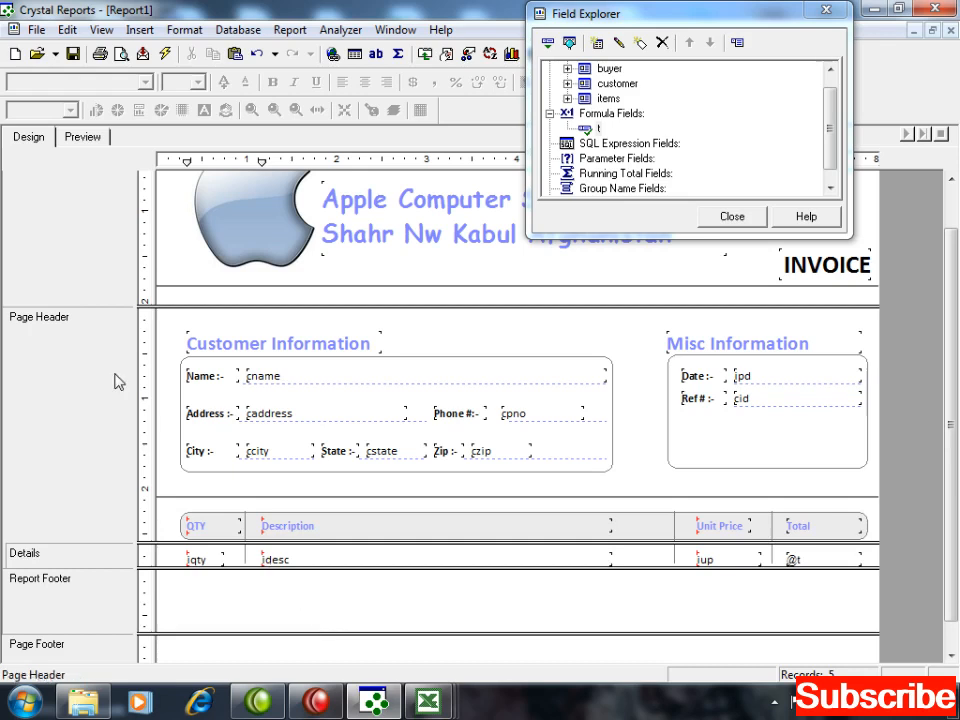
pyautogui.click(182, 543)
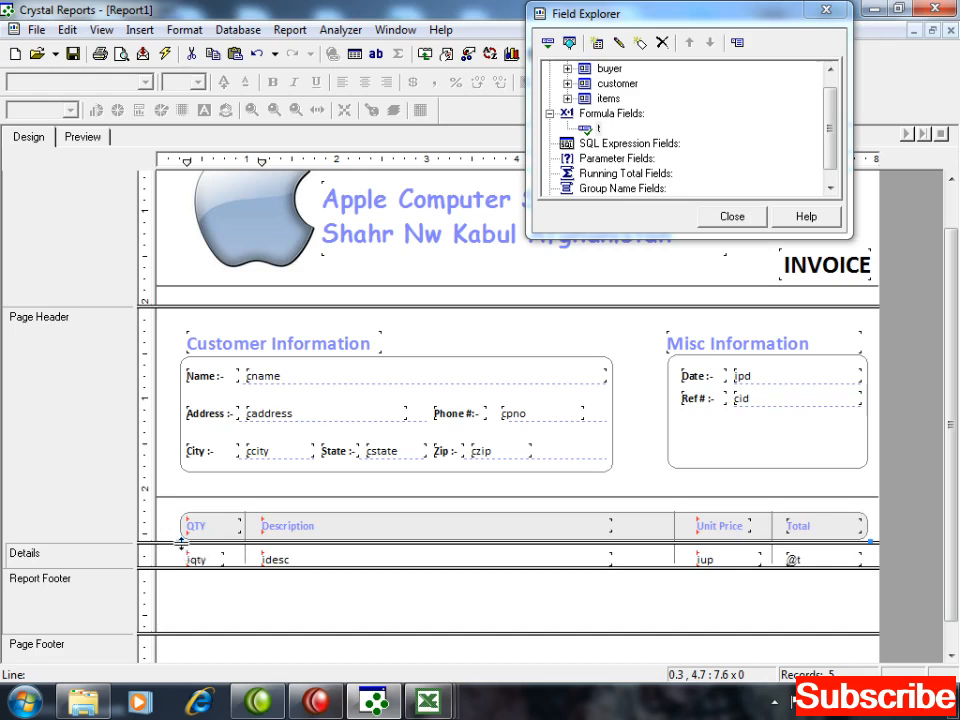
pyautogui.moveTo(177, 543); pyautogui.dragTo(177, 556)
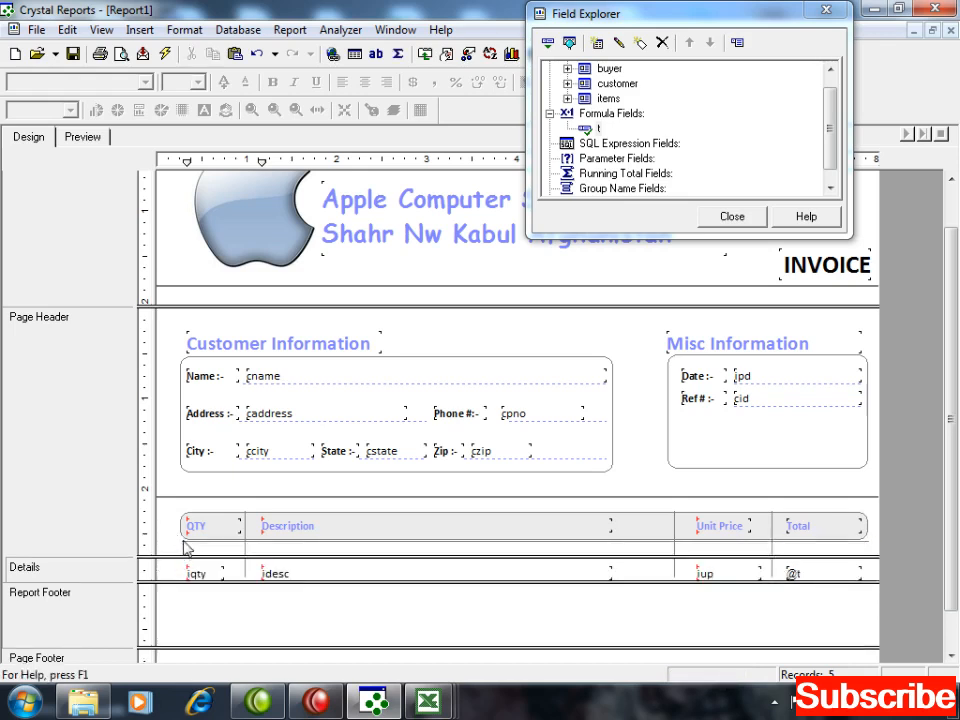
pyautogui.click(183, 542)
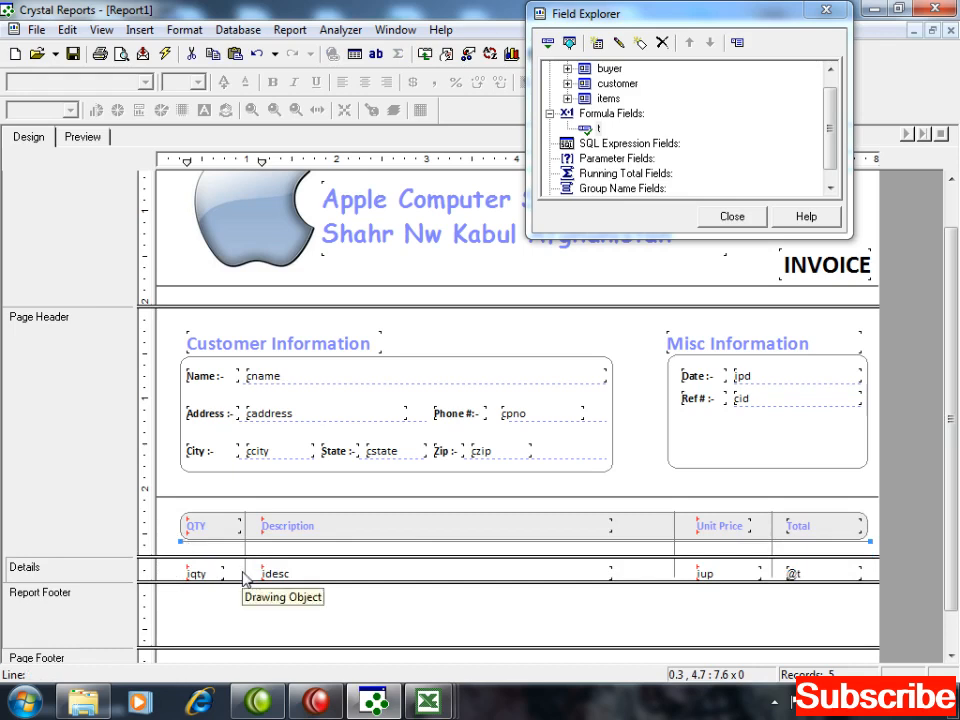
pyautogui.moveTo(186, 557); pyautogui.dragTo(183, 543)
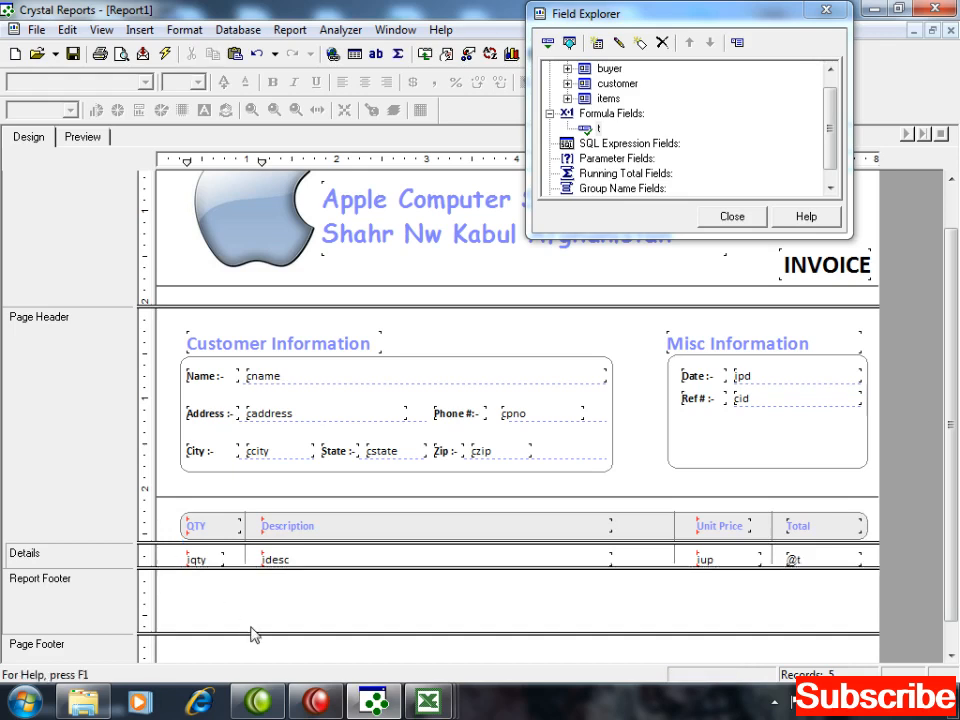
pyautogui.hotkey('ctrl', 'v')
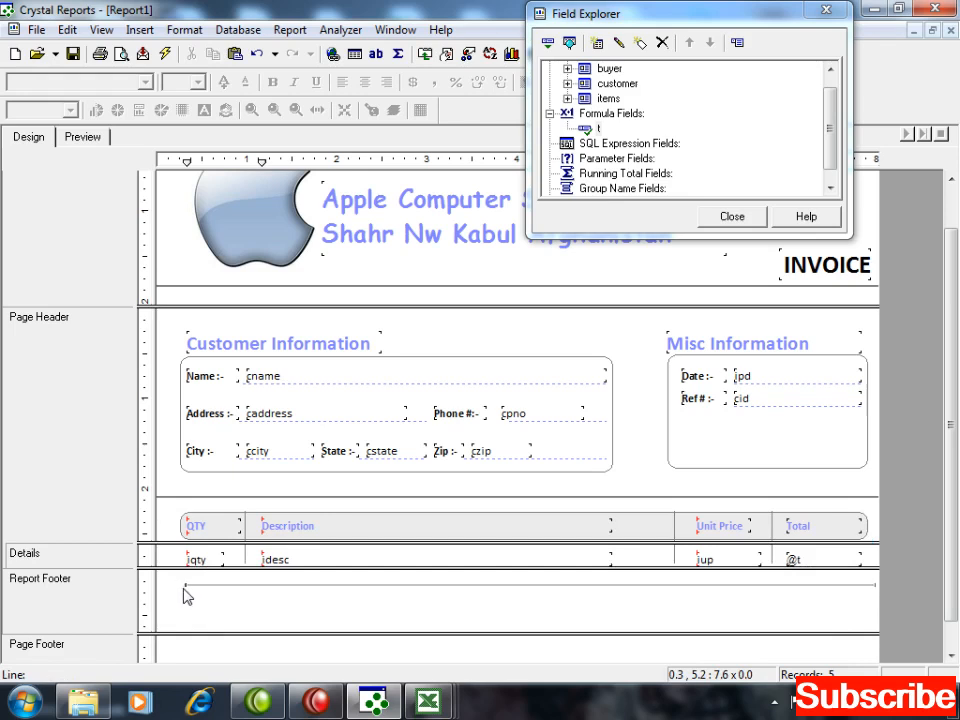
pyautogui.click(184, 594)
pyautogui.click(222, 618)
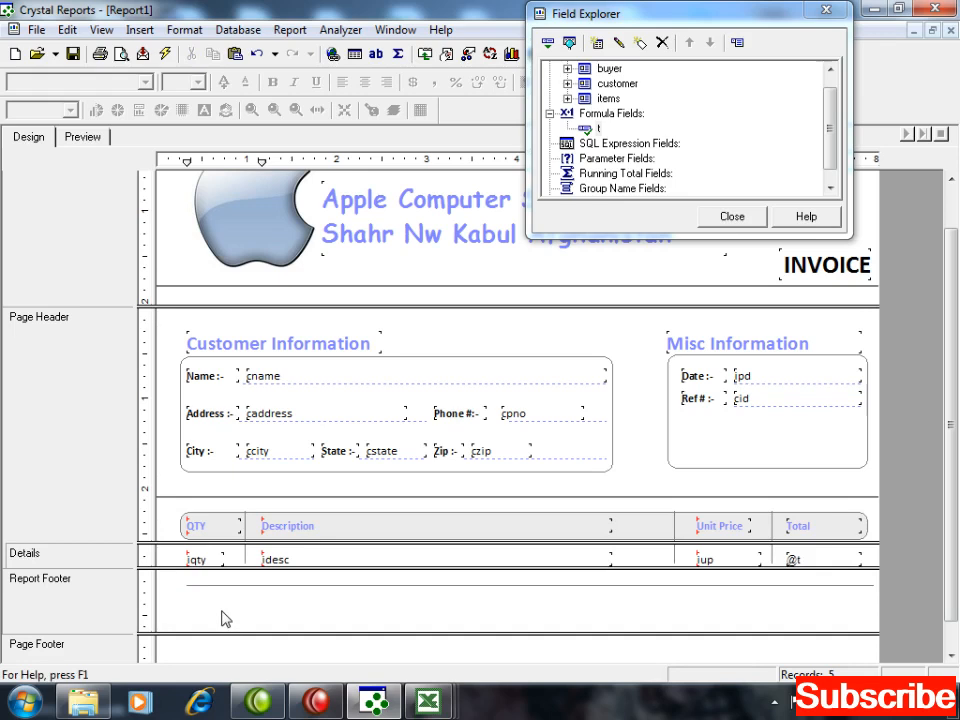
pyautogui.click(88, 139)
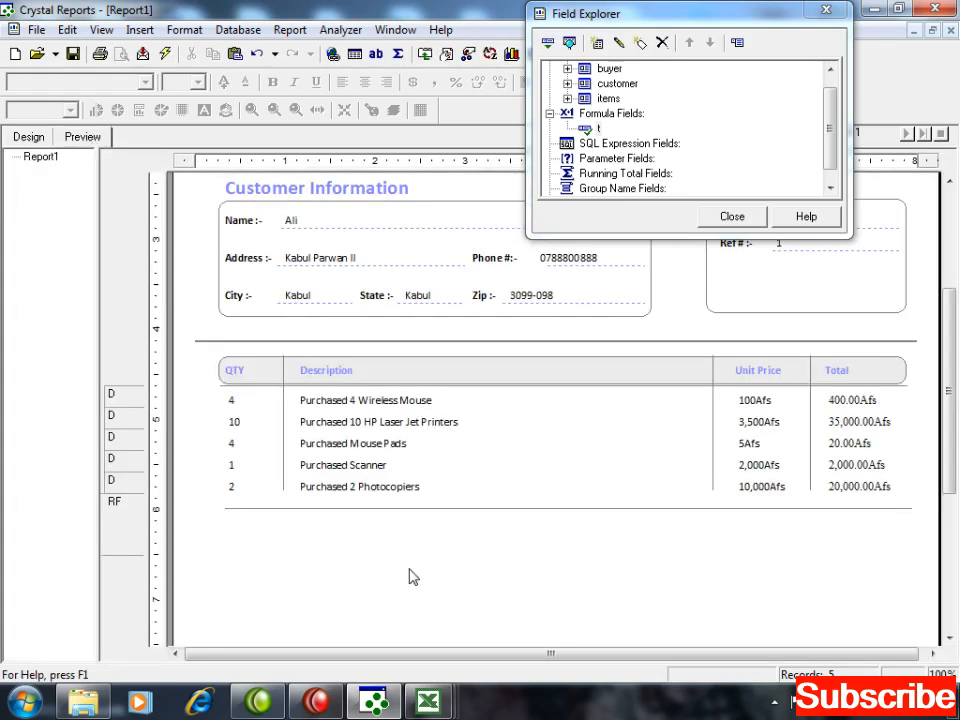
pyautogui.click(28, 137)
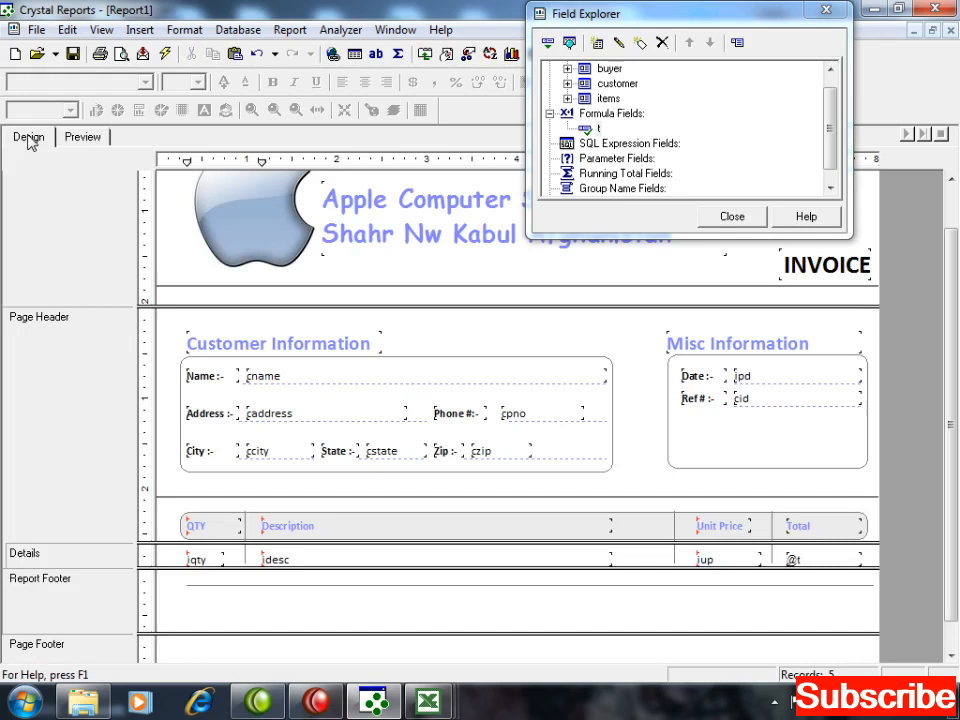
# Step: Extend the three column dividers down to the closing line in the Report Footer and check the preview
pyautogui.click(245, 550)
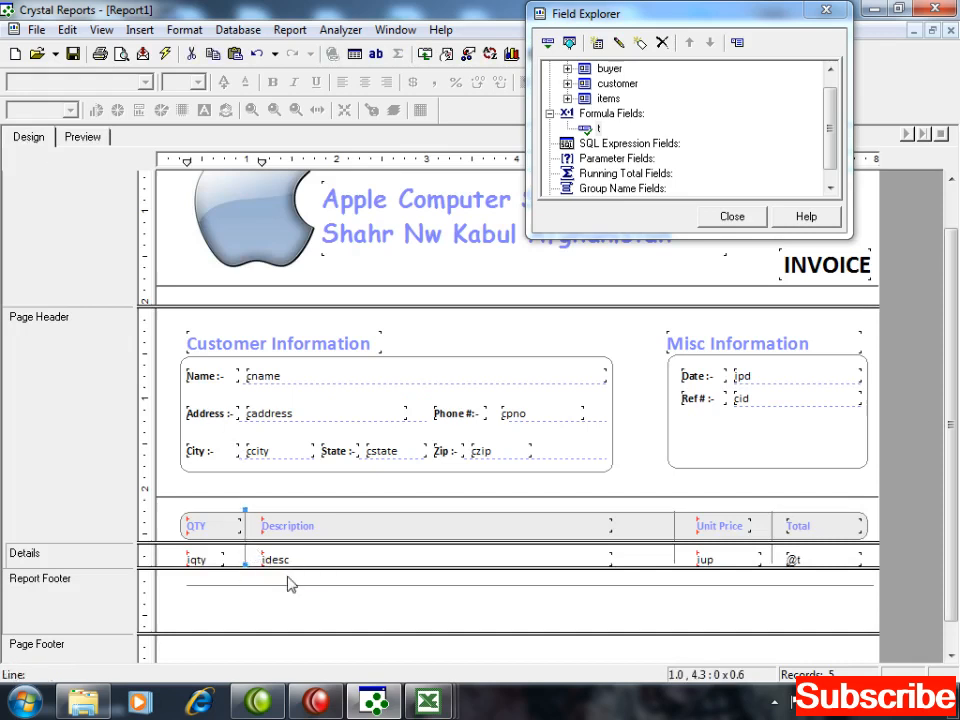
pyautogui.hotkey('shift', 'Down')
pyautogui.click(676, 555)
pyautogui.click(771, 559)
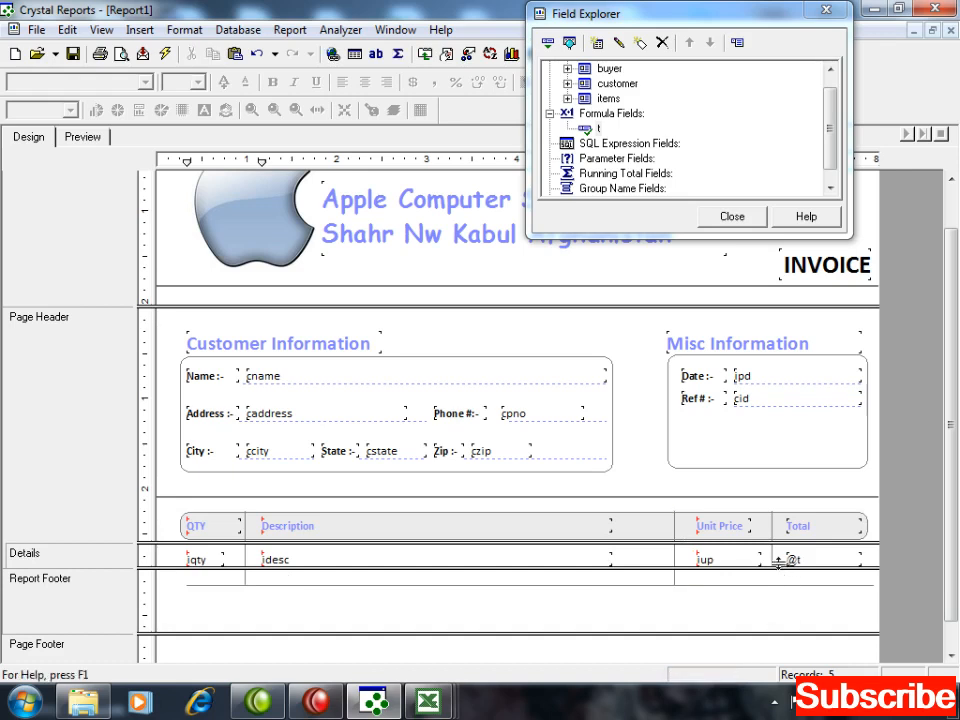
pyautogui.moveTo(771, 564); pyautogui.dragTo(771, 571)
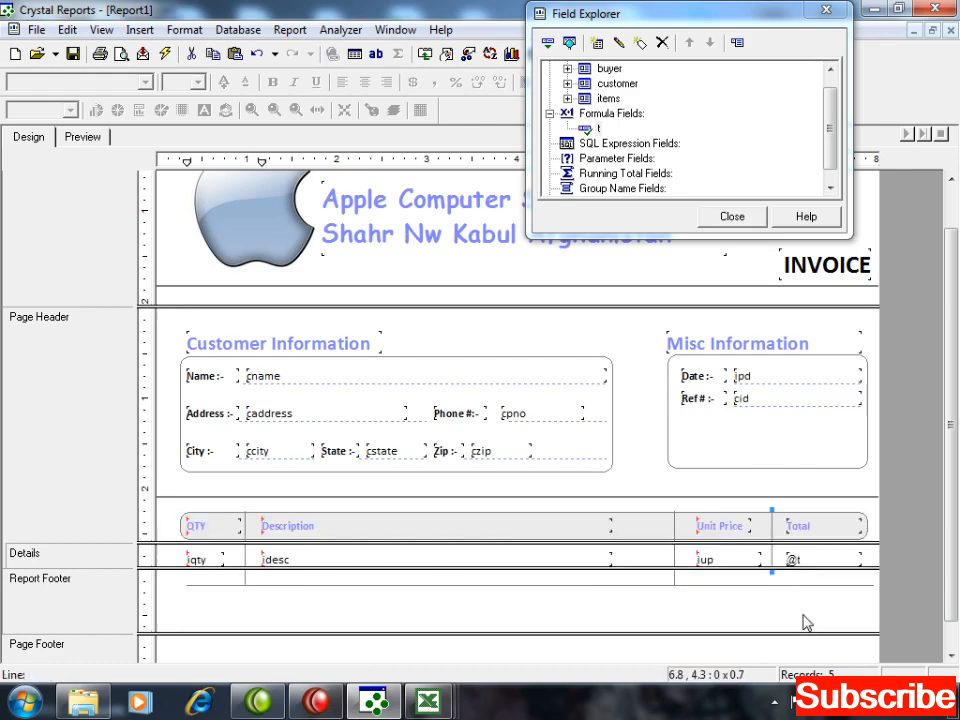
pyautogui.click(760, 611)
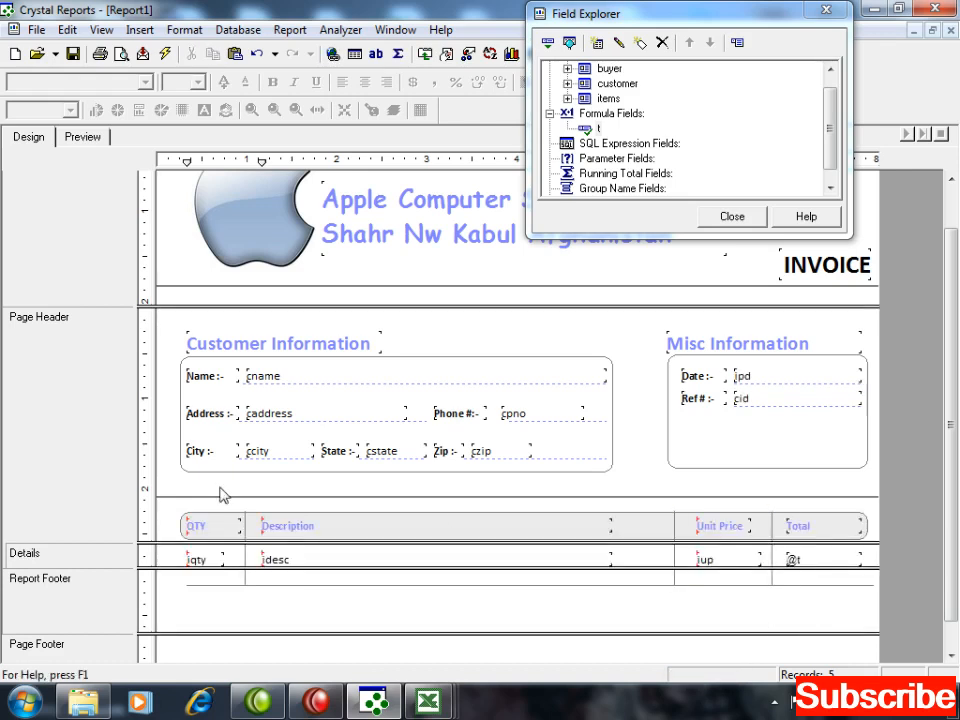
pyautogui.click(83, 137)
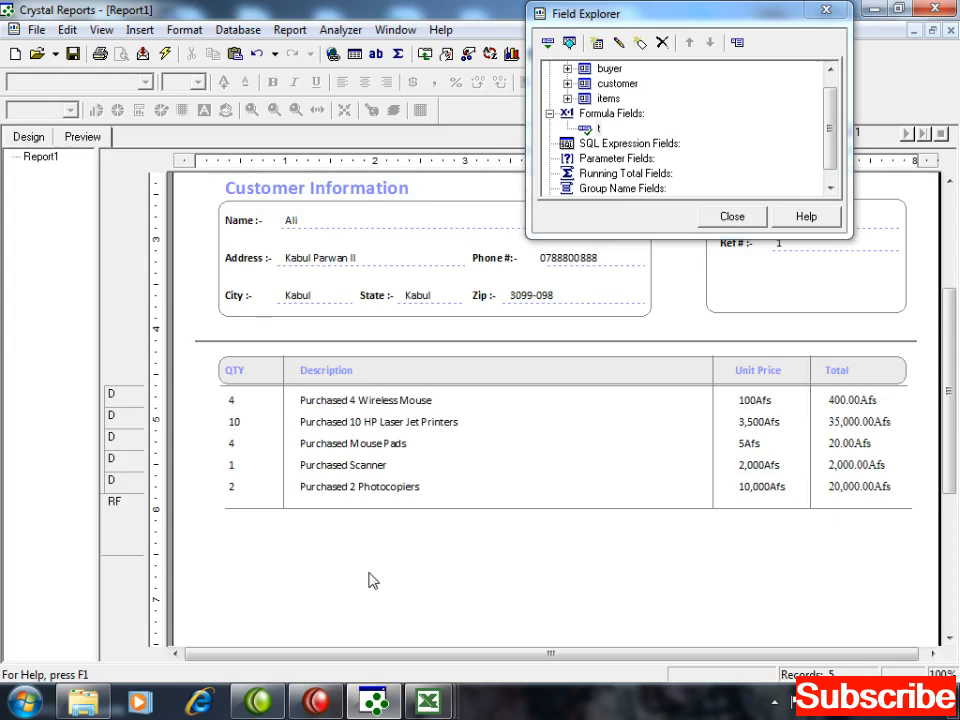
pyautogui.click(44, 140)
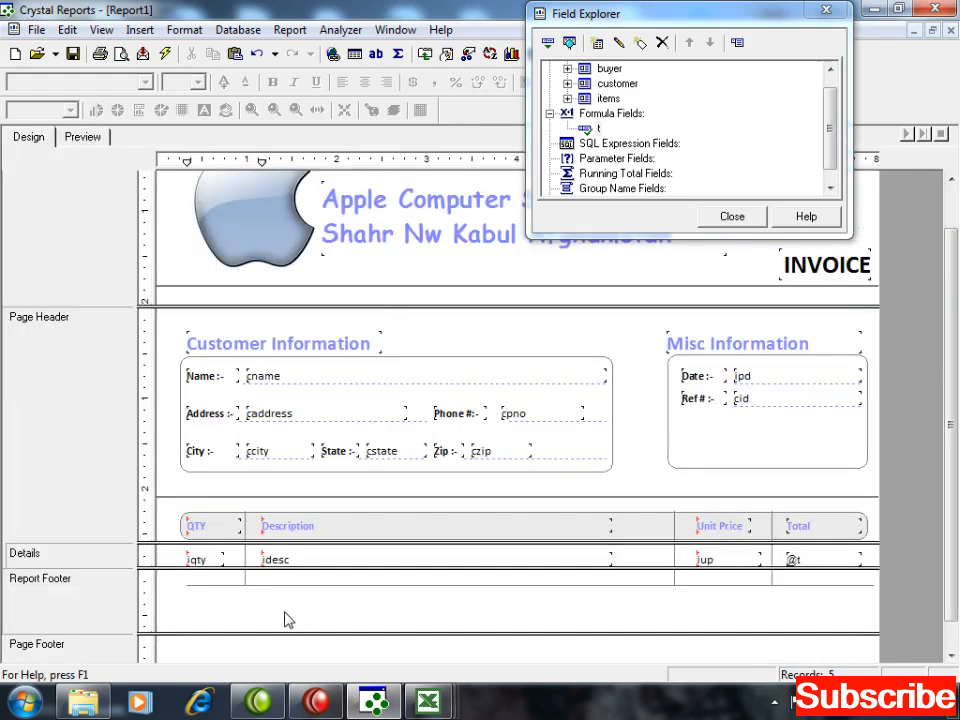
# Step: Insert a summary that calculates the sum of iid, grouped by customer.cid in ascending order
pyautogui.click(136, 30)
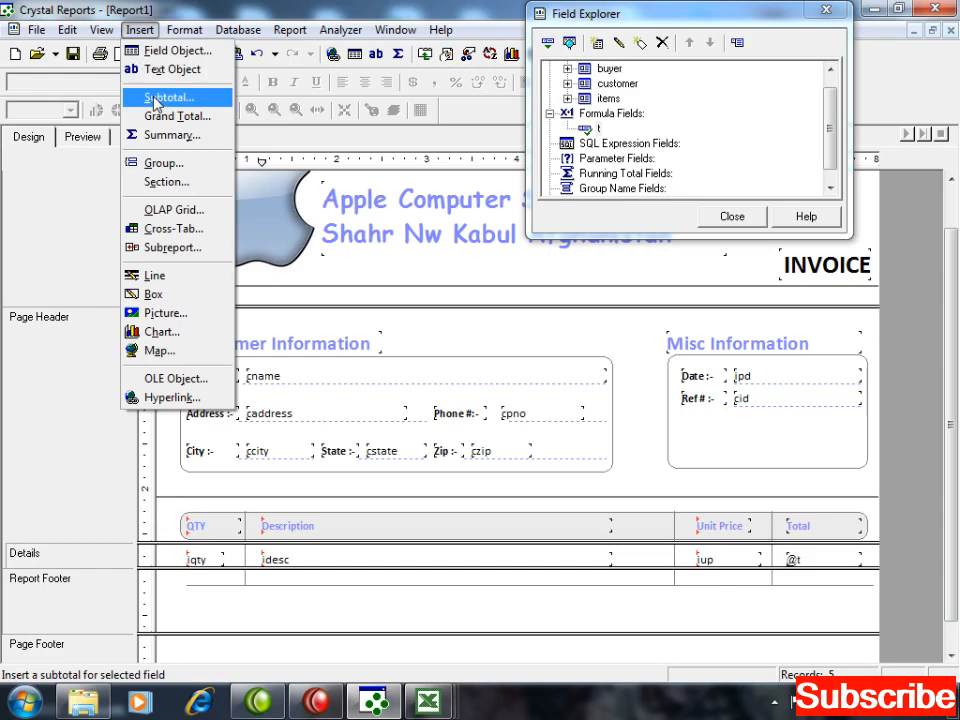
pyautogui.click(189, 144)
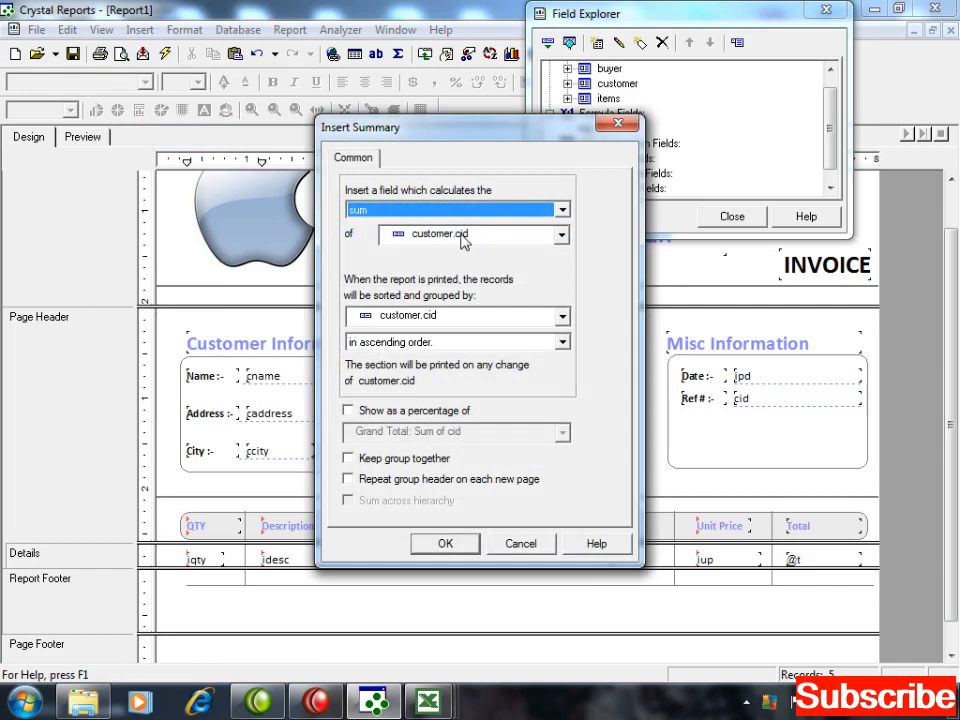
pyautogui.moveTo(439, 130); pyautogui.dragTo(544, 106)
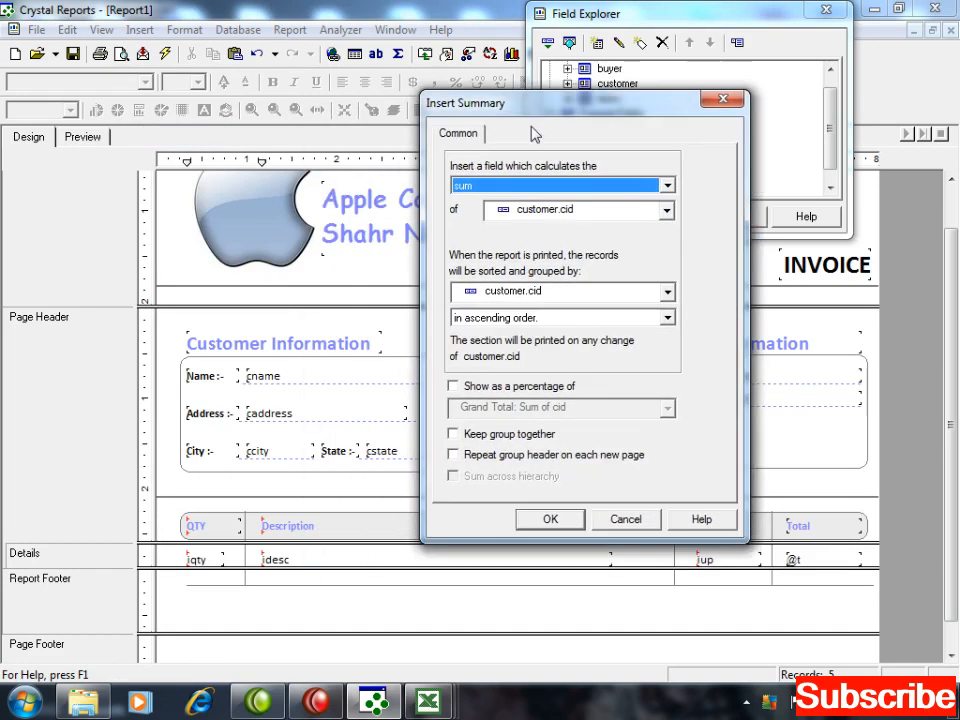
pyautogui.click(491, 188)
pyautogui.click(490, 251)
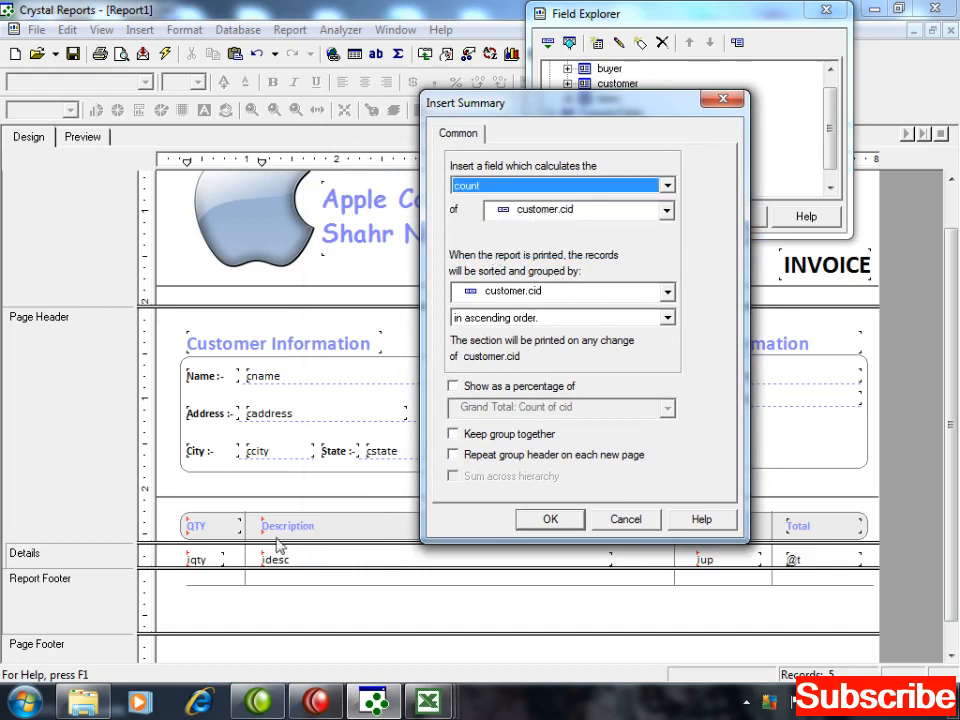
pyautogui.click(636, 211)
pyautogui.moveTo(666, 262); pyautogui.dragTo(668, 270)
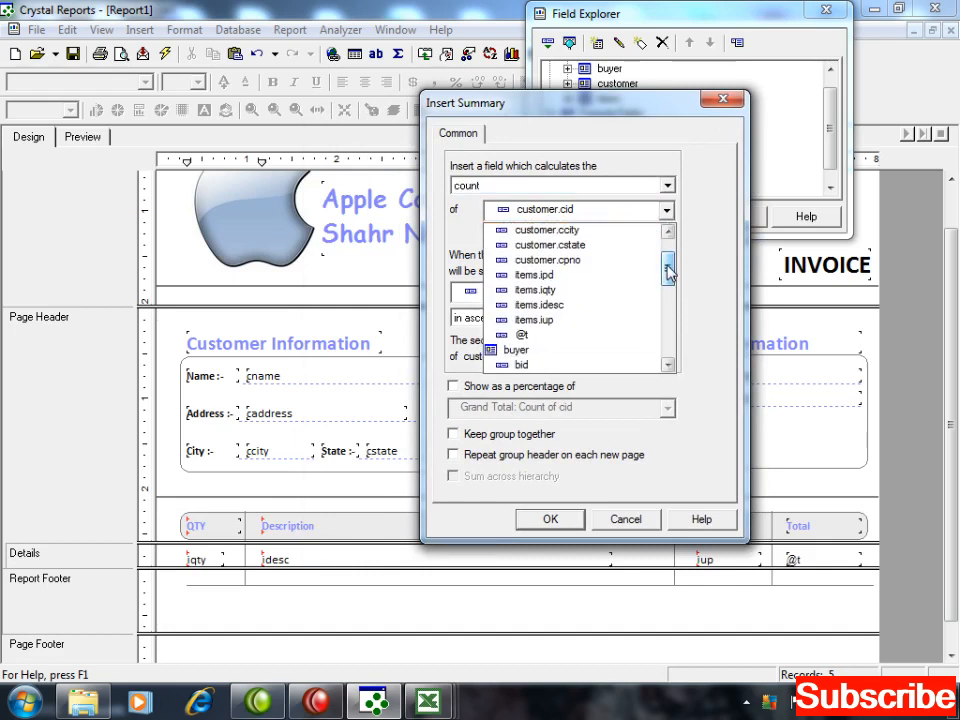
pyautogui.moveTo(666, 265); pyautogui.dragTo(668, 330)
pyautogui.click(530, 304)
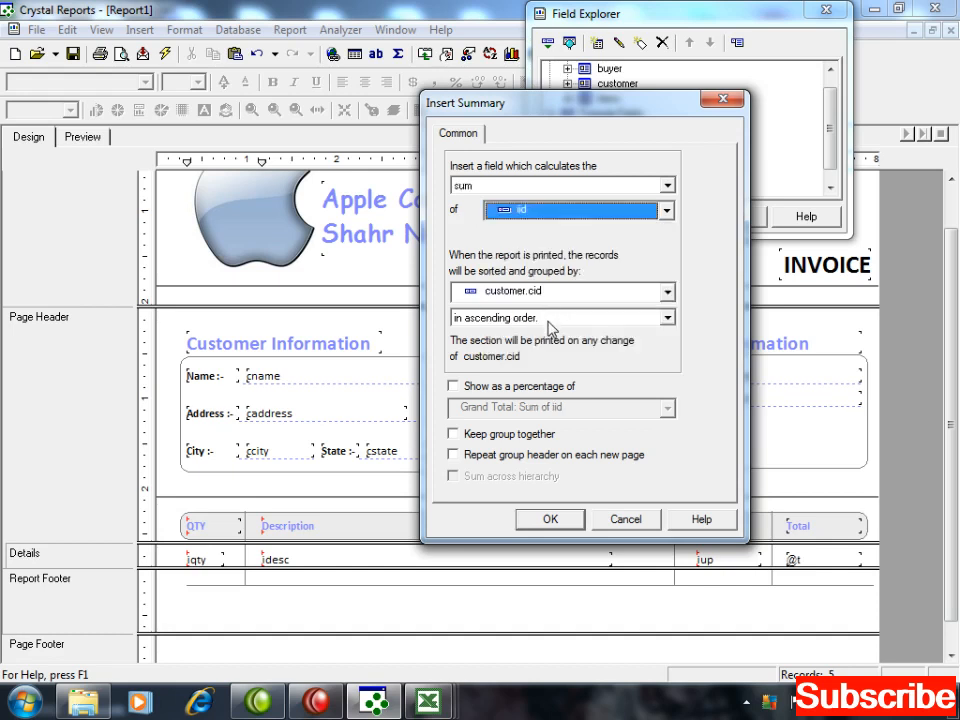
pyautogui.click(550, 520)
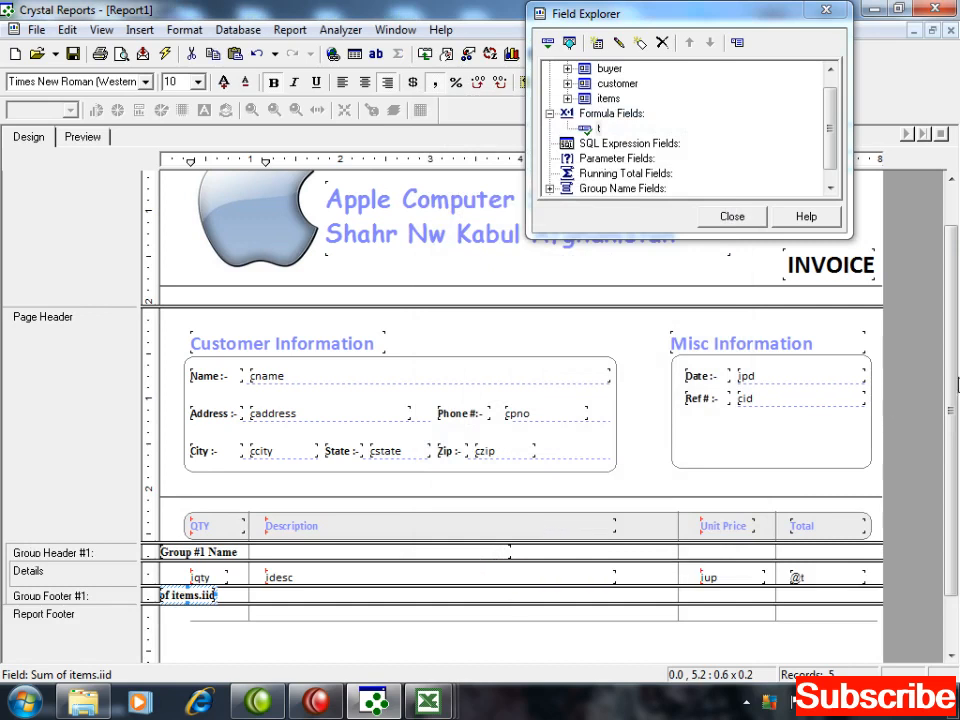
# Step: Delete the group name field and collapse the Group Header #1 section
pyautogui.scroll(-2, 957, 385)
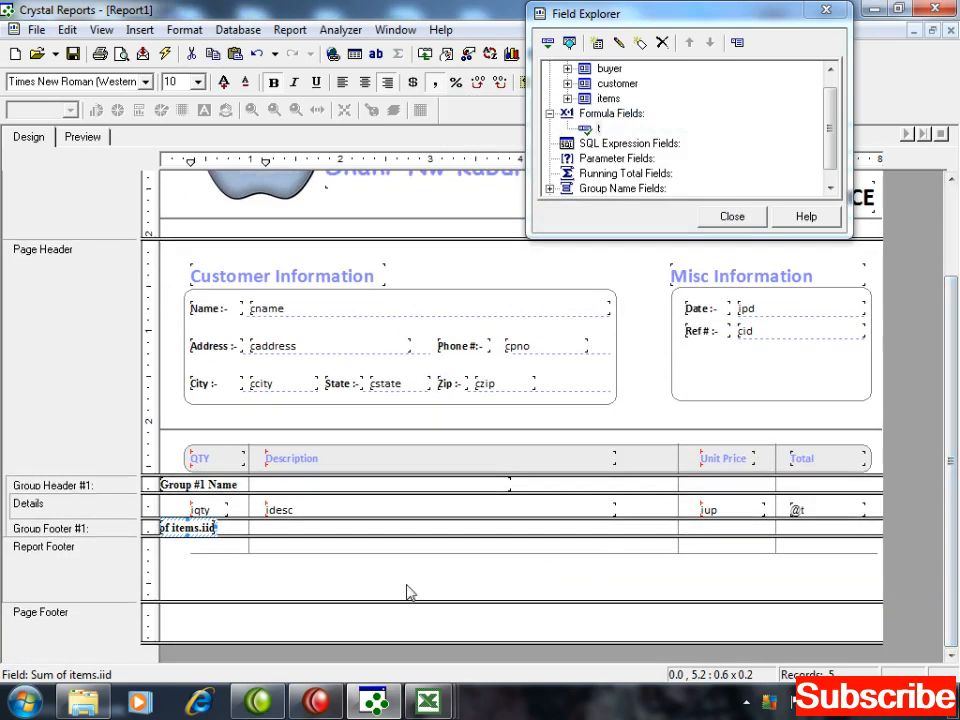
pyautogui.click(193, 485)
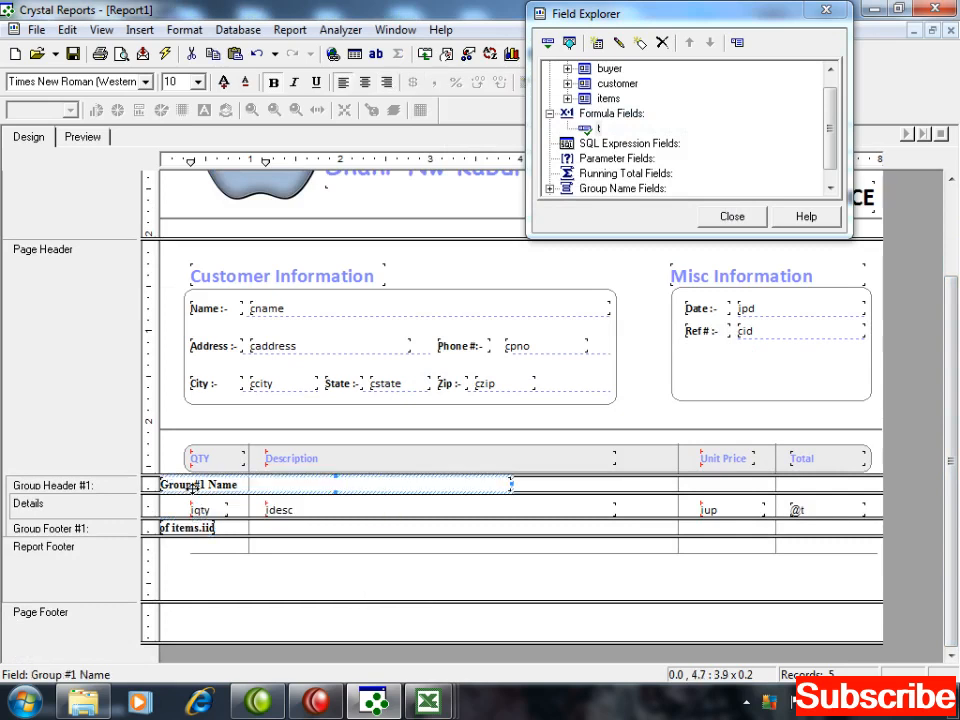
pyautogui.press('Delete')
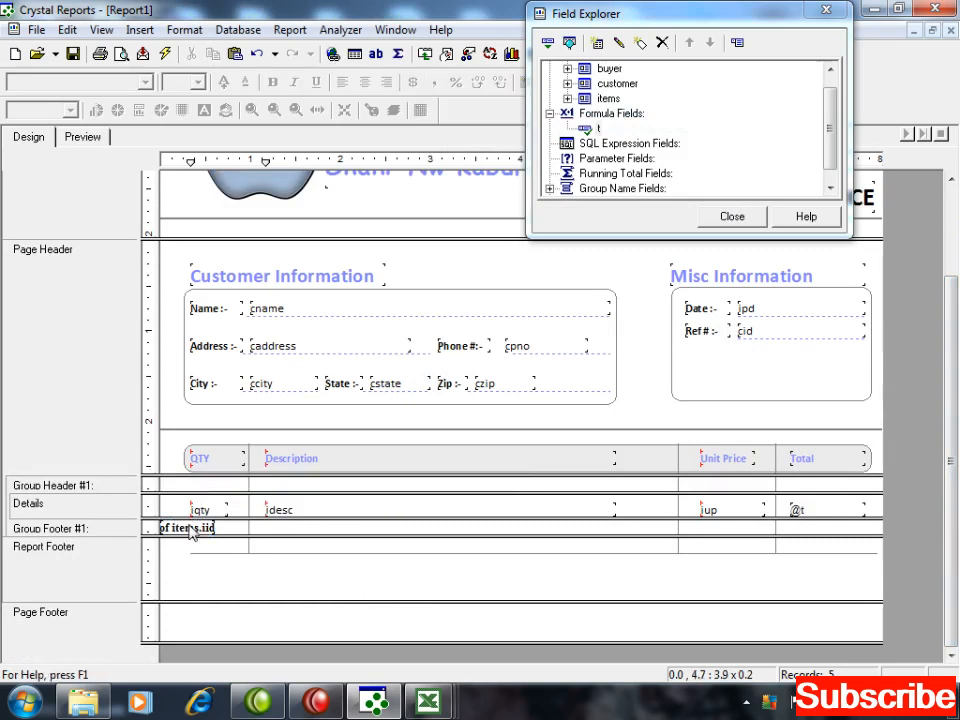
pyautogui.moveTo(212, 492); pyautogui.dragTo(210, 474)
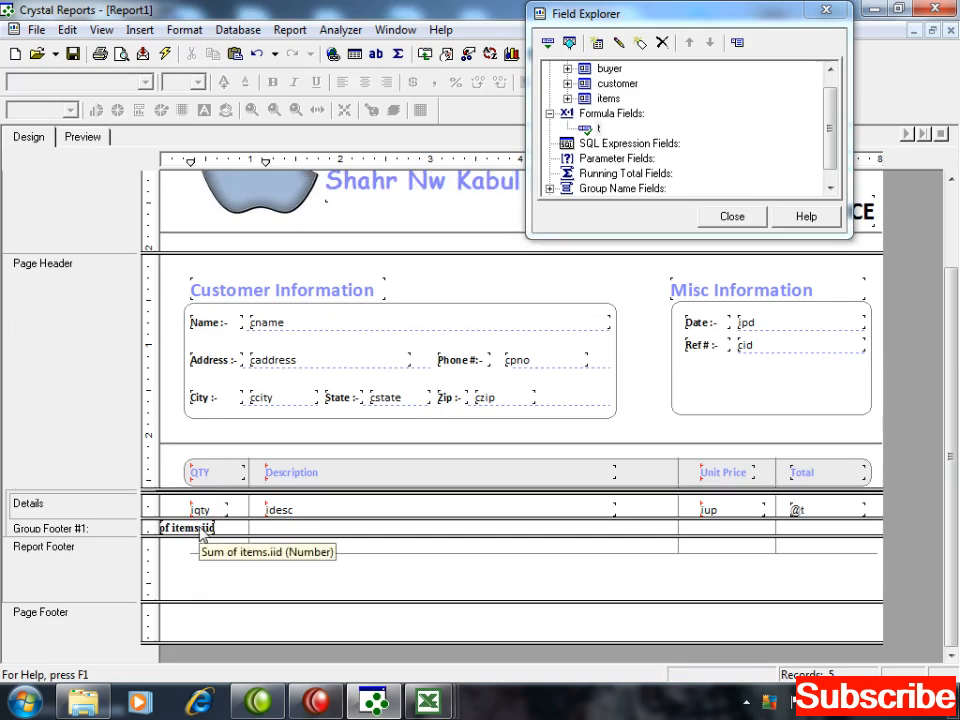
# Step: Move the iid sum field from Group Footer #1 into the Report Footer below the line, and collapse the group footer
pyautogui.moveTo(200, 533)
pyautogui.mouseDown()
pyautogui.moveTo(208, 571)
pyautogui.moveTo(208, 540)
pyautogui.mouseUp()
pyautogui.press('Delete')
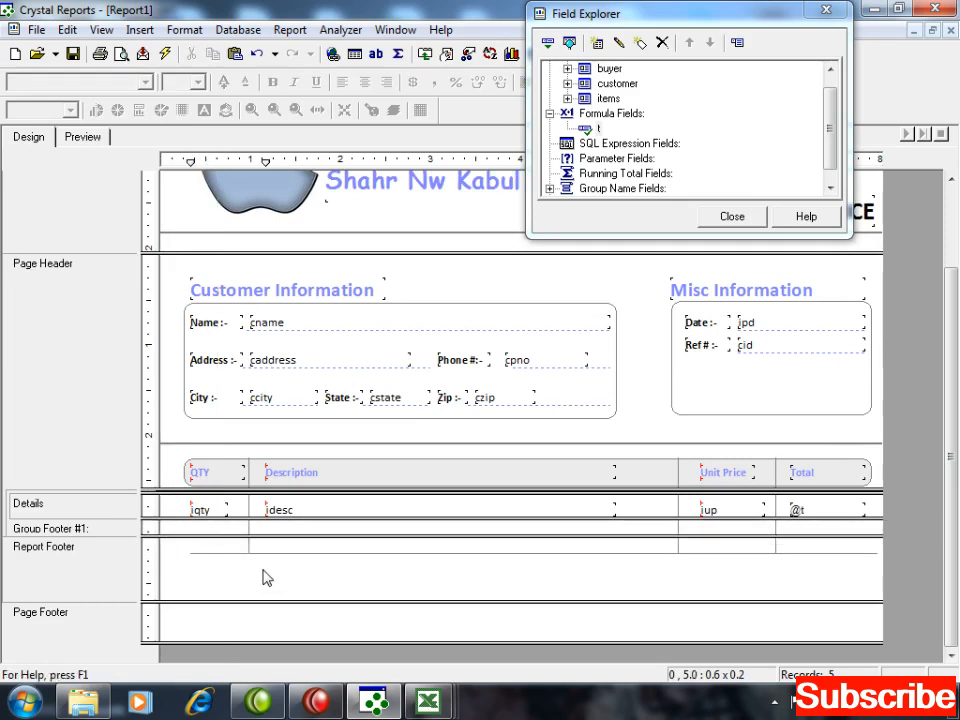
pyautogui.hotkey('ctrl', 'v')
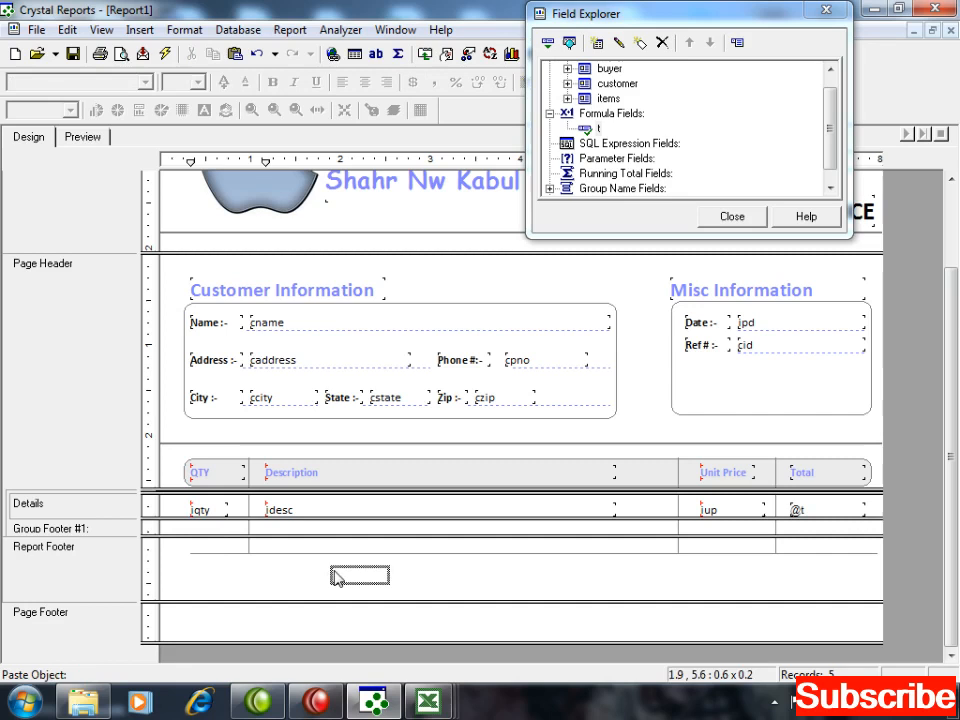
pyautogui.click(350, 572)
pyautogui.moveTo(310, 537)
pyautogui.mouseDown()
pyautogui.moveTo(306, 499)
pyautogui.moveTo(306, 516)
pyautogui.mouseUp()
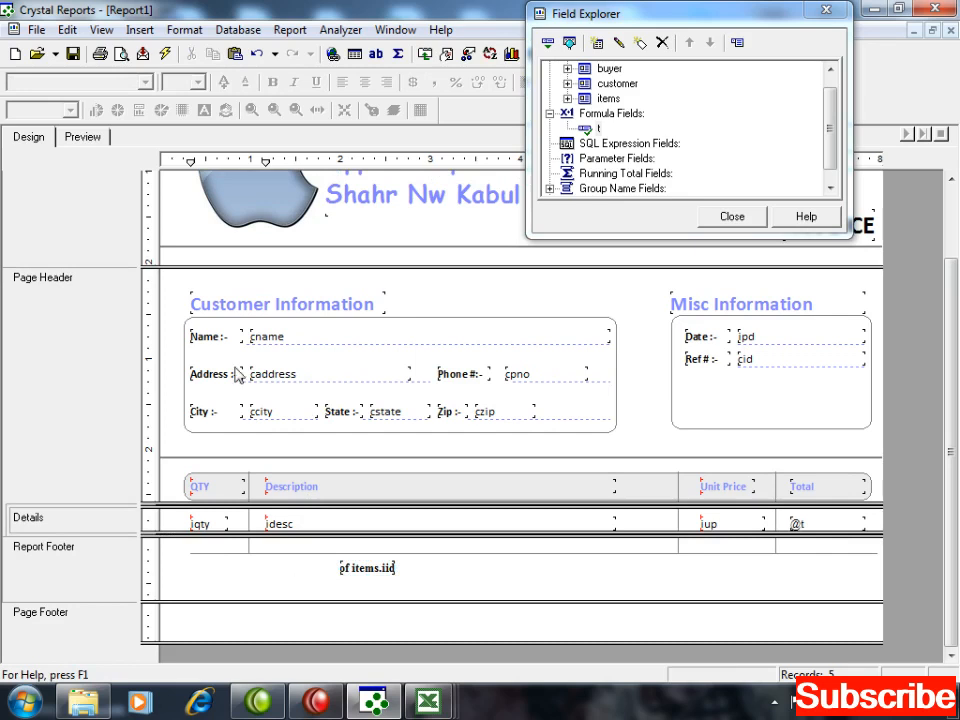
# Step: Check the iid sum in the preview, and undo the summary insertion together with its customer.cid group
pyautogui.click(82, 136)
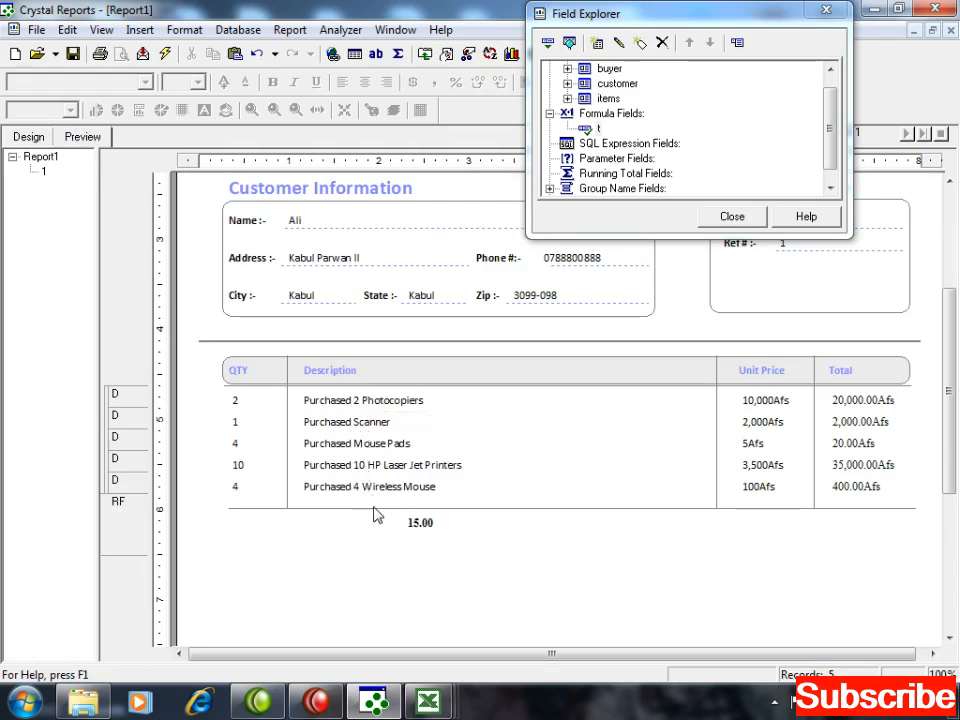
pyautogui.click(421, 527)
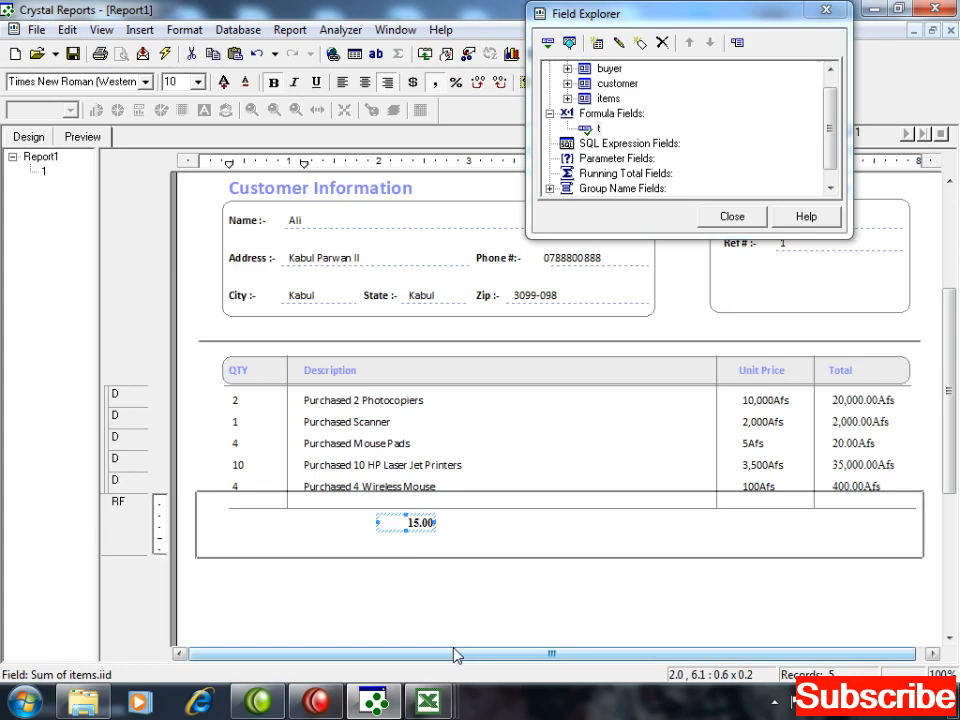
pyautogui.press('Delete')
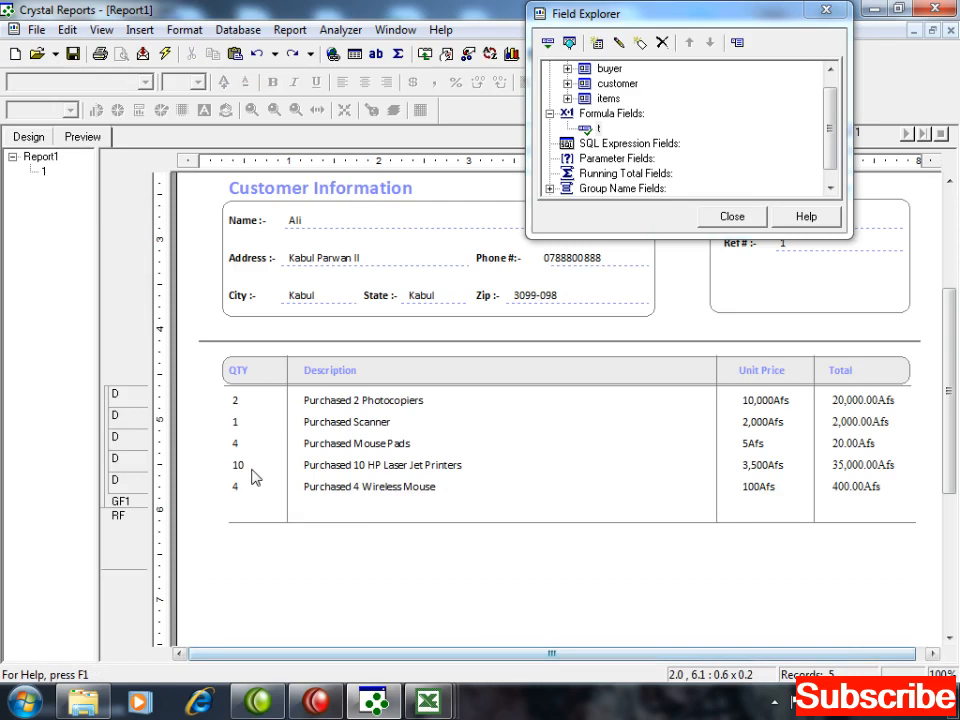
pyautogui.click(30, 137)
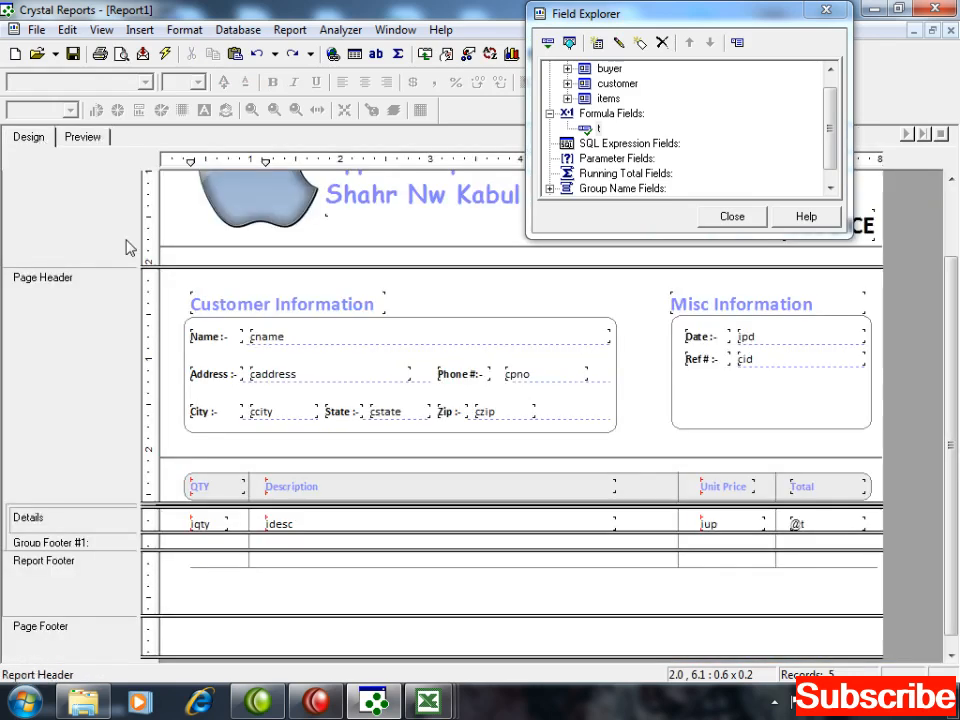
pyautogui.hotkey('ctrl', 'z')
pyautogui.hotkey('ctrl', 'z')
pyautogui.hotkey('ctrl', 'z')
pyautogui.hotkey('ctrl', 'z')
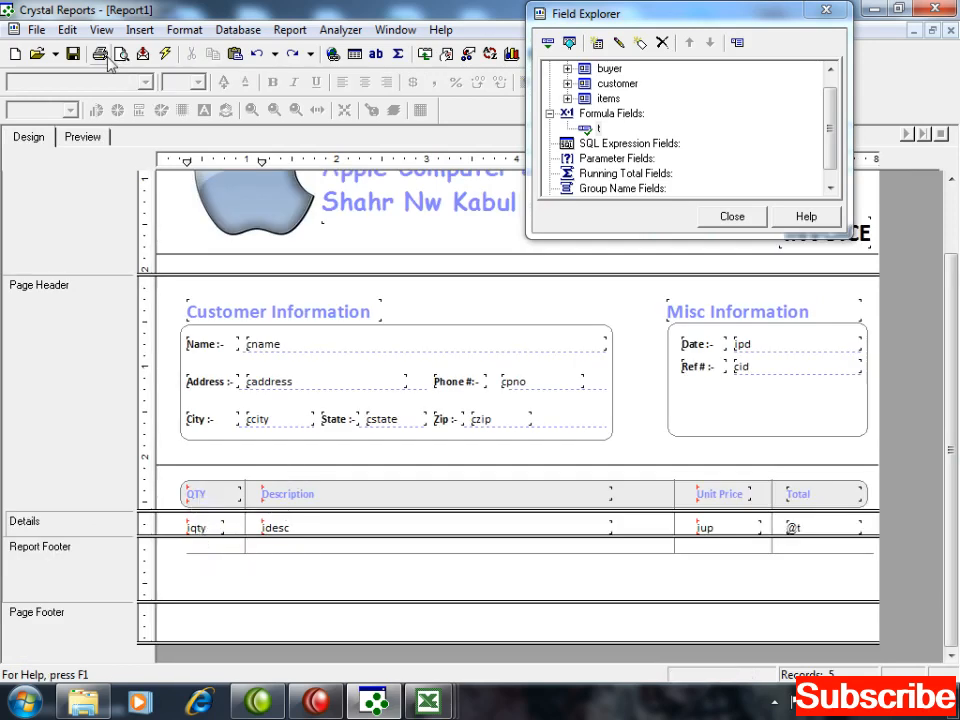
# Step: Start inserting a new summary field in the report
pyautogui.click(139, 30)
pyautogui.click(165, 133)
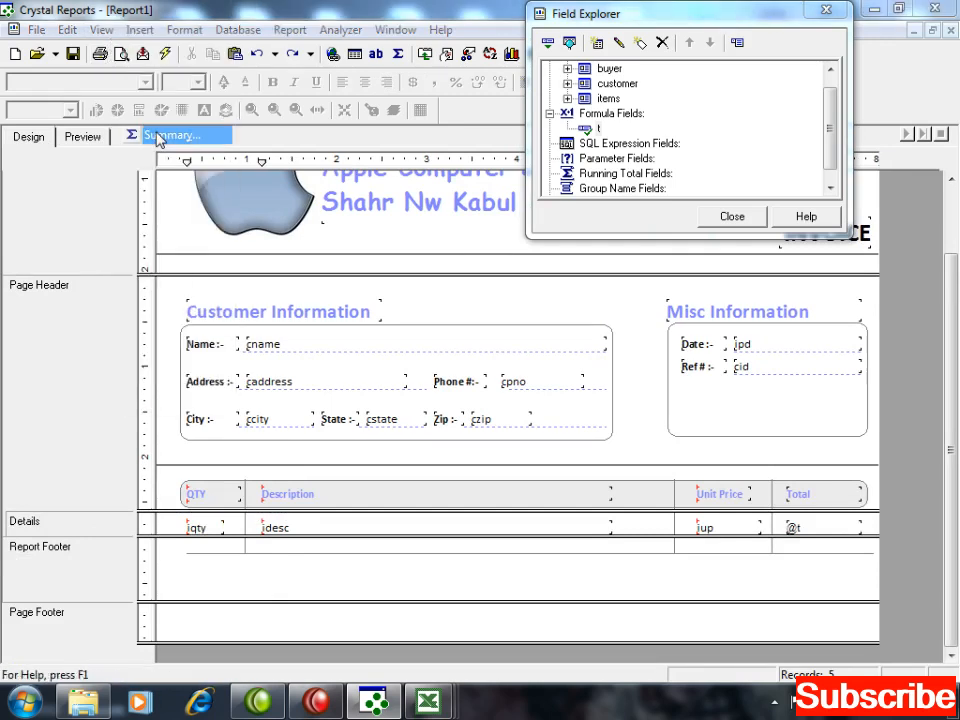